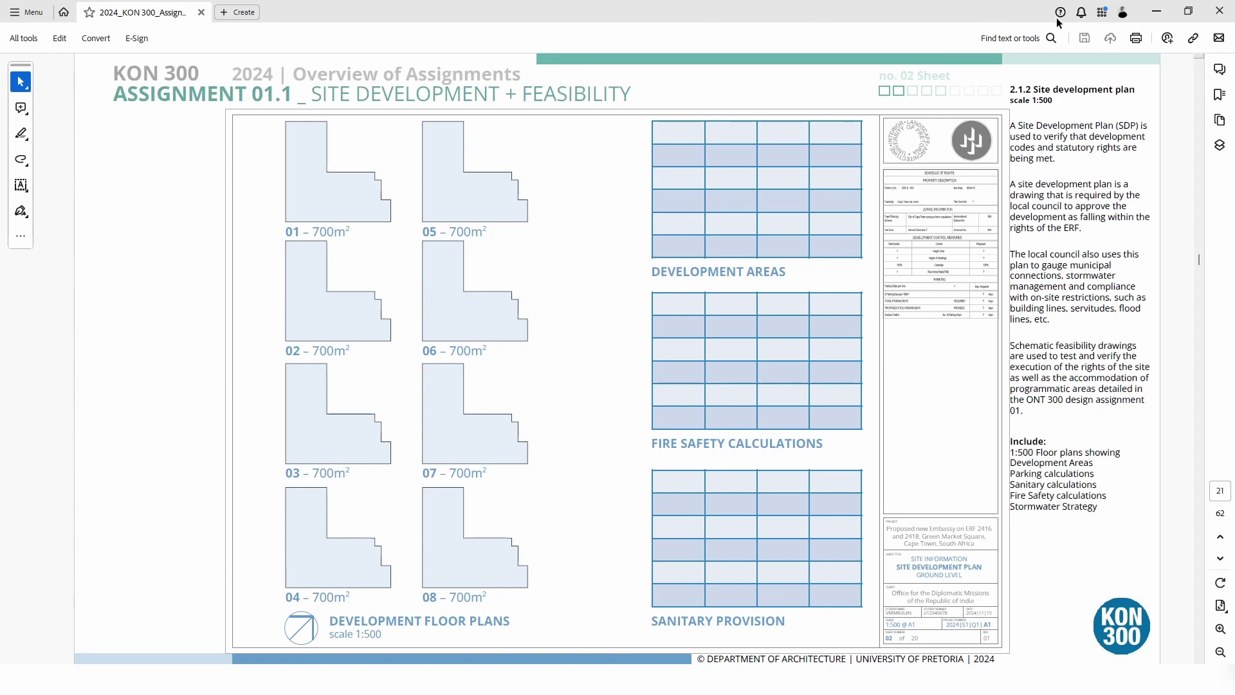
- Switch from the assignment PDF to Revit and open the Level 0 floor plan showing the whole site
click(1154, 11)
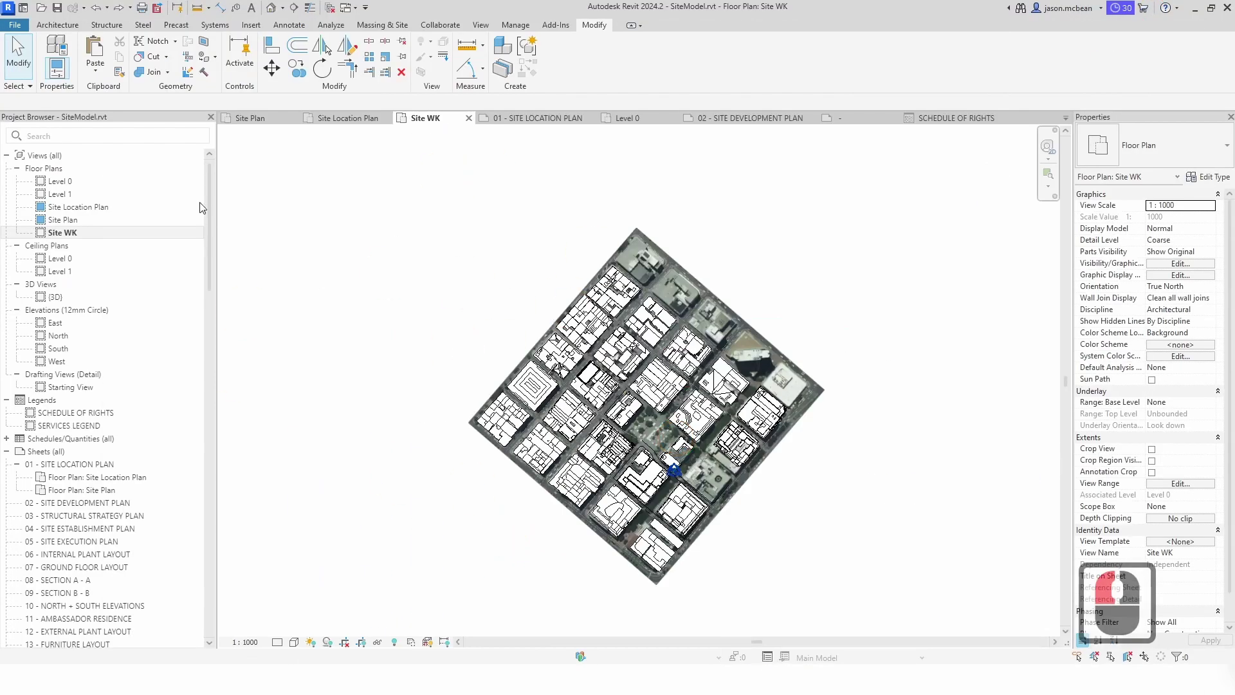
double_click(67, 182)
scroll(658, 595, down, 3)
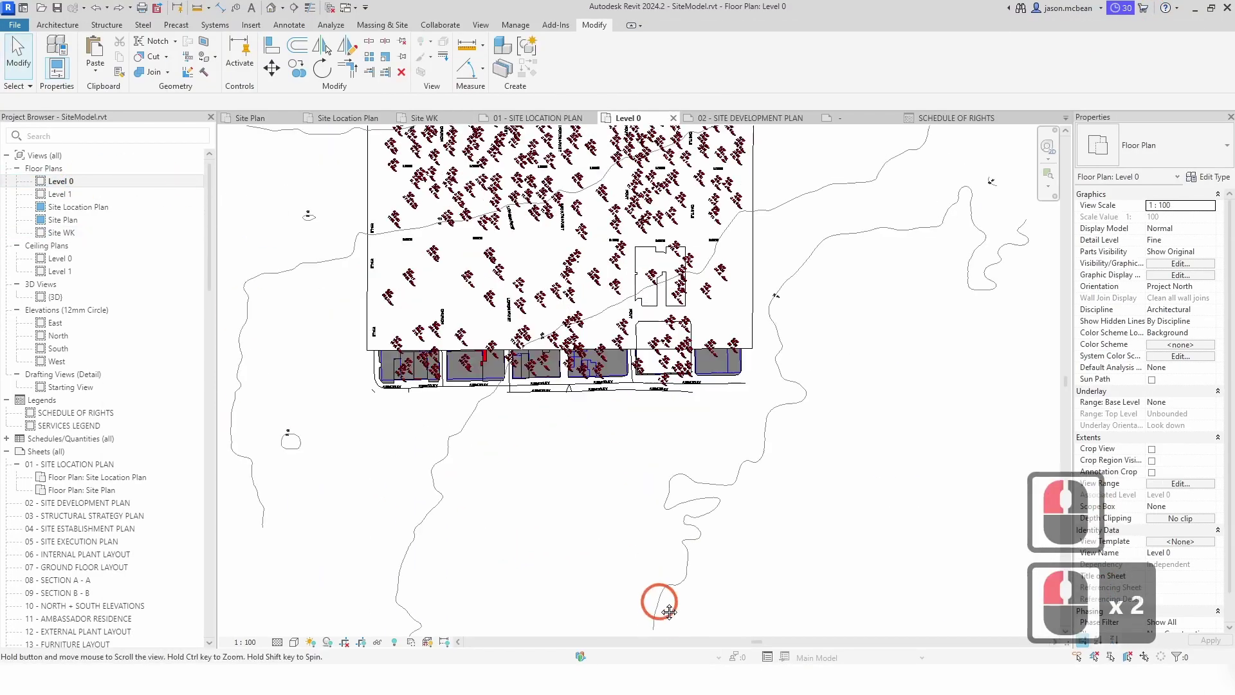
scroll(654, 570, down, 3)
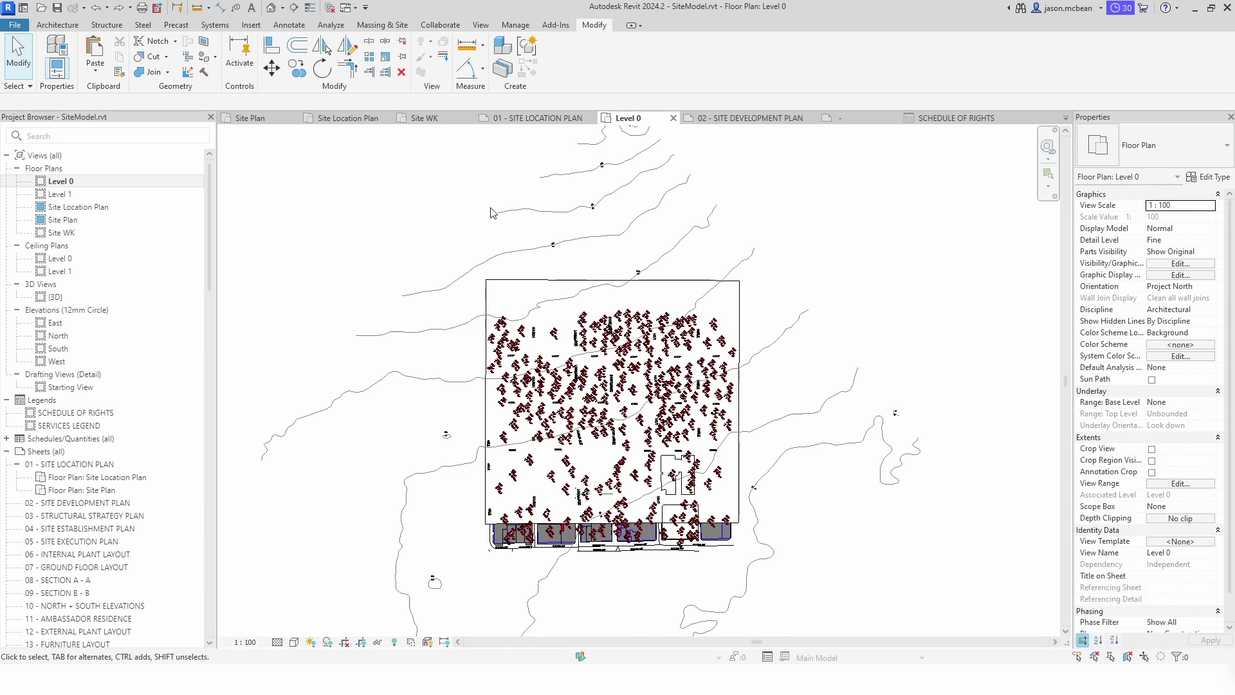
- Delete the GIA and Rentable area schemes in the area and volume computation settings, keeping only Gross Building
click(72, 26)
click(698, 85)
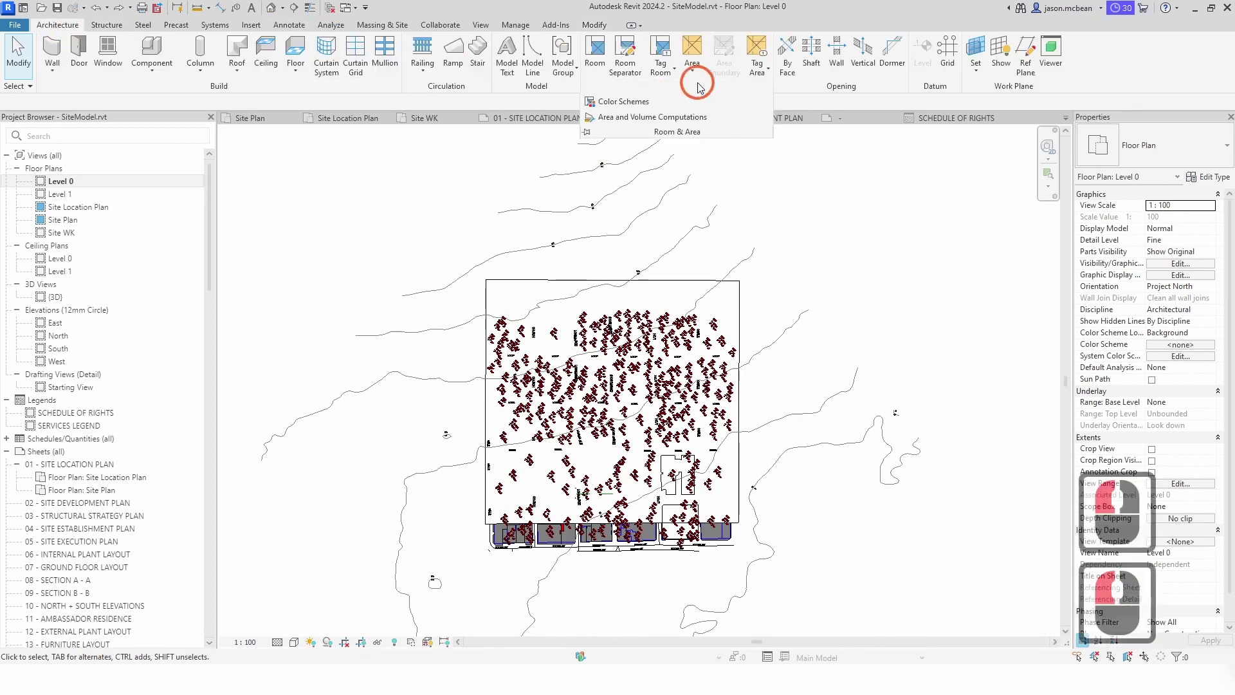
click(631, 118)
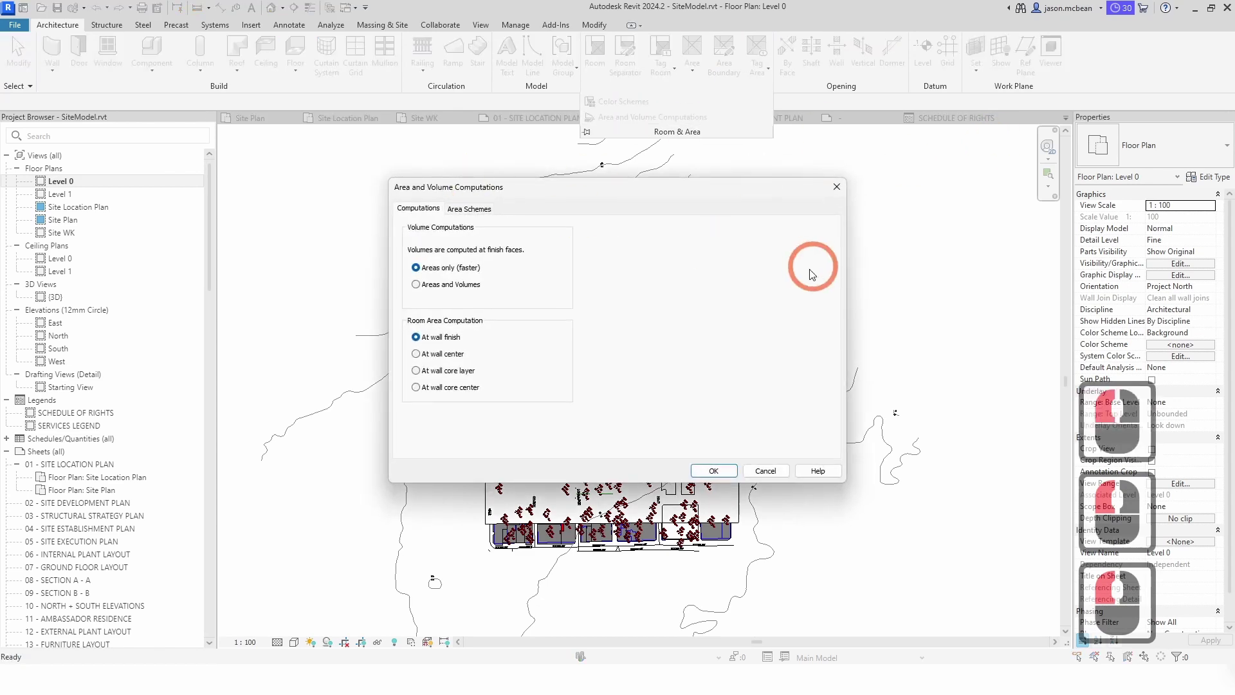
click(469, 209)
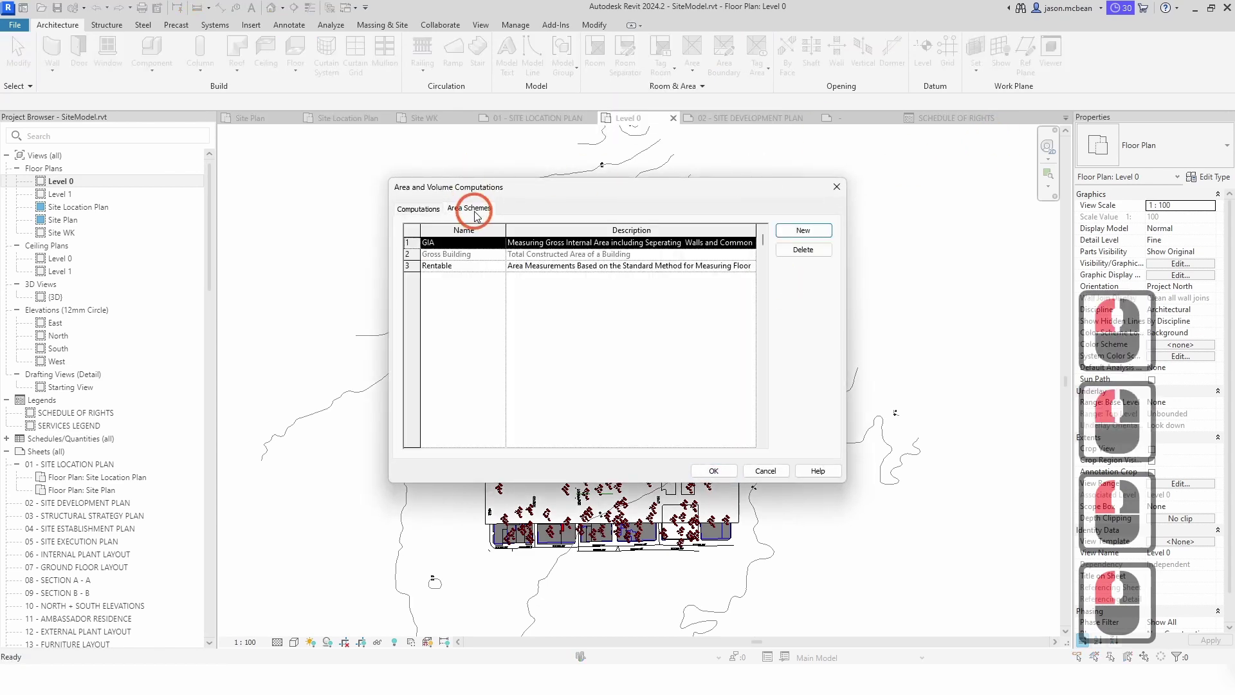
click(805, 252)
click(807, 252)
click(809, 252)
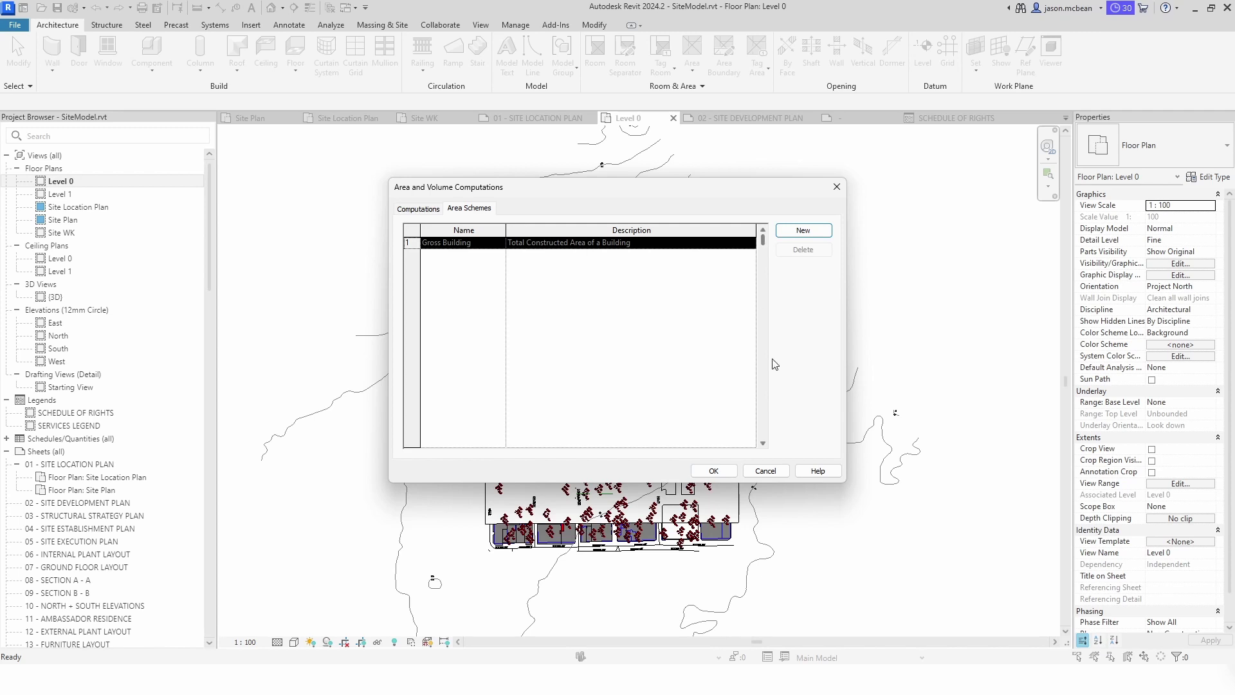
click(732, 471)
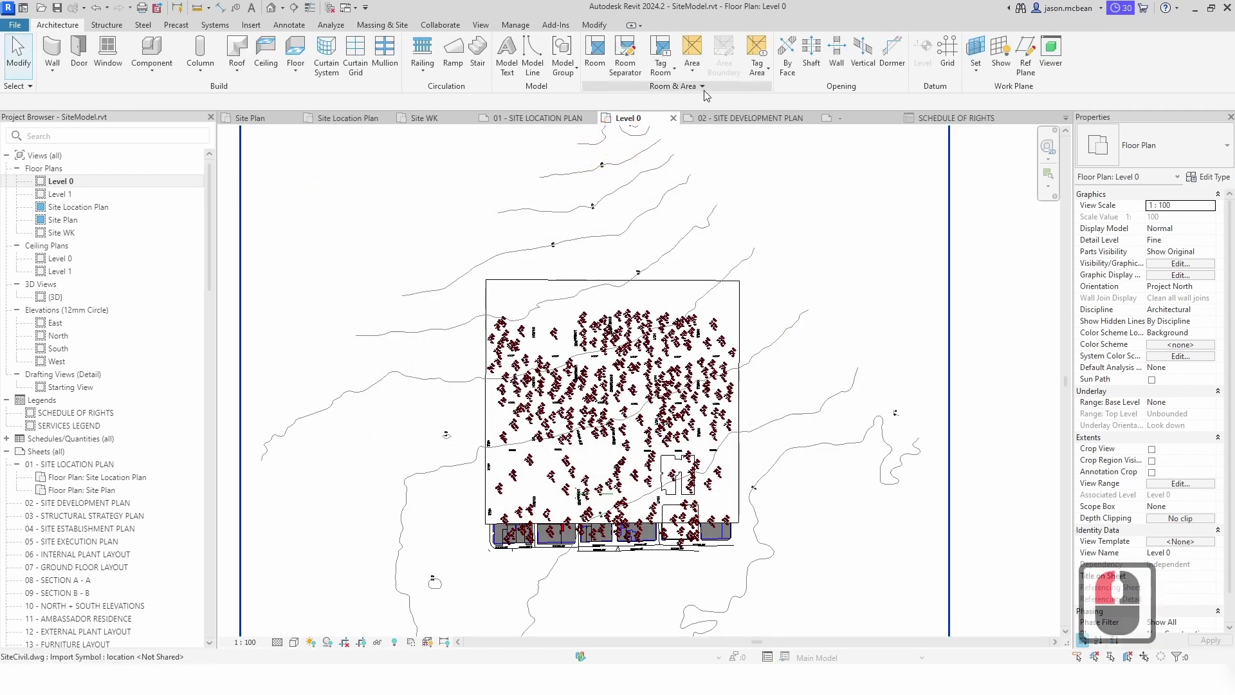
- Create a new Gross Building area plan for Level 0
click(688, 73)
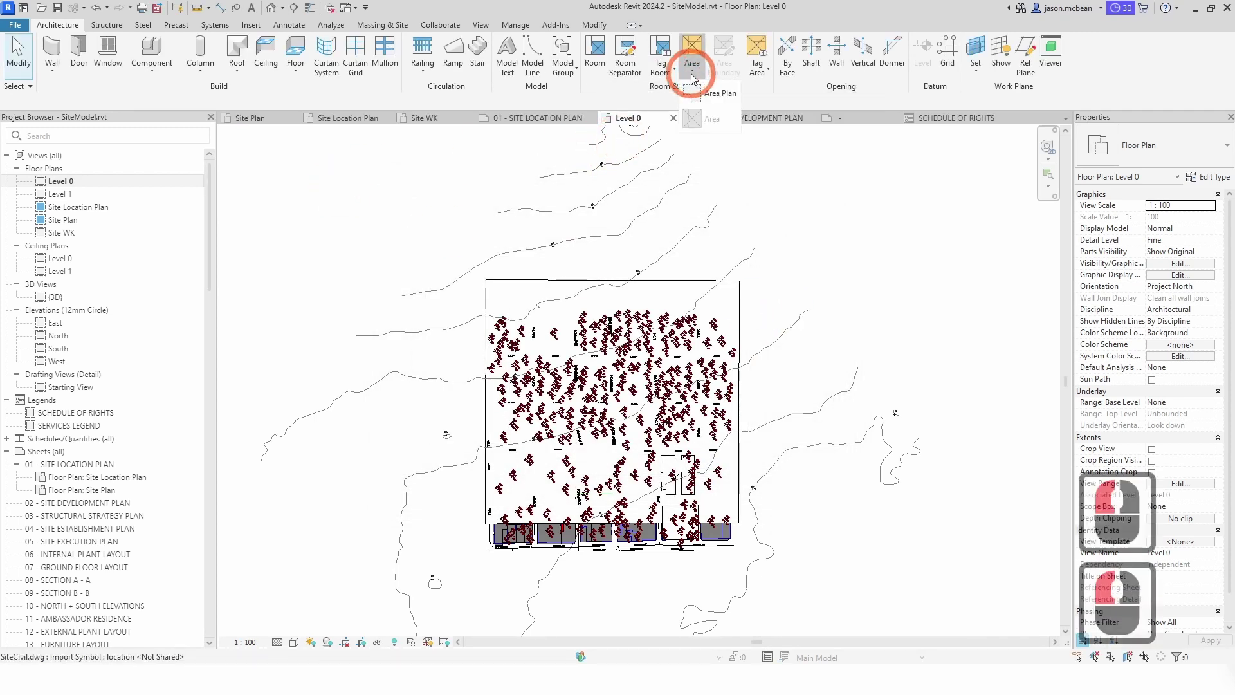
click(718, 94)
click(543, 284)
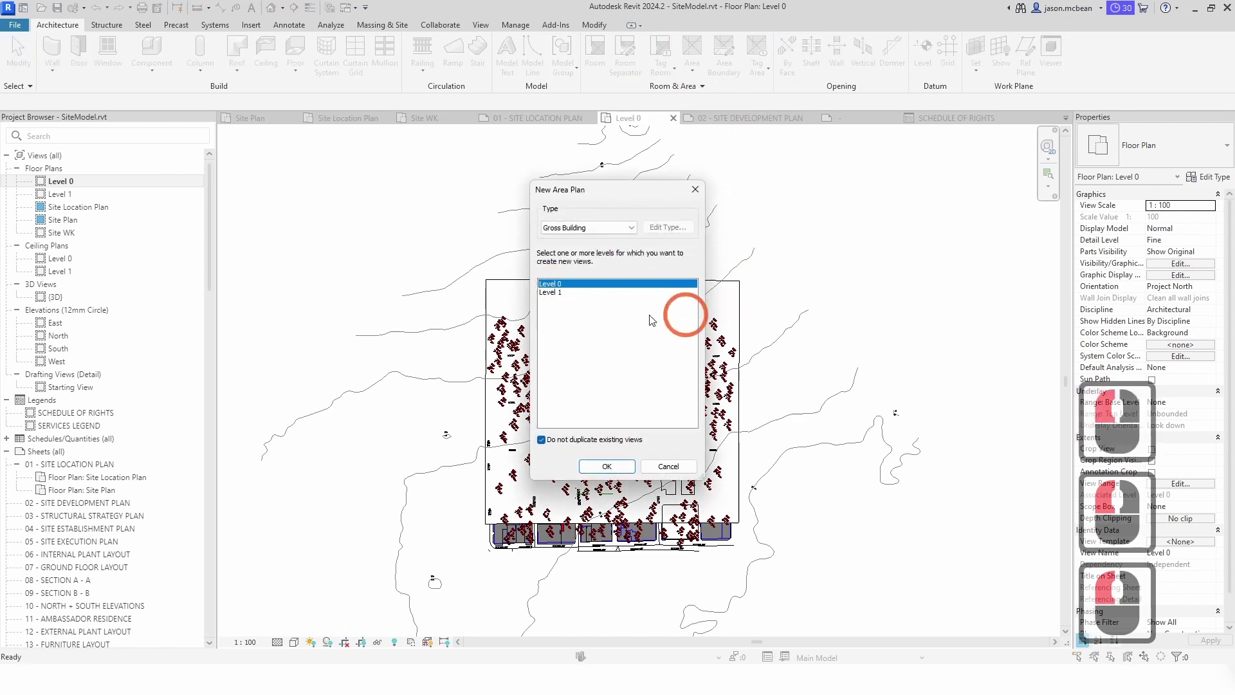
click(607, 468)
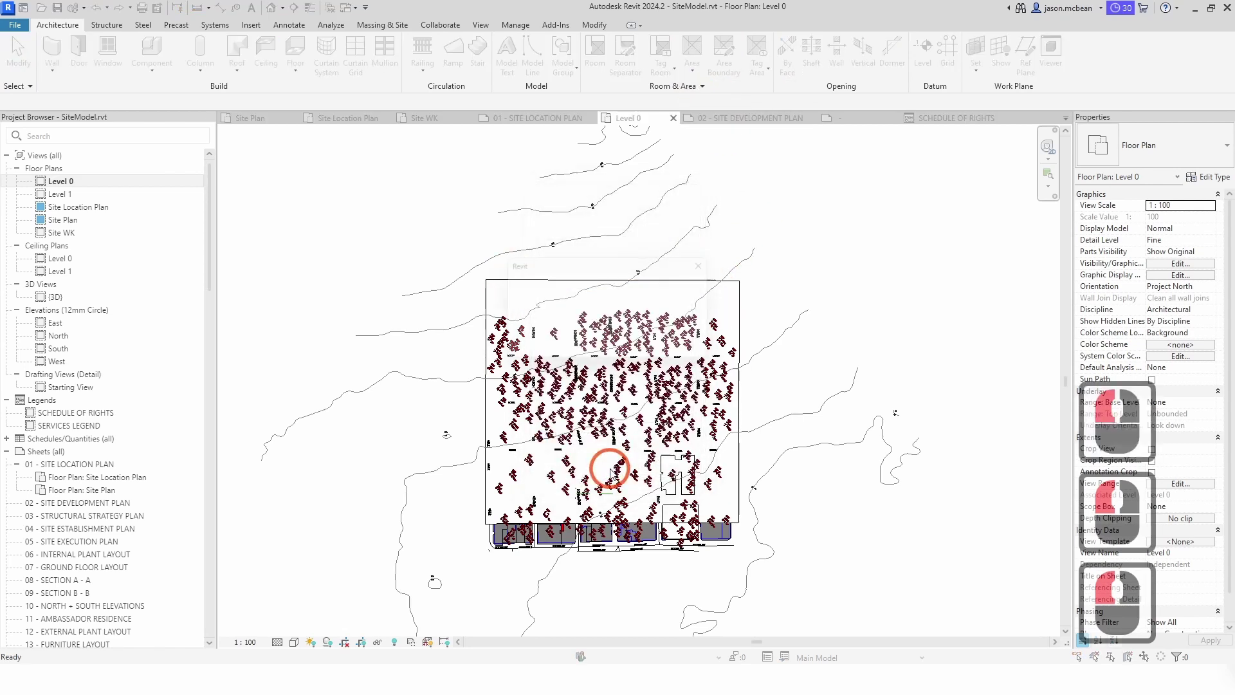
click(600, 353)
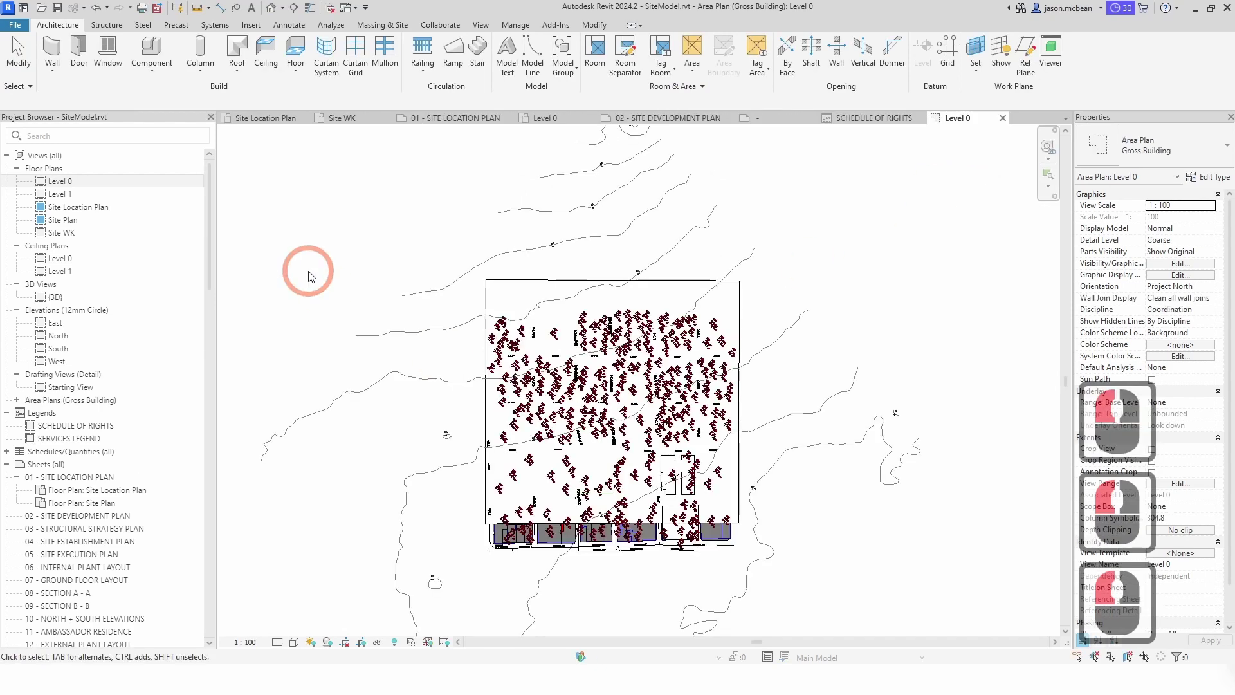
- Locate the Level 0 view under Area Plans (Gross Building) and open its name for editing
scroll(39, 251, down, 3)
scroll(31, 251, up, 2)
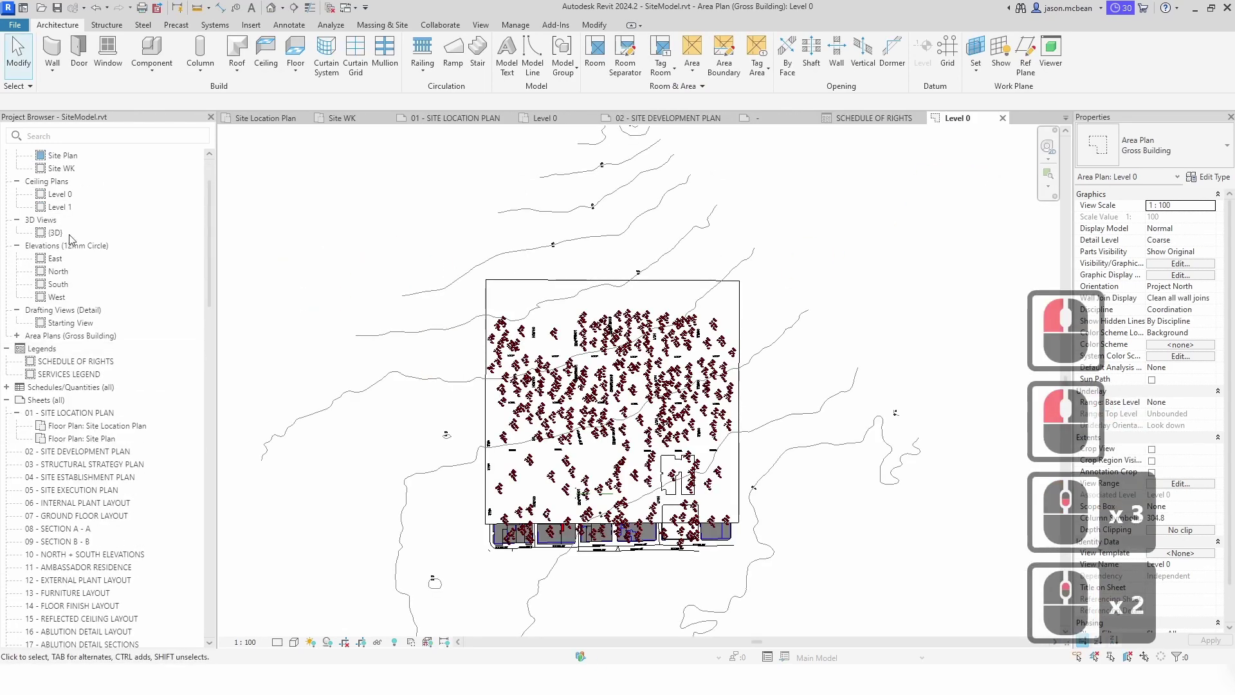
click(16, 336)
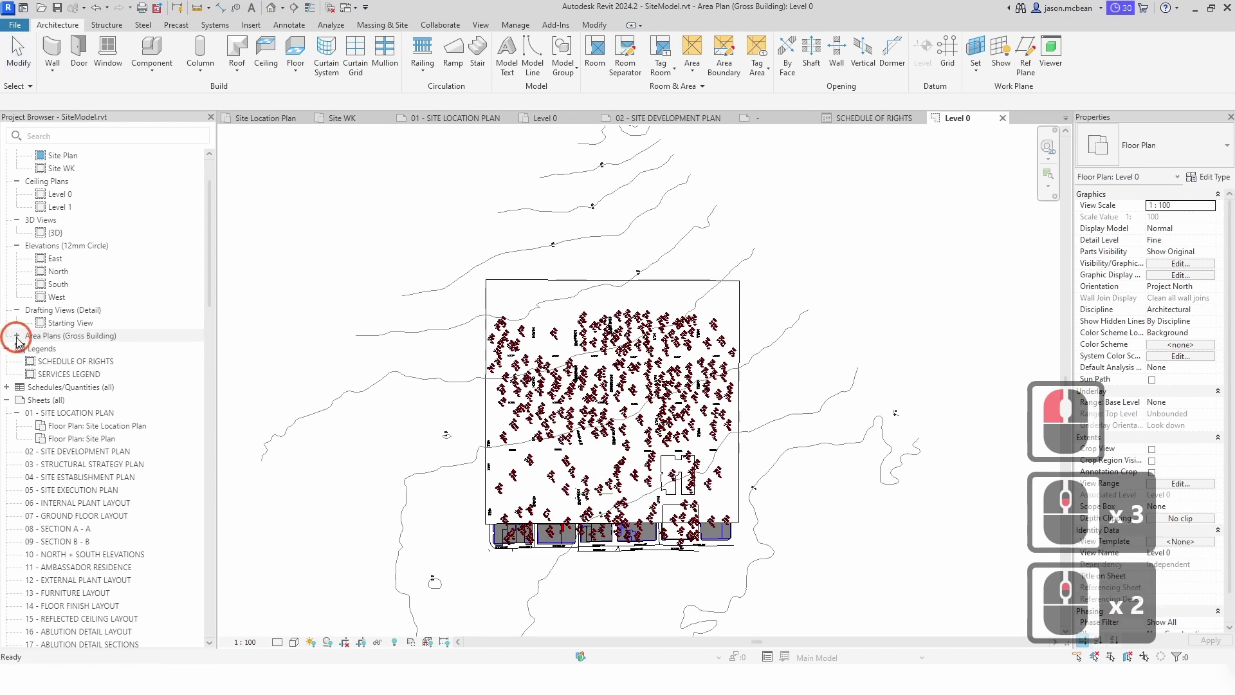
click(61, 348)
right_click(65, 352)
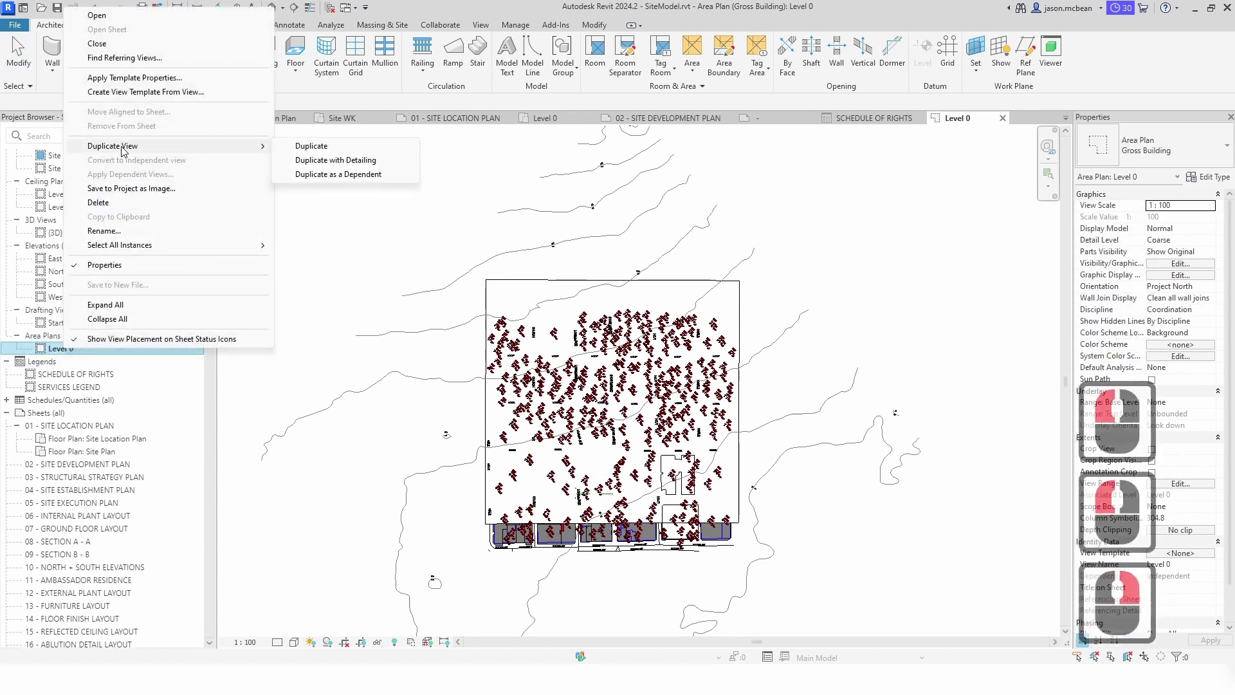
click(125, 233)
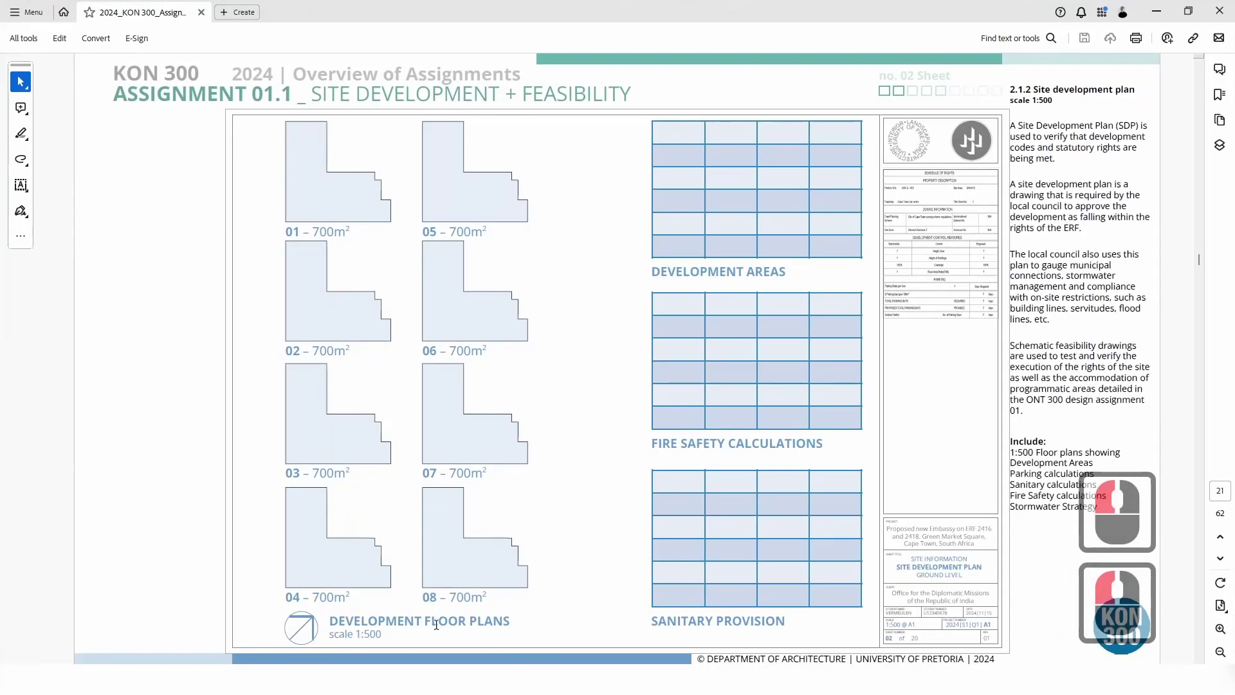
- Switch to the assignment PDF and copy the drawing title "DEVELOPMENT FLOOR PLANS"
click(441, 623)
drag(522, 623, 343, 620)
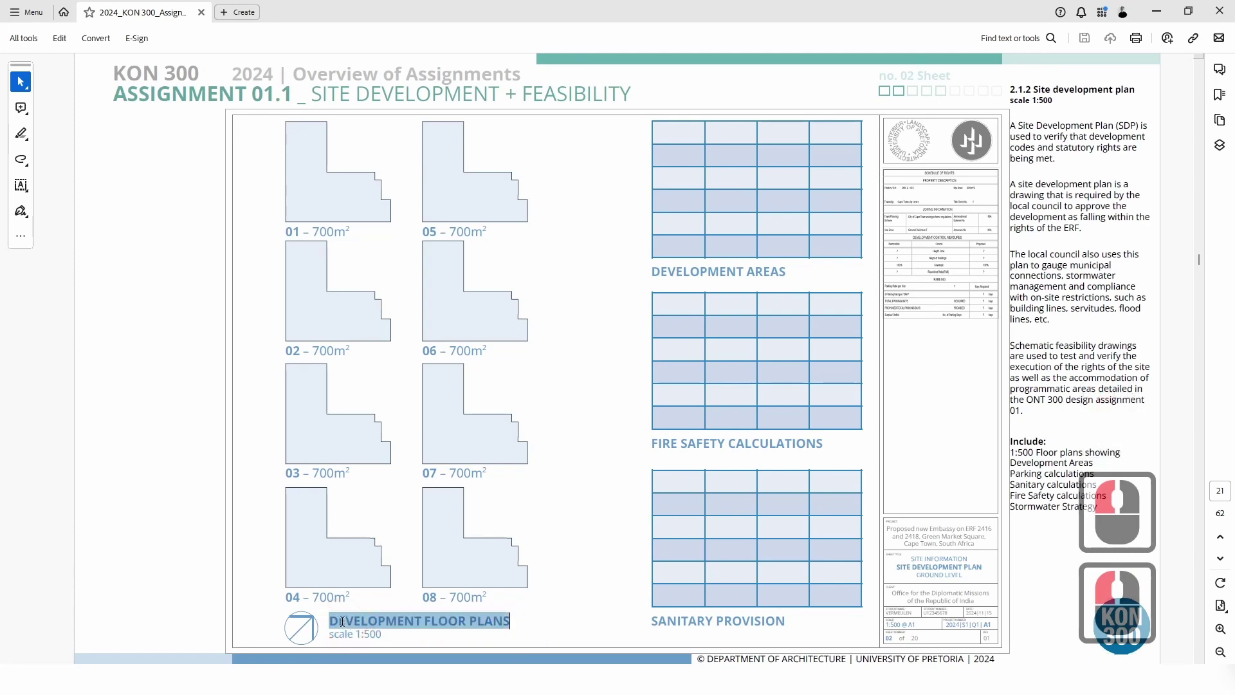
key(ctrl+c)
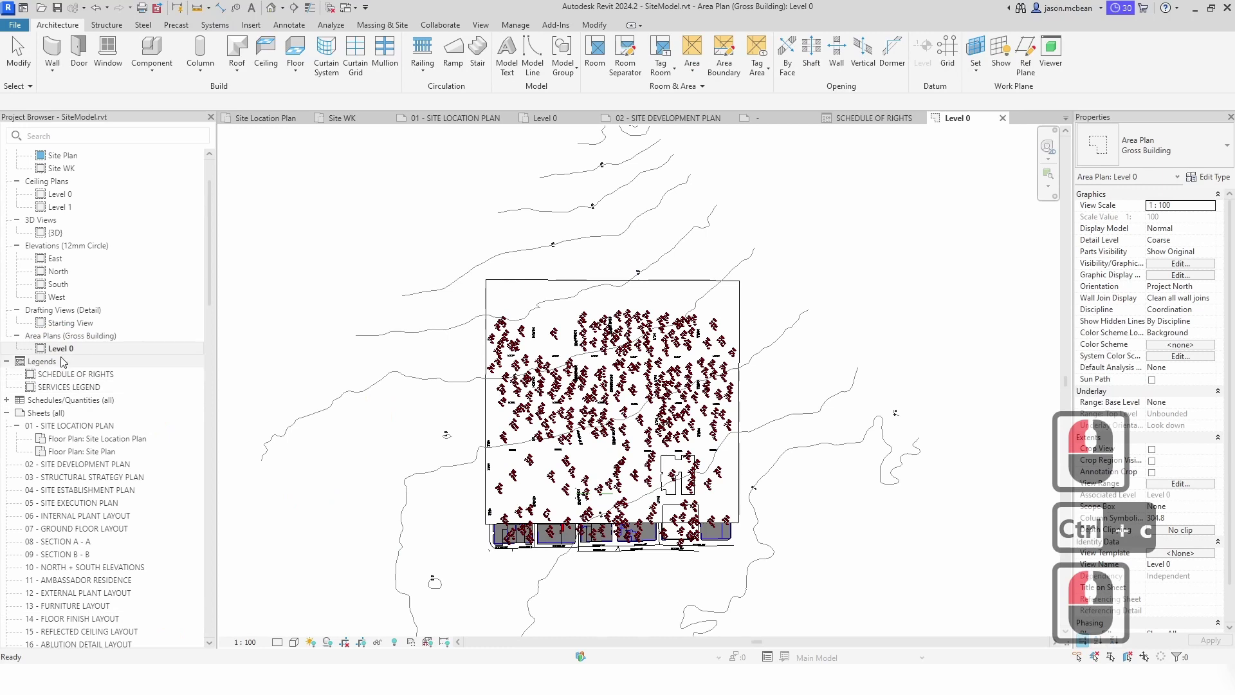
- Back in Revit, rename the Level 0 area plan as Development, declining to rename the corresponding level and views
click(62, 349)
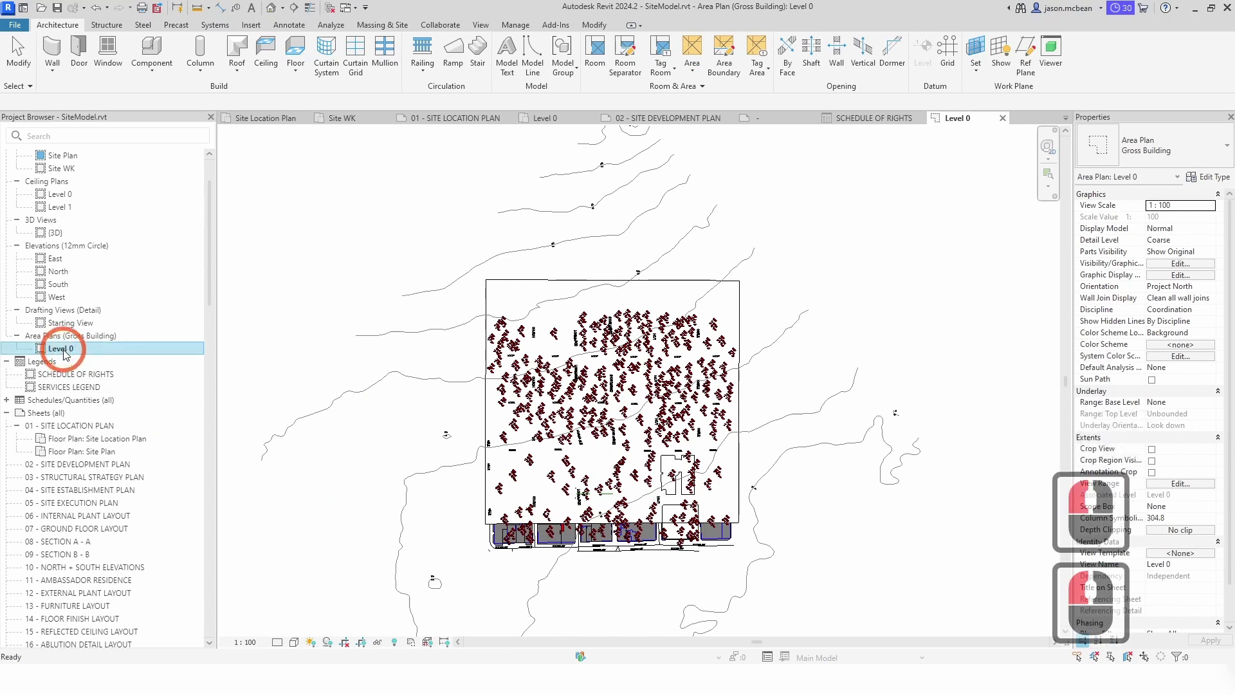
double_click(63, 350)
right_click(63, 351)
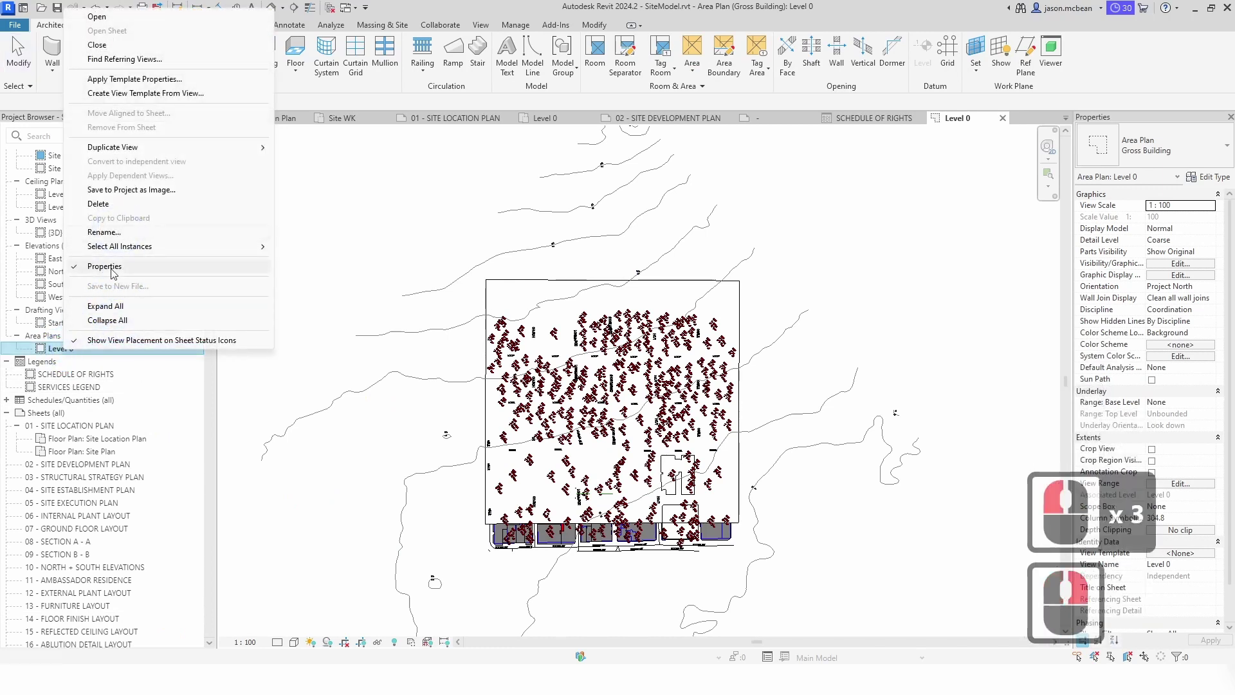
click(231, 232)
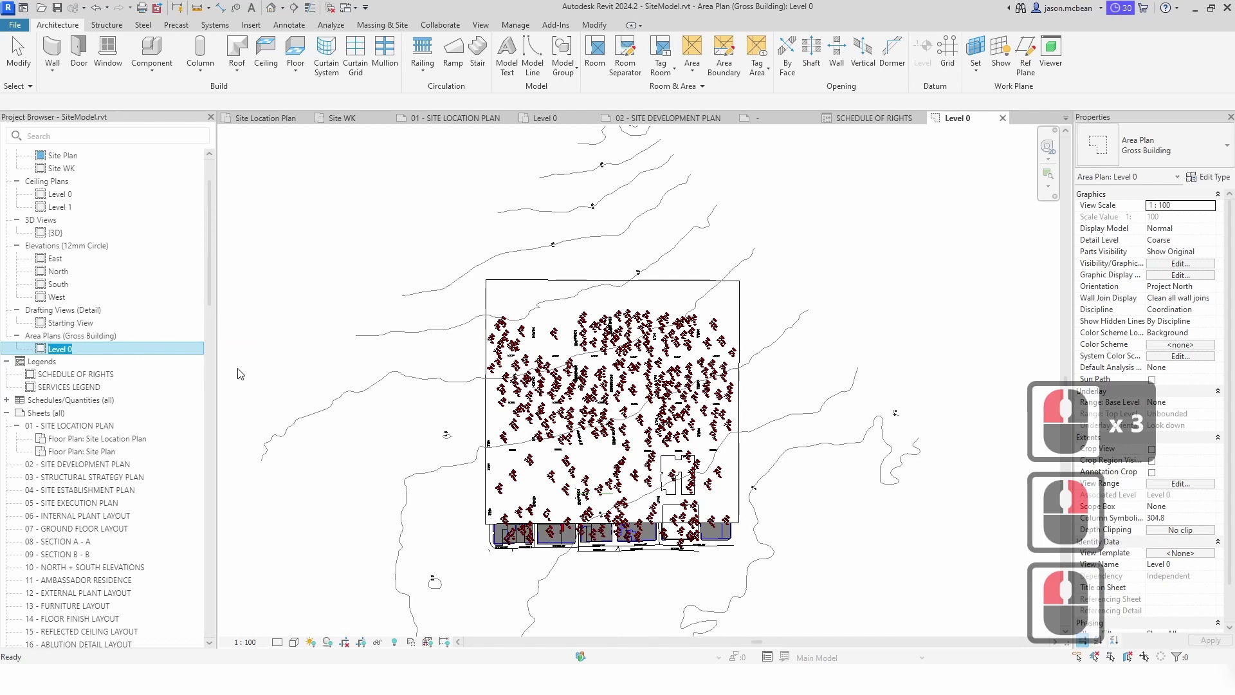
text(Development)
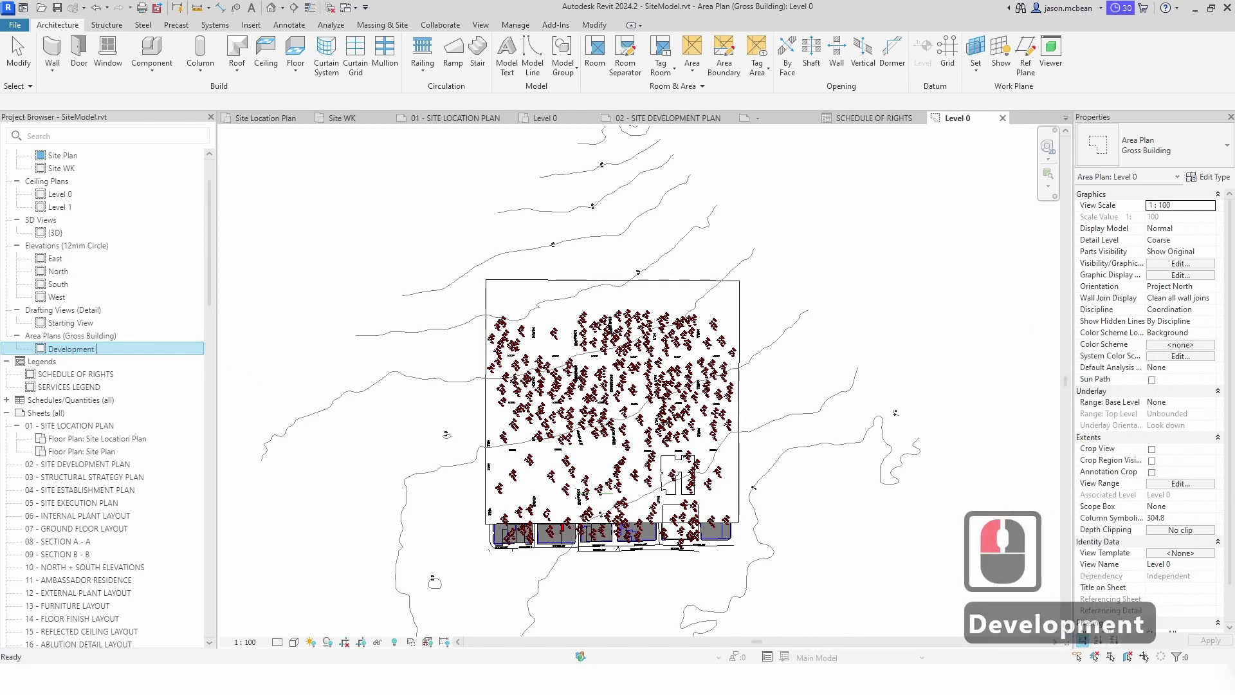
click(569, 528)
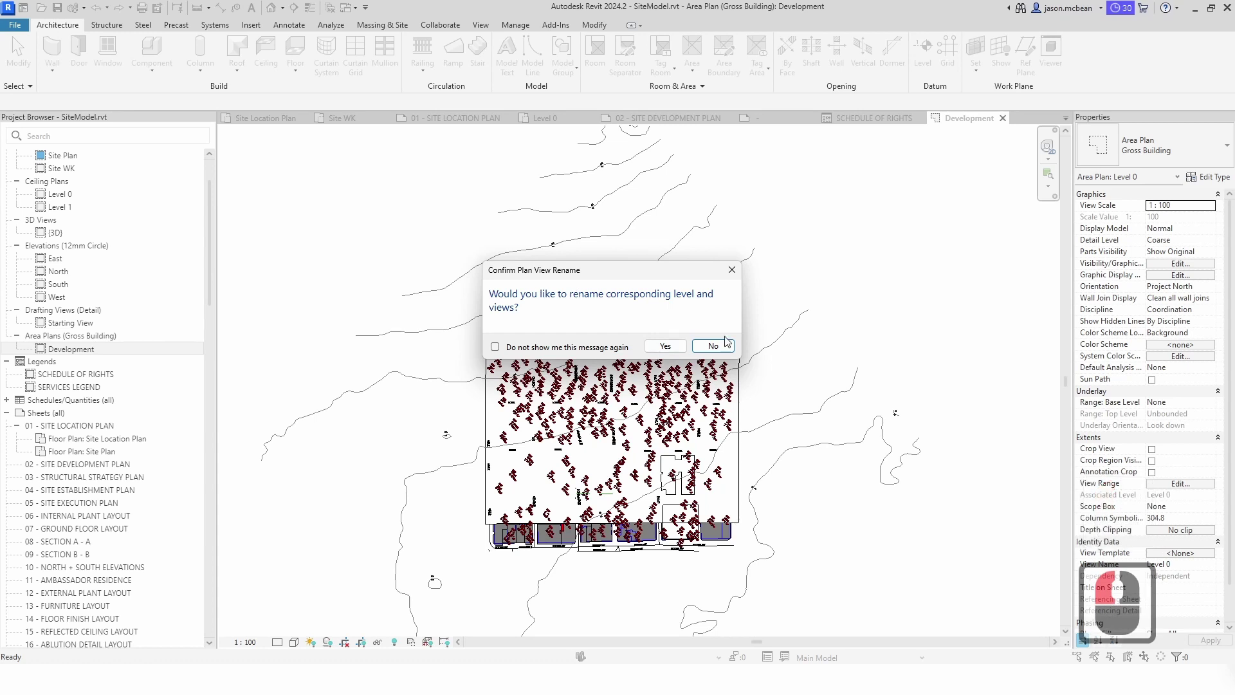
click(665, 346)
- Extend the area plan's name to "Development Floor Plan"
right_click(88, 349)
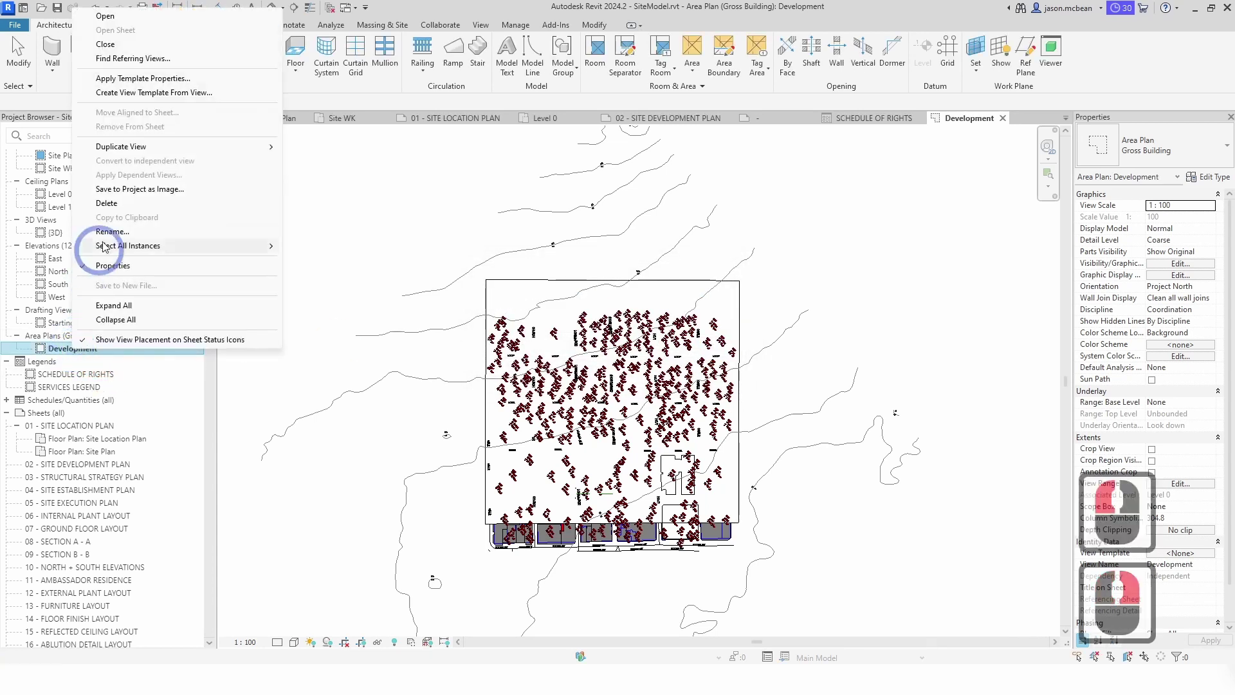
click(121, 232)
click(99, 349)
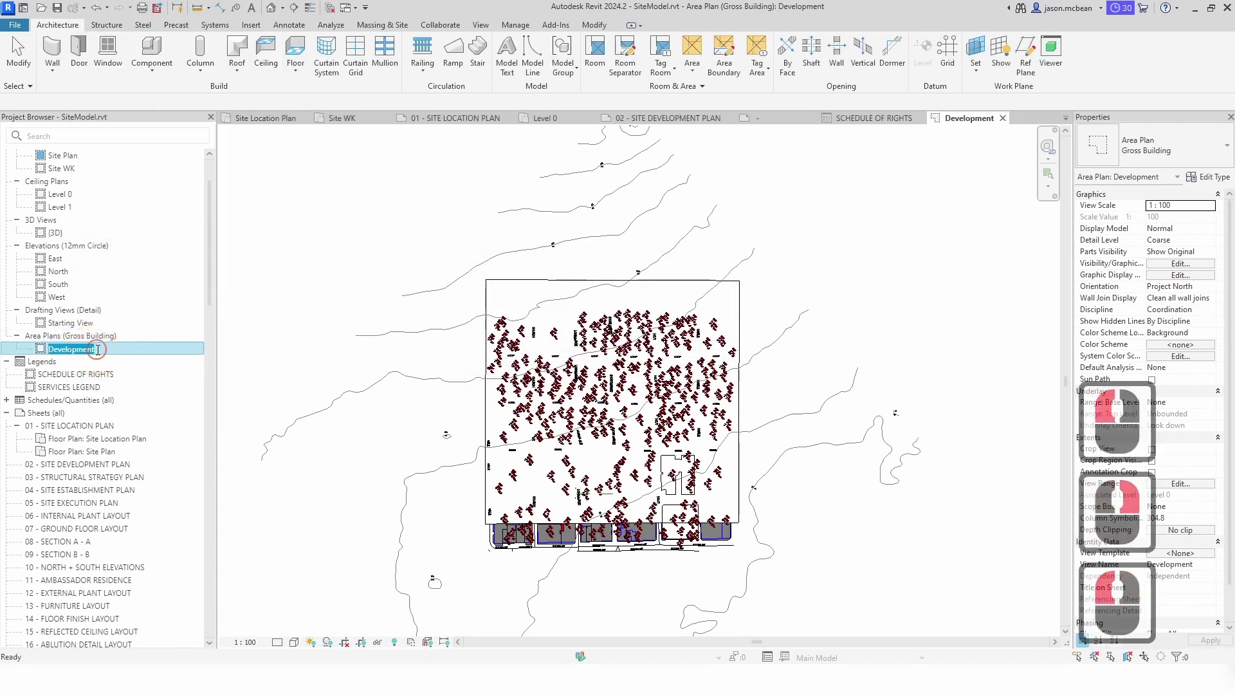
text(Flo)
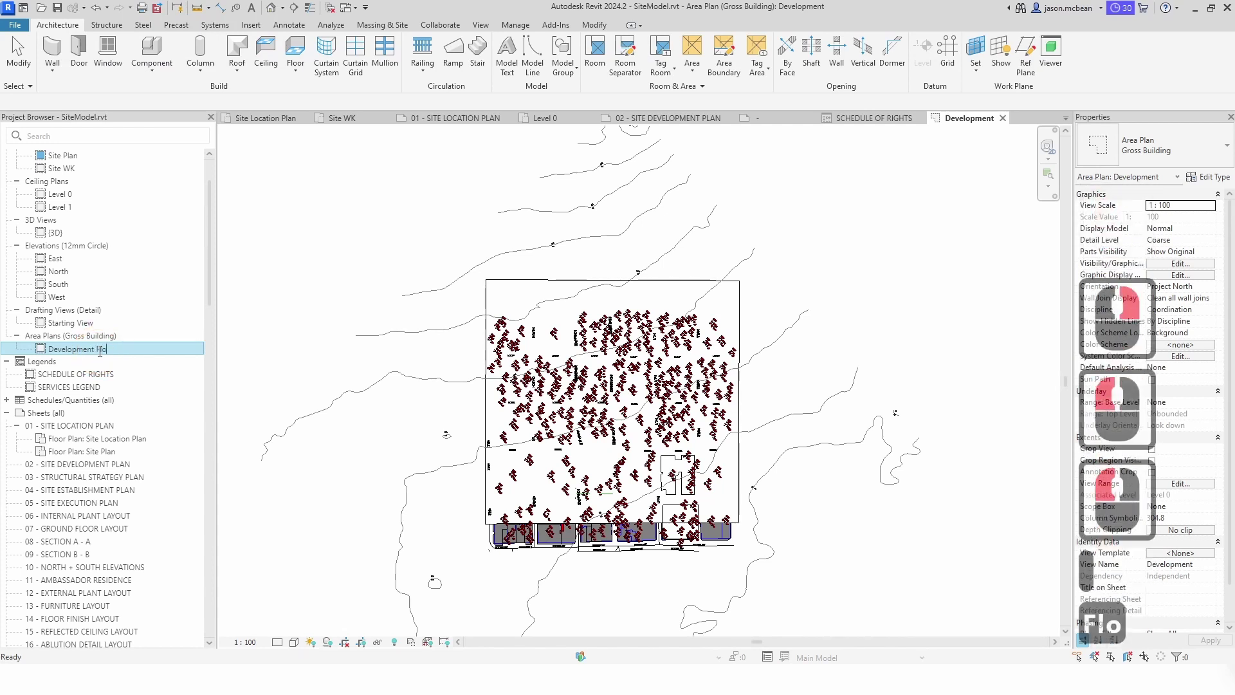
text(or Plan)
key(Return)
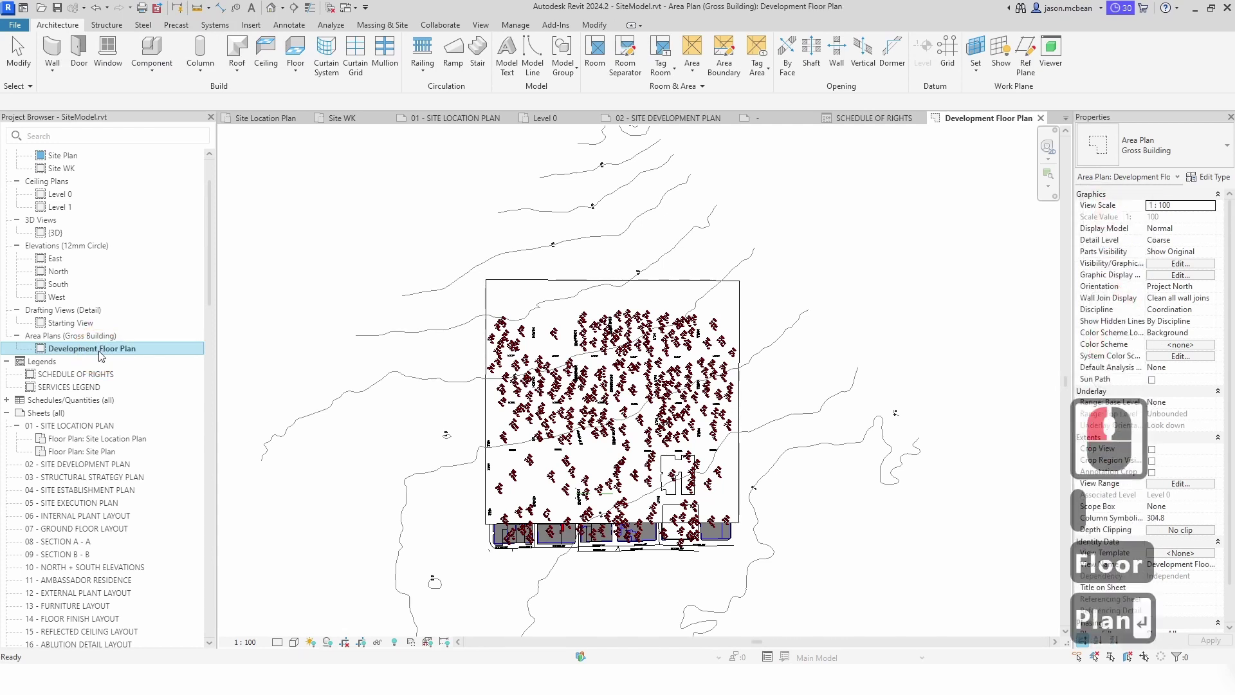
key(Escape)
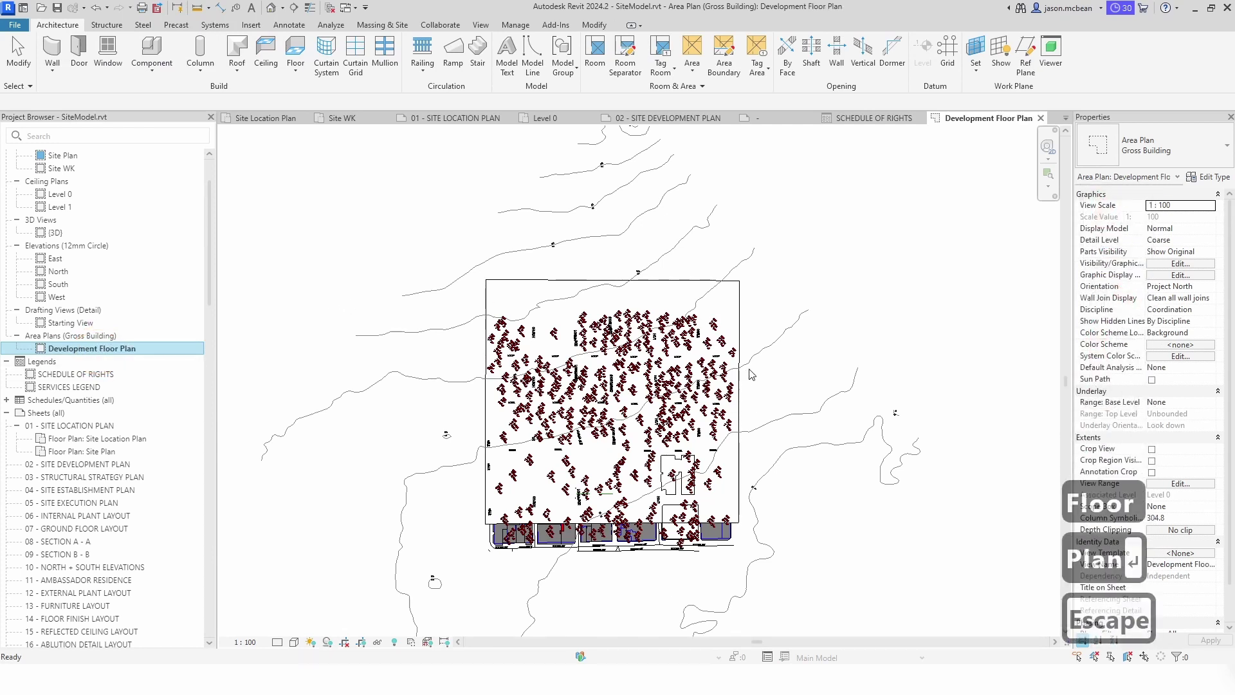
- Set the view scale of the Development Floor Plan to 1:500
scroll(665, 566, up, 13)
click(620, 279)
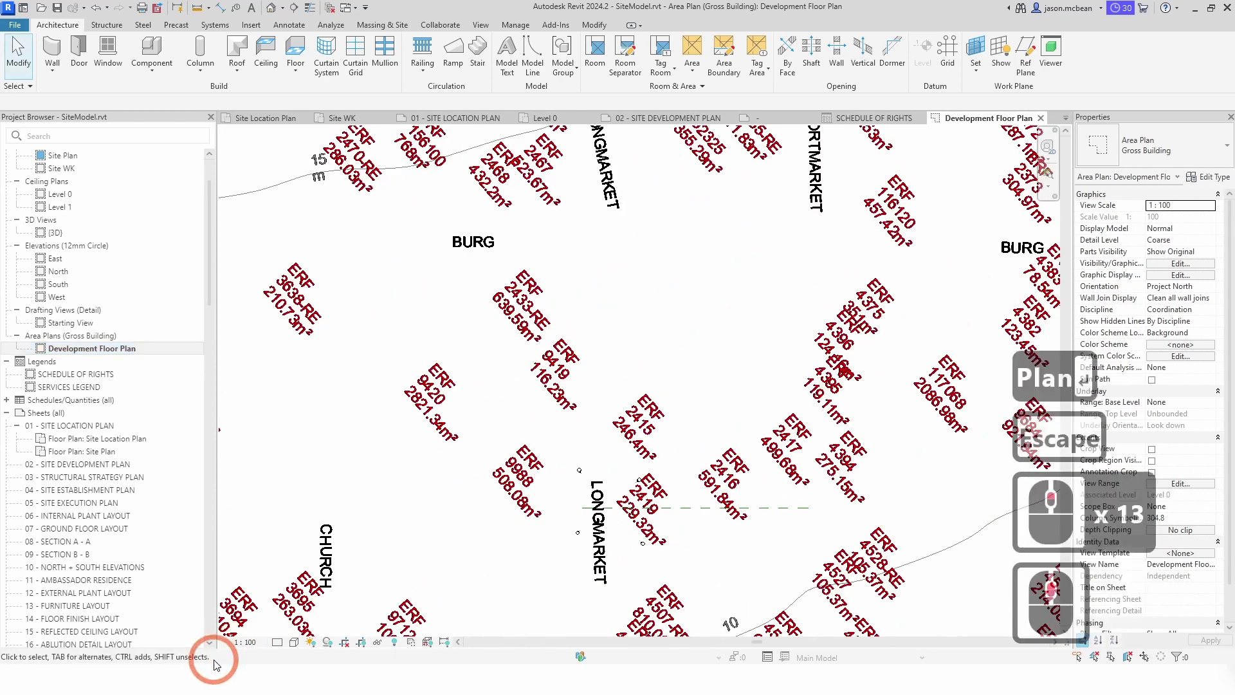
click(248, 642)
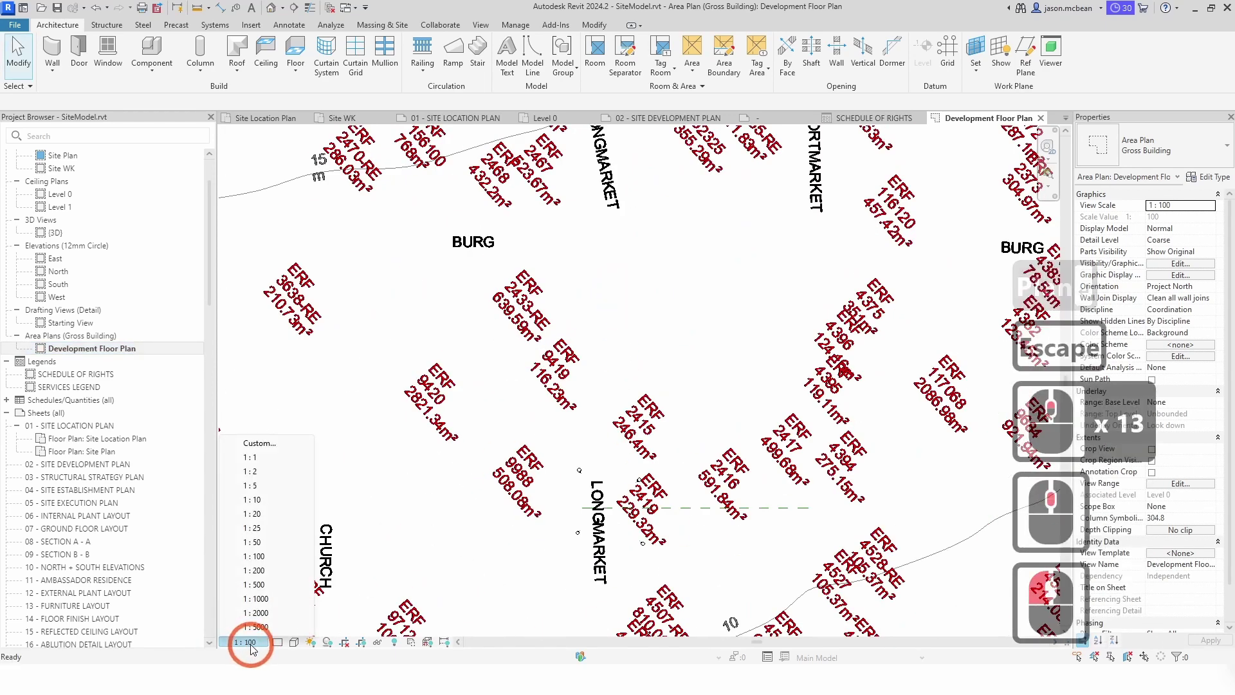
click(254, 584)
scroll(571, 320, down, 7)
middle_drag(562, 422, 466, 508)
key(Escape)
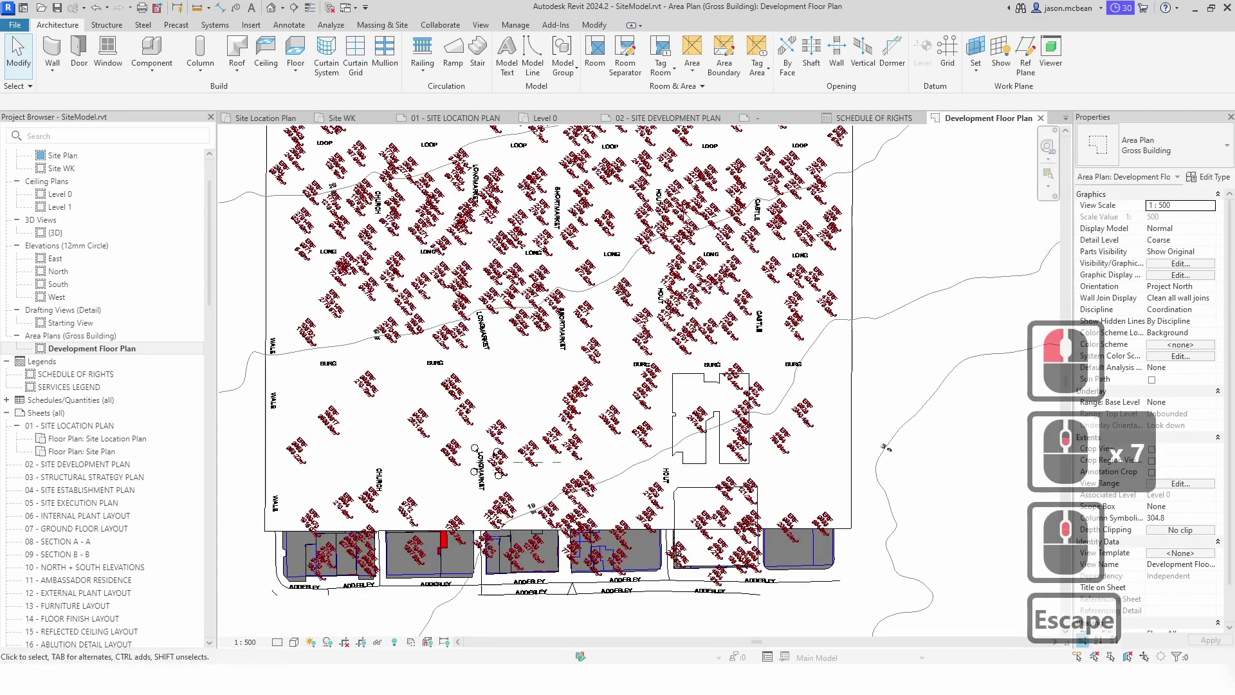
click(711, 249)
click(722, 257)
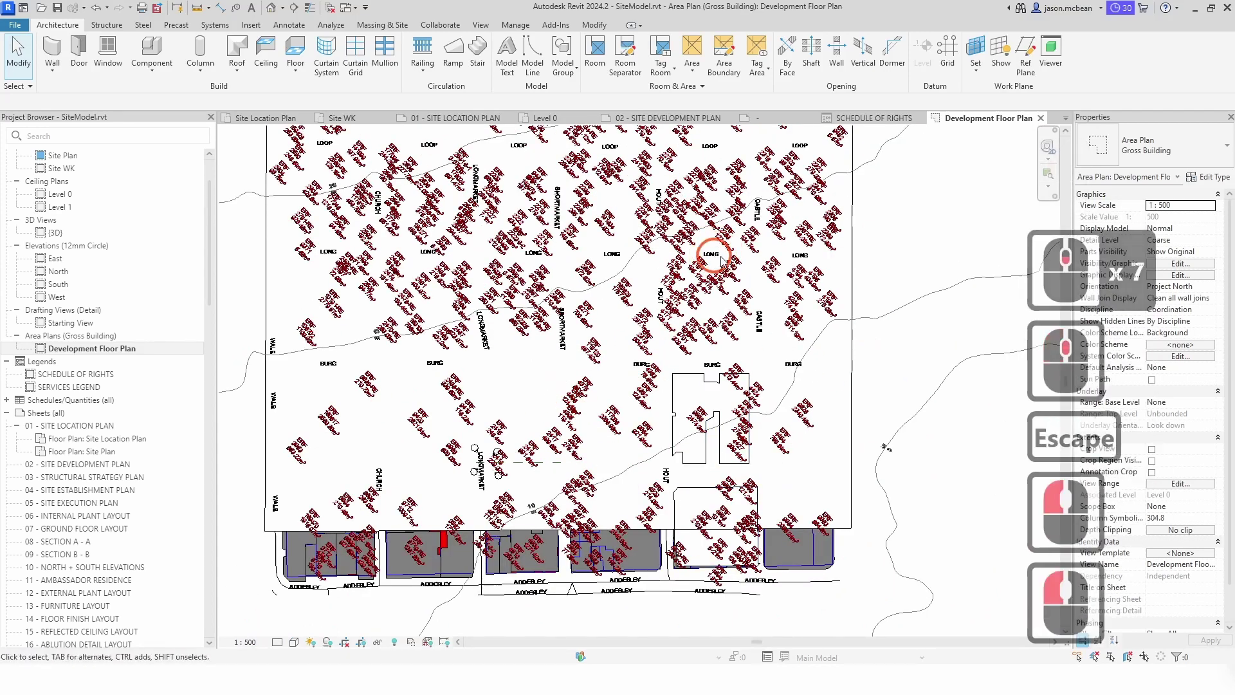
click(931, 285)
scroll(920, 254, down, 5)
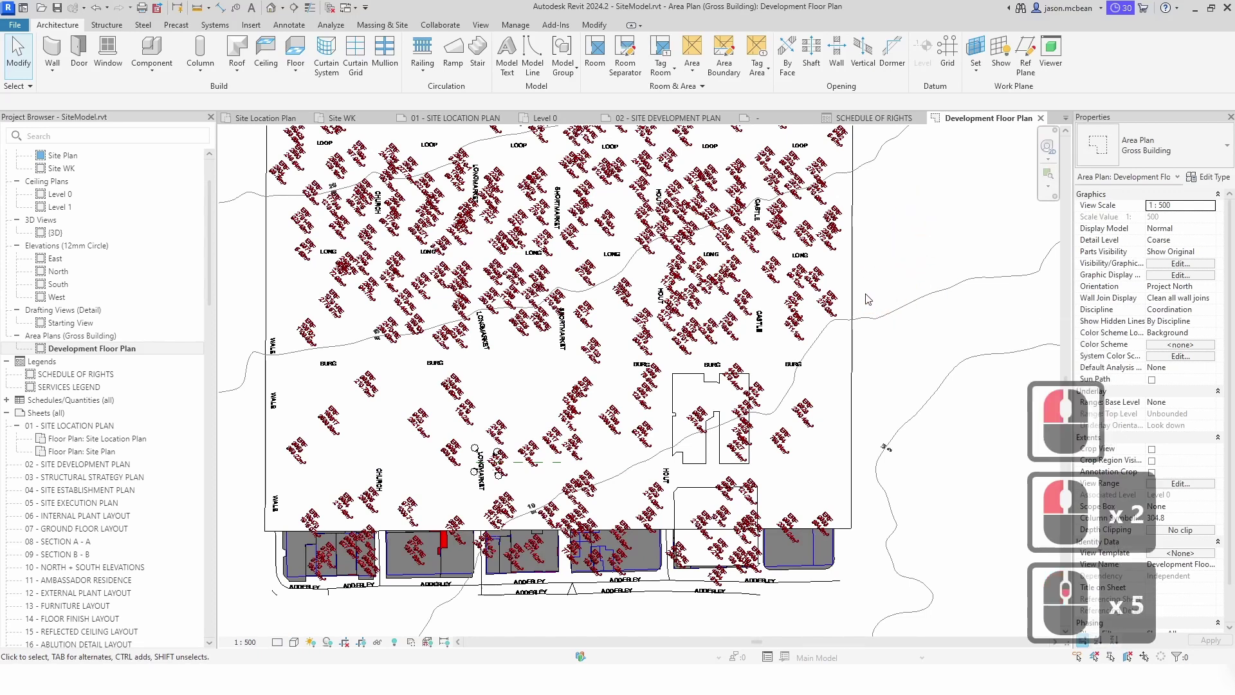
click(515, 25)
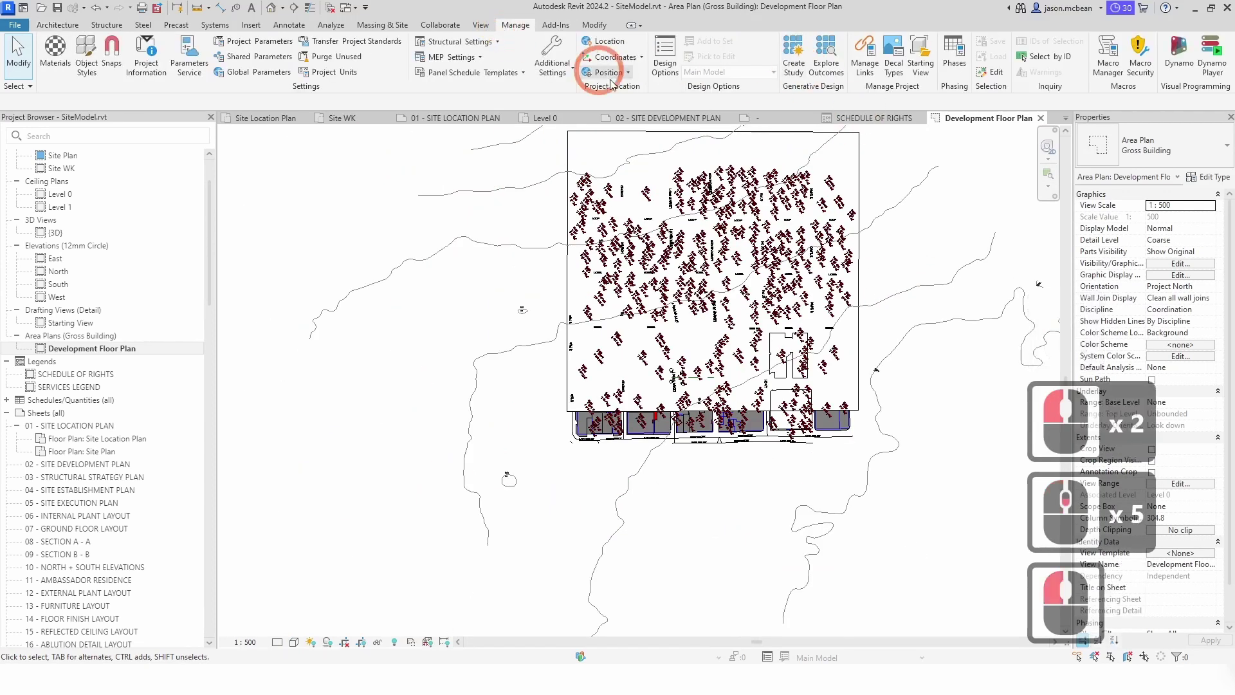
click(855, 77)
click(455, 158)
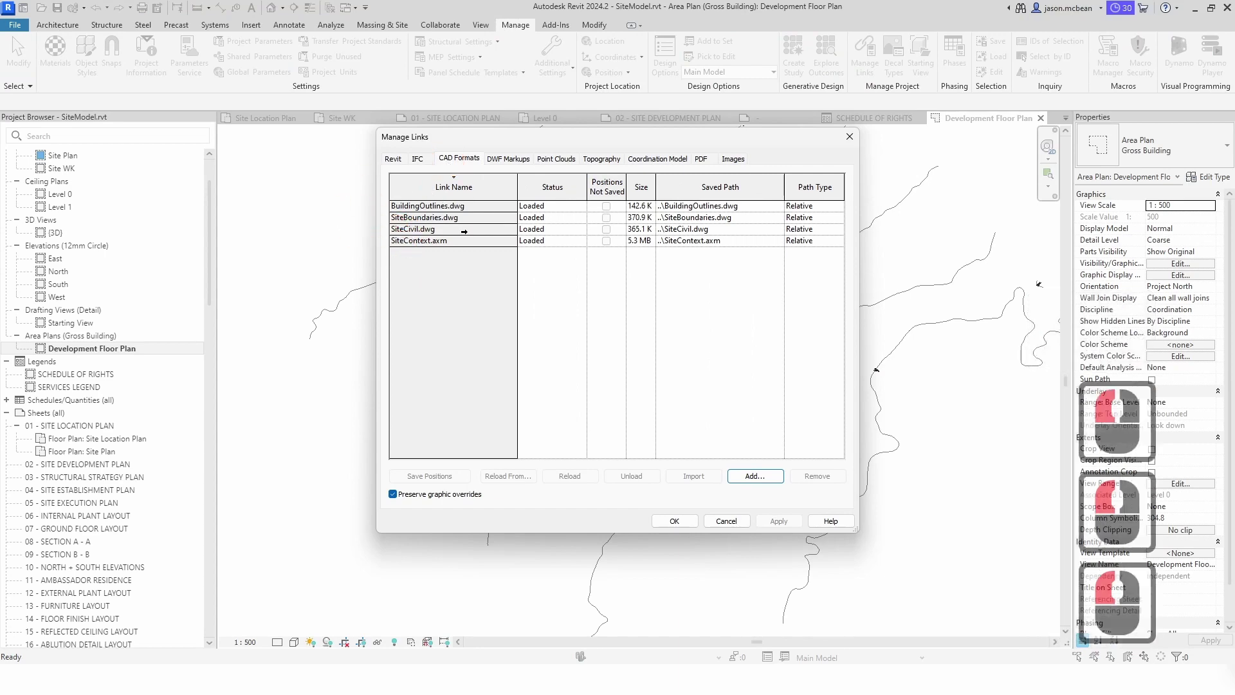
click(450, 240)
click(570, 475)
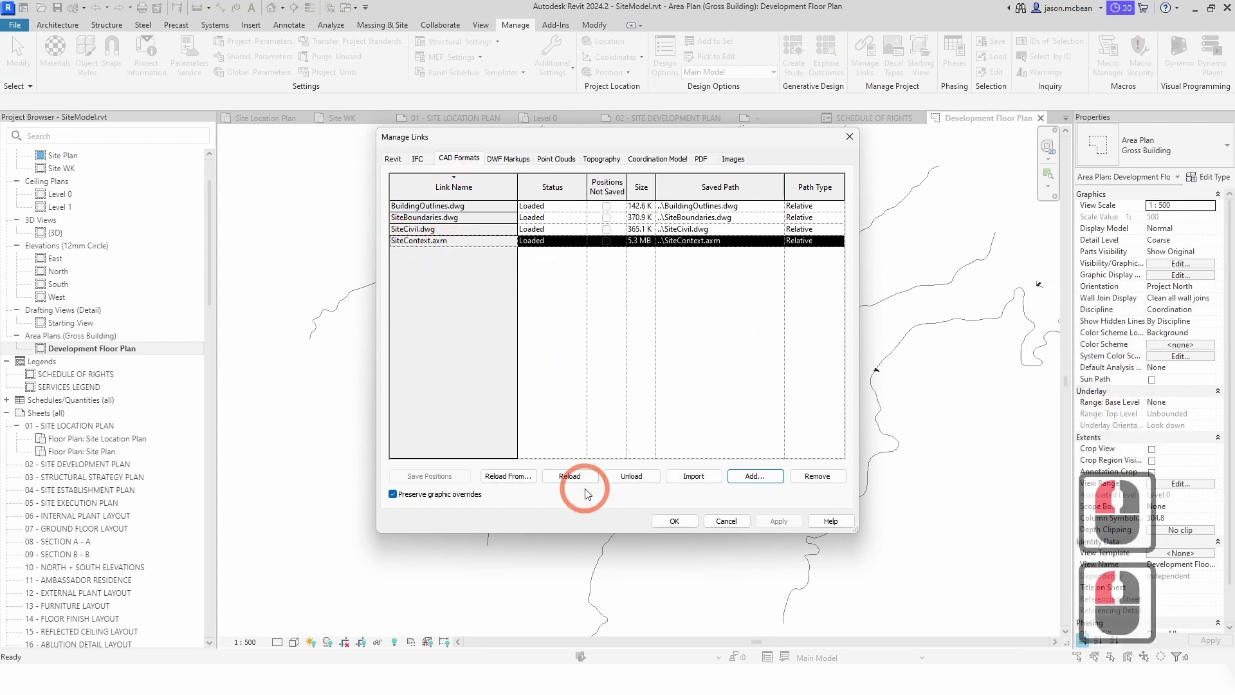
key(Escape)
key(Escape)
key(Escape)
- Hide the imported SiteCivil.dwg in the Development Floor Plan through its visibility/graphics overrides
key(v)
key(g)
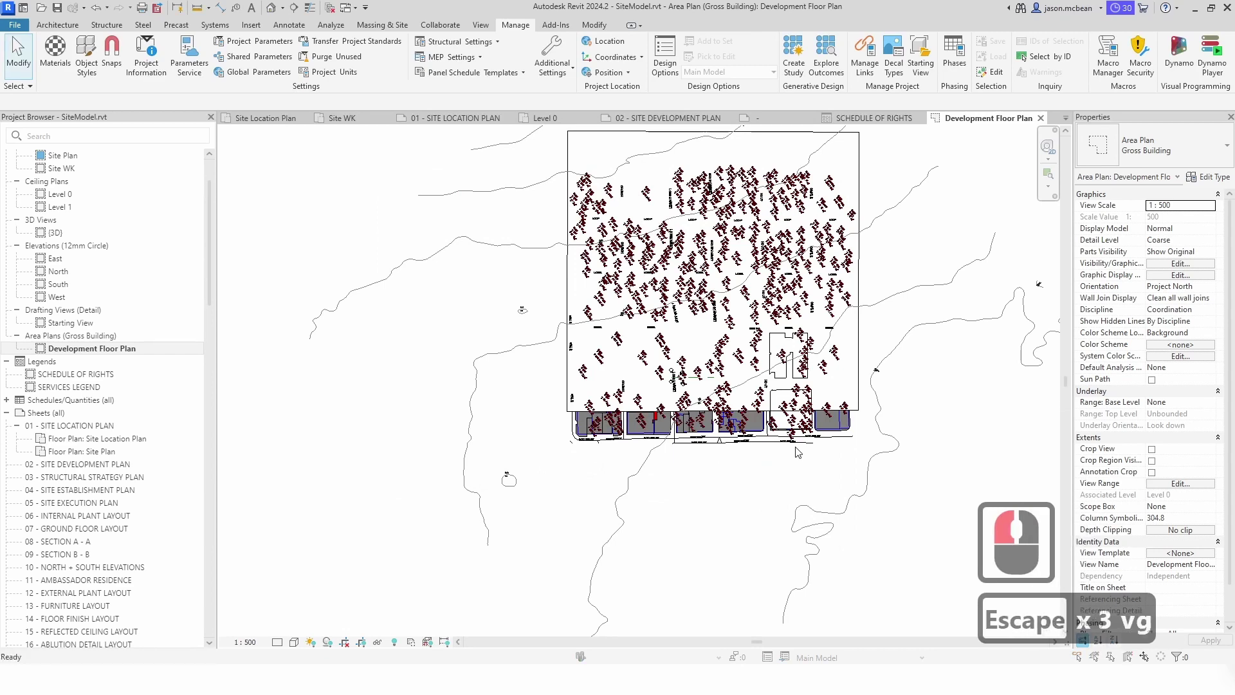
click(431, 212)
click(595, 211)
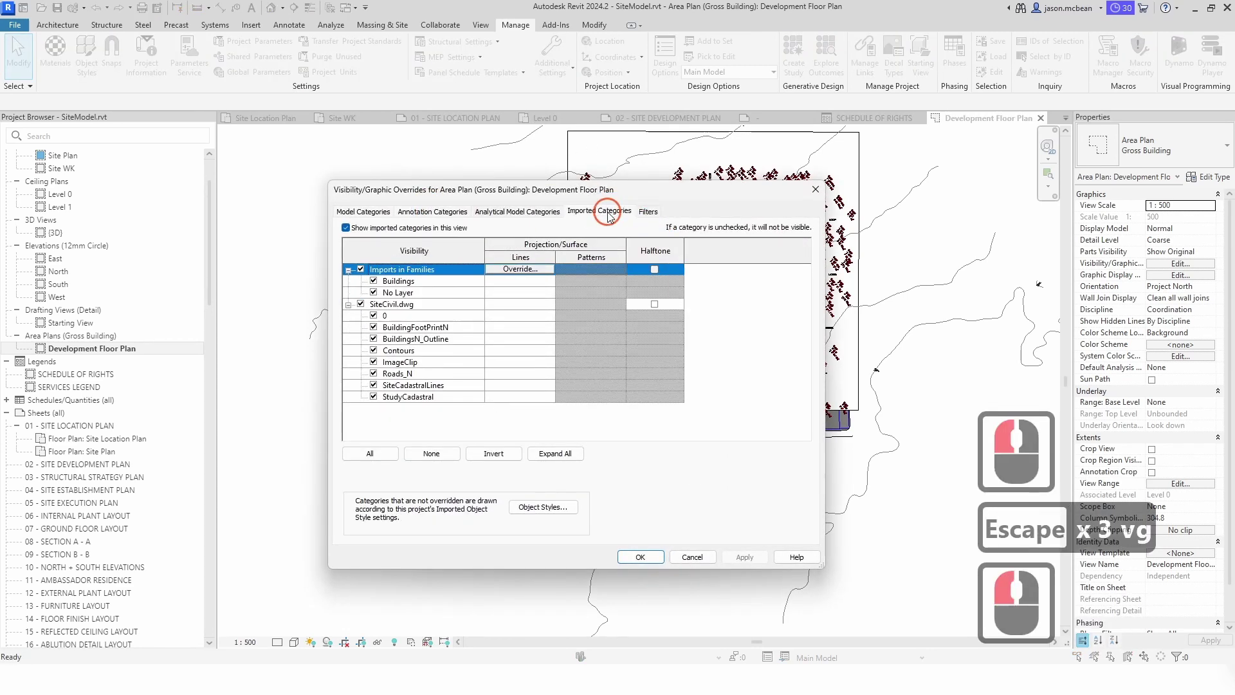
click(360, 304)
click(742, 557)
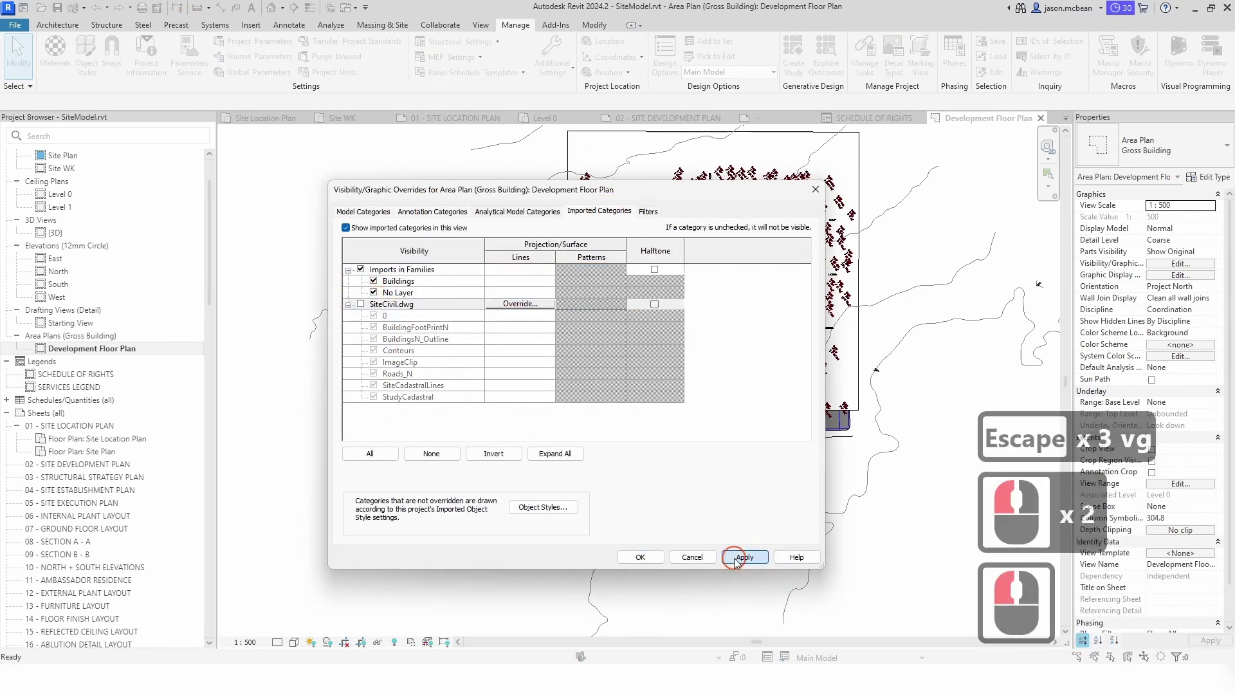
click(646, 557)
- Turn off the Toposolid model category in the Development Floor Plan's visibility/graphics overrides to hide the site outline
scroll(723, 350, up, 8)
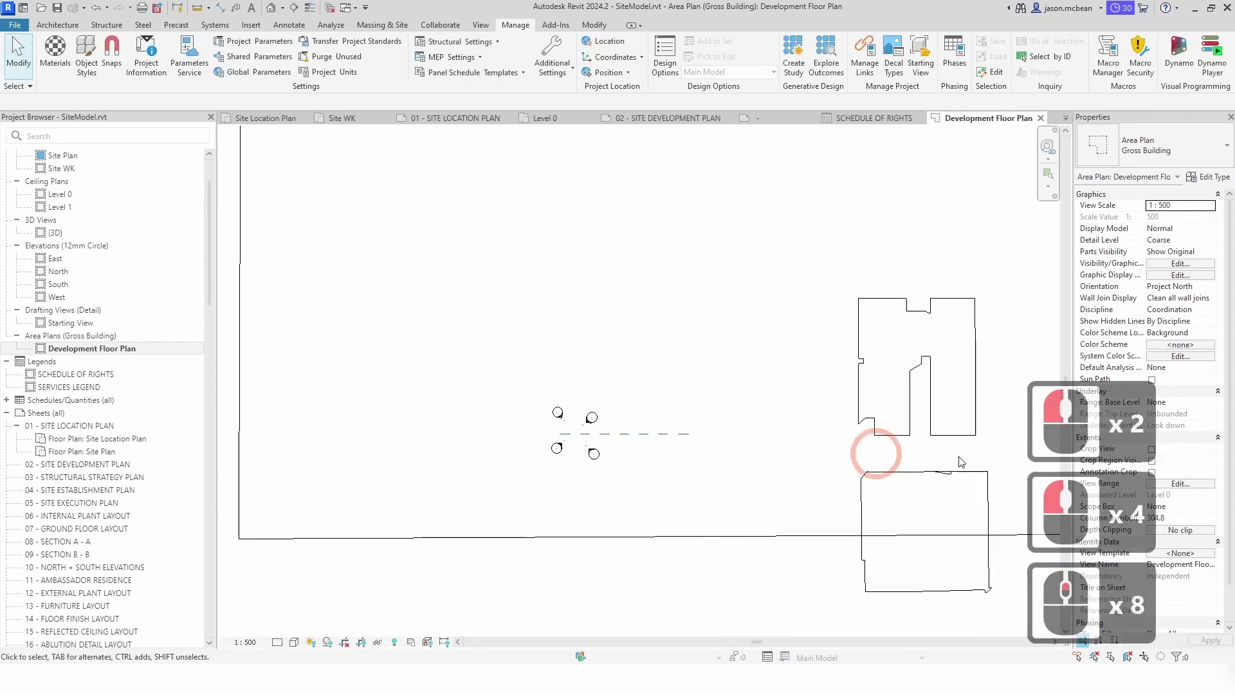
scroll(491, 384, down, 4)
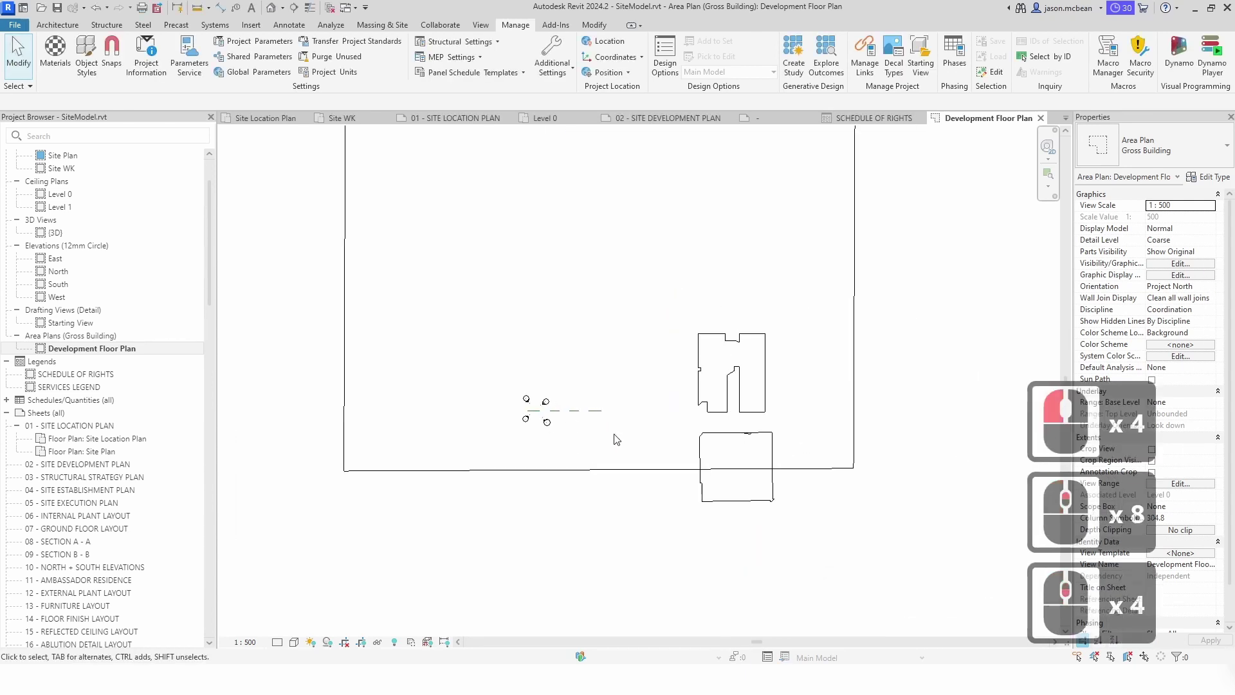
click(731, 436)
click(620, 460)
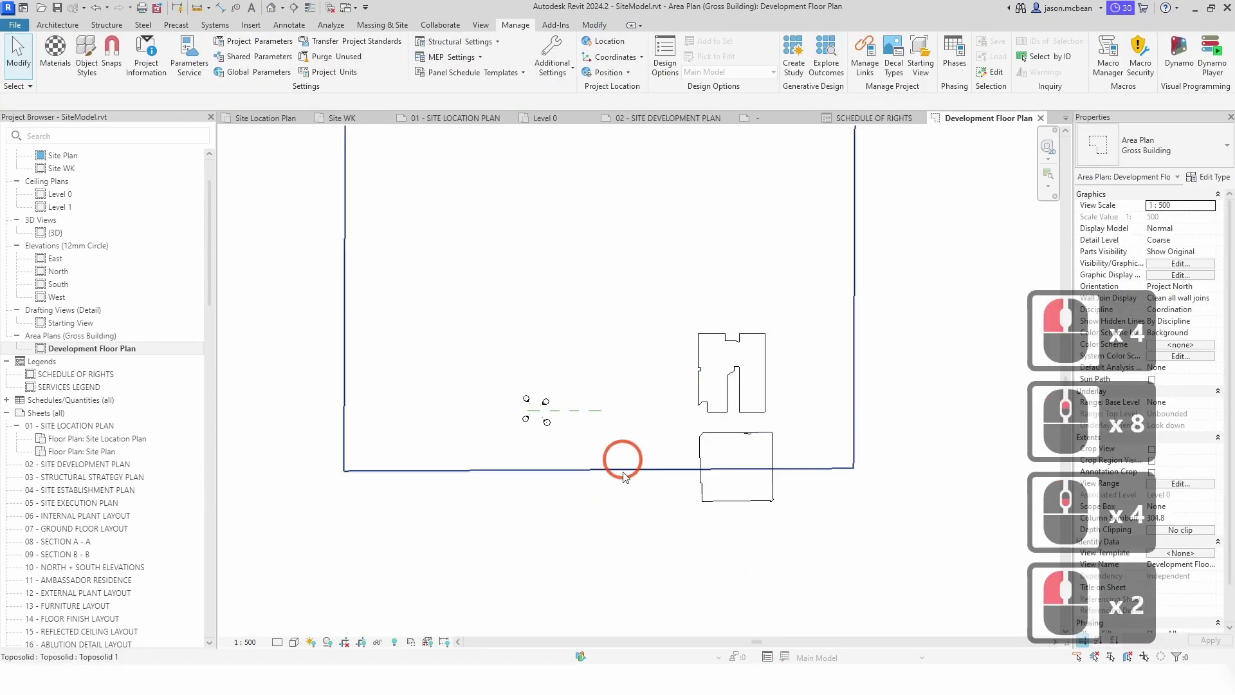
key(v)
key(g)
click(395, 419)
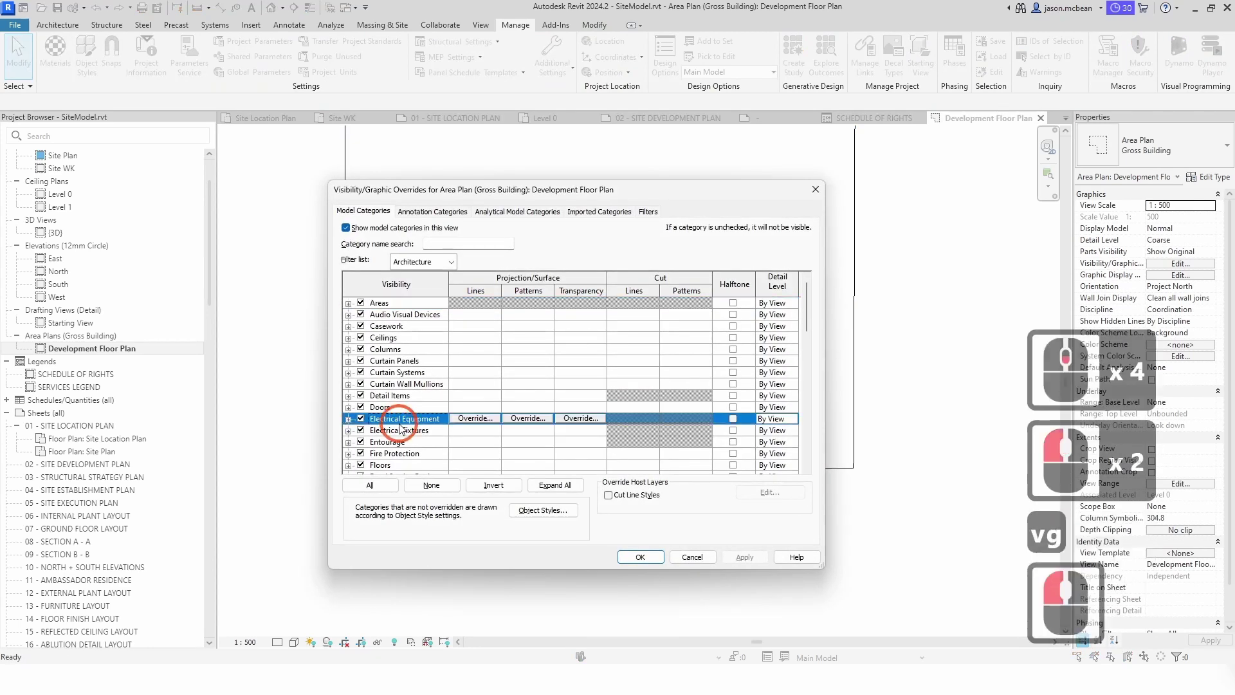
click(443, 261)
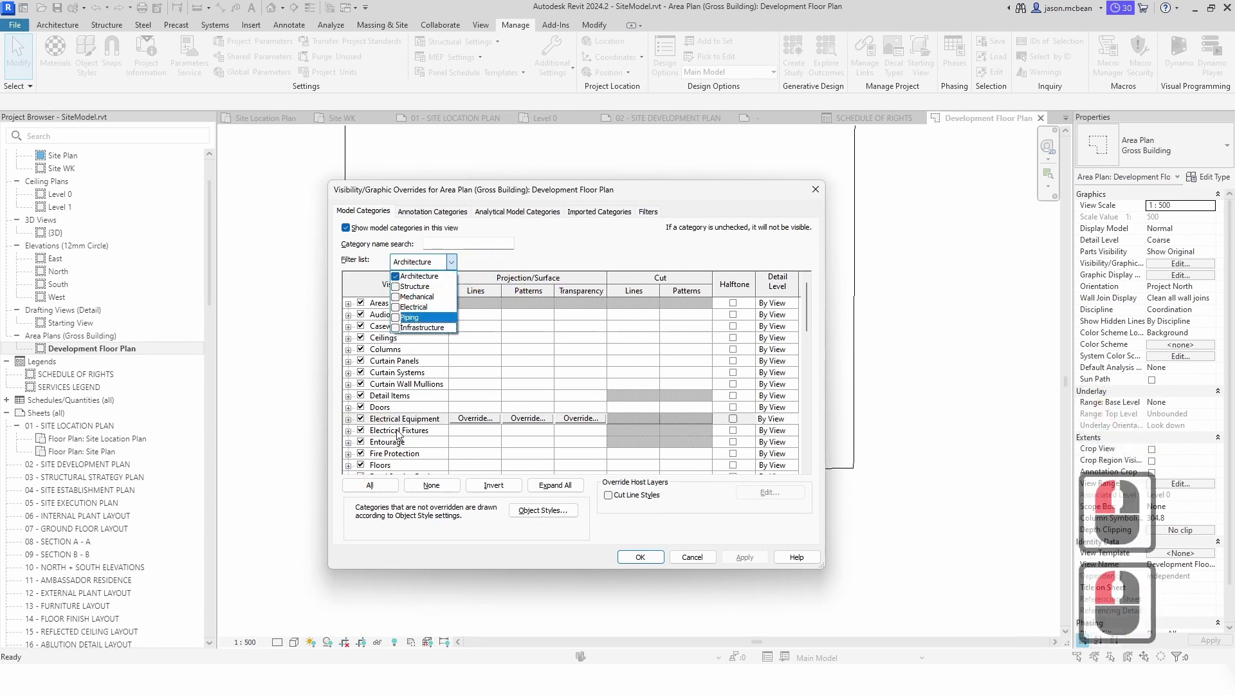
scroll(380, 443, down, 15)
scroll(402, 441, down, 5)
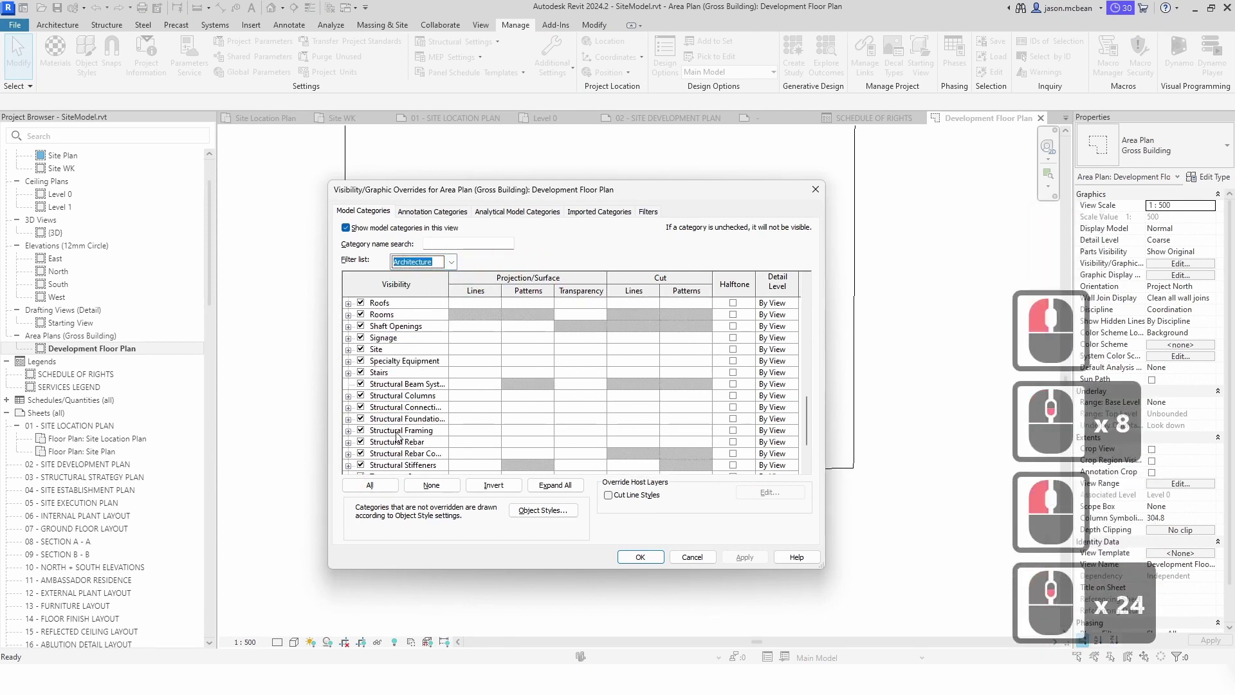
click(400, 437)
key(t)
scroll(399, 437, down, 5)
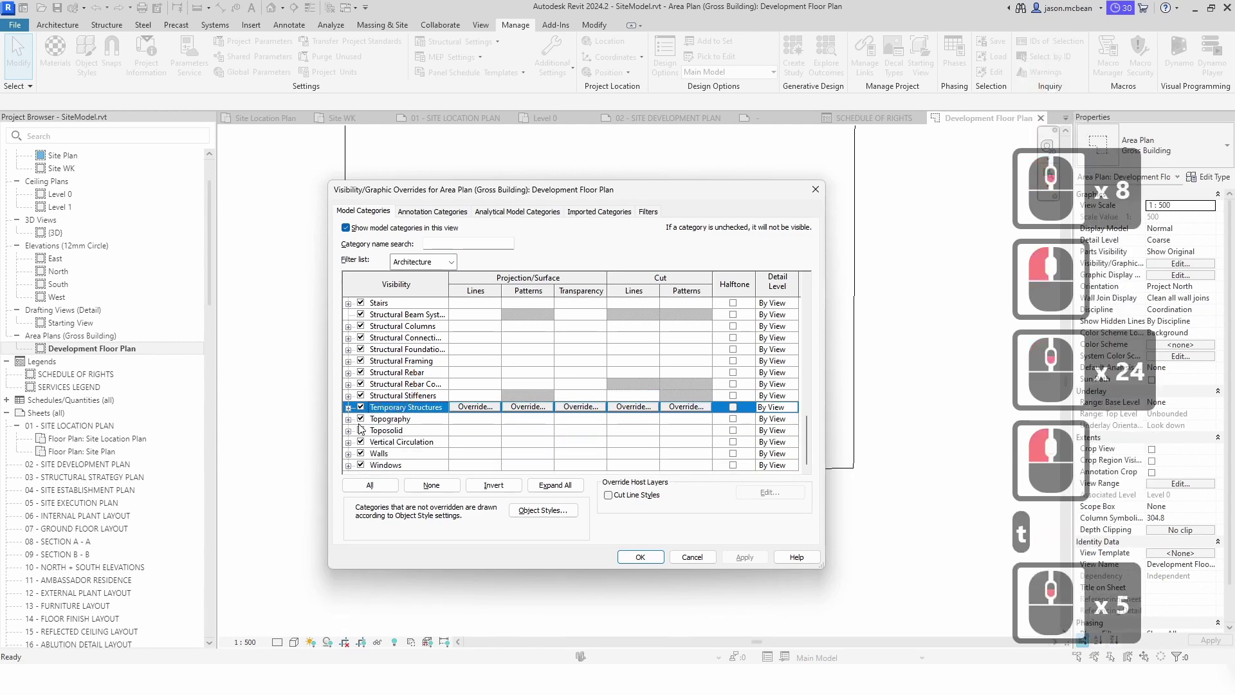
click(360, 430)
click(731, 559)
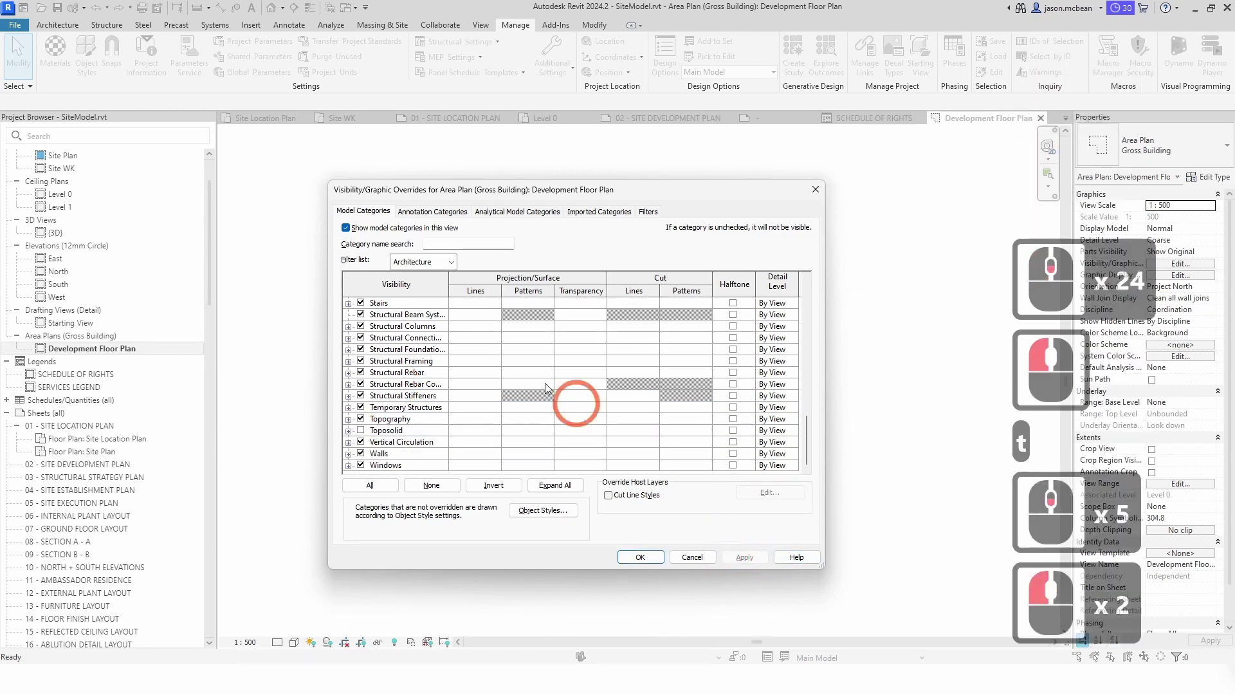
- Turn off the Generic Models category in the Development Floor Plan's visibility overrides and apply the change
click(386, 365)
key(g)
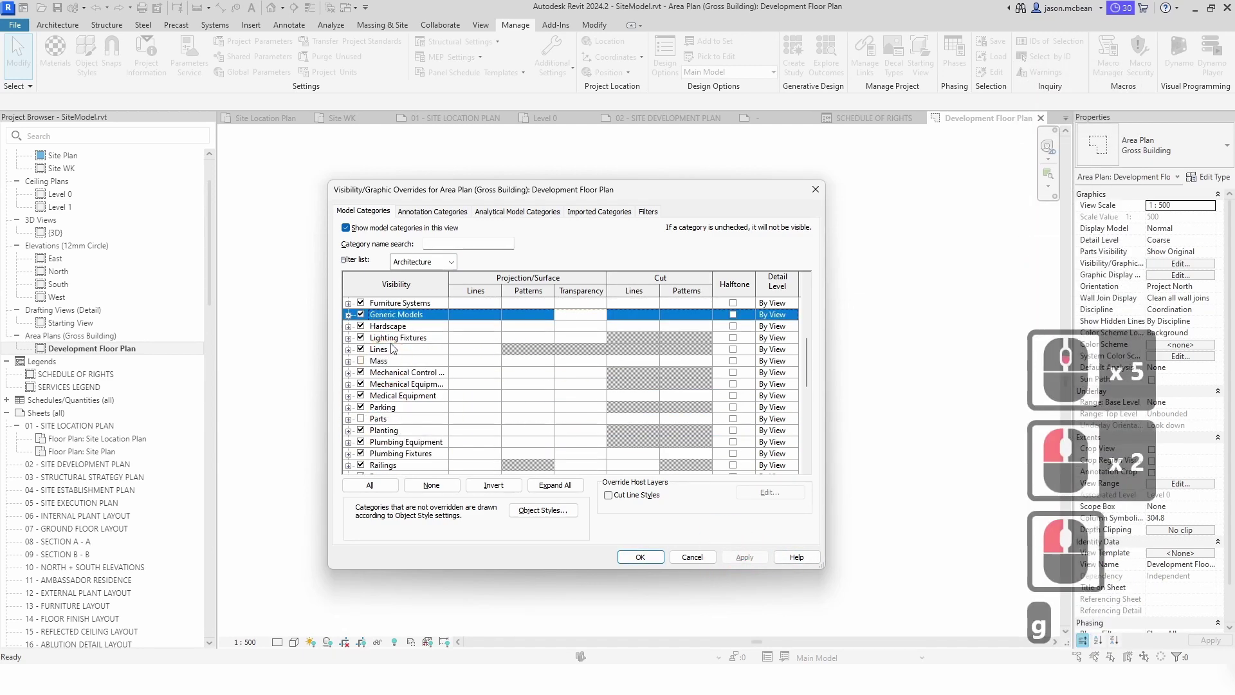
scroll(384, 437, up, 4)
click(361, 361)
click(744, 557)
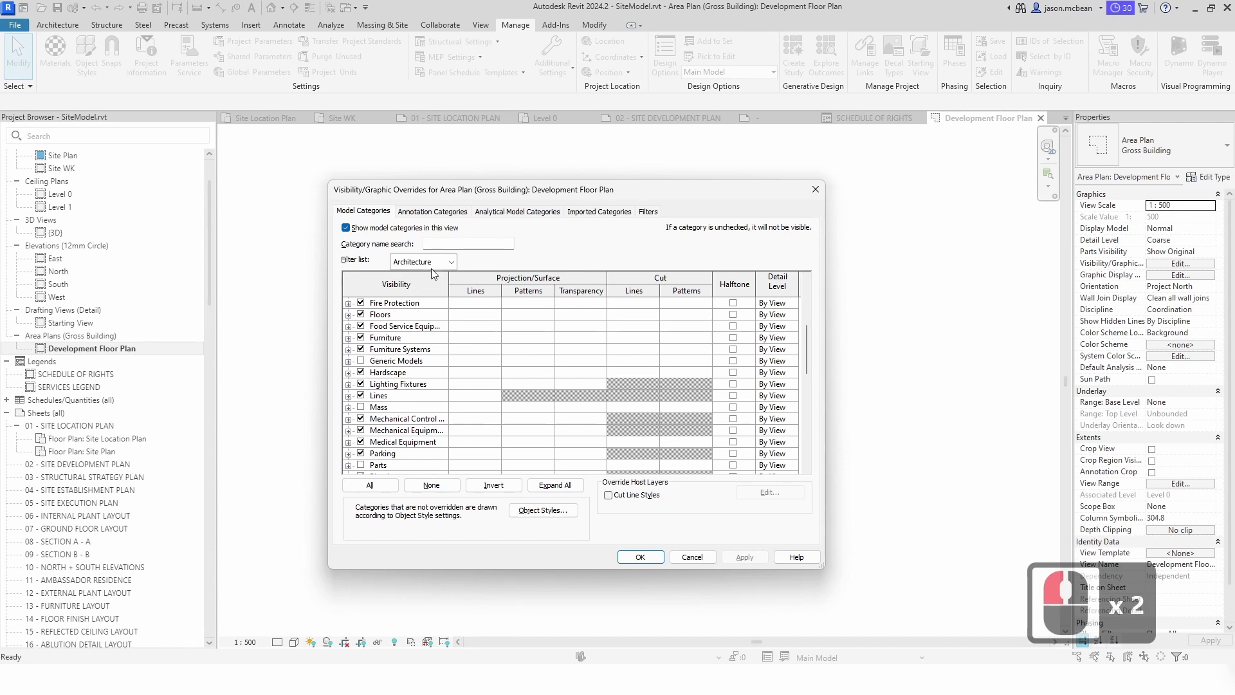
- Turn off the Elevations annotation category for the Development Floor Plan and accept the visibility overrides
click(433, 211)
click(394, 419)
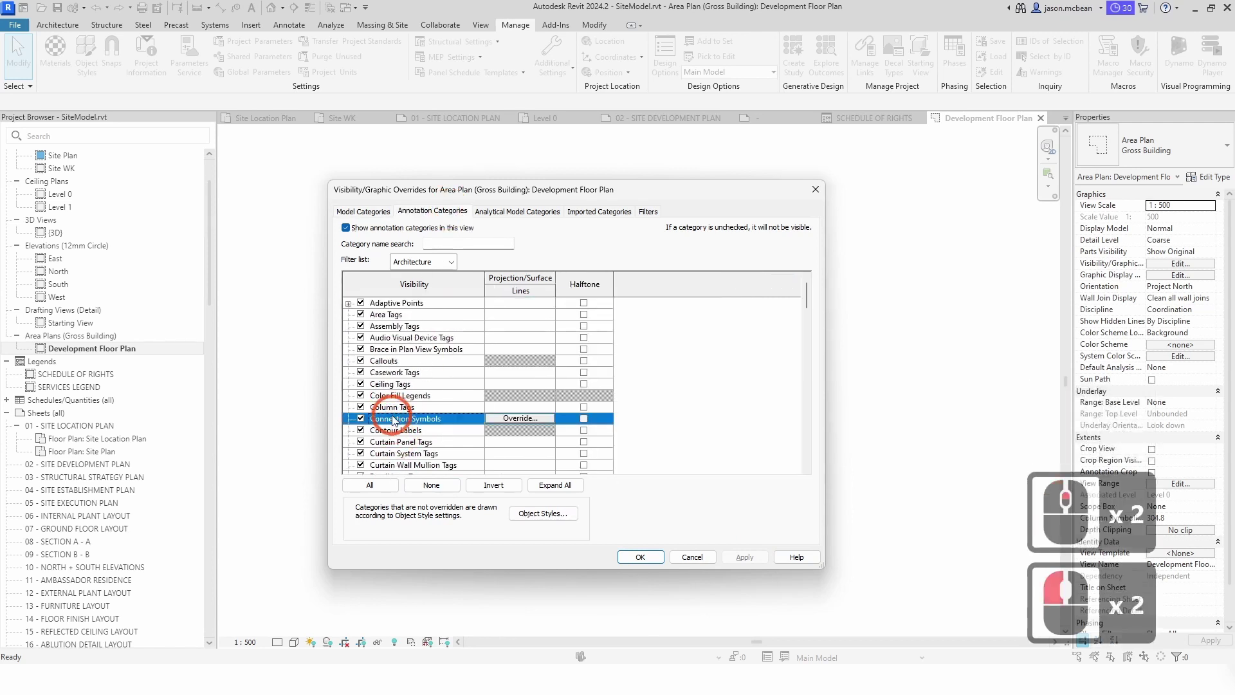
scroll(398, 424, down, 8)
key(e)
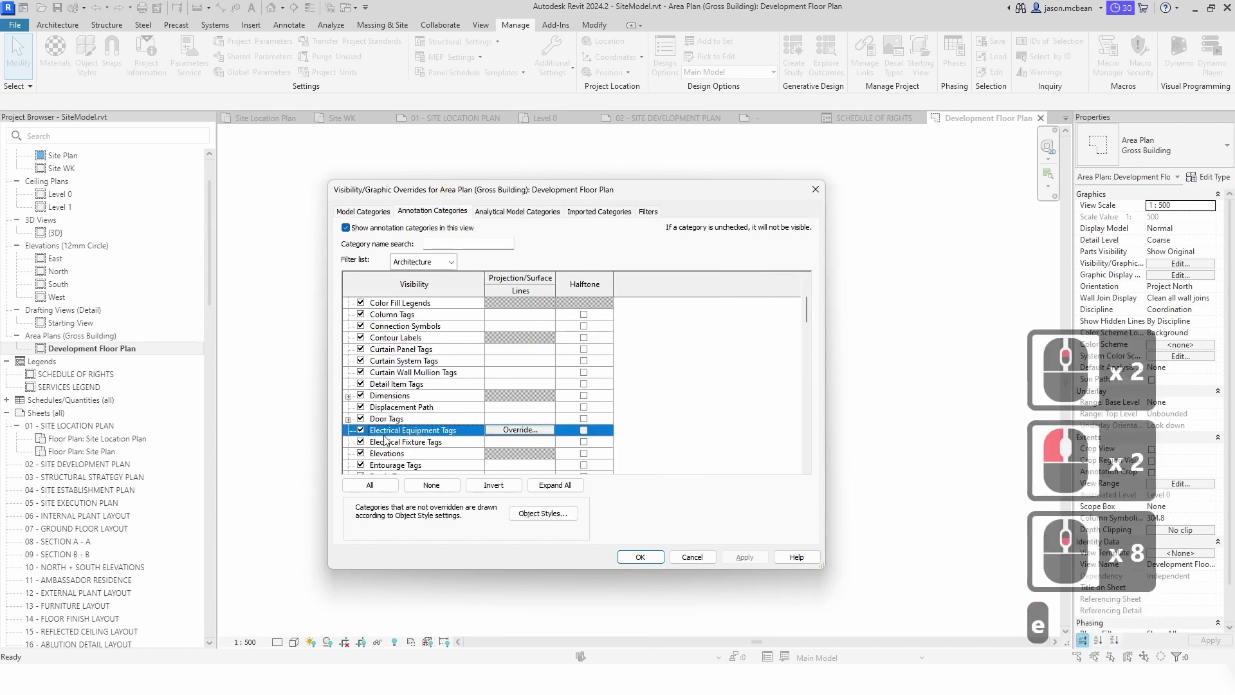
click(745, 556)
click(640, 557)
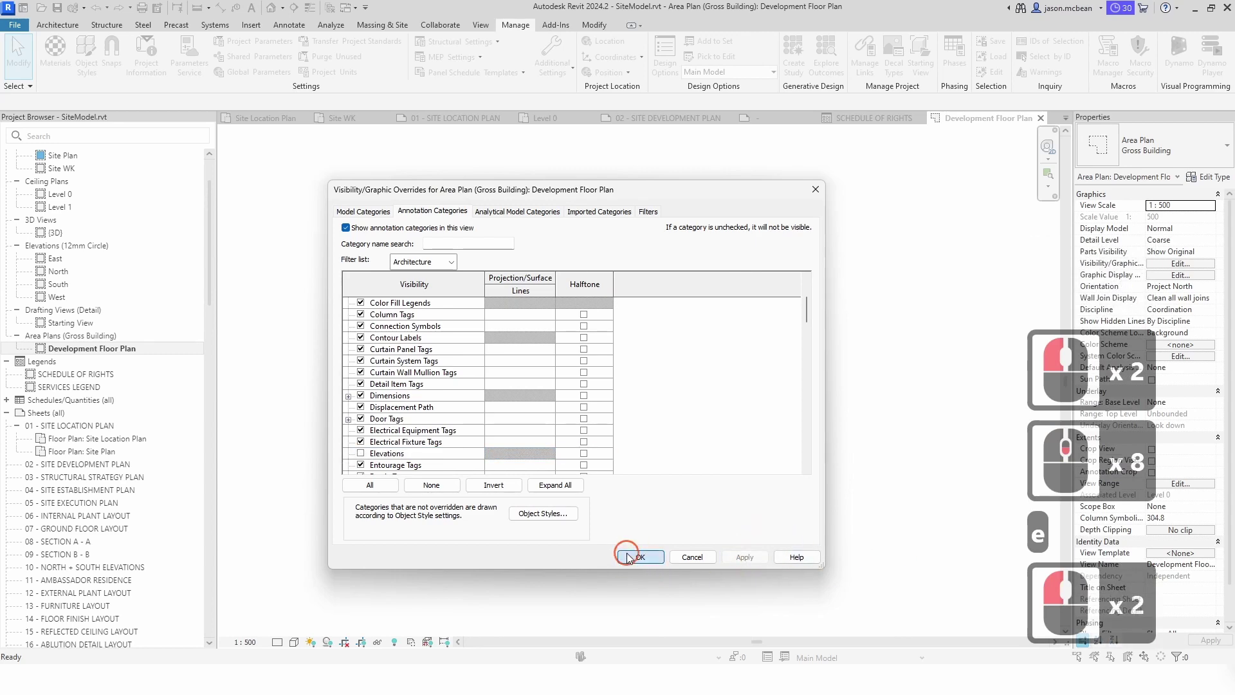
click(599, 488)
scroll(600, 487, up, 5)
click(595, 394)
scroll(595, 394, down, 6)
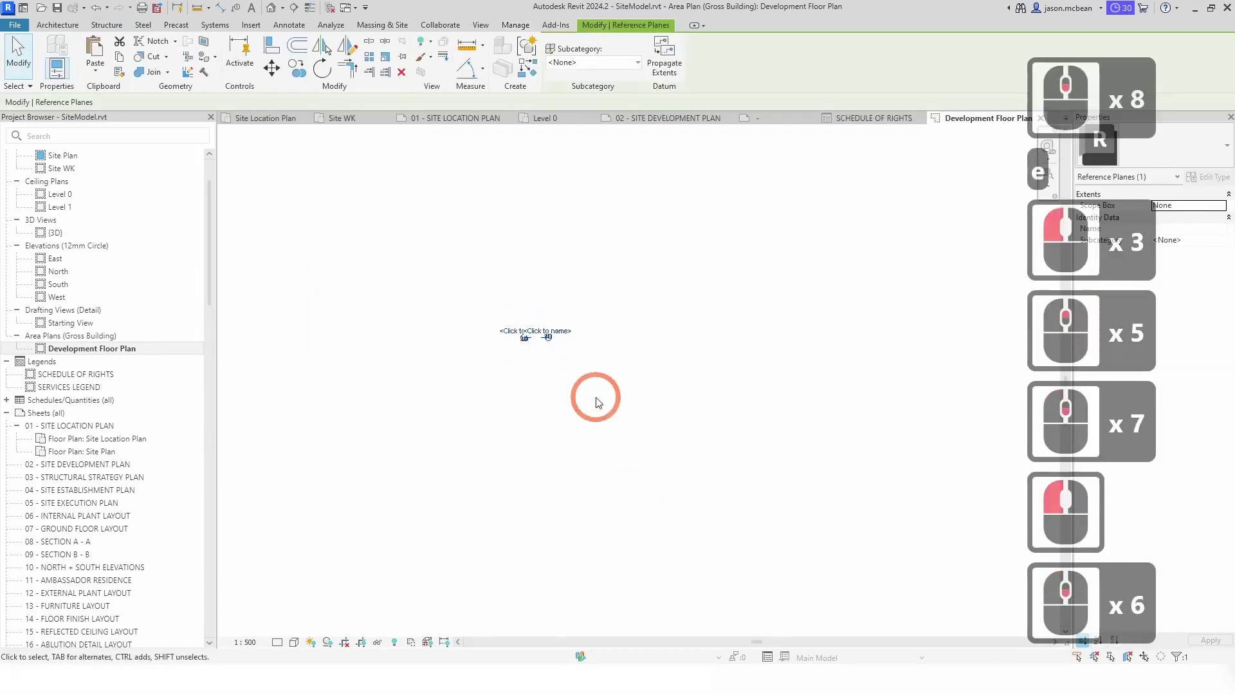
key(Escape)
- Open the Site Plan view and copy its red Proposed filled region to the clipboard
scroll(135, 257, up, 3)
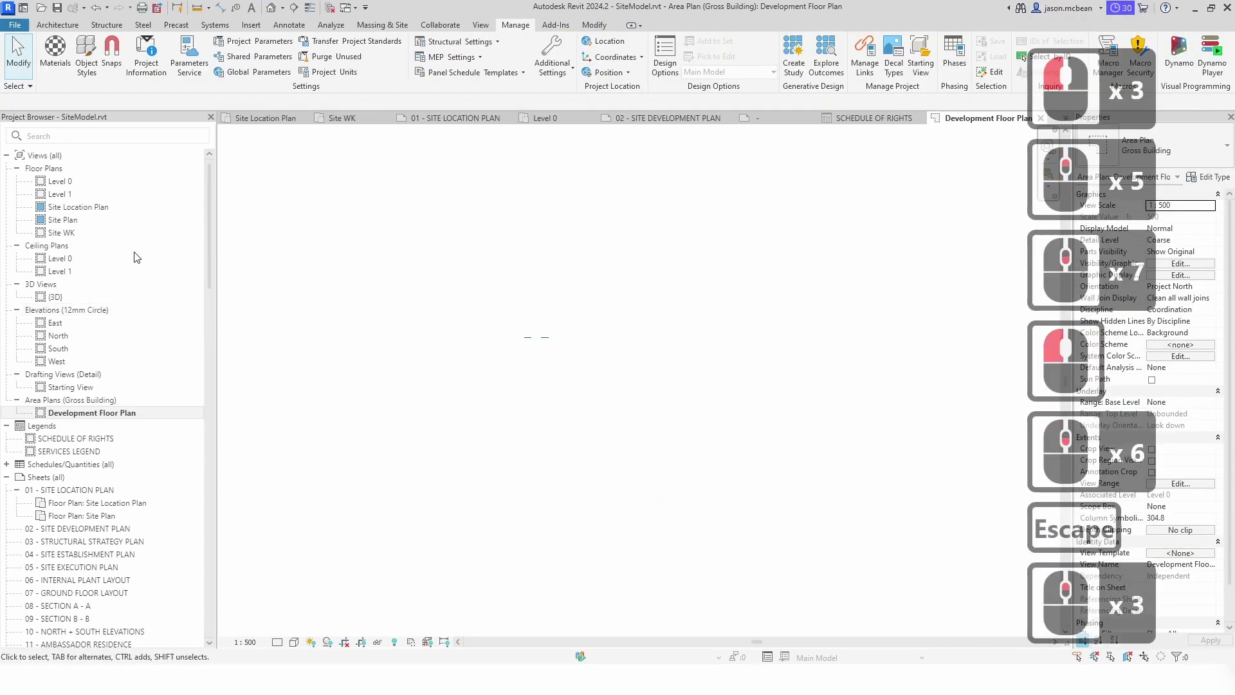
double_click(53, 219)
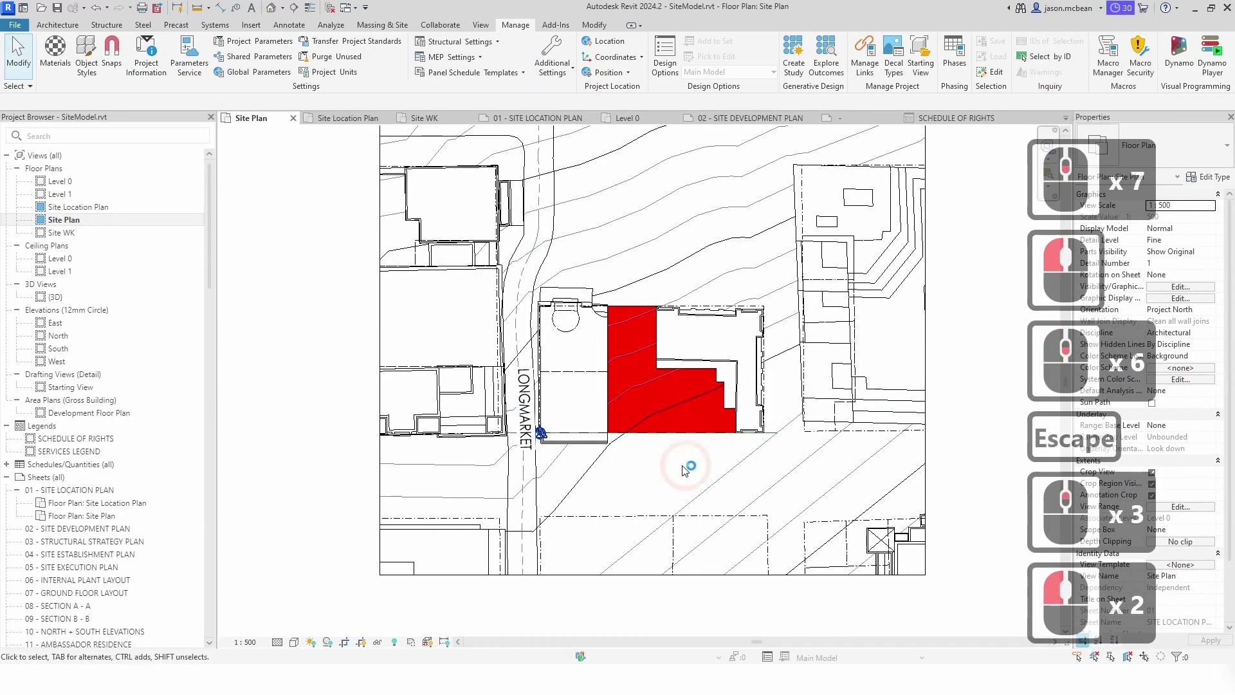
click(679, 431)
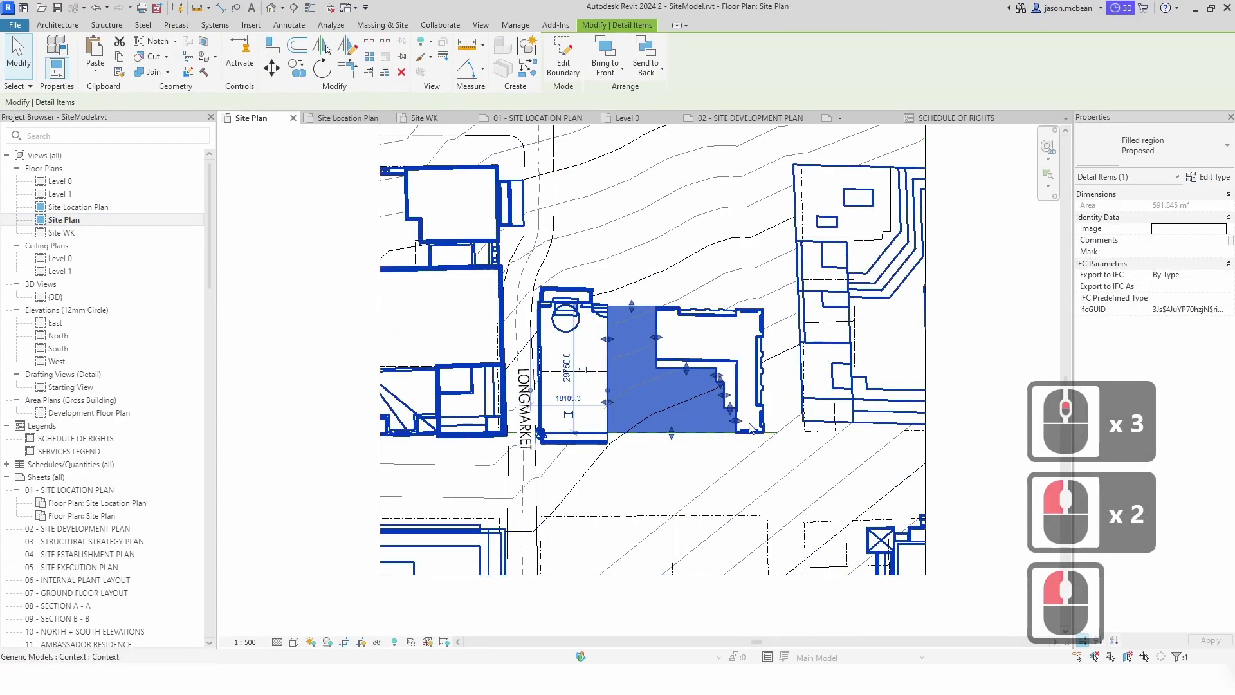
click(117, 57)
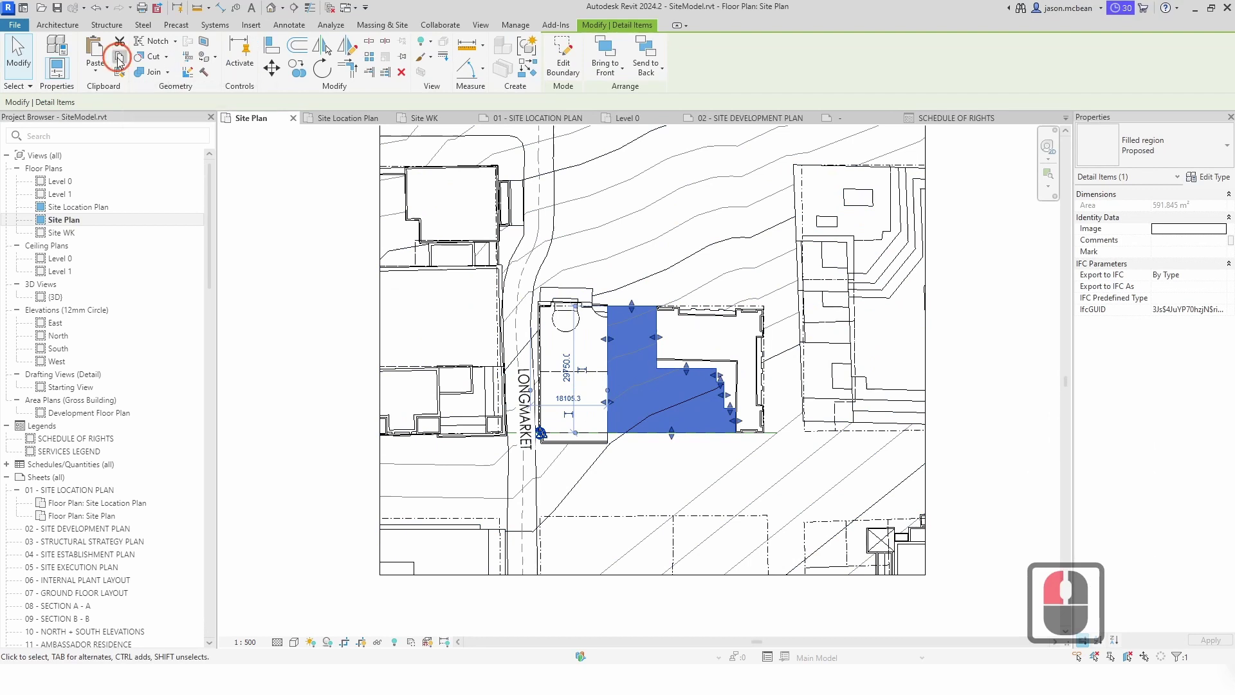
- Paste the filled region into the Development Floor Plan, aligned to the same place, and deselect it
double_click(69, 411)
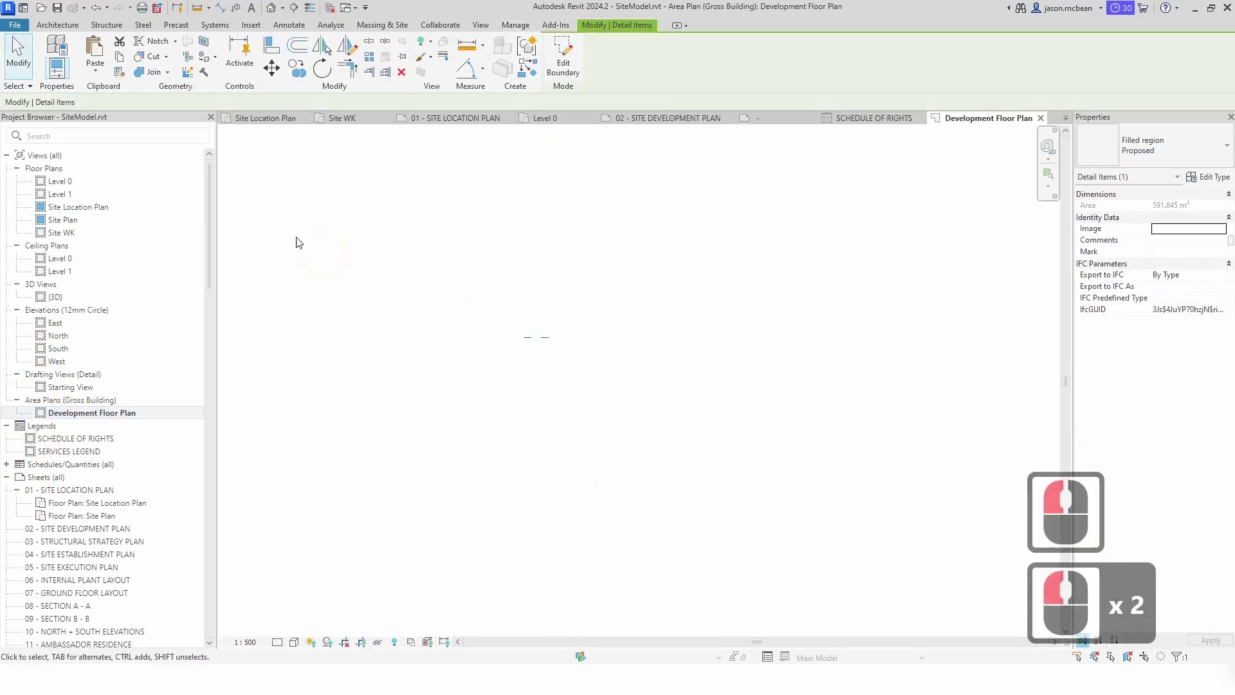
click(96, 68)
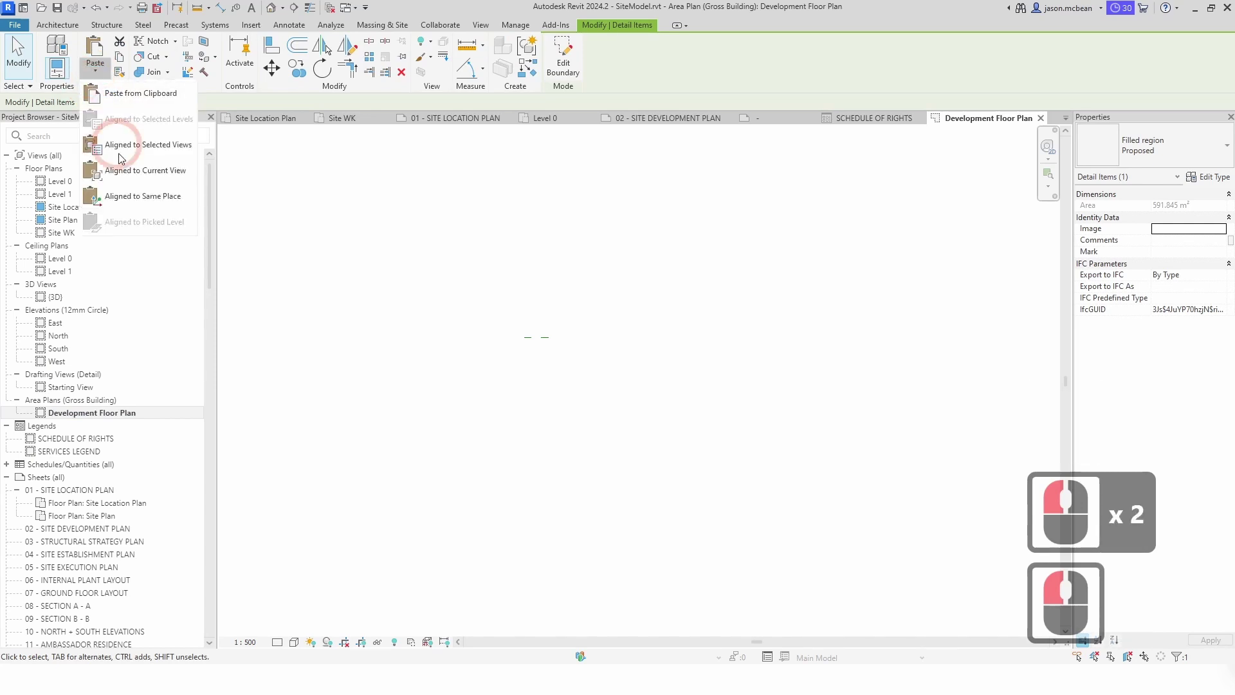
click(129, 201)
click(739, 416)
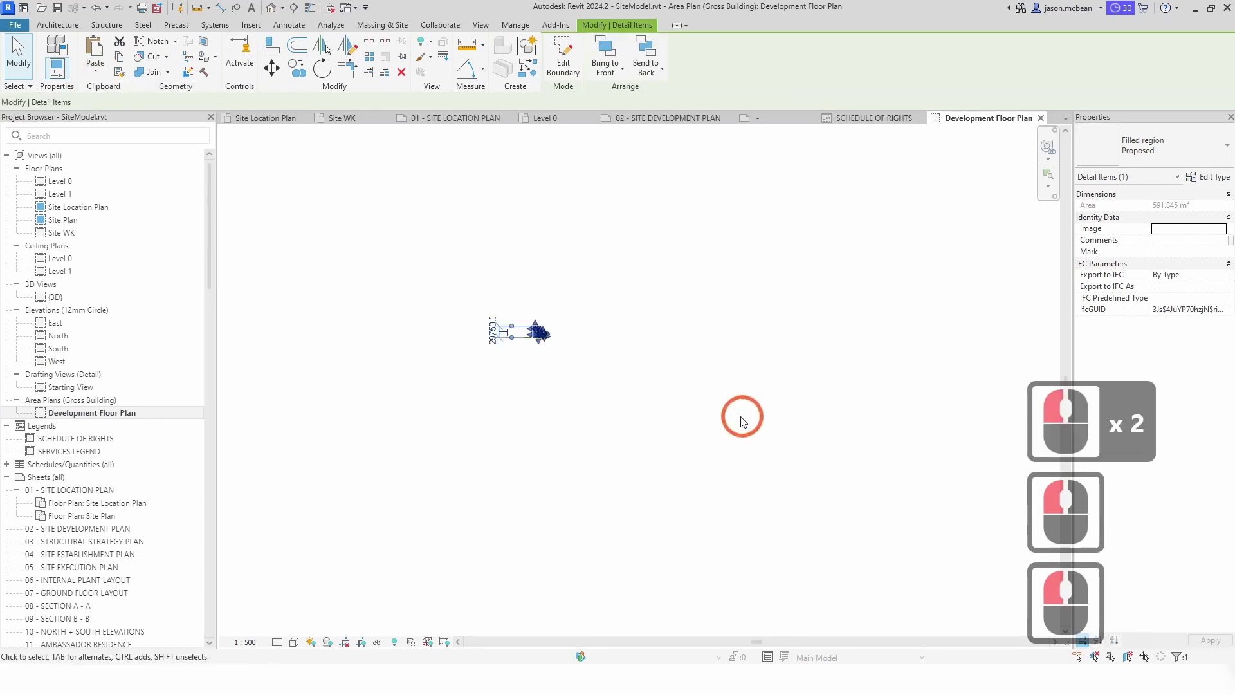
scroll(510, 330, up, 15)
middle_drag(396, 371, 685, 373)
key(Escape)
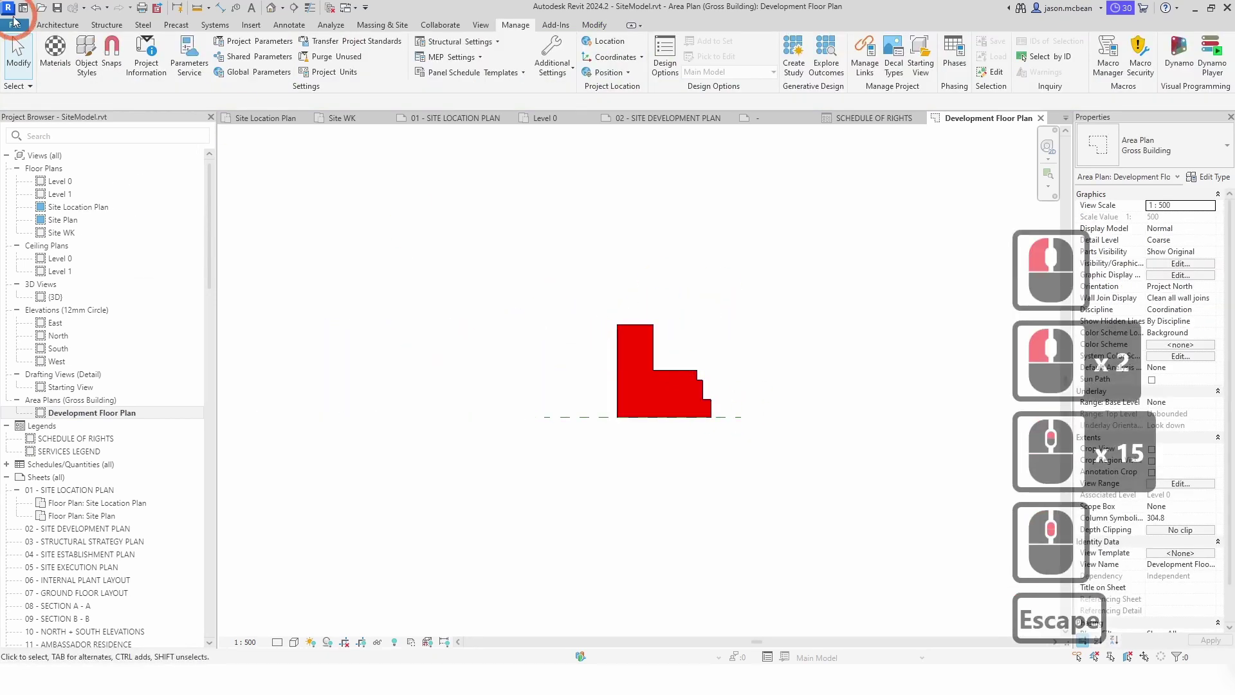
- Draw area boundary lines along the west and south edges of the red filled region, starting from its upper-left corner
click(58, 26)
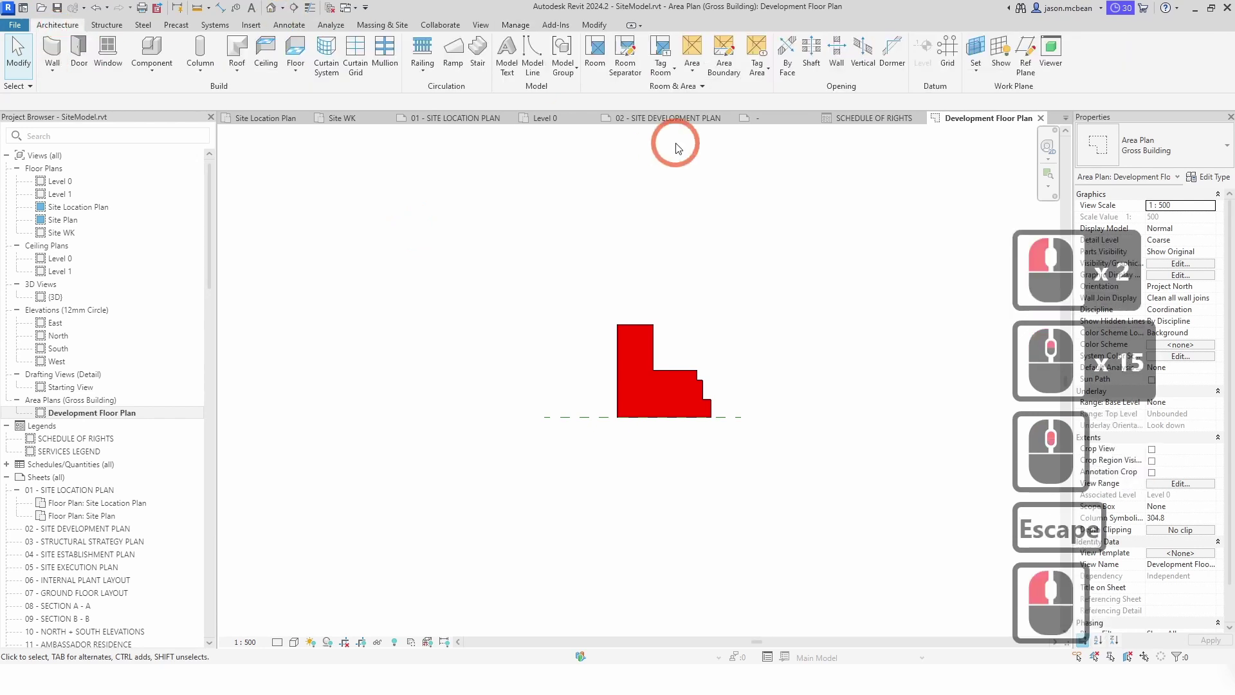
click(699, 76)
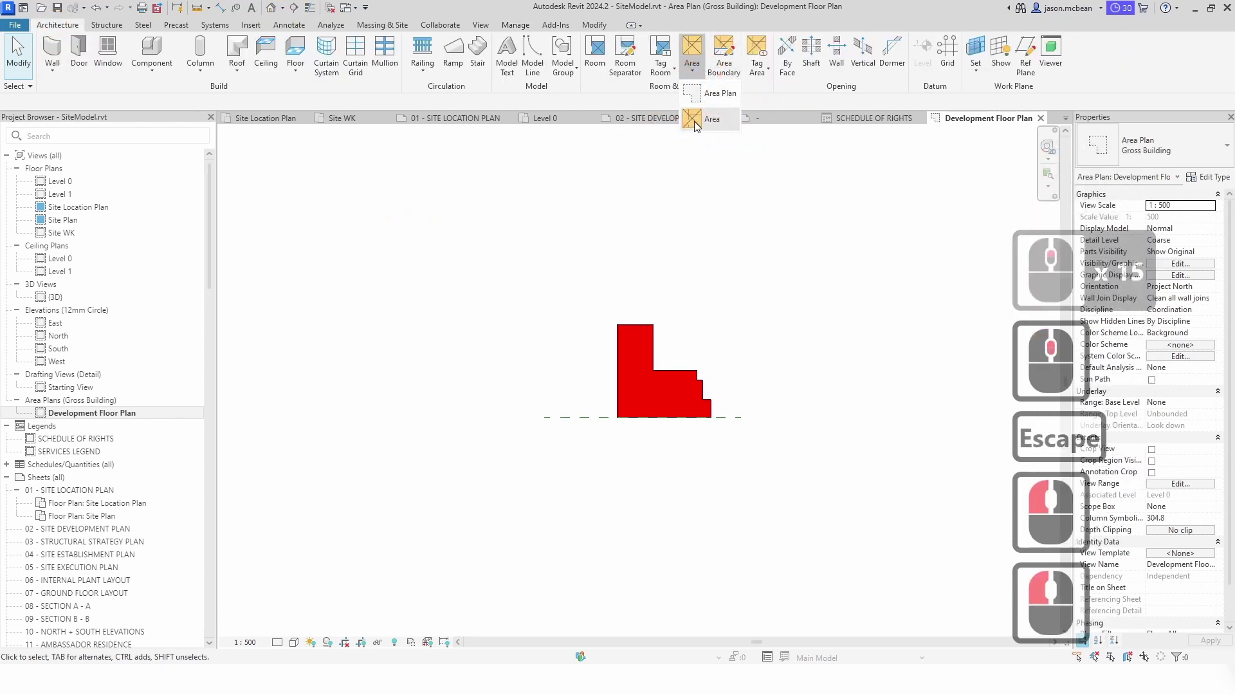
click(731, 51)
scroll(696, 368, up, 6)
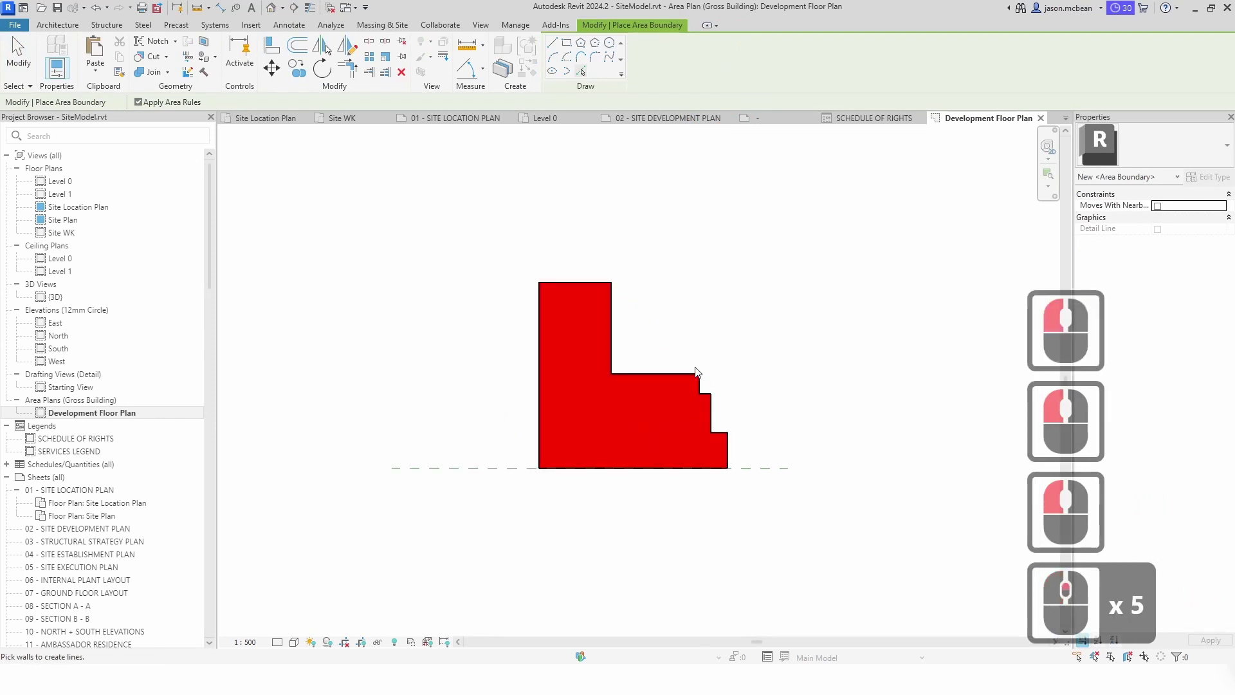
click(580, 70)
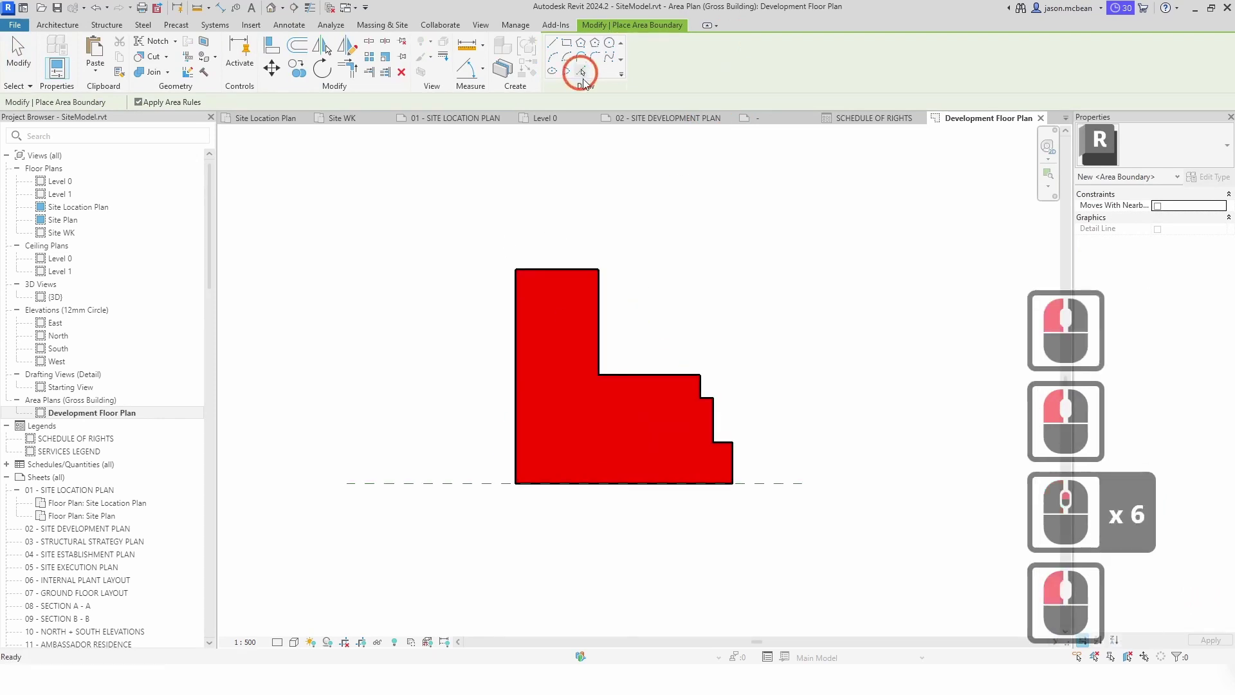
scroll(570, 270, up, 8)
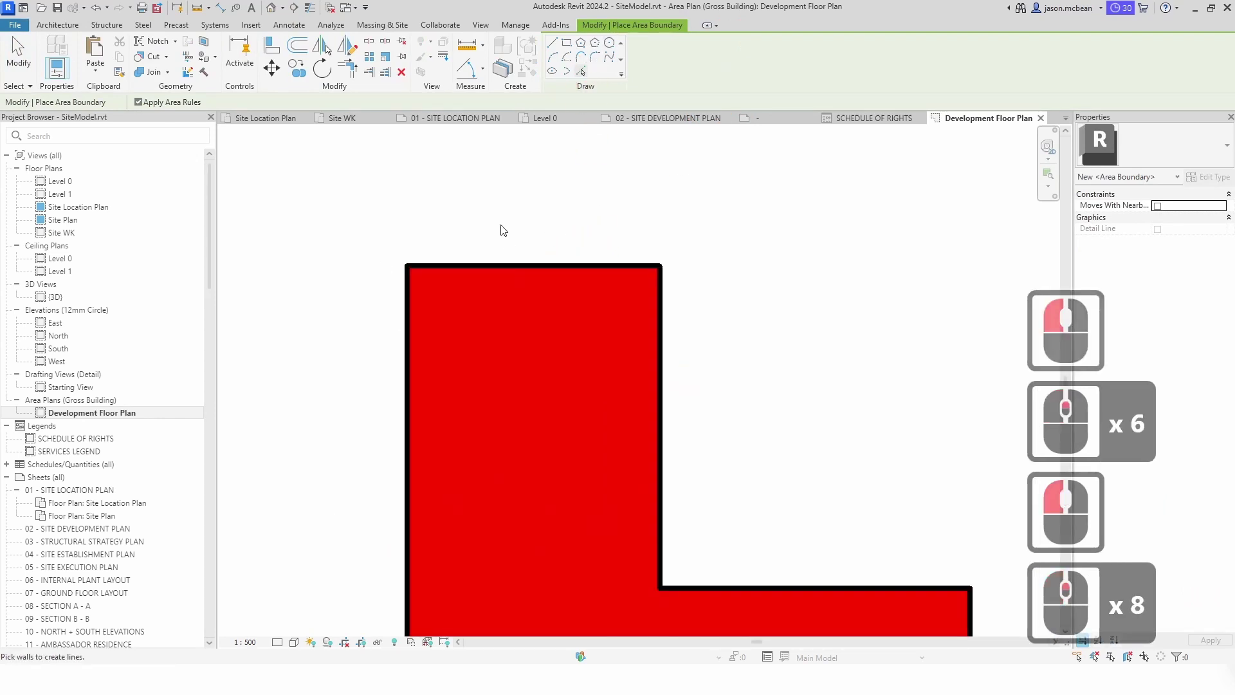
scroll(453, 277, down, 6)
click(433, 329)
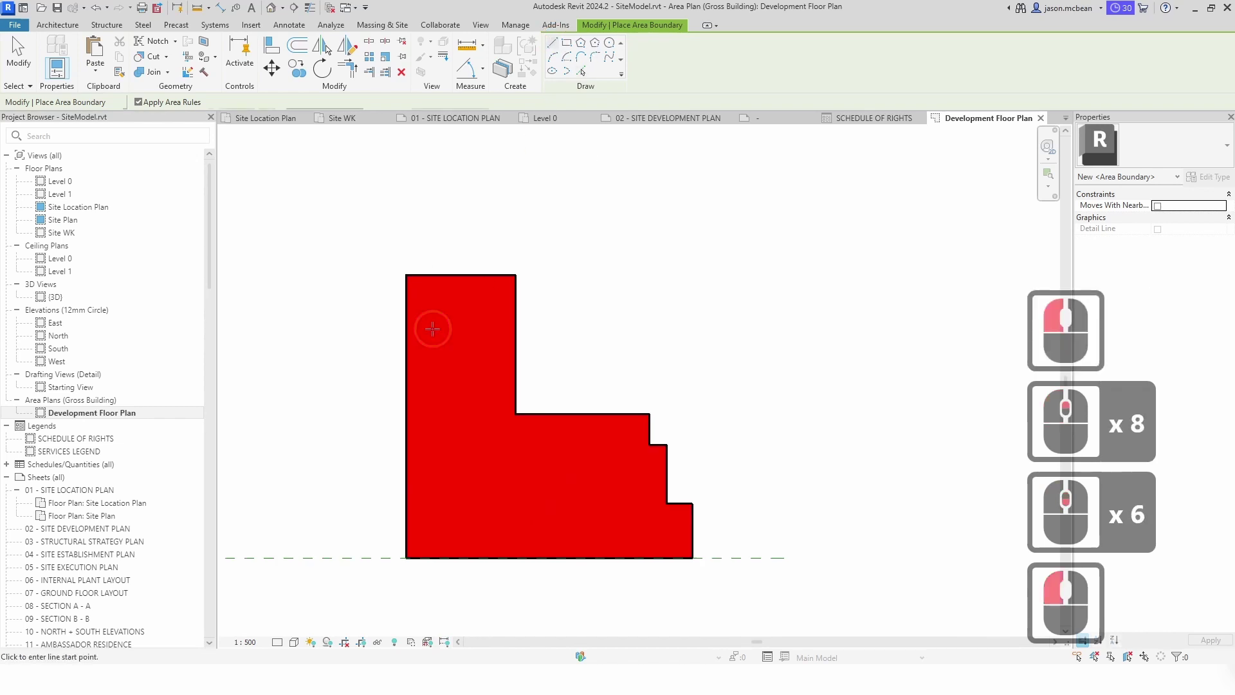
click(409, 547)
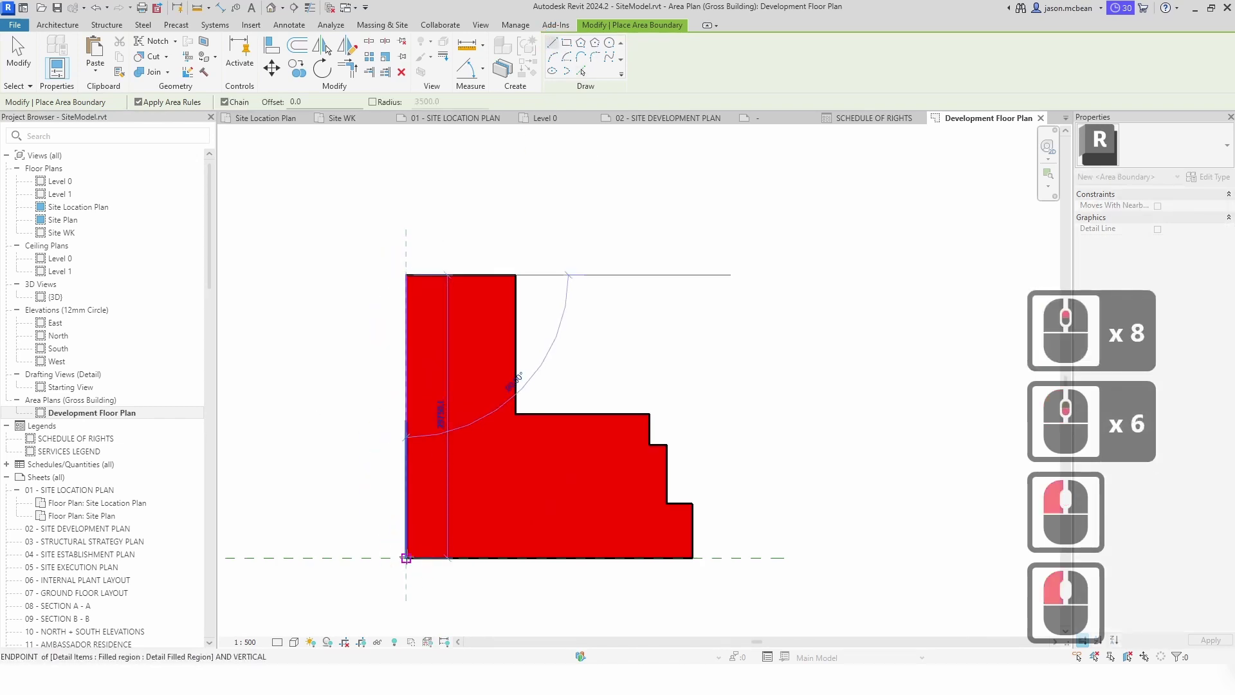
click(406, 557)
click(692, 557)
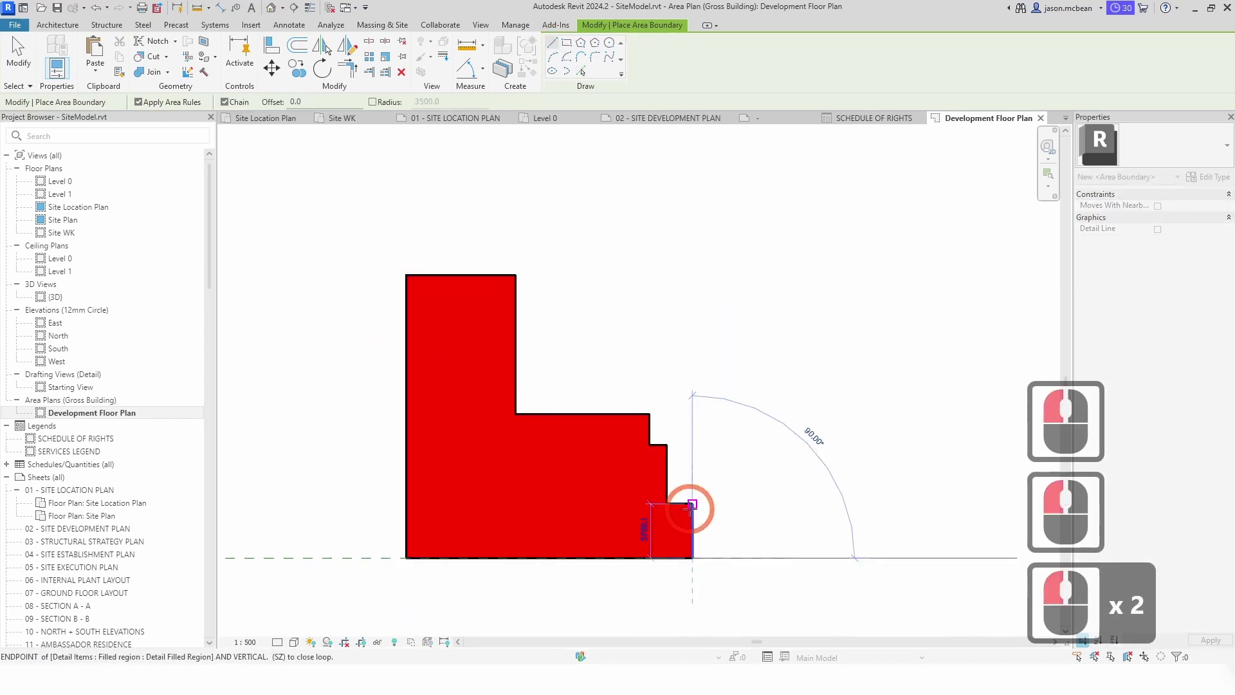
- Continue the area boundary up the stepped east side and across the north edge, closing the loop at the starting corner
click(692, 504)
click(667, 504)
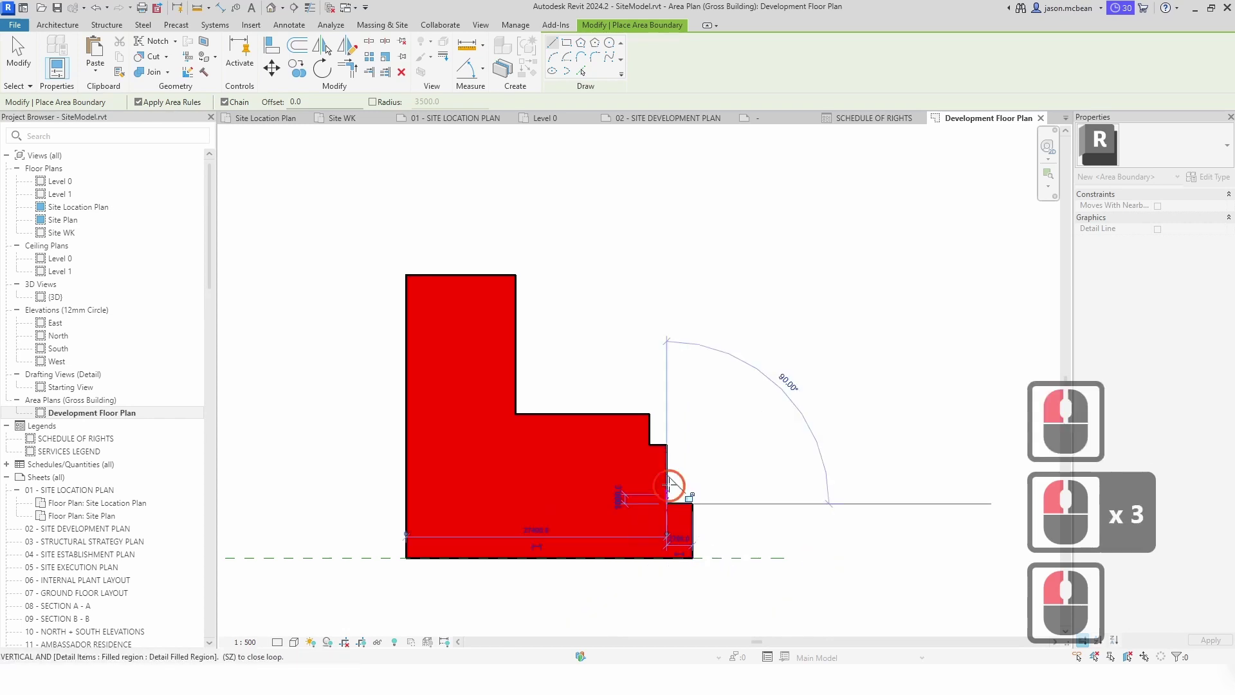
click(667, 444)
click(649, 444)
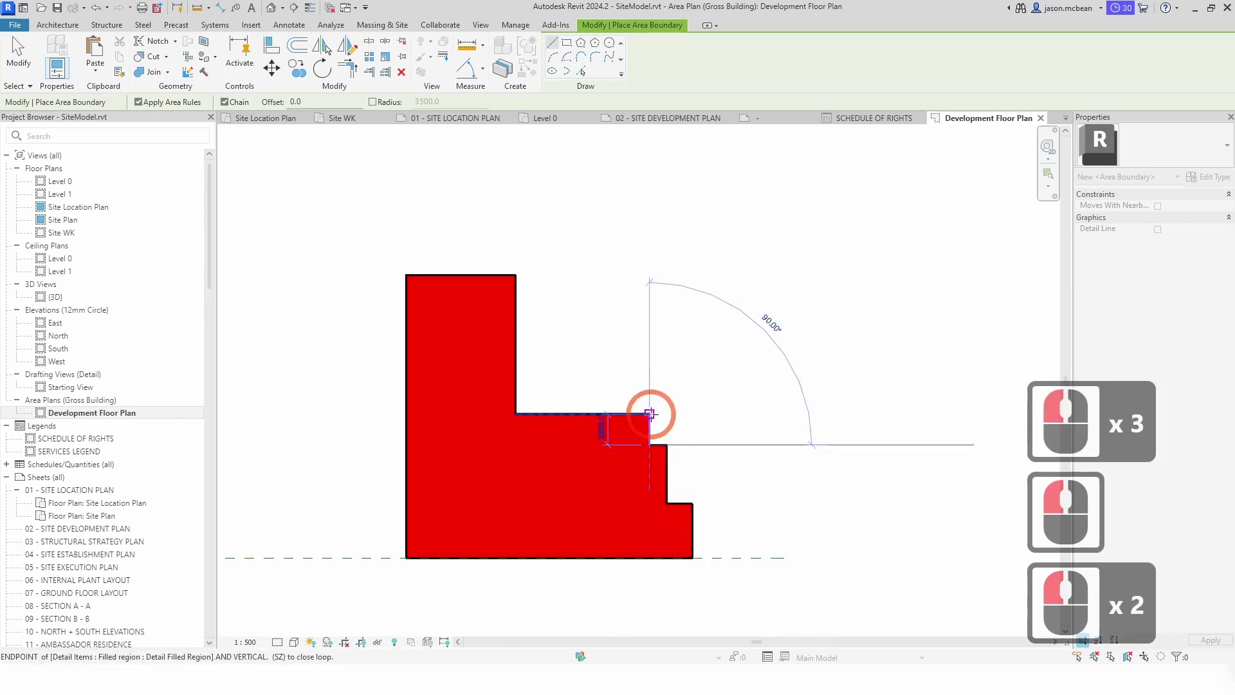
click(649, 413)
click(515, 414)
click(515, 275)
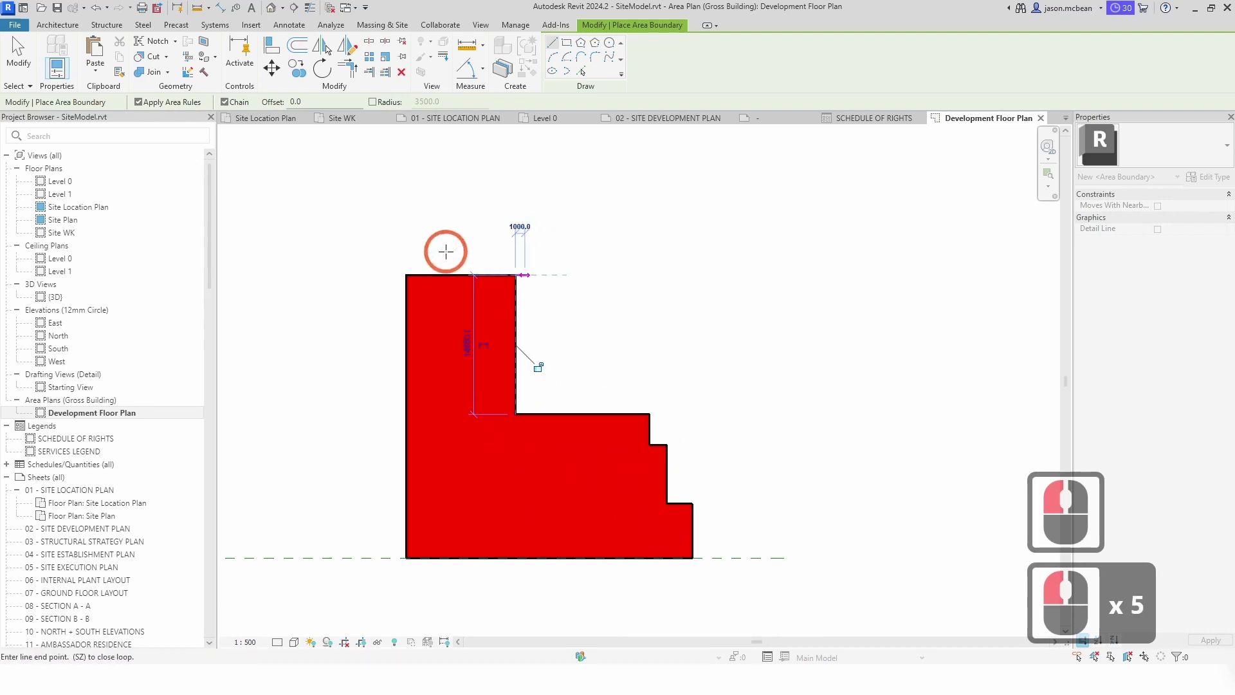
click(405, 274)
key(Escape)
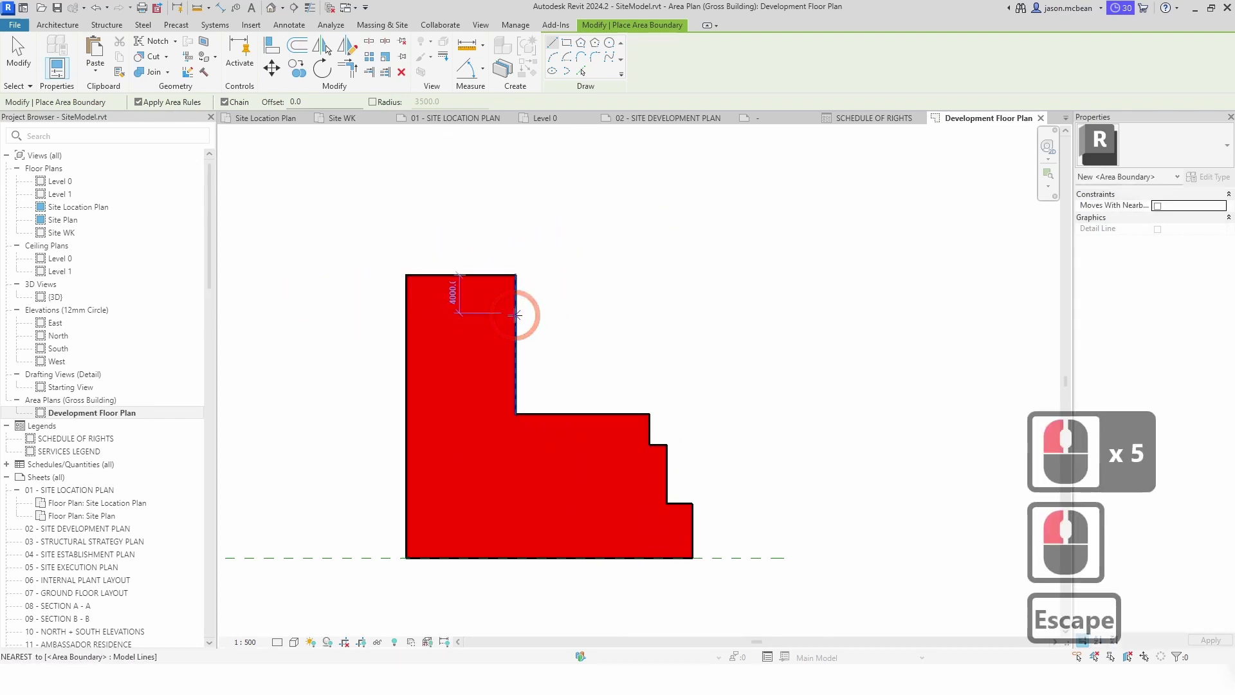
- Leave the boundary tool and select the connected area boundary chain to check that it forms a complete loop, then deselect it
key(Tab)
key(Escape)
key(Tab)
click(516, 315)
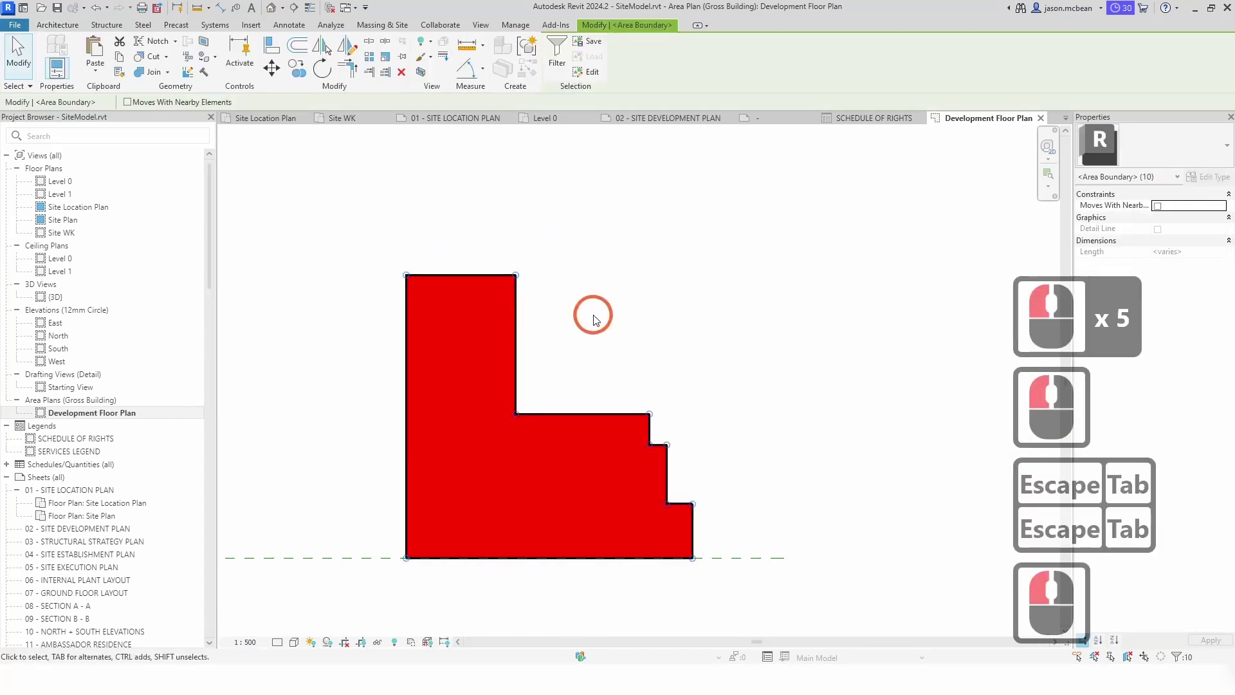
scroll(565, 327, down, 4)
scroll(587, 351, up, 4)
key(Escape)
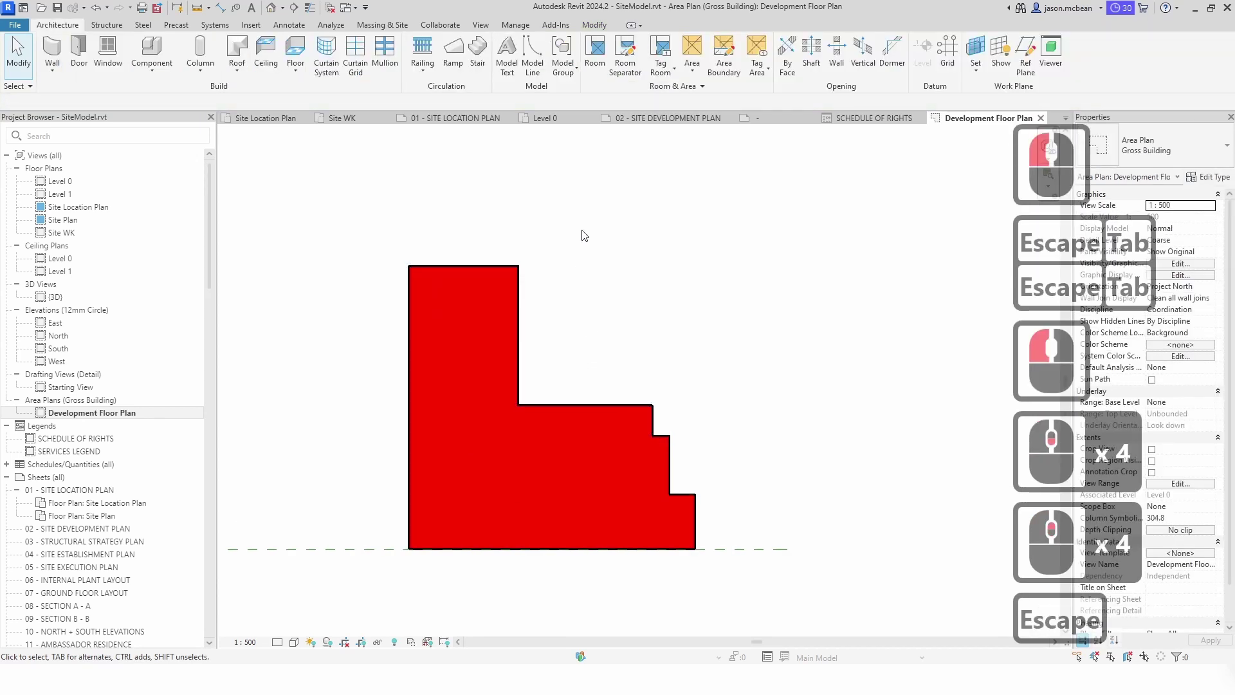
- Filter a crossing selection of the footprint down to Detail Items only and delete the red filled region
drag(662, 192, 428, 479)
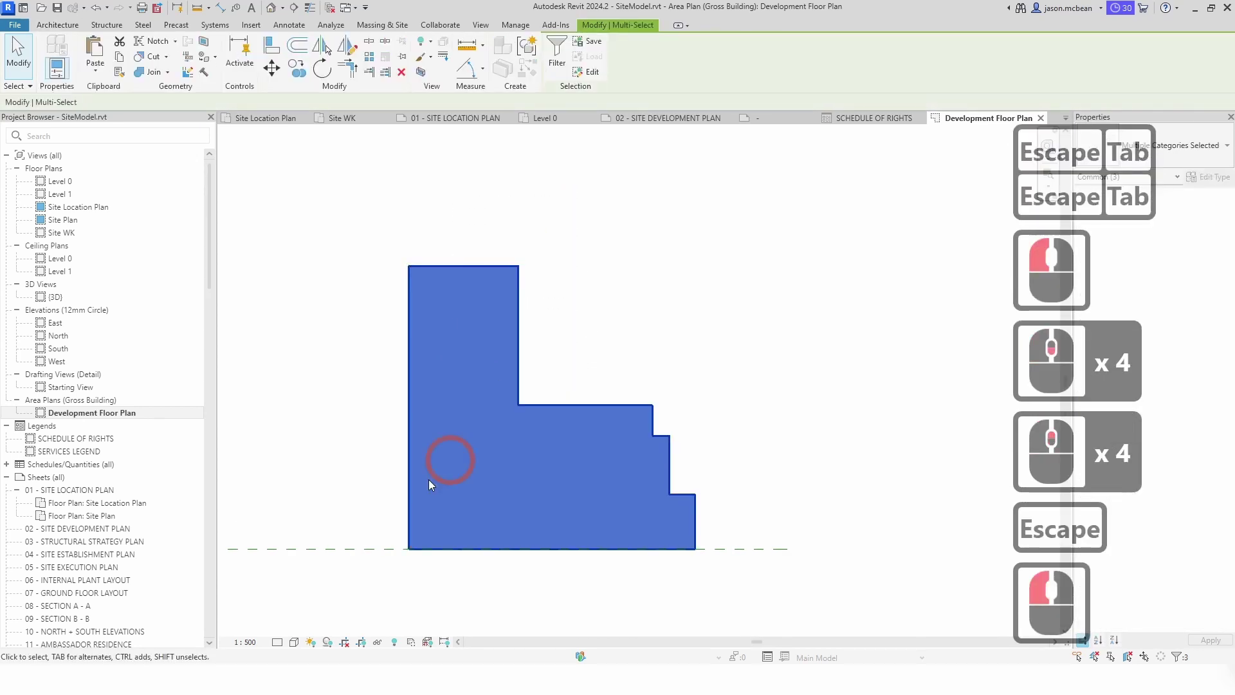
click(1182, 656)
click(535, 268)
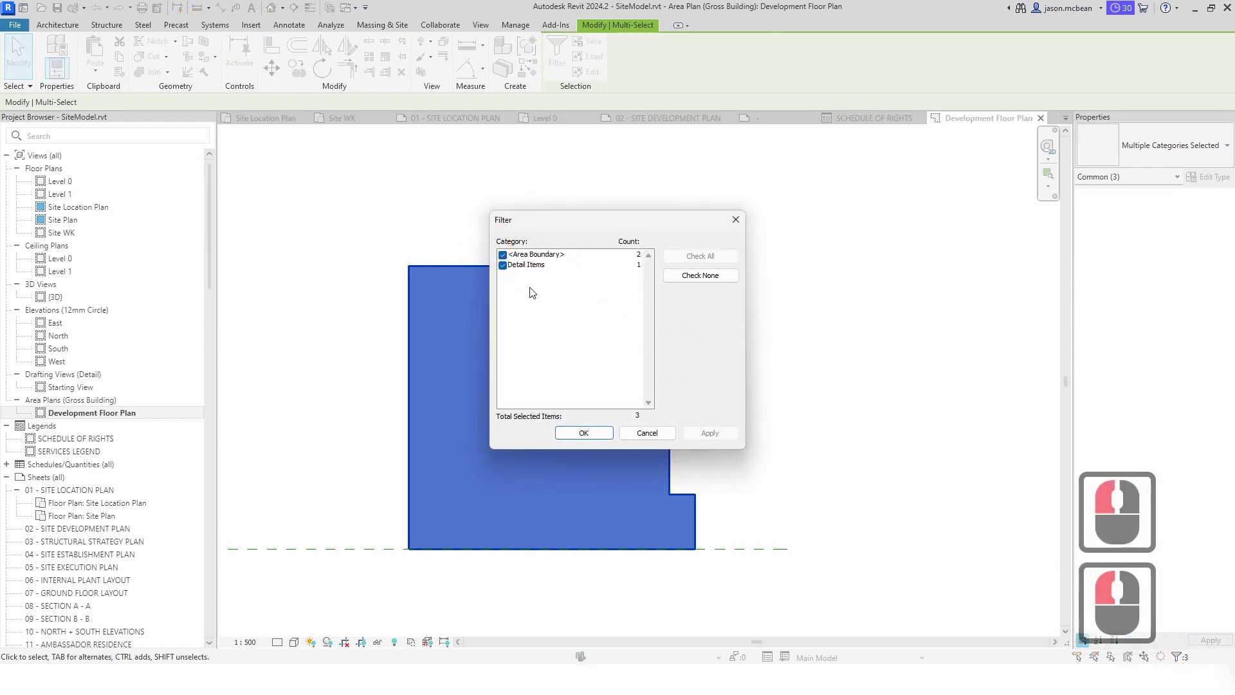
click(527, 249)
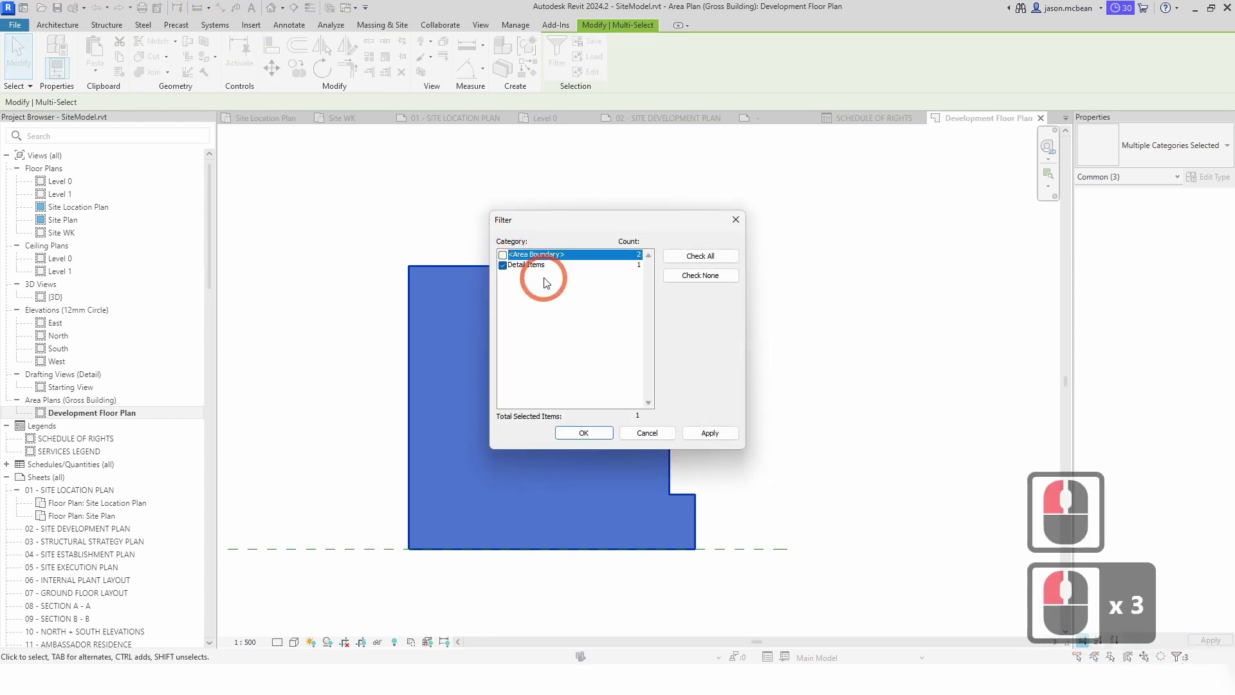
click(662, 408)
key(Delete)
click(583, 432)
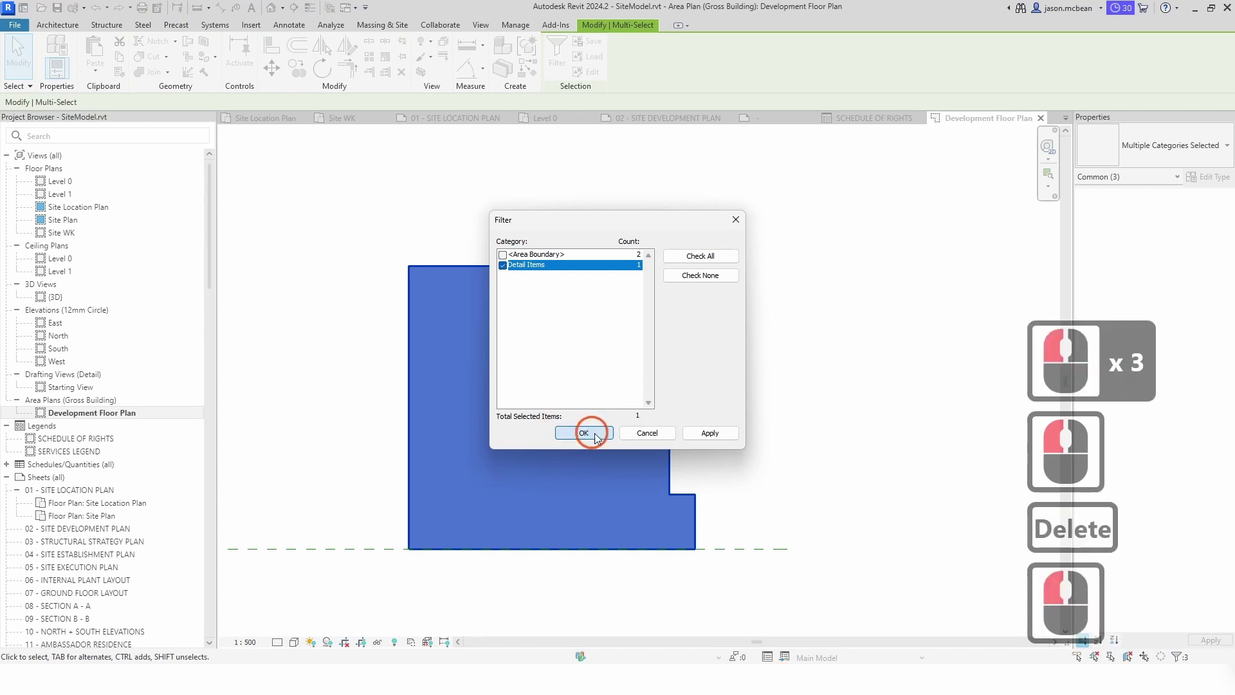
key(Delete)
- Select the whole area boundary chain once more to inspect the outline without the filled region, and clear the selection
click(772, 352)
key(Tab)
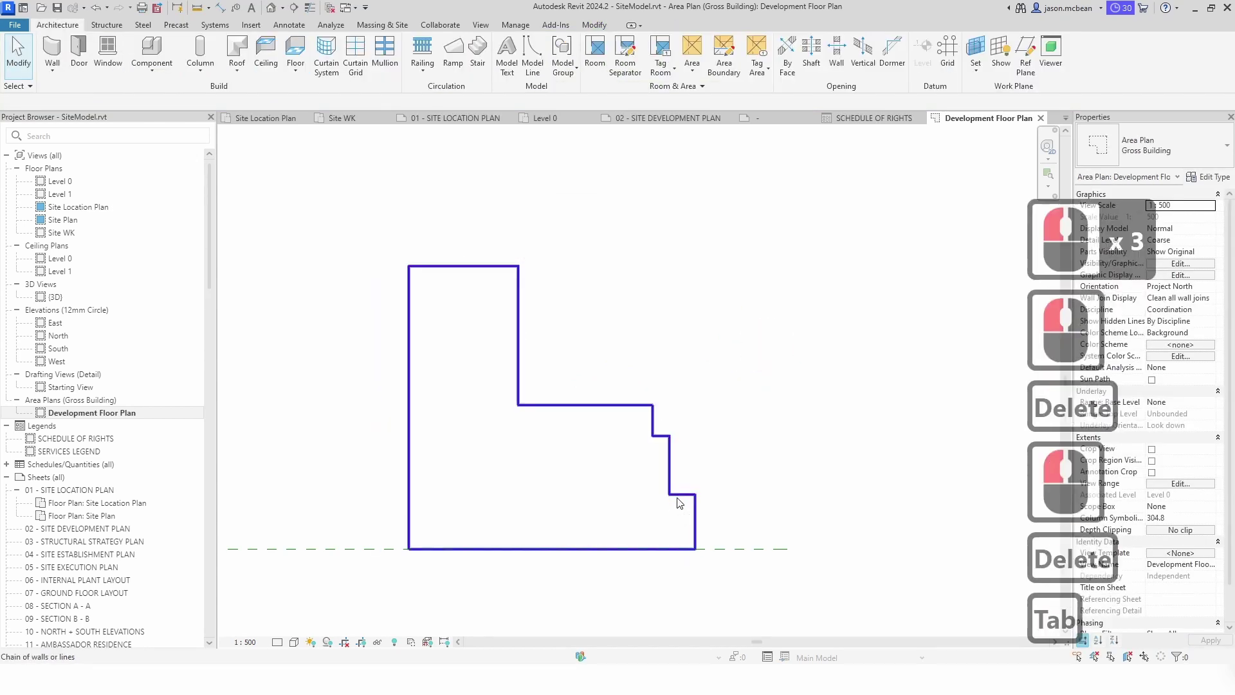
click(682, 499)
scroll(422, 286, down, 4)
key(Escape)
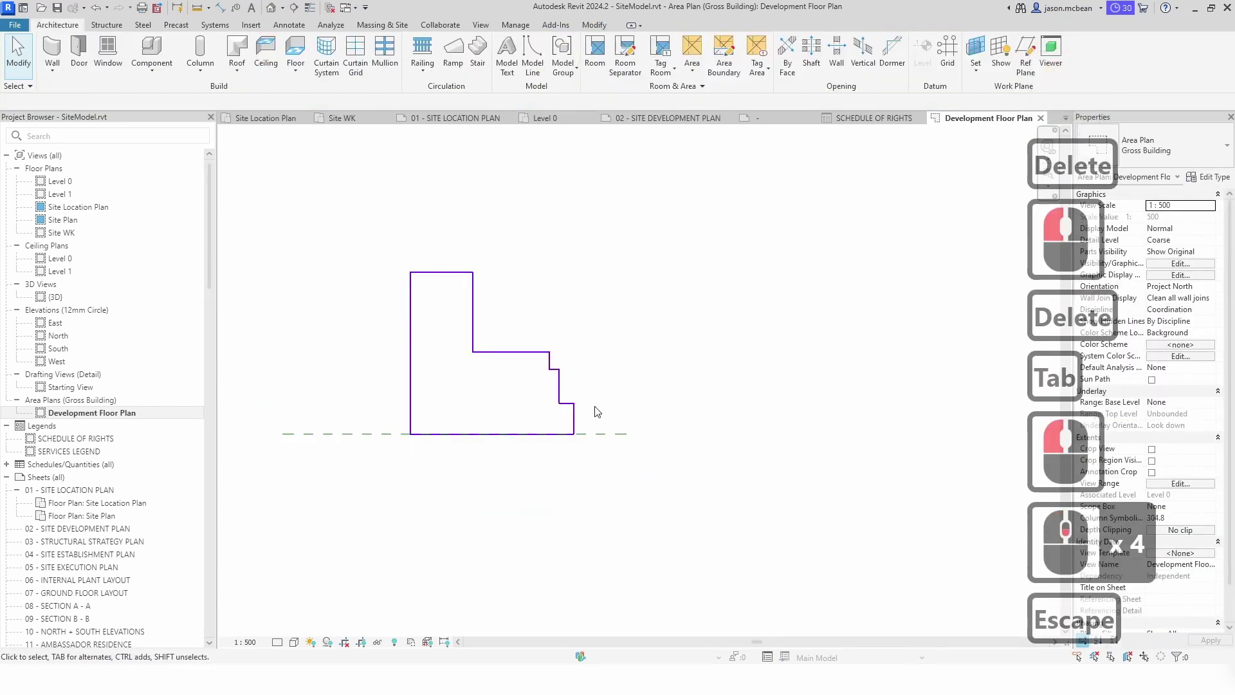
- Place a tagged area inside the closed boundary outline and exit the Area command
click(692, 69)
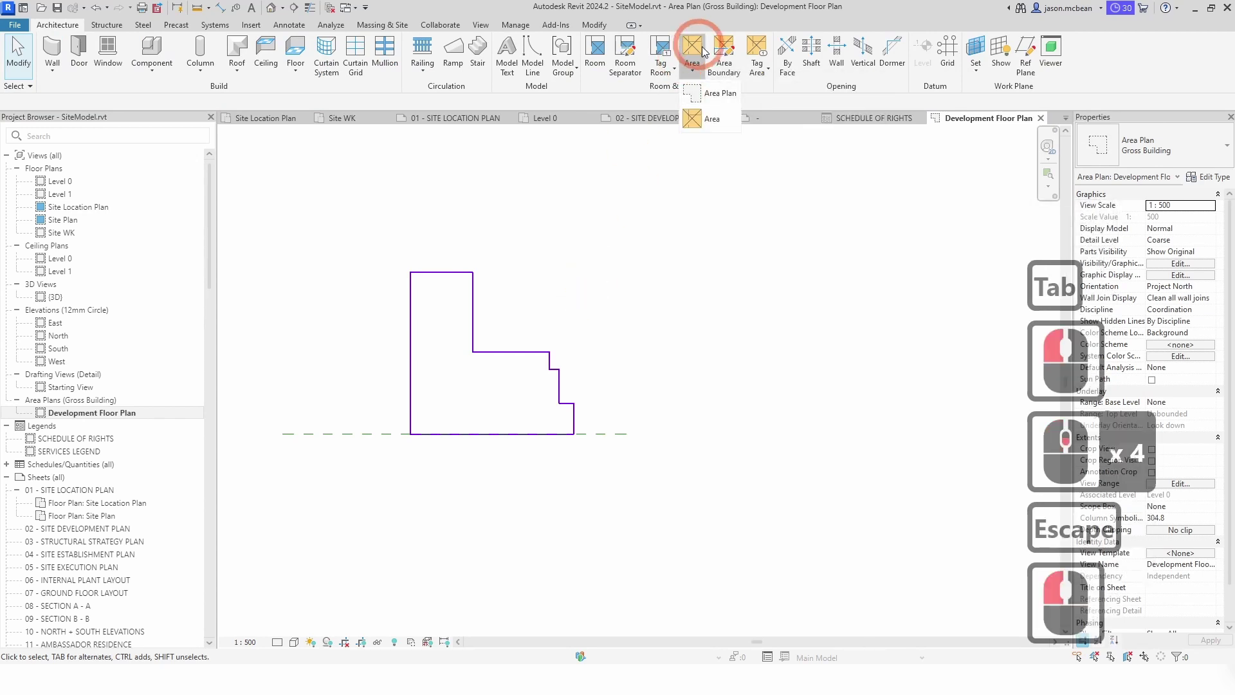
click(692, 119)
click(465, 386)
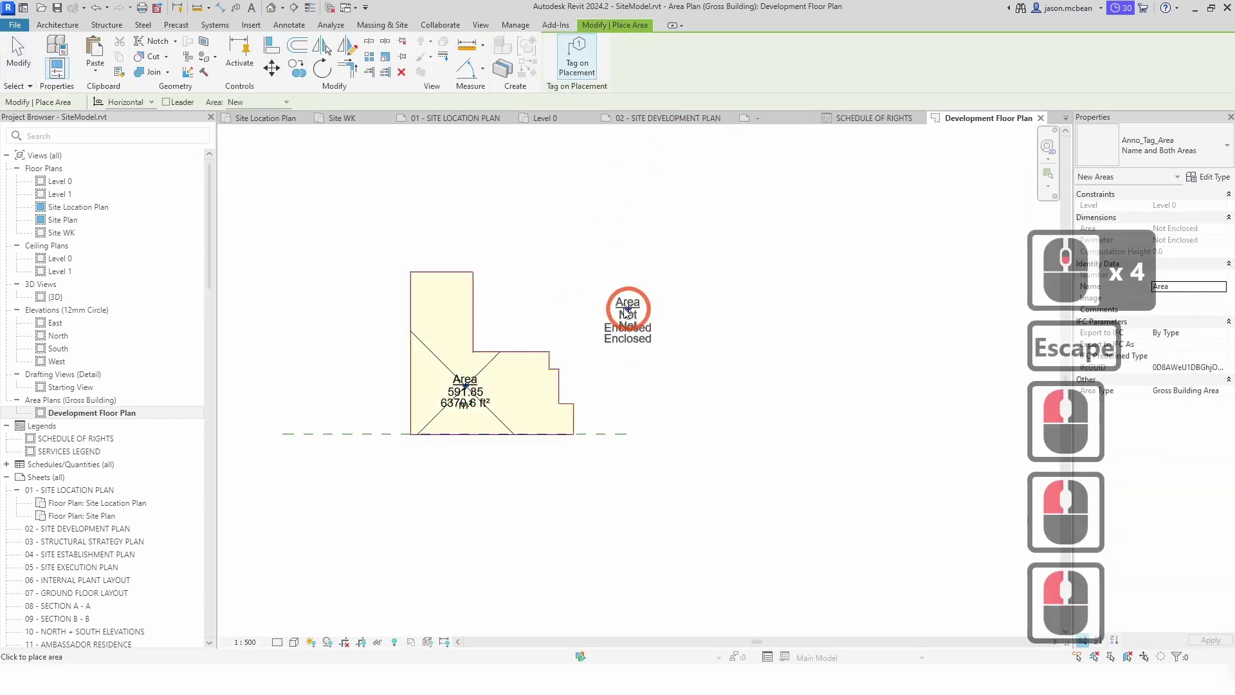
key(Escape)
key(Escape)
key(Escape)
- Inspect the area tag and the properties of the placed area, and deselect it
click(456, 387)
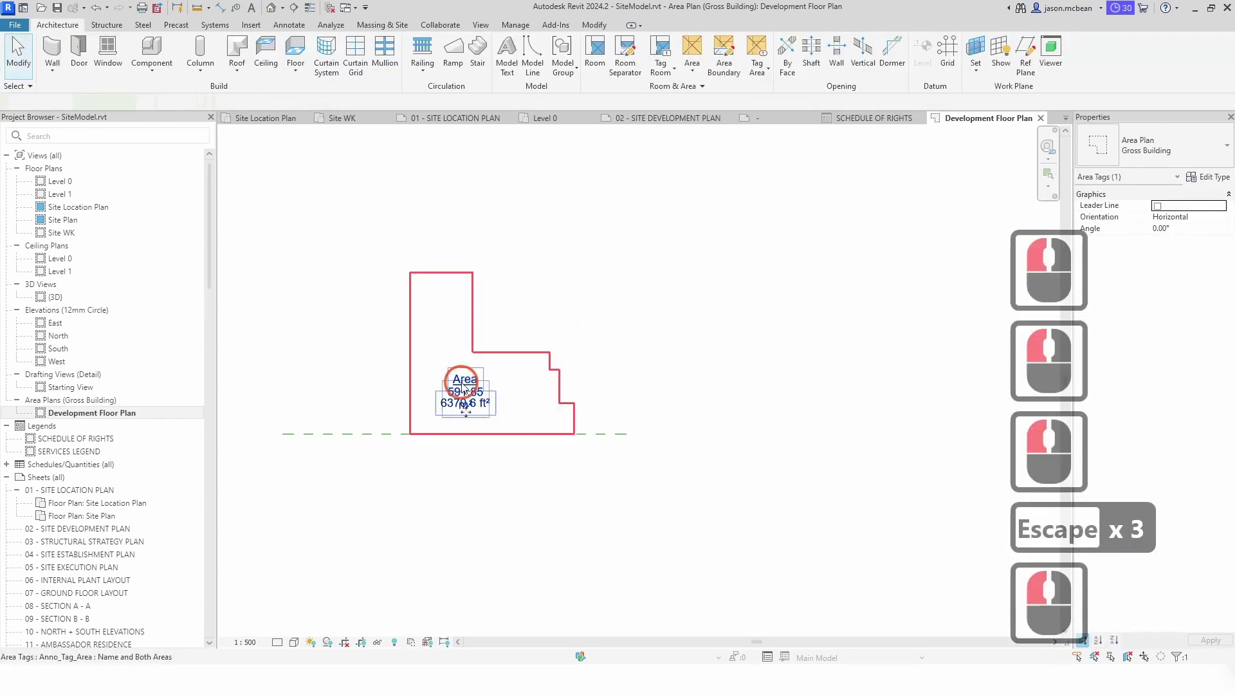
scroll(466, 407, up, 6)
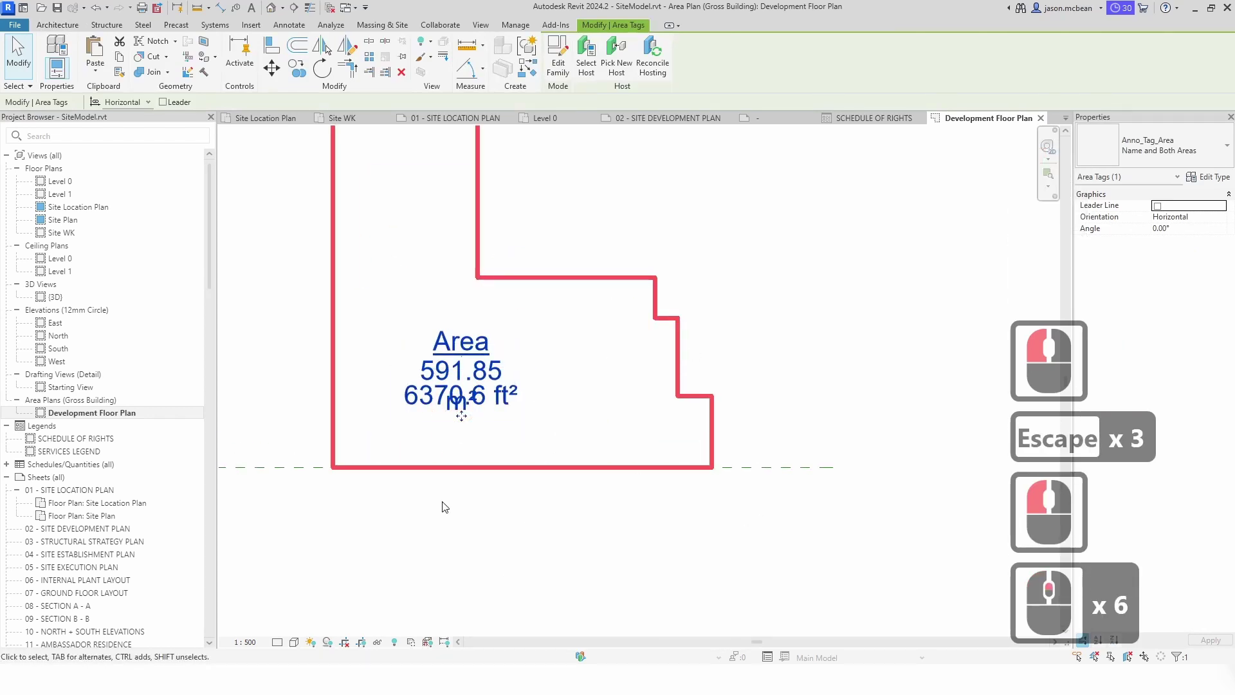
scroll(477, 362, down, 4)
key(Escape)
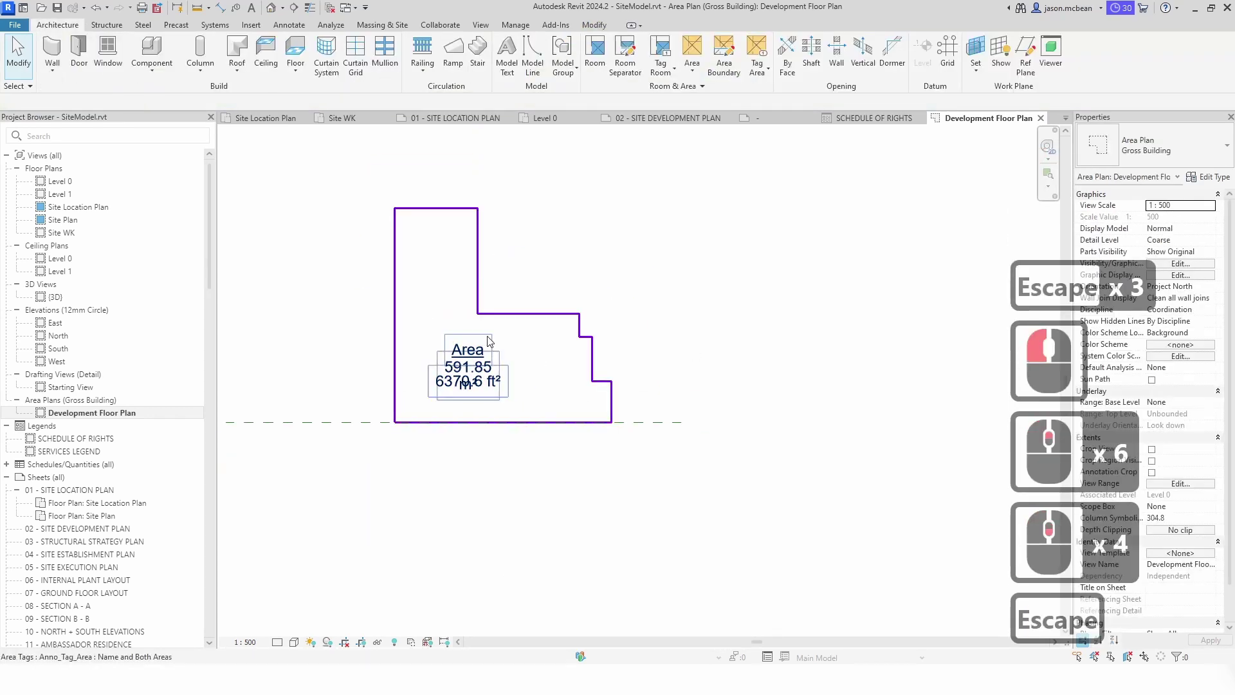
click(501, 326)
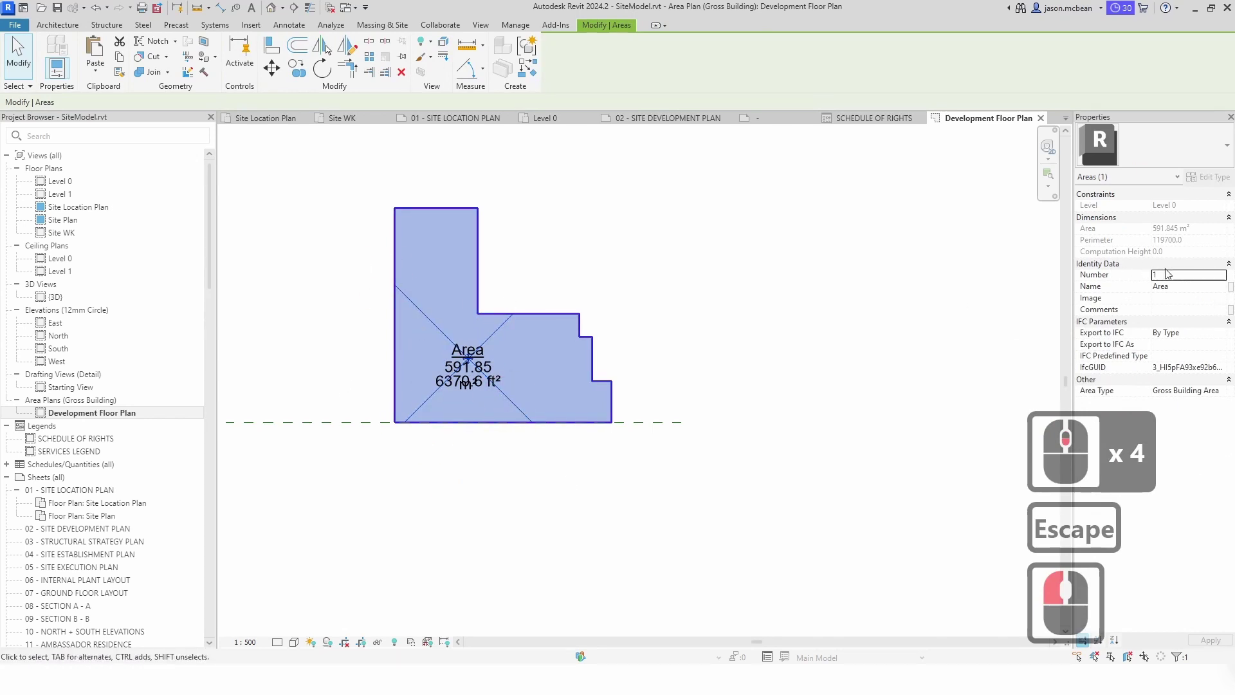
click(694, 243)
- Copy the boundary outline with its area and tag straight down by about 38000 mm using multiple copy
scroll(569, 389, down, 5)
scroll(628, 351, down, 1)
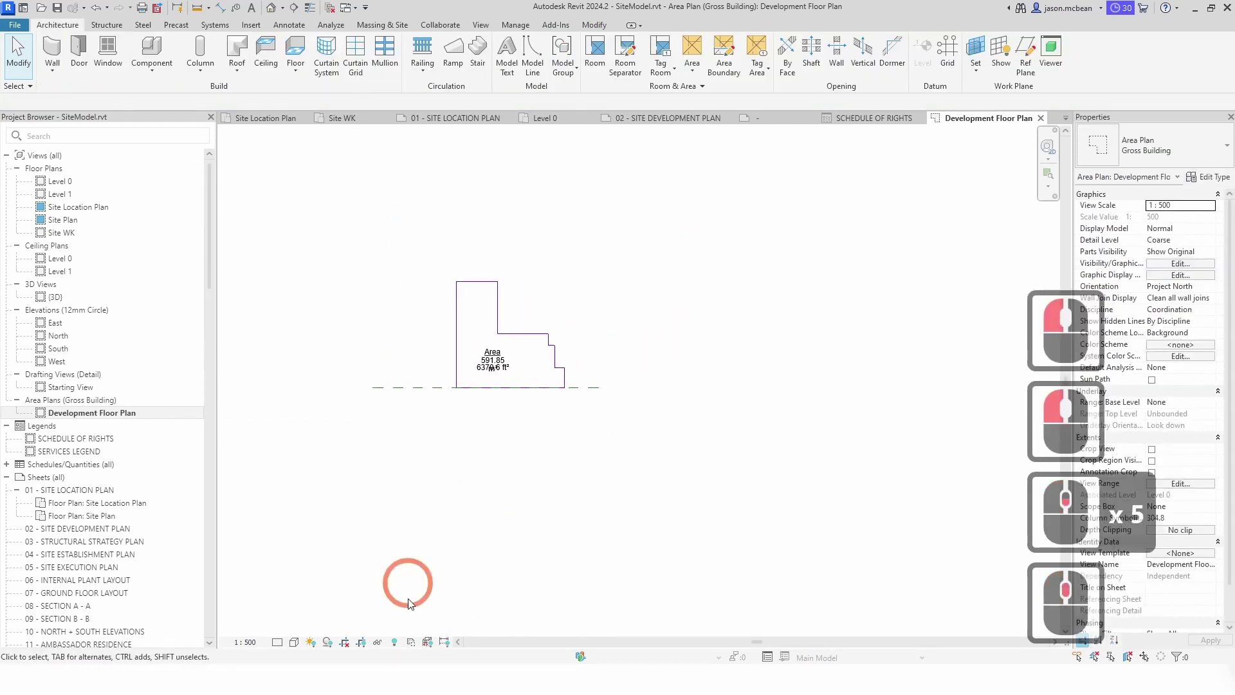
drag(396, 236, 654, 442)
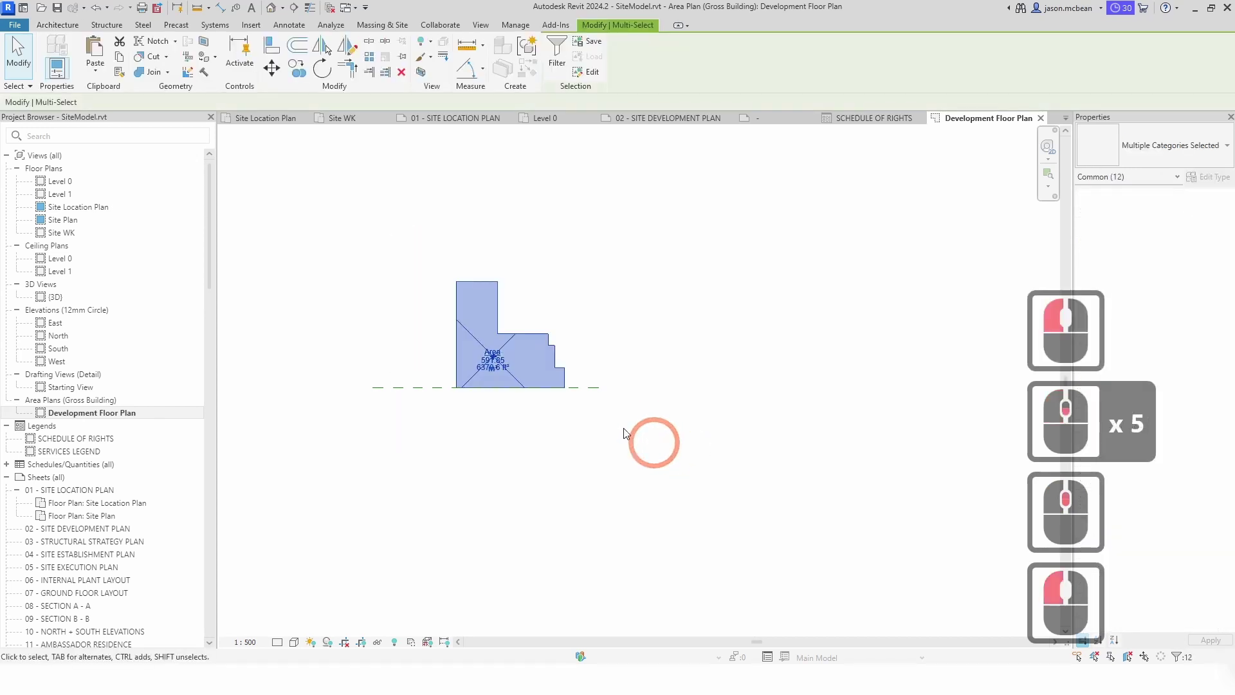
click(294, 65)
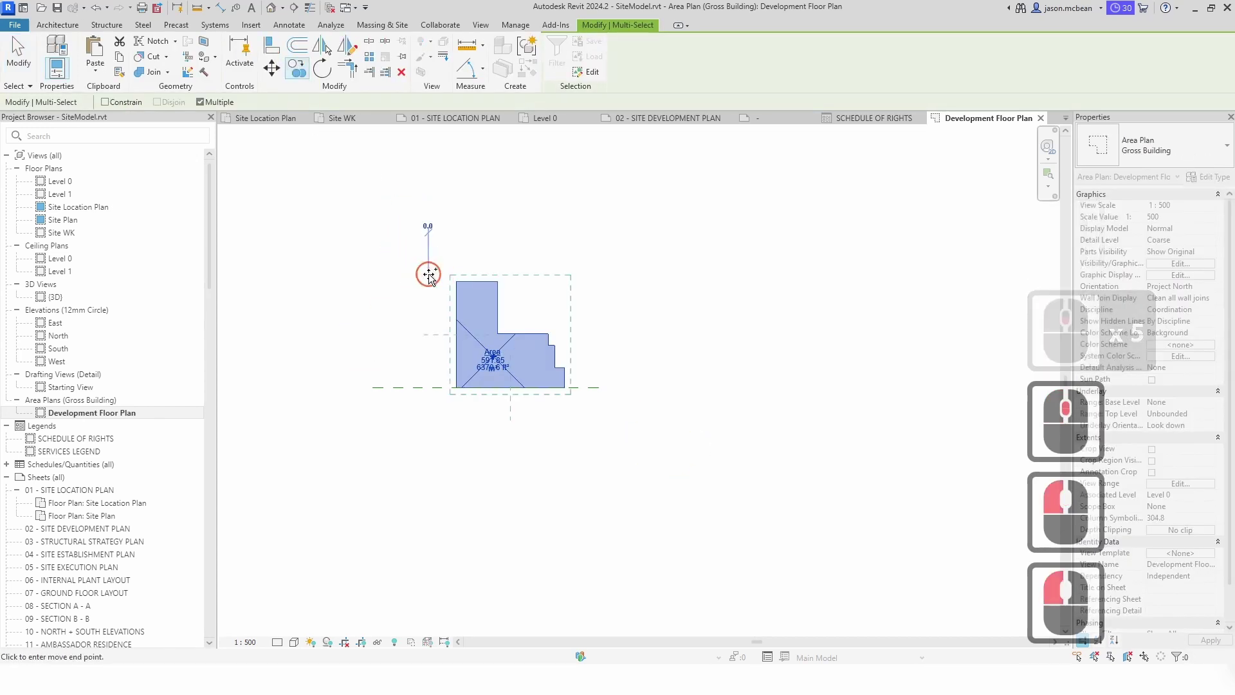
click(428, 274)
scroll(419, 409, up, 1)
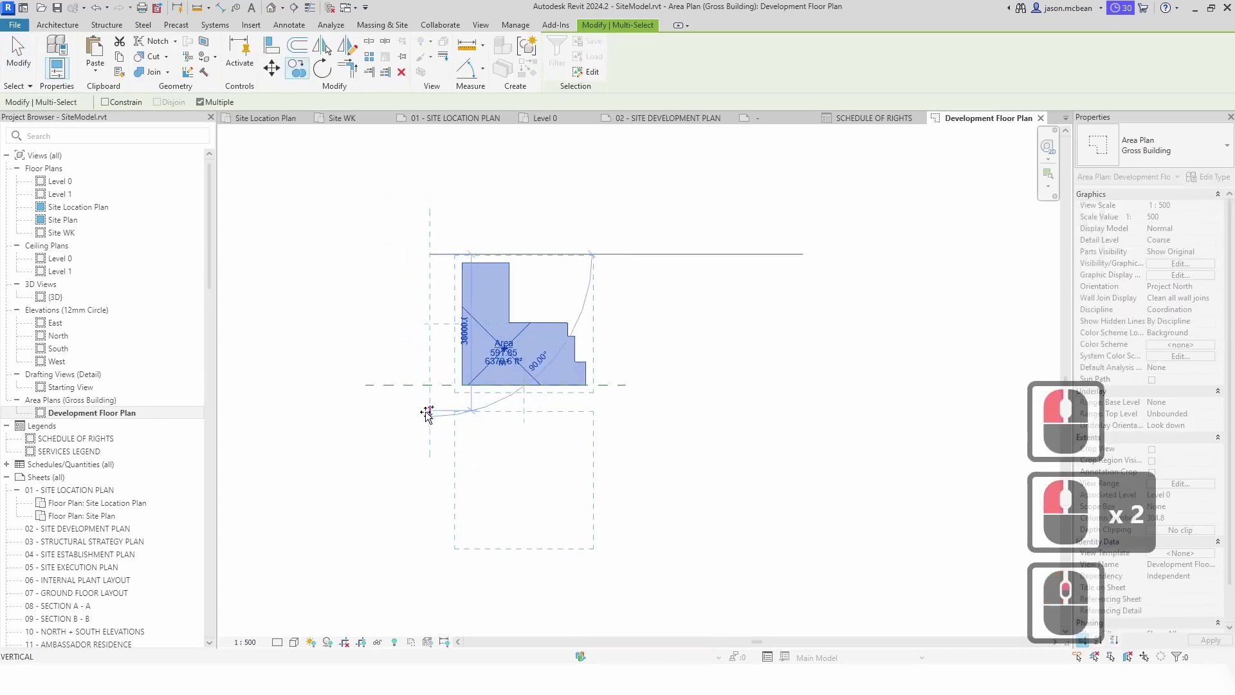
click(426, 412)
middle_drag(427, 419, 335, 305)
key(Escape)
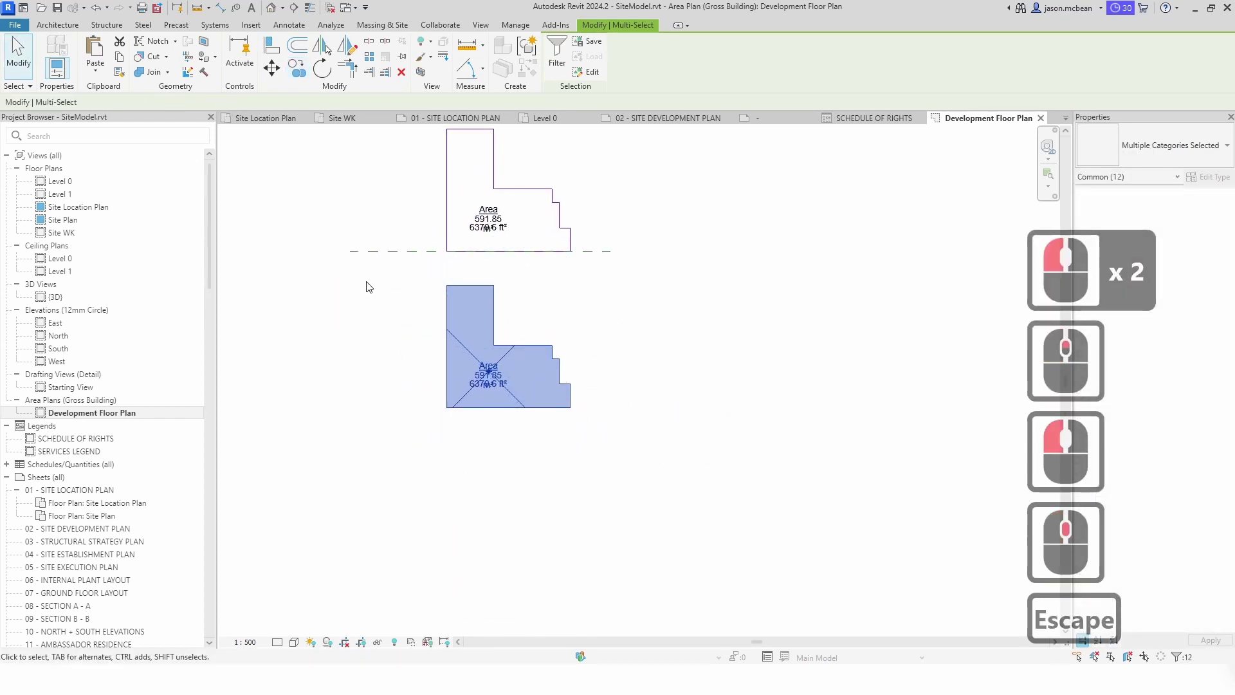
- Copy the lower outline with its area and tag two more times straight down at the same spacing, and end the Copy command
drag(375, 269, 663, 472)
middle_drag(425, 232, 411, 296)
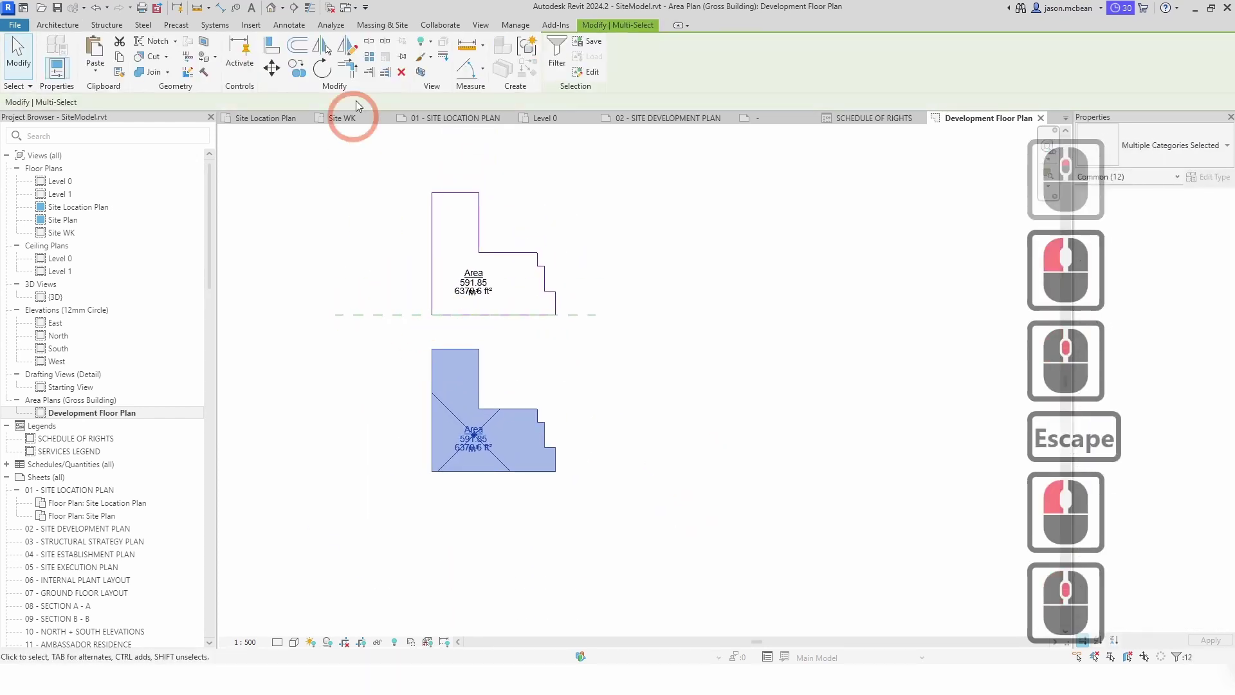
click(294, 68)
click(433, 314)
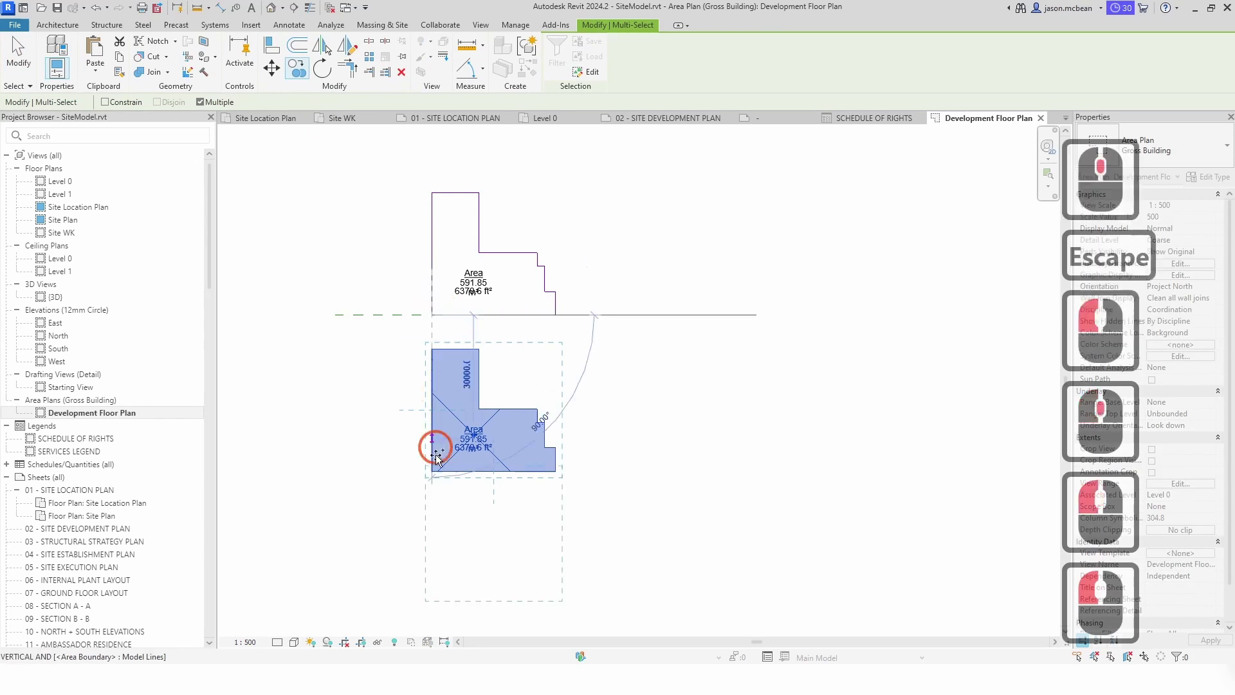
middle_drag(570, 444, 546, 358)
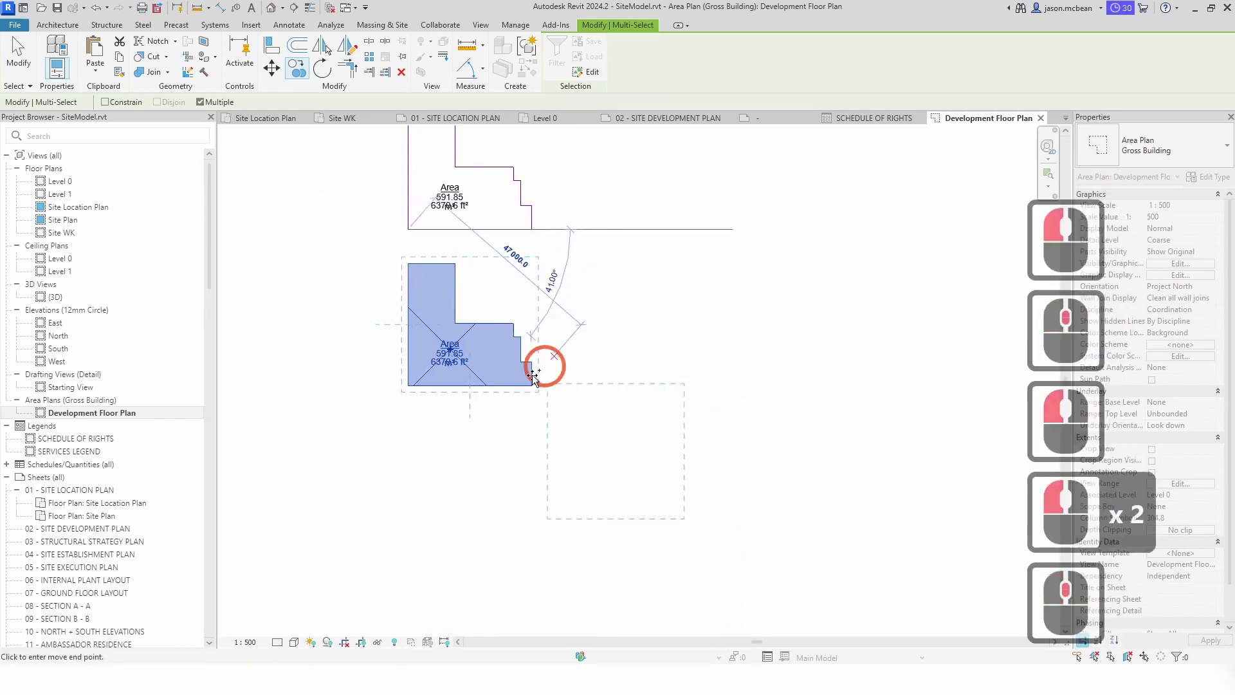
click(410, 399)
scroll(441, 469, down, 5)
key(Escape)
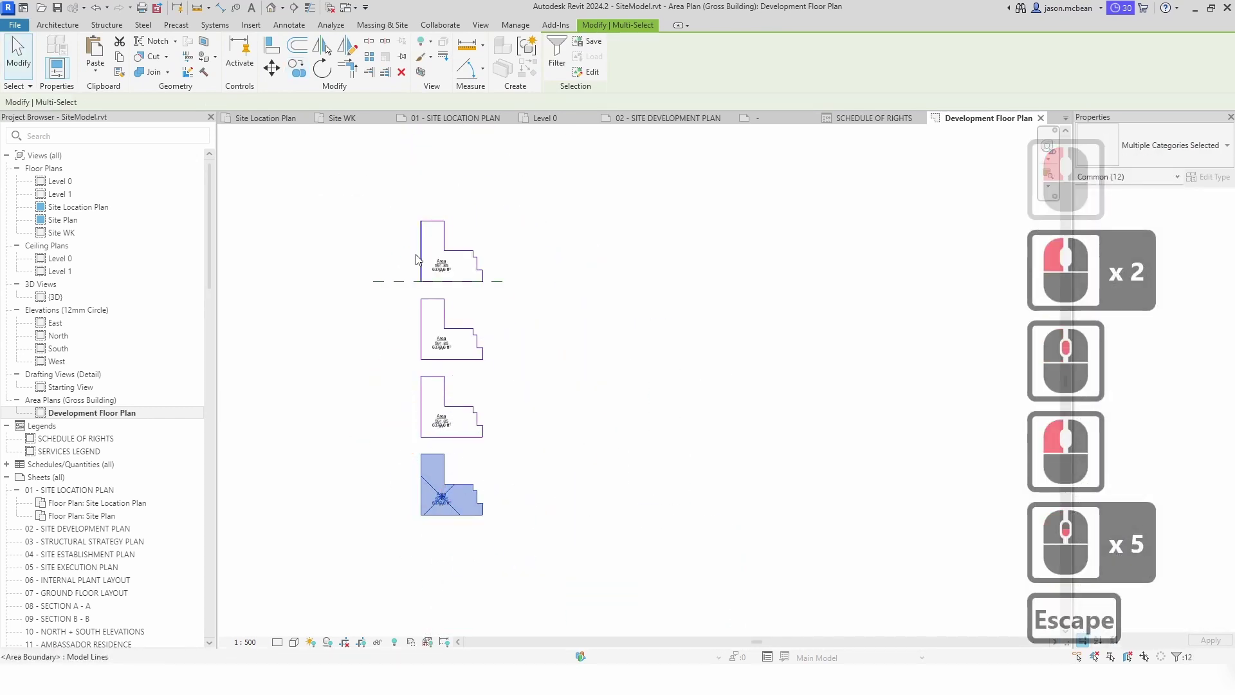
click(504, 254)
scroll(438, 263, up, 7)
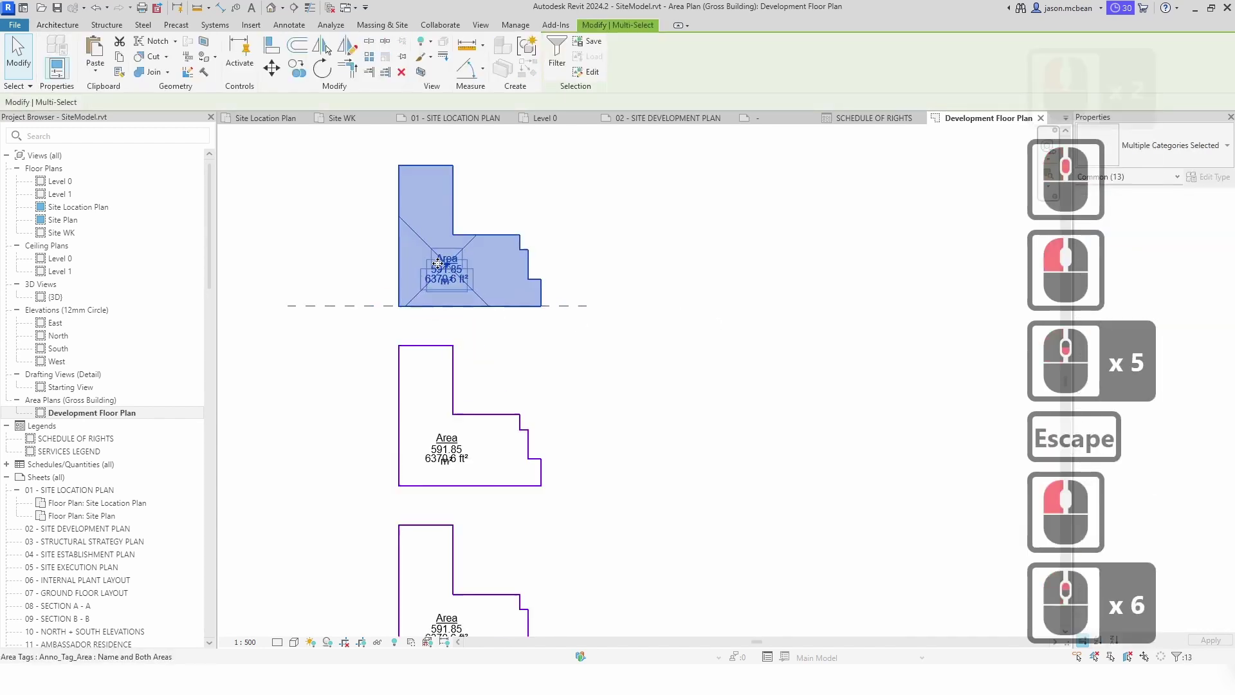
click(569, 338)
click(692, 353)
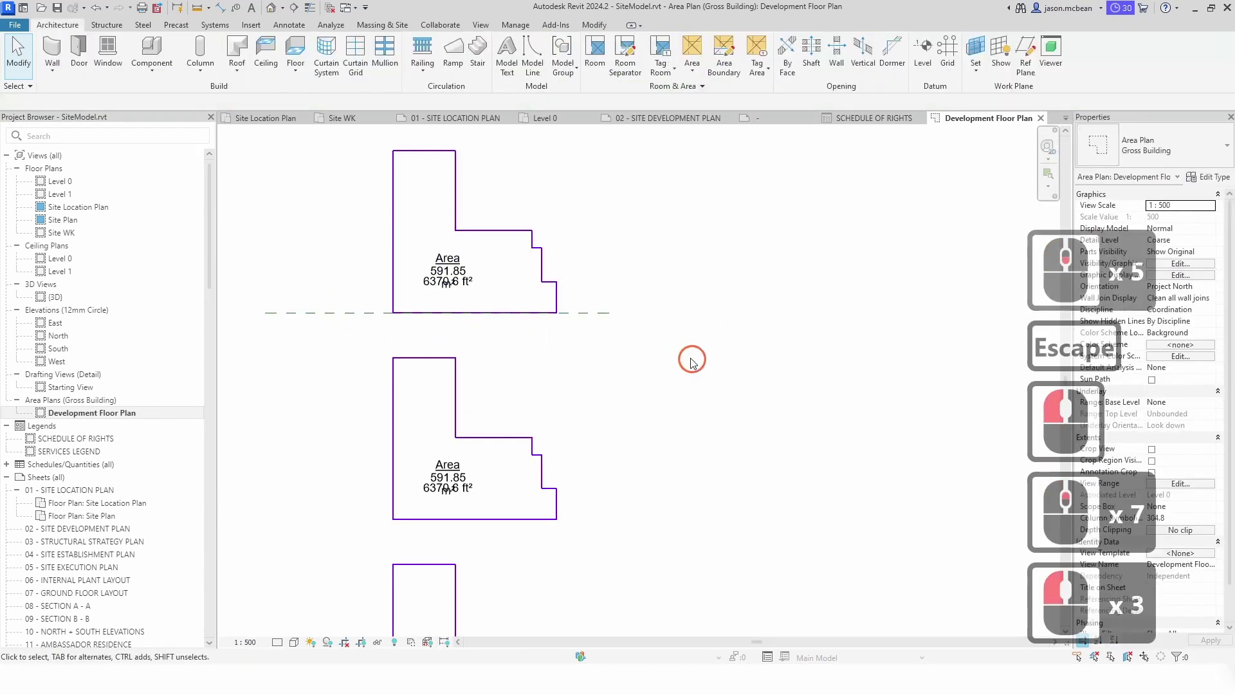
click(463, 303)
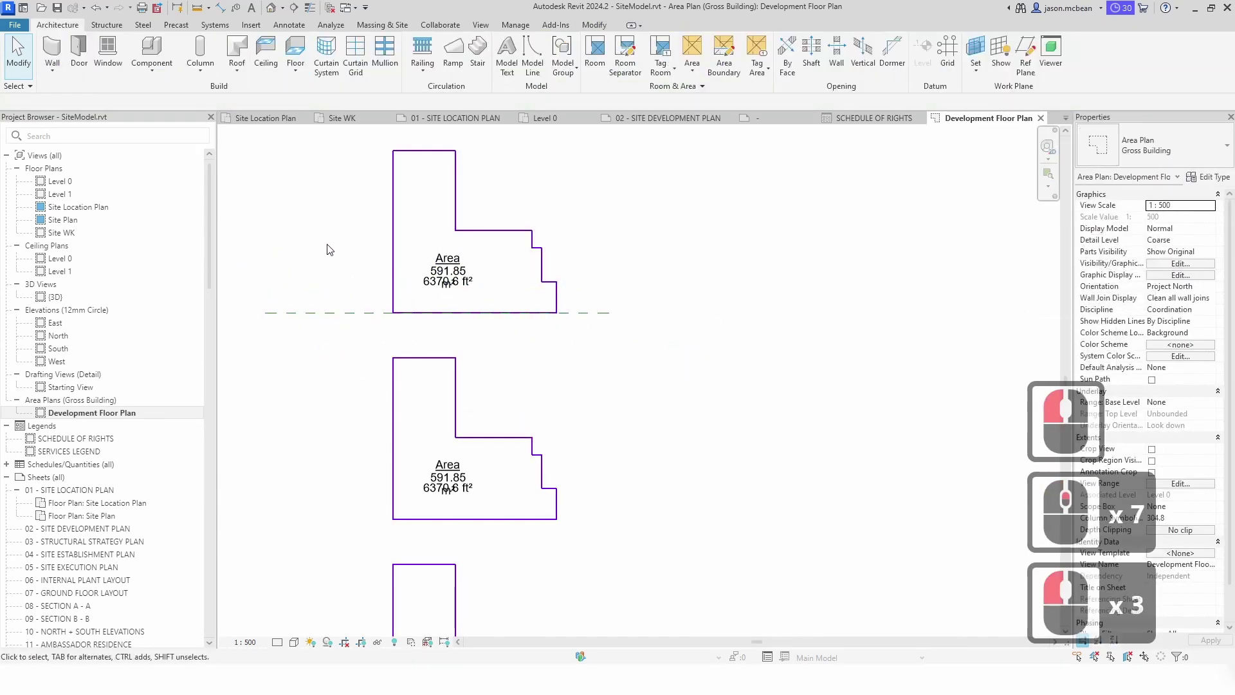
- Hide the Reference Planes annotation category in this view's Visibility/Graphic Overrides
key(v)
key(g)
click(438, 211)
click(430, 420)
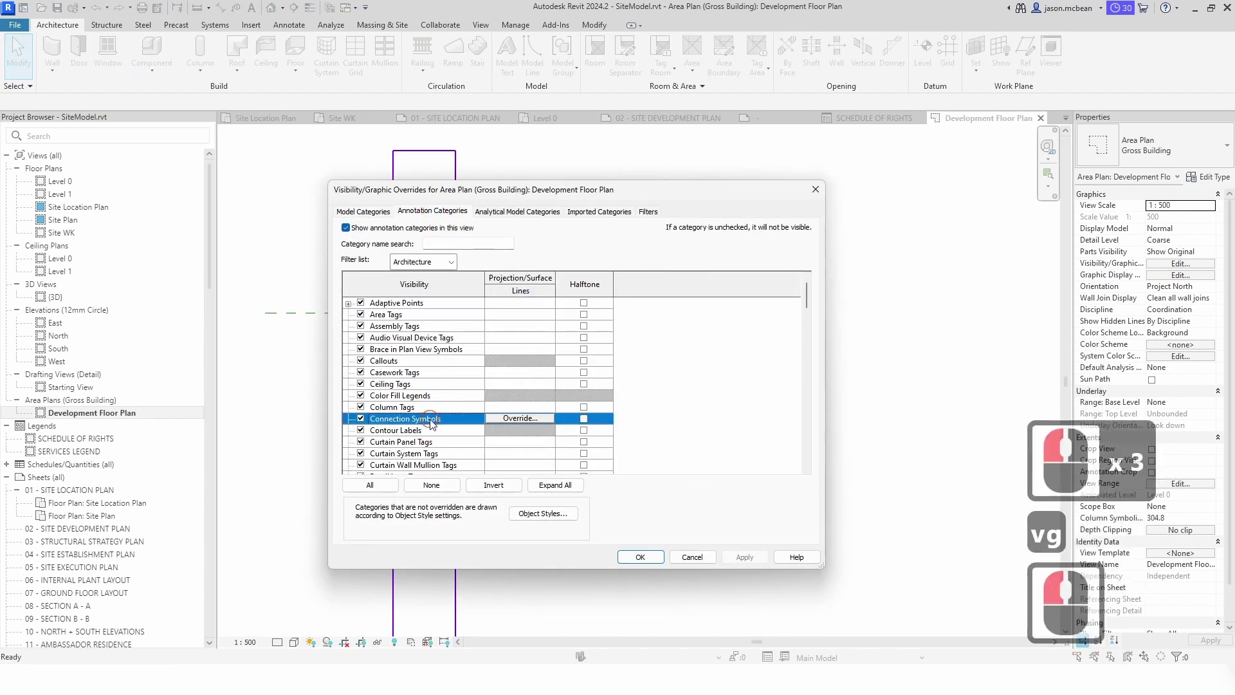
key(r)
scroll(386, 450, down, 3)
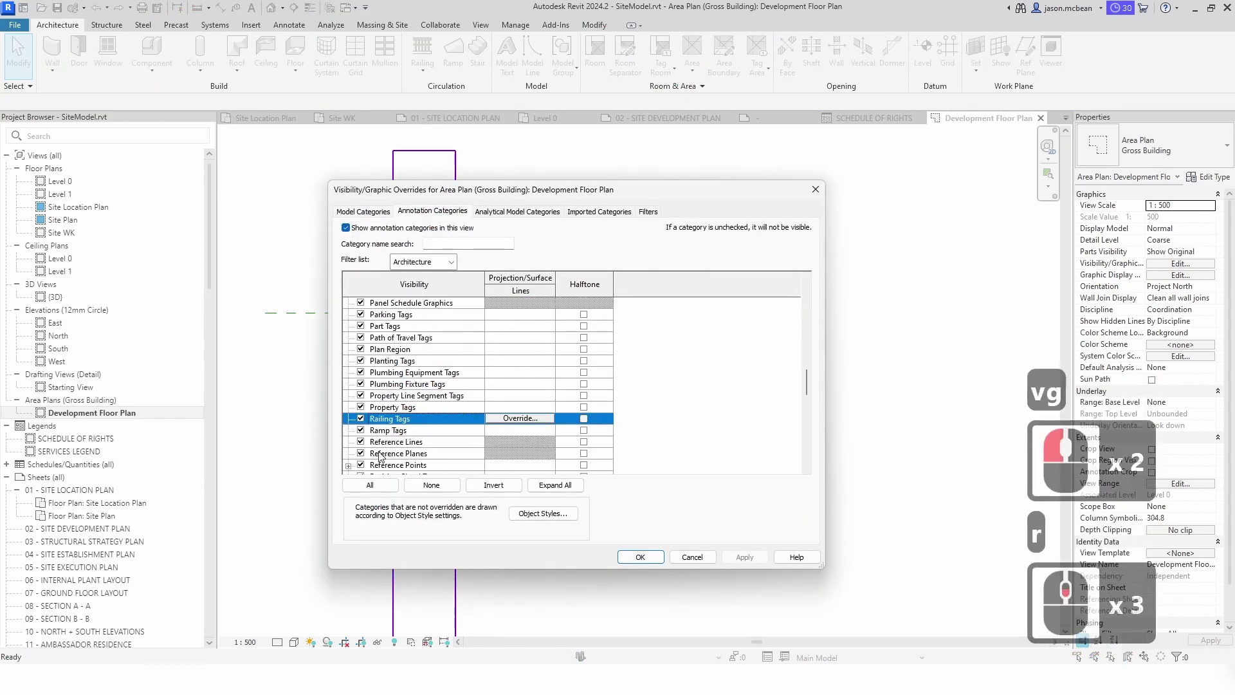
click(360, 453)
click(640, 557)
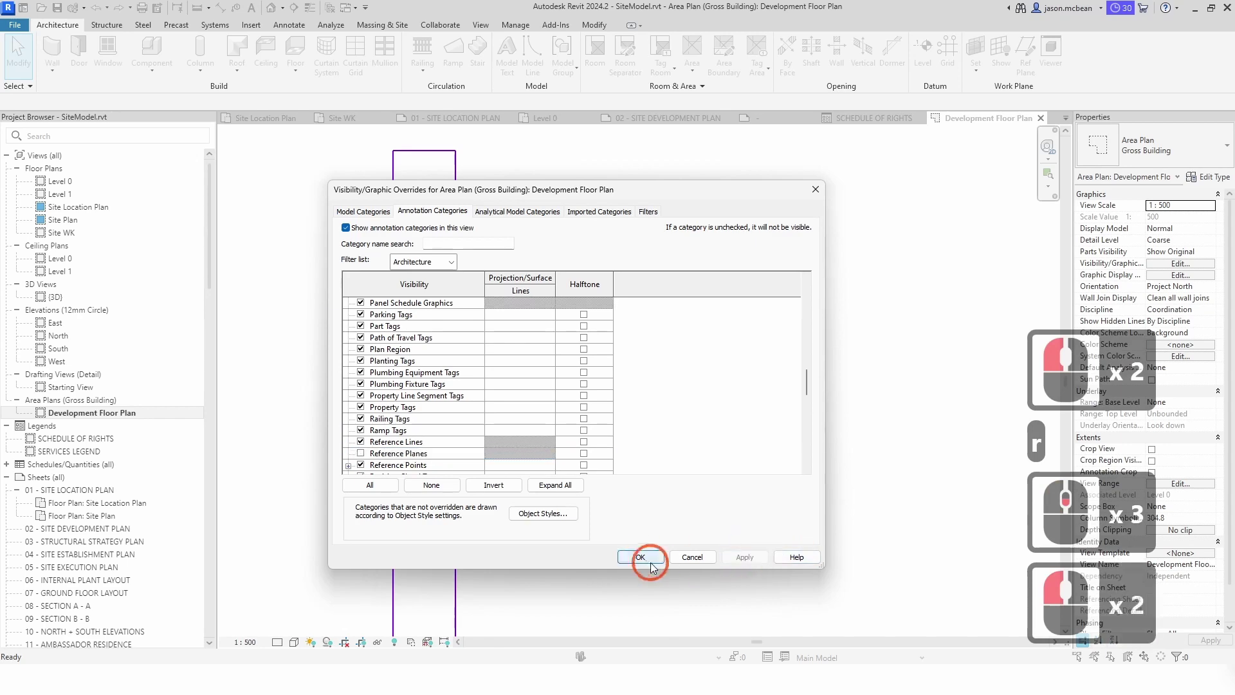
scroll(783, 217, down, 4)
key(Escape)
drag(463, 155, 652, 309)
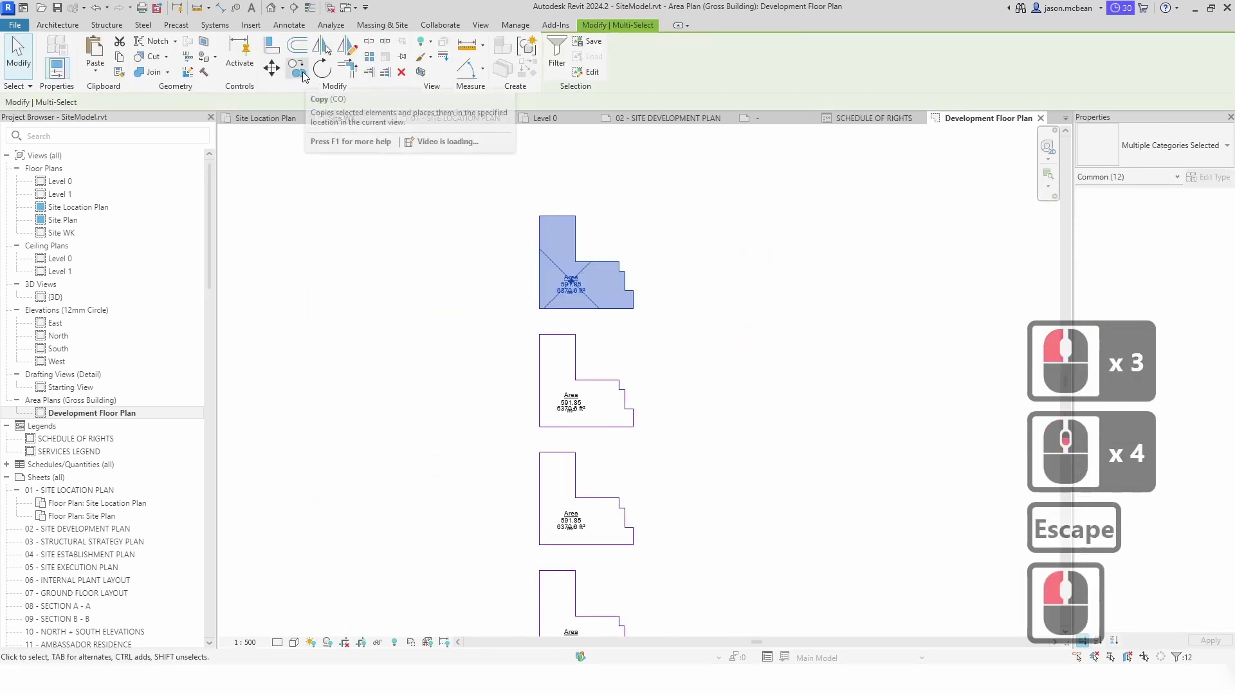
scroll(726, 276, down, 4)
key(Escape)
- Copy all four outlines with their areas and tags horizontally to form a second column beside the first, and end the Copy command
drag(548, 214, 775, 552)
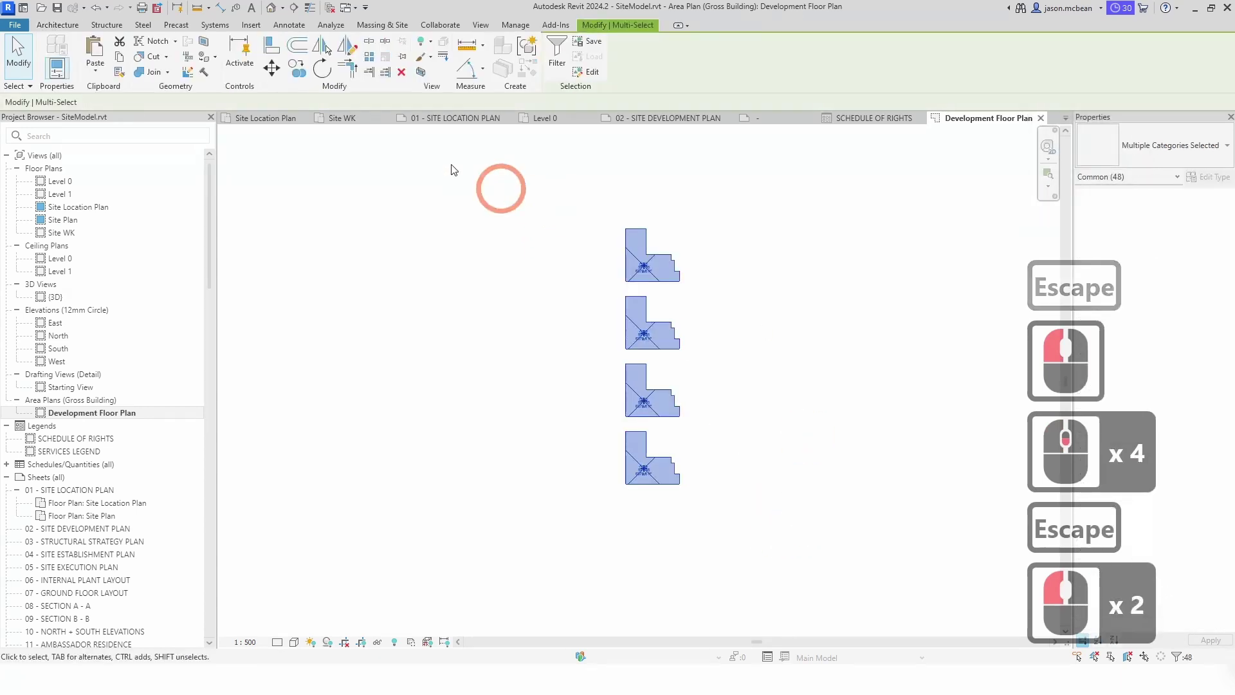
click(298, 71)
scroll(642, 270, up, 3)
click(620, 281)
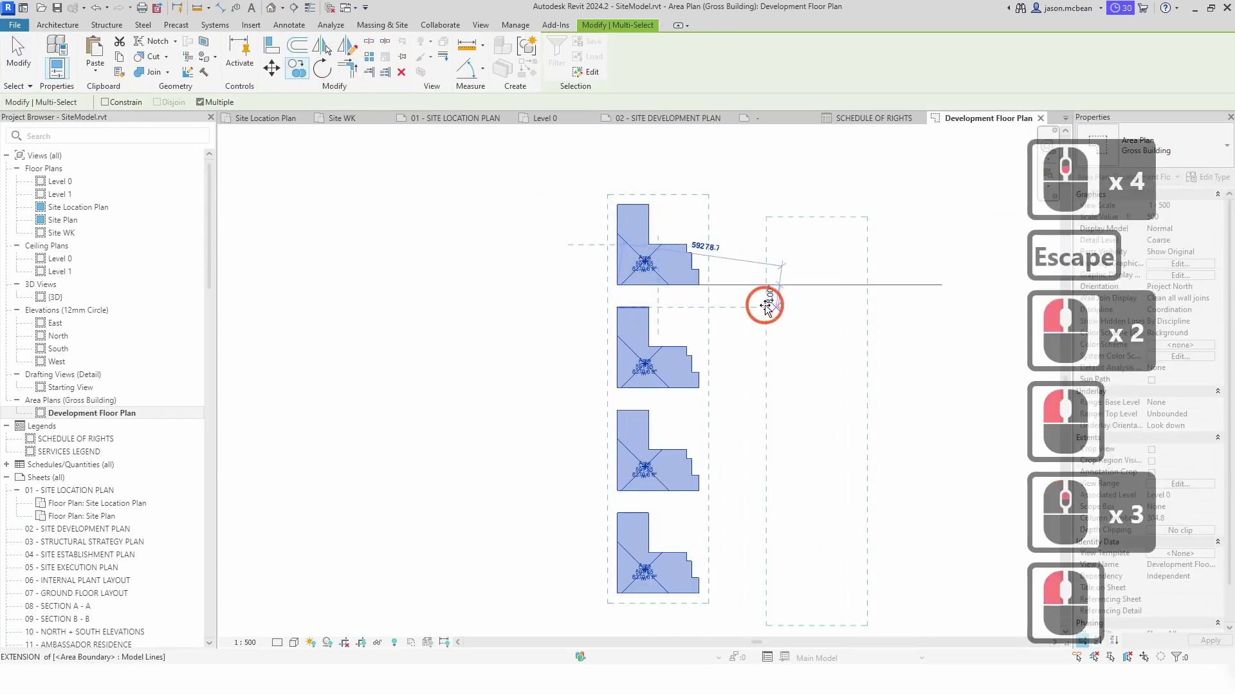
scroll(702, 273, up, 4)
click(702, 271)
scroll(761, 242, down, 6)
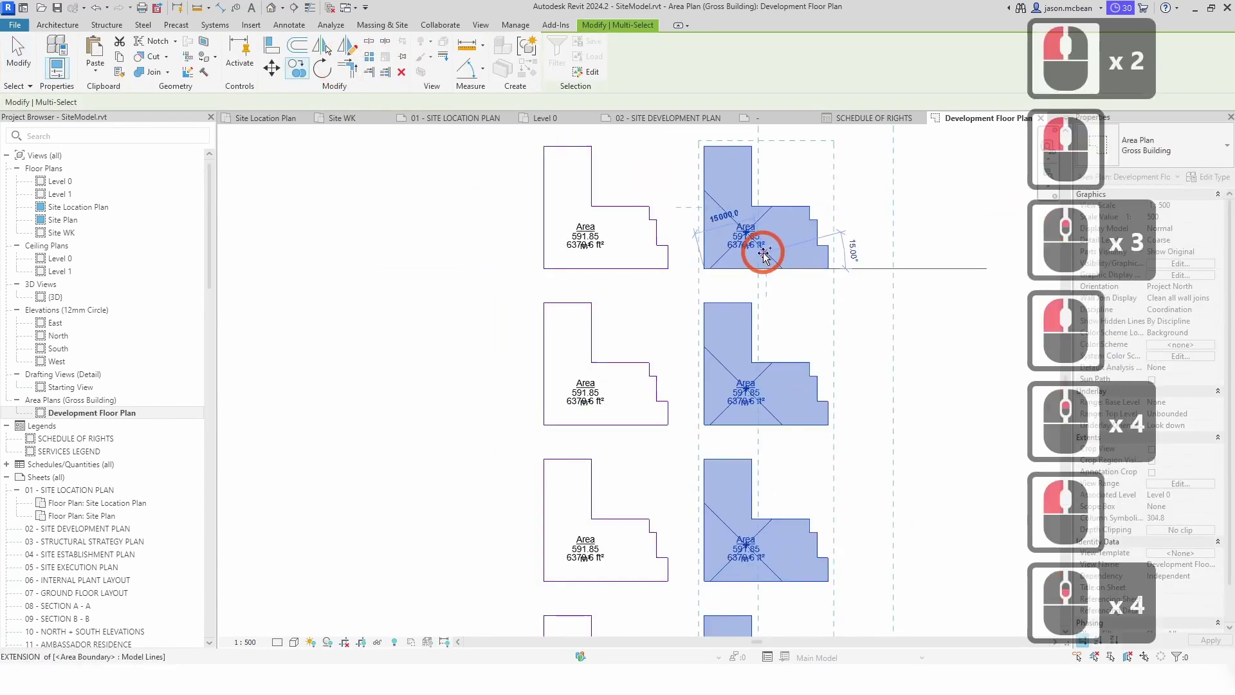
key(Escape)
key(Escape)
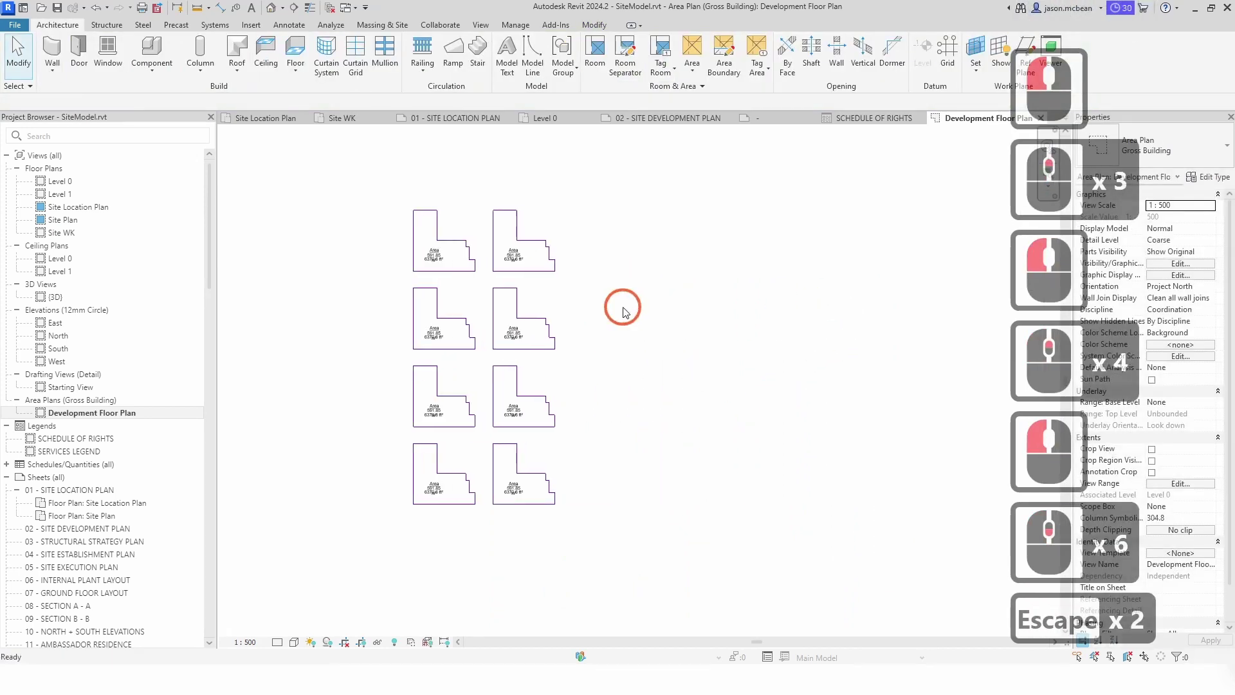
- Place a text note reading 01 in 5mm Century Gothic just below the first outline of the original column
click(288, 25)
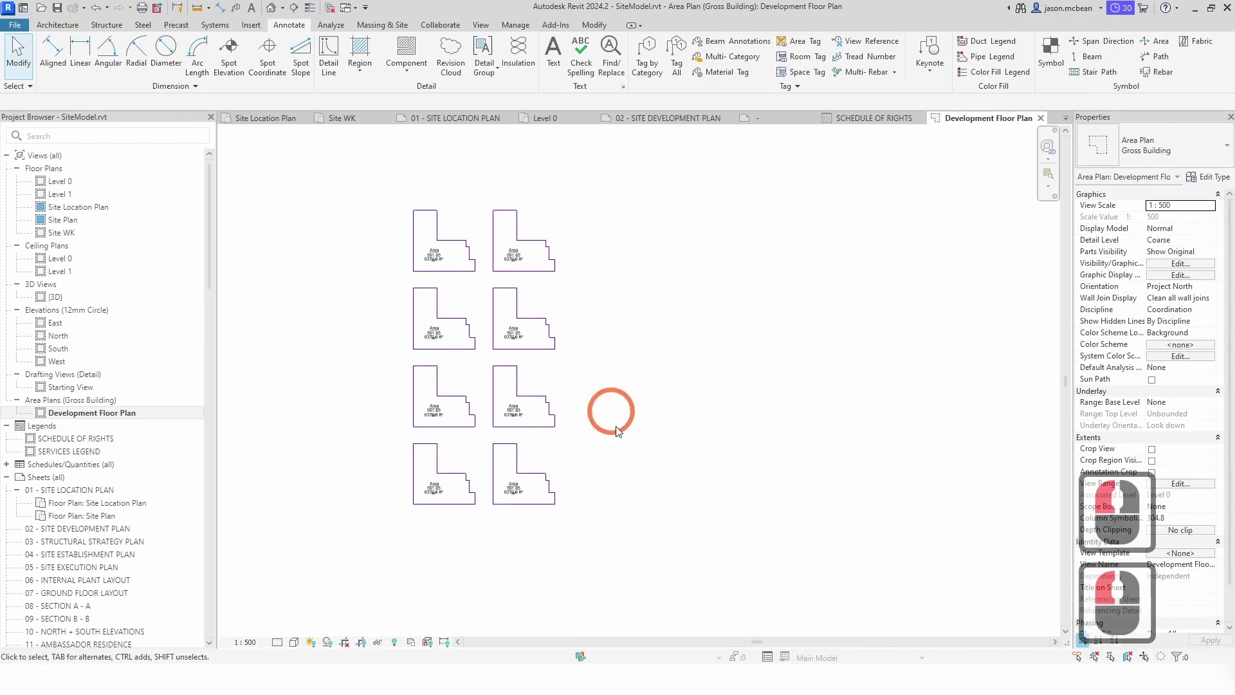
scroll(607, 408, up, 5)
click(562, 58)
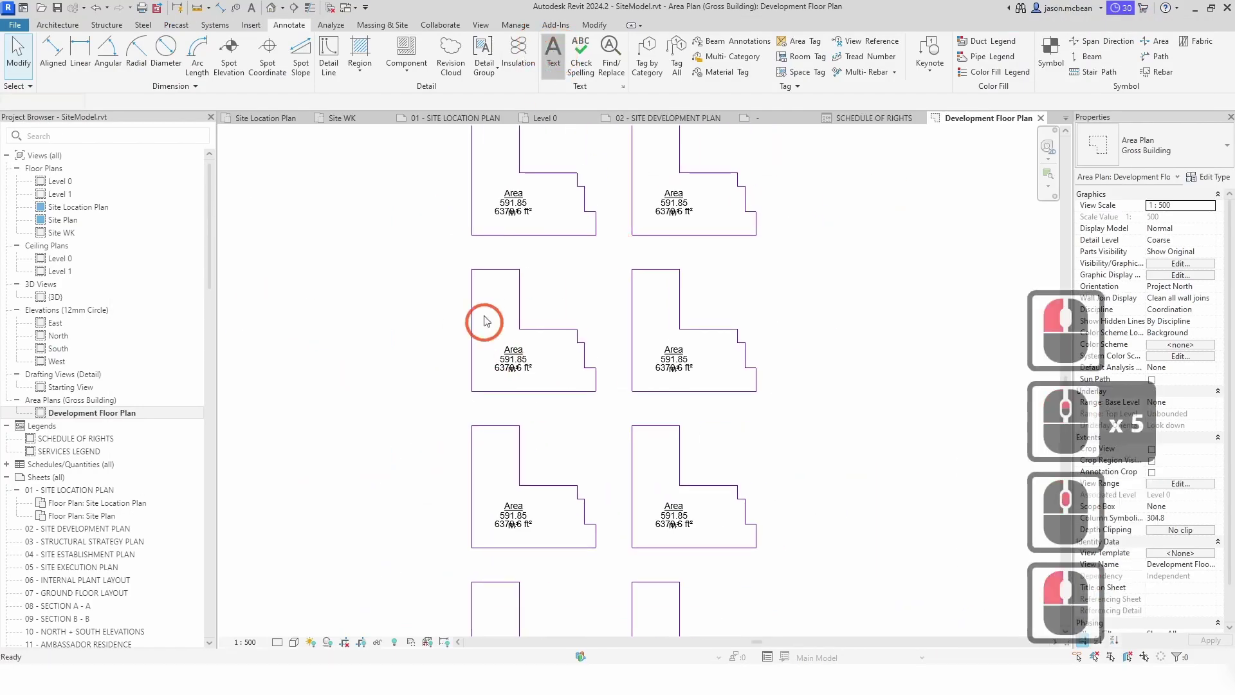
scroll(466, 306, up, 6)
click(1127, 147)
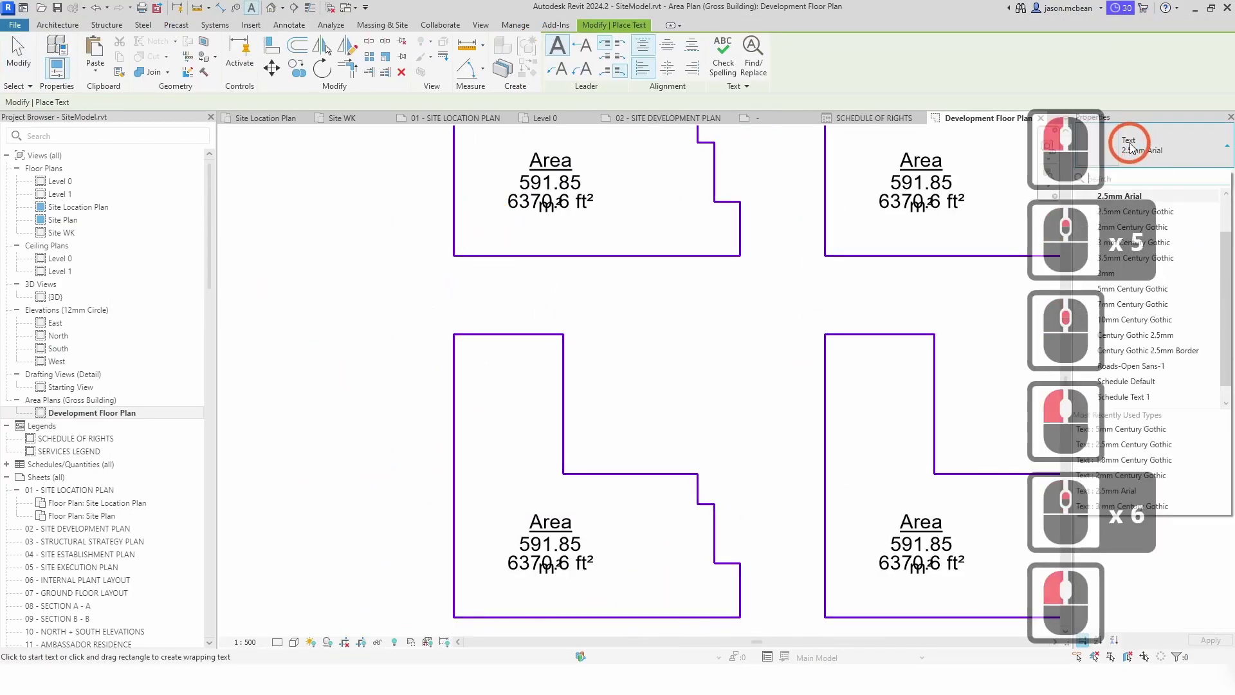
click(1158, 289)
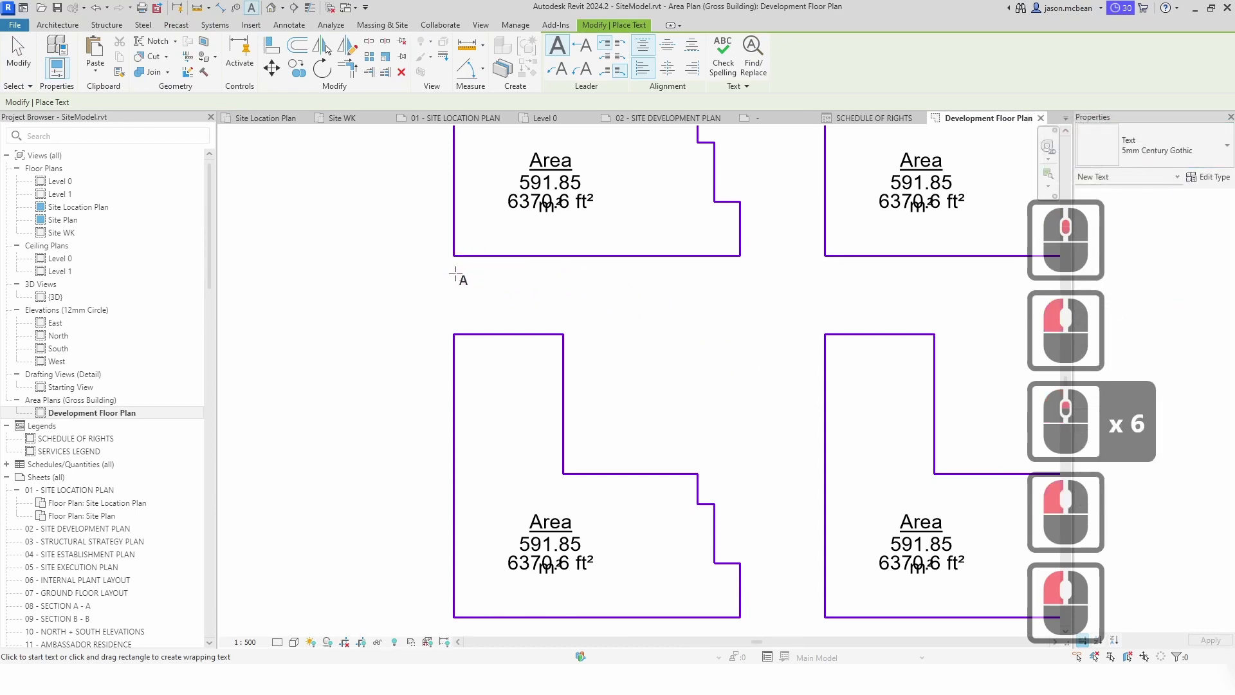
drag(454, 271, 585, 299)
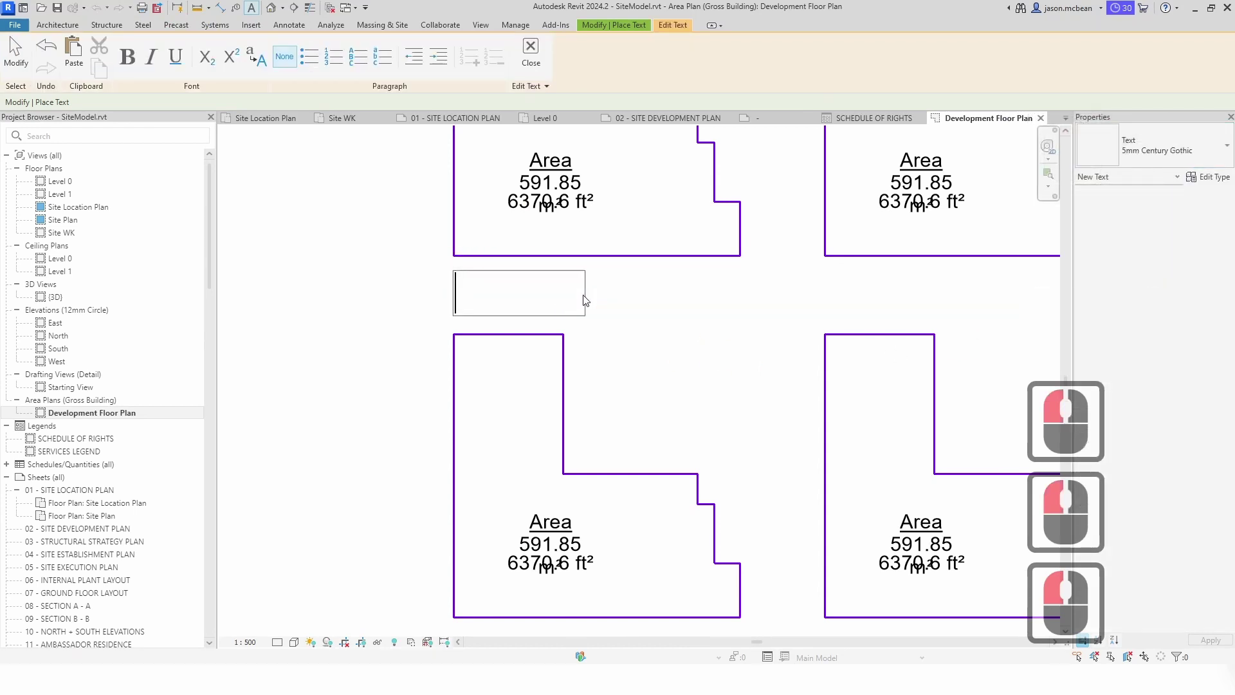
text(01)
click(656, 341)
scroll(643, 337, down, 3)
key(Escape)
scroll(637, 341, down, 2)
key(Escape)
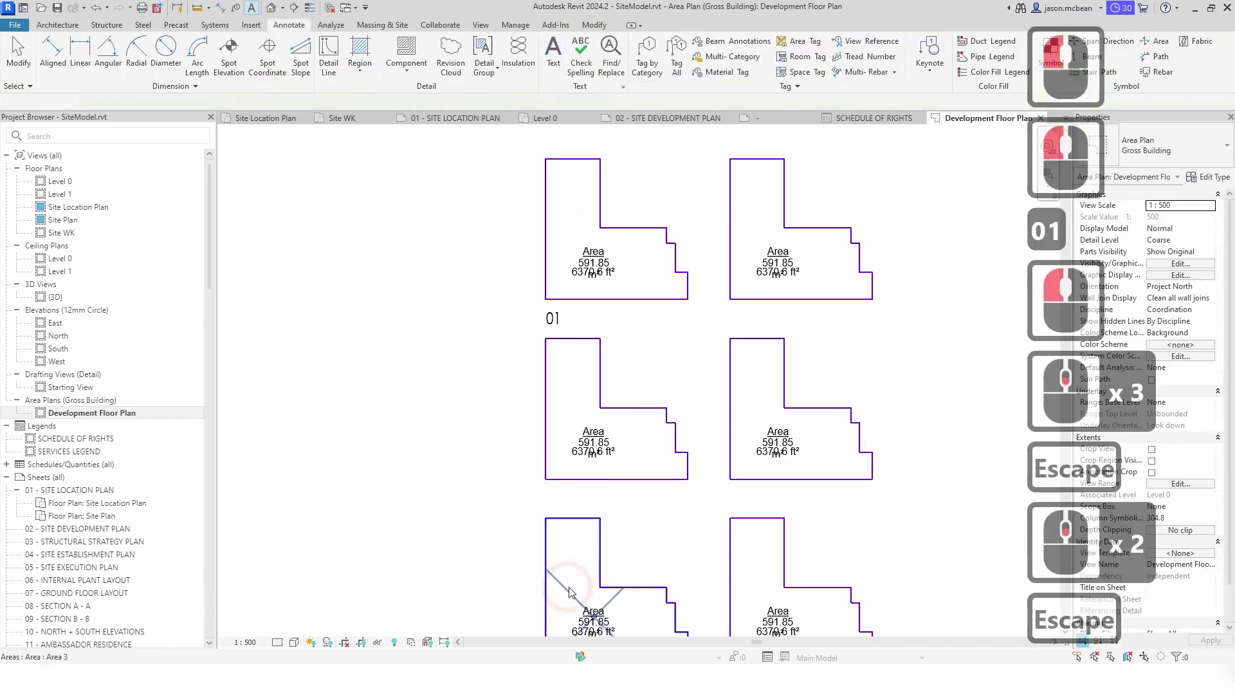
- Copy the 01 text note straight down to the same position below the second outline of that column
scroll(411, 347, up, 6)
click(496, 309)
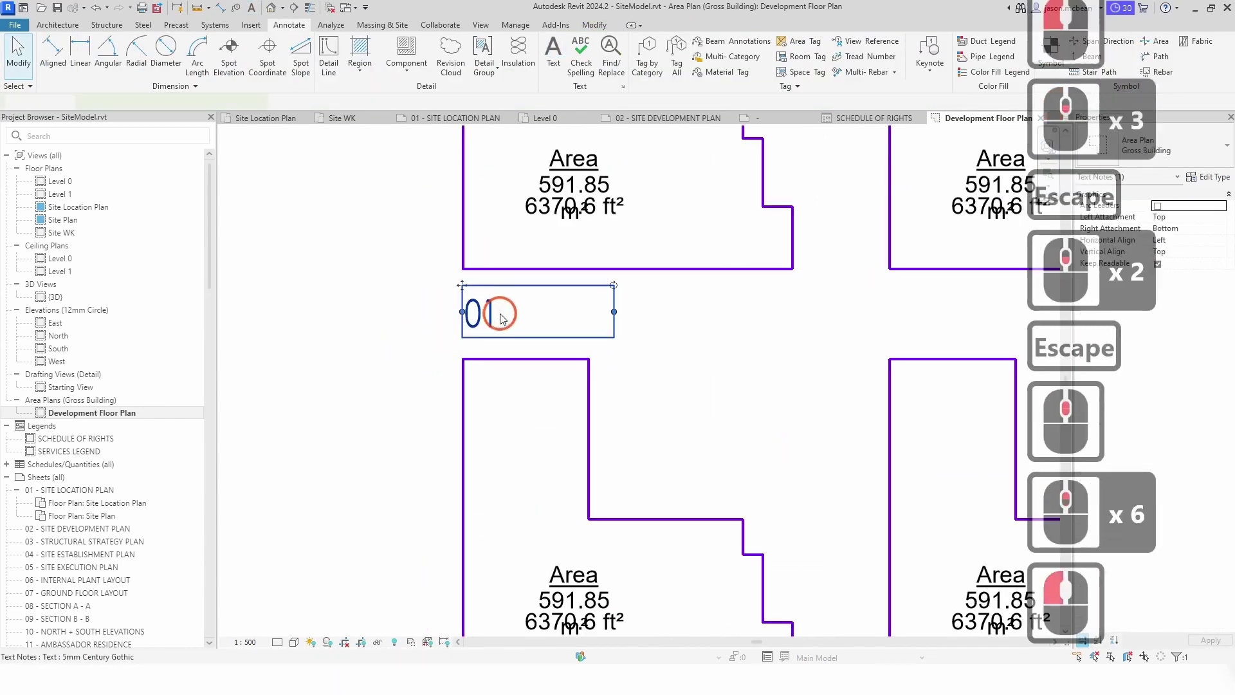
click(295, 67)
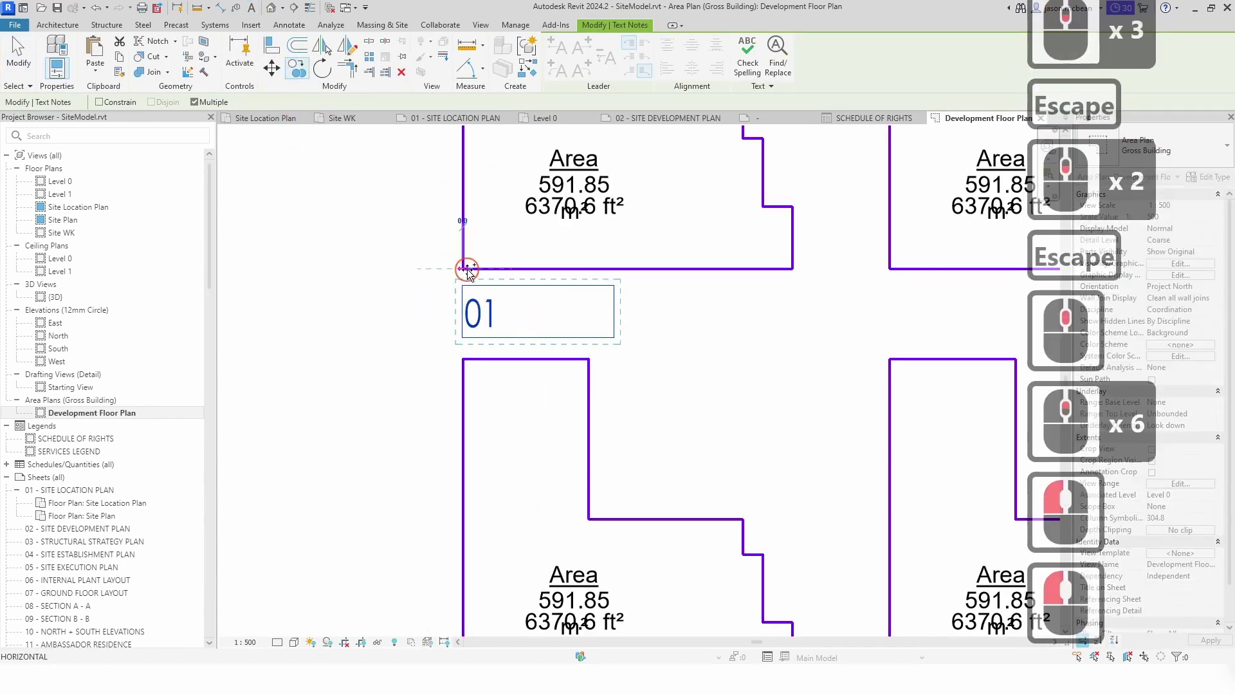
click(463, 268)
scroll(467, 269, down, 5)
click(494, 455)
key(Escape)
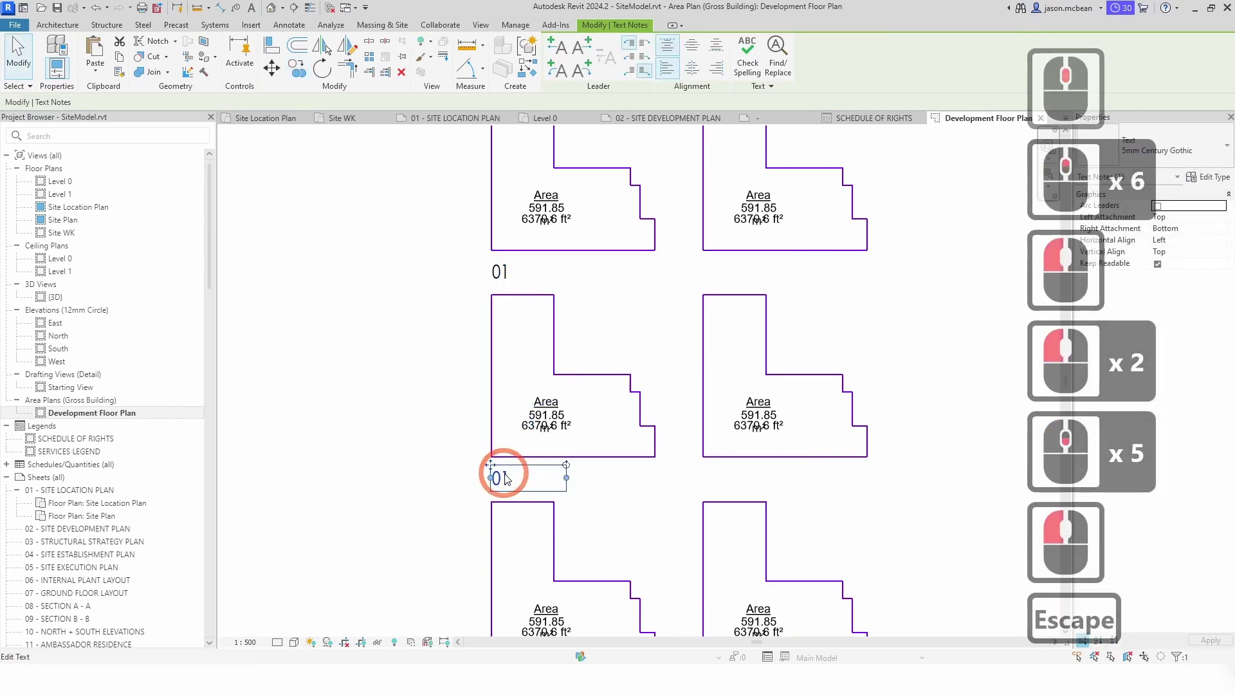
- Change the copied text note below the second outline to 02 and deselect it
double_click(505, 477)
click(587, 487)
key(BackSpace)
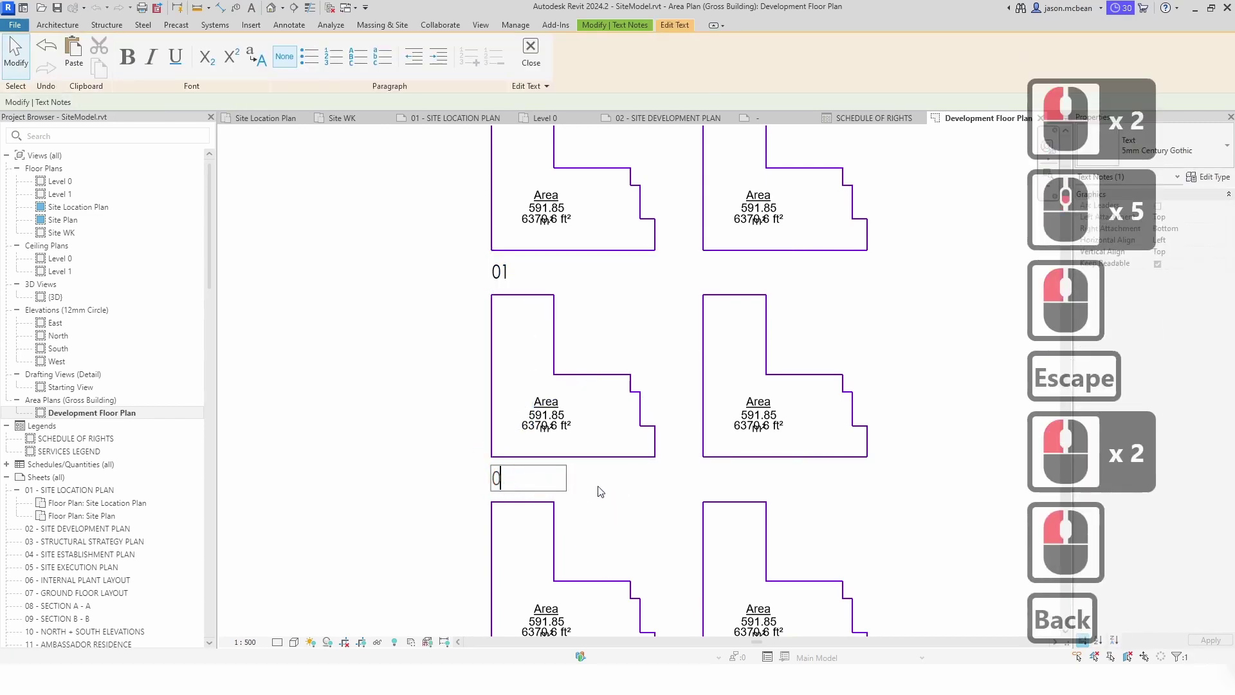
text(2)
click(587, 487)
scroll(587, 487, down, 5)
key(Escape)
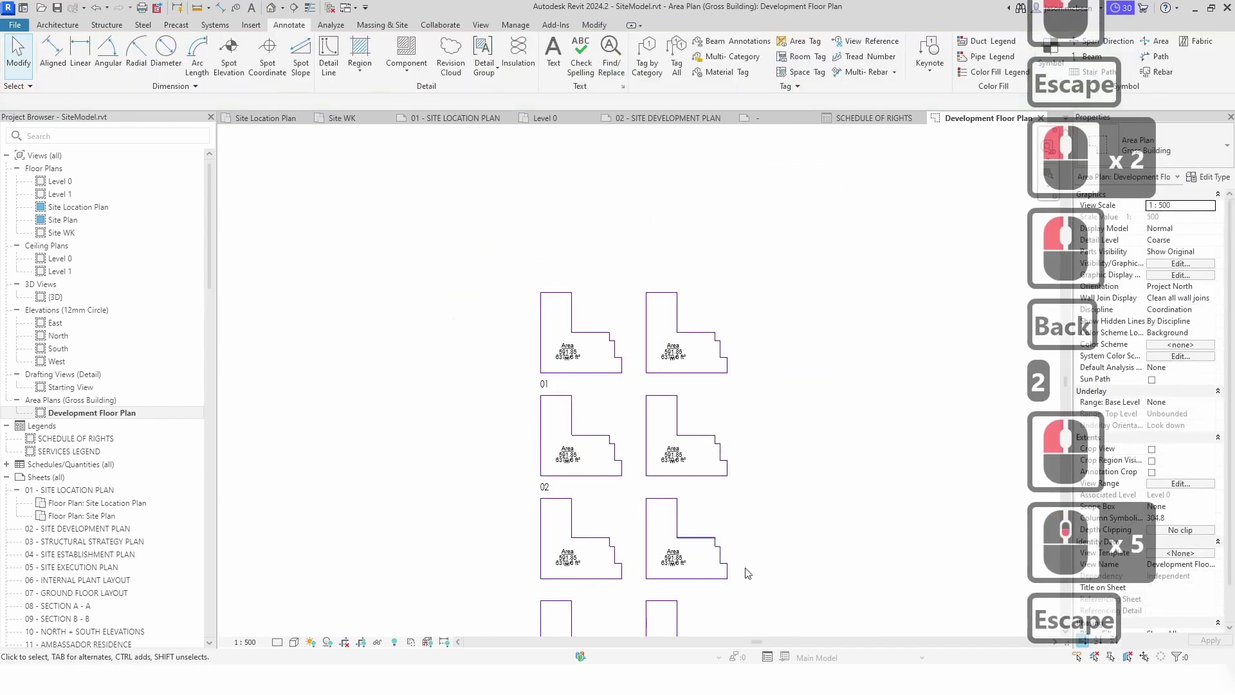
- Examine the numbered outlines and the text layout of their area tags across both columns
middle_click(627, 483)
scroll(460, 296, up, 6)
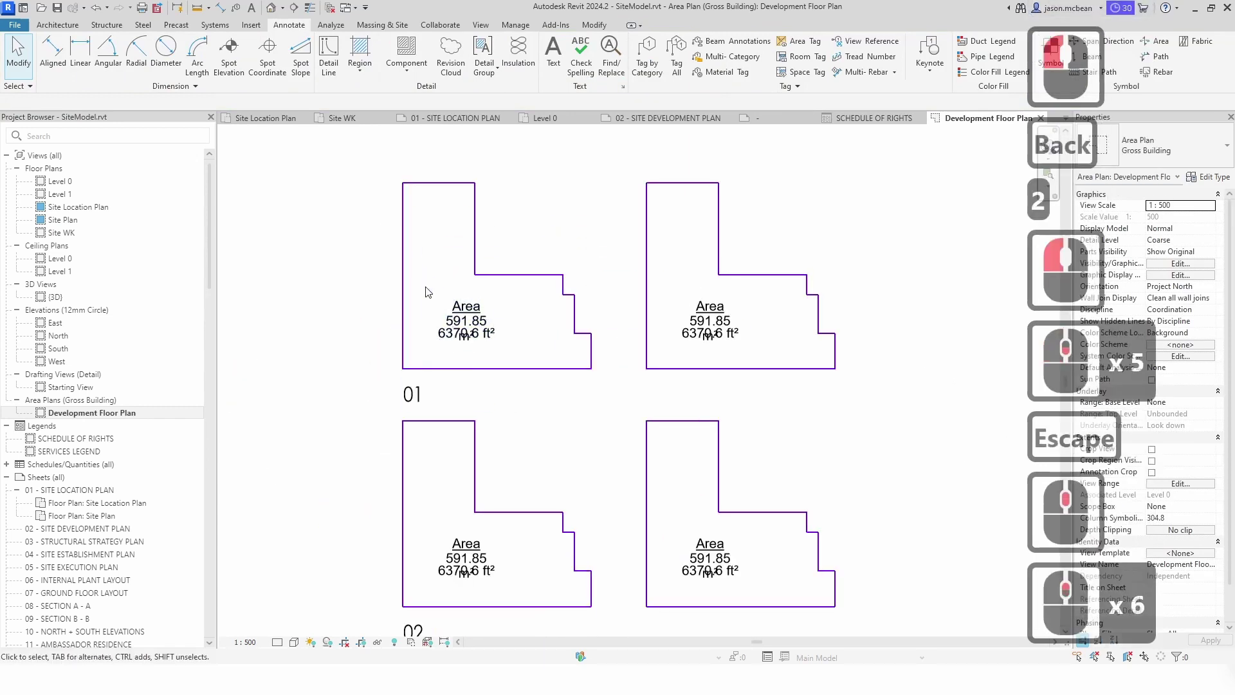
middle_drag(427, 292, 394, 307)
middle_drag(484, 357, 419, 337)
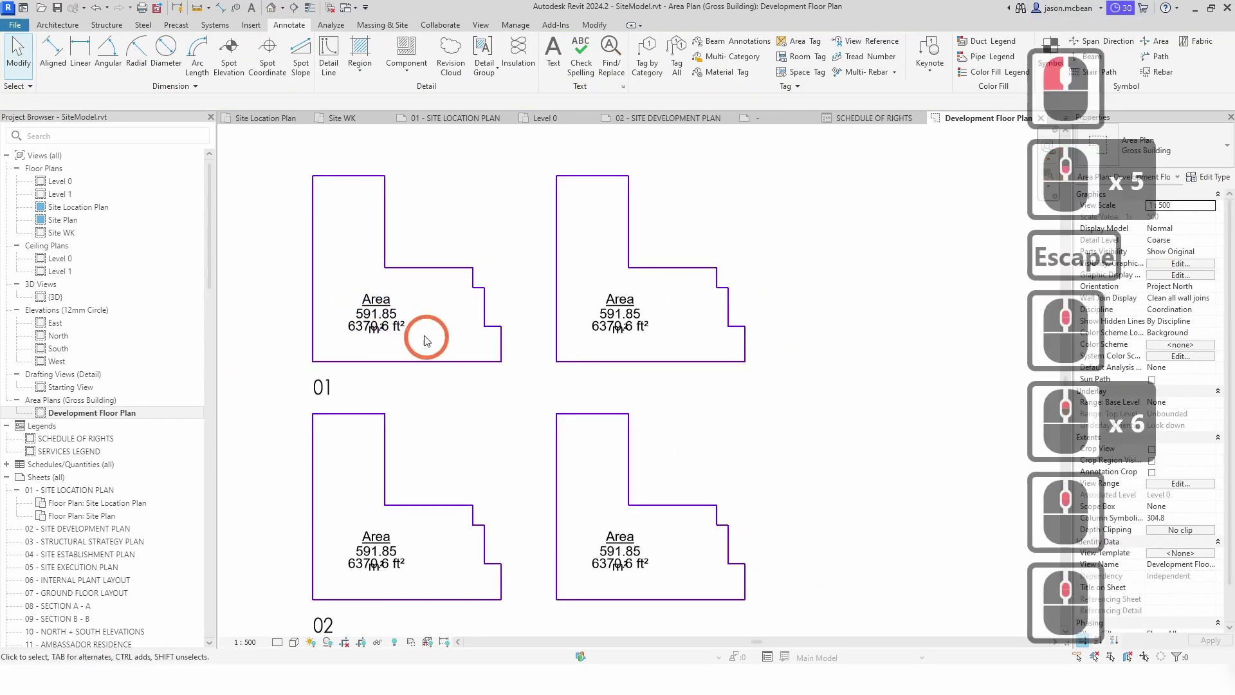
key(Escape)
scroll(433, 358, down, 6)
scroll(371, 289, up, 4)
key(Escape)
middle_click(372, 290)
click(373, 299)
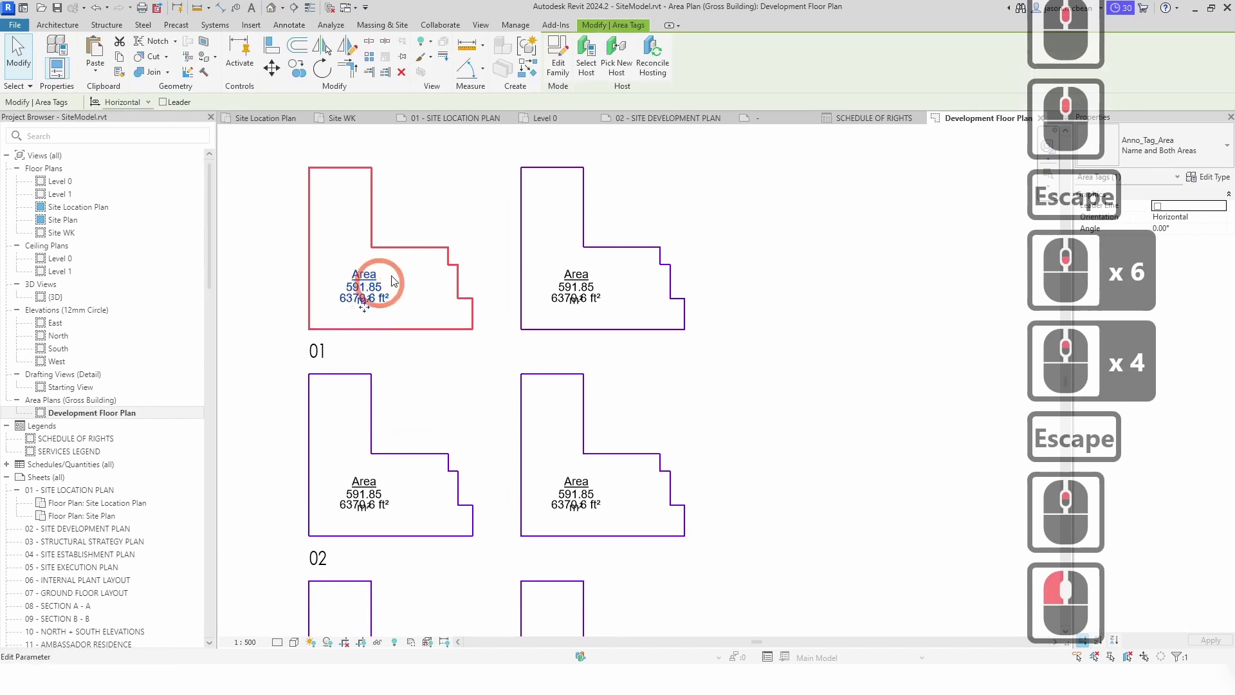
key(Escape)
scroll(441, 339, down, 4)
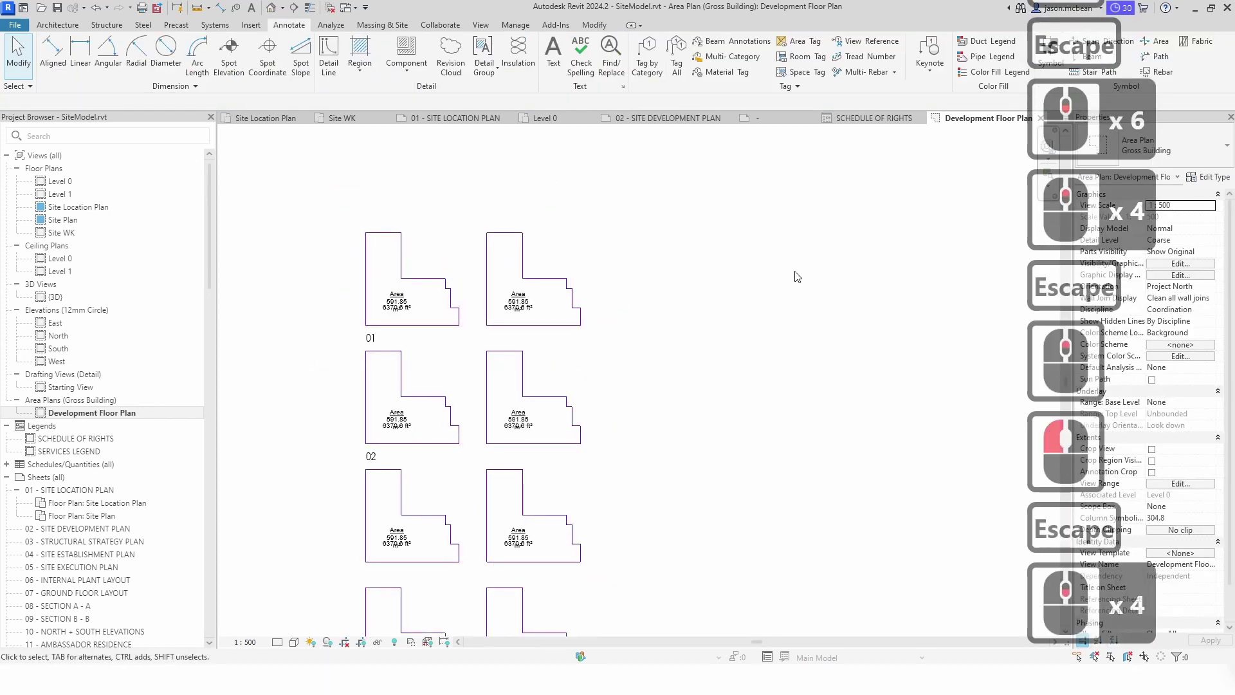
middle_click(628, 358)
scroll(507, 488, up, 10)
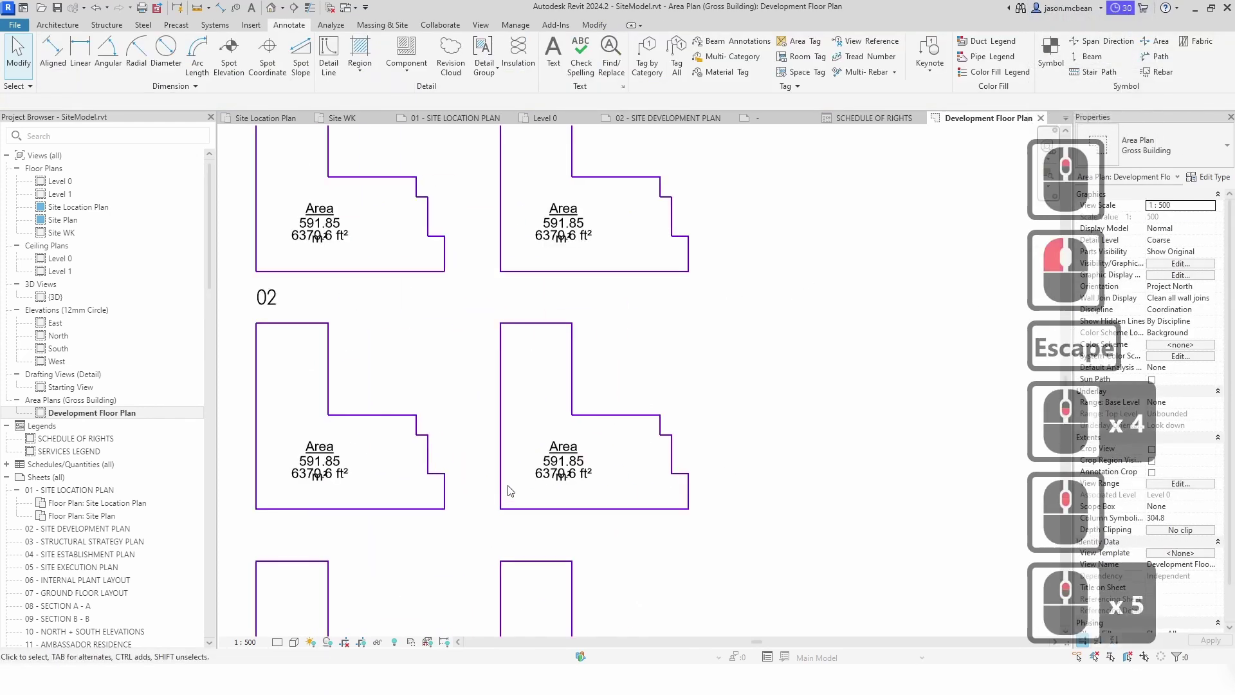
scroll(434, 470, down, 6)
middle_drag(472, 203, 564, 487)
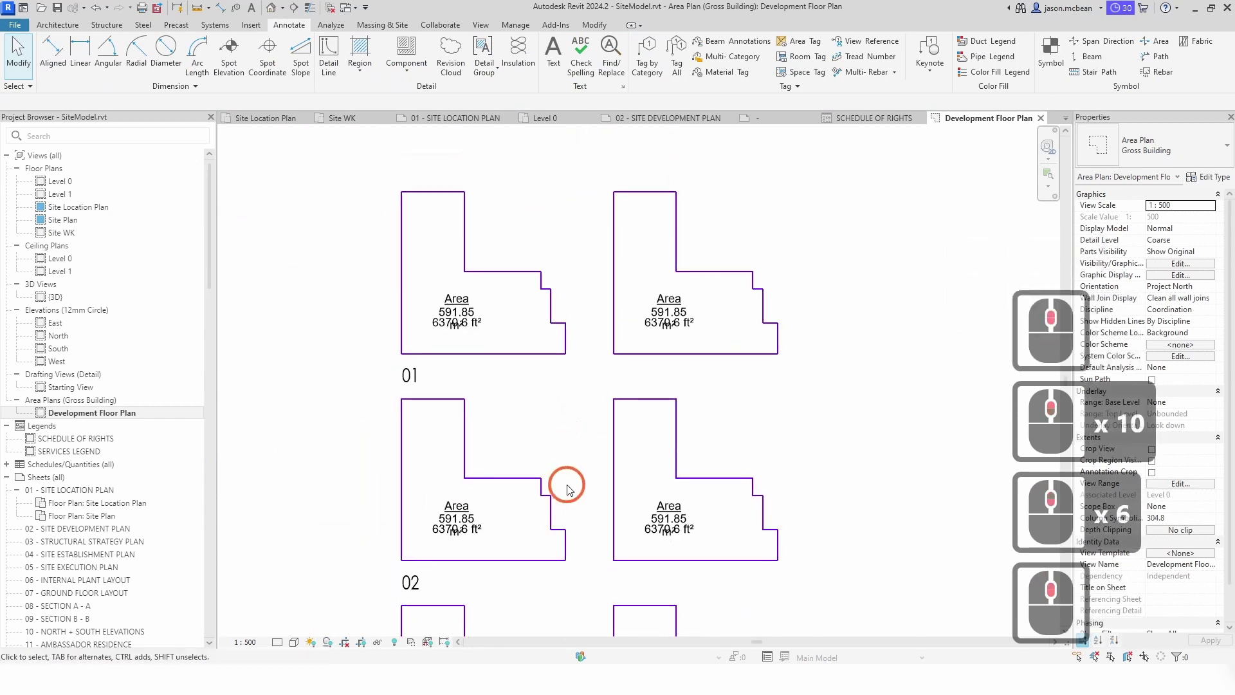
scroll(503, 277, up, 5)
scroll(486, 354, down, 5)
key(Escape)
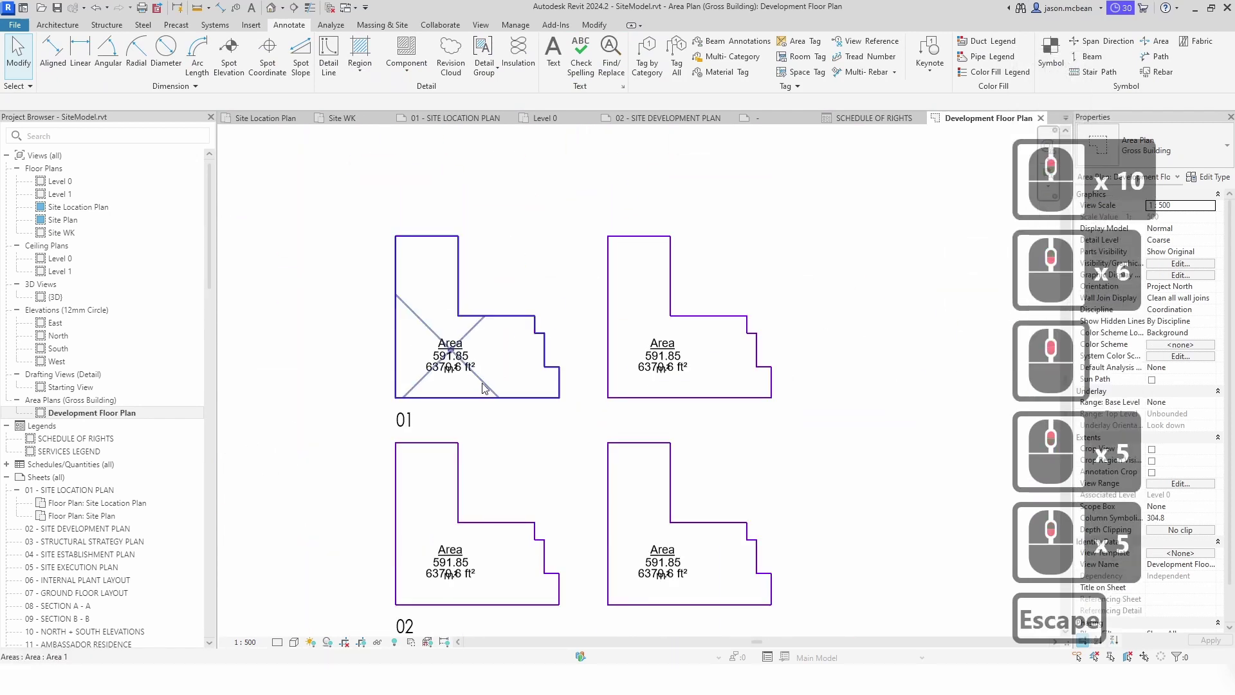
- Open the Anno_Tag_Area family of the first outline's tag for editing, inspect its labels, and close it without saving
click(452, 349)
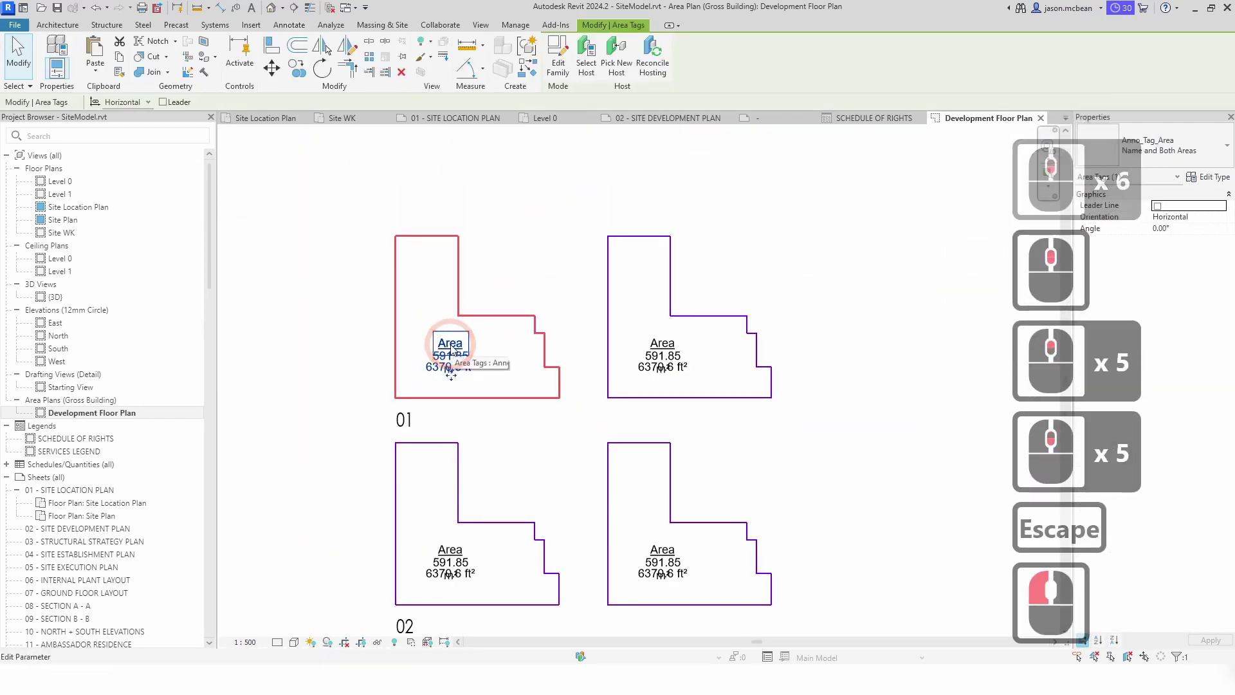
right_click(452, 349)
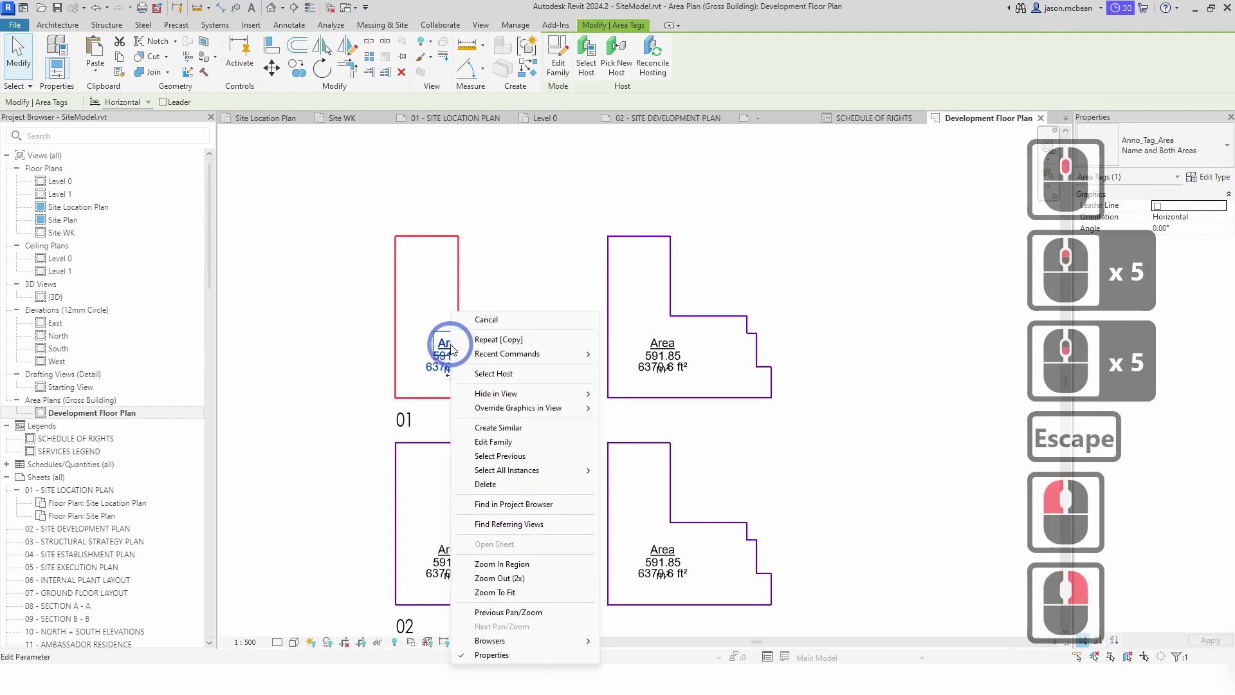
click(493, 442)
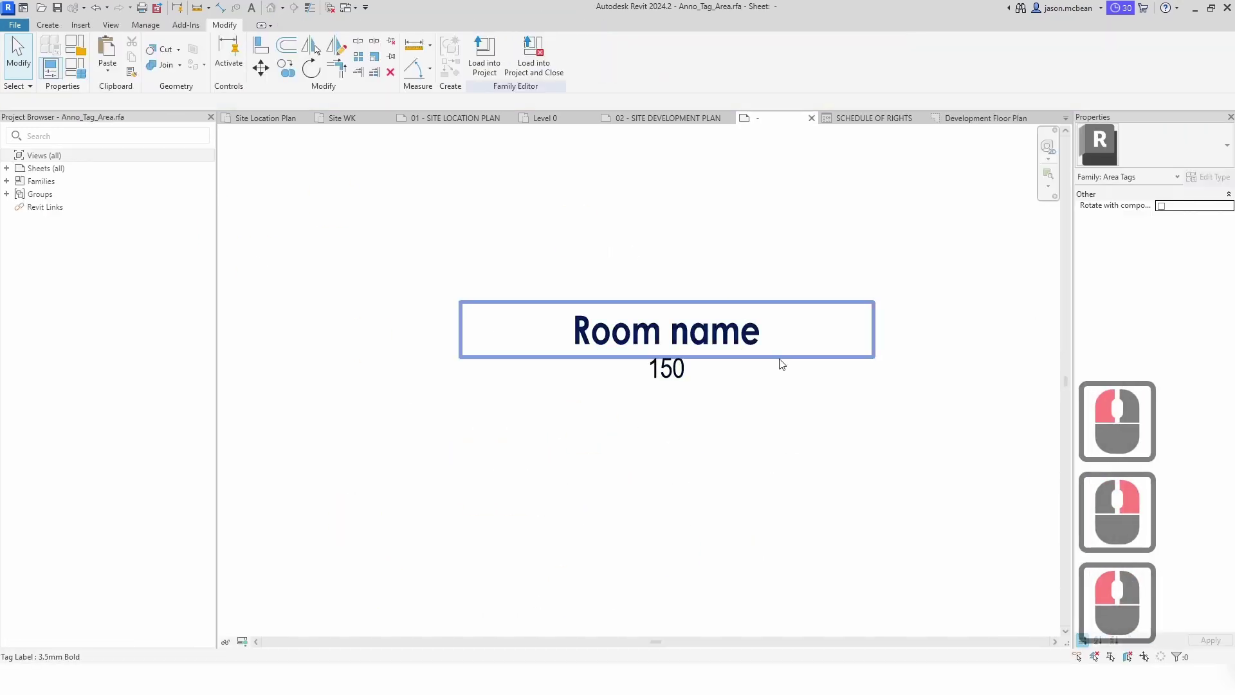
middle_drag(777, 360, 652, 364)
scroll(550, 472, down, 5)
click(540, 400)
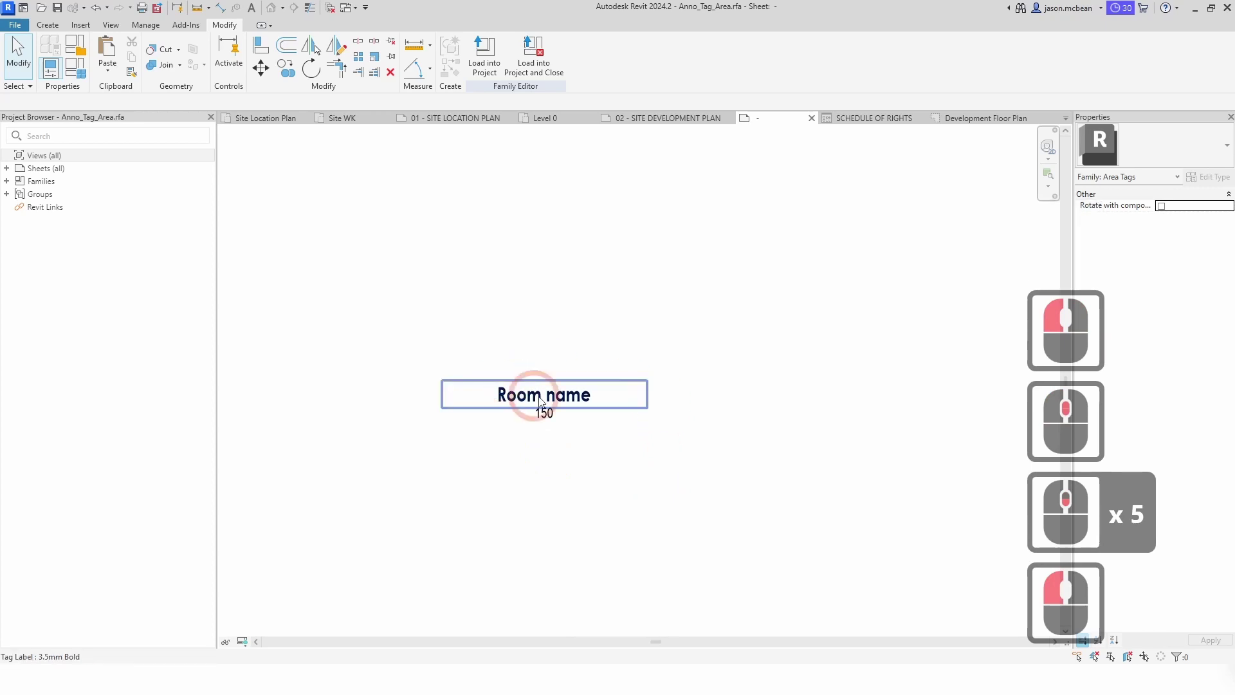
click(811, 118)
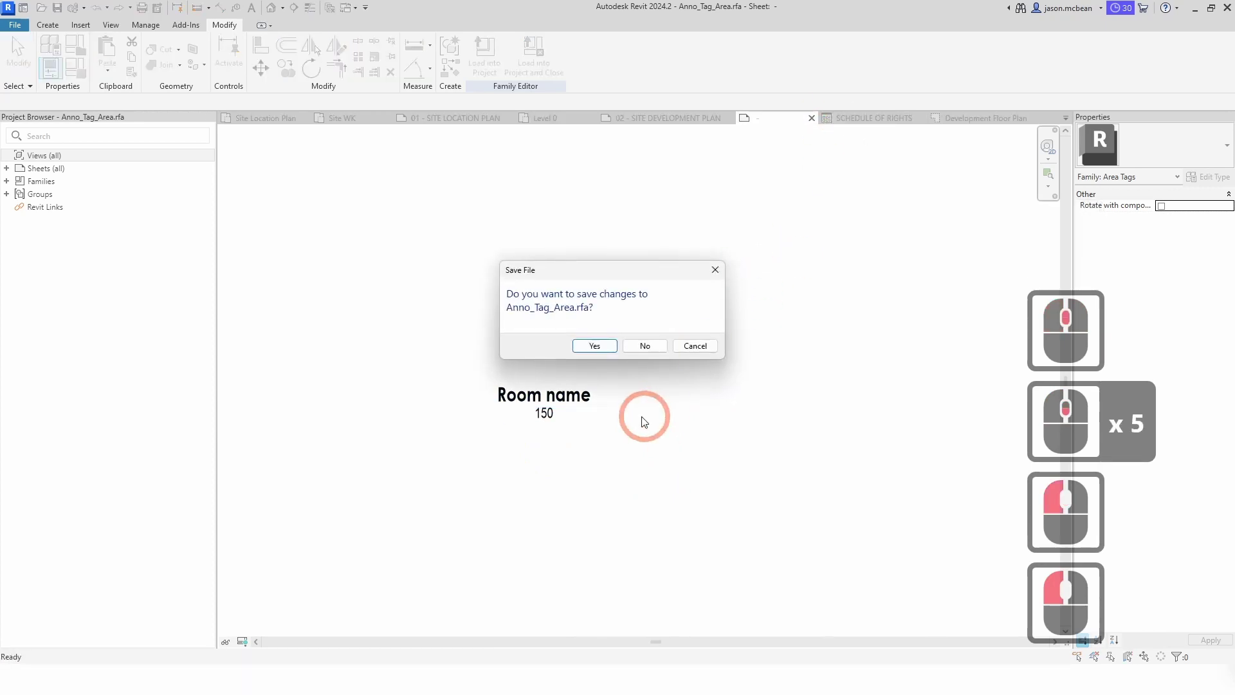
click(645, 346)
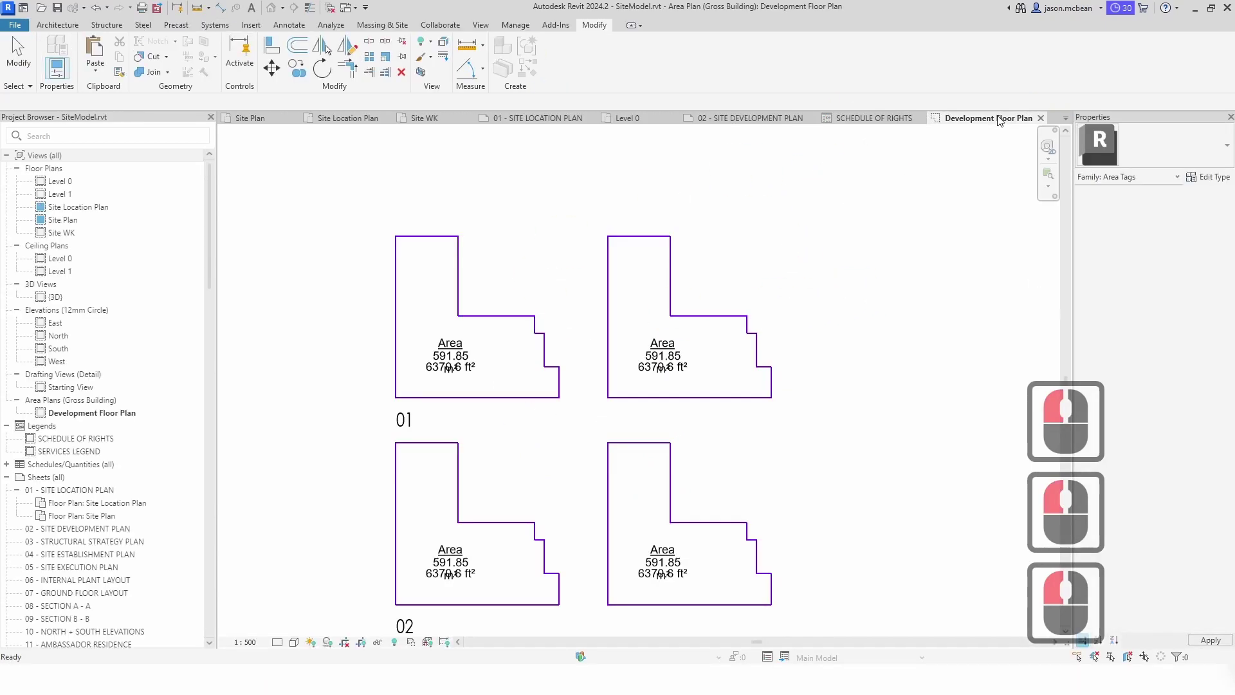
- Open the Anno_Tag_Area family of the first outline's area tag for editing, with none of its labels selected
key(Escape)
click(500, 348)
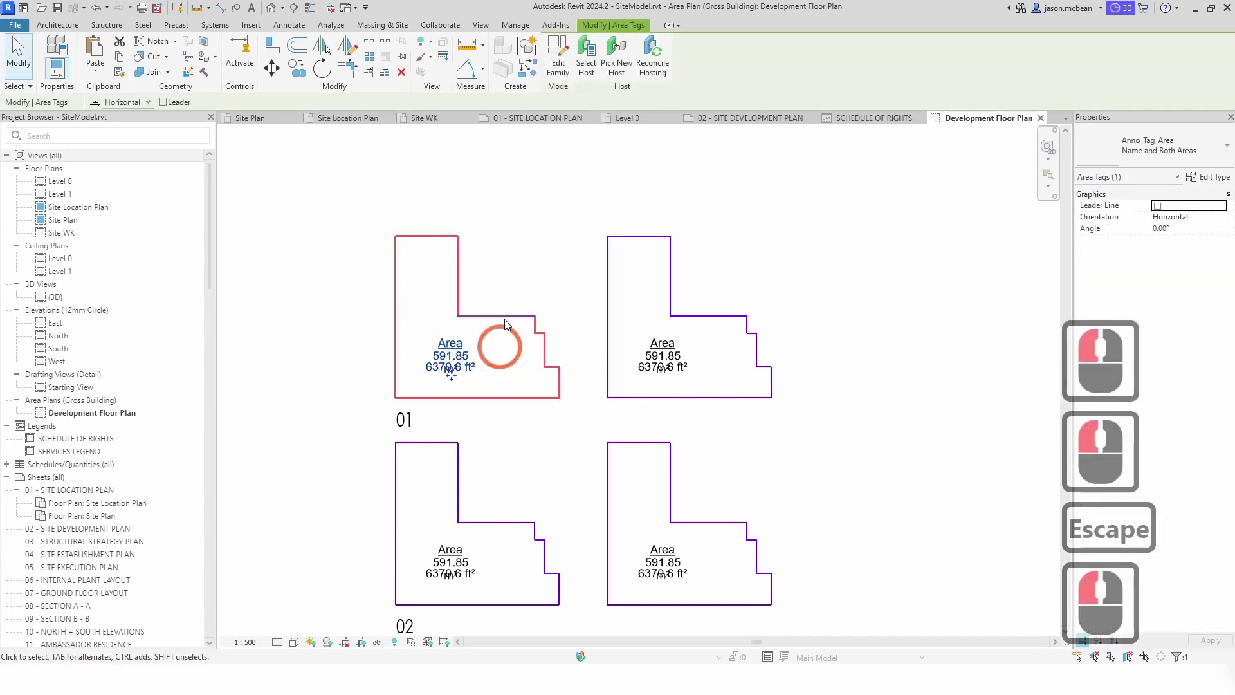
click(558, 51)
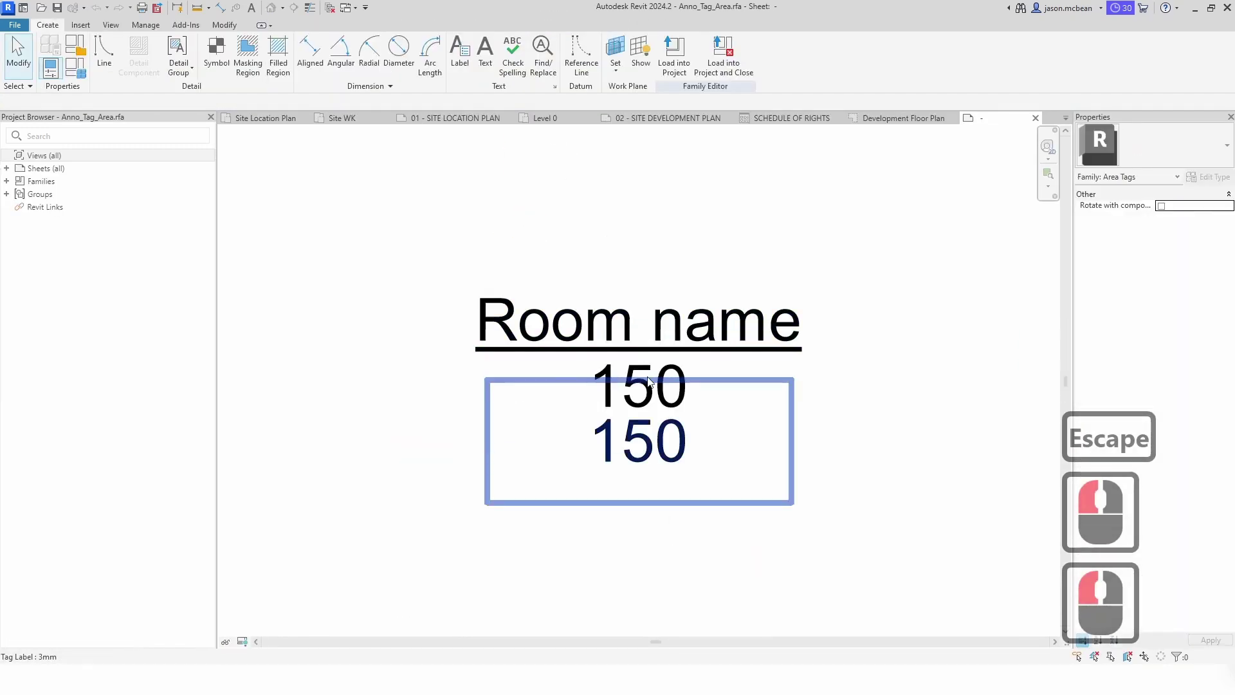
click(669, 312)
key(Escape)
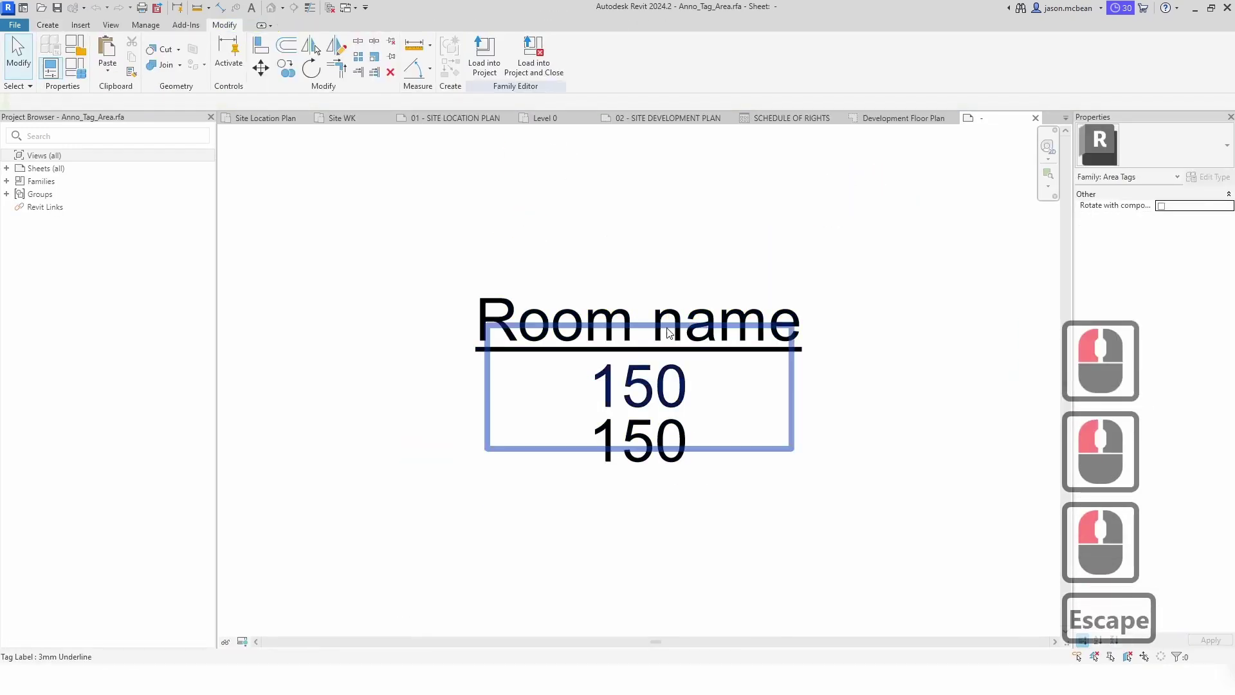
- Inspect the label parameters of the lower of the two area value labels and close them without changes
click(636, 441)
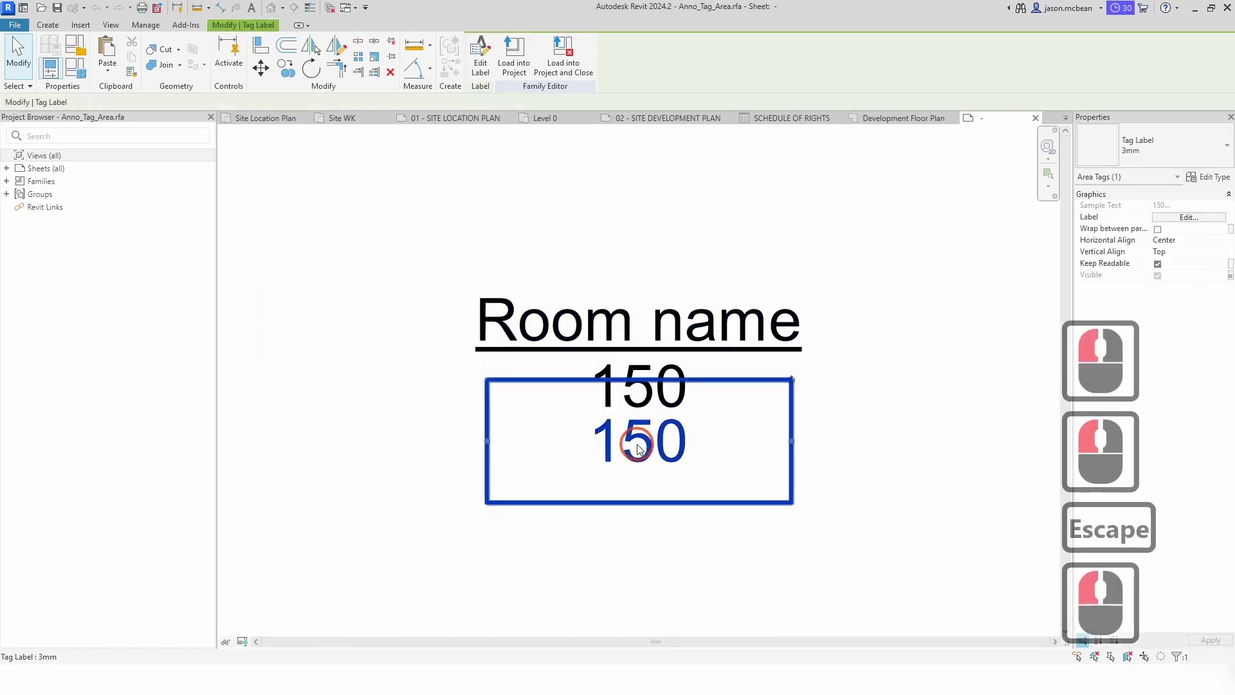
click(1189, 217)
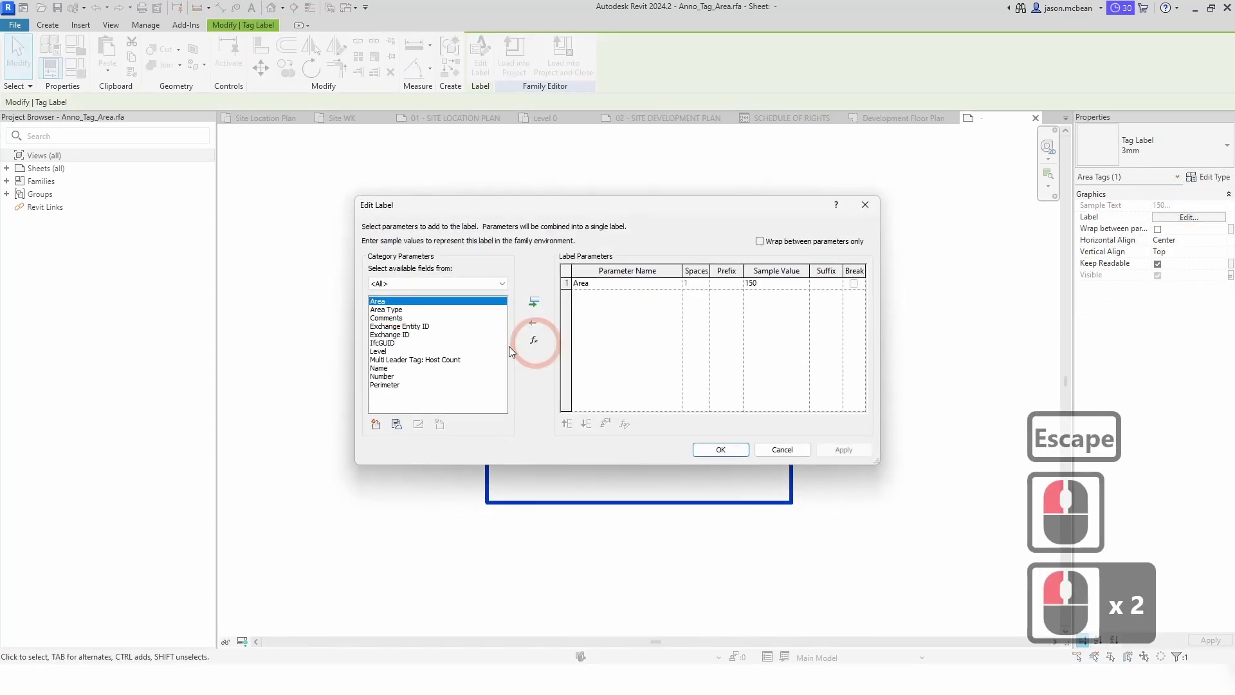
click(794, 450)
click(832, 455)
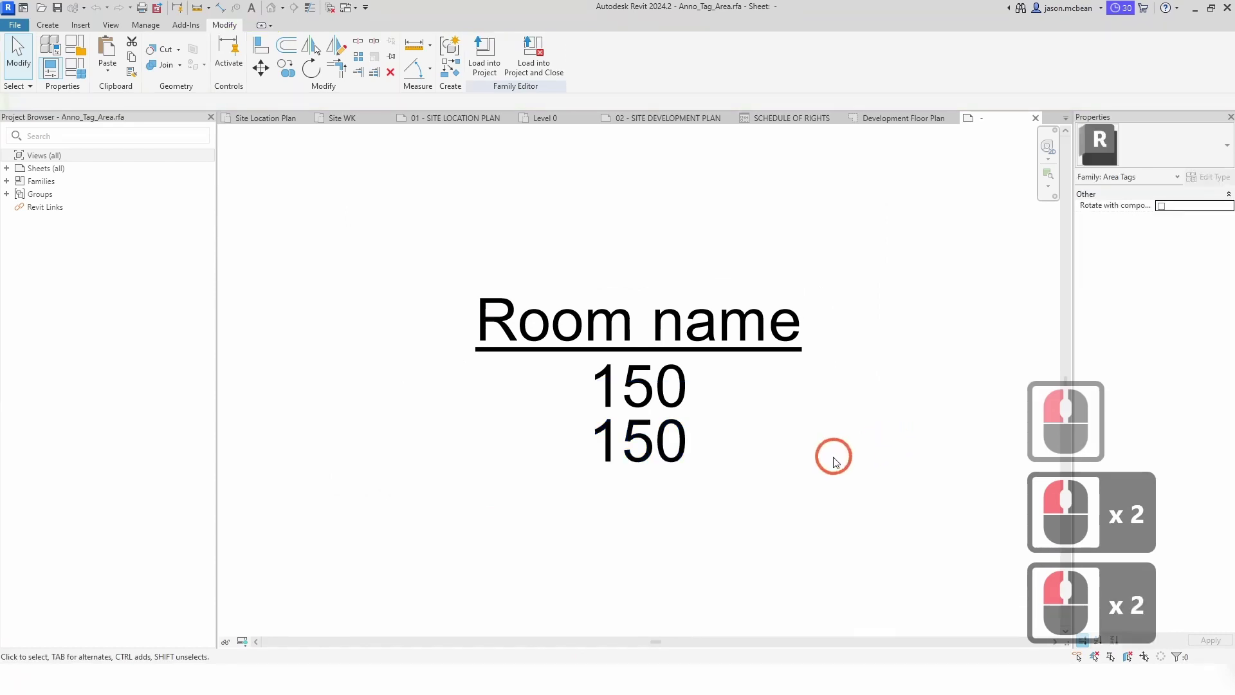
- Delete the lower of the two area value labels from the tag family
middle_drag(832, 454, 739, 463)
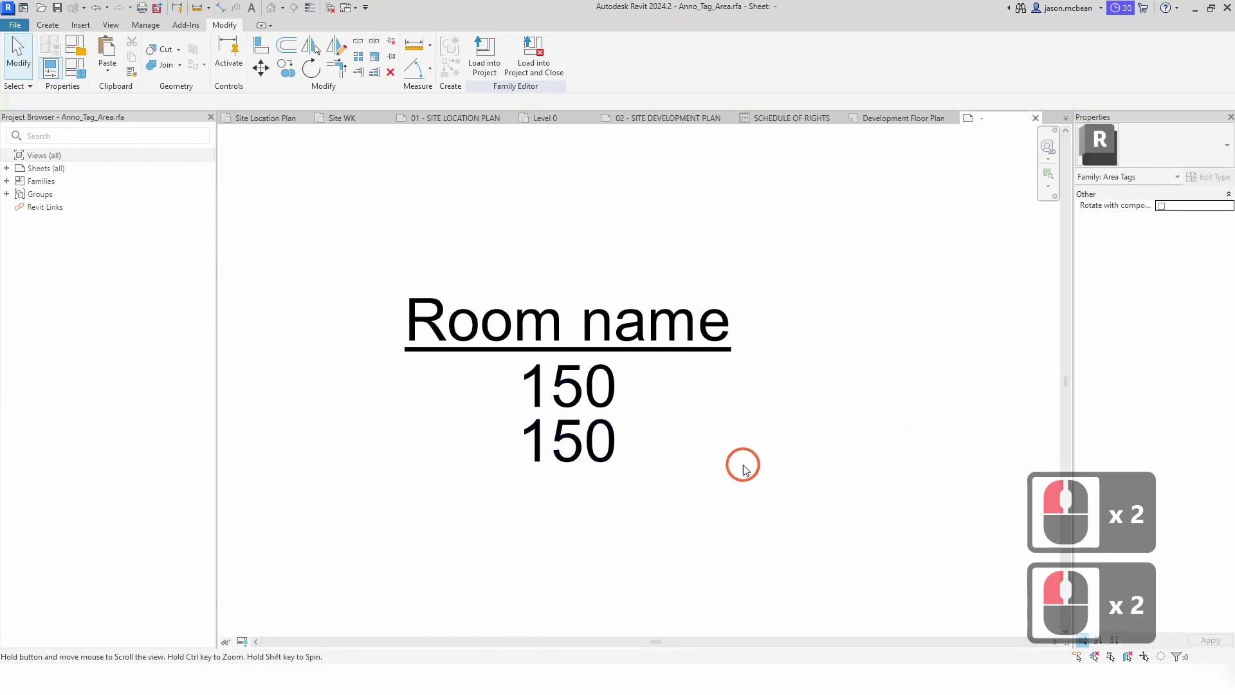
click(602, 466)
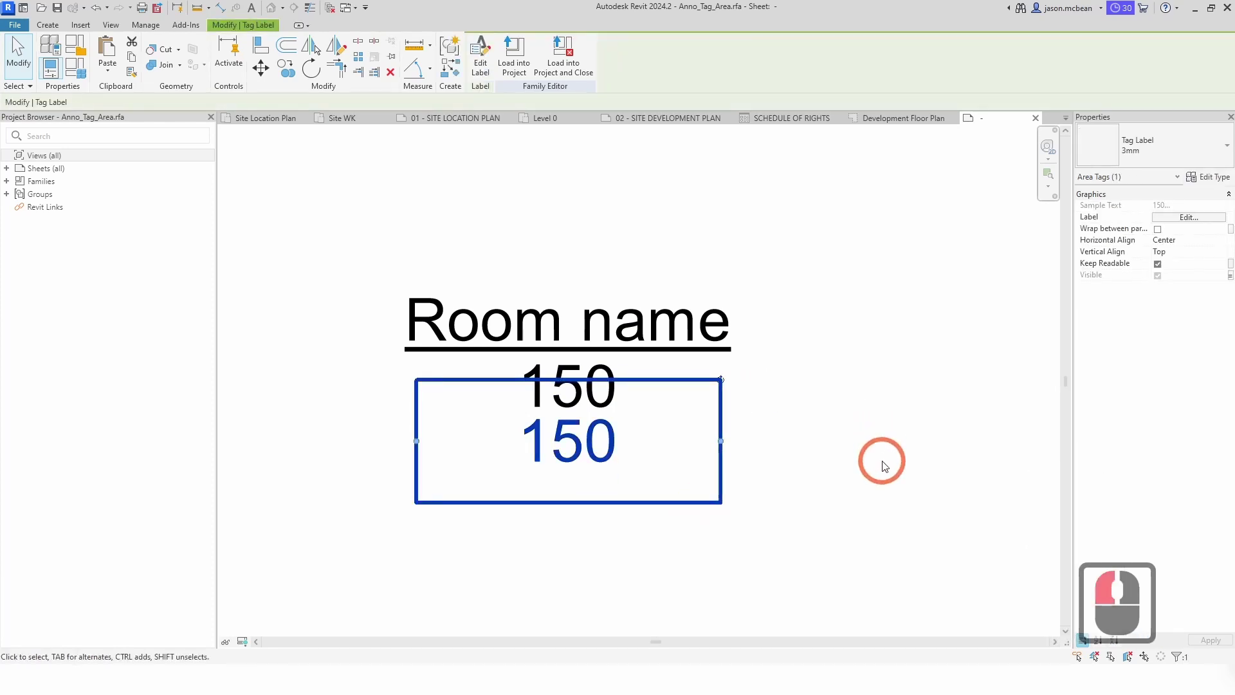
key(Delete)
- Check the number format of the Area parameter in the remaining area value label and close the label settings
click(578, 397)
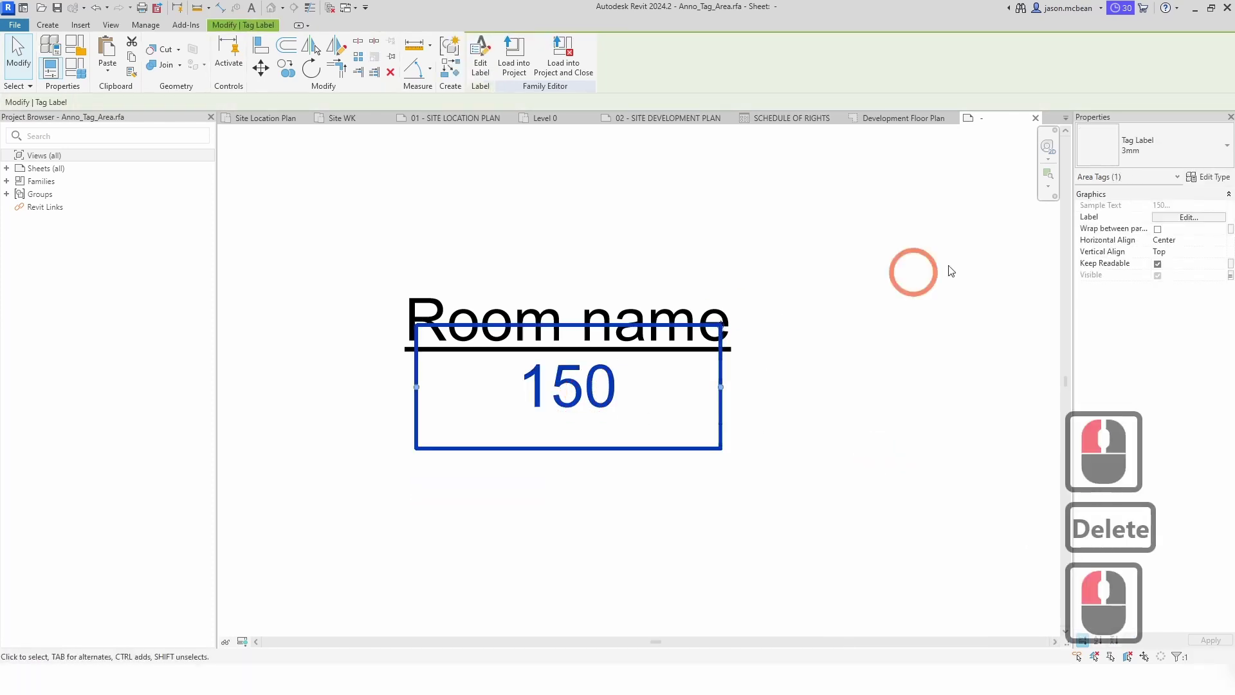
click(1185, 217)
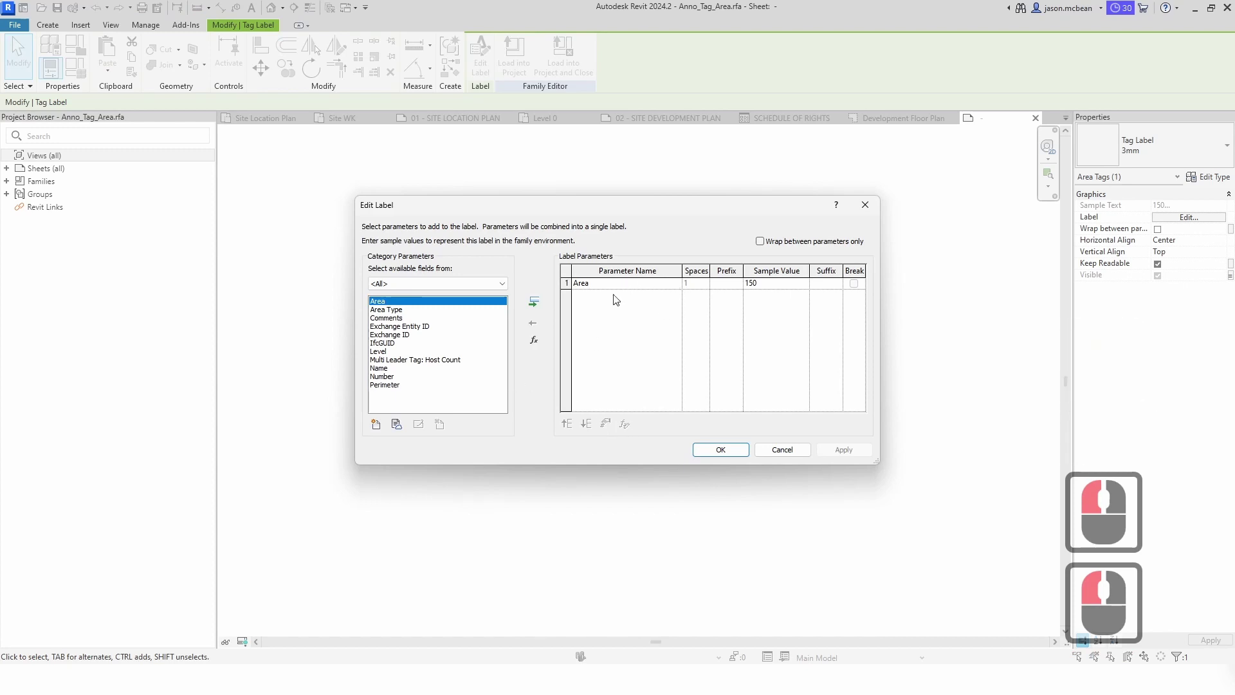
click(694, 283)
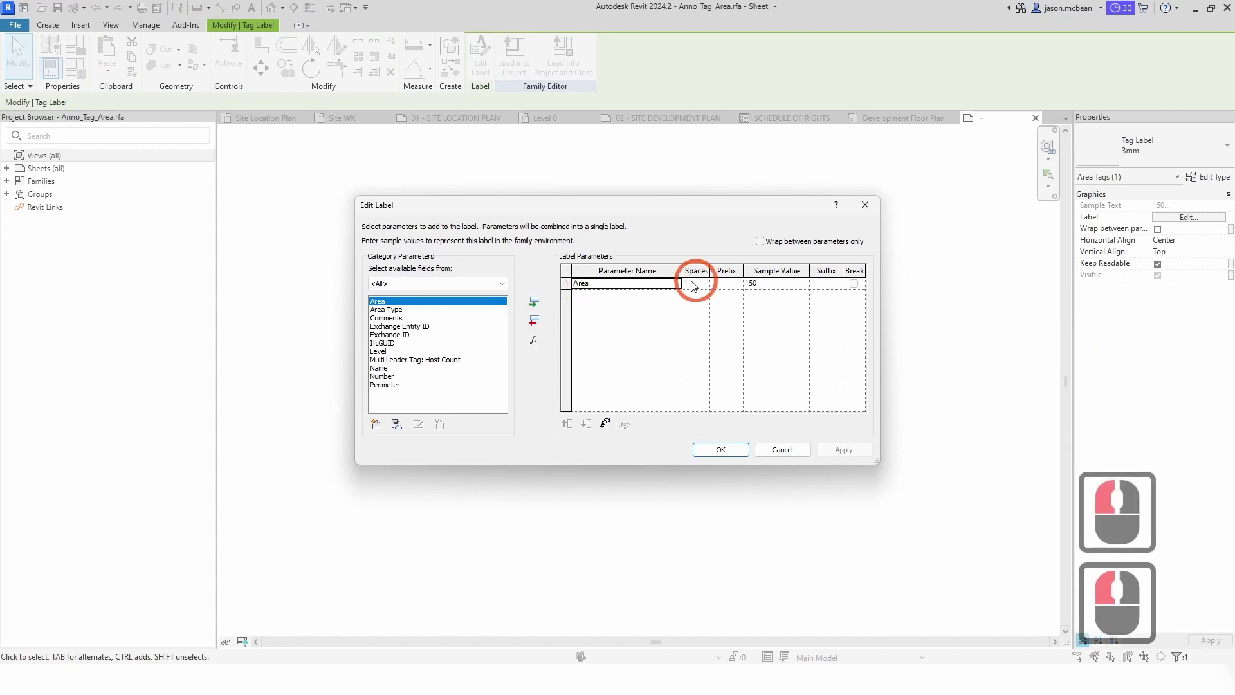
click(599, 425)
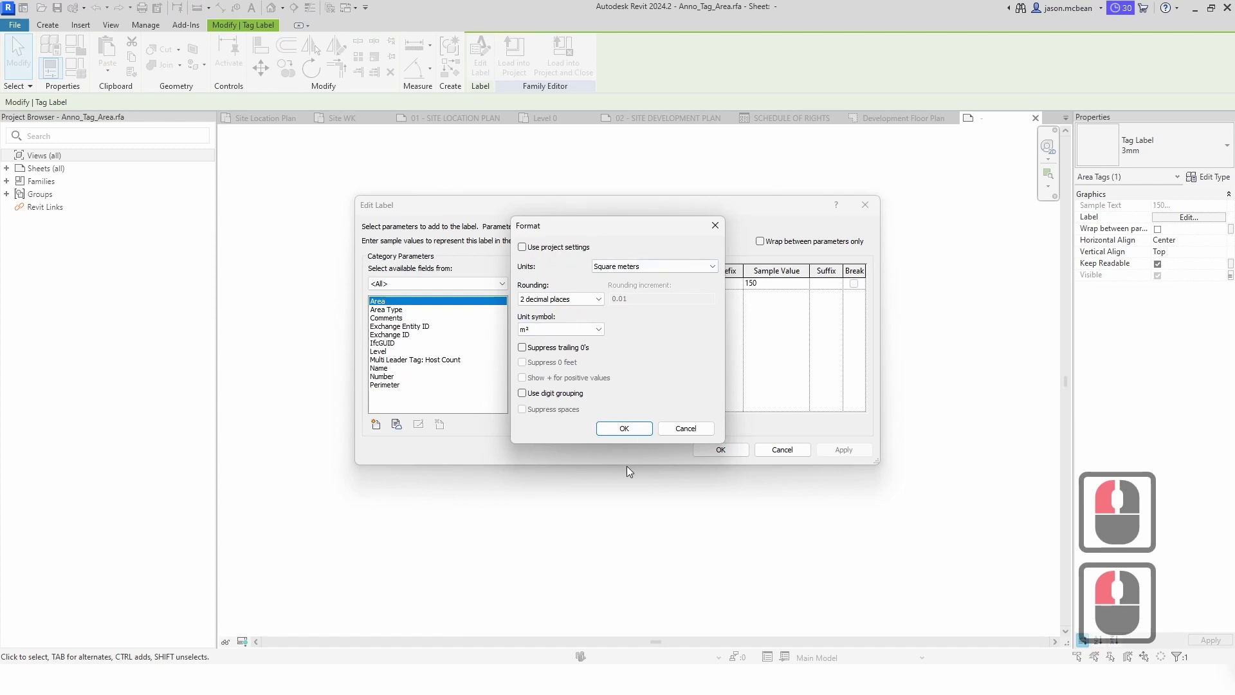
click(623, 428)
click(719, 448)
click(711, 524)
- Rename the tag label type of the area value label as 2.5mm
click(621, 397)
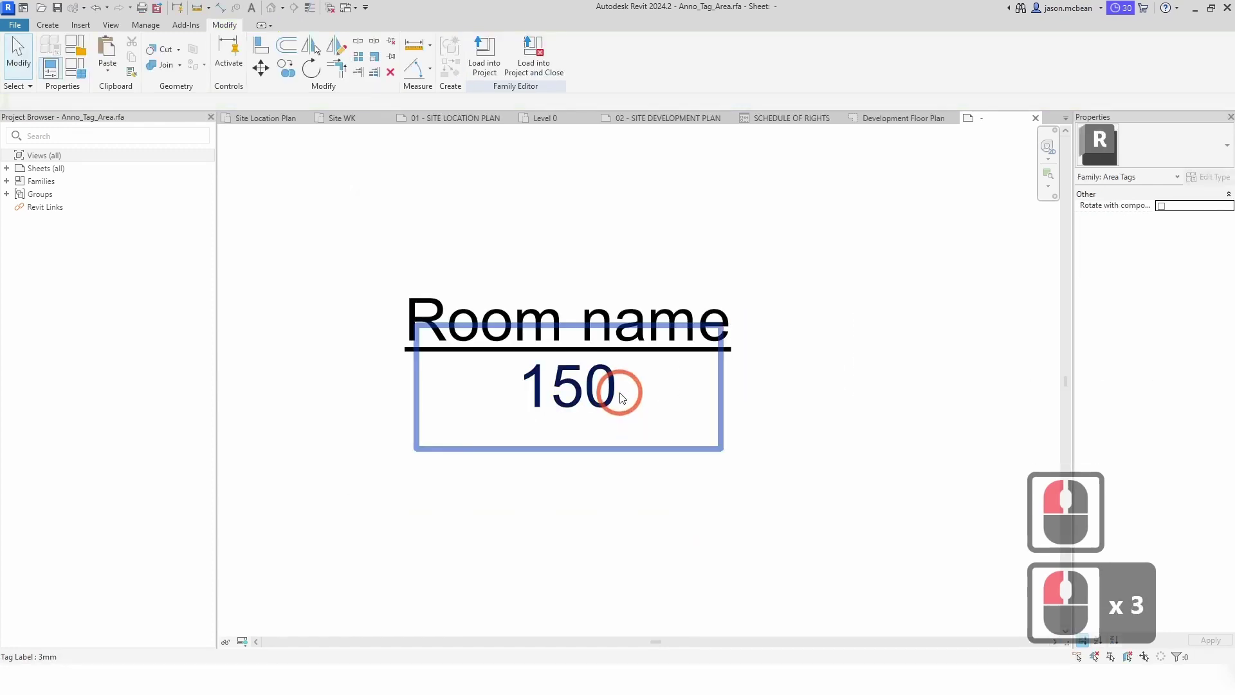
click(621, 397)
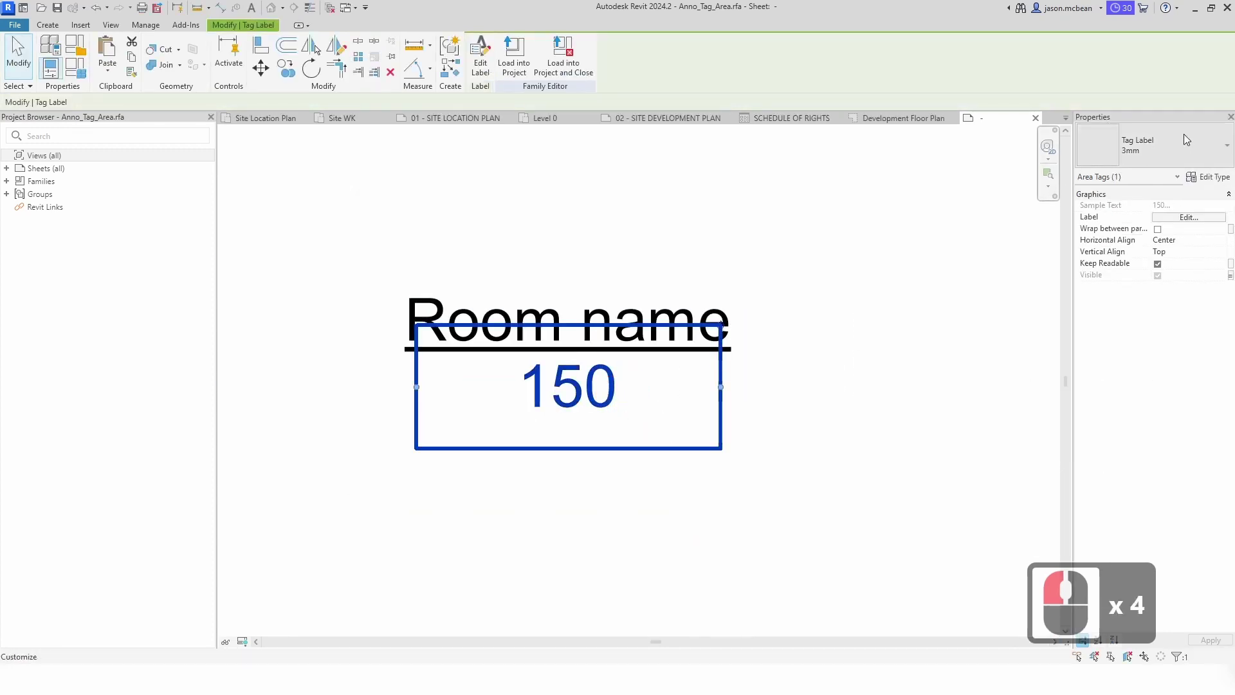
click(1214, 179)
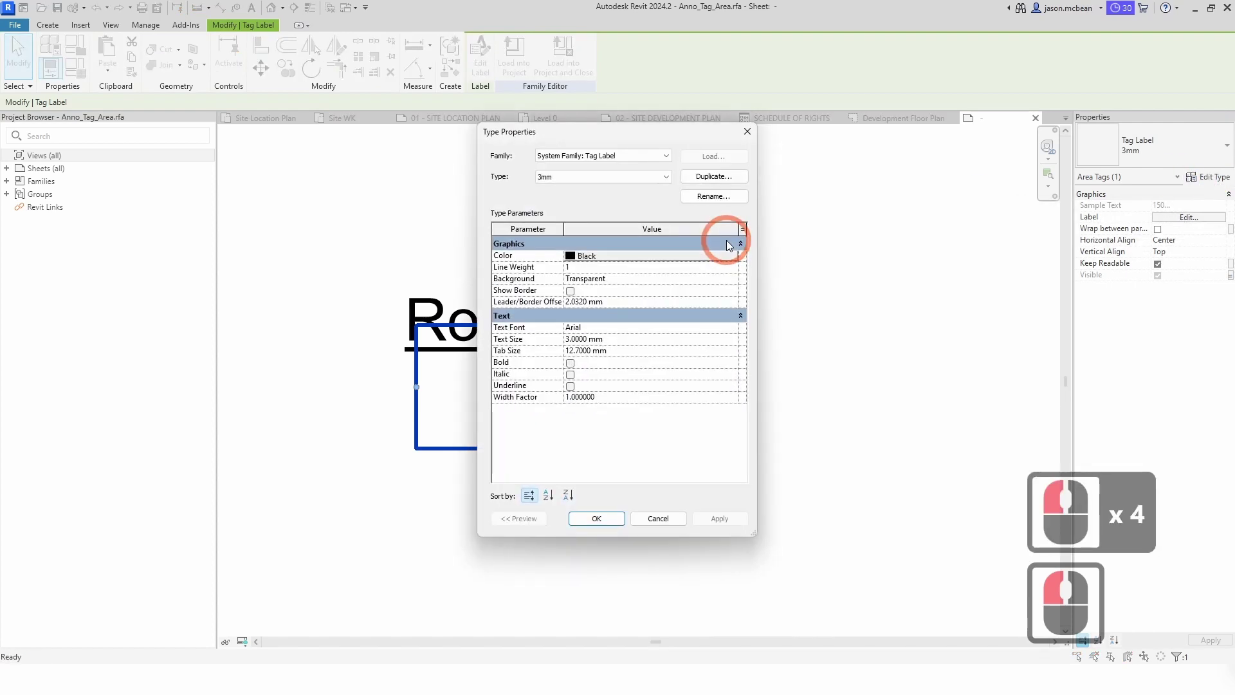
click(703, 197)
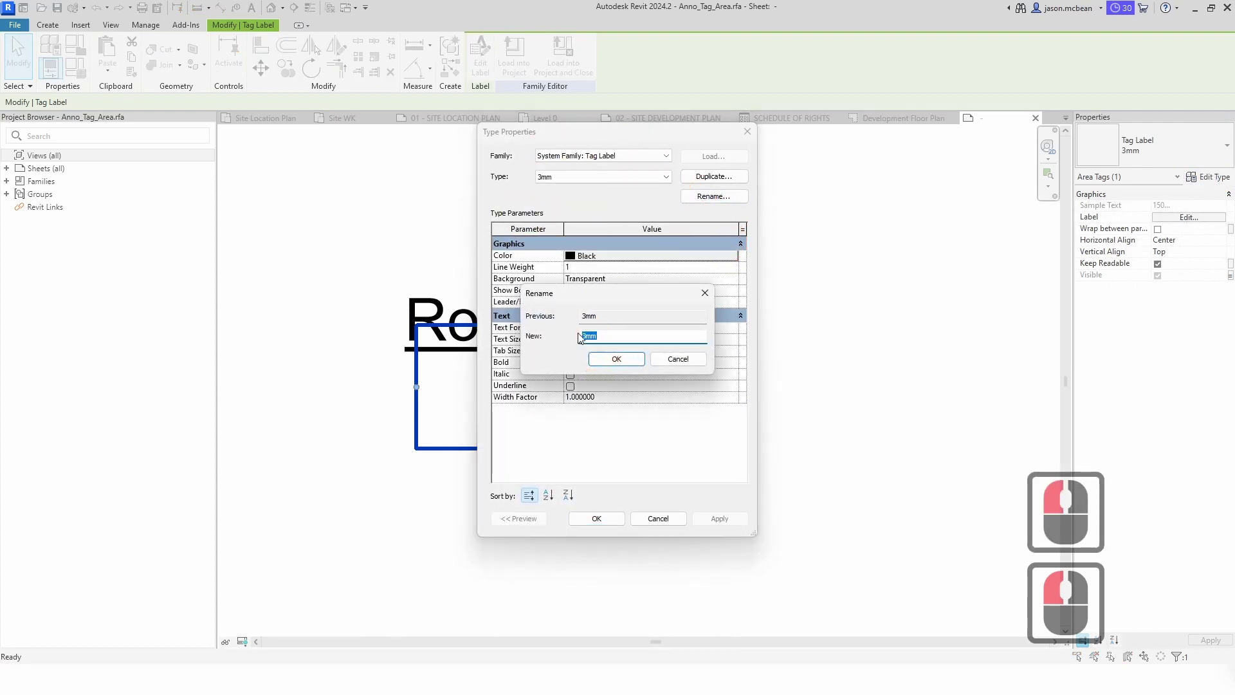
key(BackSpace)
text(2.5)
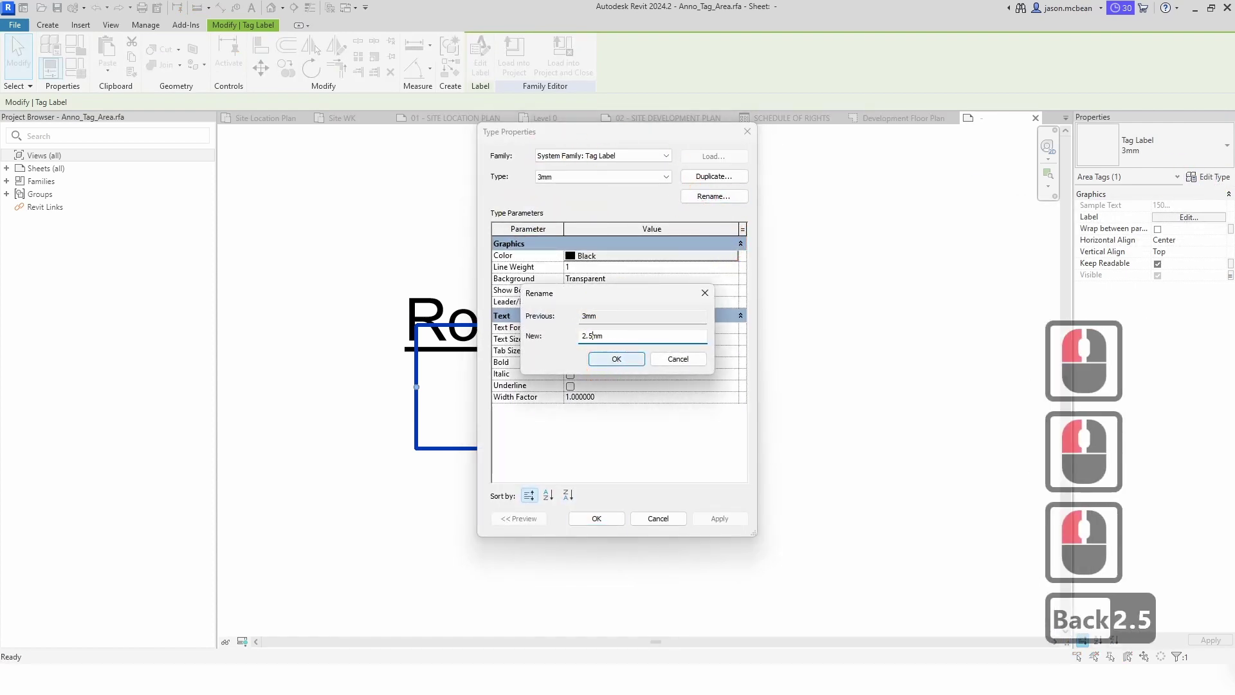
click(634, 357)
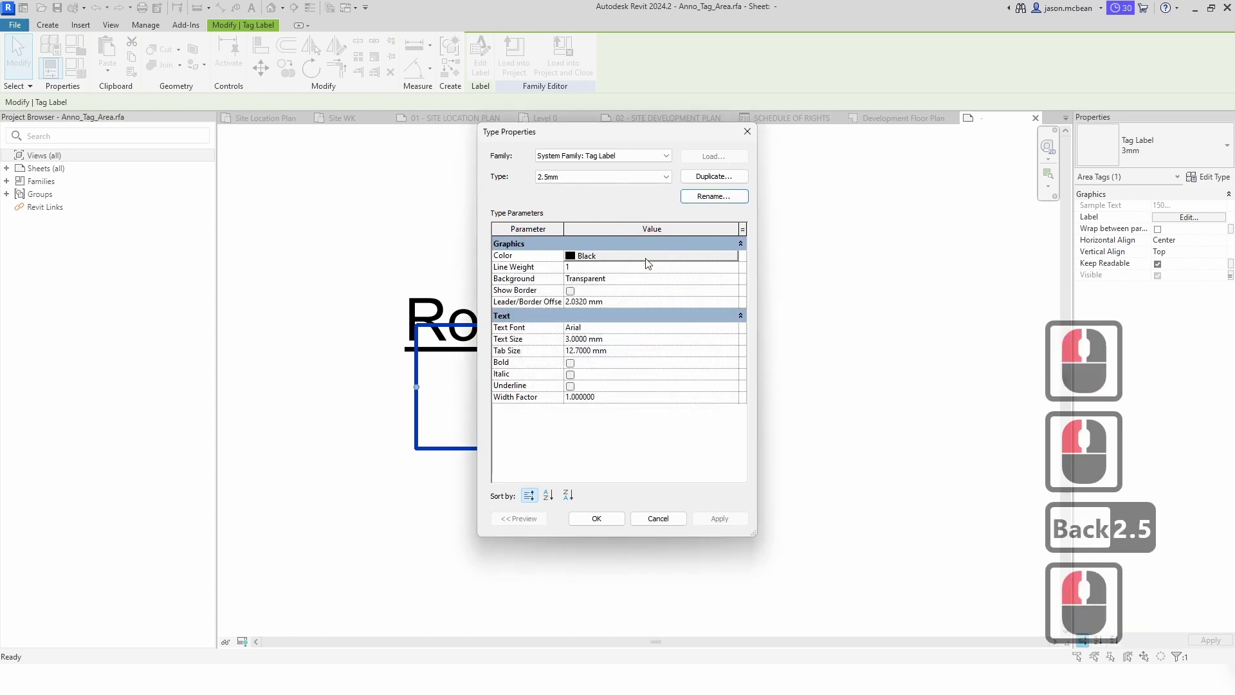
- Set the 2.5mm label type's width factor to 0.8 and its leader/border offset to 0.5 mm
click(624, 396)
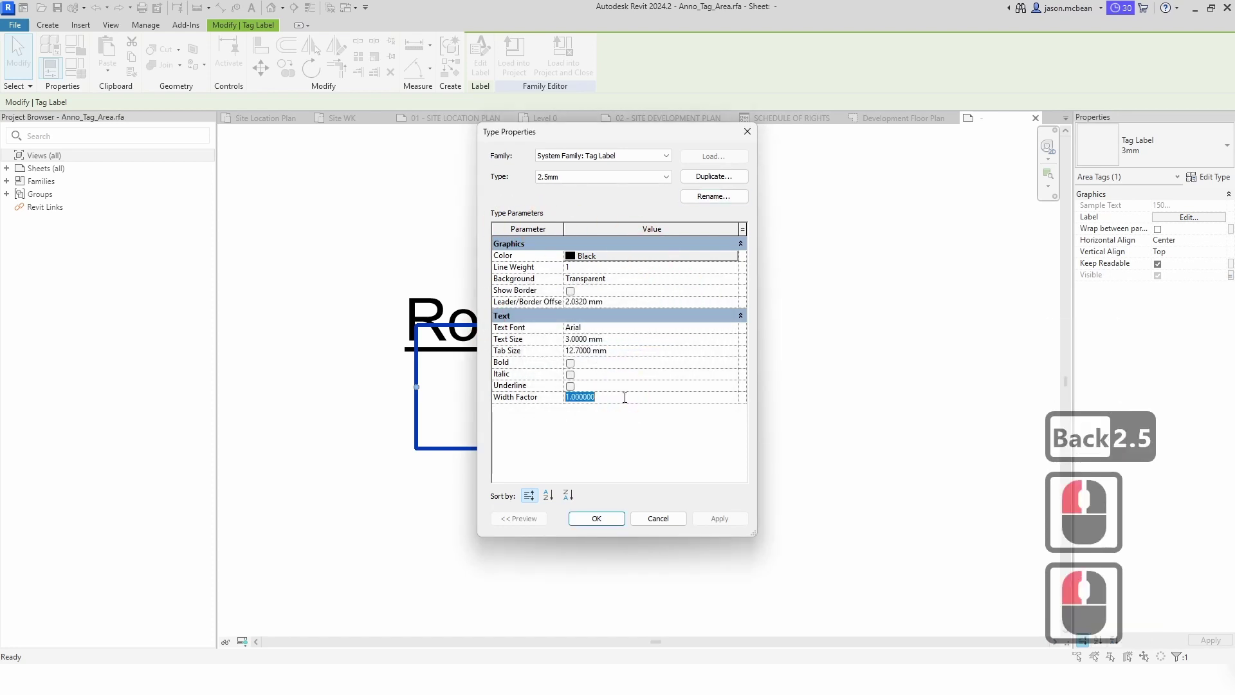
text(.8)
key(Return)
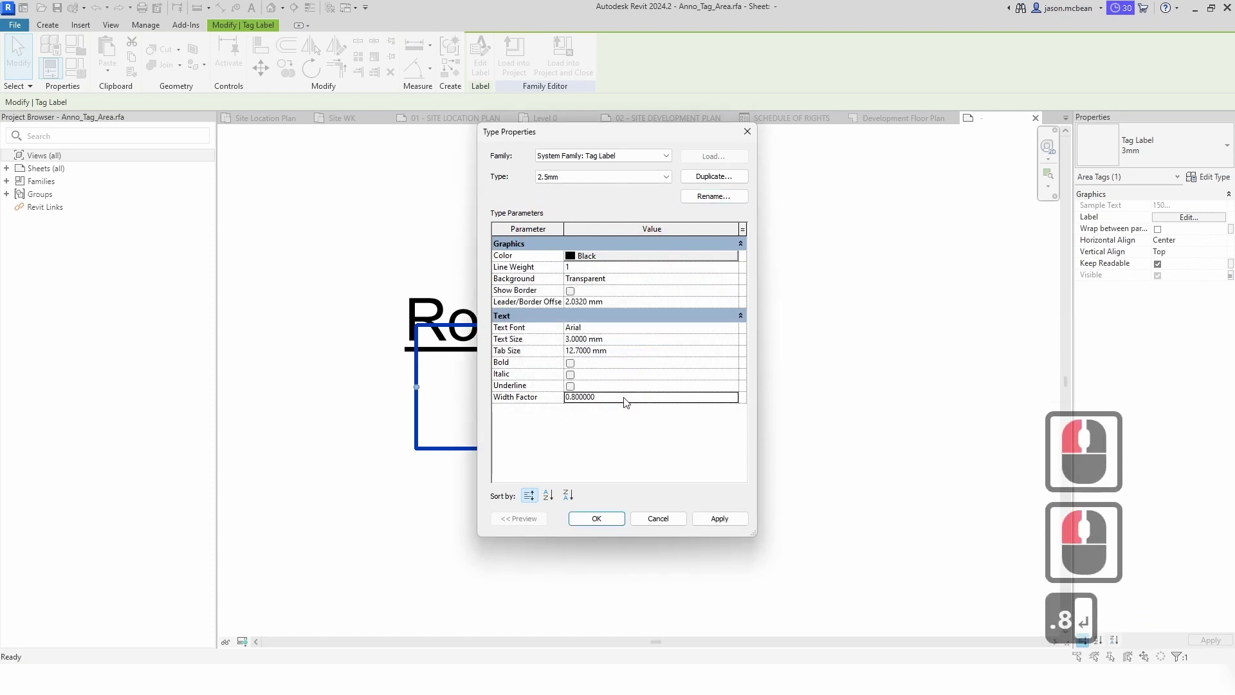
click(658, 301)
text(.5)
key(Return)
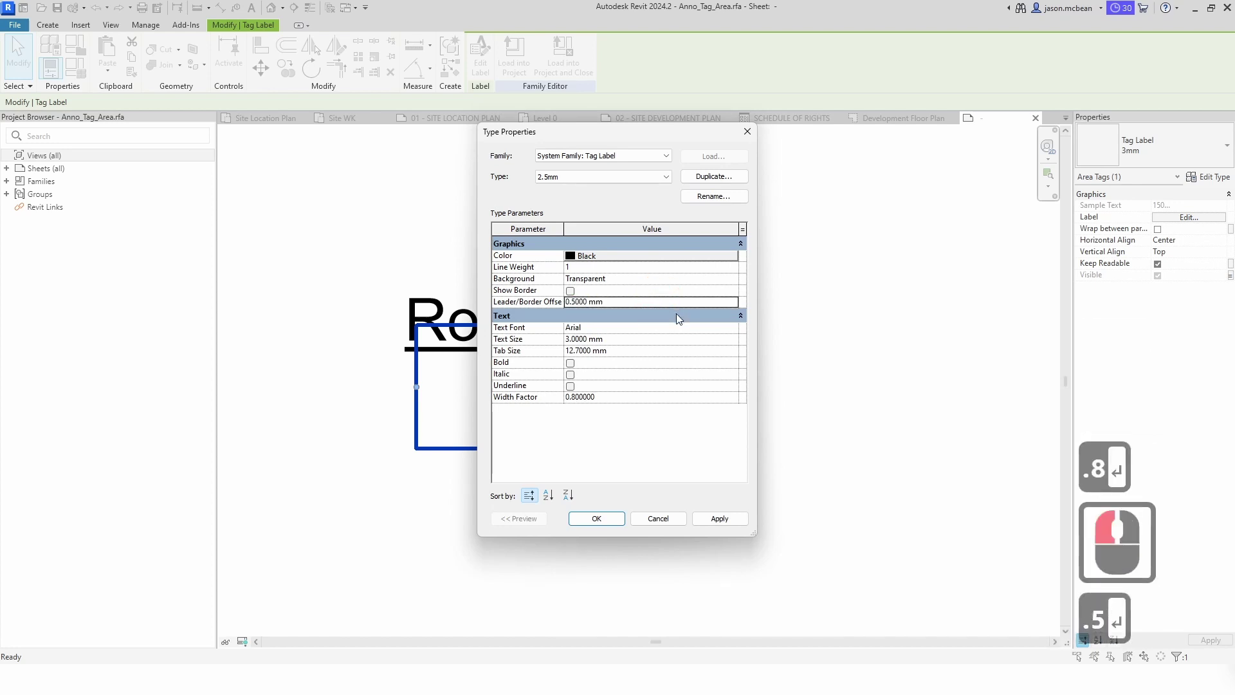
- Set the 2.5mm label type's font to Century Gothic and text size to 2.5 mm, and apply the type changes
click(640, 327)
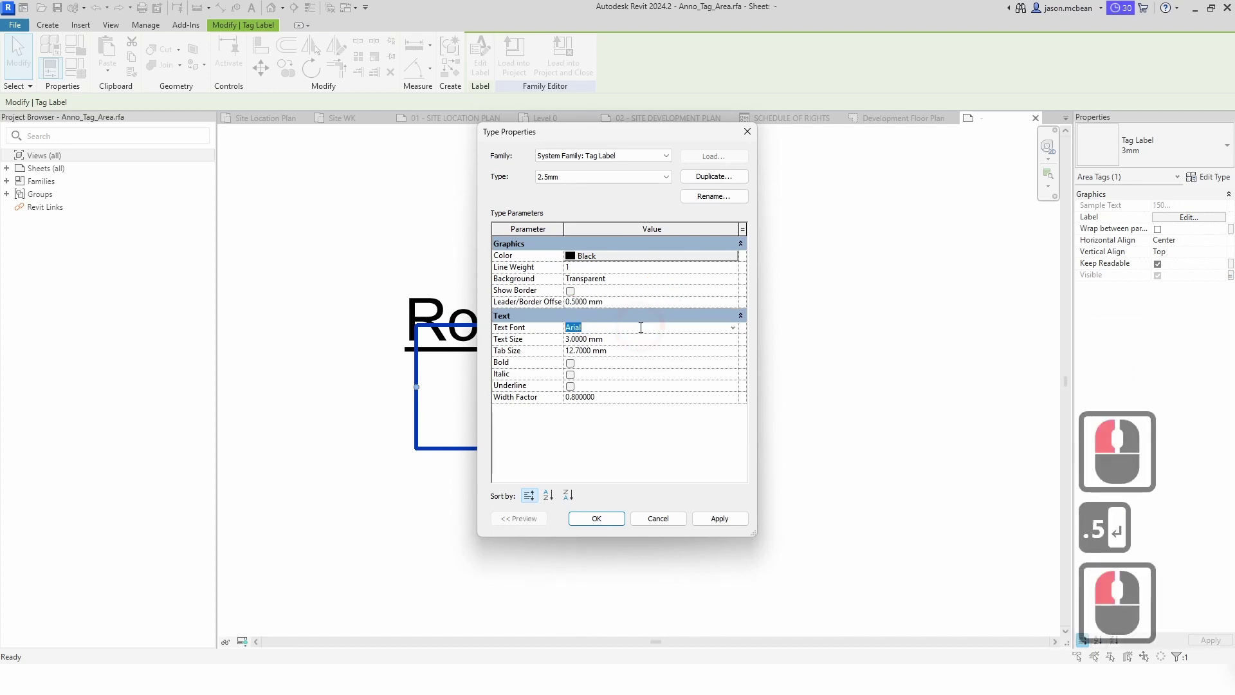
text(ce)
click(587, 369)
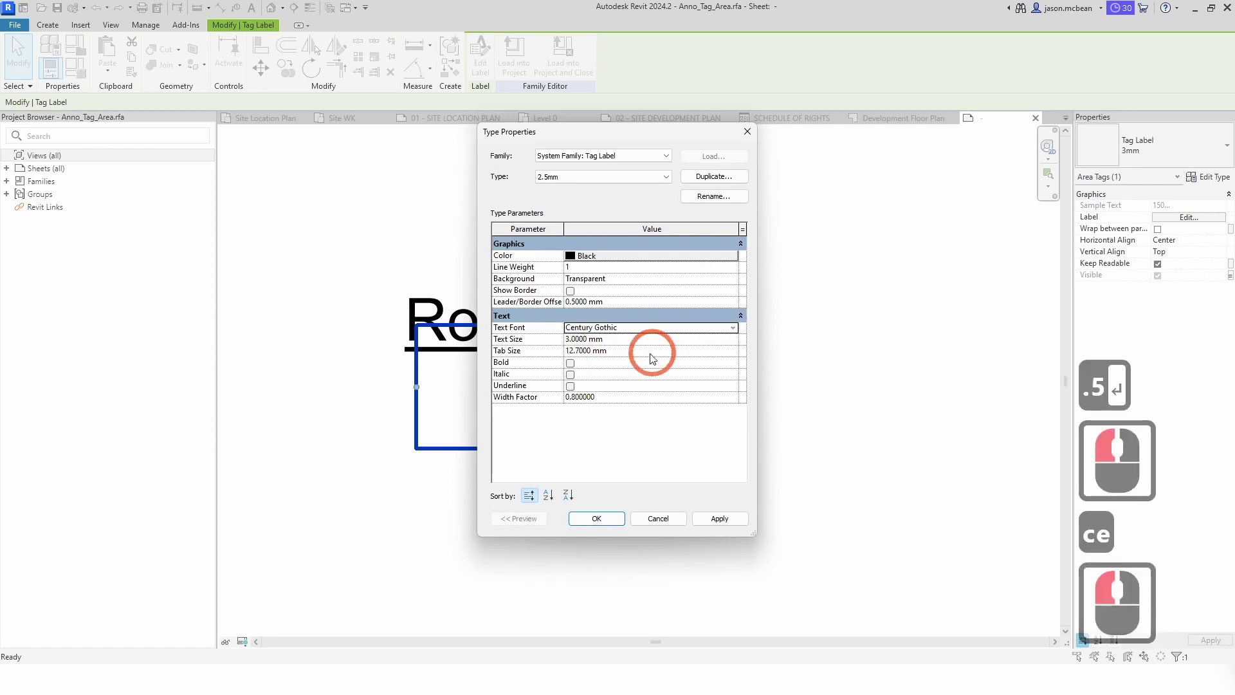
click(630, 339)
text(2.5)
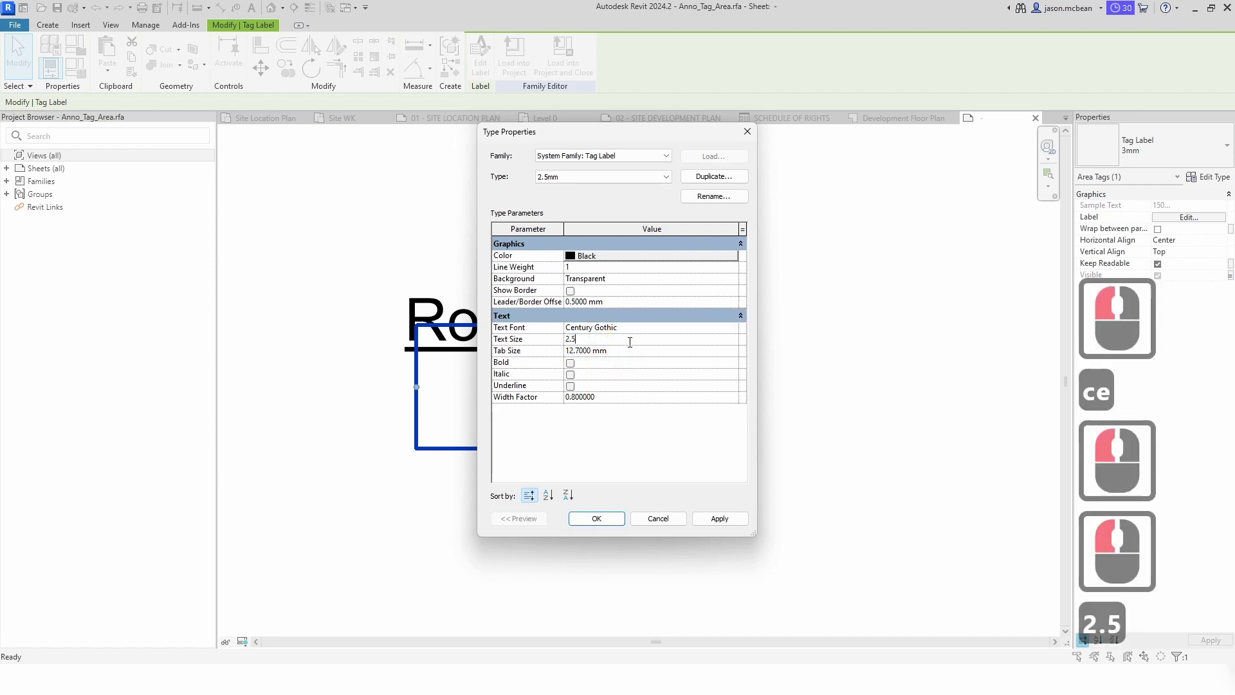
click(710, 515)
click(595, 518)
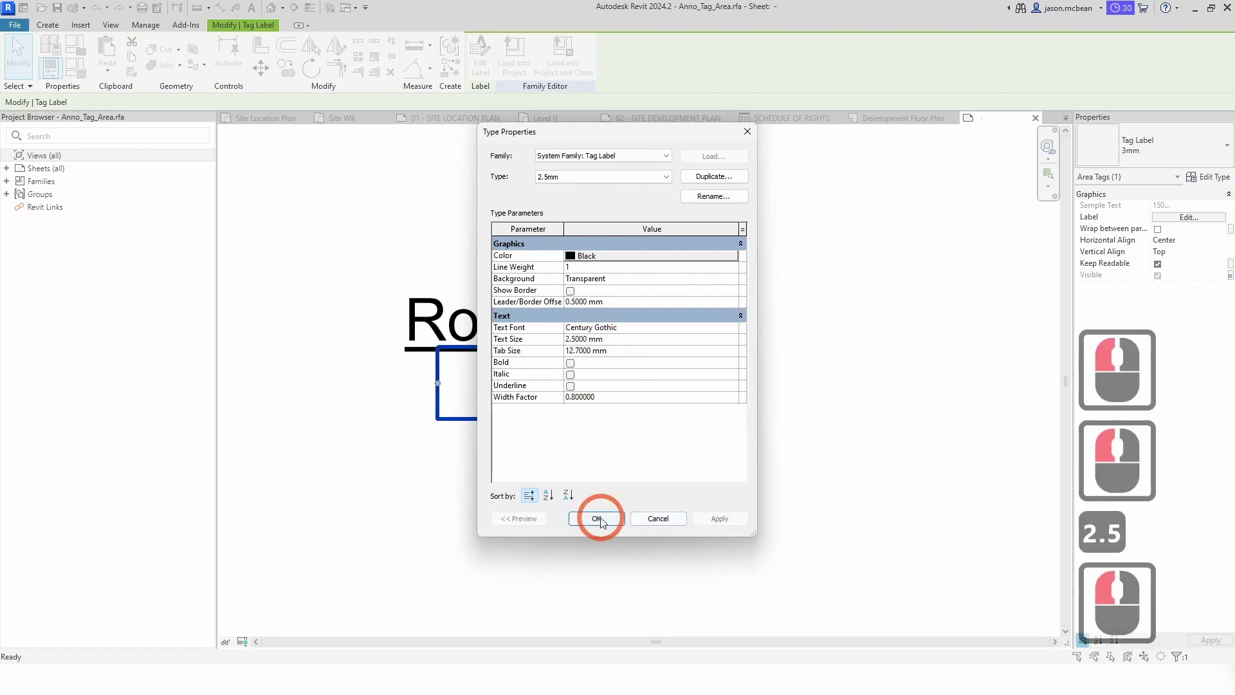
click(702, 493)
- Add the suffix m² to the Area parameter of the area value label and deselect the label
click(582, 384)
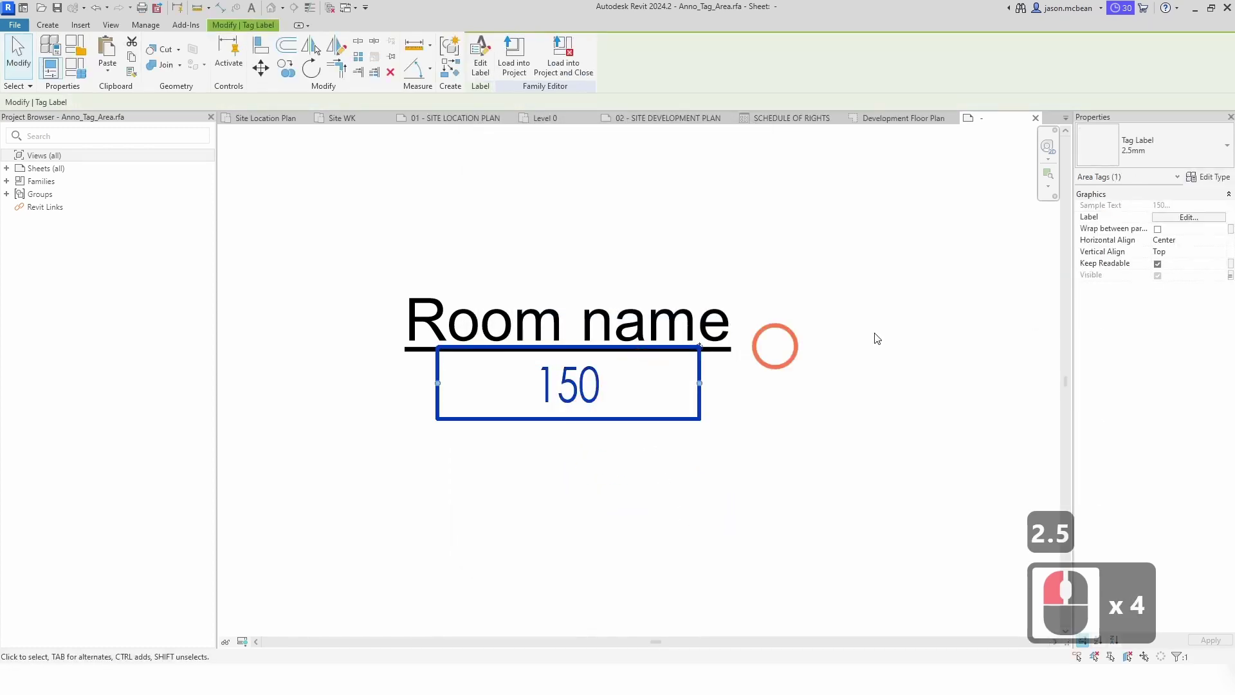
click(1191, 218)
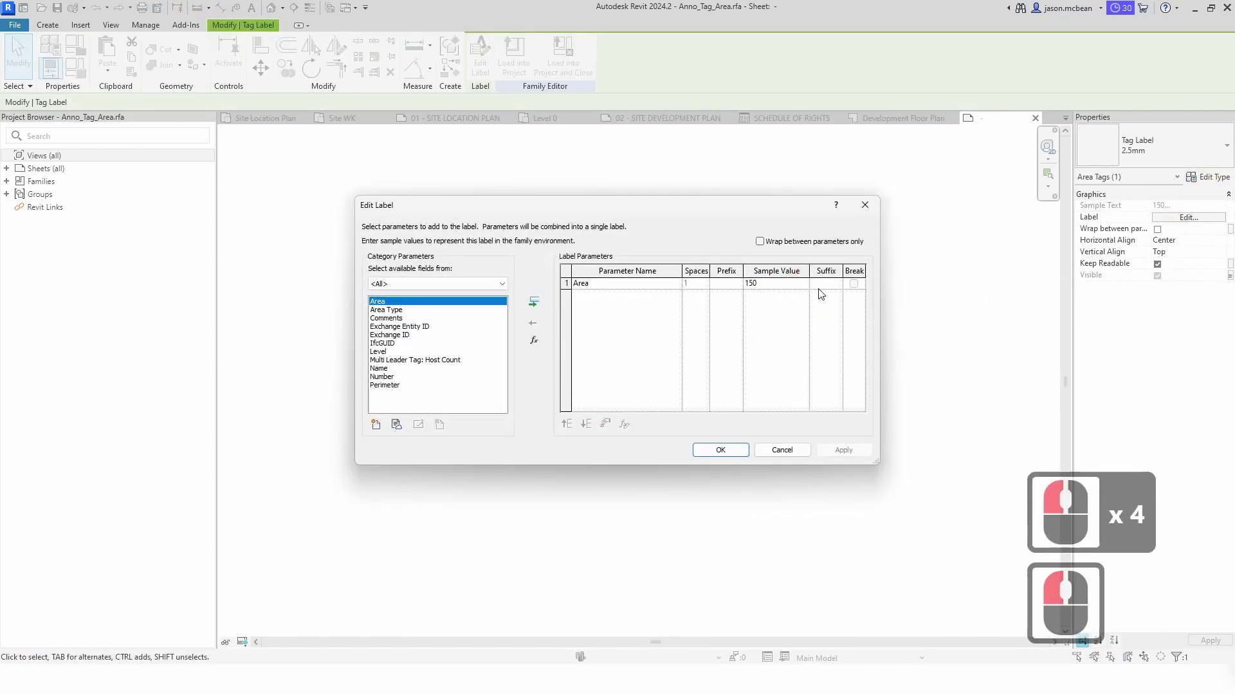
click(808, 288)
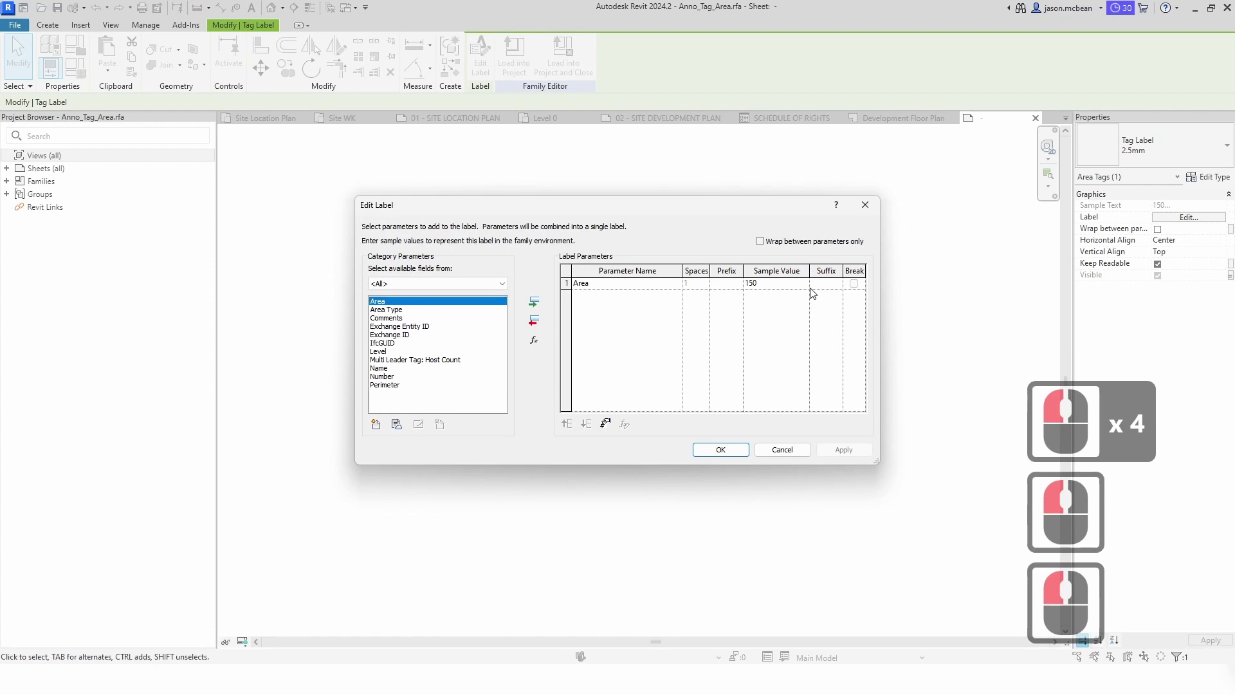
text(m)
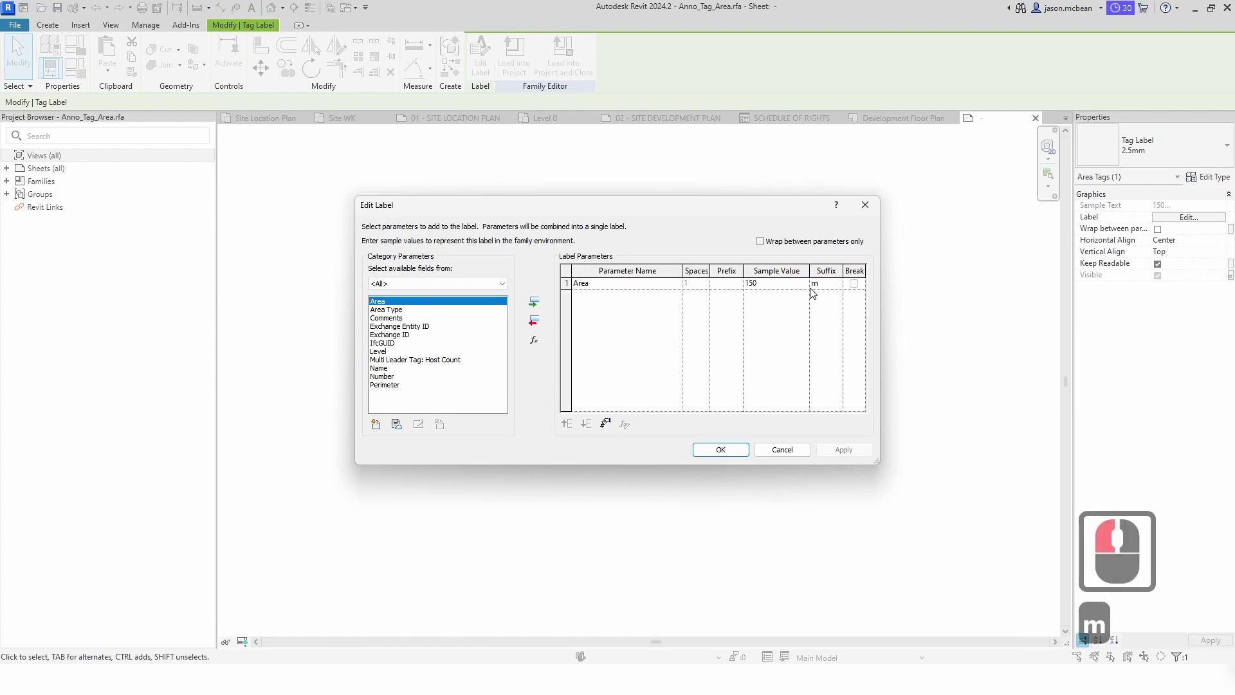
key(alt+0)
key(alt+1)
key(alt+7)
key(alt+8)
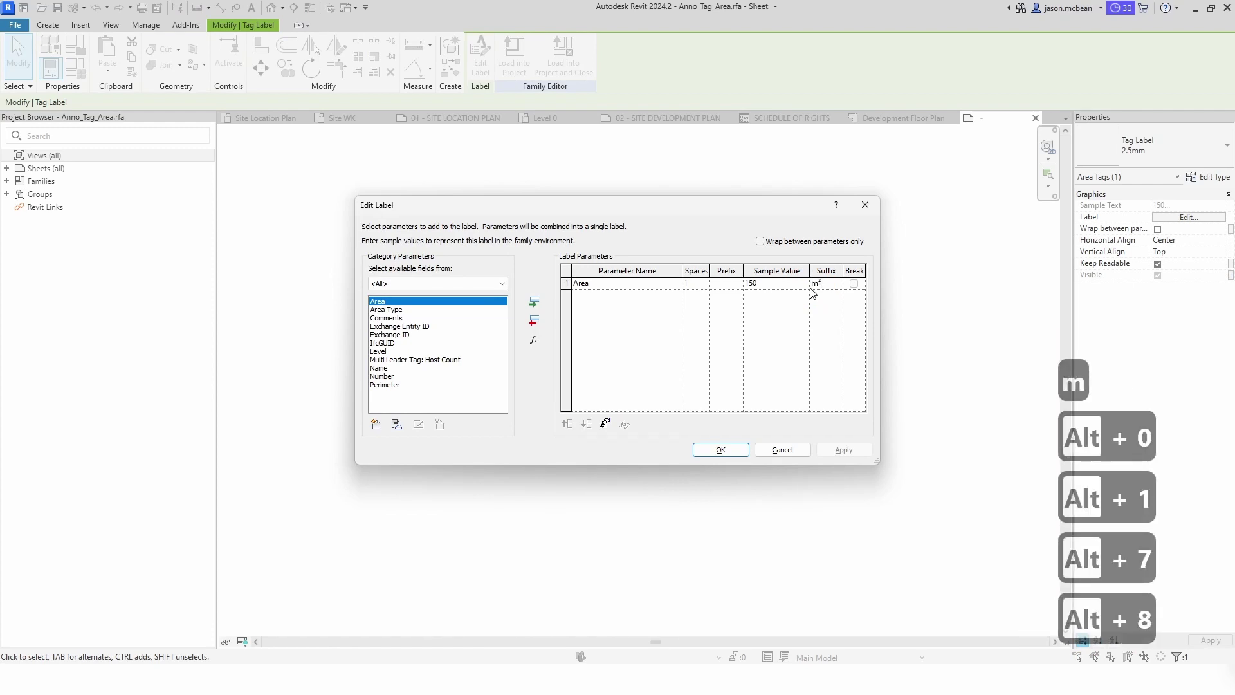
click(720, 450)
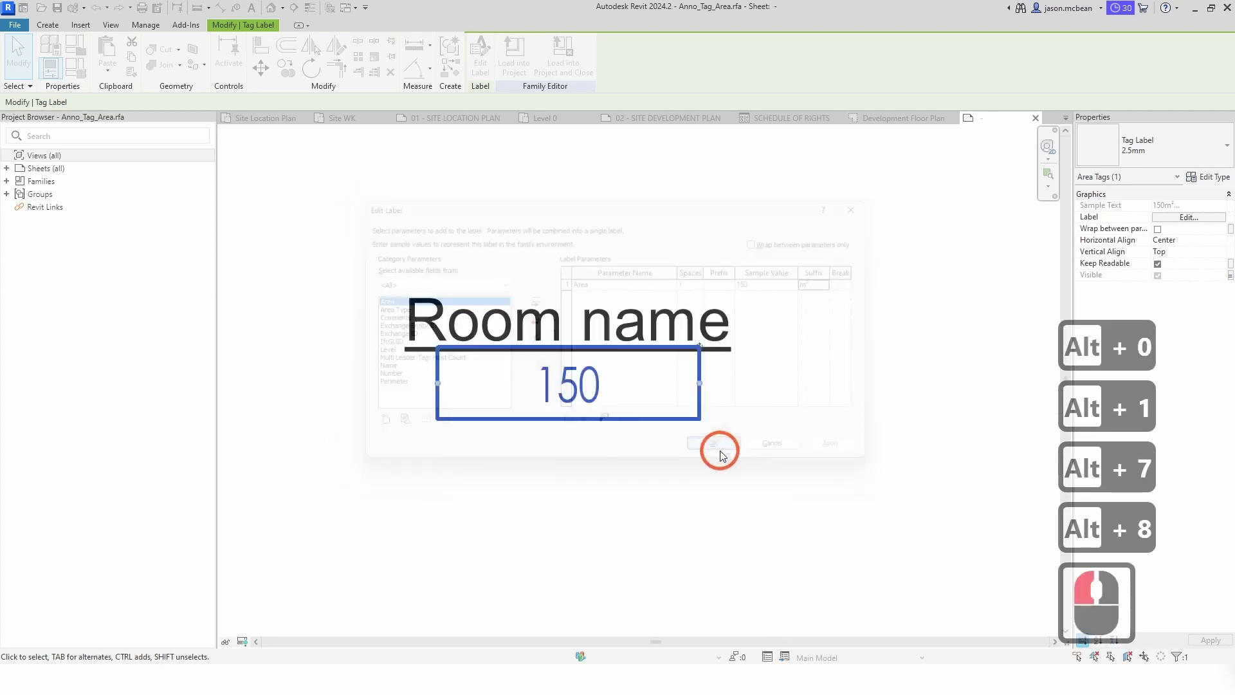
click(807, 525)
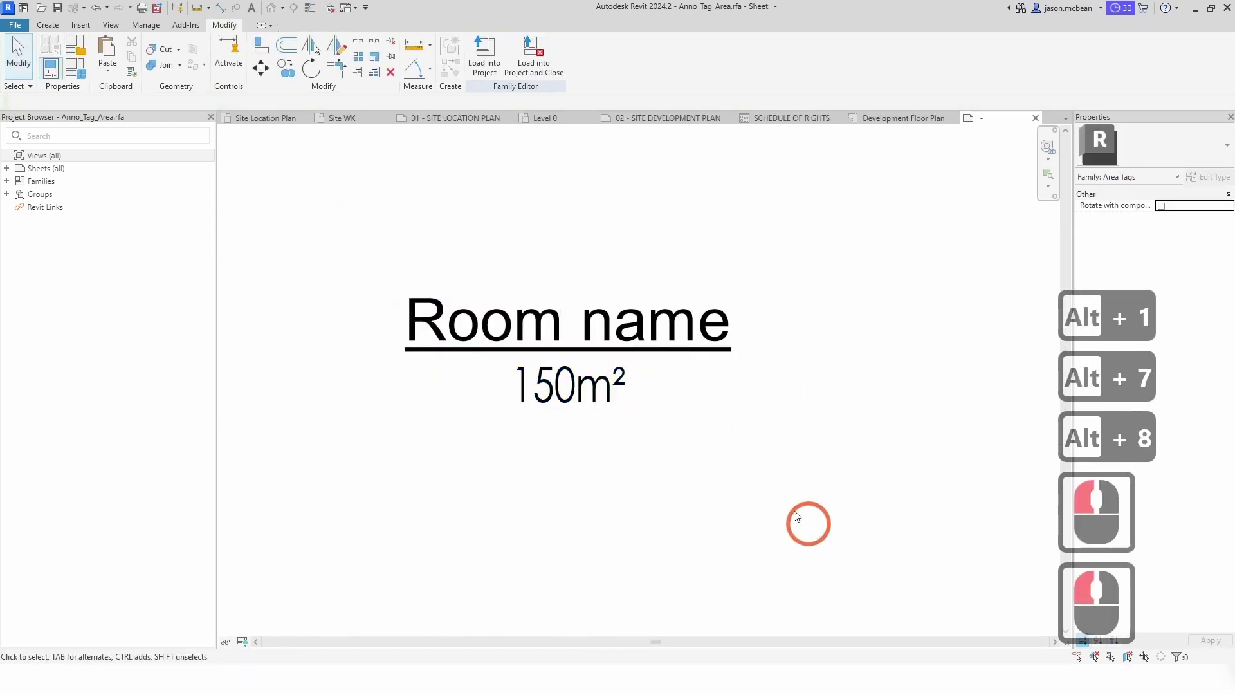
- Switch the room name label to the 3mm Bold type and rename that type 3.5mm Bold
click(670, 315)
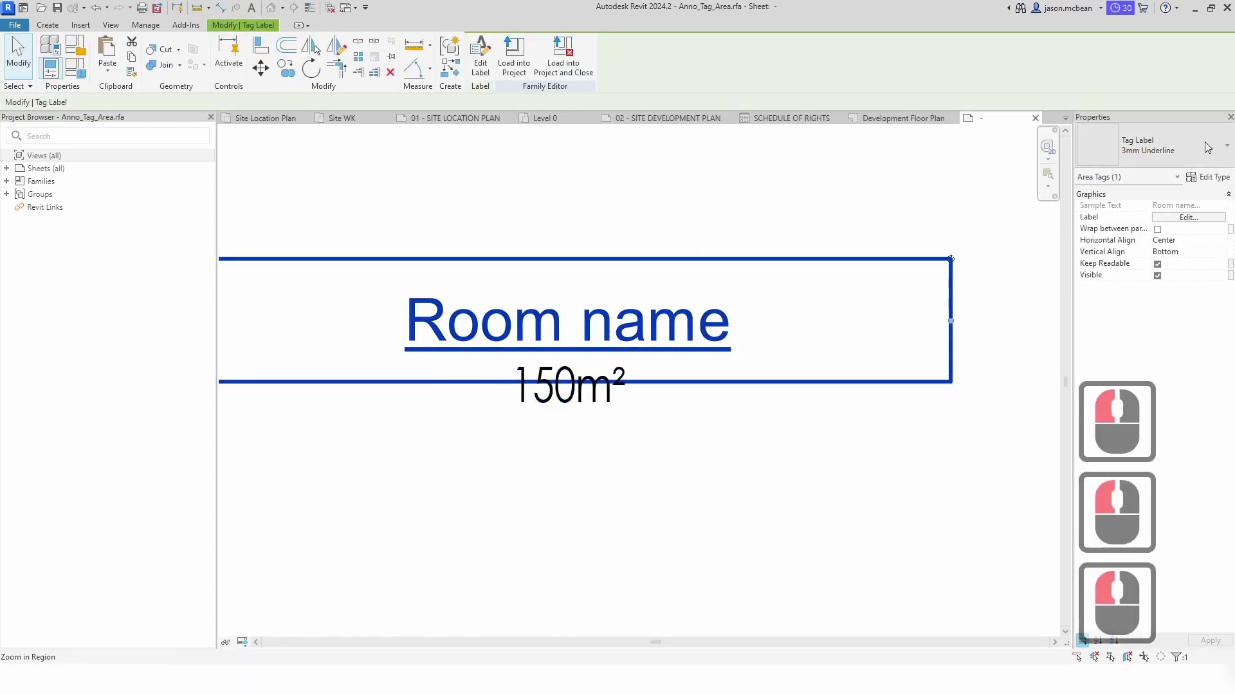
click(1197, 219)
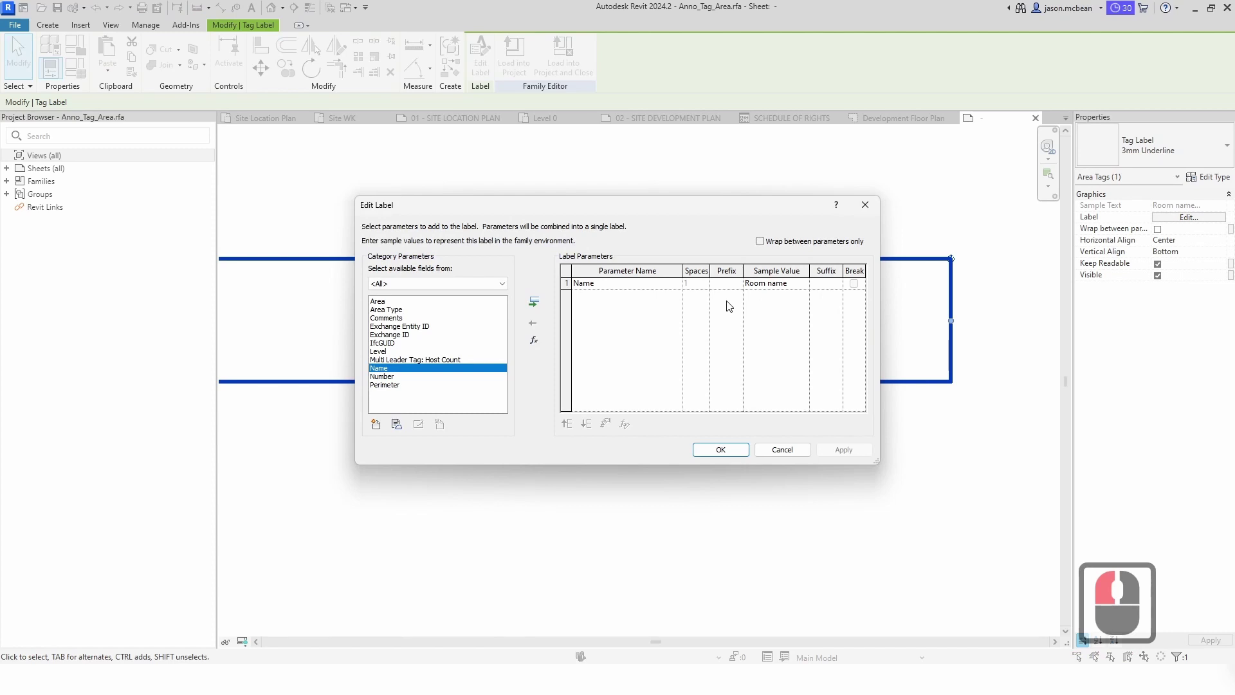
click(744, 455)
click(1209, 177)
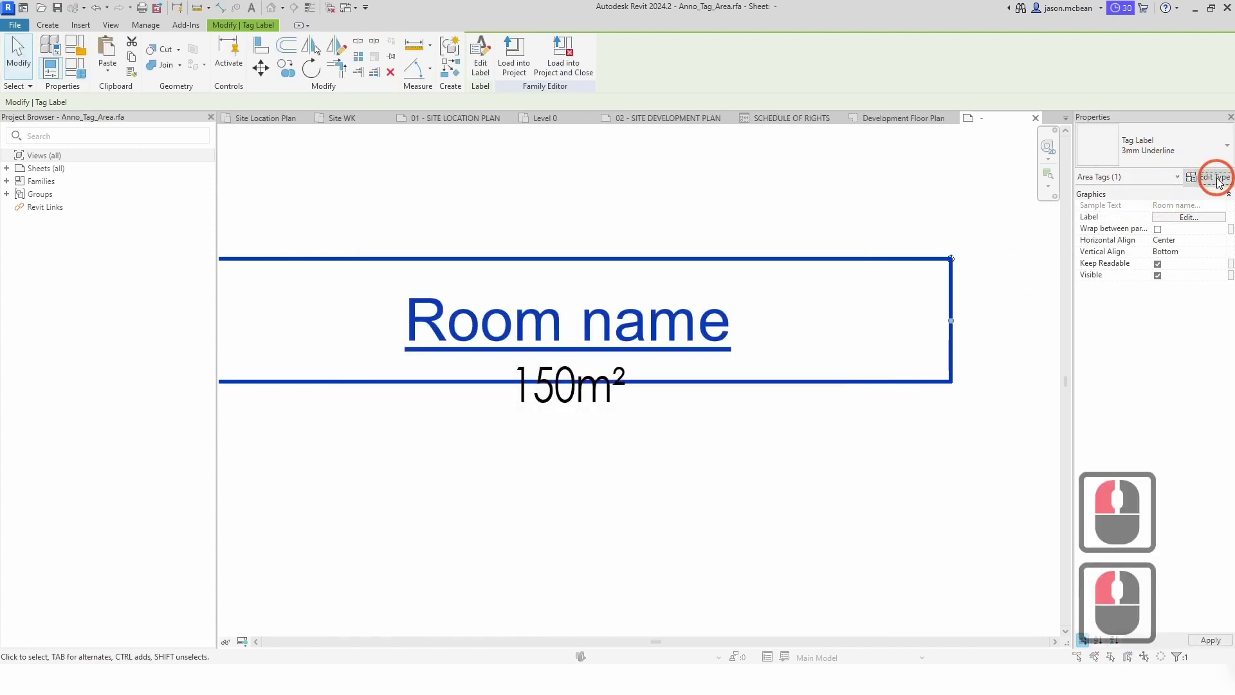
click(622, 179)
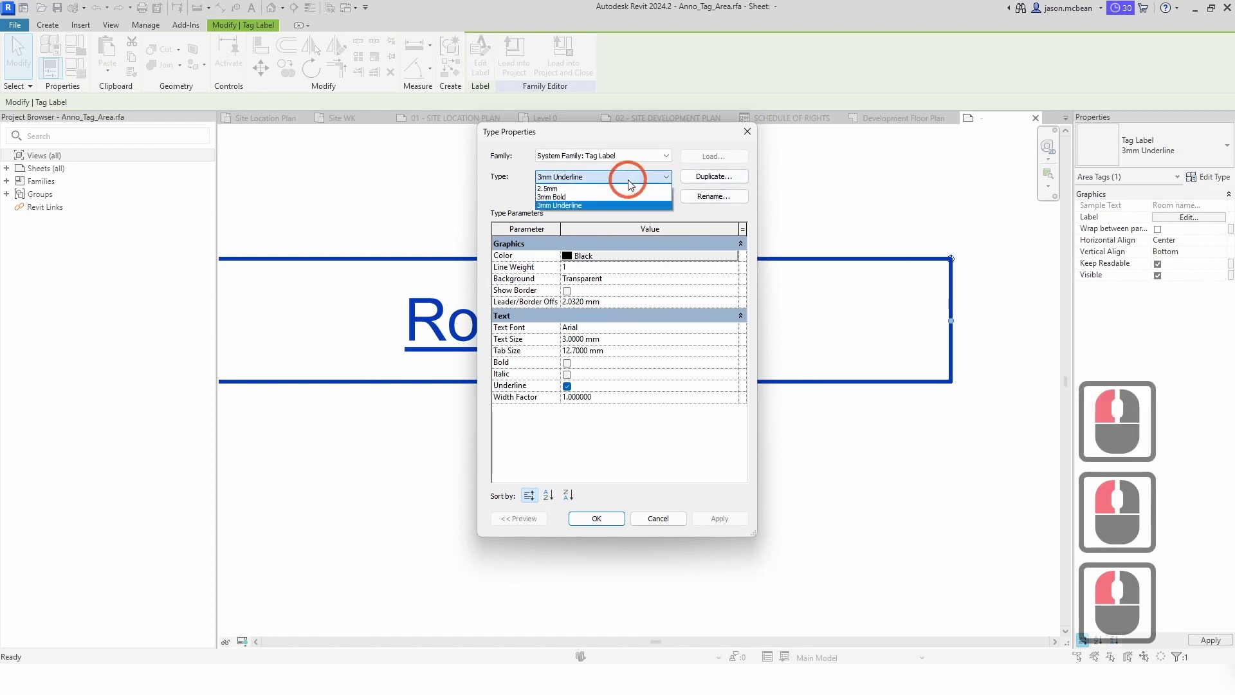
click(620, 194)
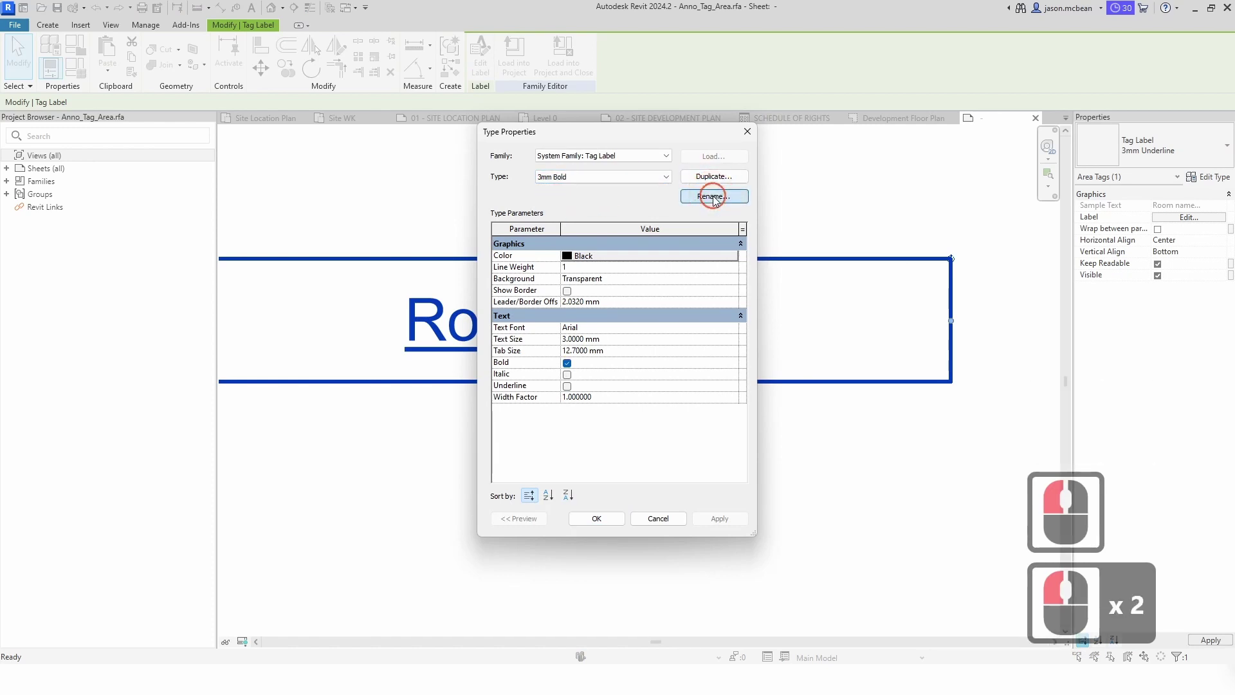
click(714, 196)
key(Left)
key(Left)
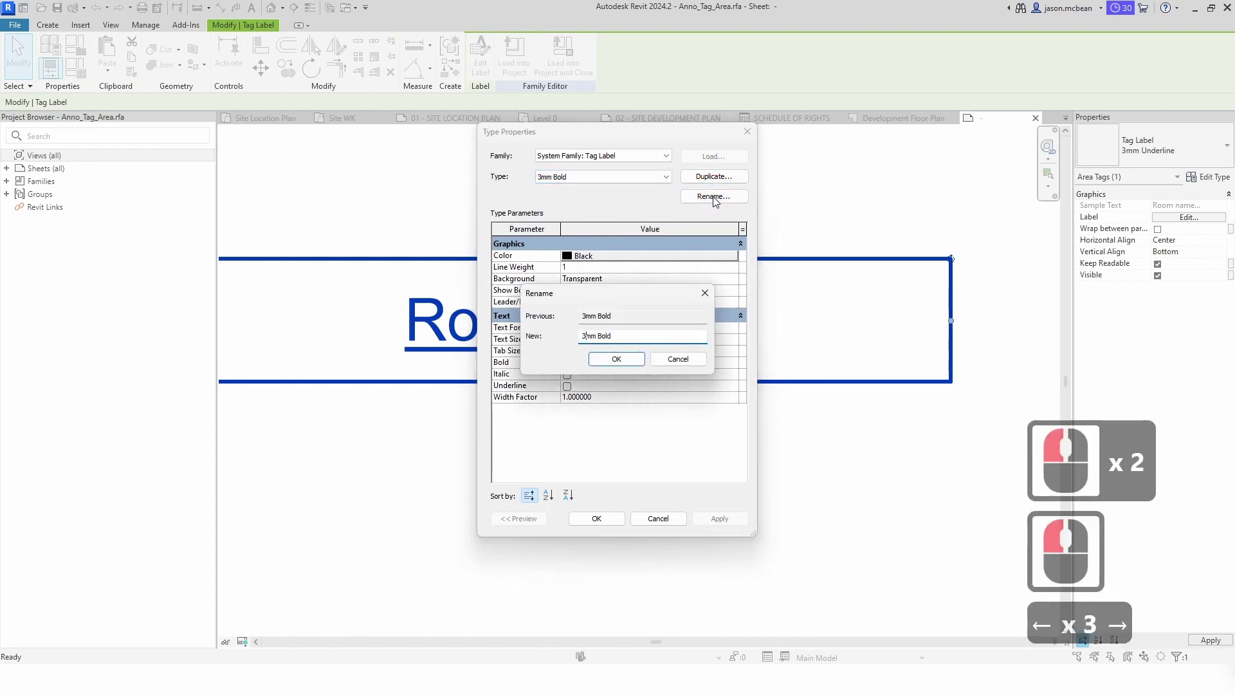
text(.5)
key(Return)
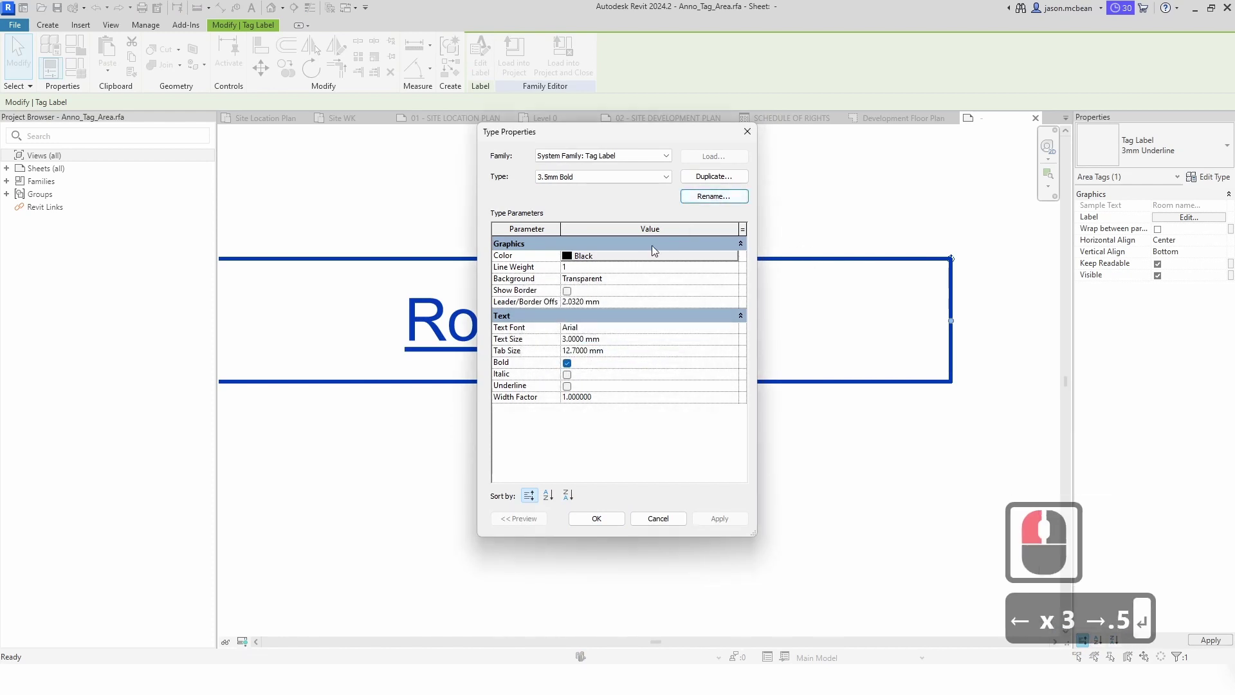
- Set the 3.5mm Bold label type's leader/border offset to 0.5 mm and its width factor to 0.8
click(660, 302)
text(.5)
key(Return)
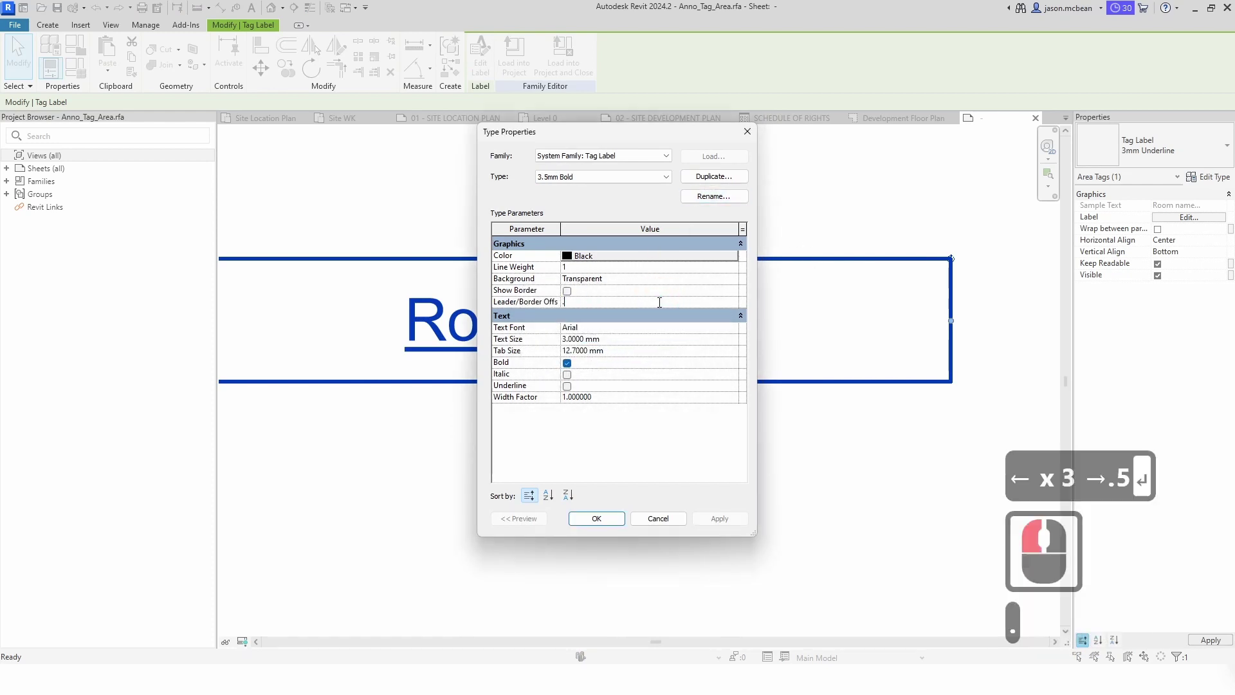
click(635, 396)
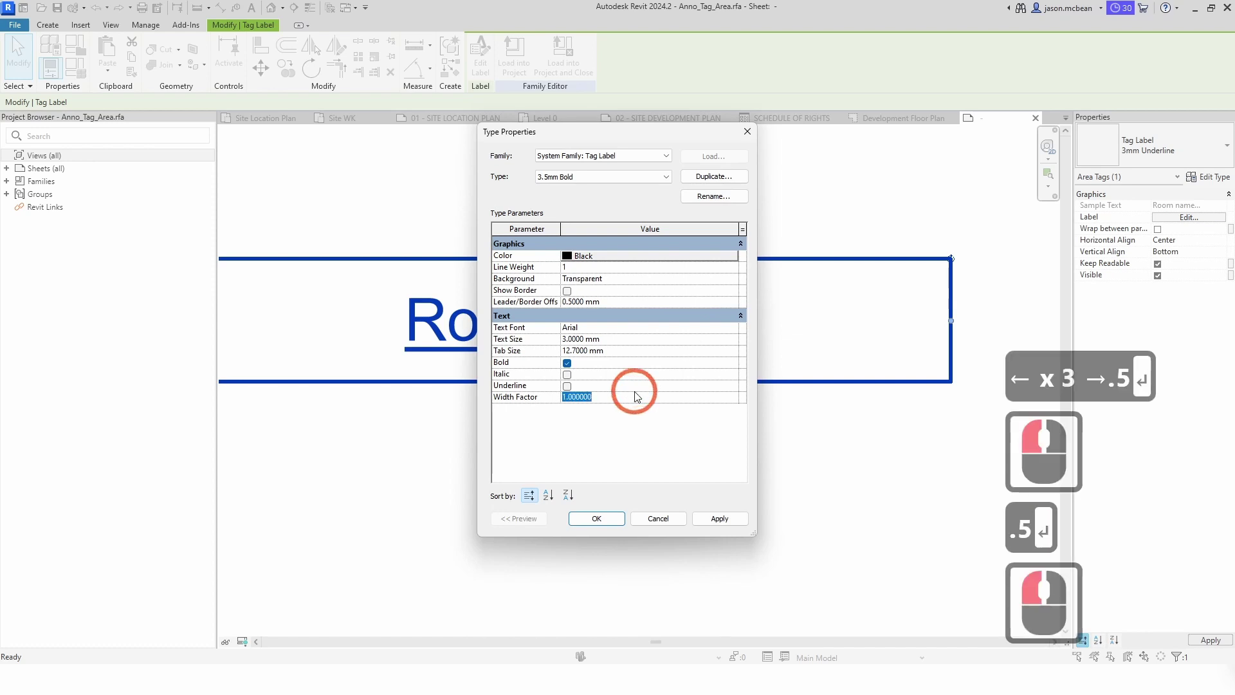
key(BackSpace)
text(.8)
key(Return)
- Set the 3.5mm Bold type's text size to 3.5 mm and font to Century Gothic, and apply the type changes
click(645, 343)
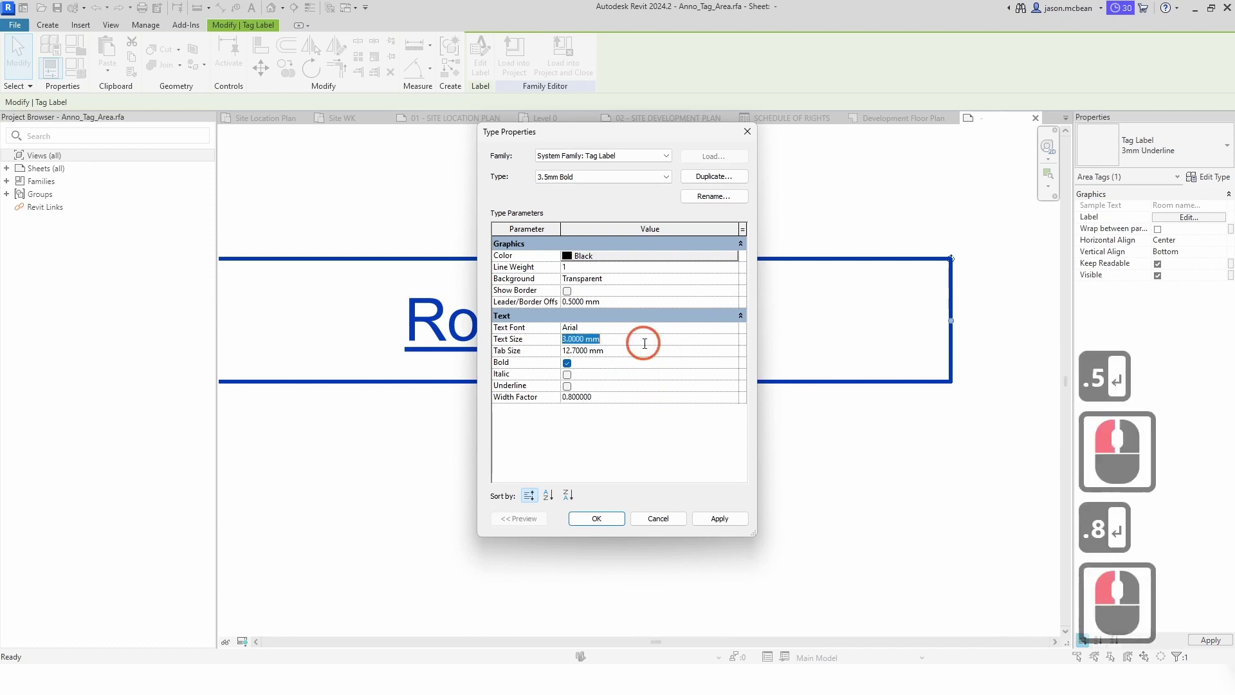
text(3.5)
key(Return)
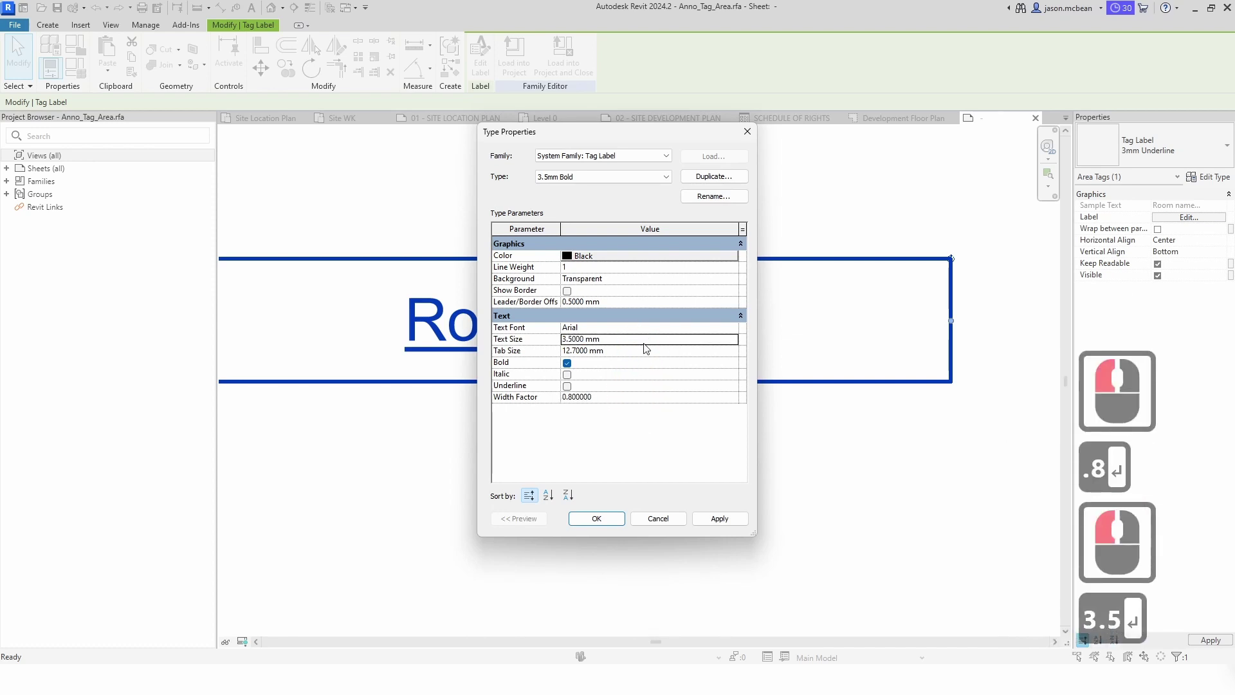
click(639, 318)
click(640, 319)
click(635, 327)
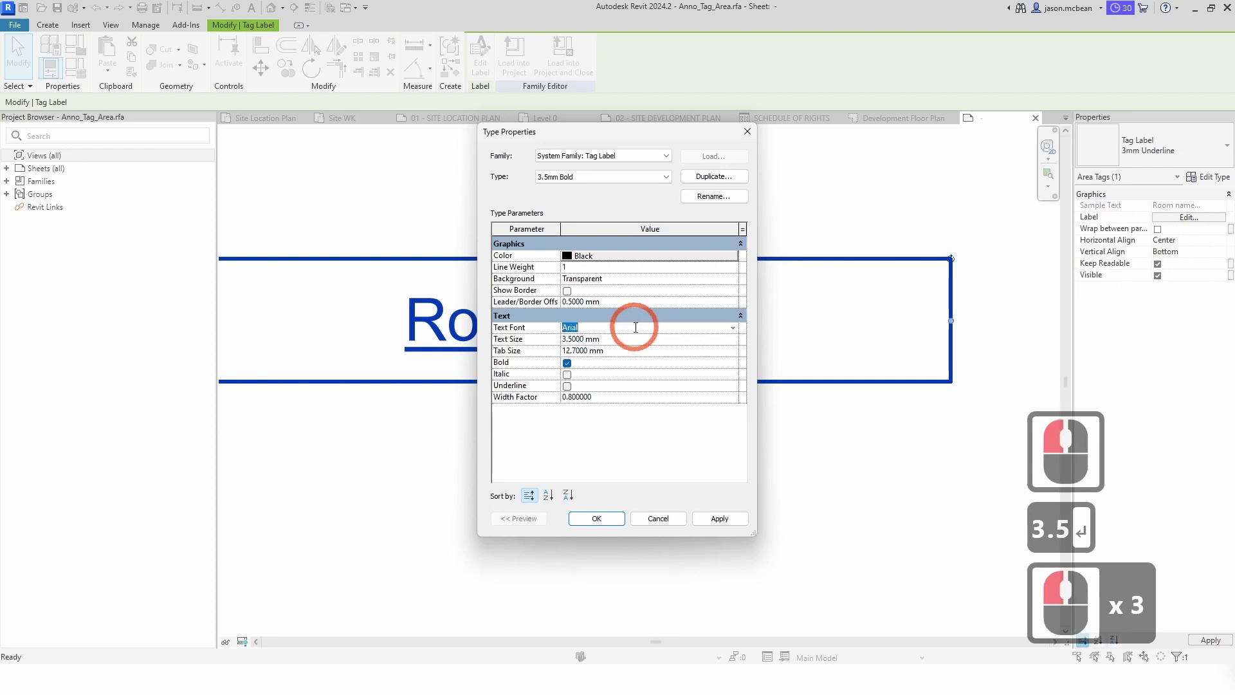
text(ce)
click(603, 368)
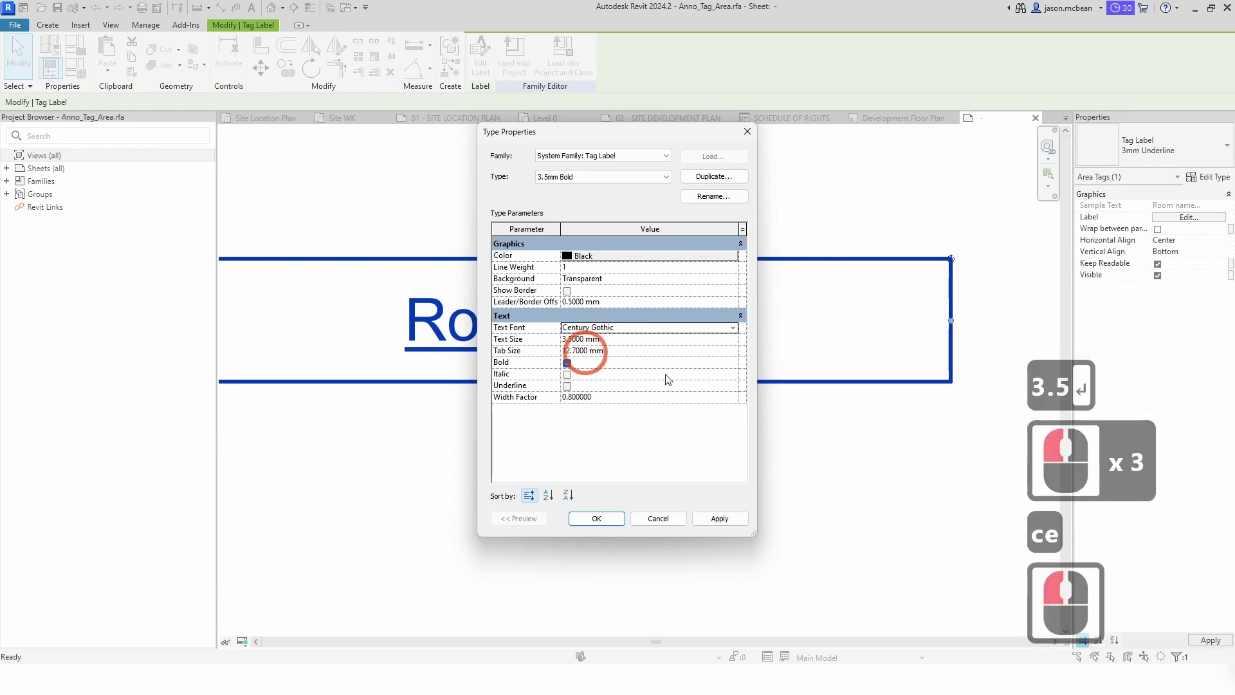
click(727, 521)
click(612, 519)
click(810, 508)
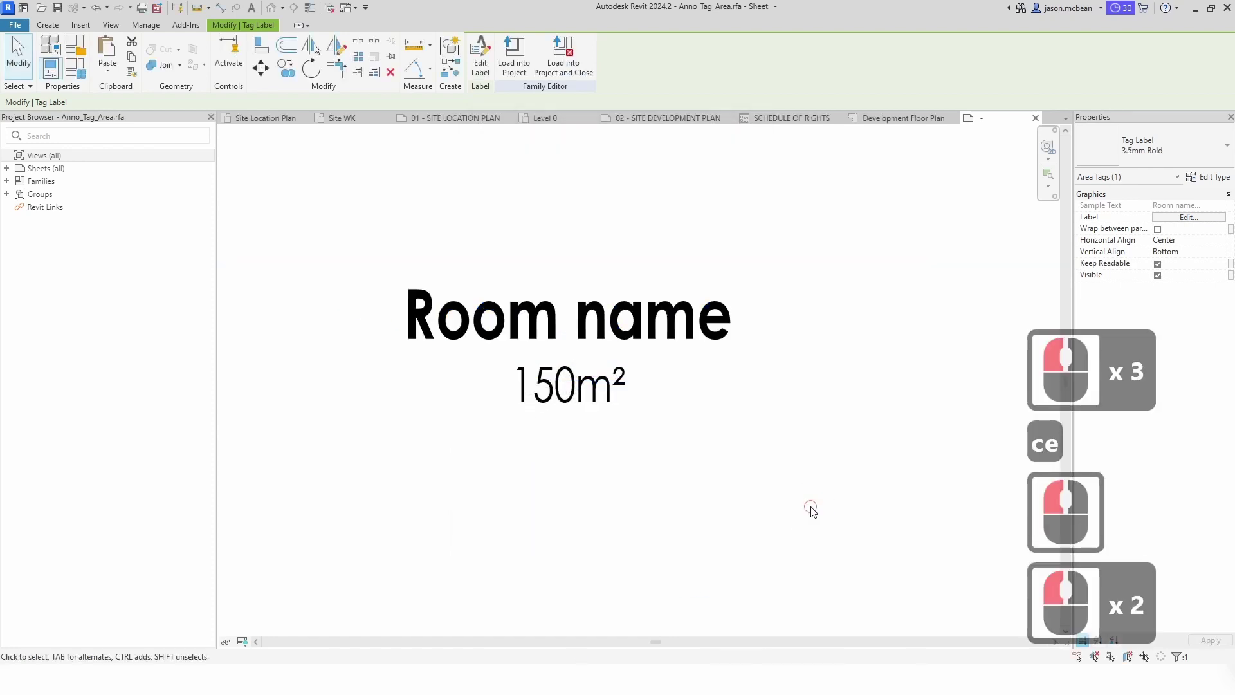
- Load the edited area tag family into the site project, overwriting the existing version, and dismiss the save reminder
drag(645, 317, 668, 447)
scroll(668, 445, down, 1)
scroll(646, 455, down, 5)
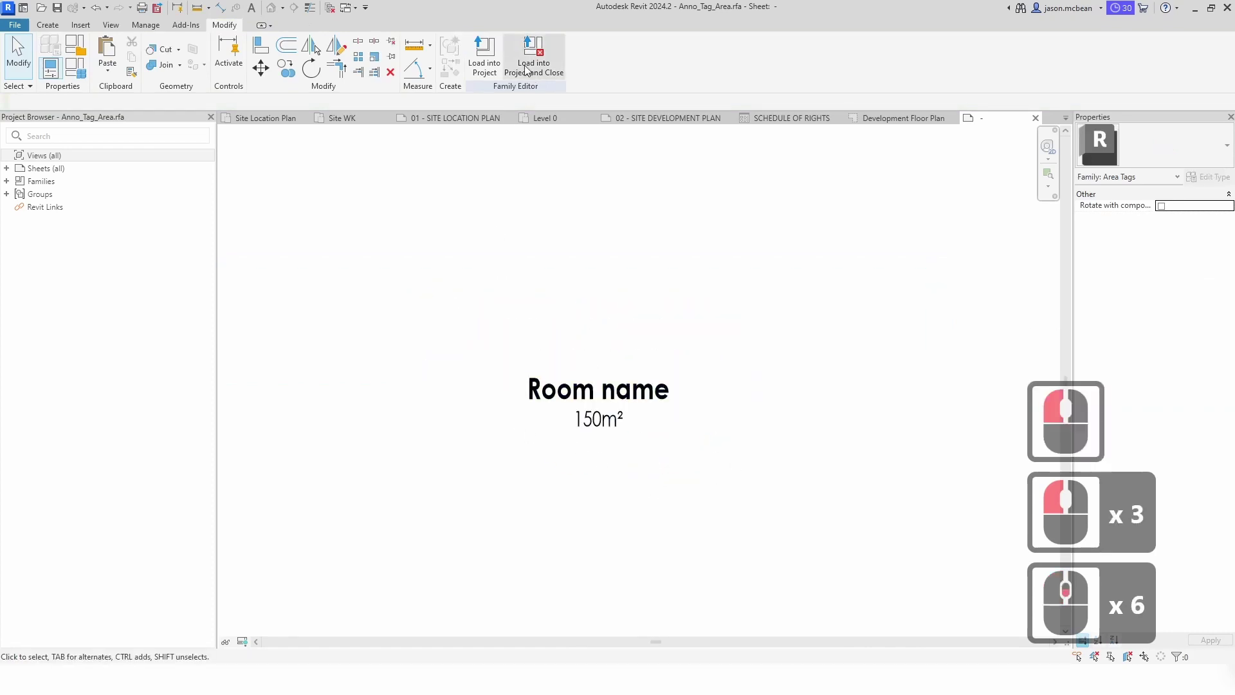
click(484, 63)
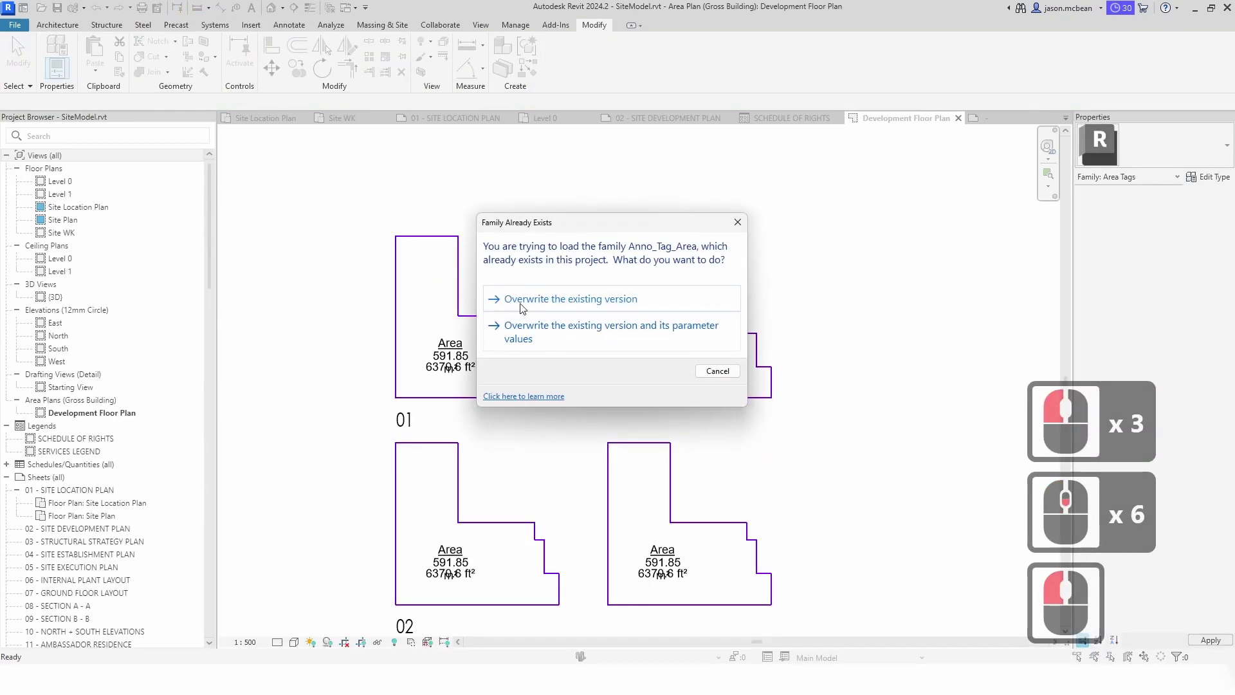
click(487, 290)
scroll(663, 358, down, 4)
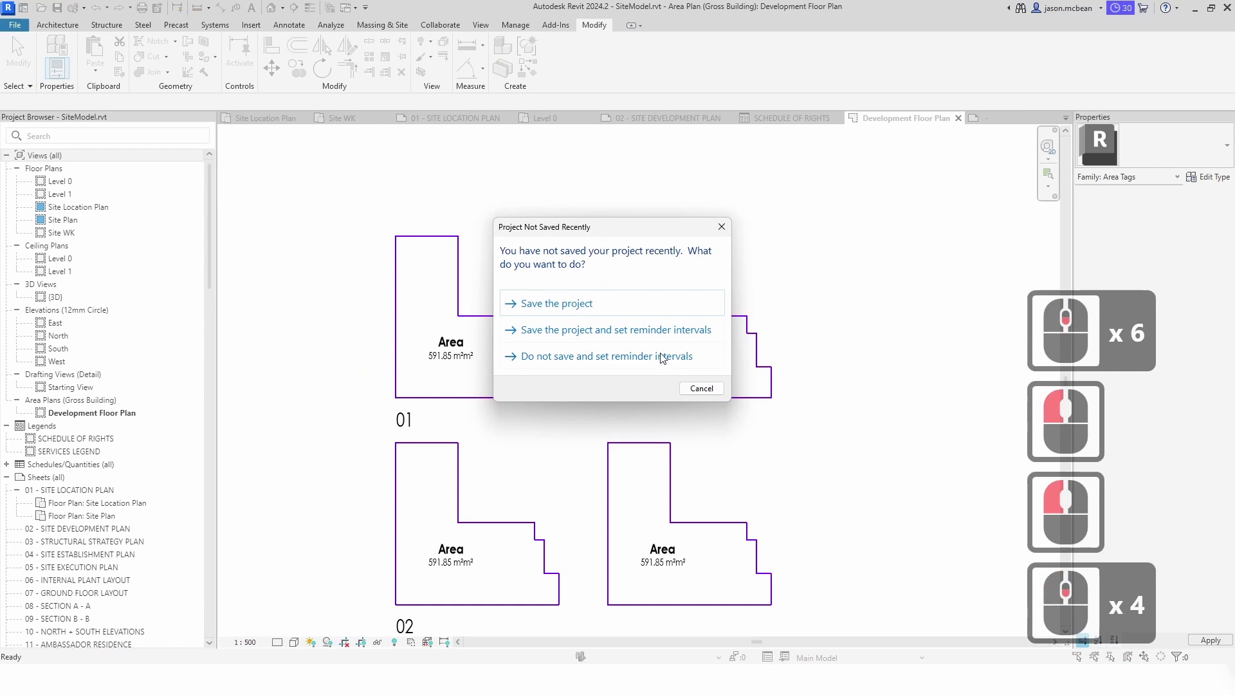
click(693, 388)
scroll(692, 306, down, 5)
key(Escape)
- Examine the area value and unit text of the reloaded tags on the Development Floor Plan outlines
middle_drag(722, 436, 655, 322)
scroll(543, 539, up, 6)
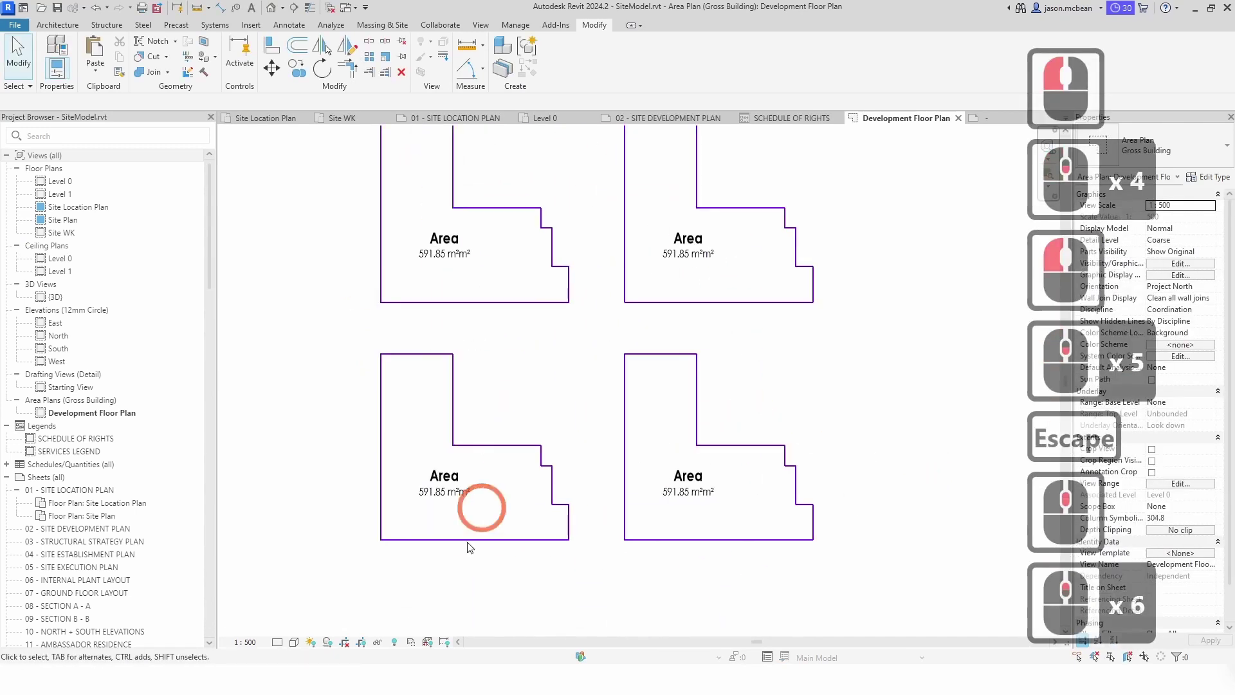
scroll(423, 544, up, 5)
scroll(452, 473, down, 8)
middle_drag(503, 303, 518, 488)
scroll(518, 488, down, 1)
key(Escape)
scroll(470, 468, up, 8)
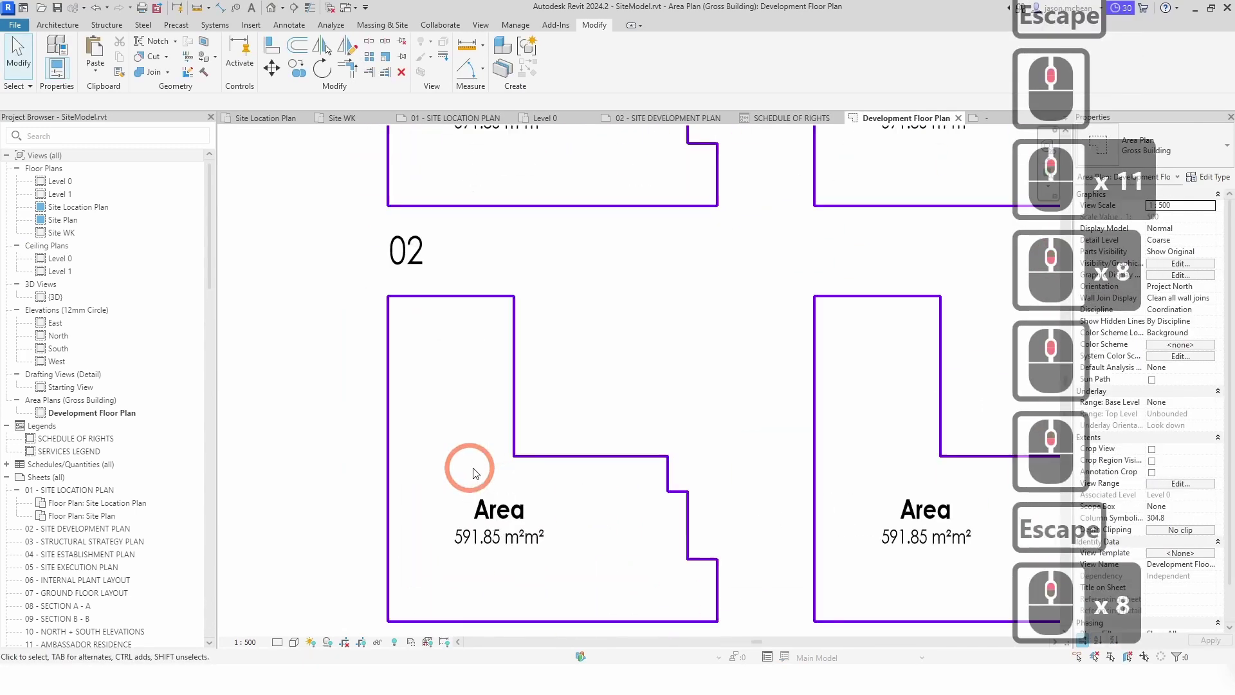
click(545, 538)
scroll(505, 534, down, 5)
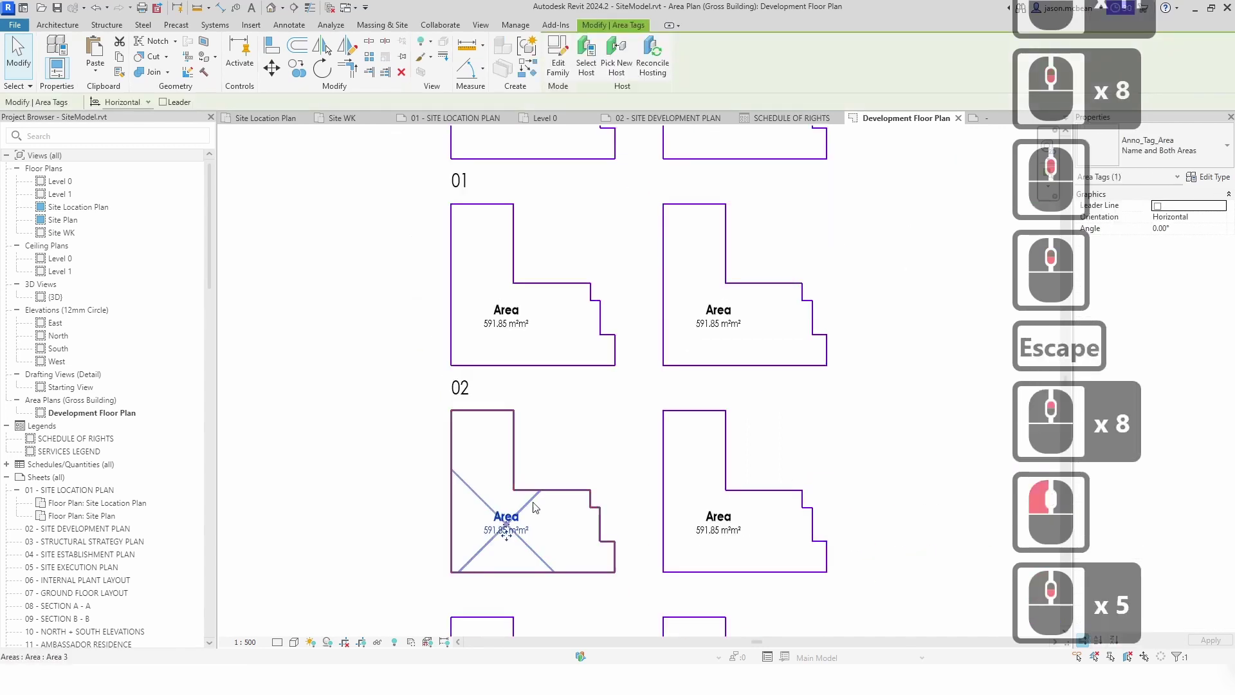
key(Escape)
scroll(519, 524, up, 7)
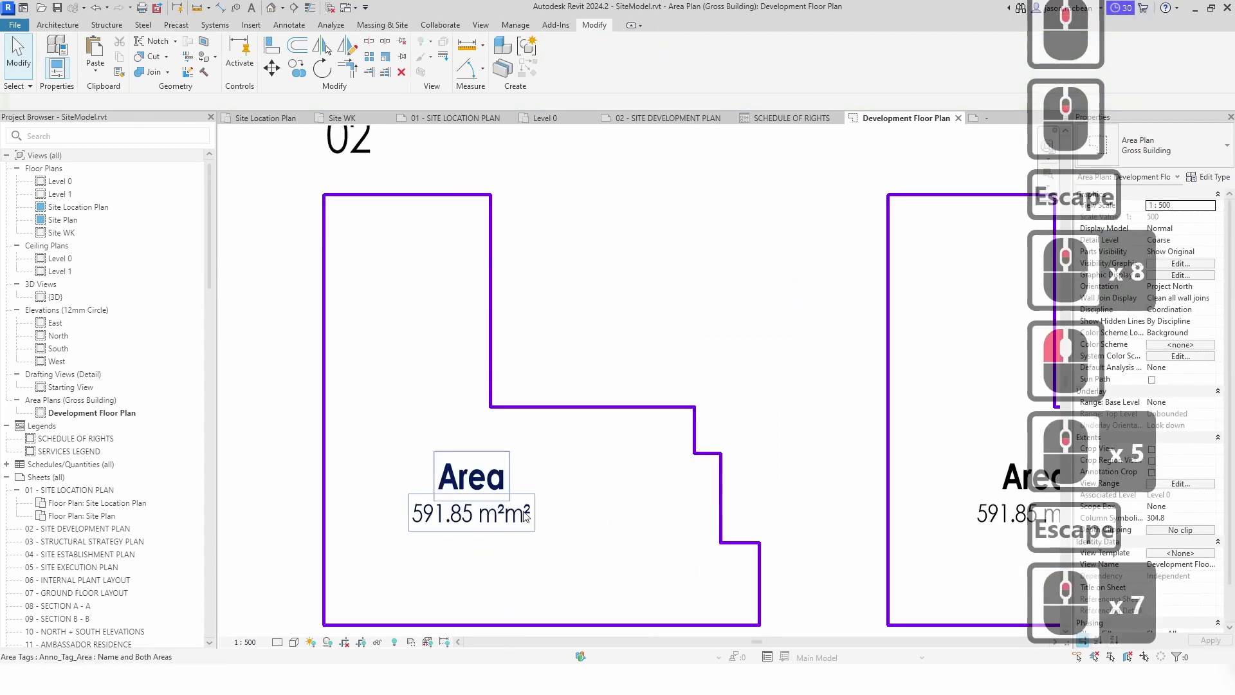
click(483, 531)
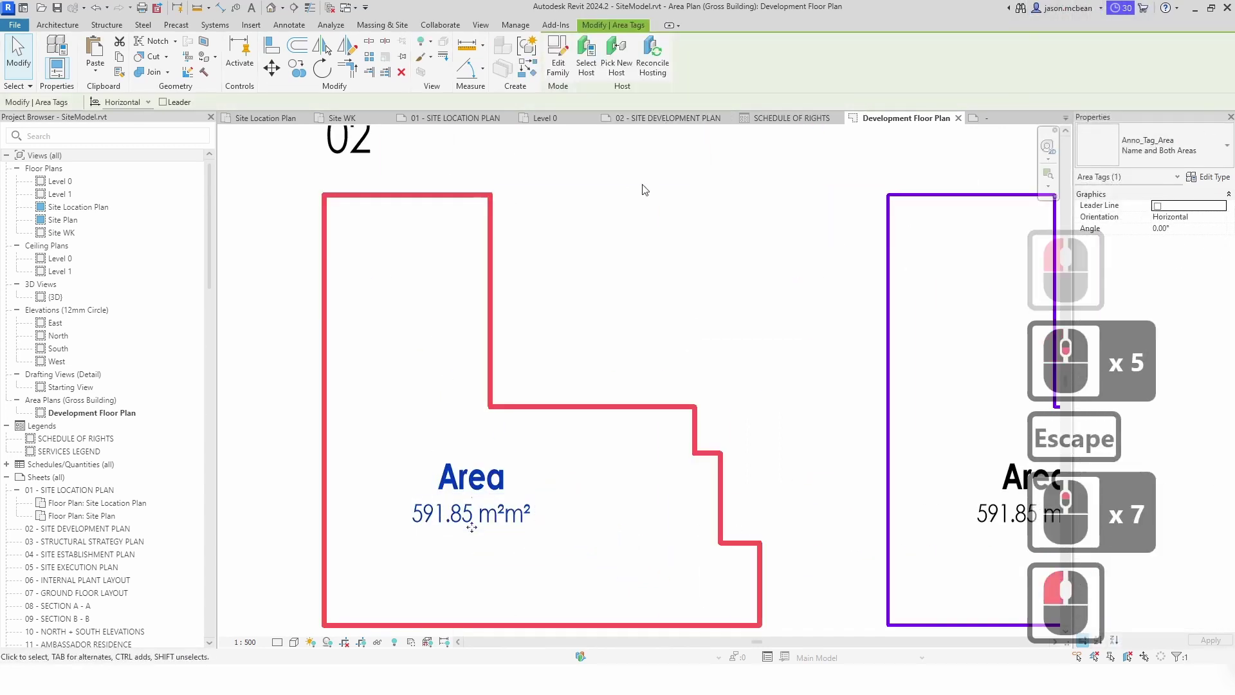
key(Escape)
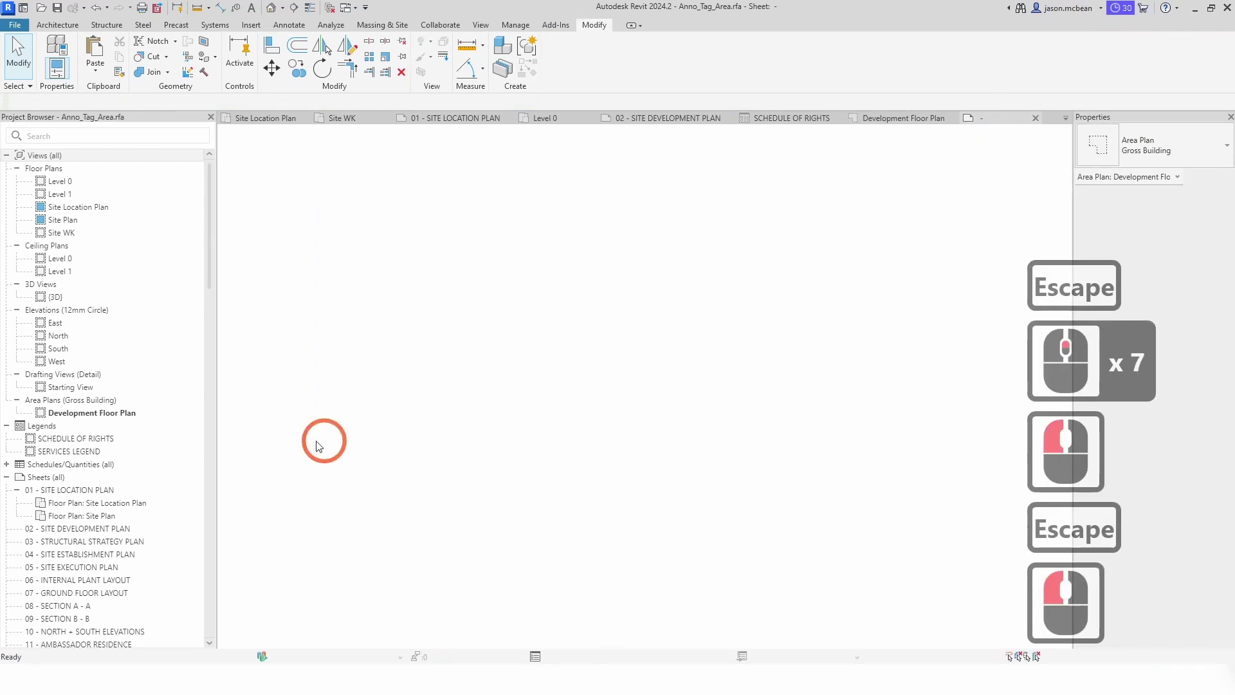
- Return to the Anno_Tag_Area family and remove the m² suffix from the area value label's Area parameter
click(600, 419)
click(926, 292)
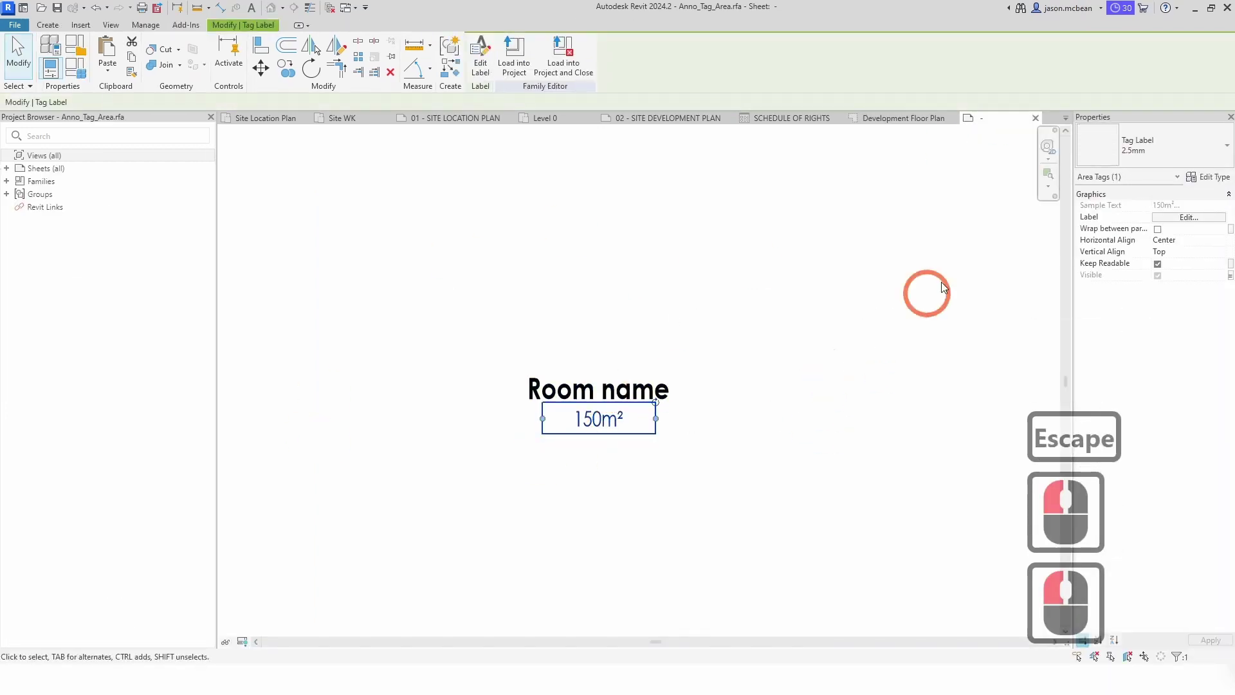
click(1201, 219)
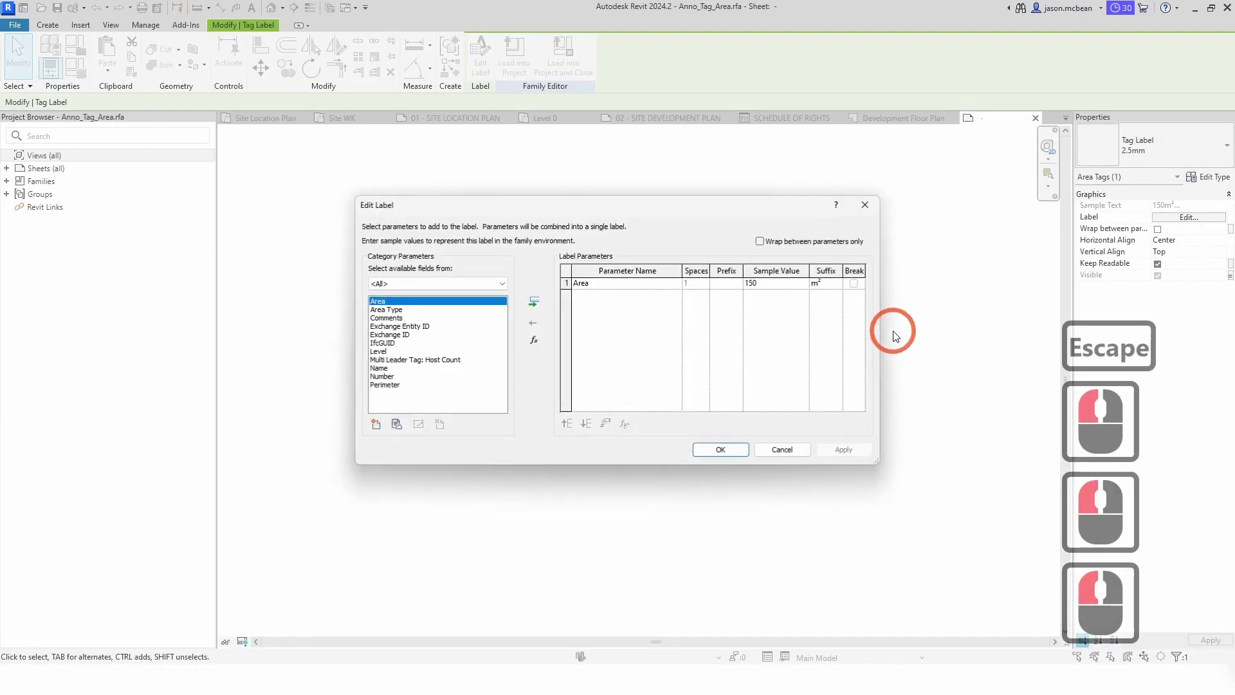
double_click(829, 284)
key(Delete)
click(720, 449)
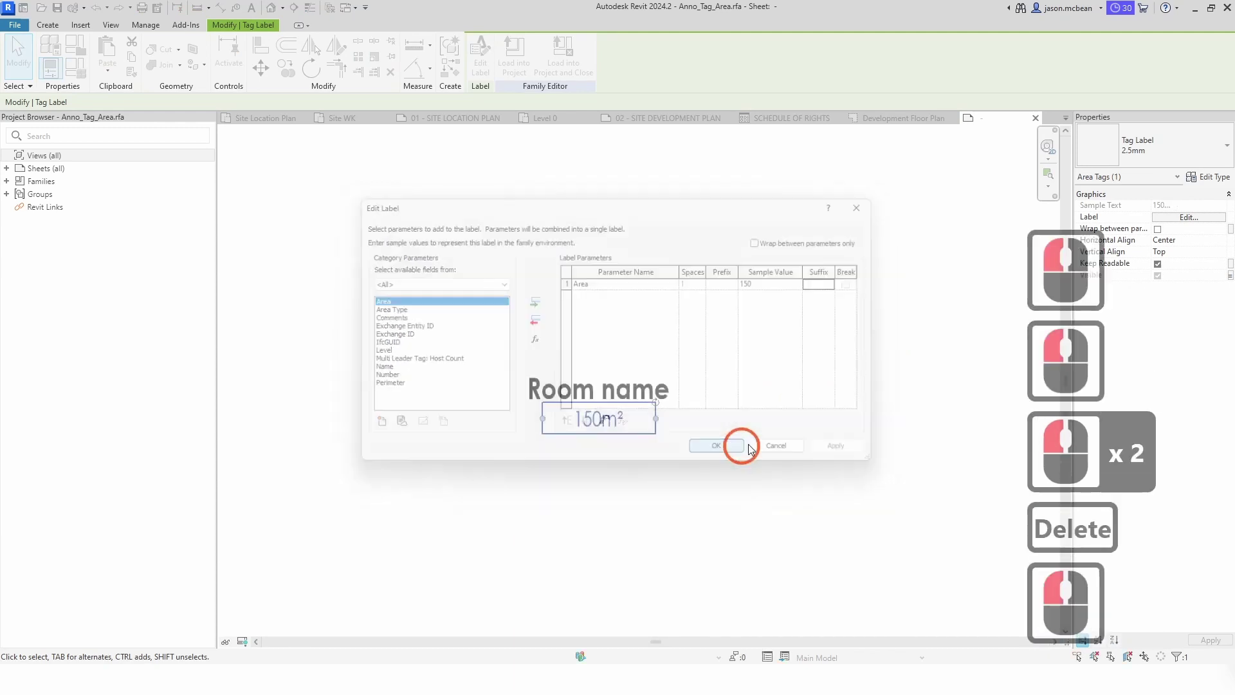
click(364, 167)
- Reload the corrected area tag family into the project, overwriting the existing version and its parameter values
click(492, 55)
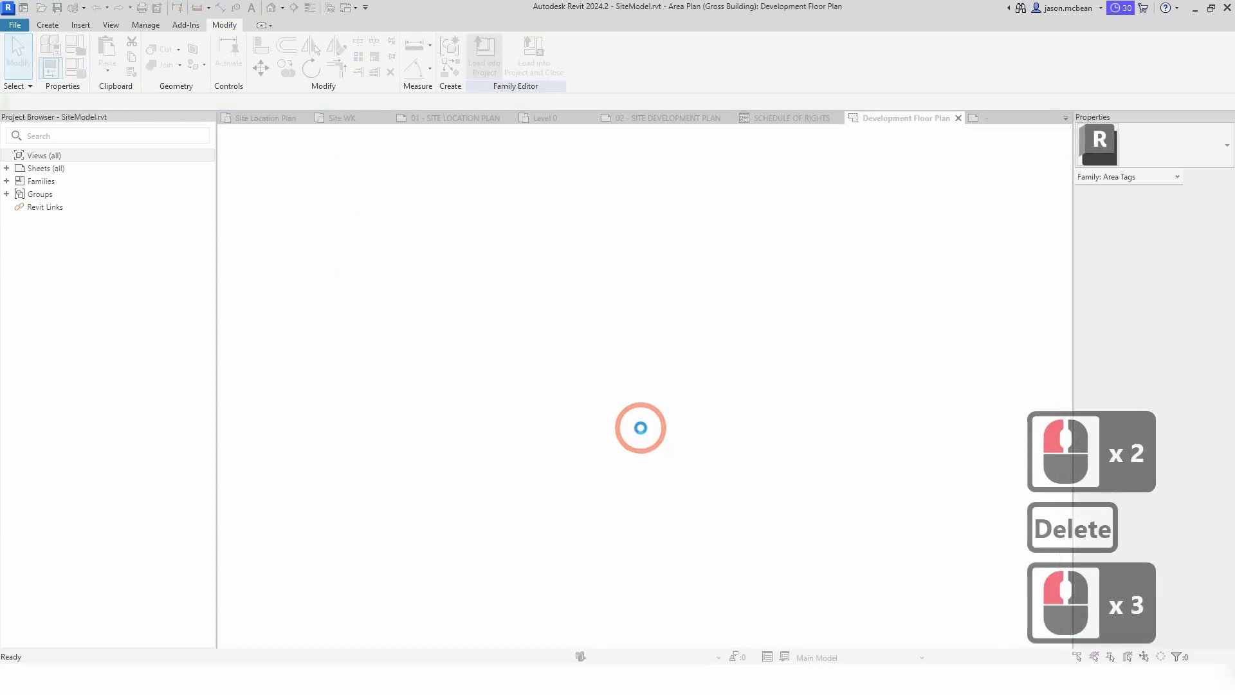
click(572, 329)
click(504, 518)
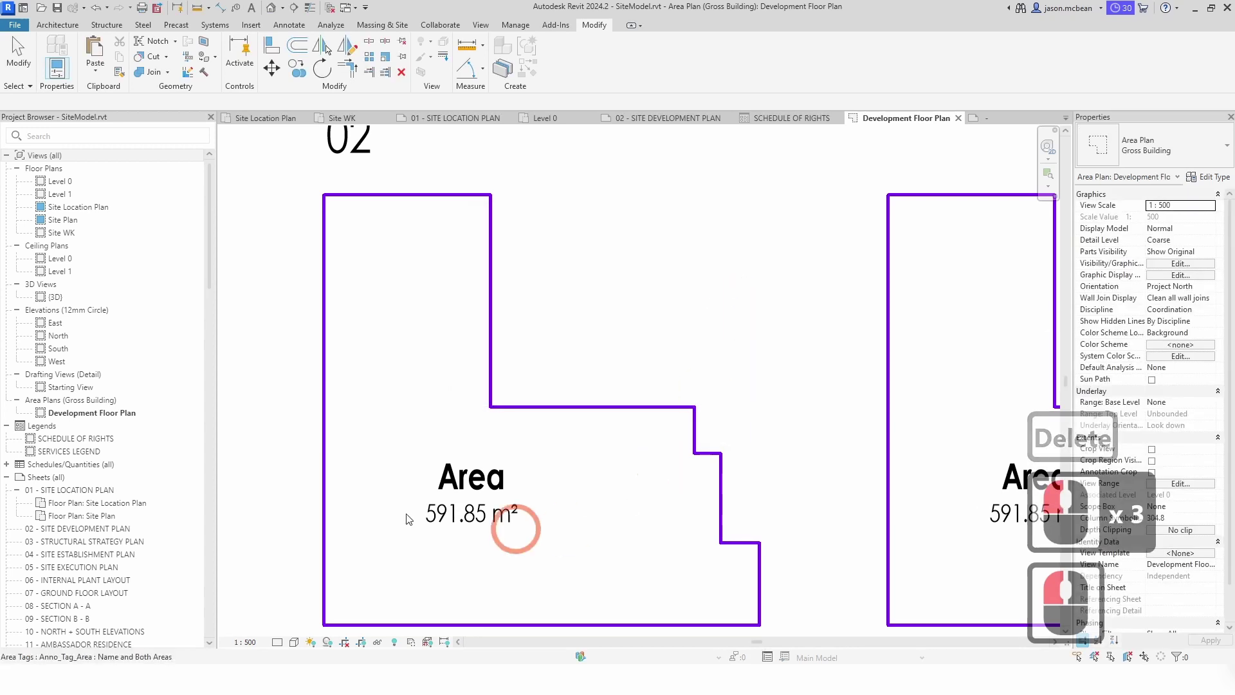
scroll(819, 494, down, 4)
middle_drag(820, 494, 775, 461)
scroll(617, 395, down, 4)
middle_drag(566, 258, 566, 303)
key(Escape)
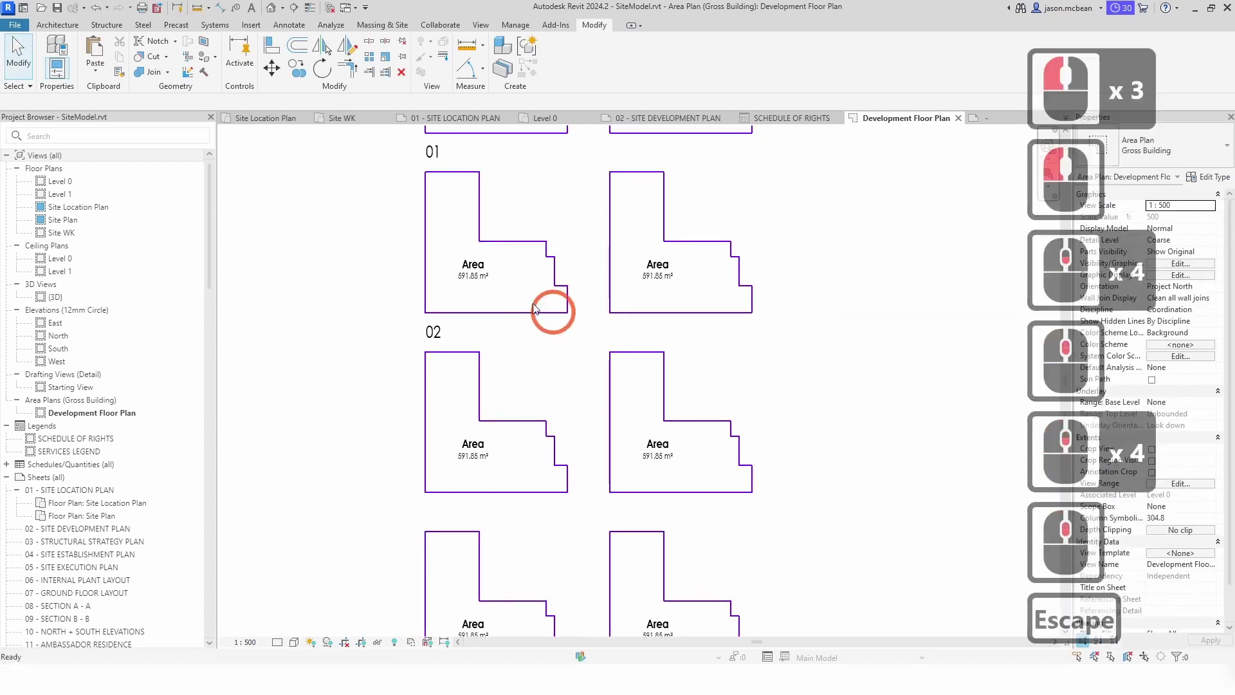
- Rename the area directly above the 01 label in the first column of outlines to Level 1 through its tag
click(488, 276)
middle_drag(641, 278, 629, 409)
key(Escape)
scroll(482, 206, up, 2)
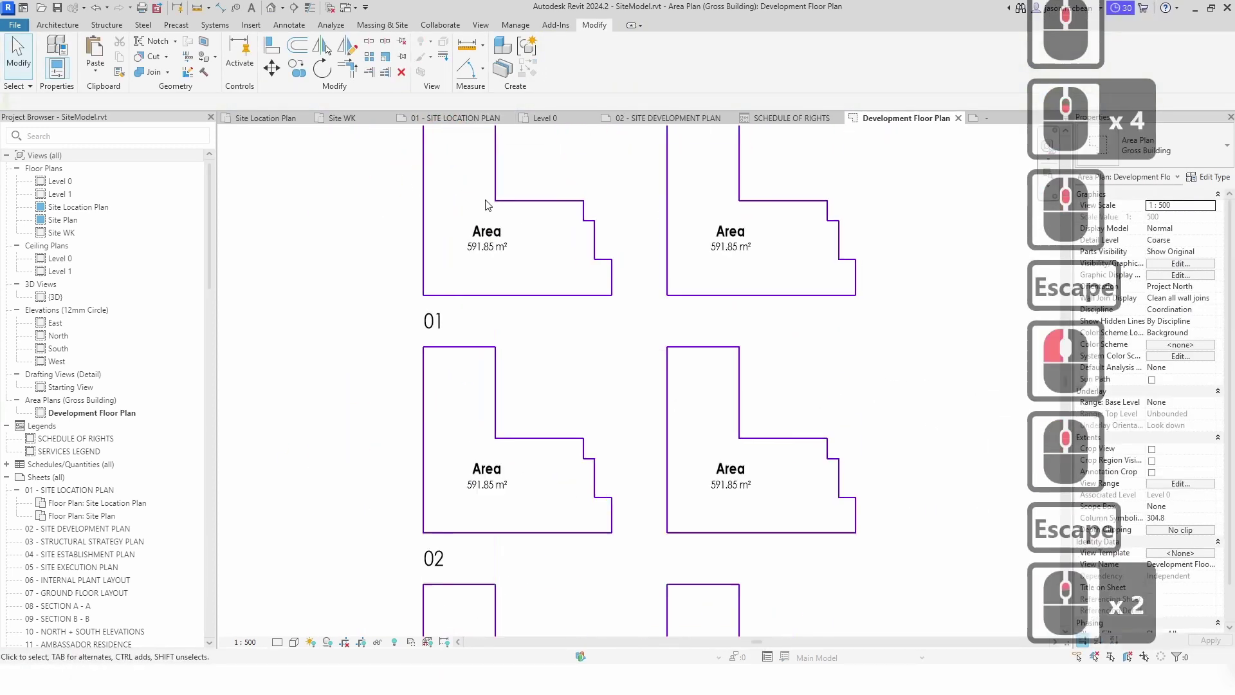
scroll(492, 248, up, 4)
double_click(491, 237)
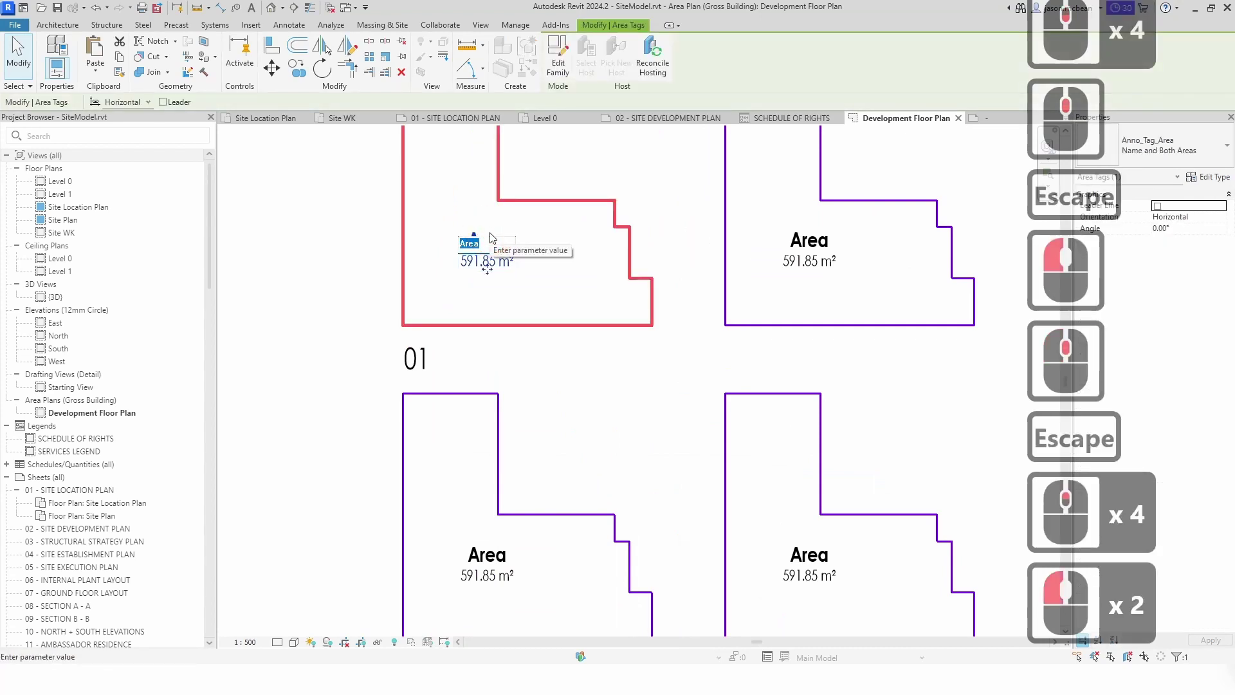
text(le)
key(BackSpace)
key(BackSpace)
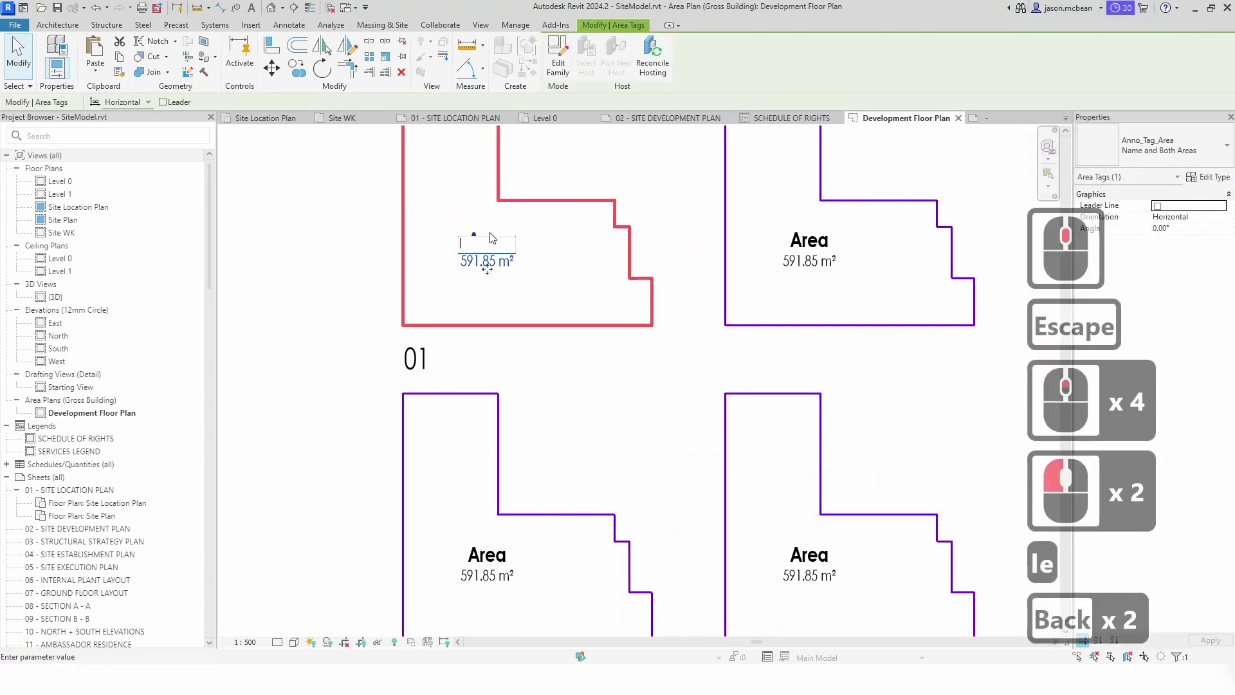
key(BackSpace)
text(01)
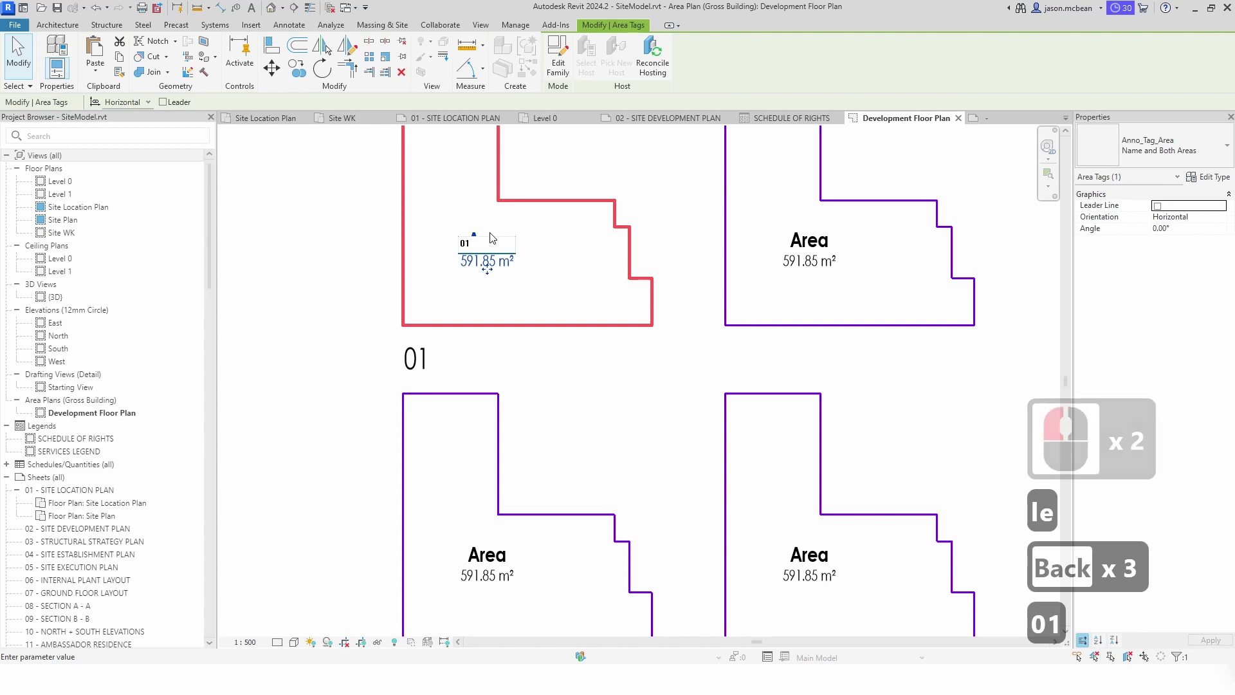
key(BackSpace)
key(BackSpace)
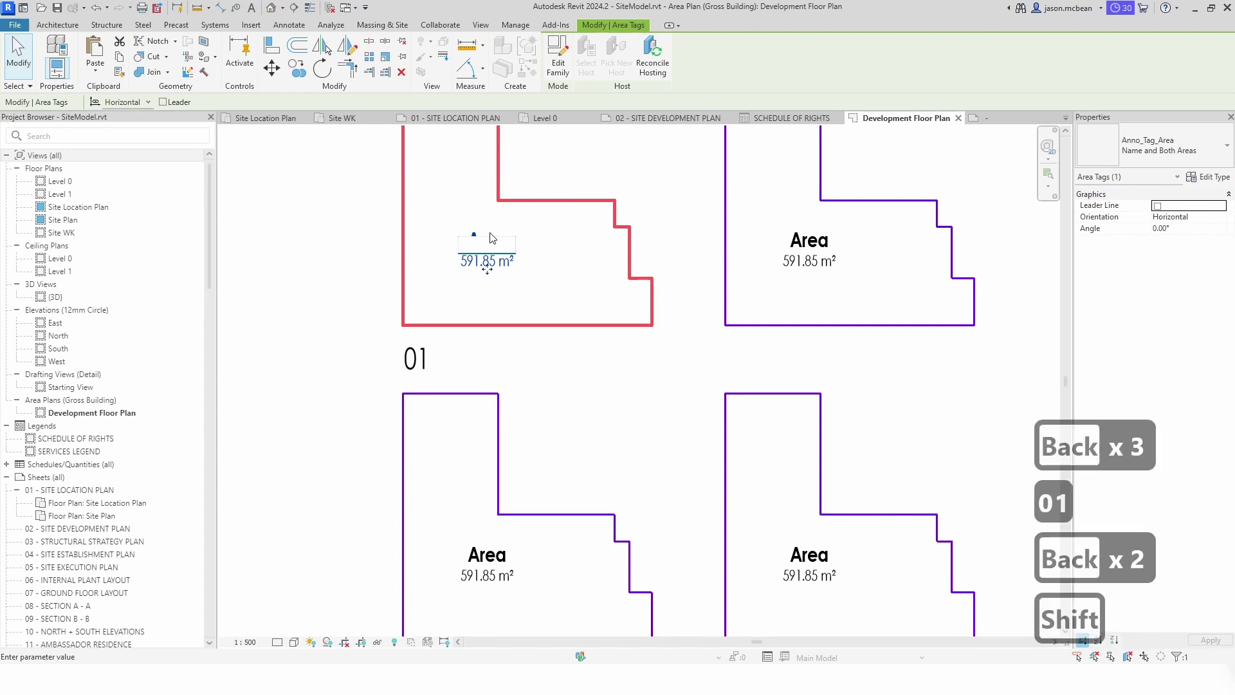
text(Level)
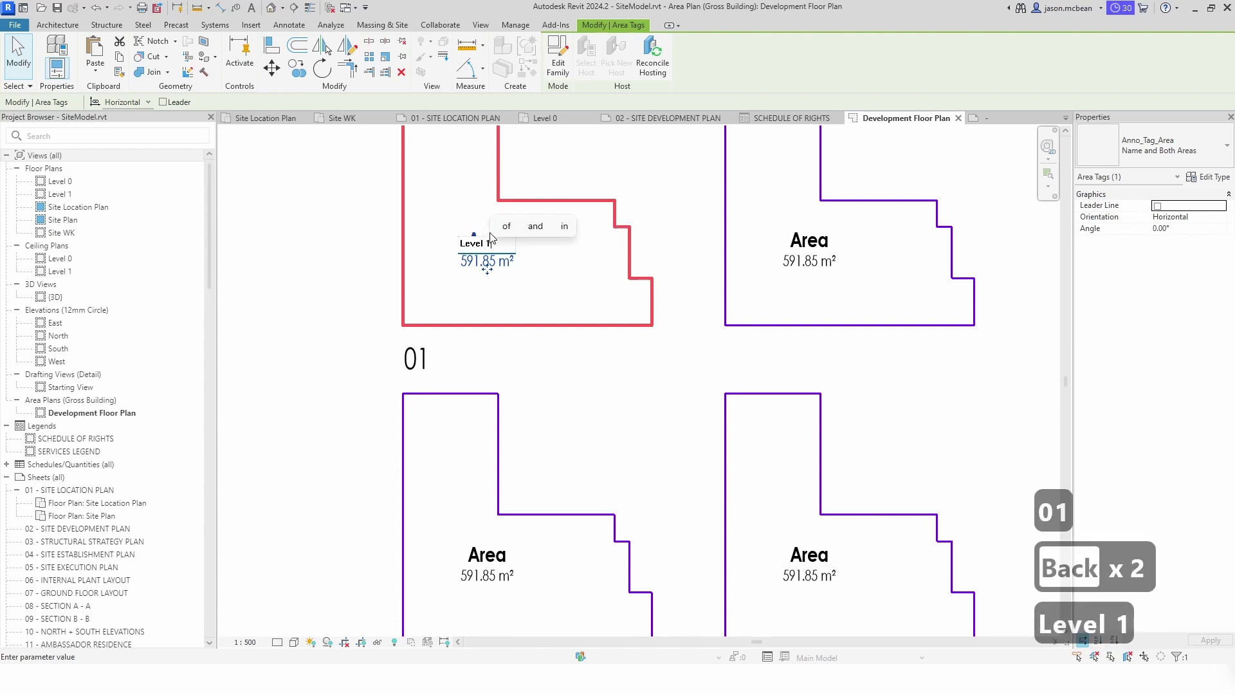
text( 1)
key(Return)
click(590, 410)
- Look over the names and areas tagged on the remaining outlines of the Development Floor Plan
scroll(590, 411, down, 4)
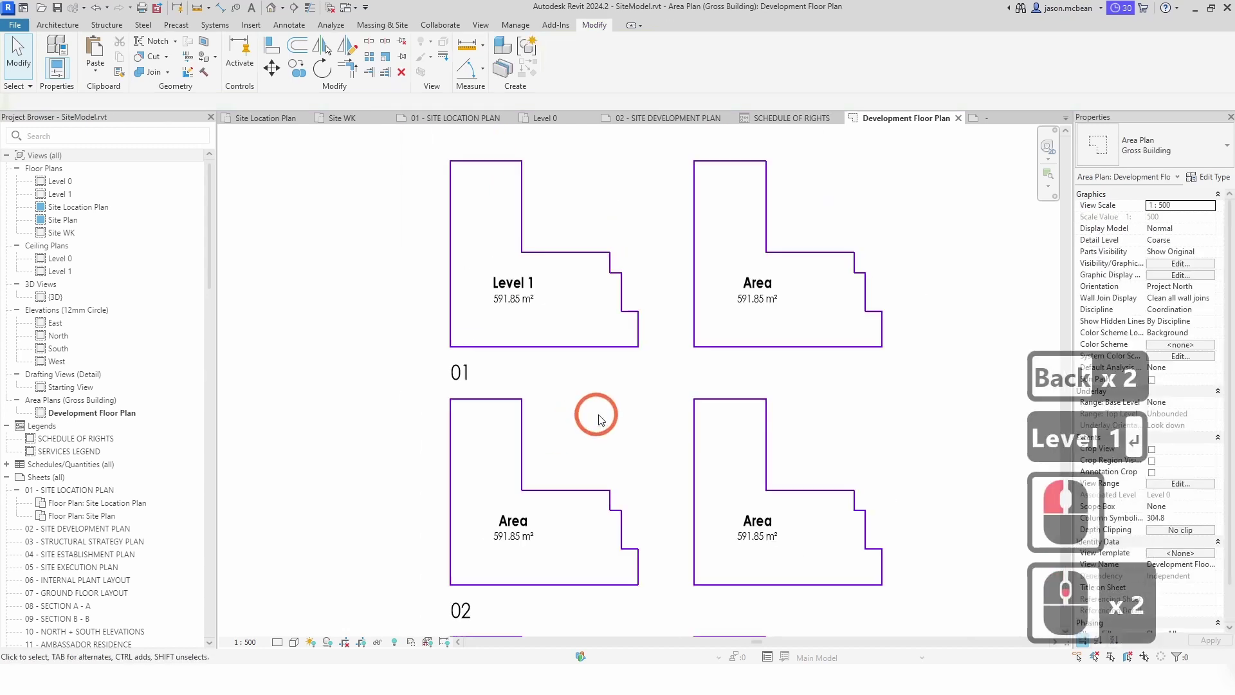
click(448, 367)
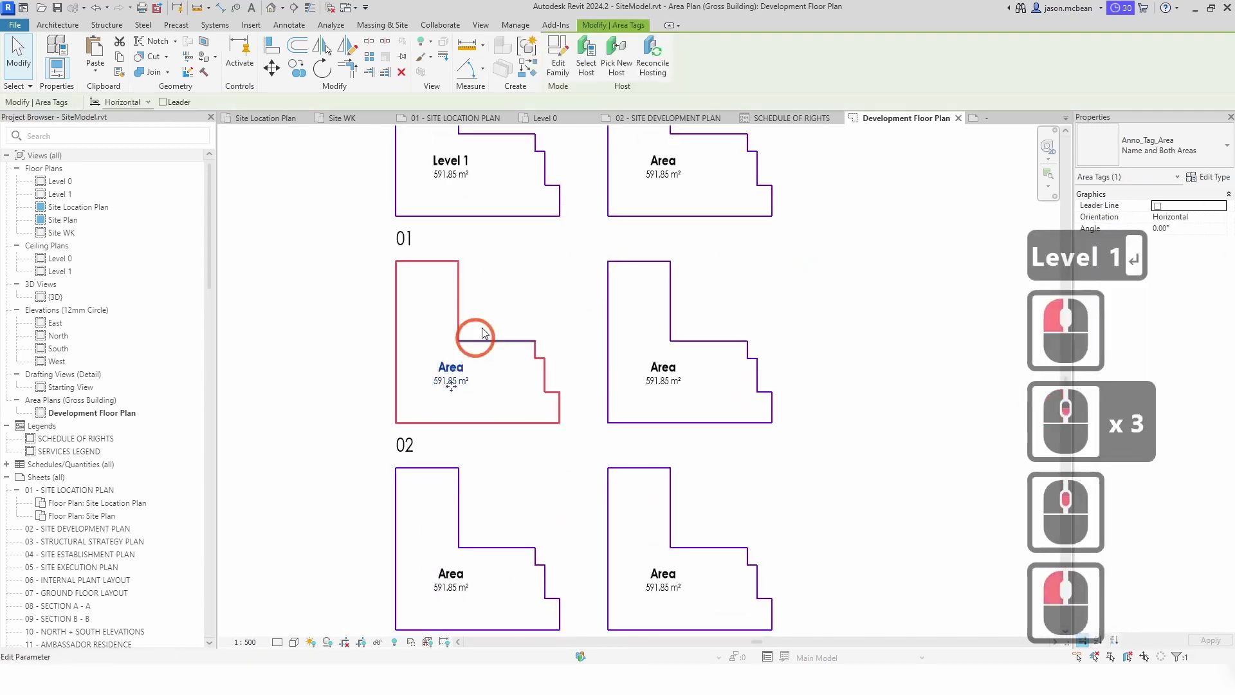
scroll(470, 397, down, 3)
key(Escape)
middle_drag(774, 402, 737, 329)
scroll(582, 364, down, 4)
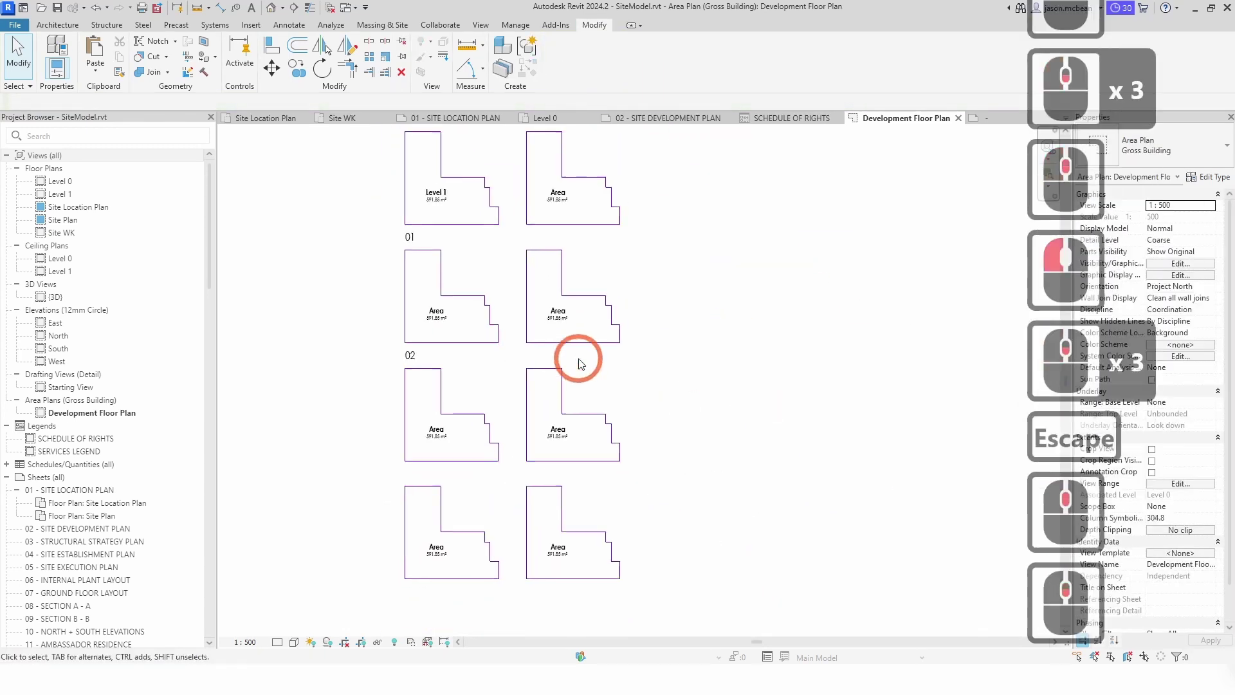
middle_drag(624, 338, 606, 414)
key(Escape)
scroll(425, 444, up, 2)
scroll(450, 437, up, 1)
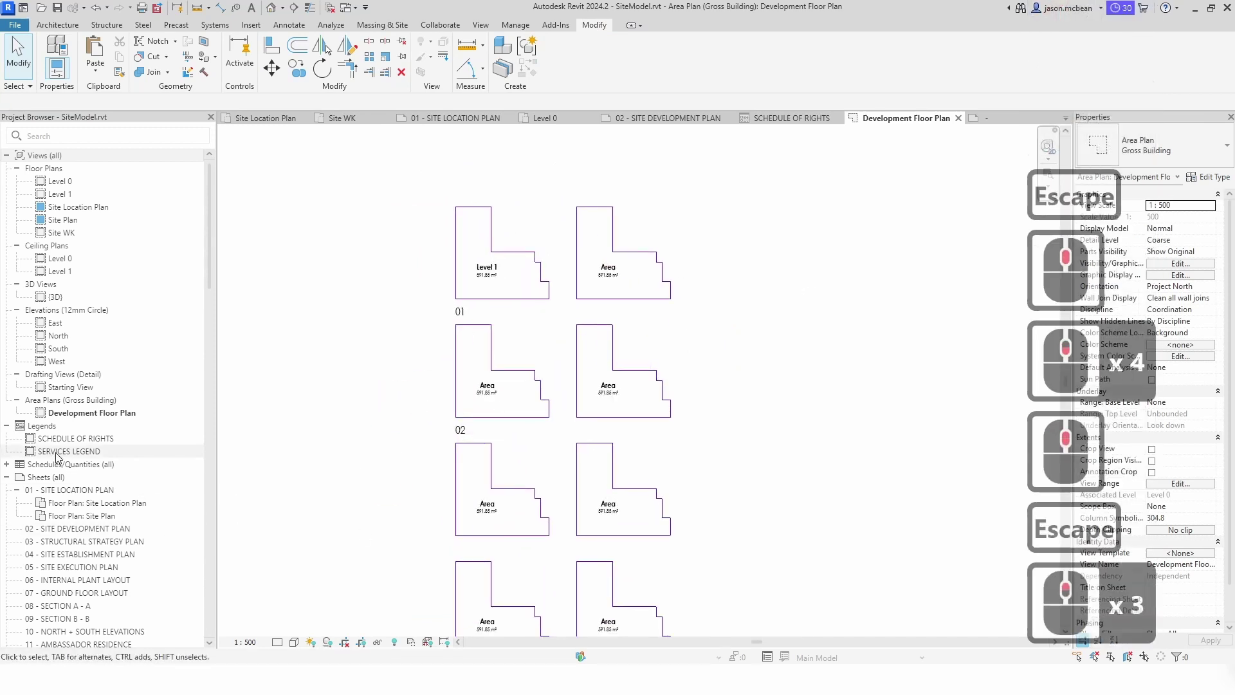
- Start a new building component schedule for the Areas (Gross Building) category, keeping the default name
click(6, 464)
click(45, 464)
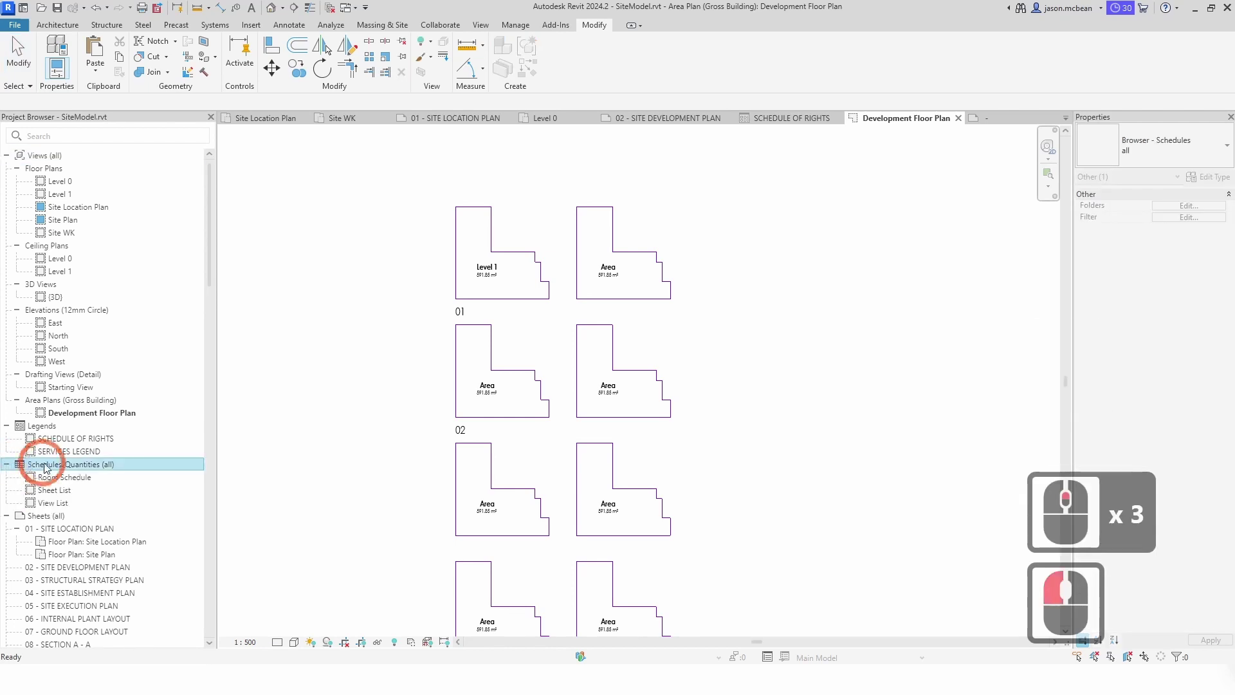
right_click(50, 466)
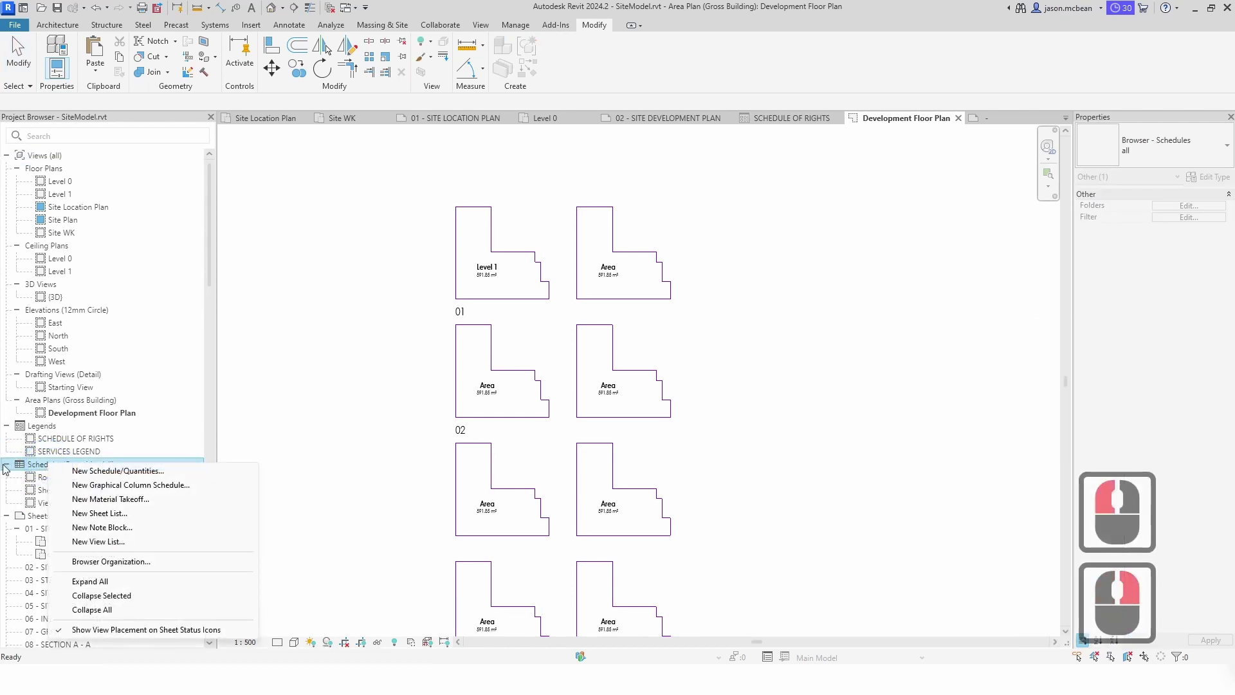
click(92, 476)
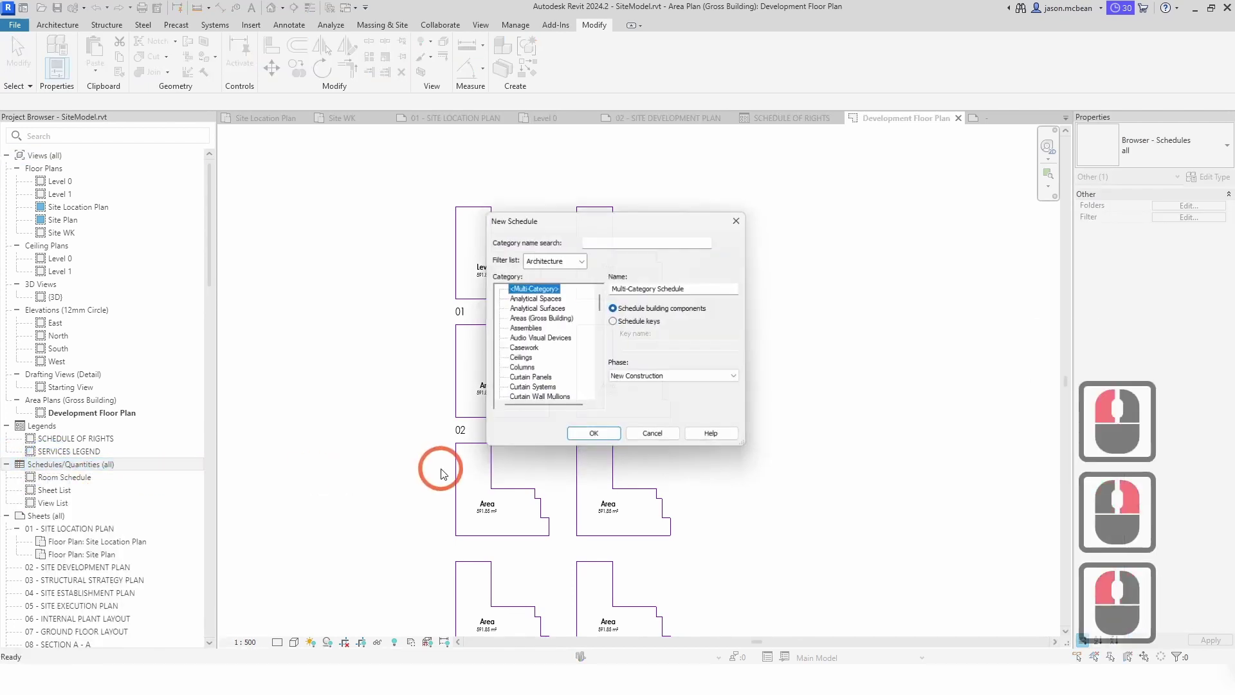
scroll(550, 366, down, 5)
scroll(551, 366, down, 20)
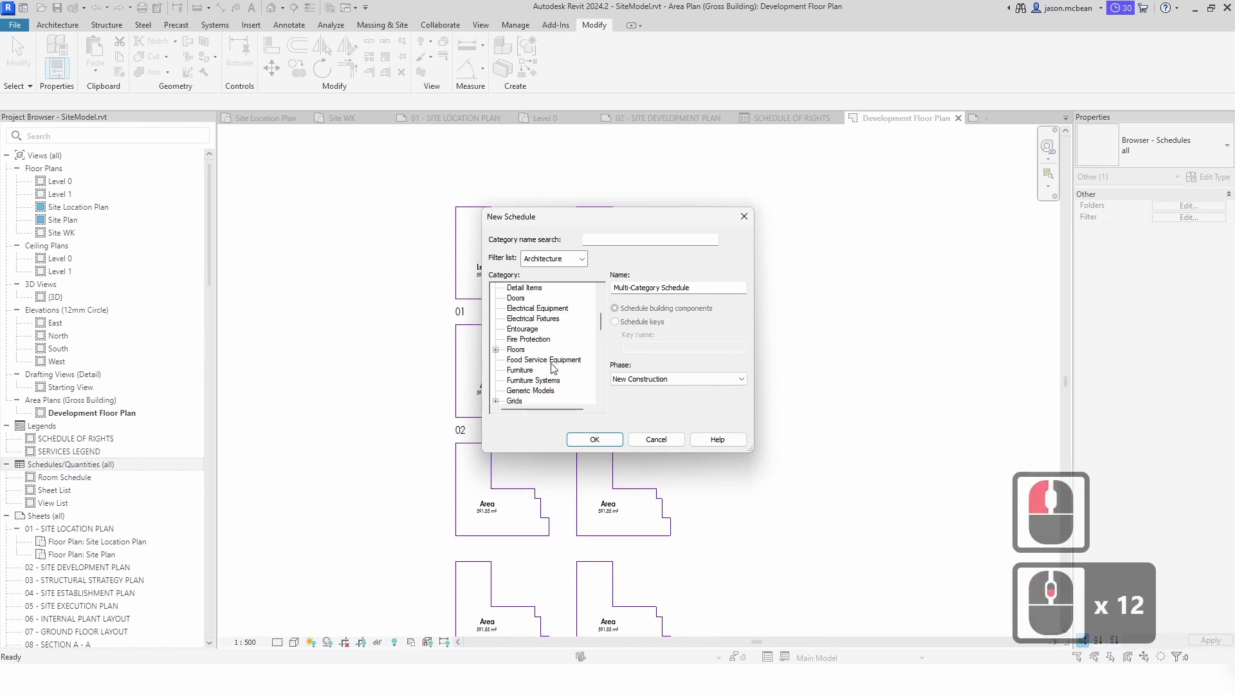
scroll(551, 367, up, 20)
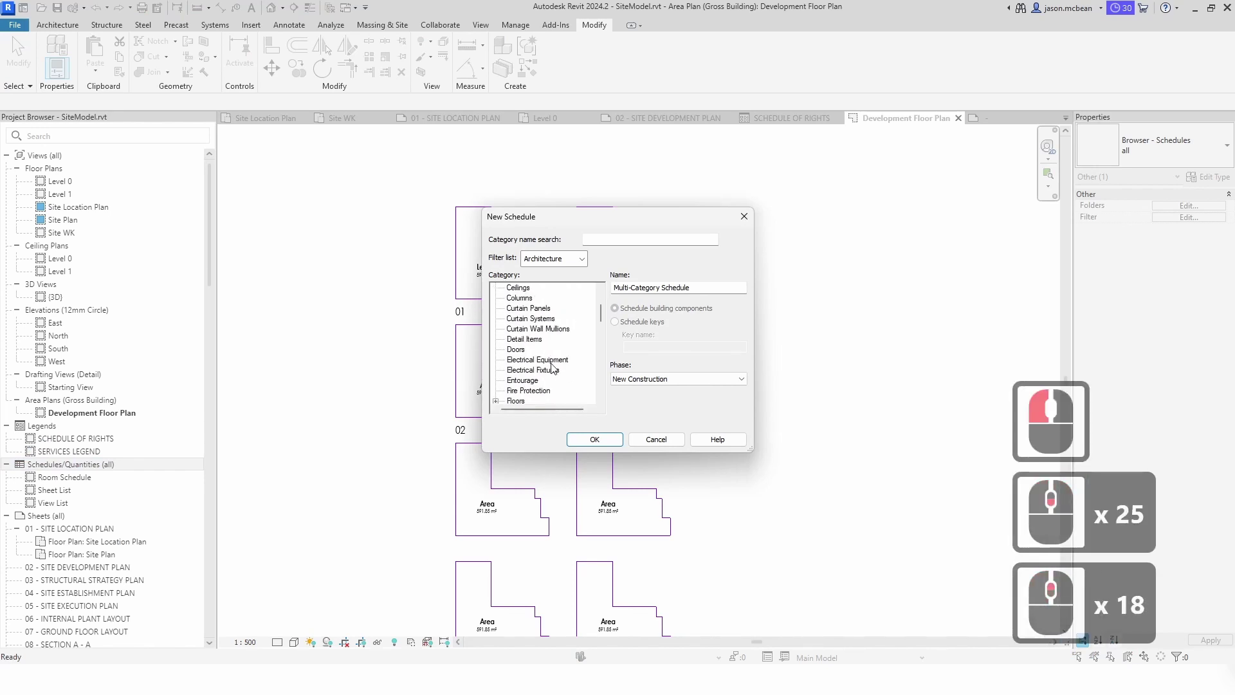
click(523, 319)
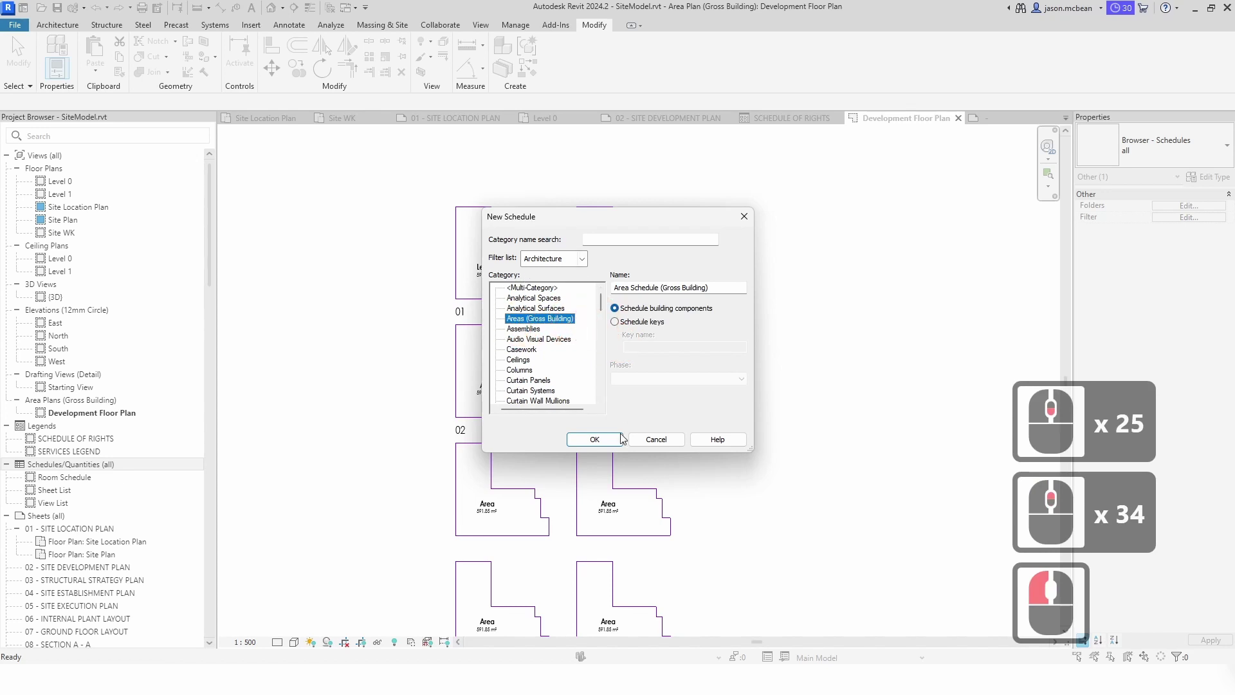
click(593, 439)
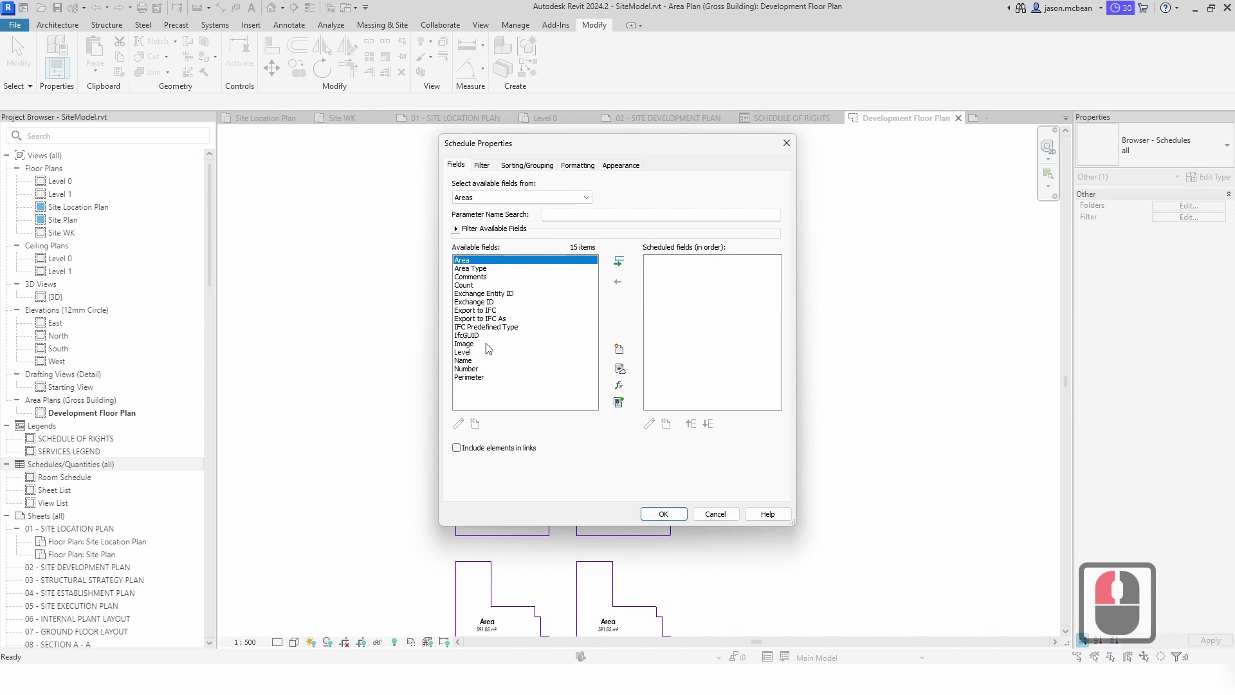
- Add the Name and Number fields to the gross building area schedule and generate it
click(463, 360)
click(618, 261)
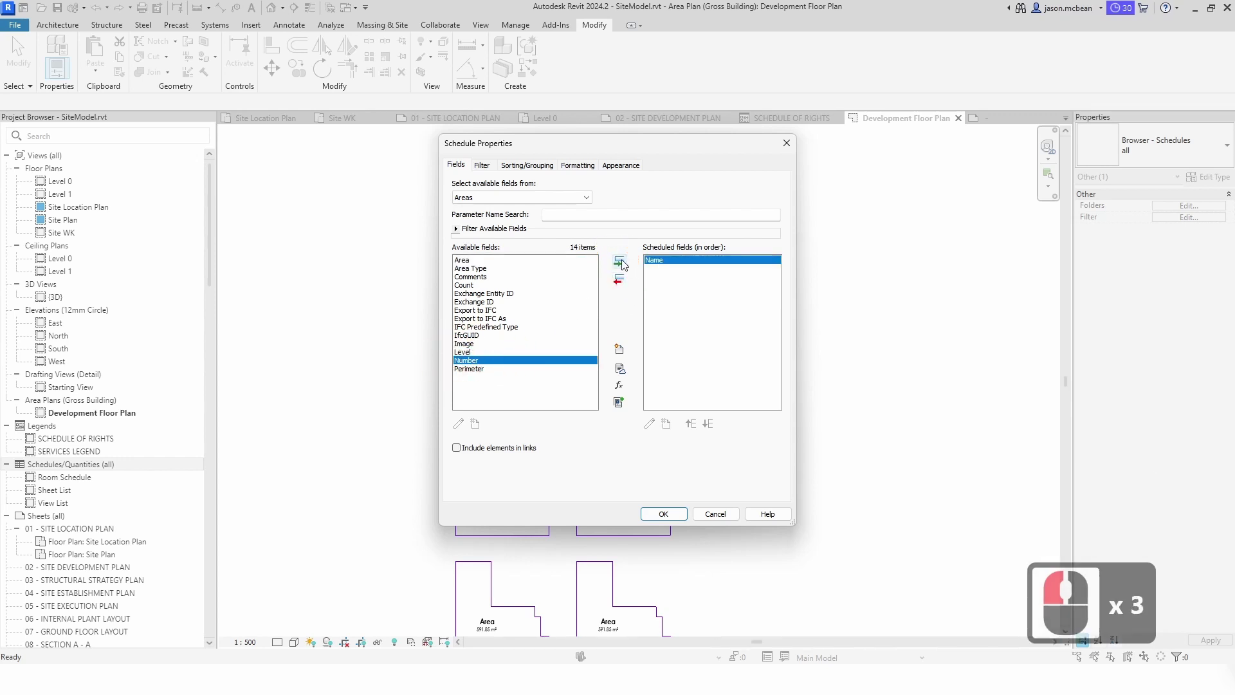
click(620, 263)
click(468, 261)
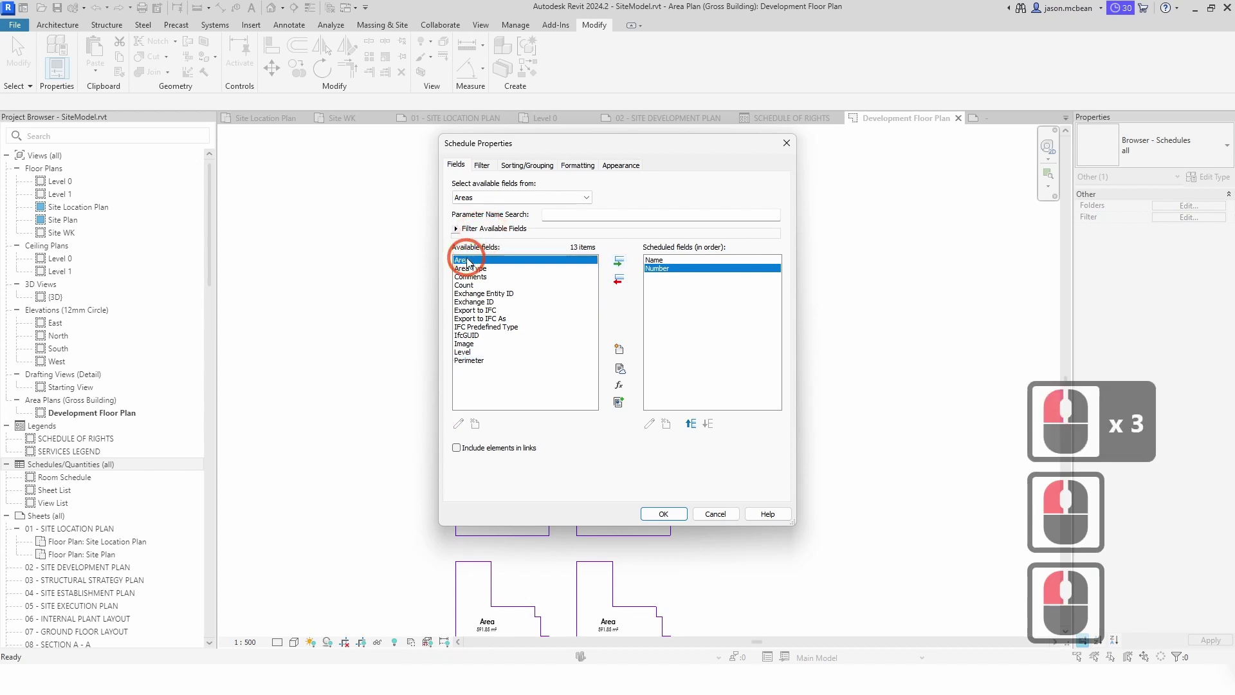
click(679, 513)
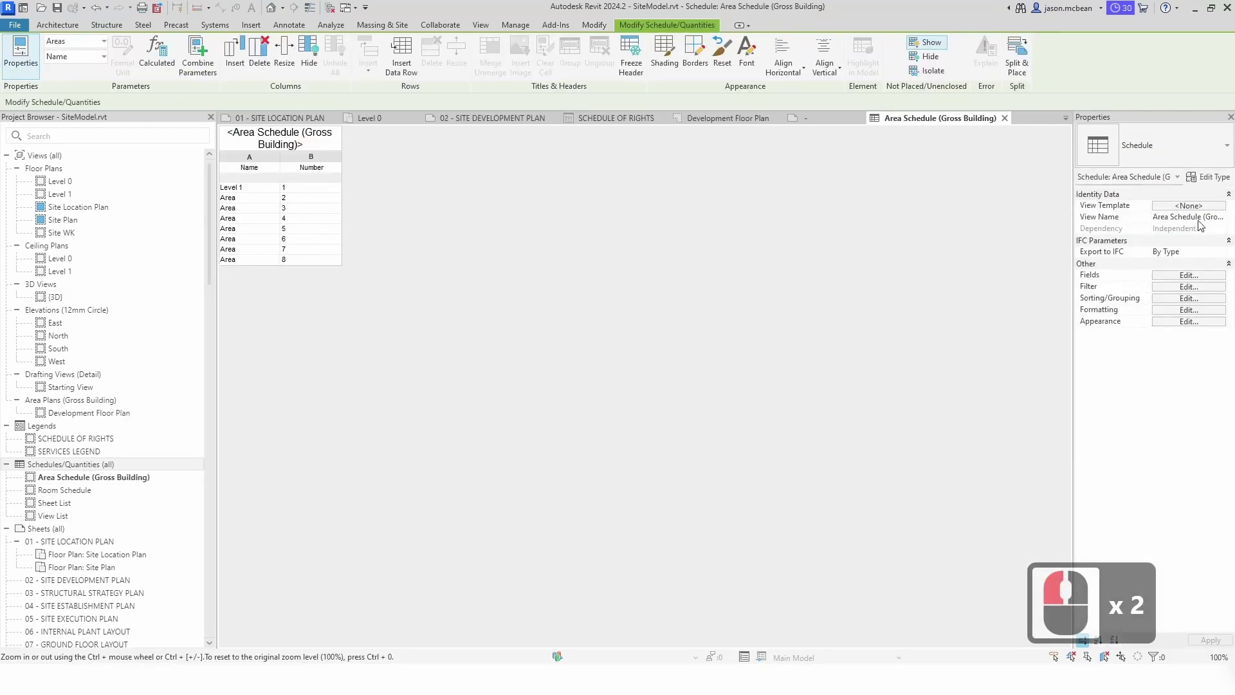
- Add the Area field after Number in the gross building area schedule's fields
double_click(1178, 276)
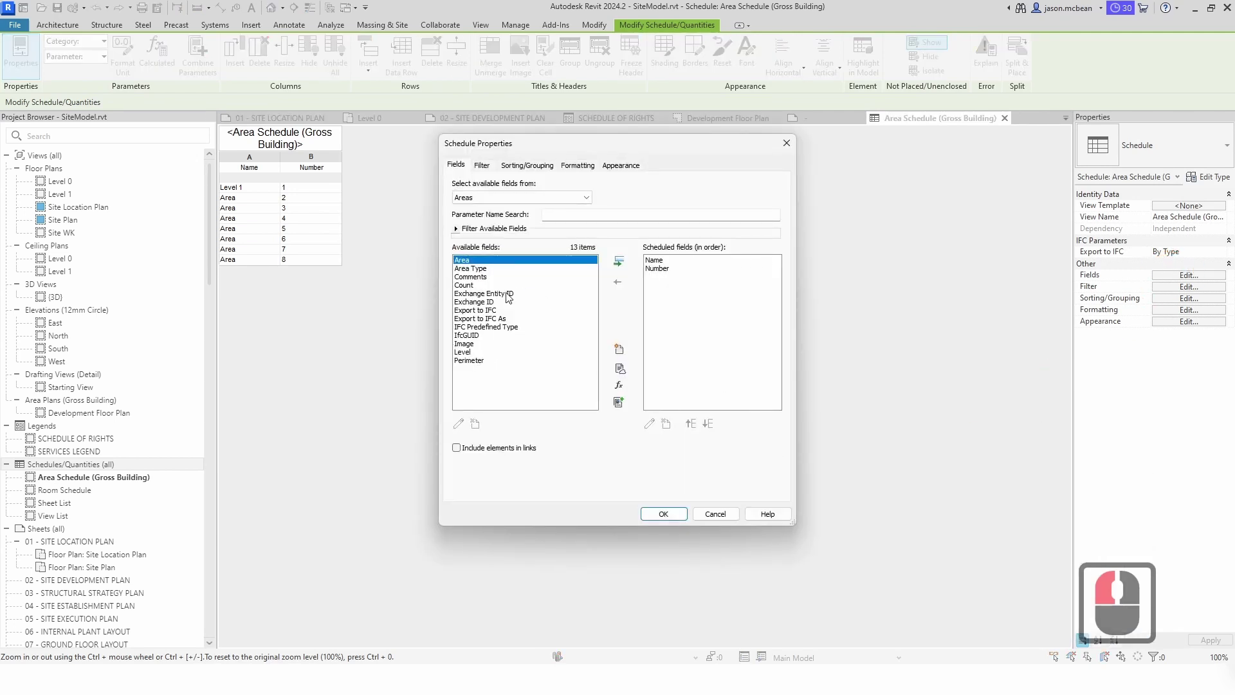
click(618, 261)
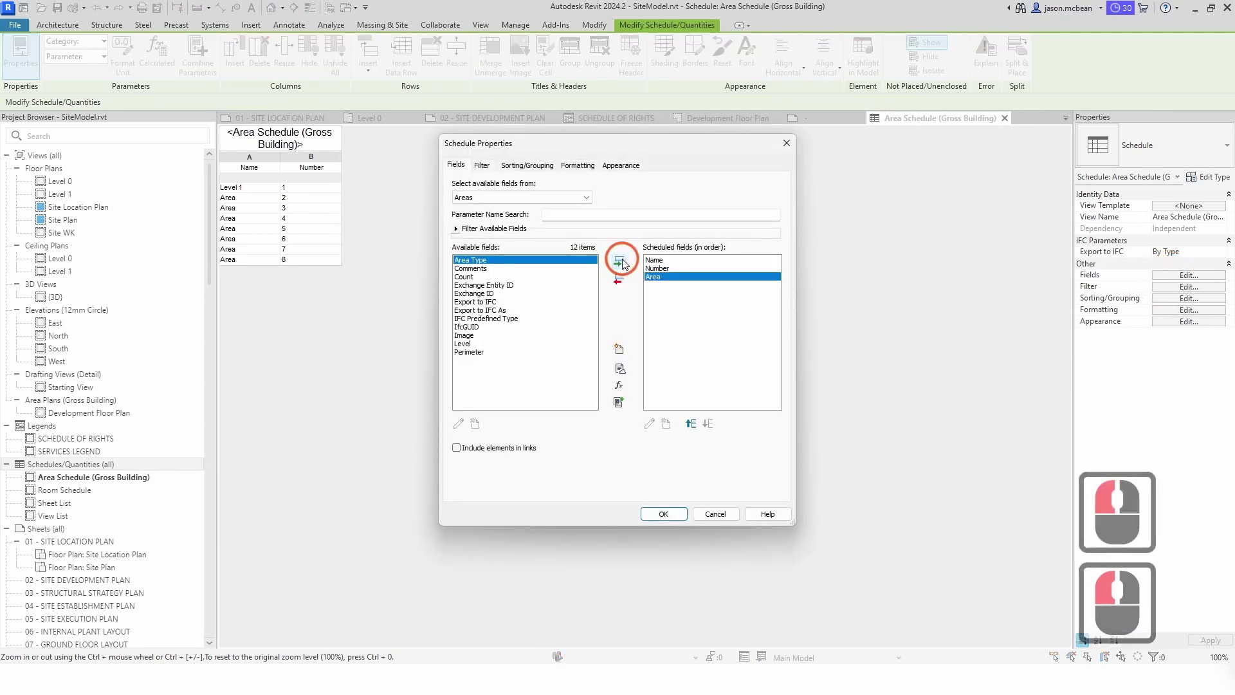
click(663, 514)
double_click(384, 221)
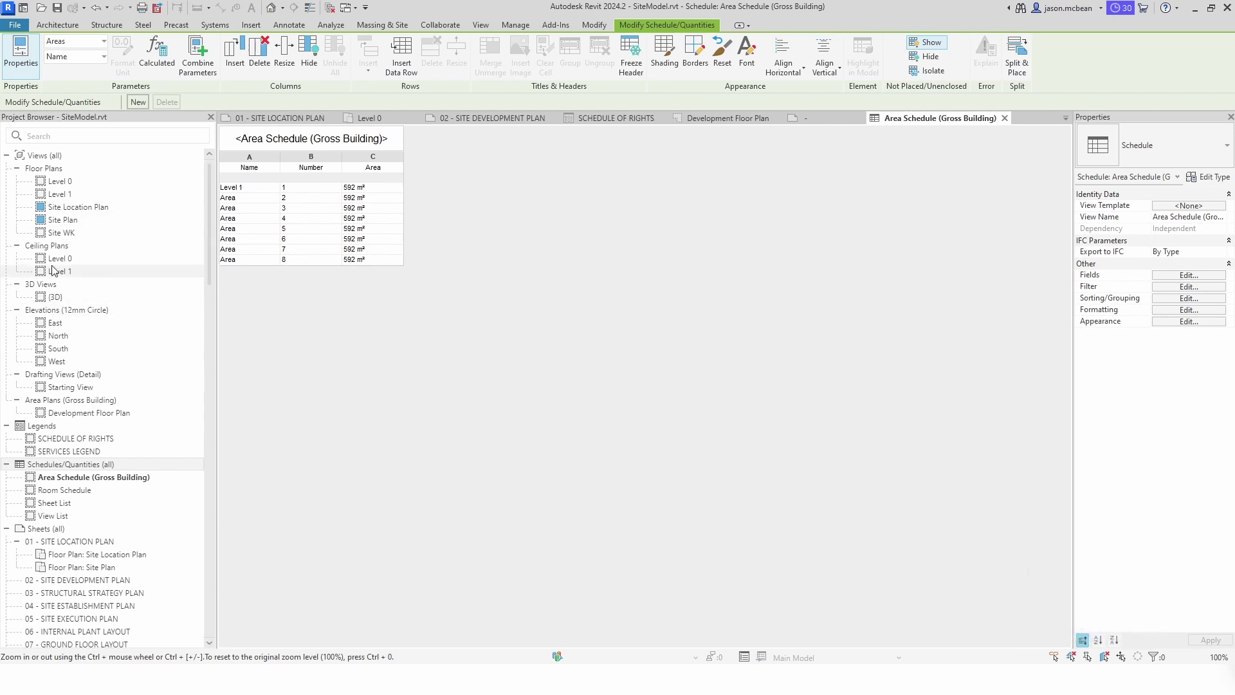
- Return to the Development Floor Plan, open its color scheme settings and rename Scheme 1 to Areas
click(71, 415)
double_click(72, 415)
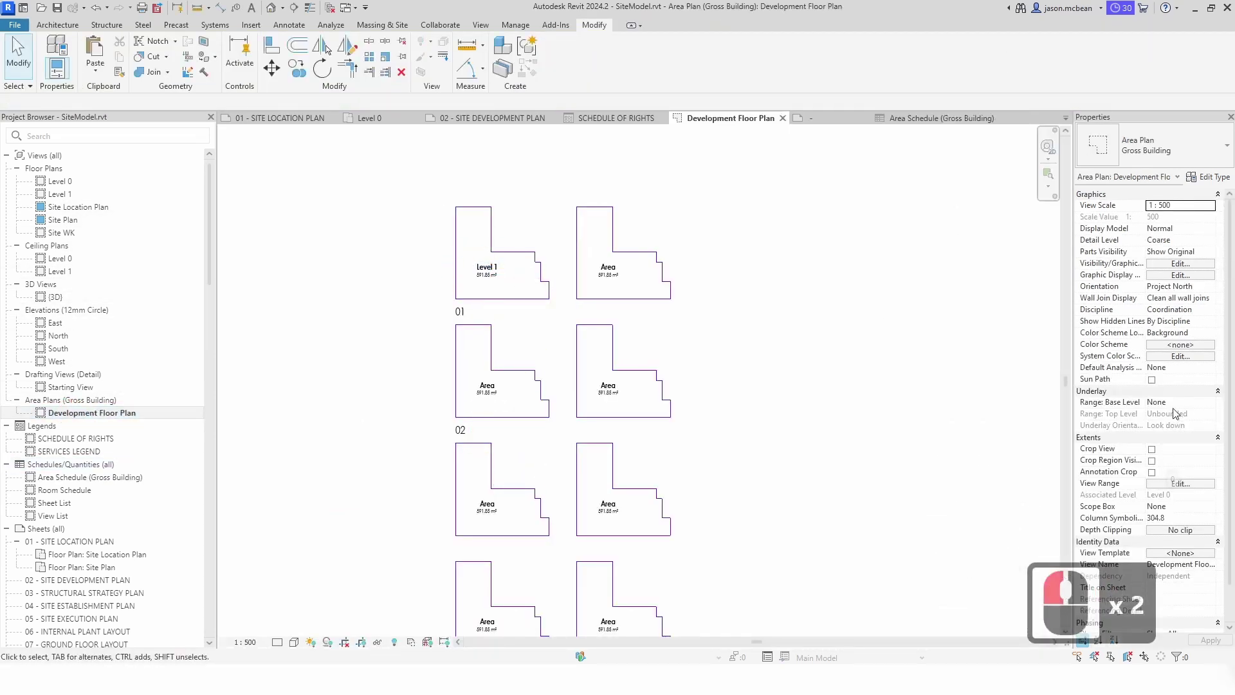
click(1180, 345)
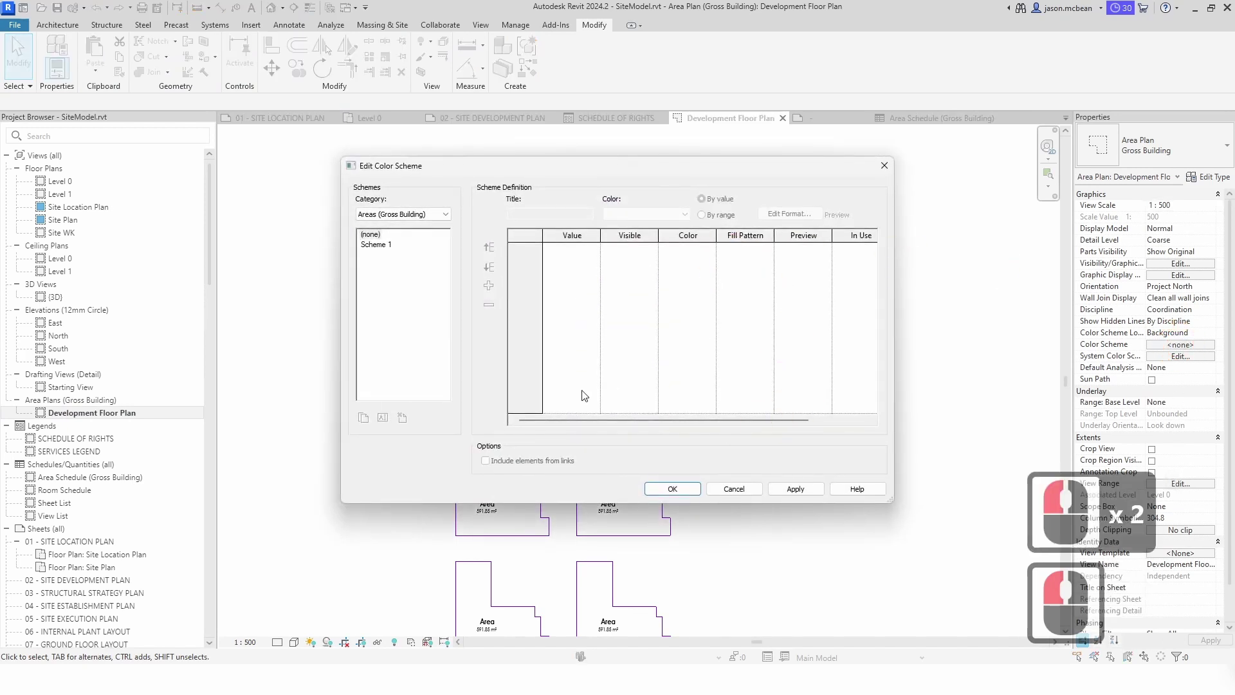
click(379, 245)
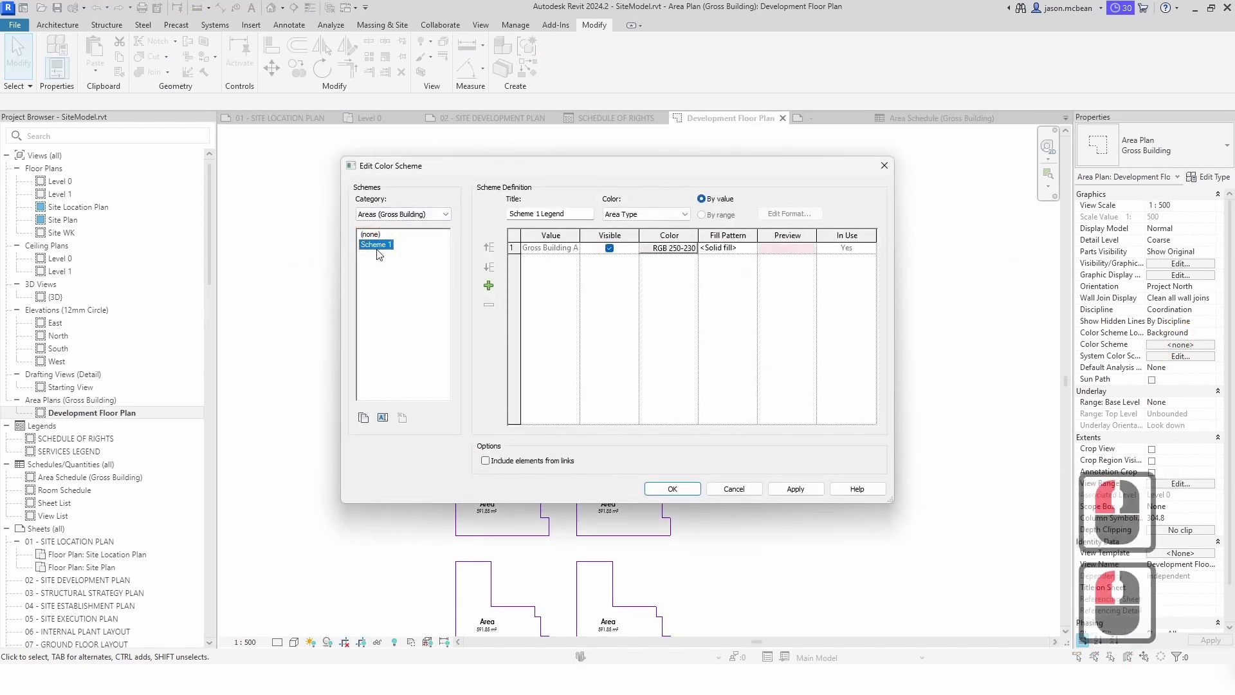
right_click(397, 253)
click(417, 275)
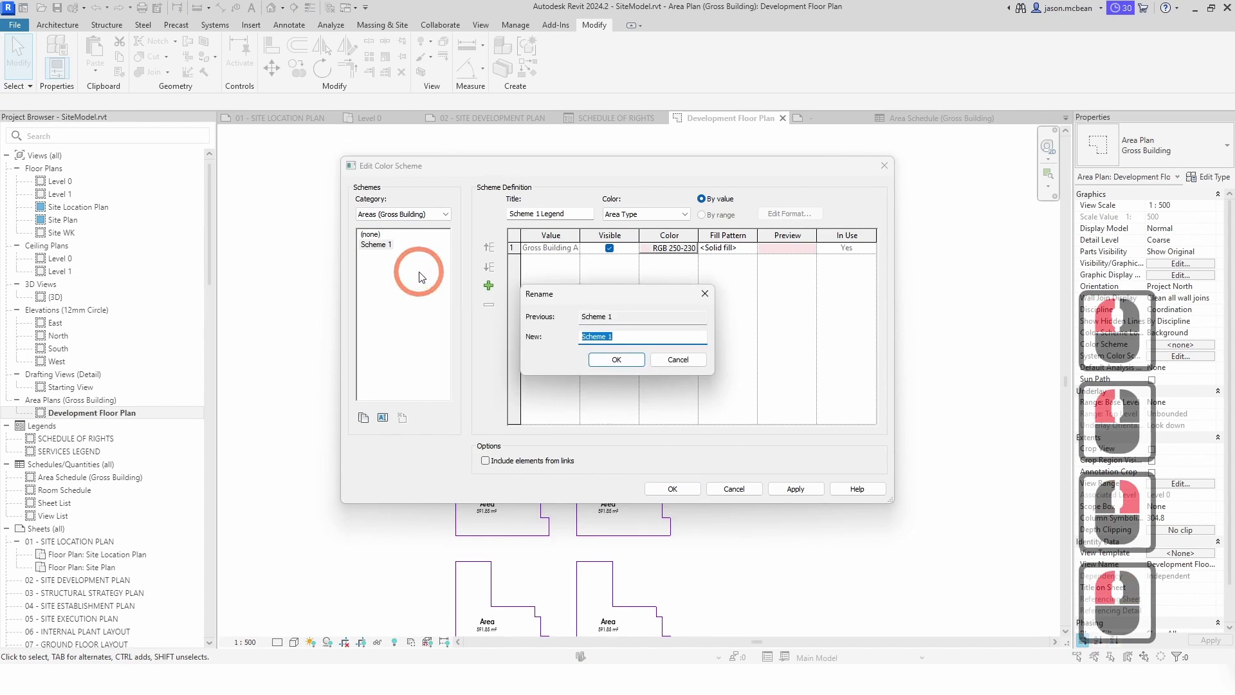
text(Areas)
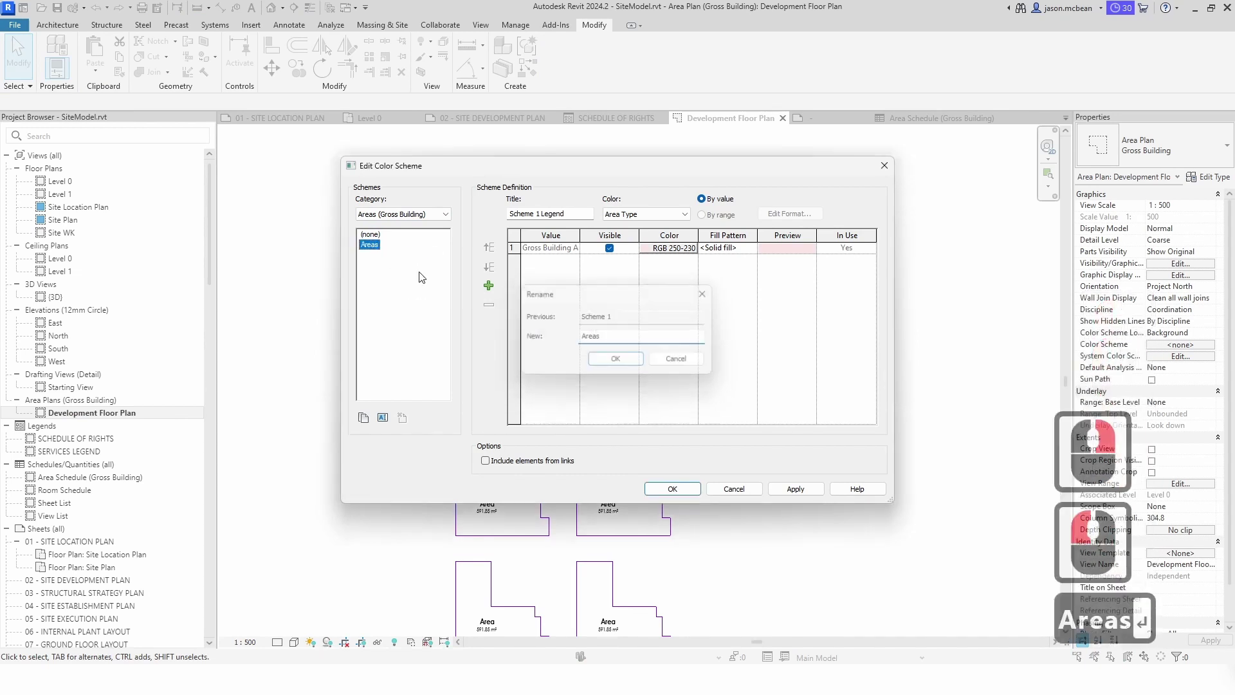
key(Return)
- Change the title of the Areas color scheme to Area Legend
click(578, 214)
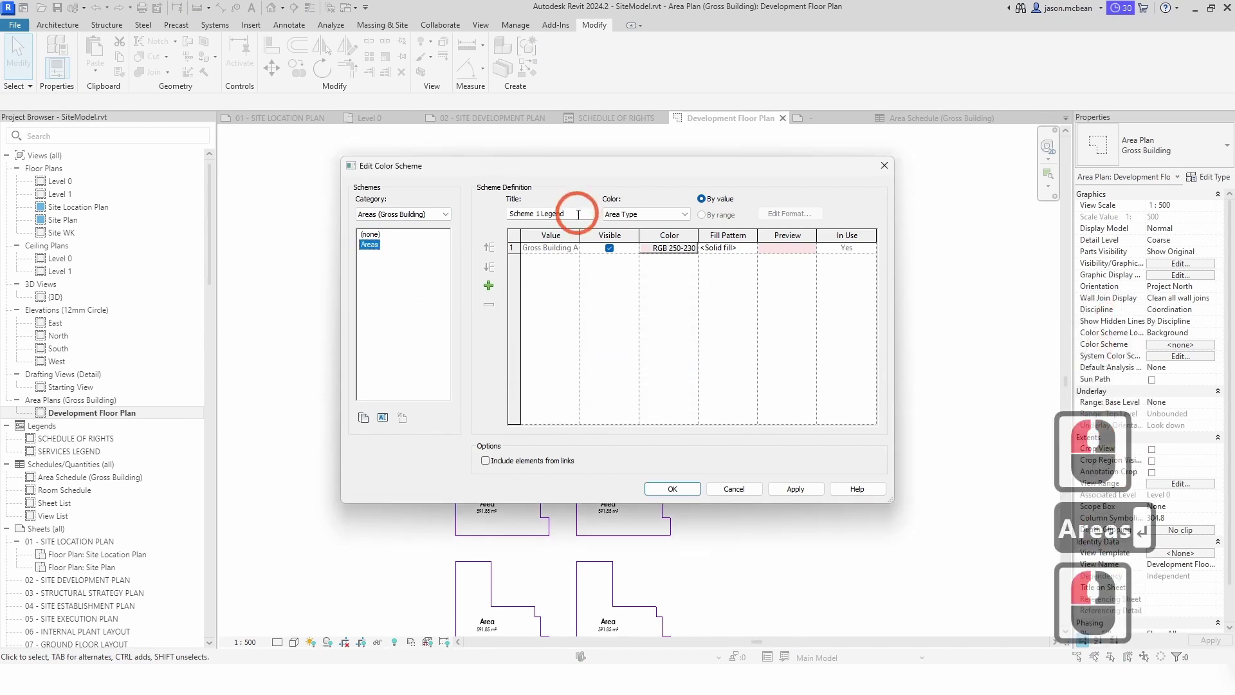
click(501, 215)
click(542, 212)
drag(527, 213, 473, 219)
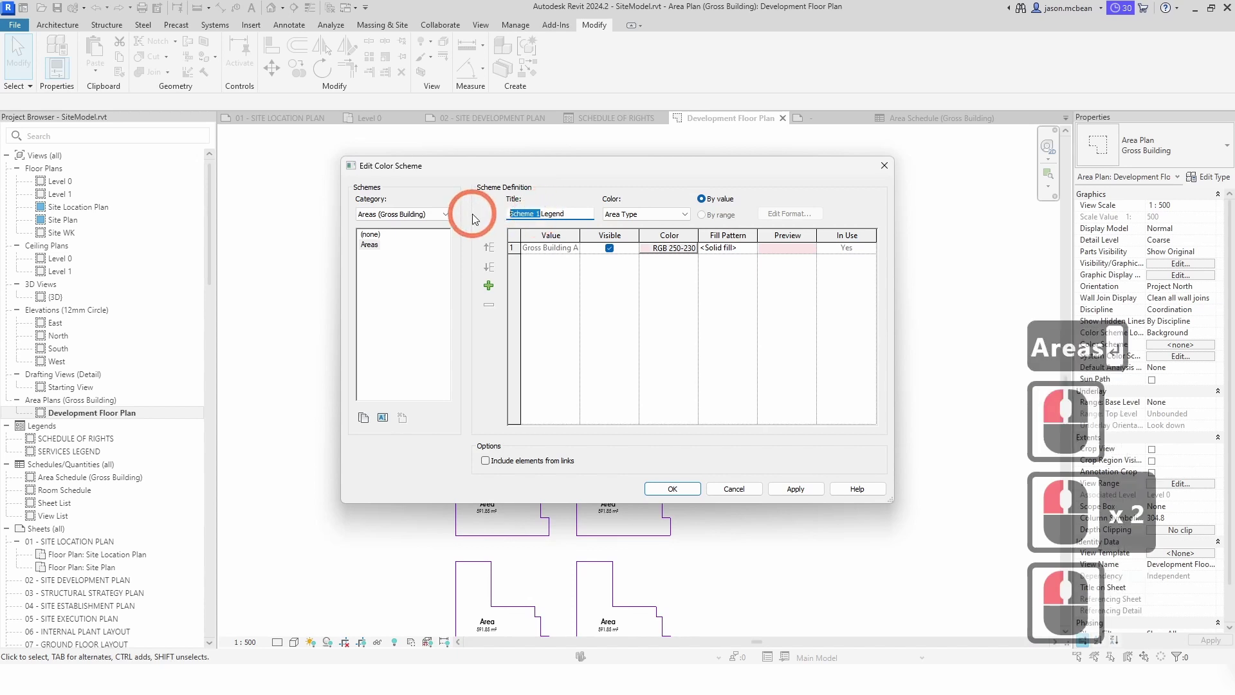
text(Area)
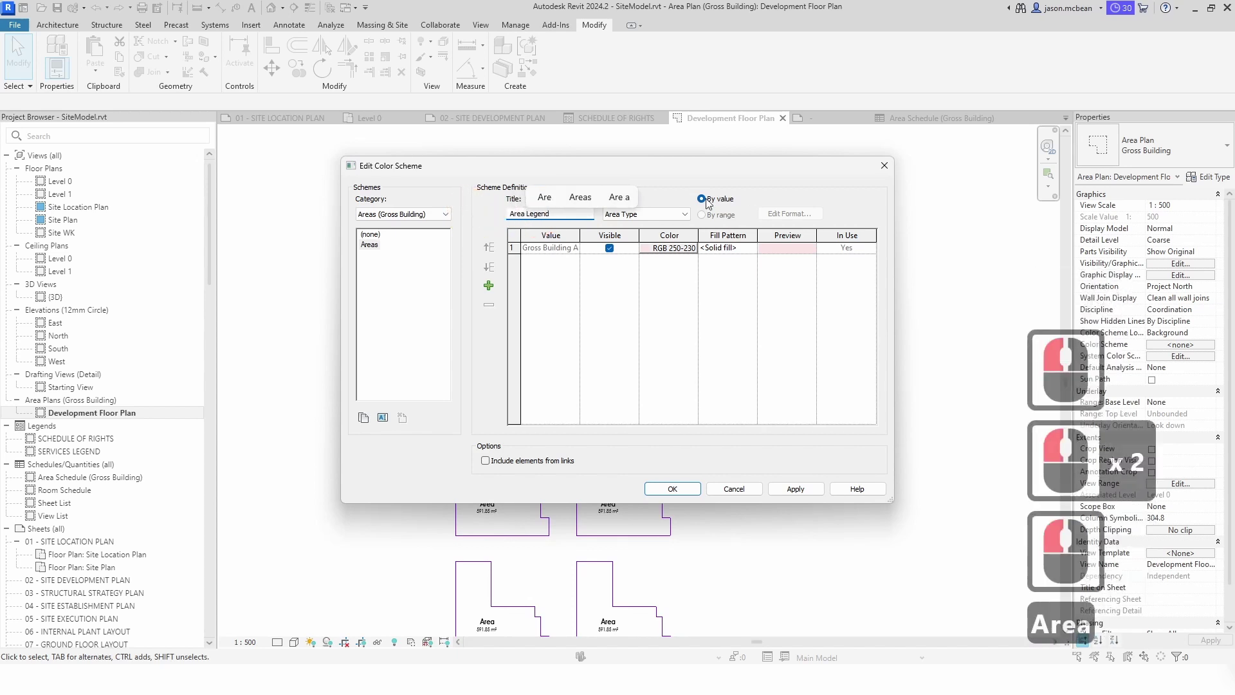
click(563, 263)
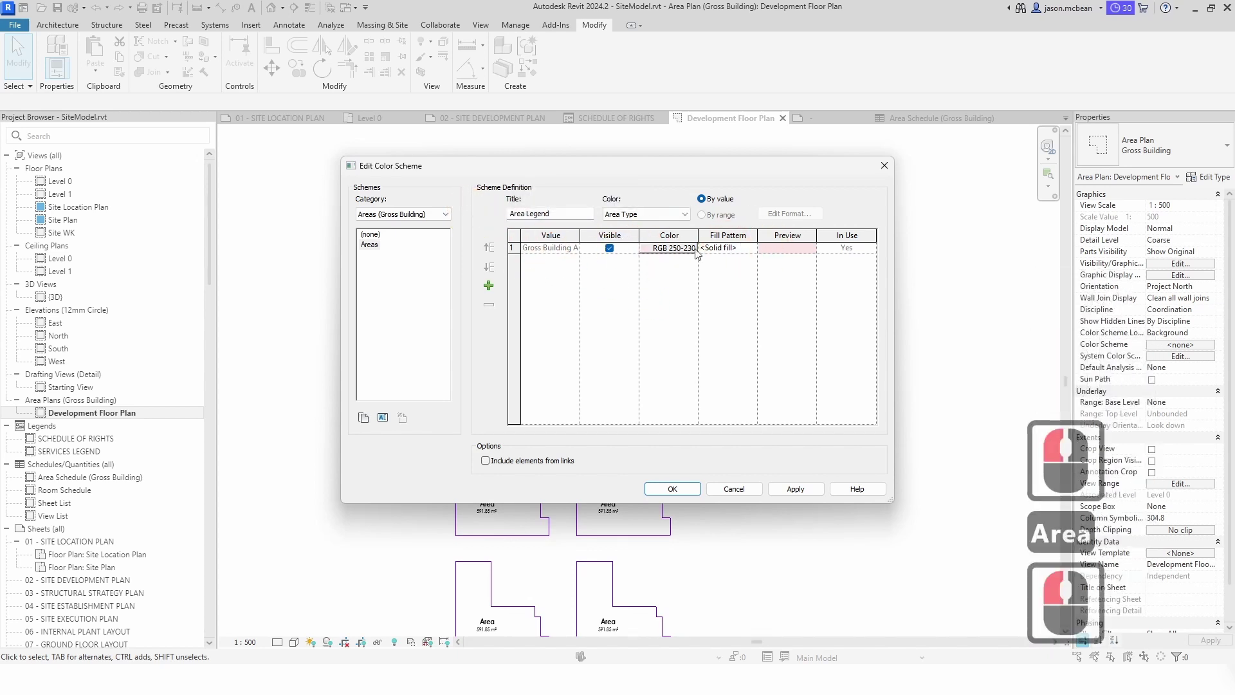
- Color the Areas scheme by Name and apply it to the Development Floor Plan
click(667, 215)
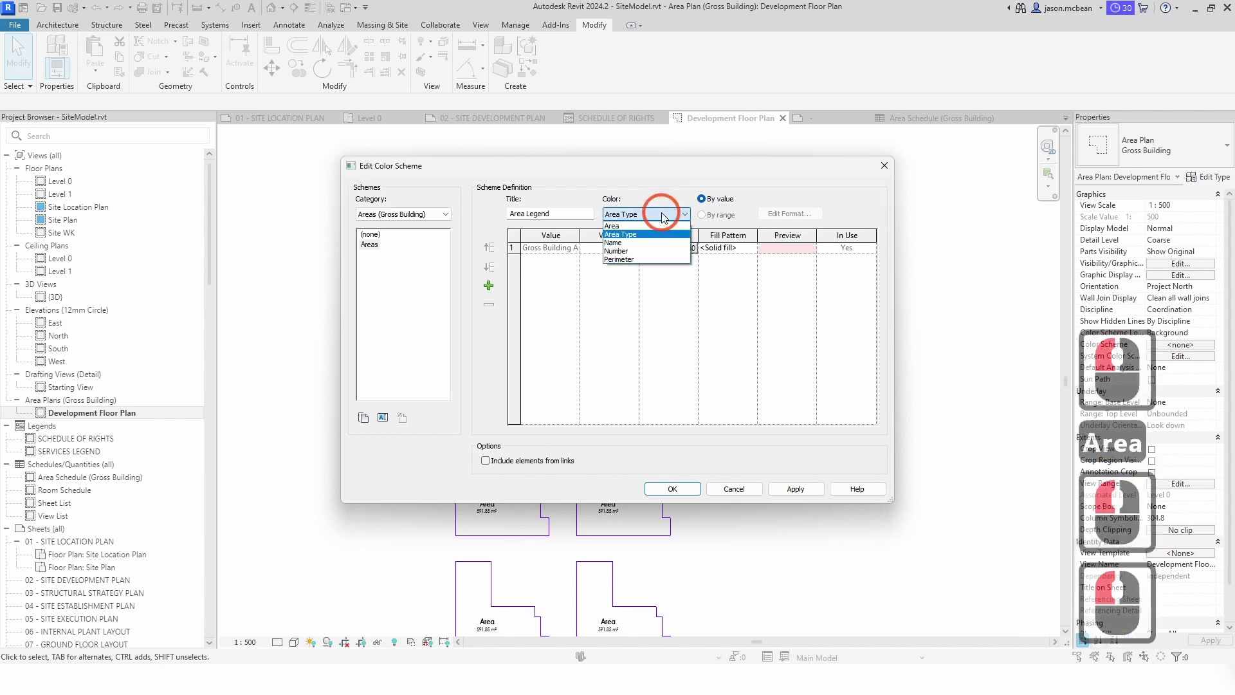
click(635, 242)
click(646, 357)
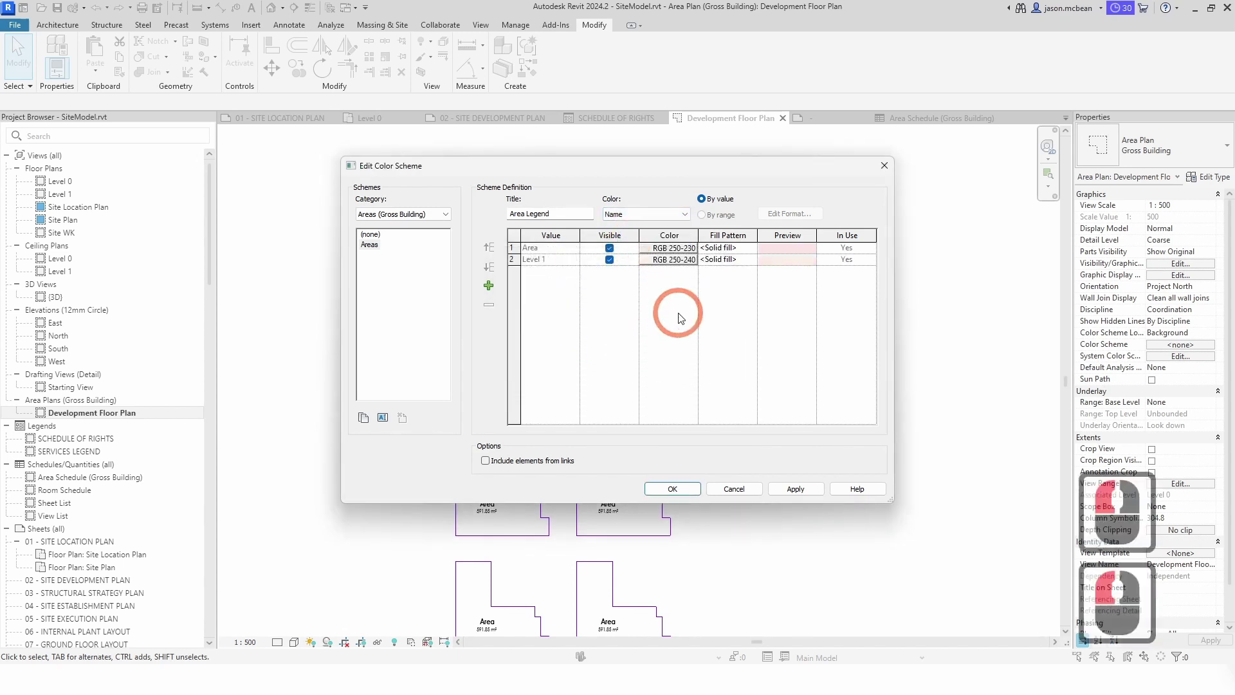
click(795, 489)
click(672, 489)
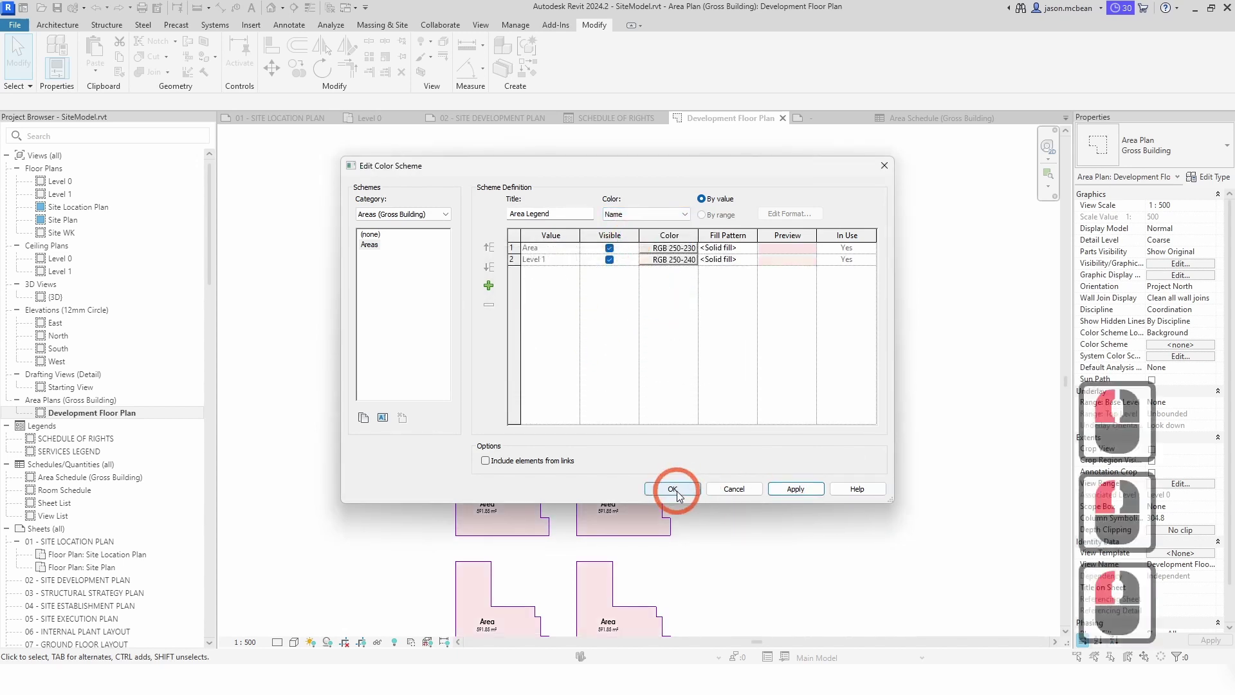
- Examine the name-based coloring and the tags of the areas across the Development Floor Plan
scroll(808, 362, down, 4)
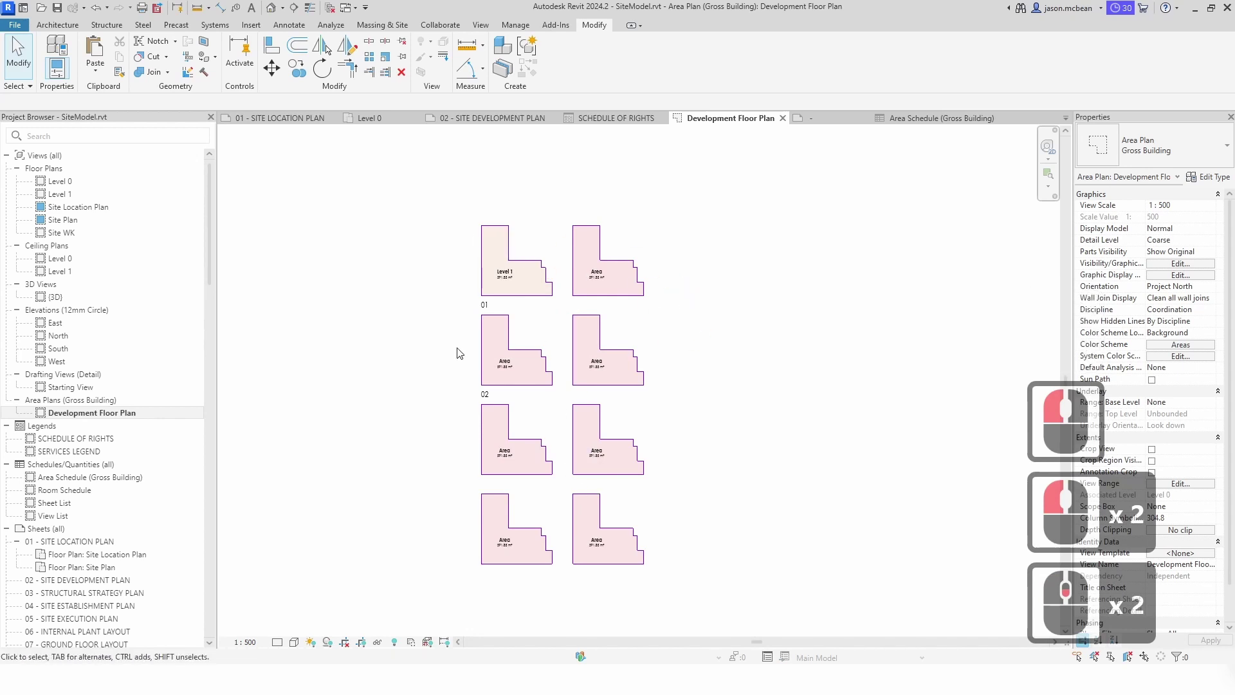
scroll(515, 319, up, 3)
scroll(699, 191, up, 6)
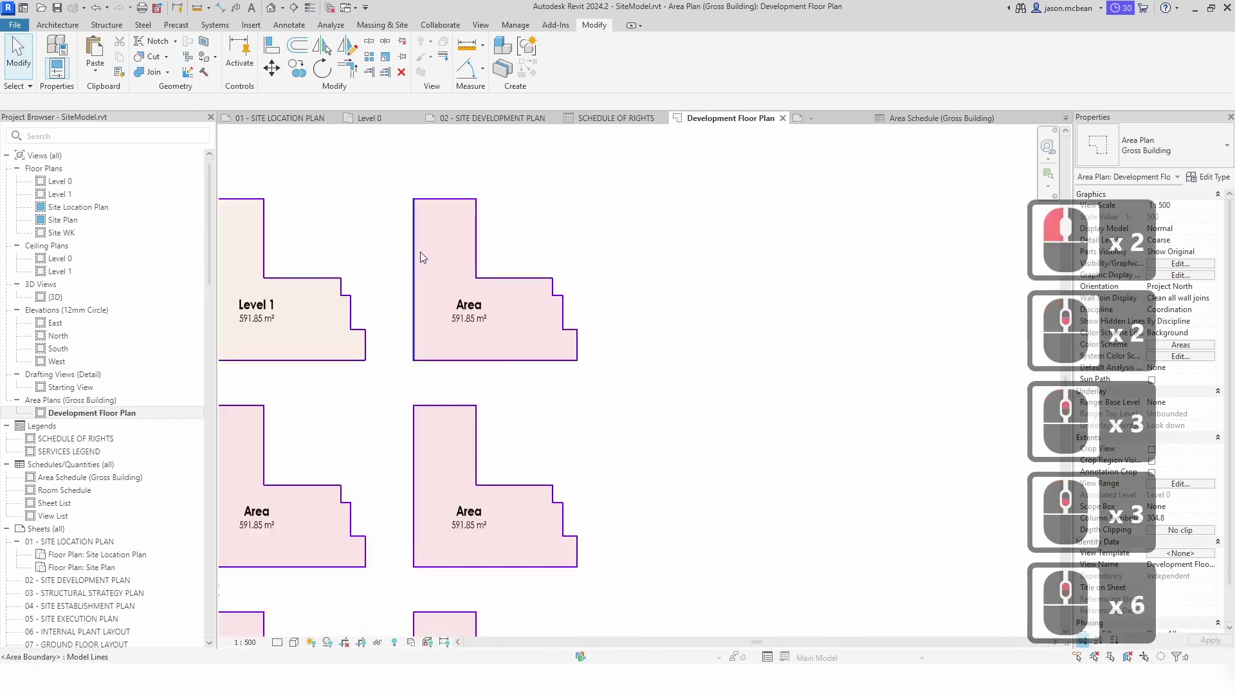
scroll(347, 328, down, 4)
middle_drag(295, 341, 362, 307)
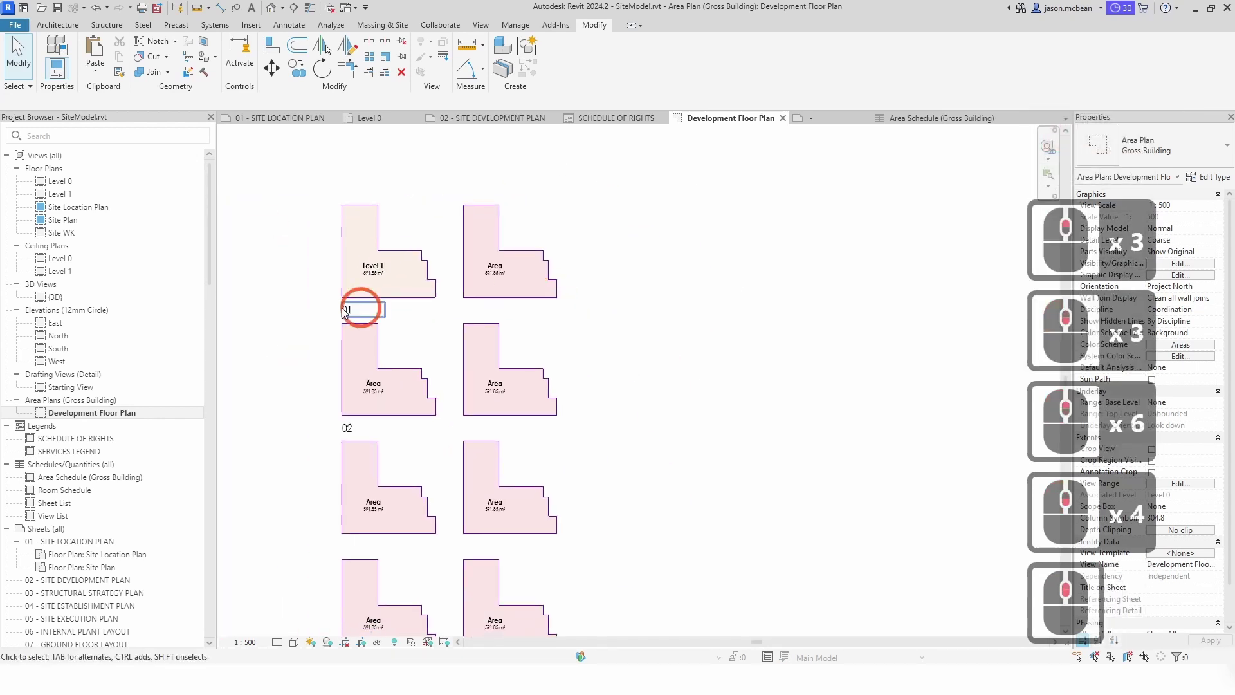
middle_click(626, 329)
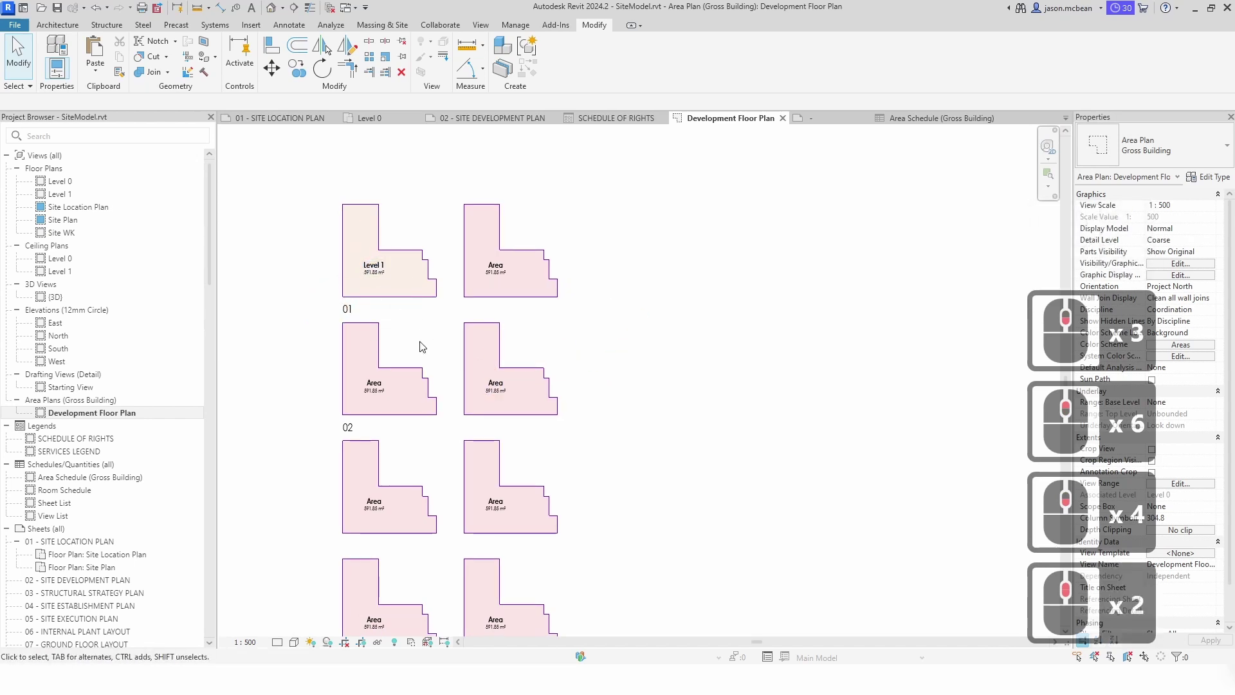
middle_drag(420, 263, 416, 303)
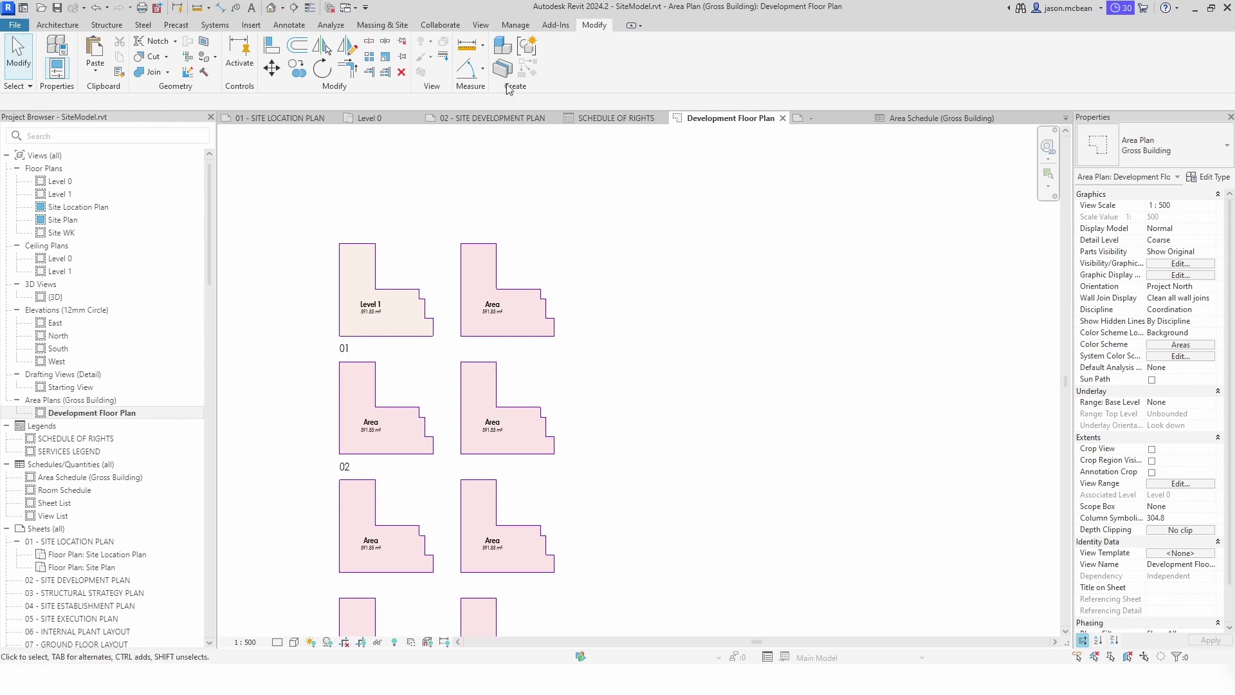
- Start a new project parameter named Use with the Text data type
click(516, 25)
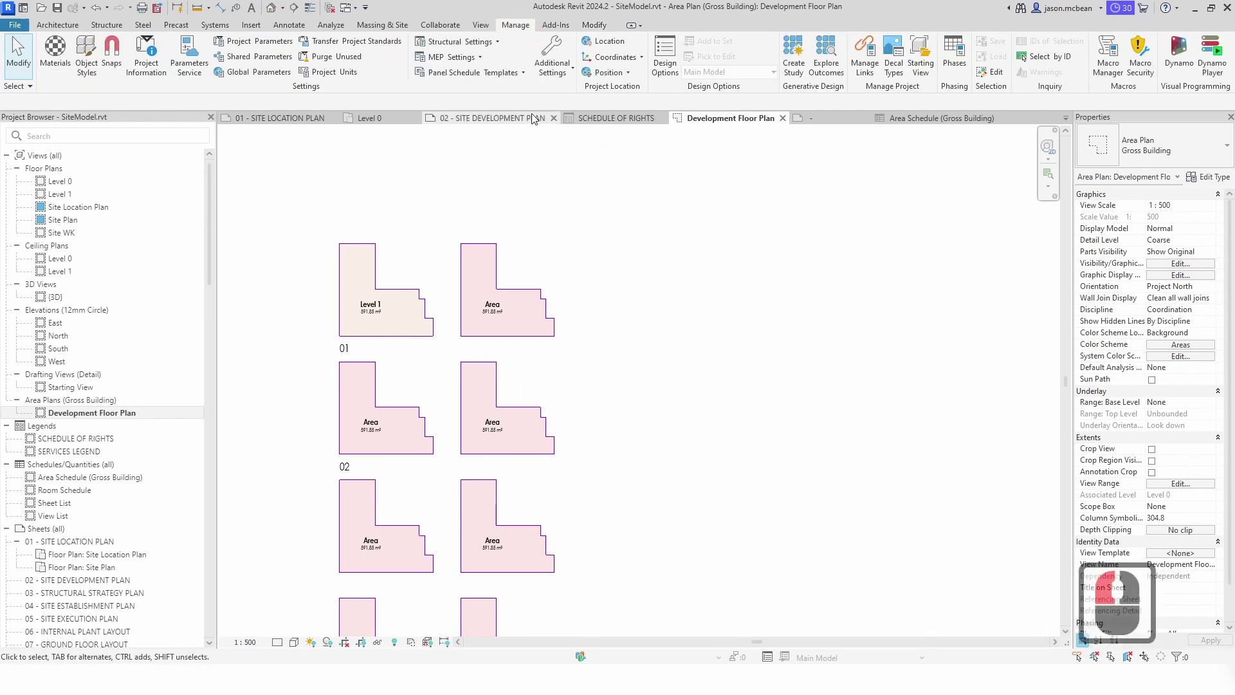
click(275, 46)
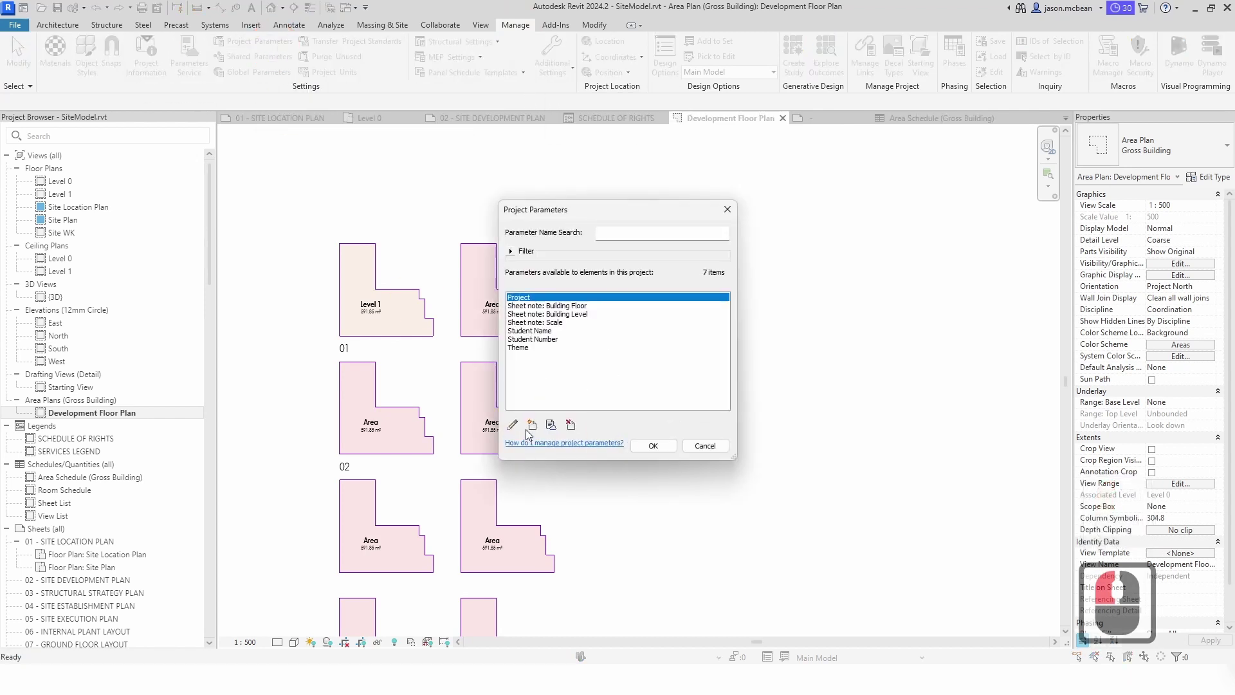
click(533, 425)
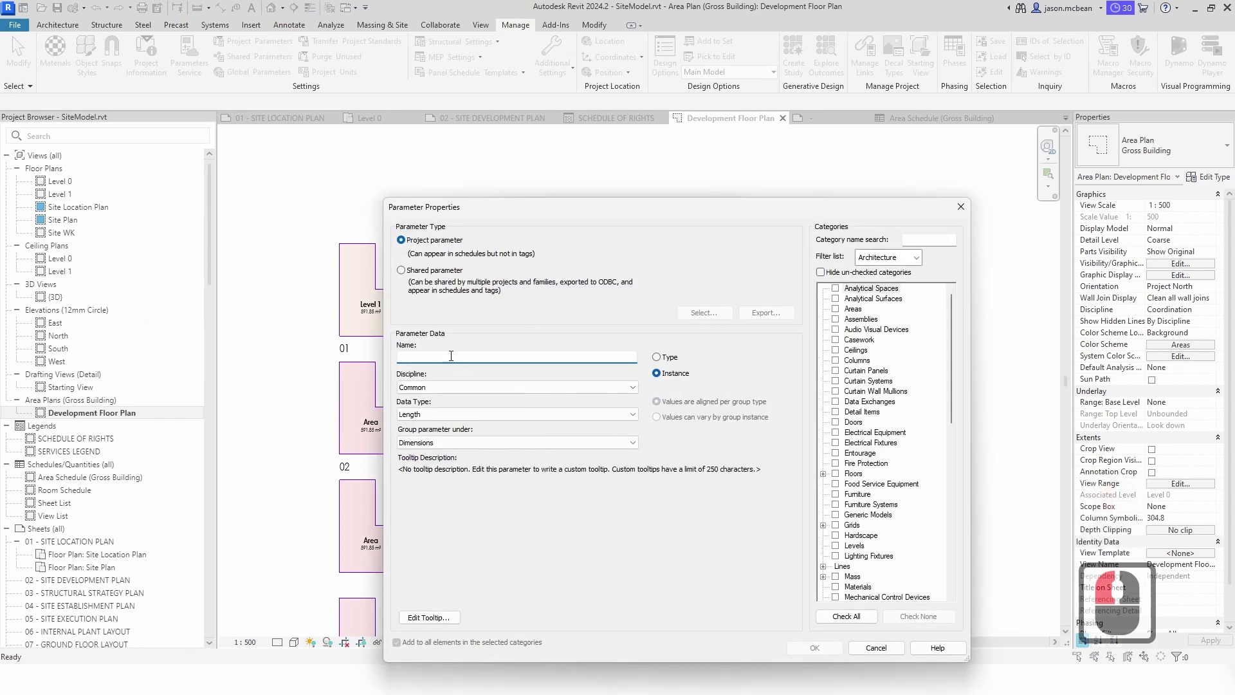
text(Use)
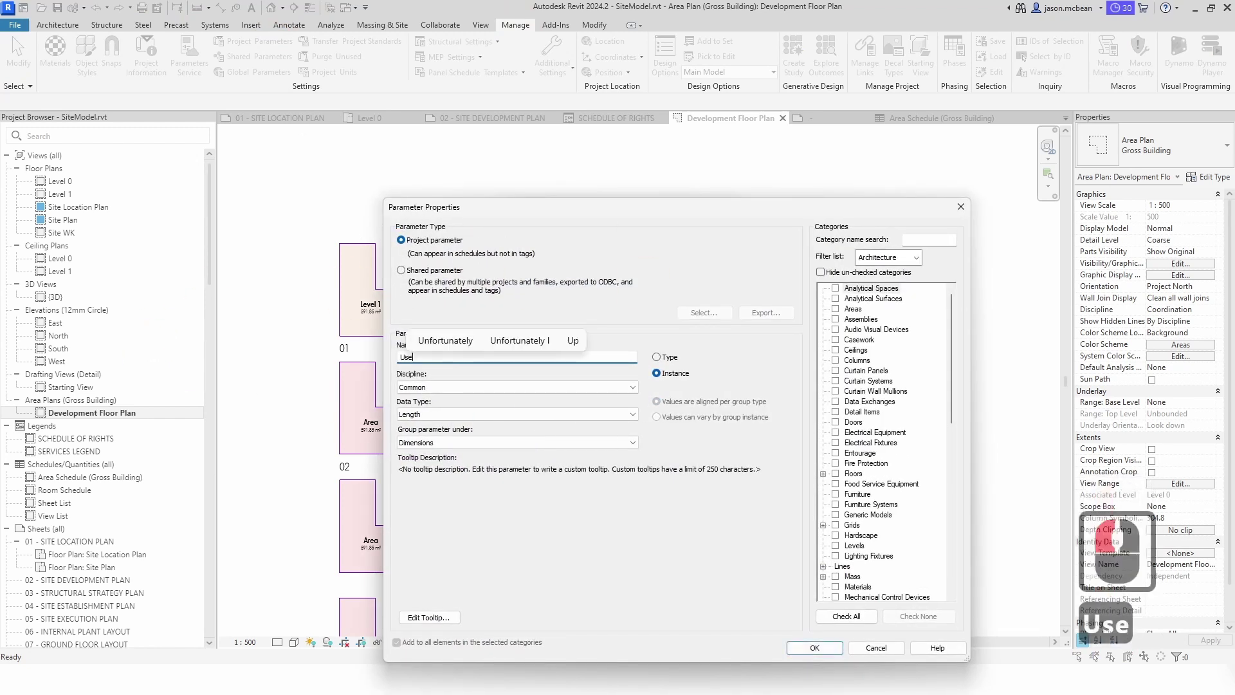
click(473, 413)
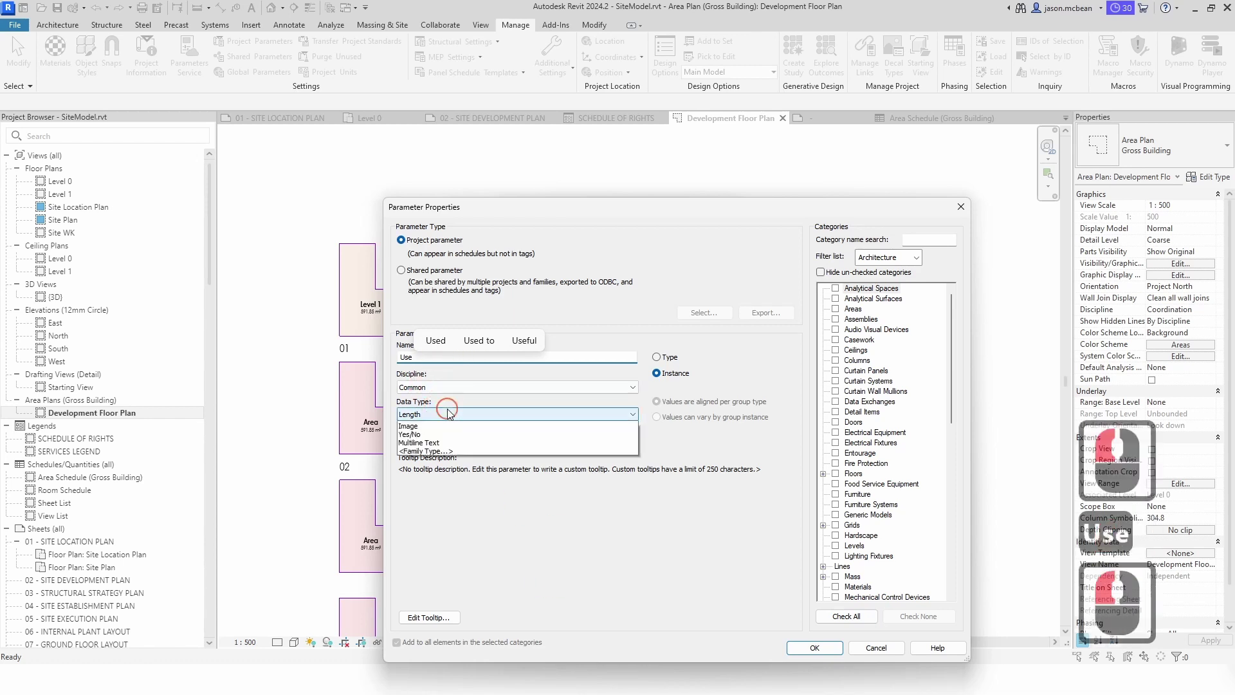
click(418, 425)
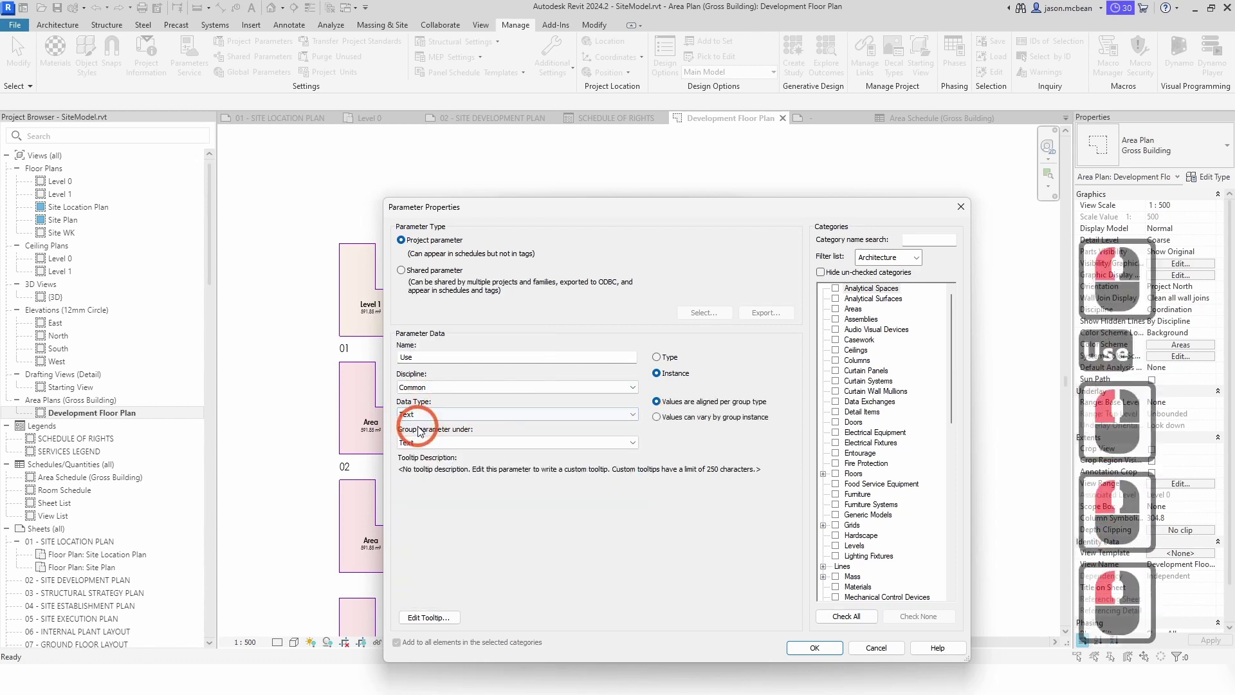
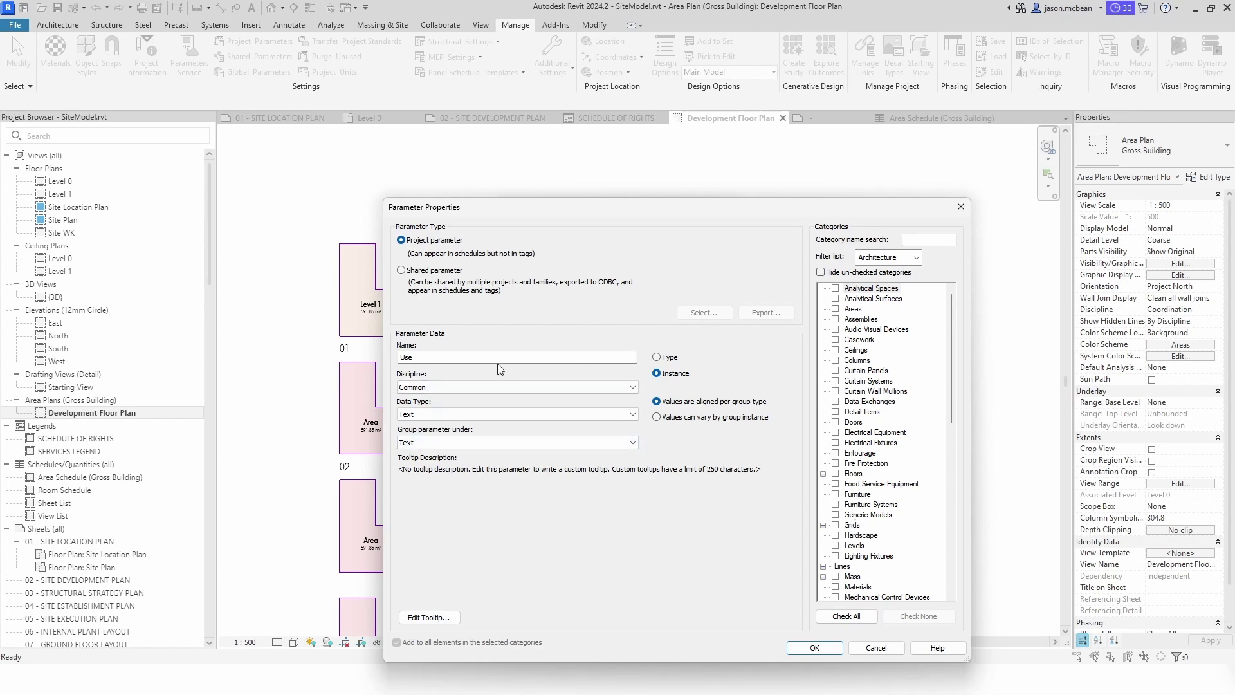
- Group the Use parameter under Identity Data, assign it to the Areas category and add it to the project
click(436, 442)
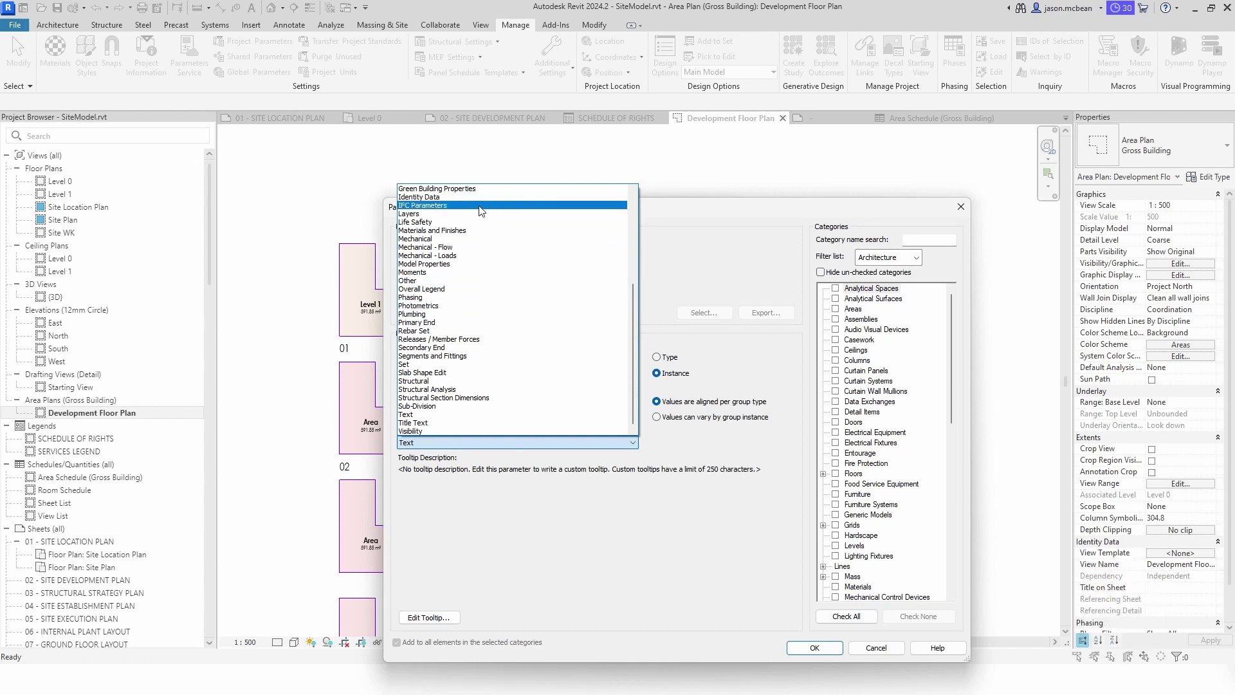
click(437, 198)
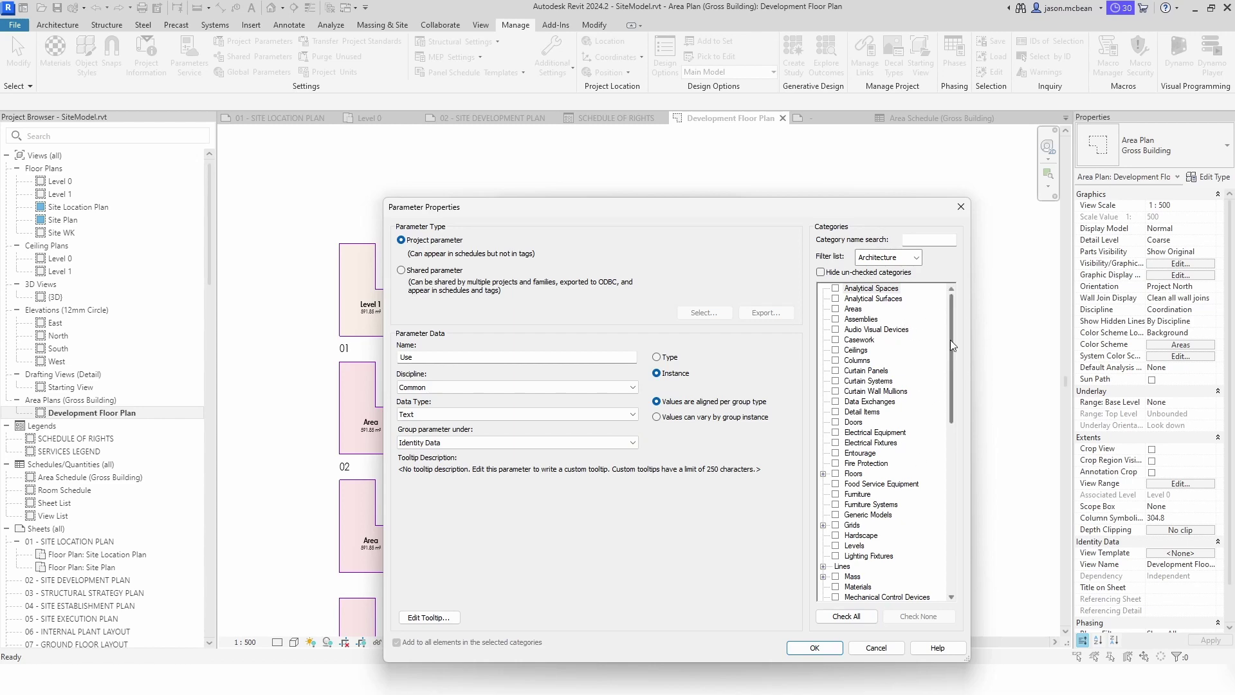
mouse_move(950, 339)
mouse_down()
mouse_move(950, 450)
mouse_move(951, 334)
mouse_up()
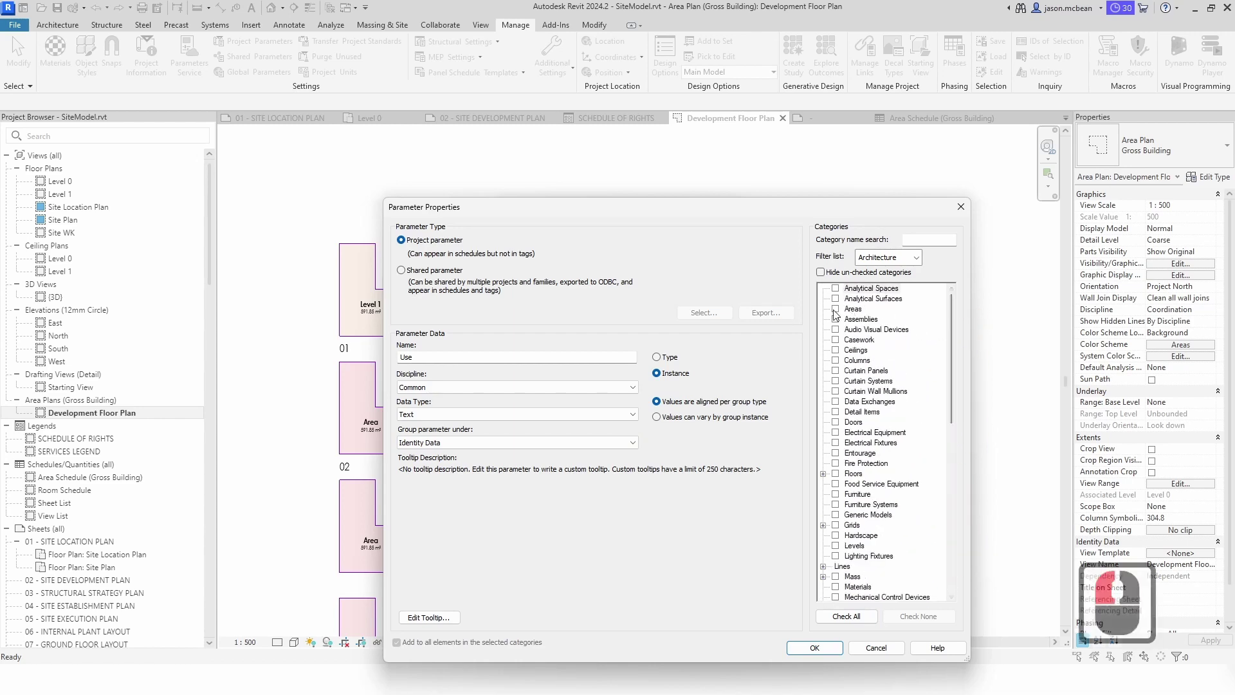
double_click(852, 311)
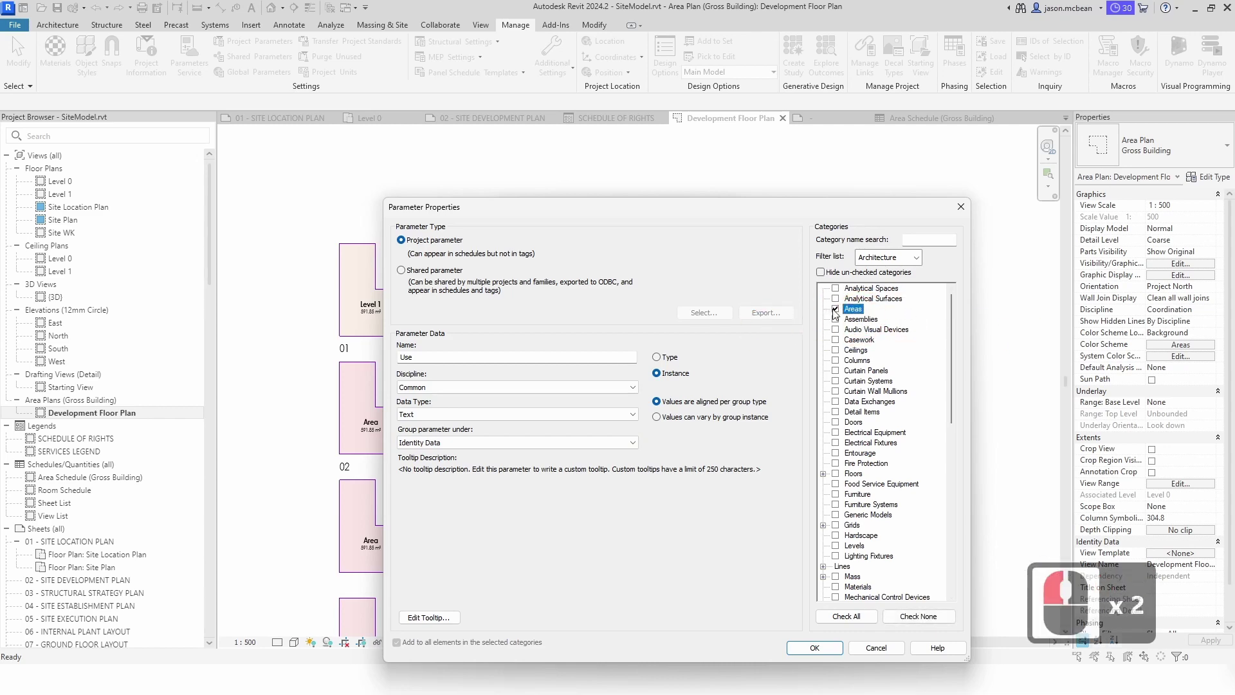
click(815, 647)
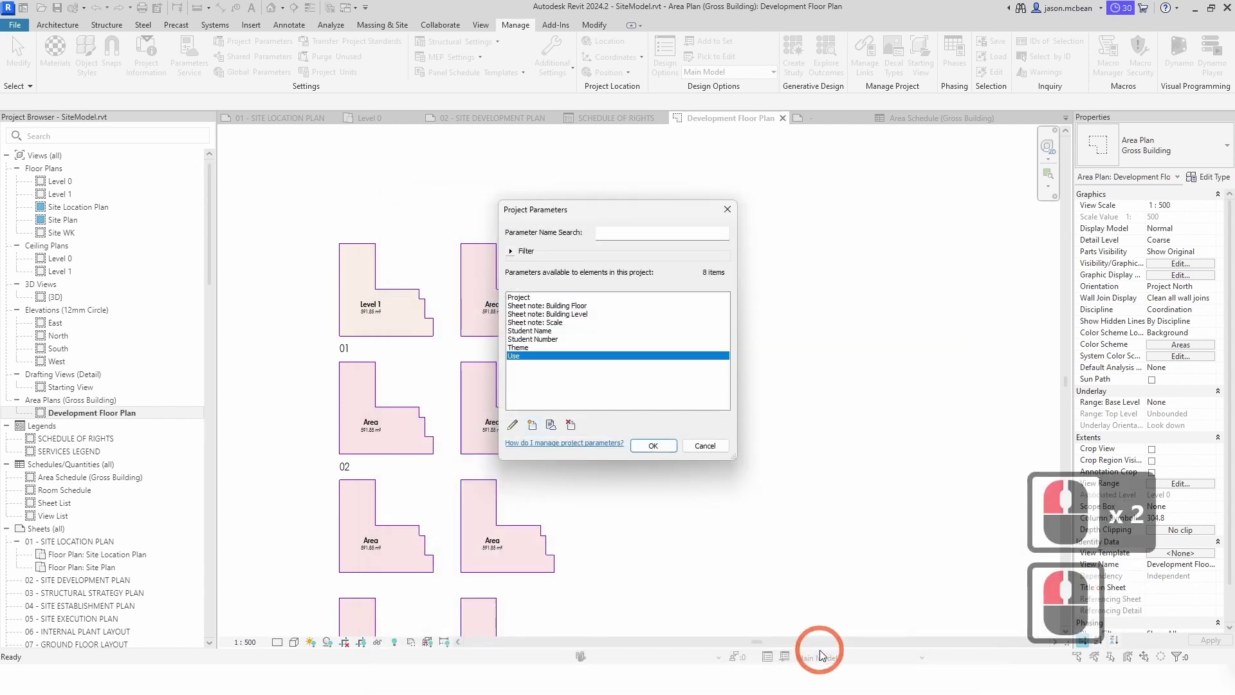
click(655, 447)
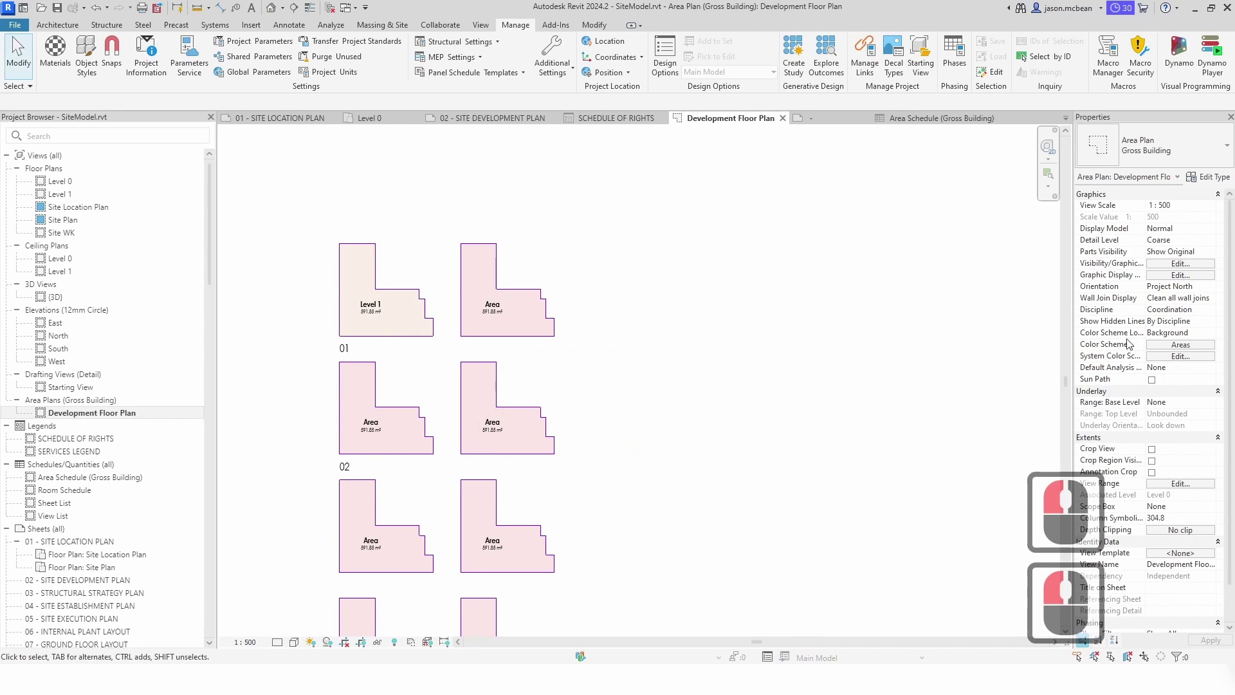
key(Escape)
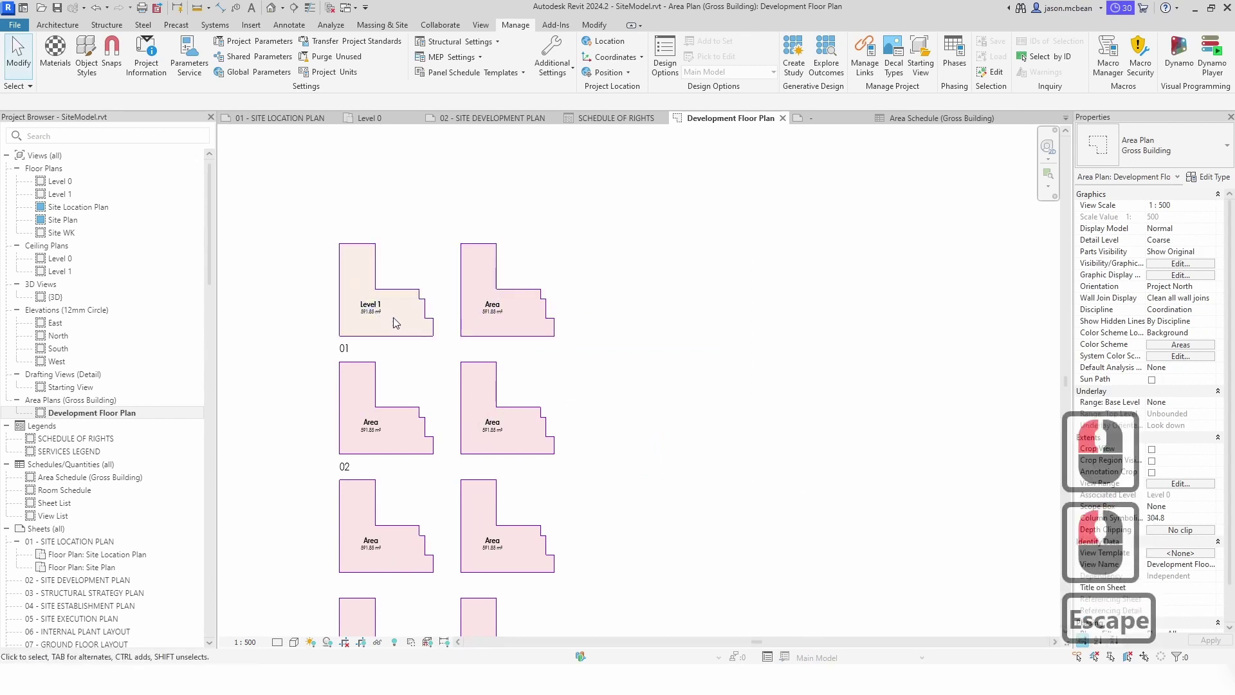
- Inspect the Use parameter in the properties of the Level 1 area on the plan
click(384, 332)
click(384, 332)
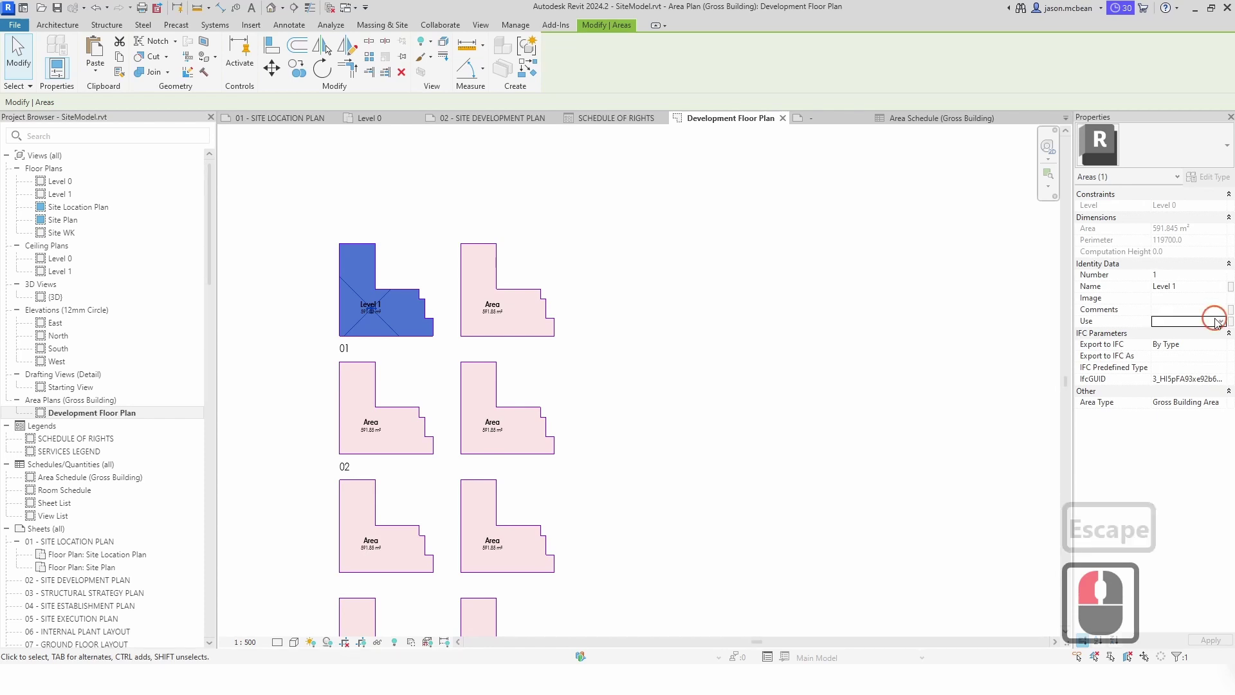
click(1137, 319)
click(855, 307)
click(658, 329)
click(798, 327)
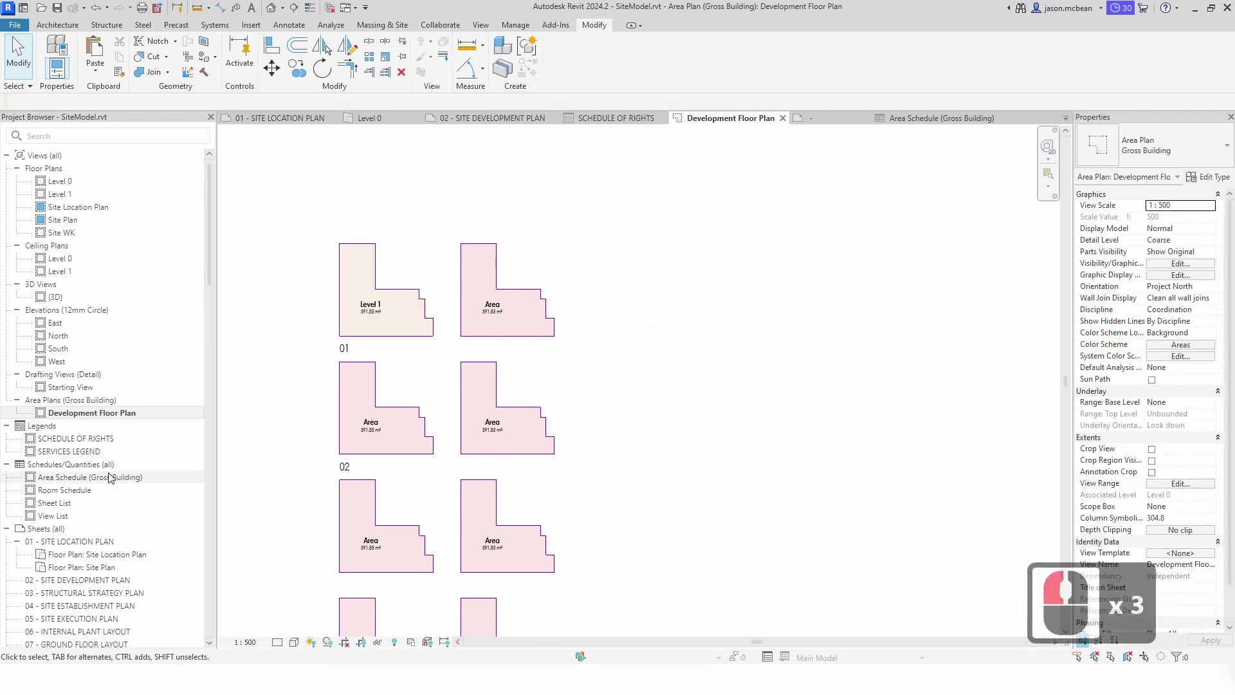
- Close all inactive views except the gross building area schedule, reopen the Development Floor Plan and tile the open views
click(950, 120)
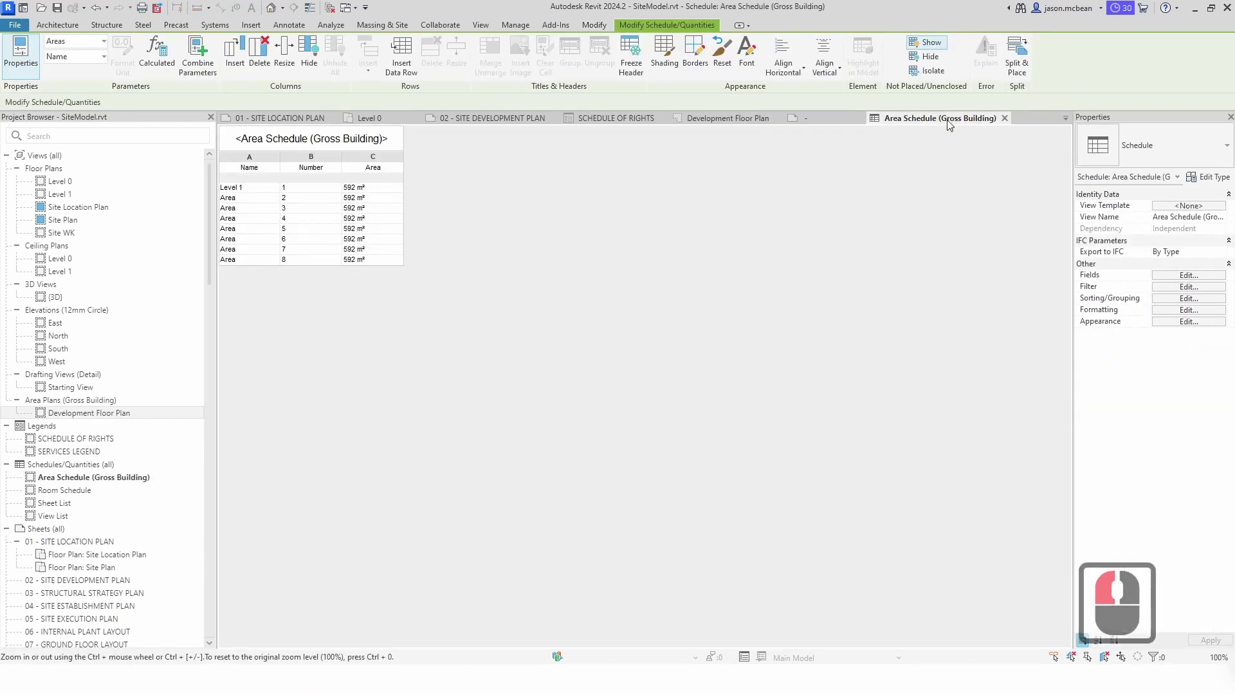
click(481, 26)
click(1056, 58)
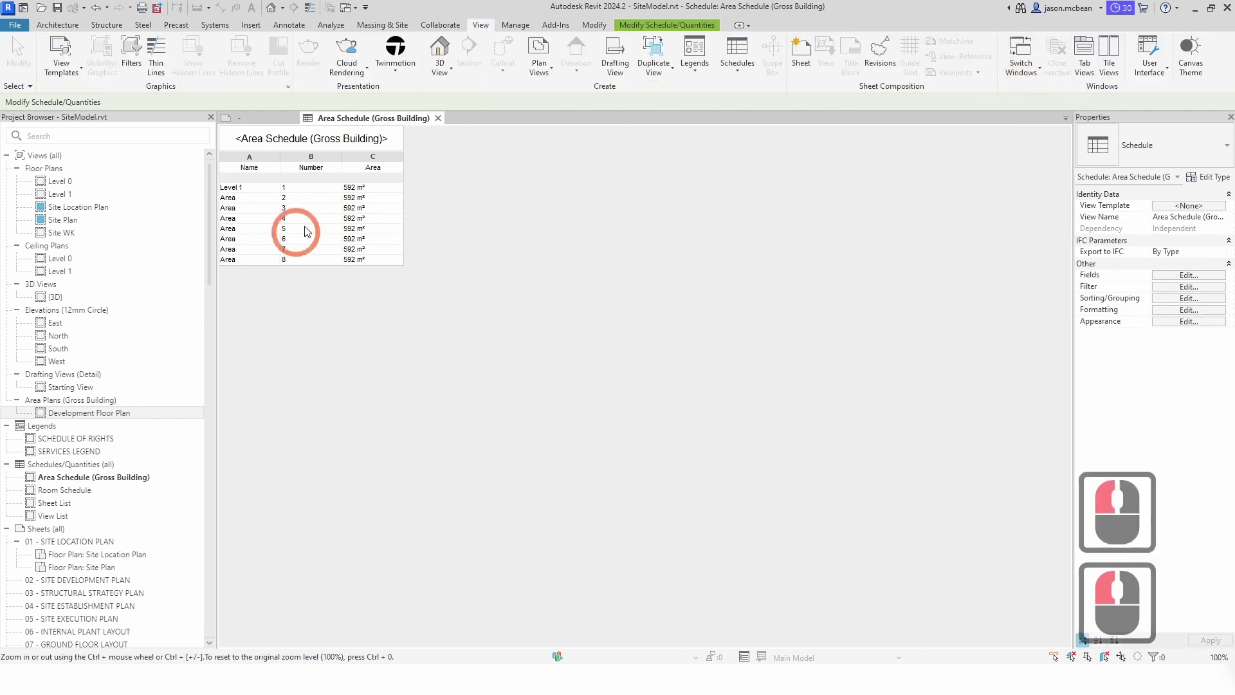
double_click(109, 418)
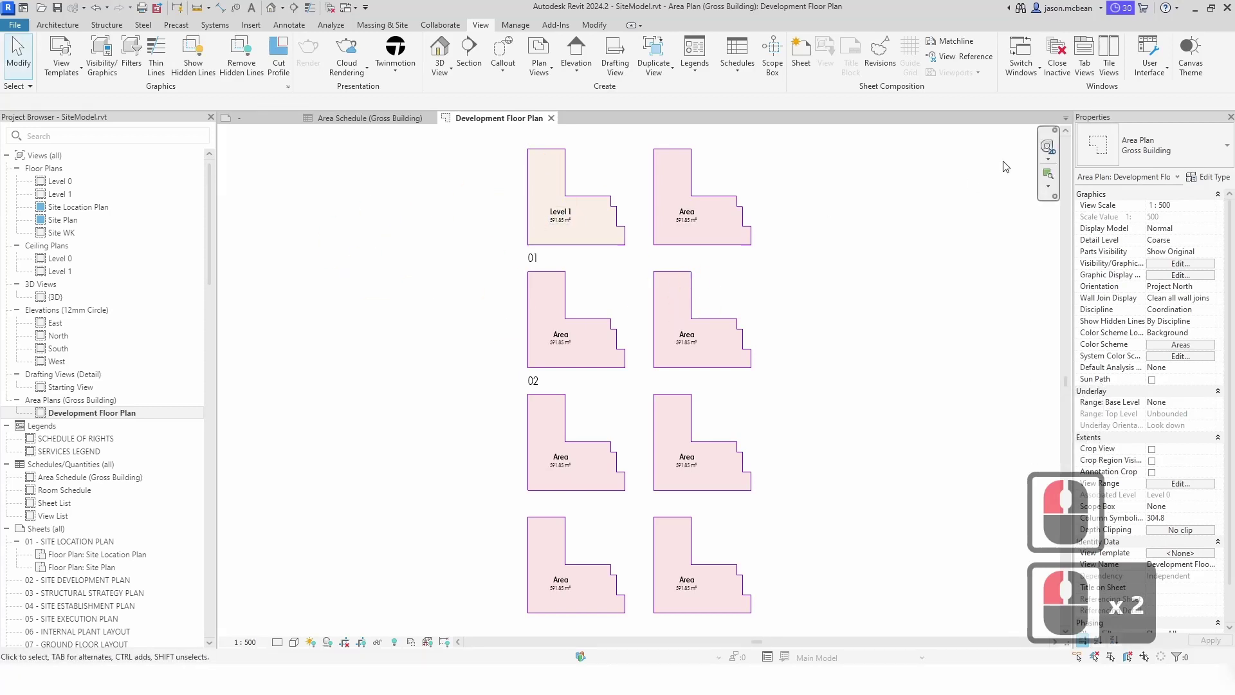
click(1108, 56)
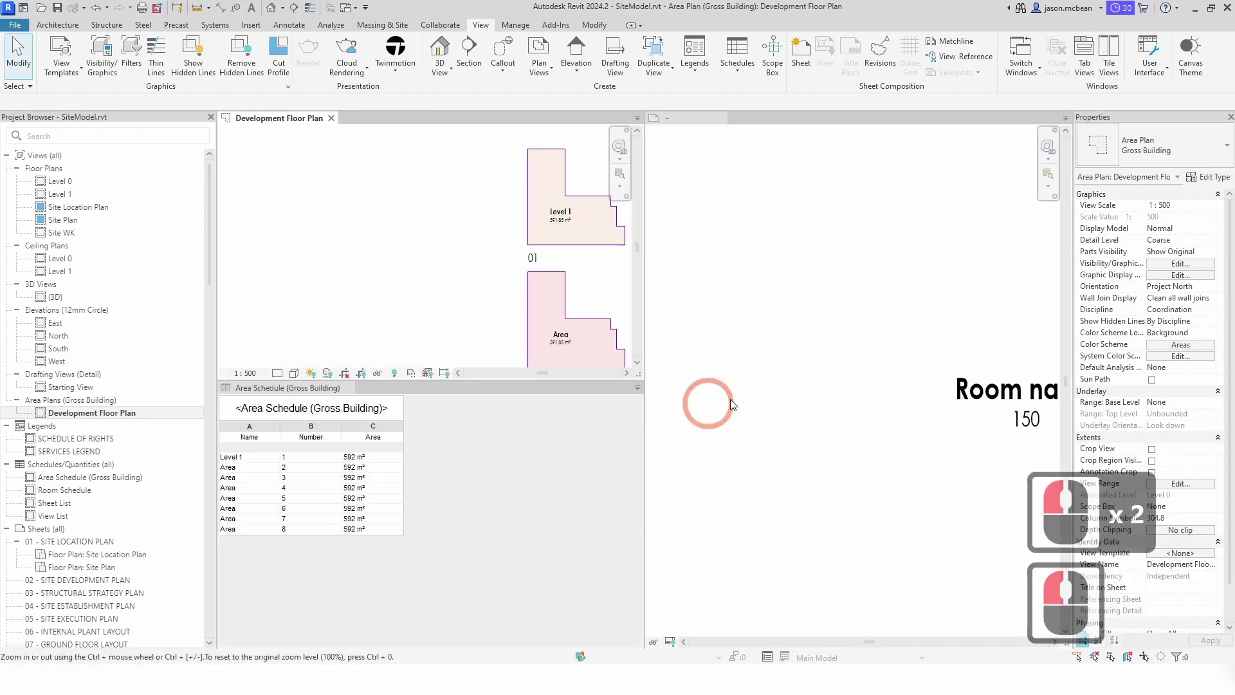
- Close the area tag family Anno_Tag_Area.rfa without saving, leaving the Development Floor Plan and area schedule tiled
click(786, 406)
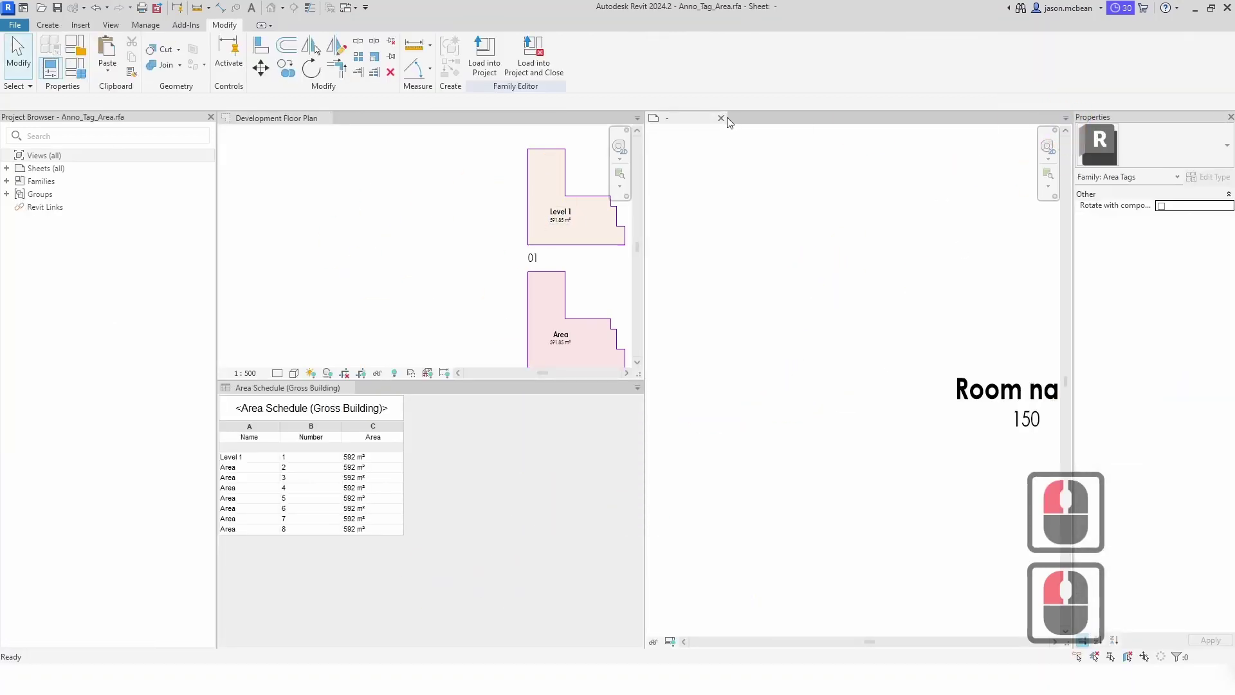
click(721, 118)
click(646, 346)
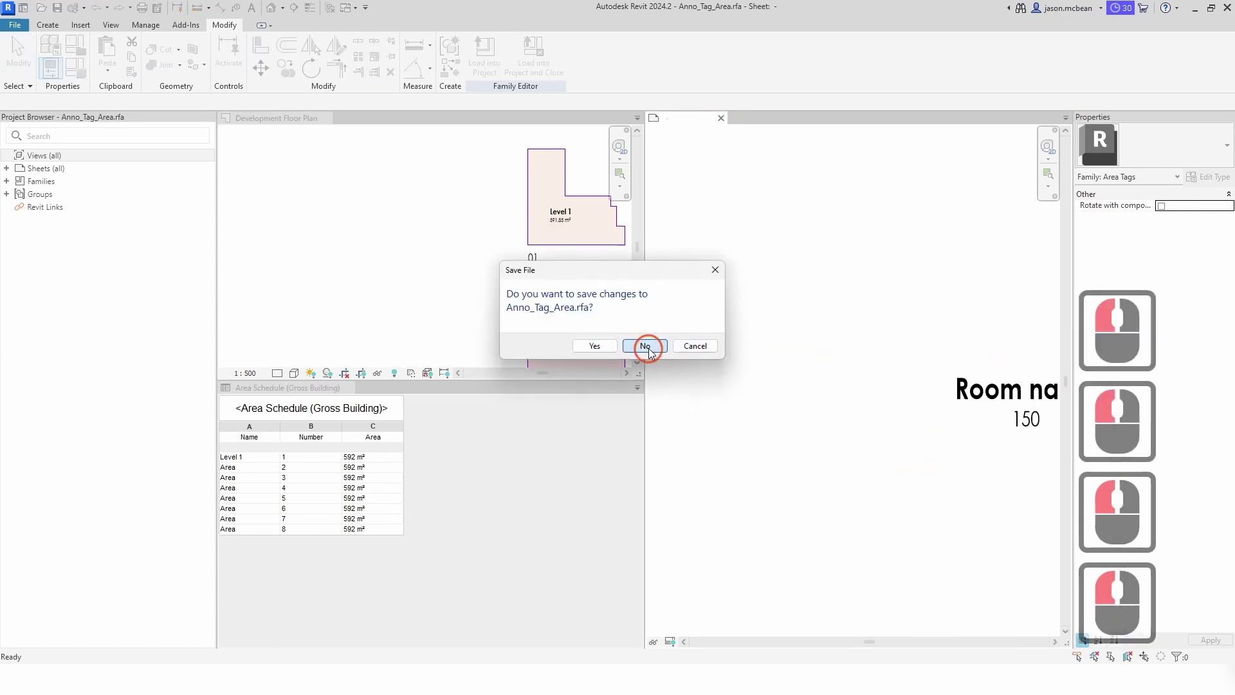
click(267, 367)
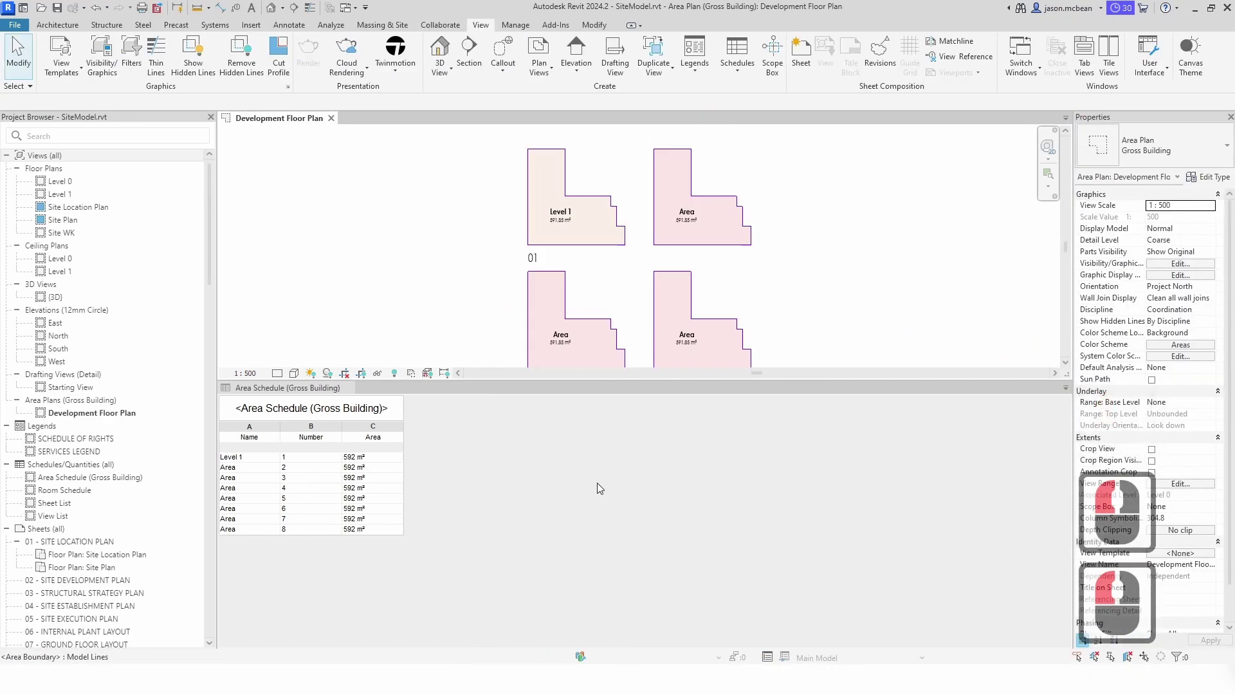
click(629, 486)
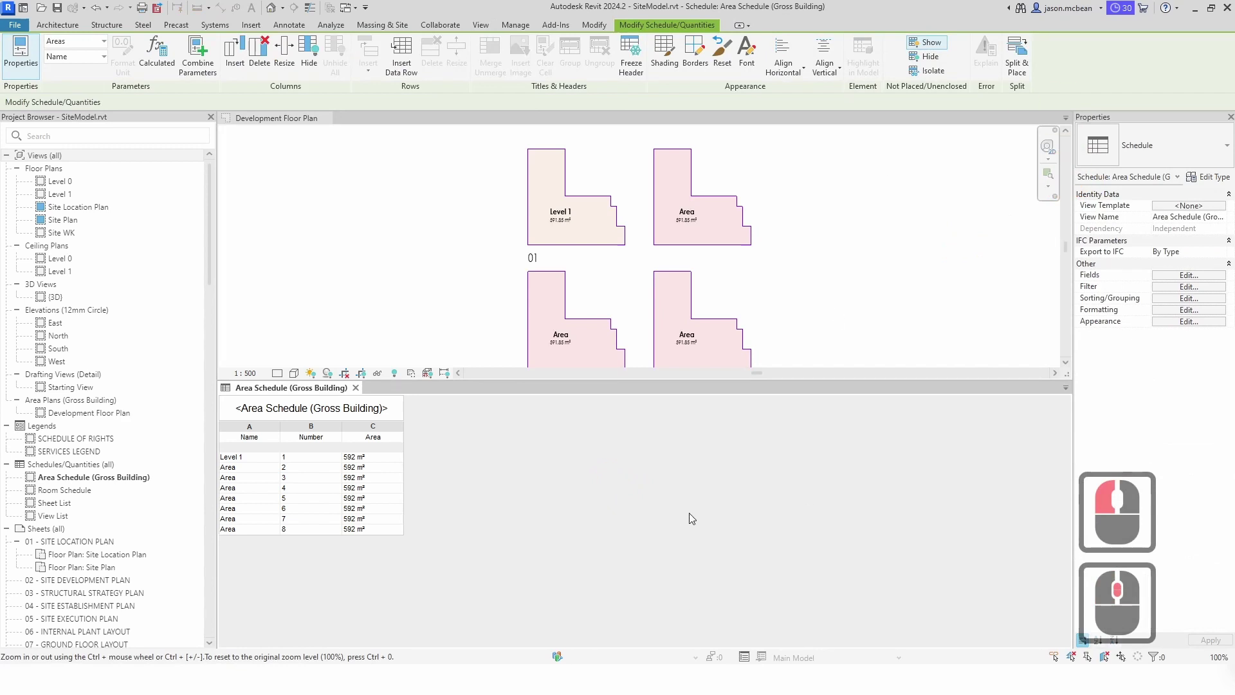
click(564, 289)
click(894, 265)
double_click(872, 548)
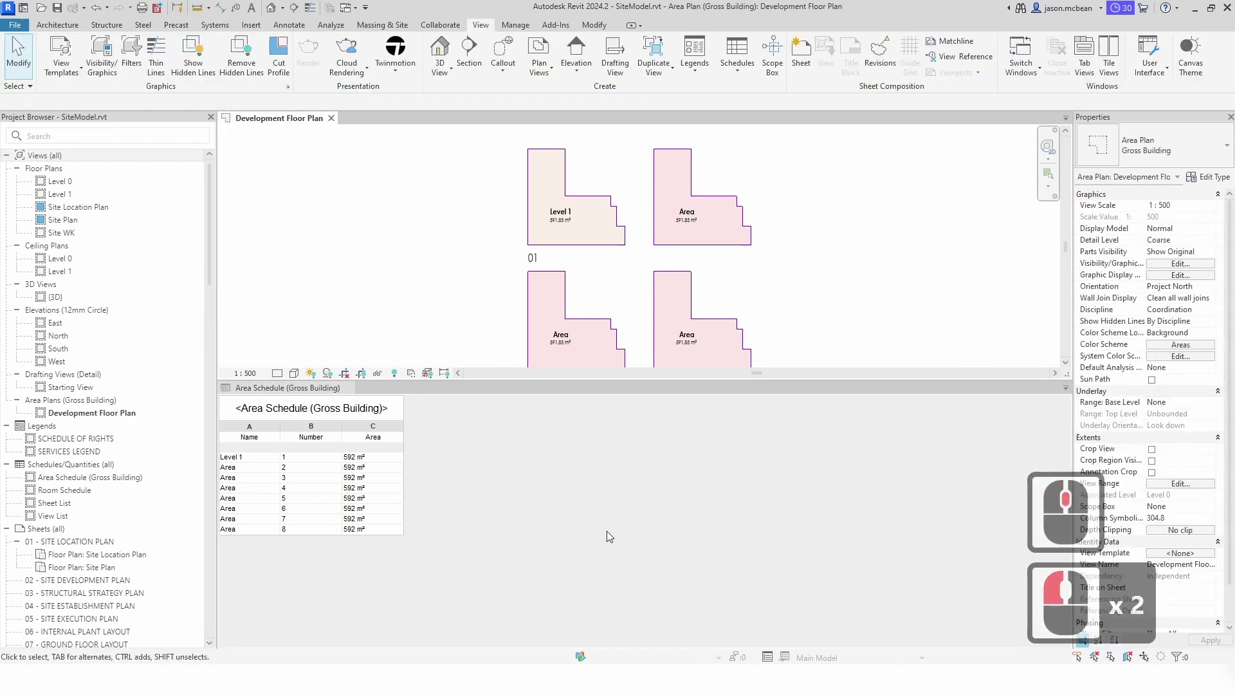
- Copy the Level 1 name to area number 2 in the area schedule and change it to Level 2
click(225, 468)
click(243, 457)
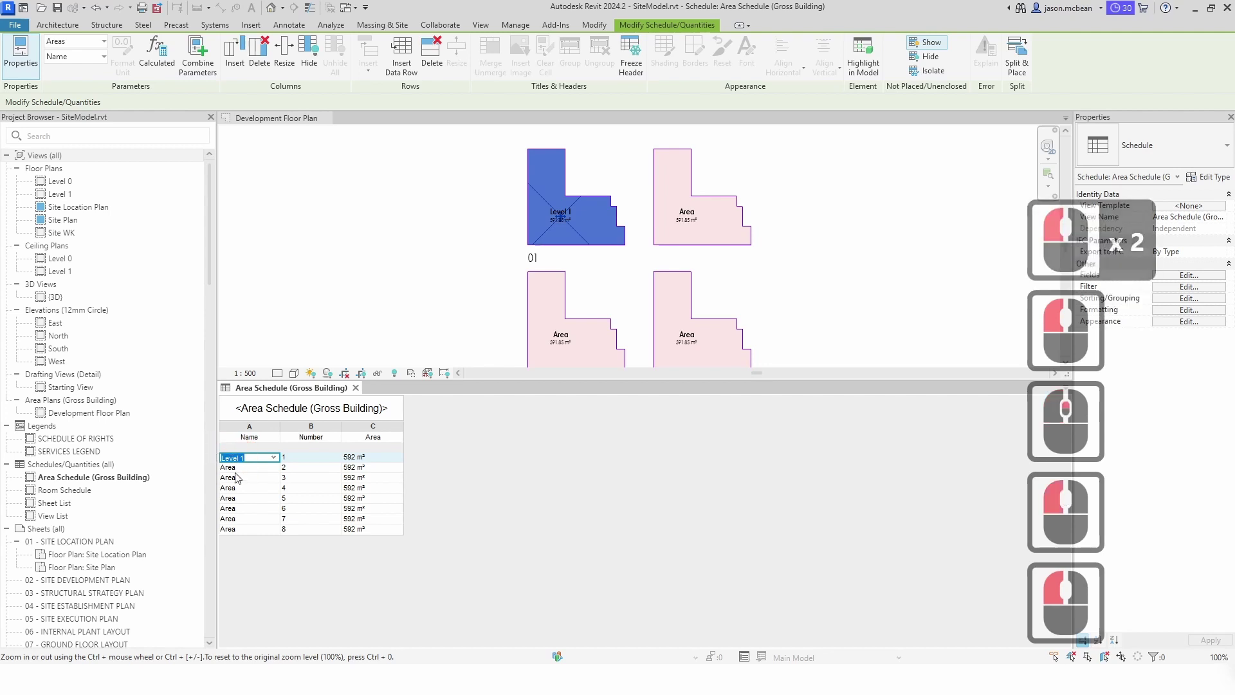
key(ctrl+c)
click(244, 468)
key(ctrl+v)
click(248, 469)
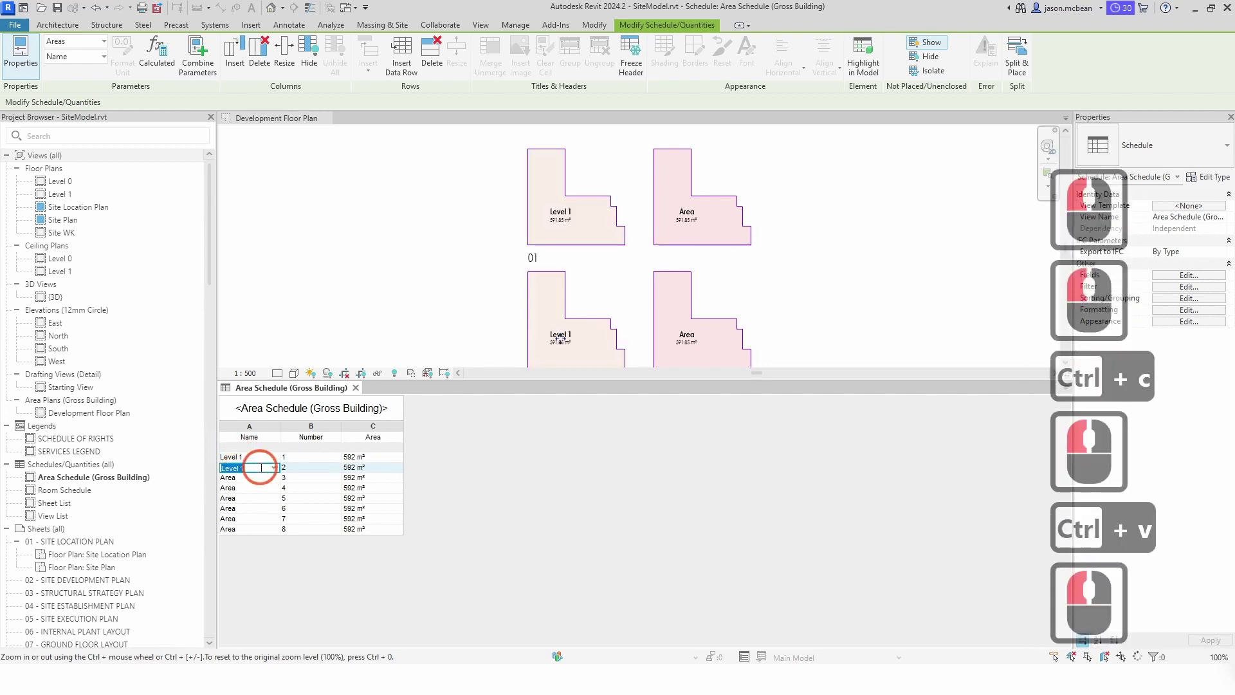
key(Right)
key(BackSpace)
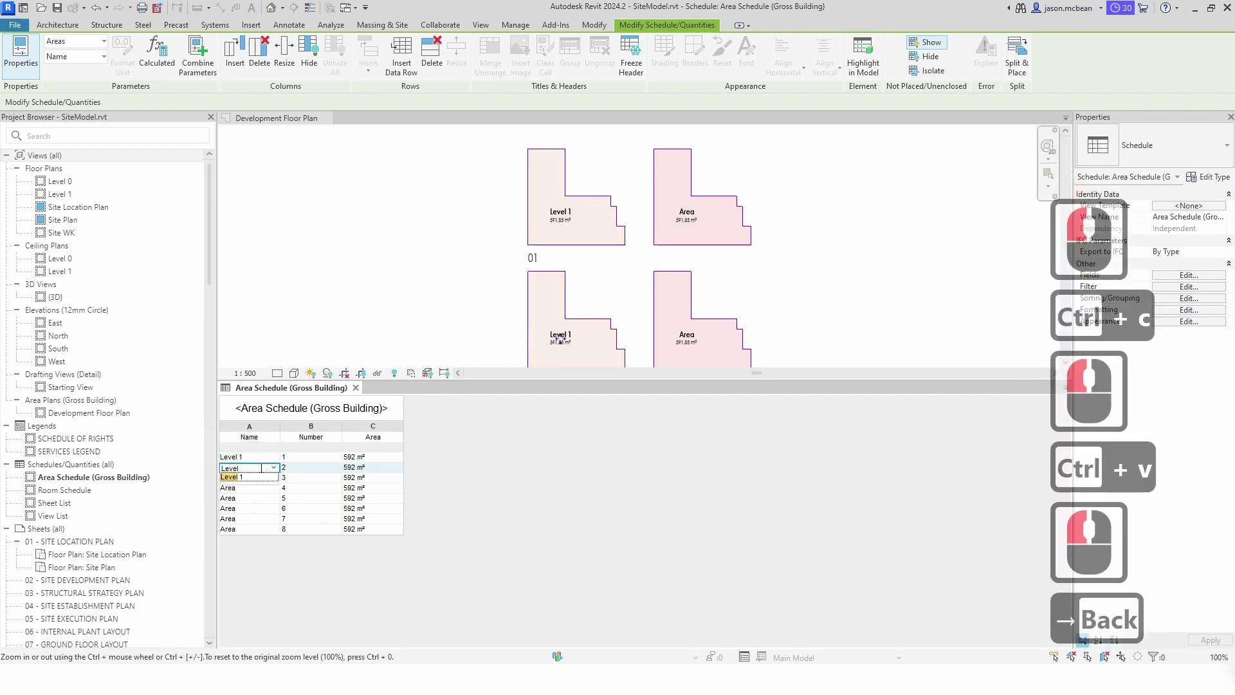
text(2)
key(Return)
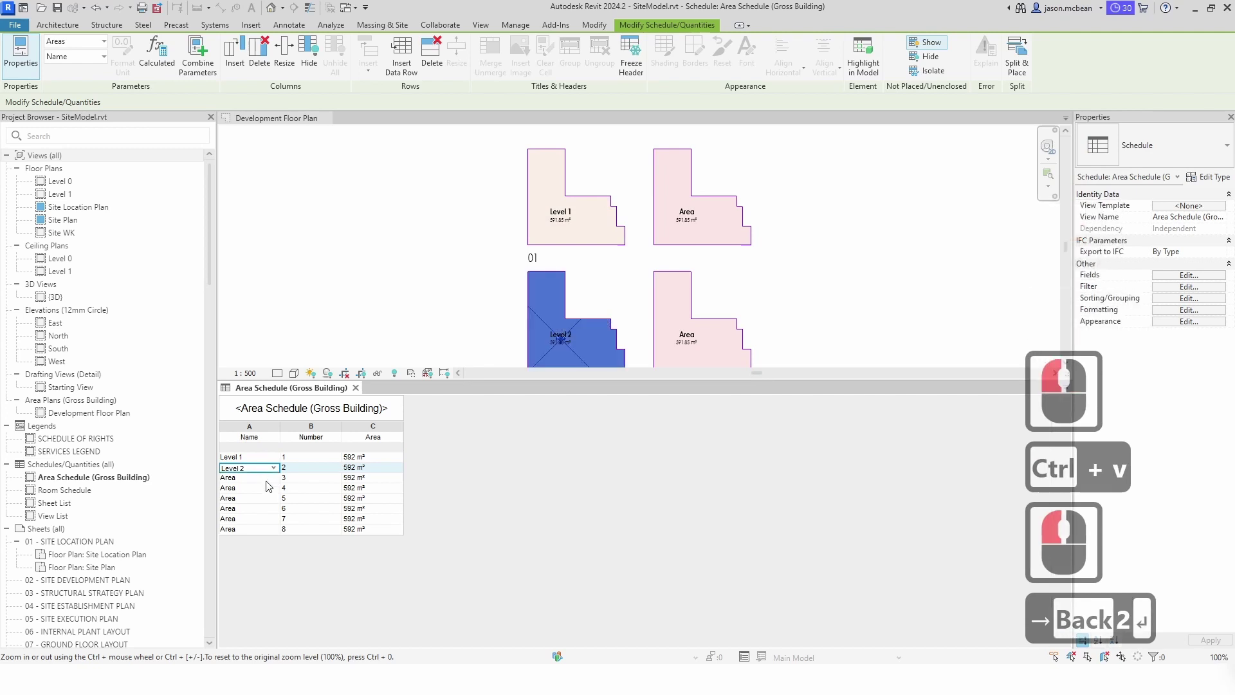
- Paste the copied name Level 1 into the Name cells of area numbers 3 and 4 in the area schedule
click(262, 480)
key(ctrl+v)
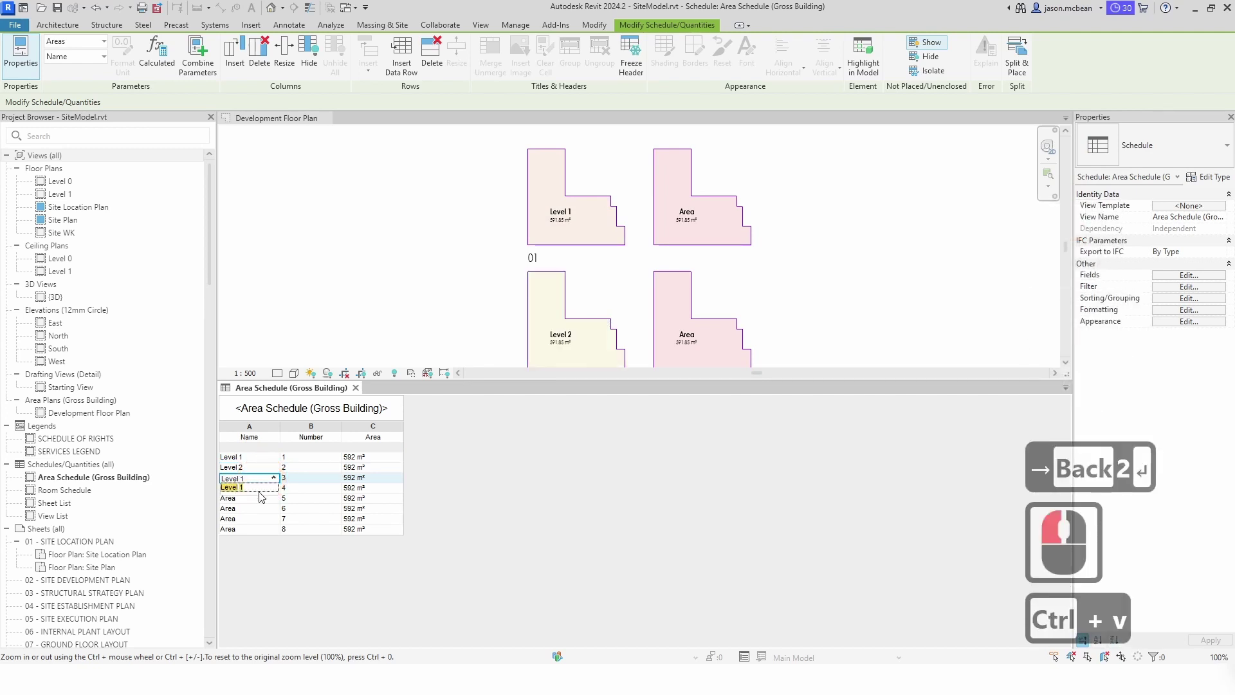
double_click(259, 492)
key(ctrl+b)
click(256, 492)
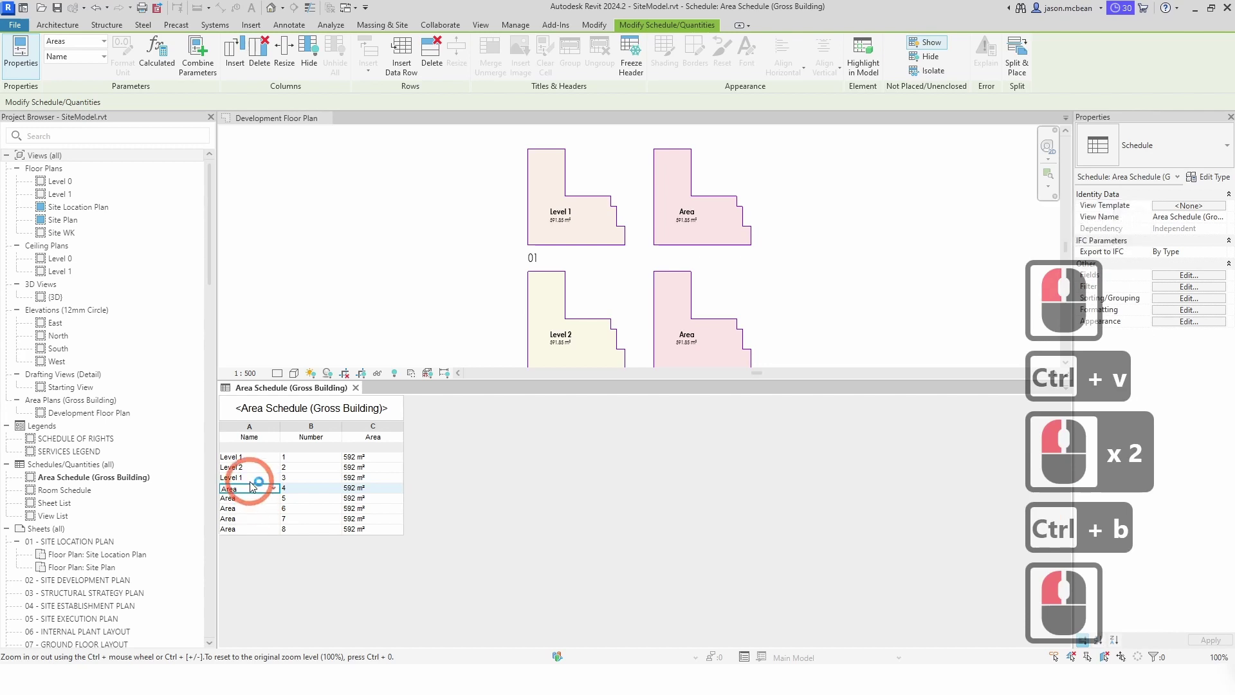
click(252, 490)
key(ctrl+v)
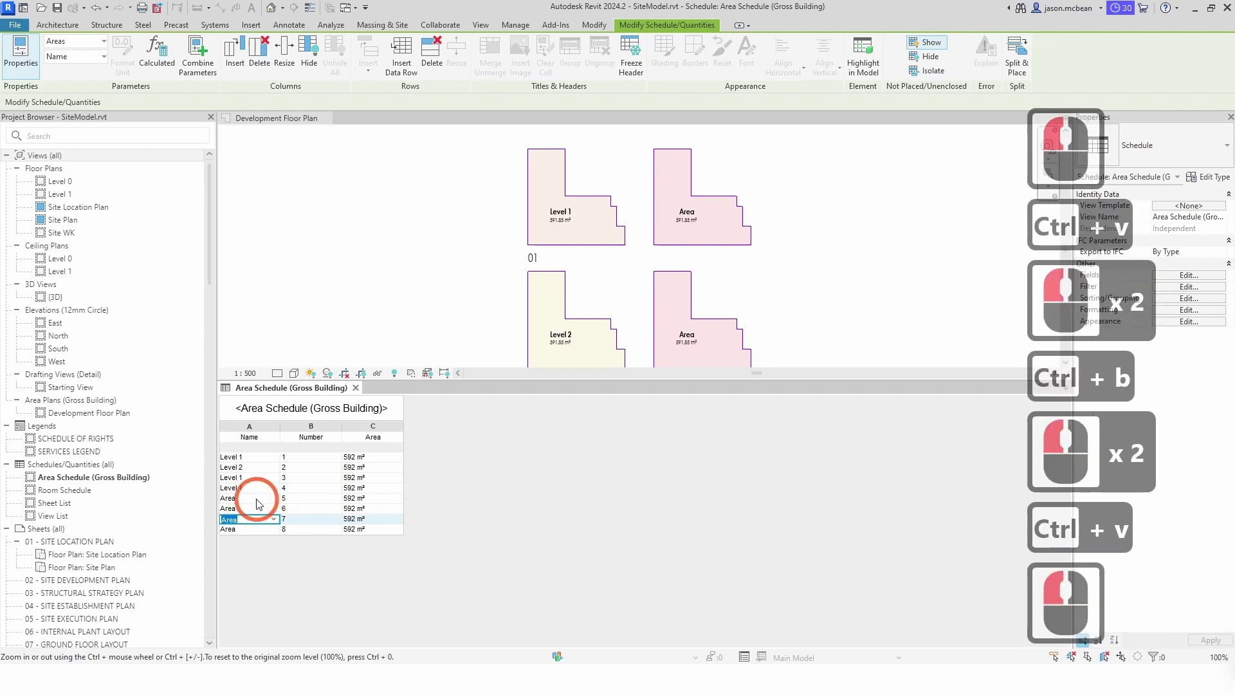
- Paste the copied name Level 1 into the Name cells of area numbers 5, 6 and 7 in the area schedule
double_click(251, 498)
key(ctrl+b)
click(255, 517)
double_click(248, 519)
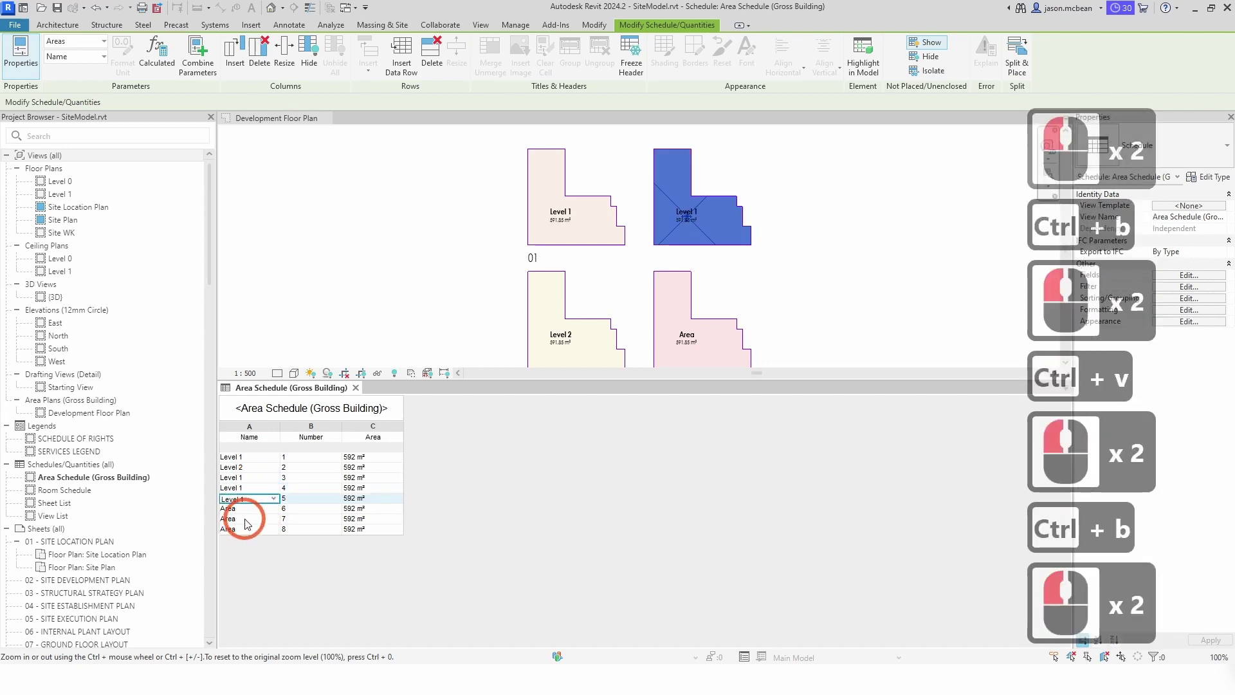
key(ctrl+v)
double_click(249, 509)
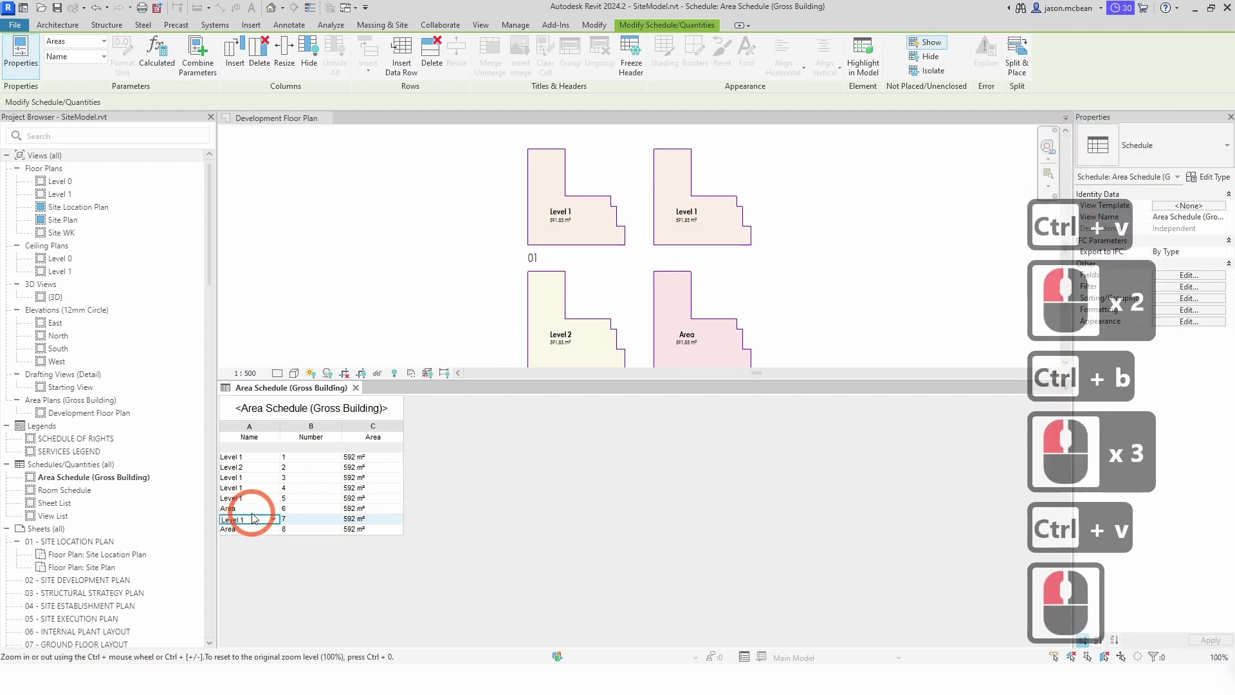
key(ctrl+v)
- Paste Level 1 into the name of area number 8 and remove the leftover Area text so it reads Level 1
double_click(252, 532)
key(ctrl+v)
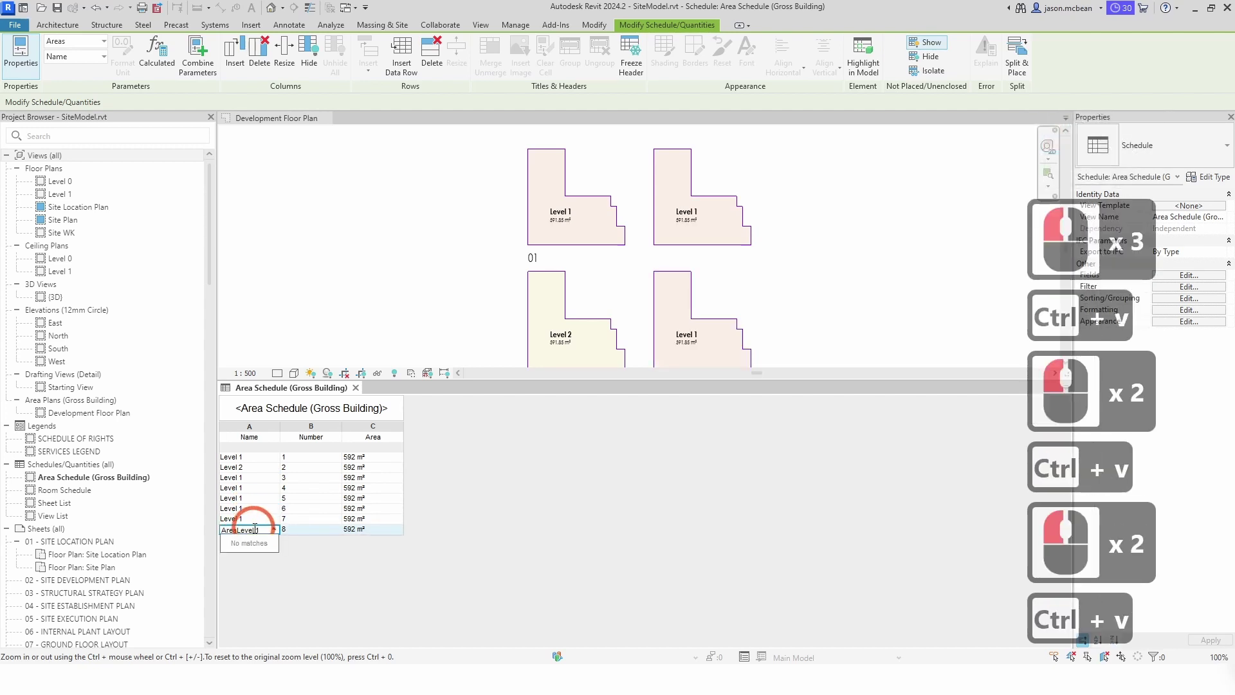
click(237, 531)
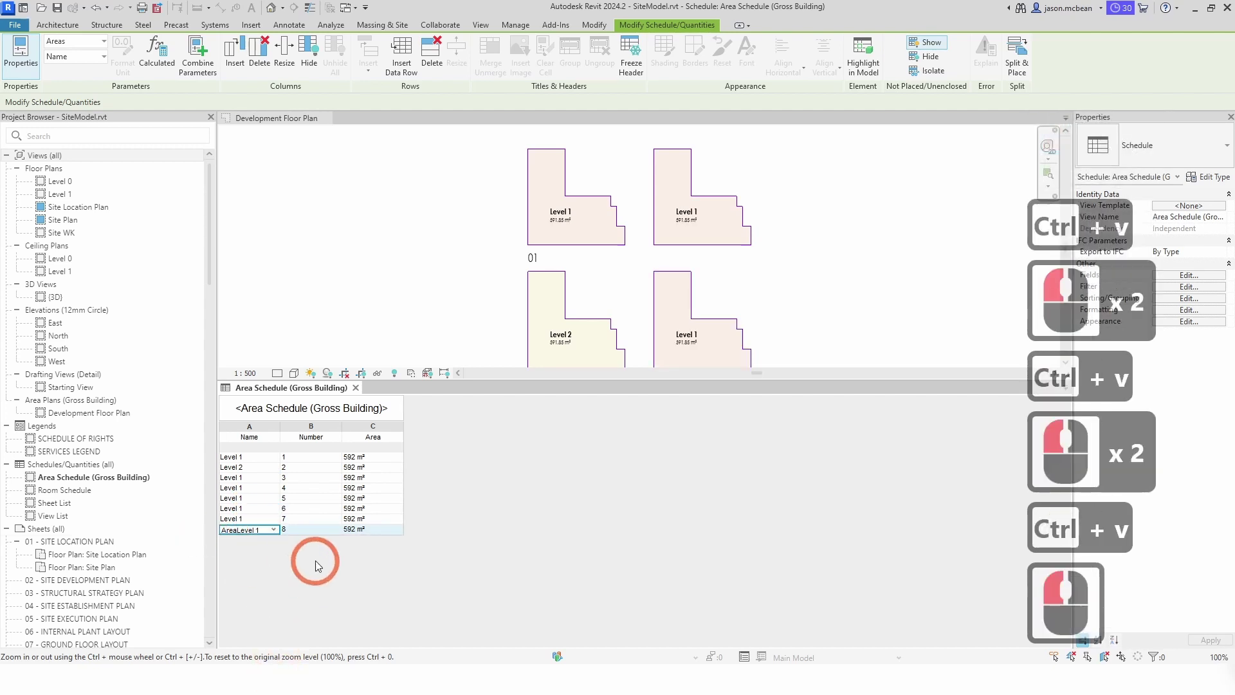
drag(236, 531, 221, 532)
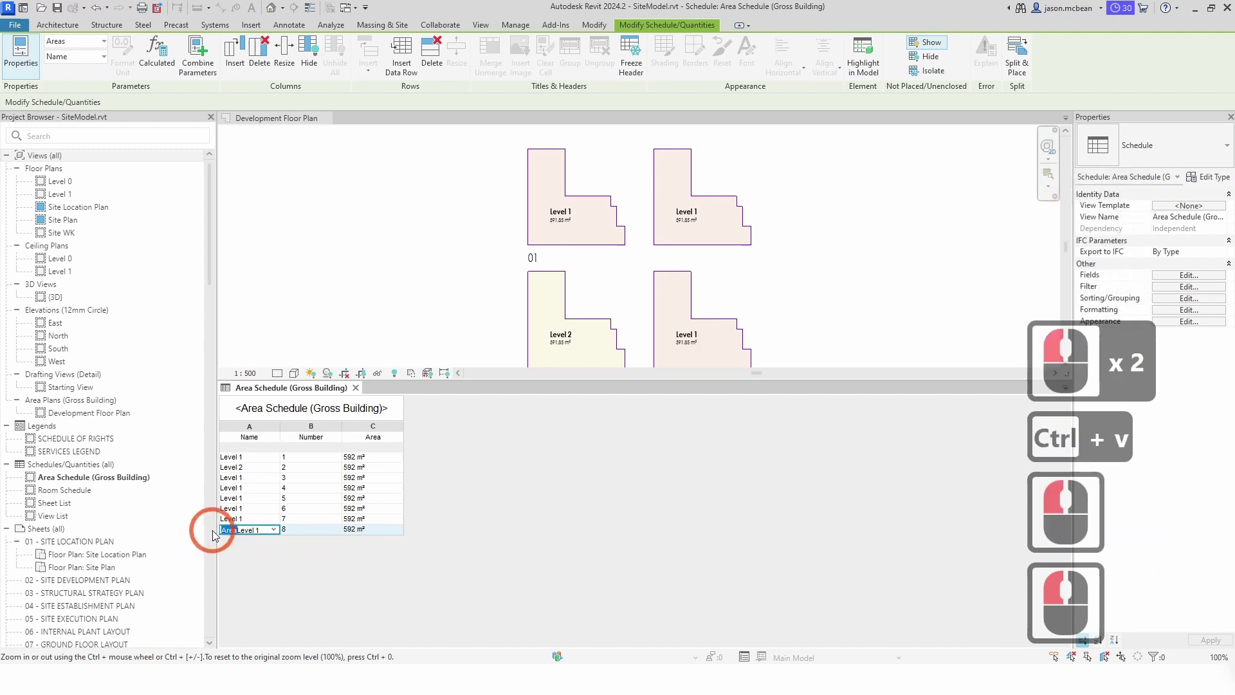
key(BackSpace)
click(291, 536)
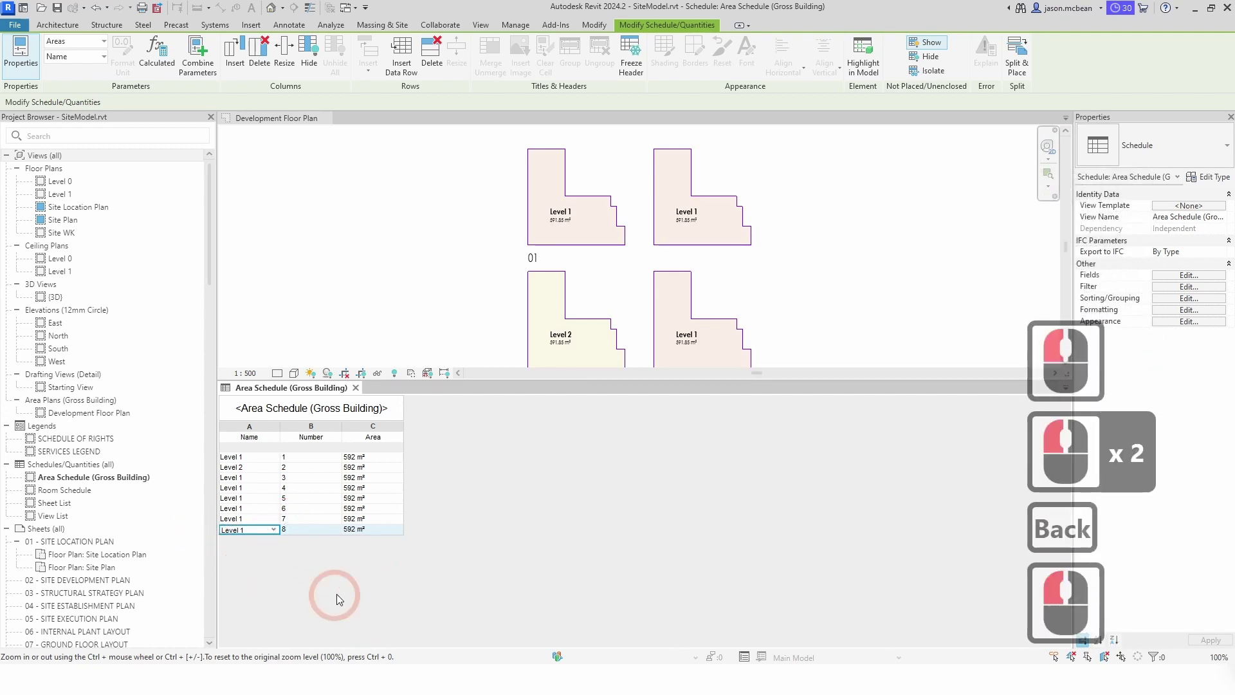
- Locate area number 3 on the Development Floor Plan and rename it Level 3 in the area schedule
click(238, 467)
click(244, 500)
click(257, 476)
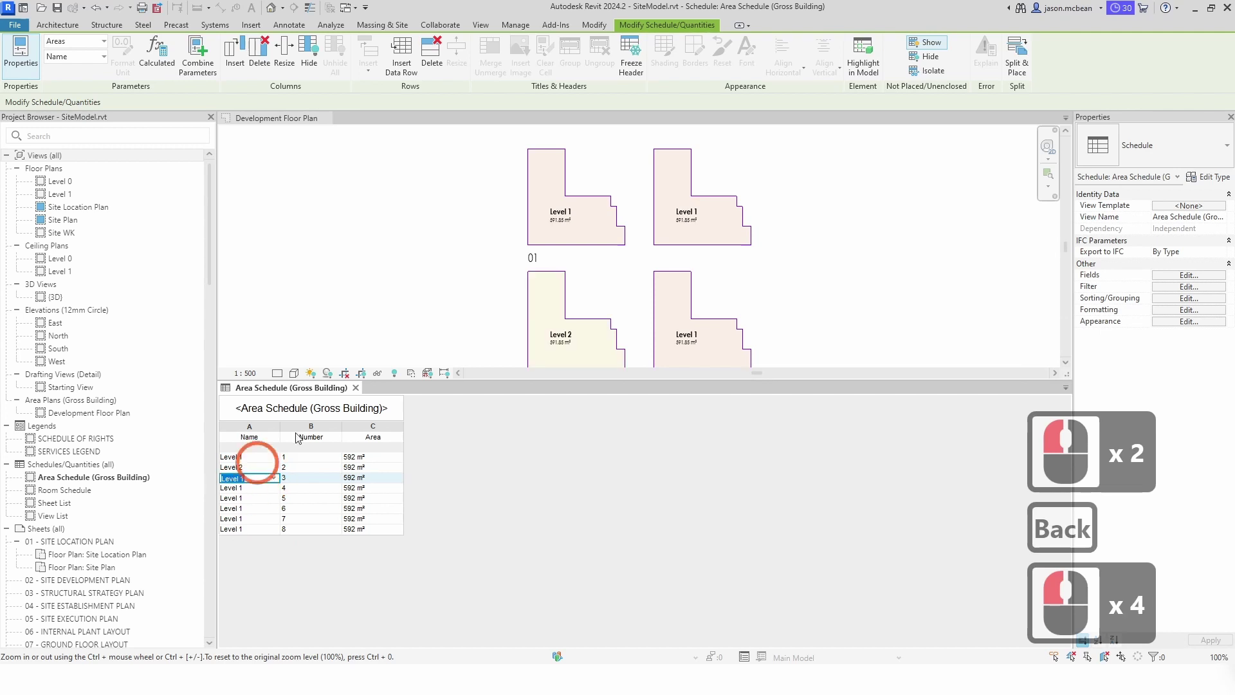
click(587, 221)
scroll(587, 221, down, 4)
scroll(576, 303, up, 5)
middle_drag(576, 303, 581, 143)
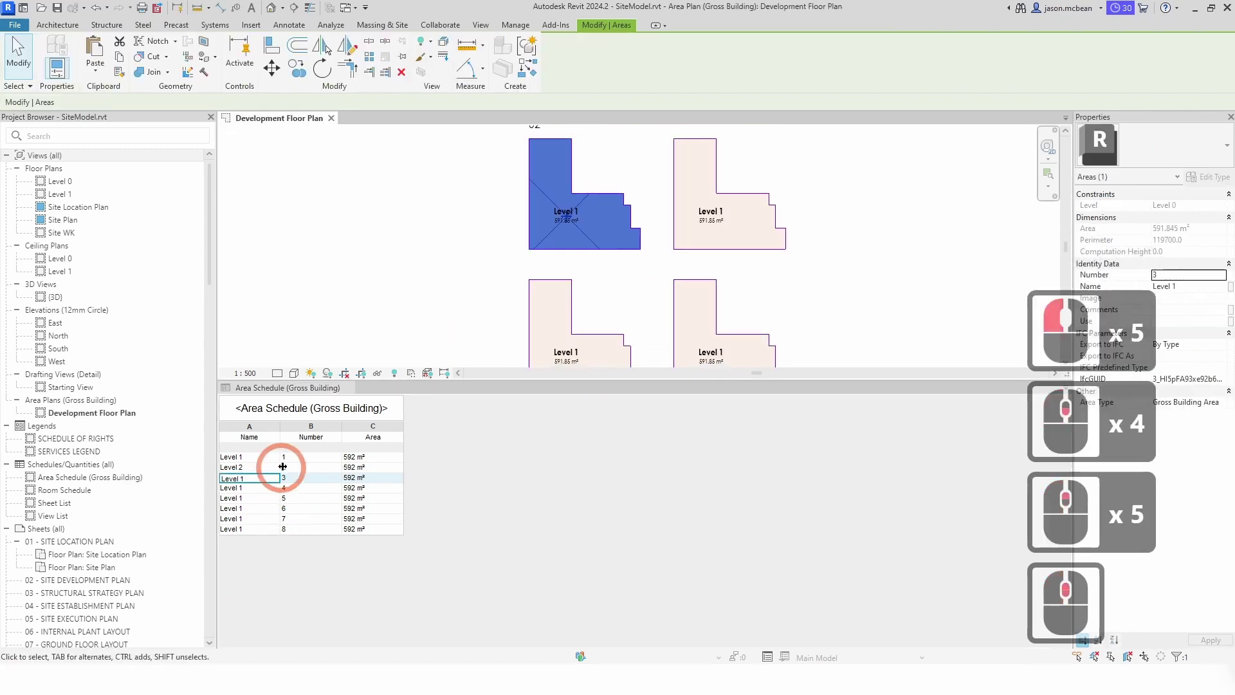
double_click(260, 479)
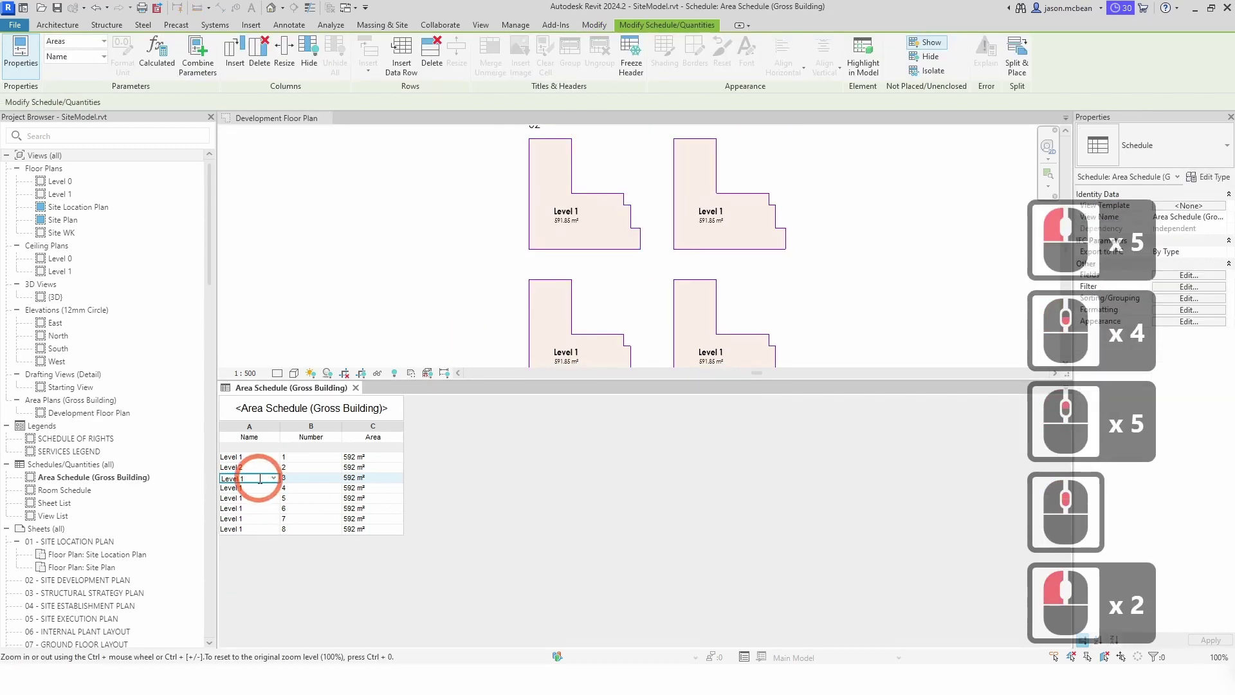
text(3)
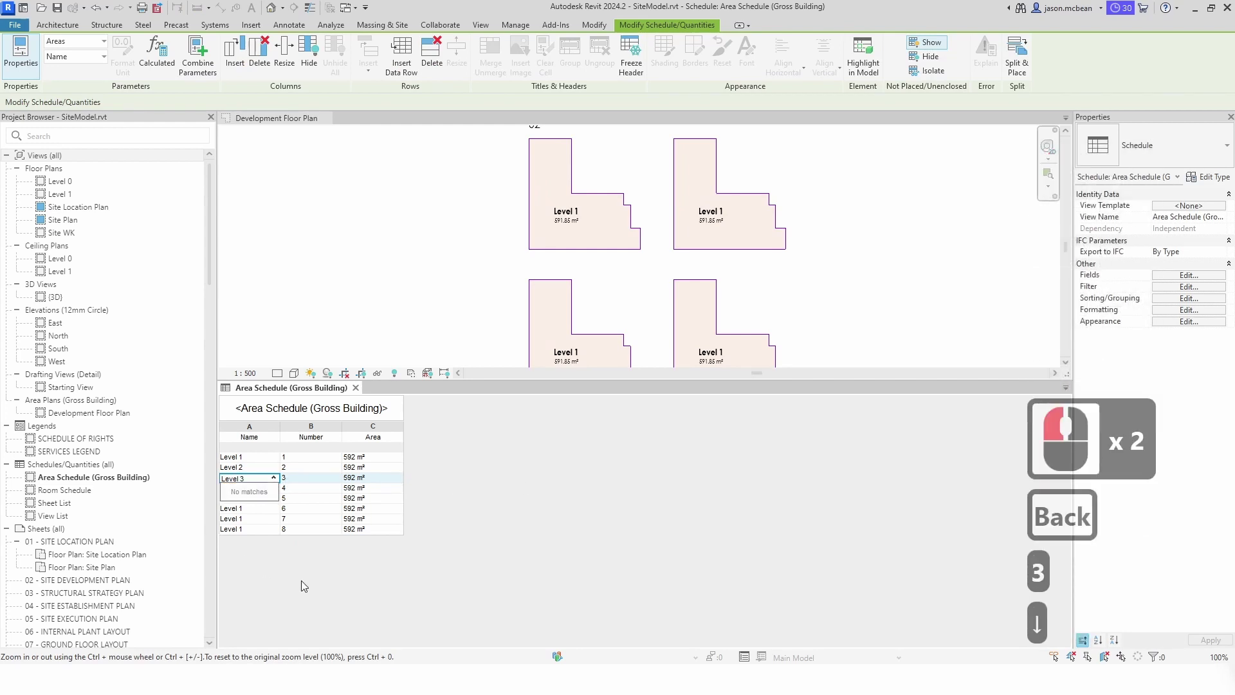
key(Down)
- Rename area number 4 as Level 4 in the area schedule
click(257, 492)
double_click(258, 488)
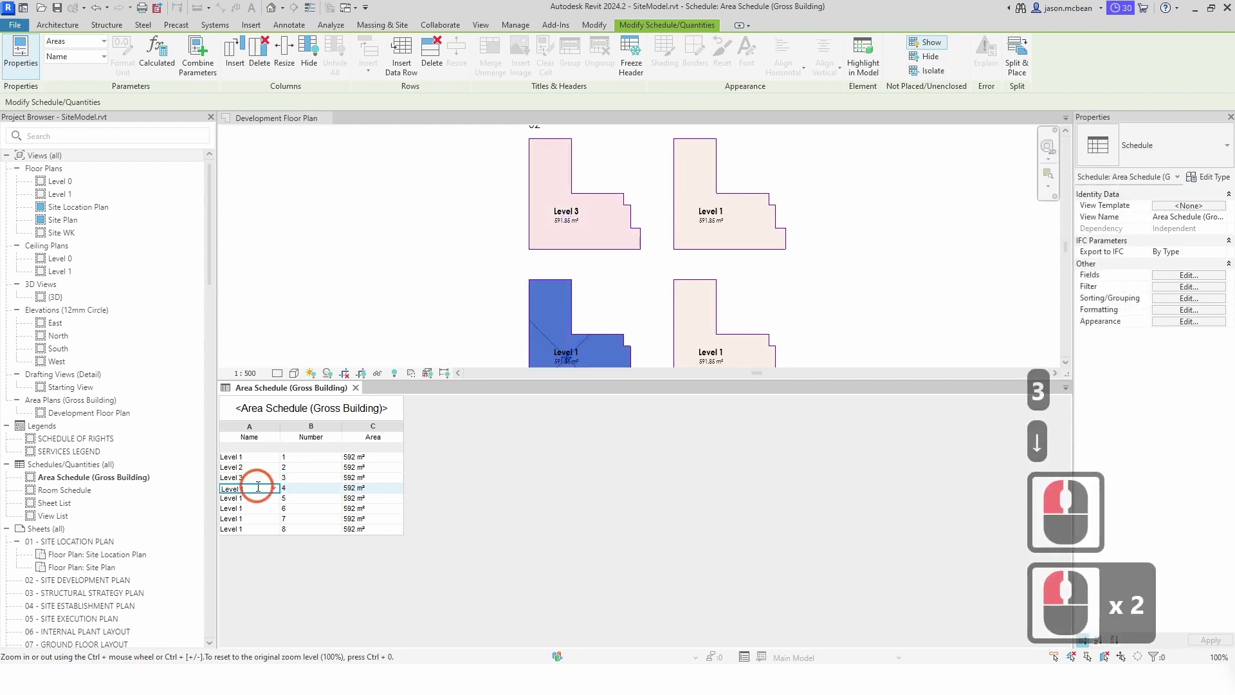
key(BackSpace)
text(4)
key(Return)
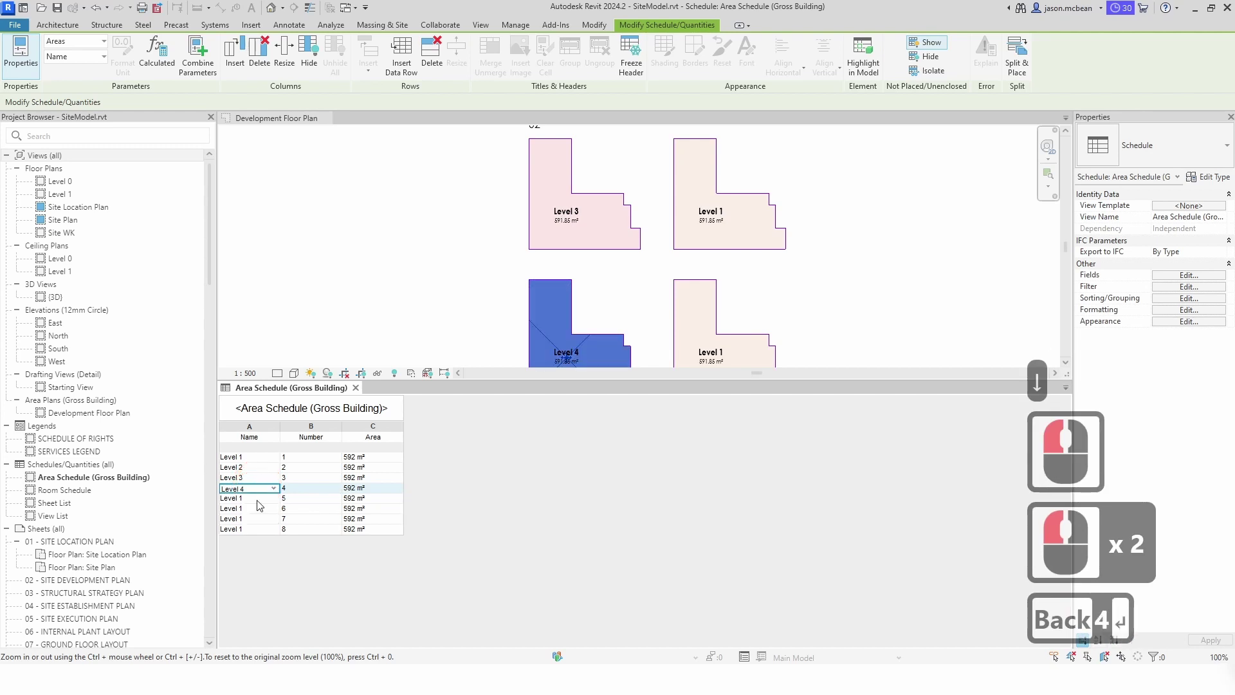
- Rename area number 5 as Level 5 in the area schedule
click(258, 498)
double_click(258, 498)
key(BackSpace)
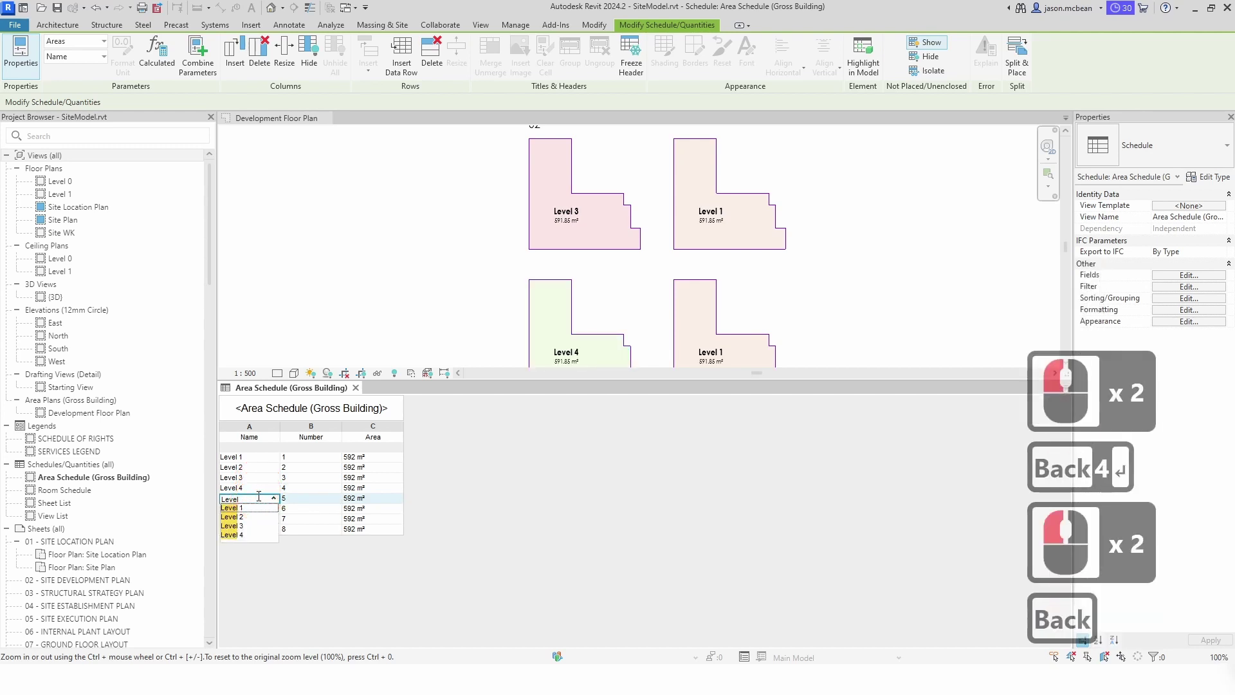
text(5)
key(Return)
- Check area number 5 on the plan and open the name of area number 6 for editing in the area schedule
scroll(827, 310, down, 5)
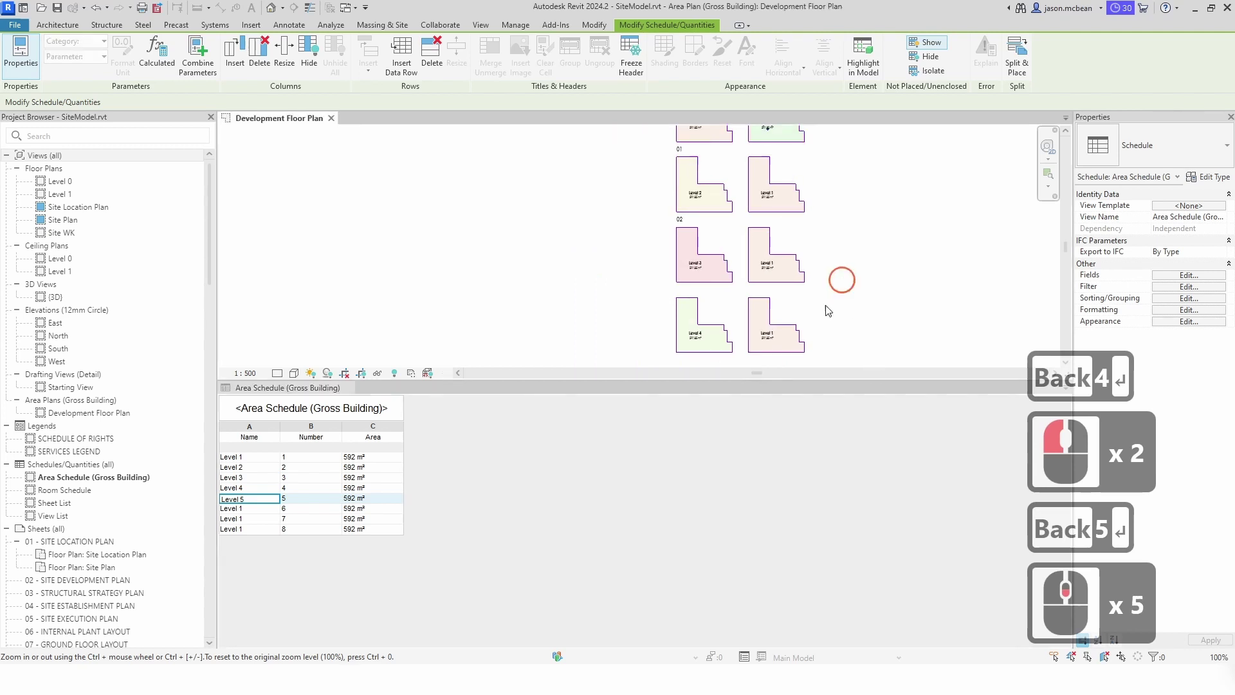
click(774, 133)
click(258, 508)
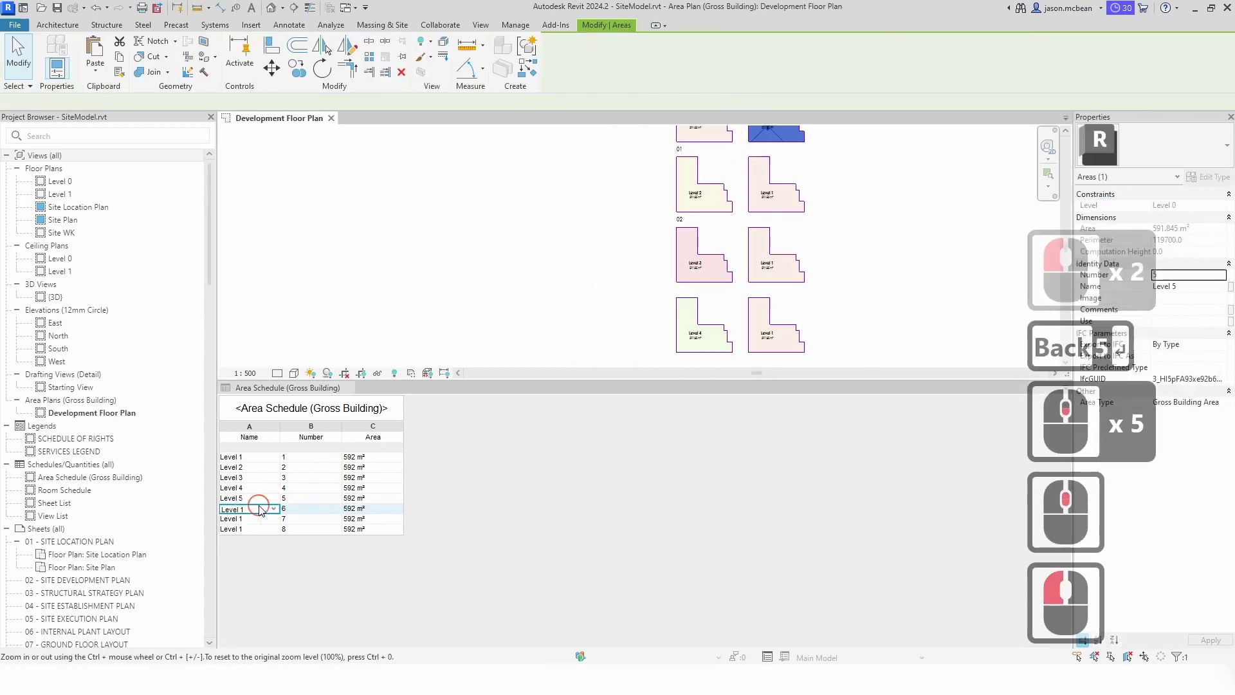
click(260, 509)
click(259, 508)
click(257, 508)
click(256, 508)
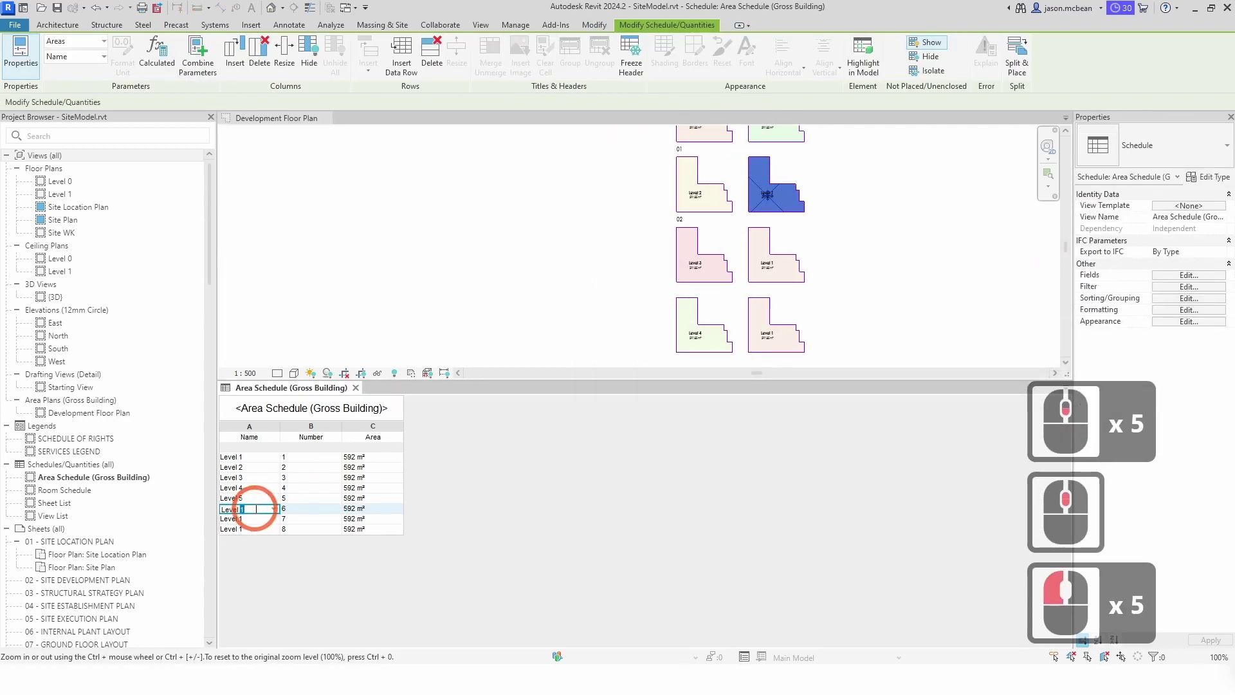
- Rename area 6 as Level 6 and area 7 as Level 7 in the area schedule
text(6)
key(Return)
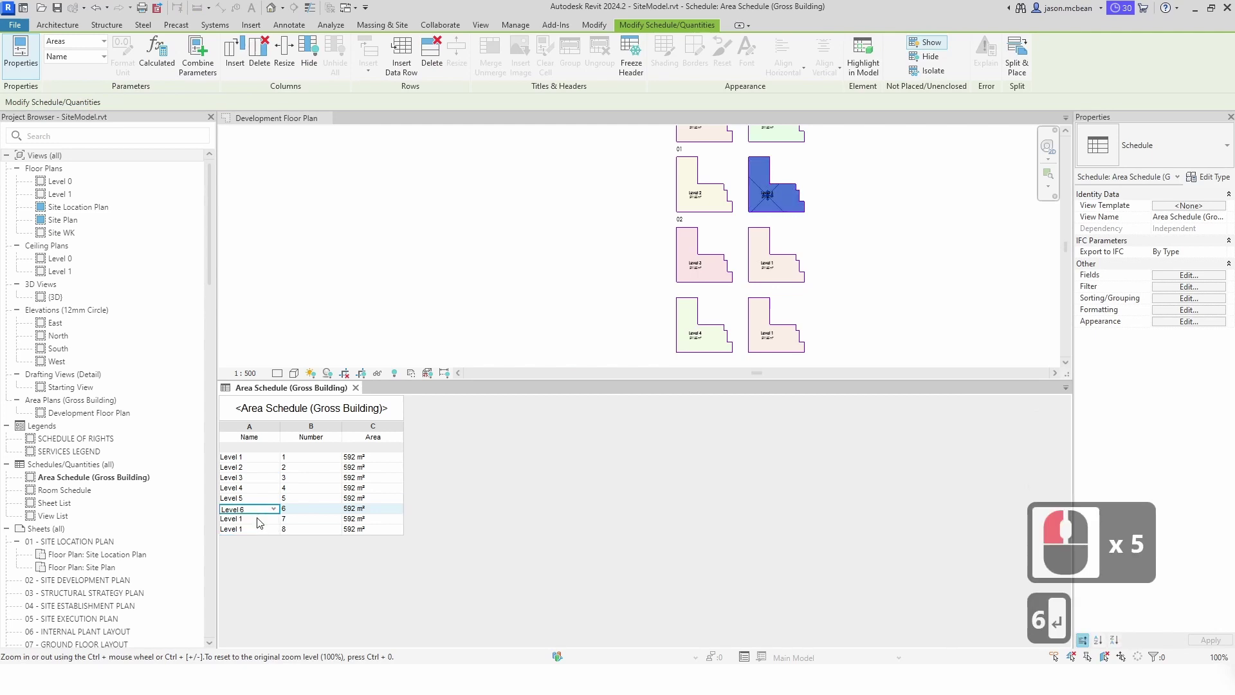
click(257, 518)
click(258, 518)
key(BackSpace)
text(7)
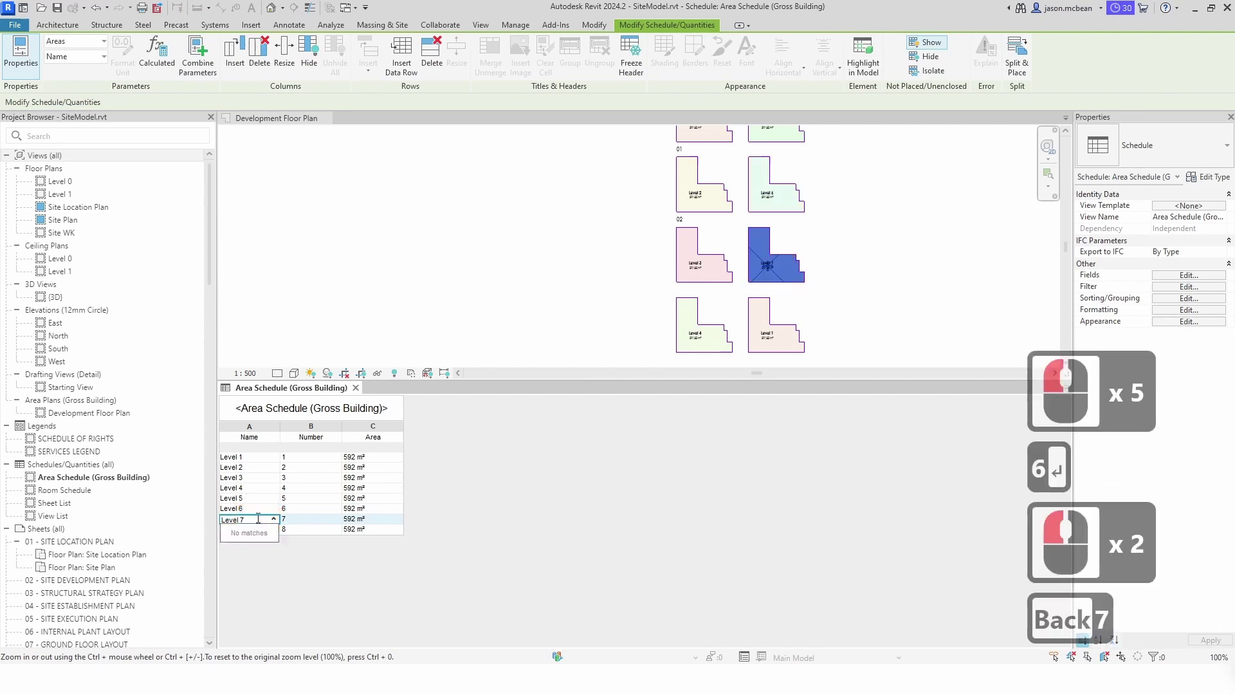
key(Return)
- Try to rename area 8 as Level8 in the area schedule
click(256, 528)
click(255, 529)
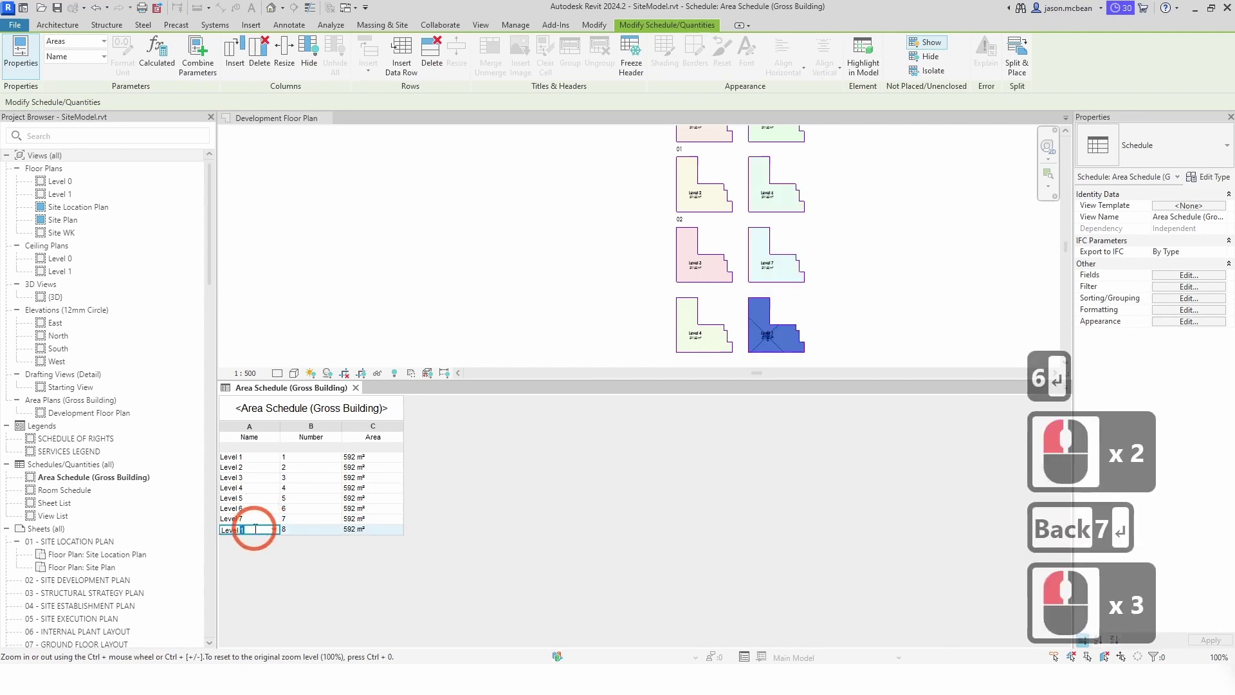
key(BackSpace)
text(8)
key(Return)
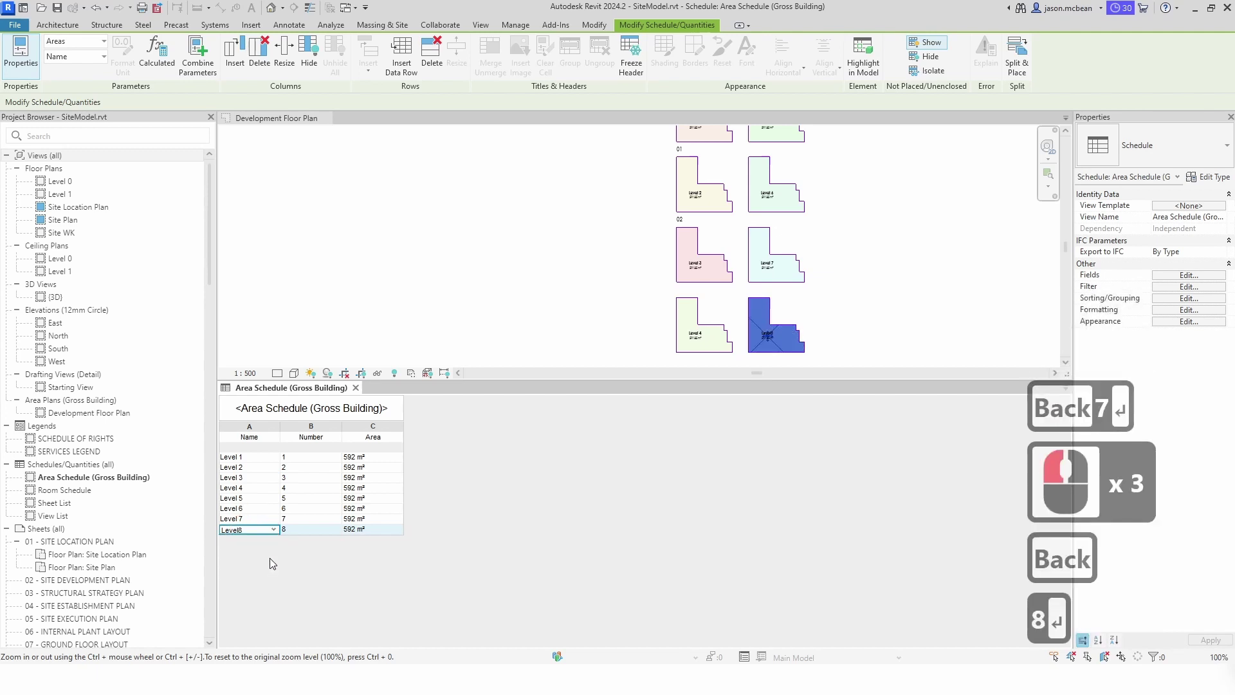
click(449, 568)
click(285, 567)
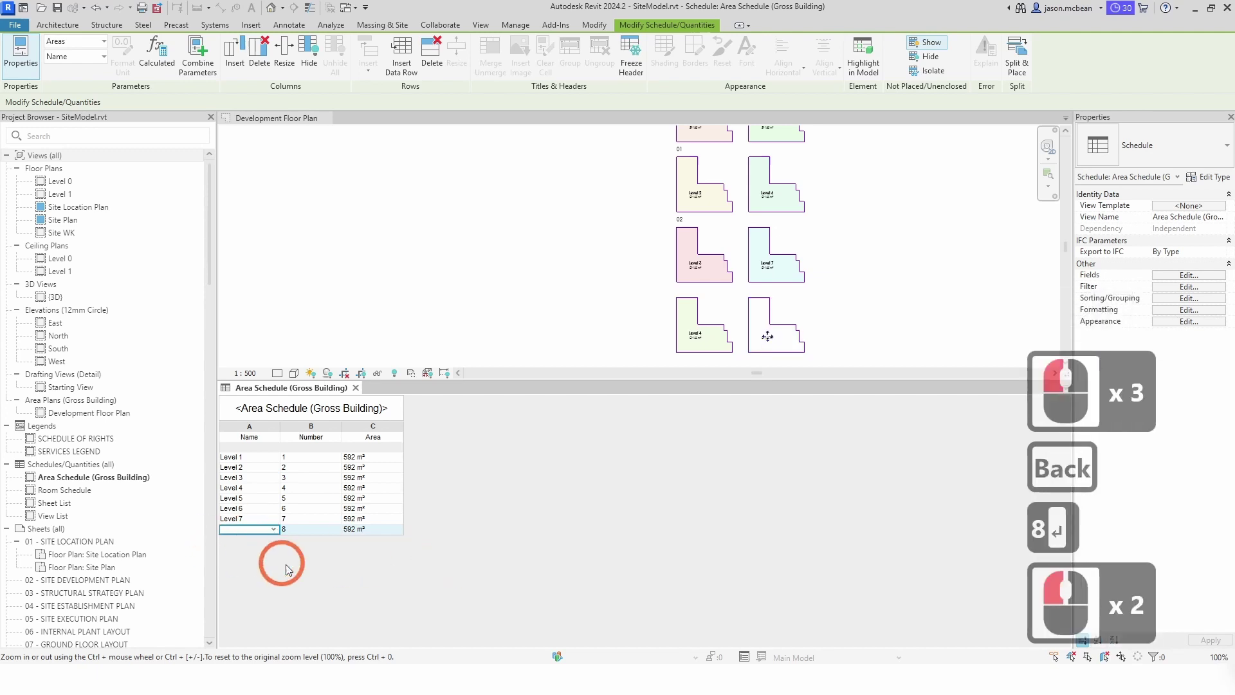
- Copy the name of area 7 into the blank name of area 8 and change it to Level 8
click(267, 520)
click(257, 529)
click(255, 519)
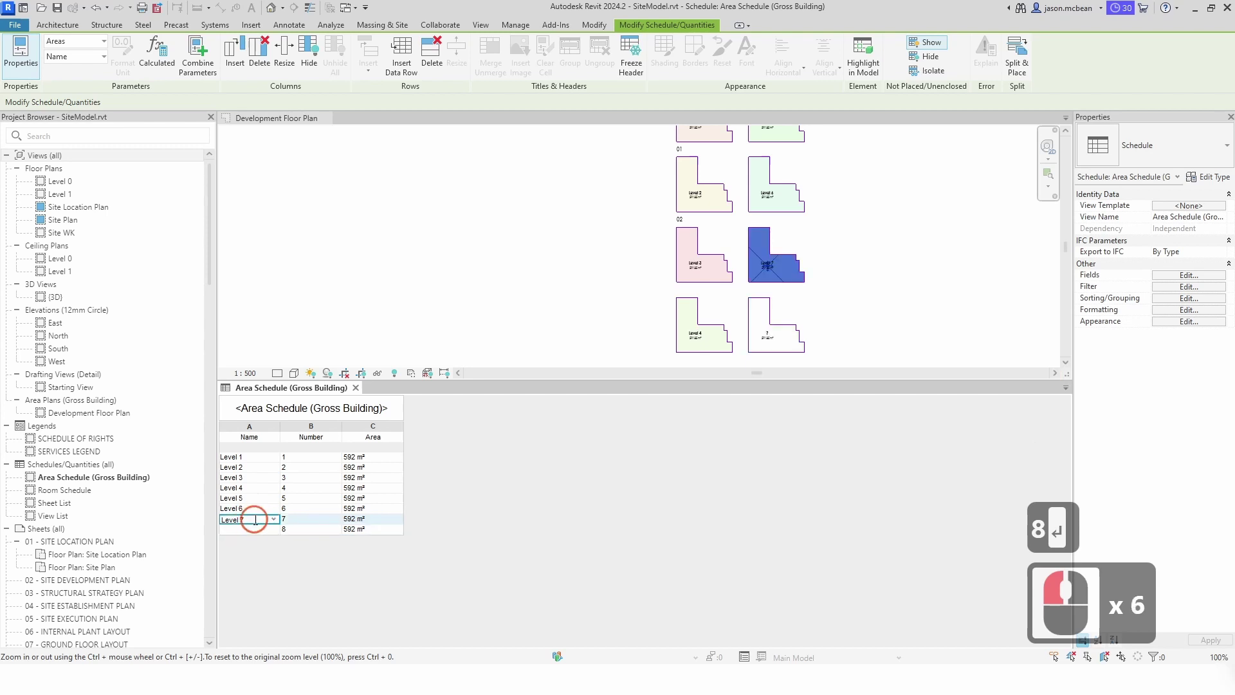
key(ctrl+c)
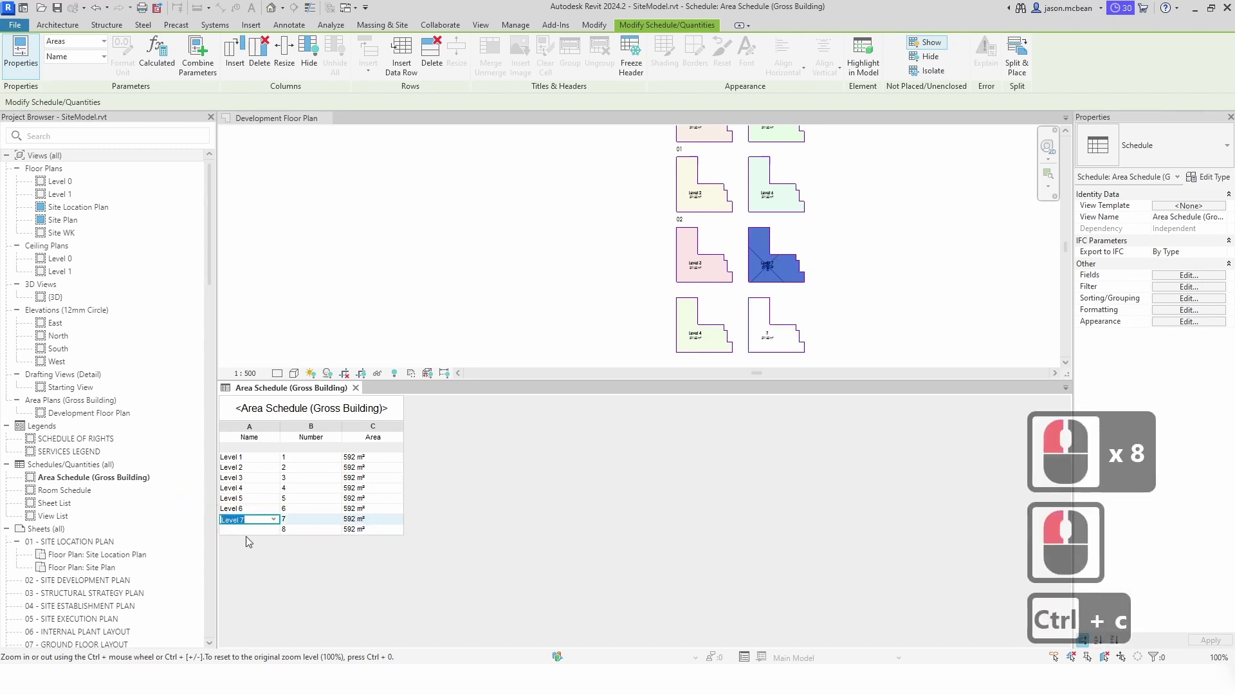
click(249, 526)
click(250, 528)
key(ctrl+v)
triple_click(258, 529)
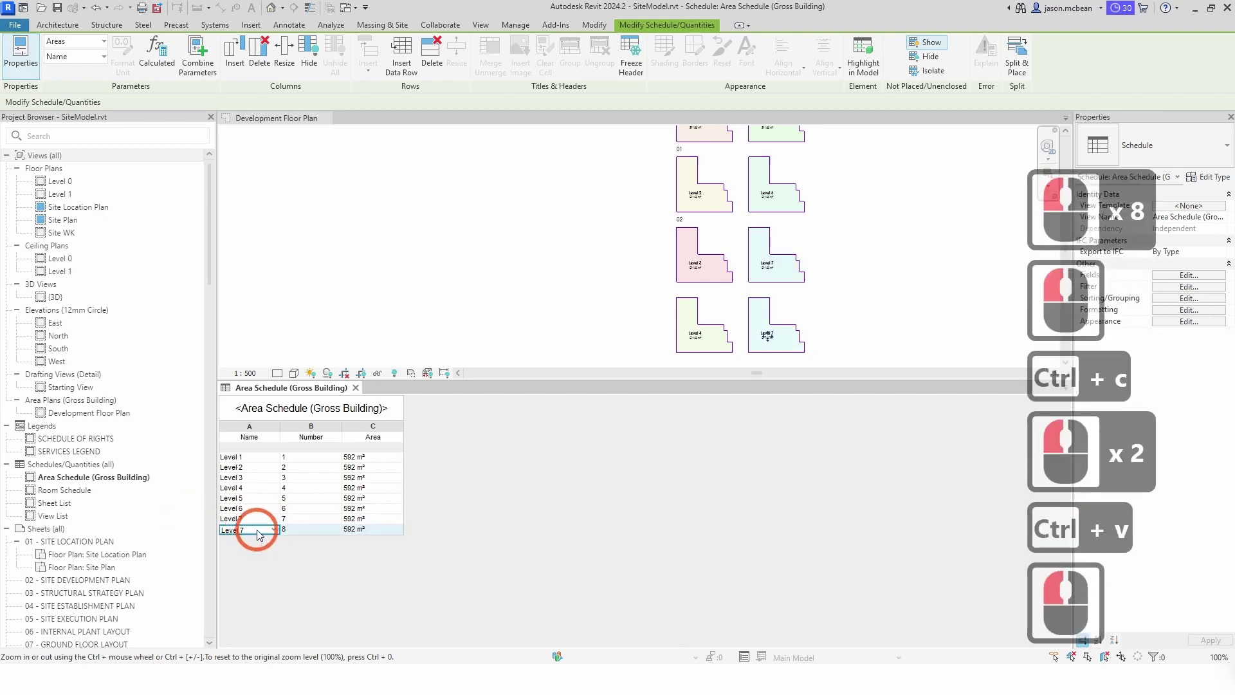
key(BackSpace)
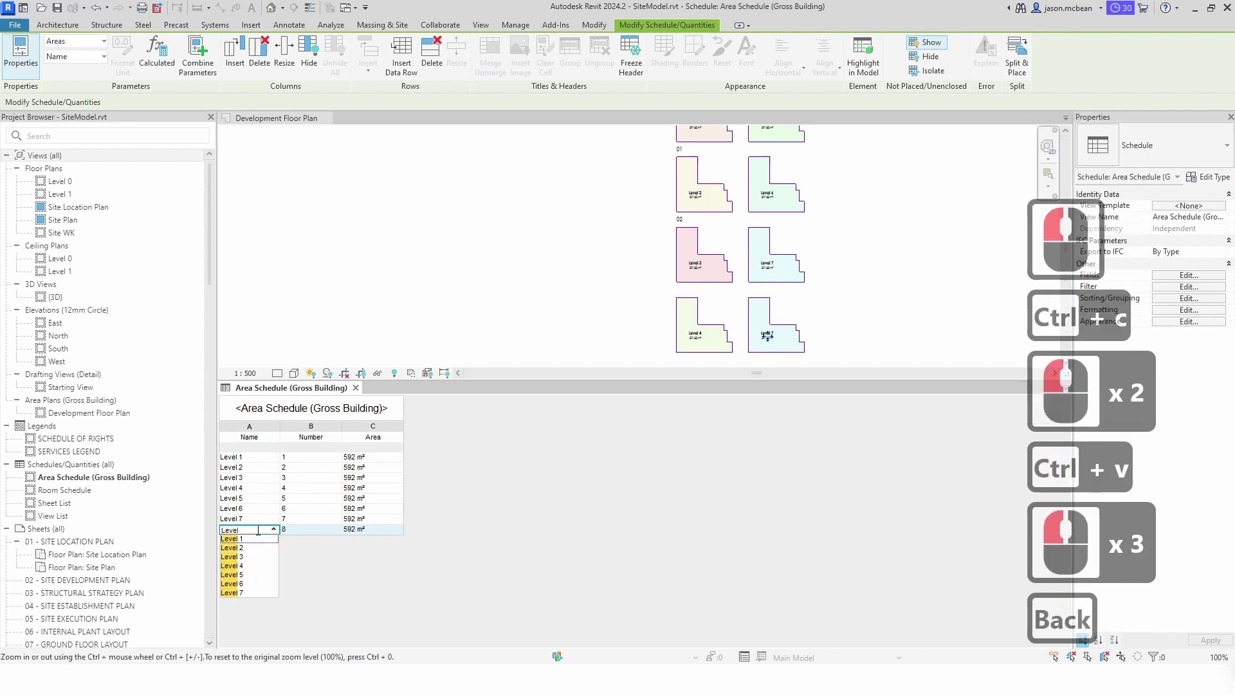
text(8)
key(Return)
click(512, 573)
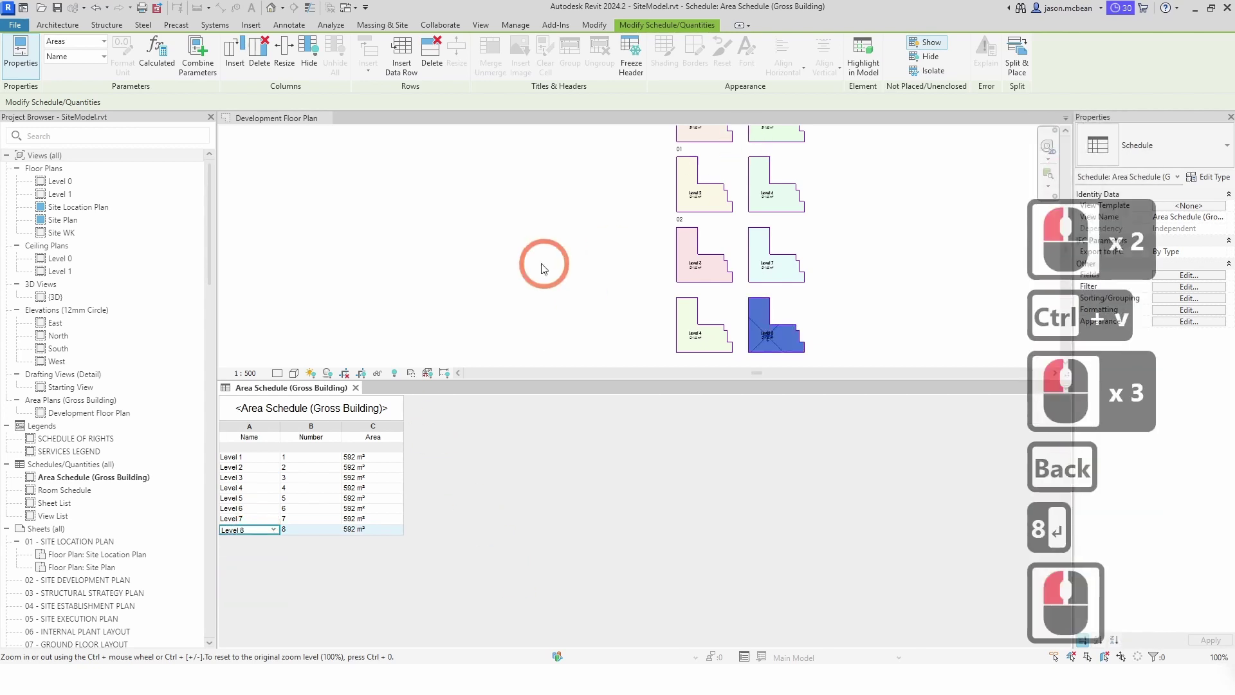
- Examine the coloured level areas and their tags in the Development Floor Plan view
click(545, 269)
scroll(573, 268, down, 3)
middle_drag(740, 255, 687, 275)
click(751, 250)
scroll(615, 210, up, 4)
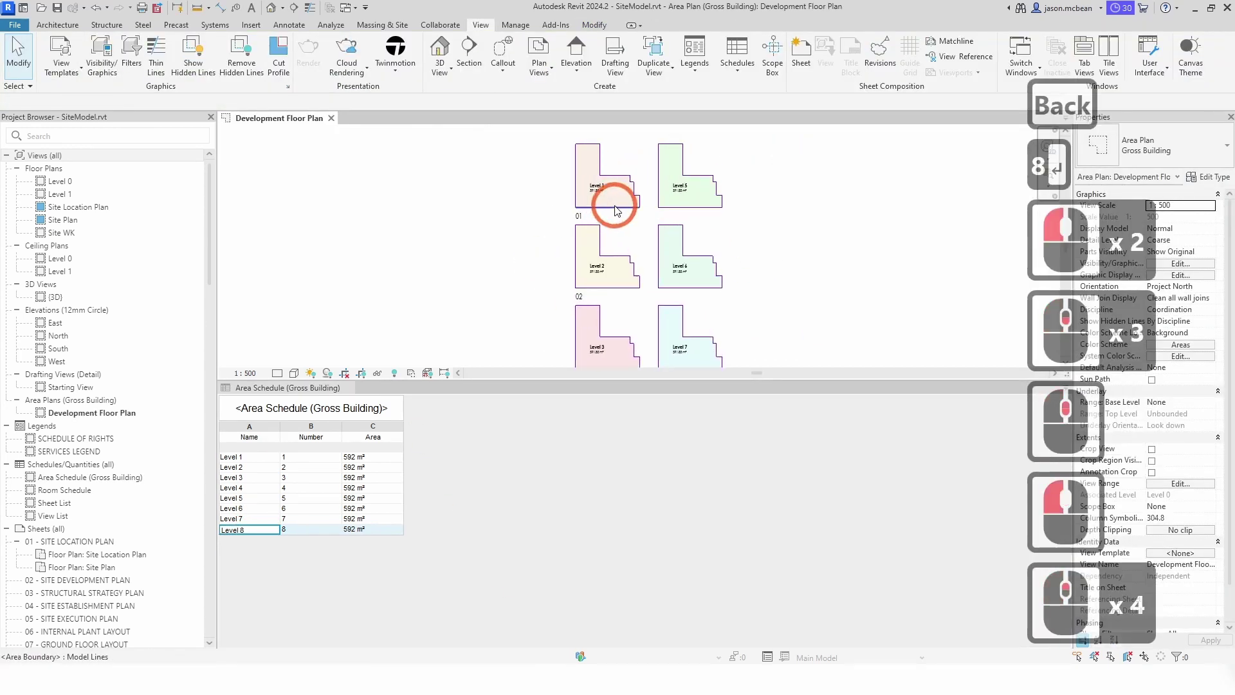
scroll(615, 257, down, 4)
middle_drag(696, 196, 678, 196)
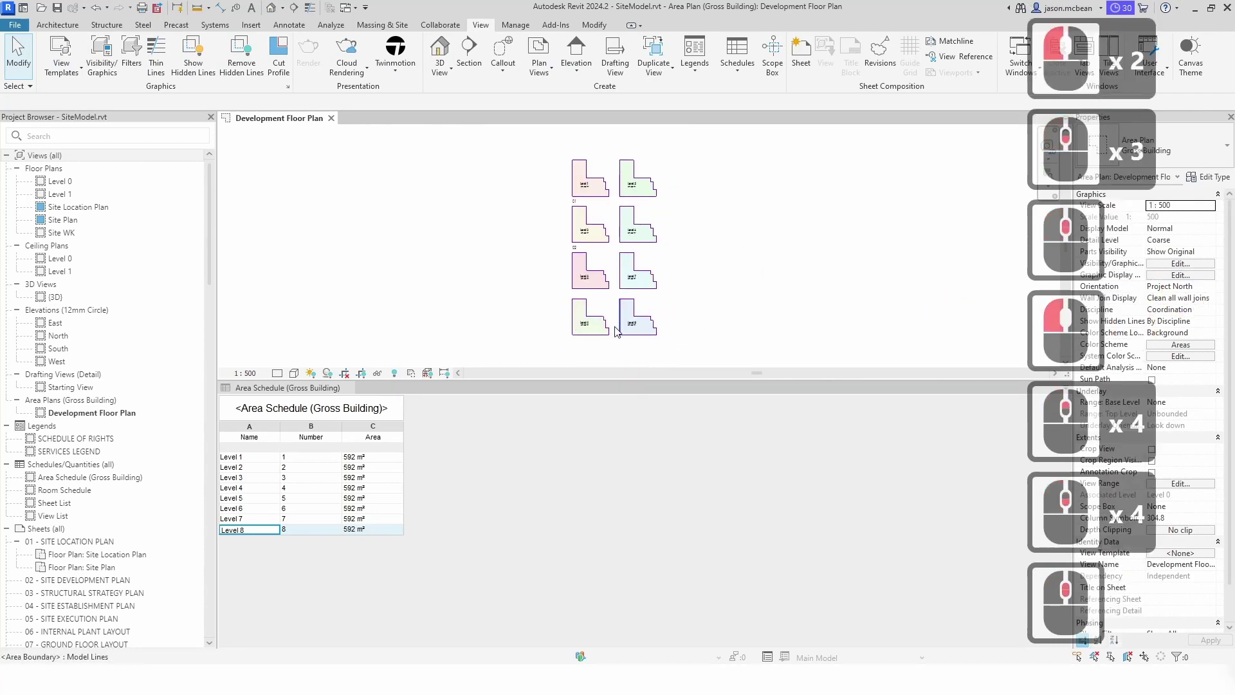
- Add the Use field to the Area Schedule (Gross Building) and place it directly before Area
click(573, 513)
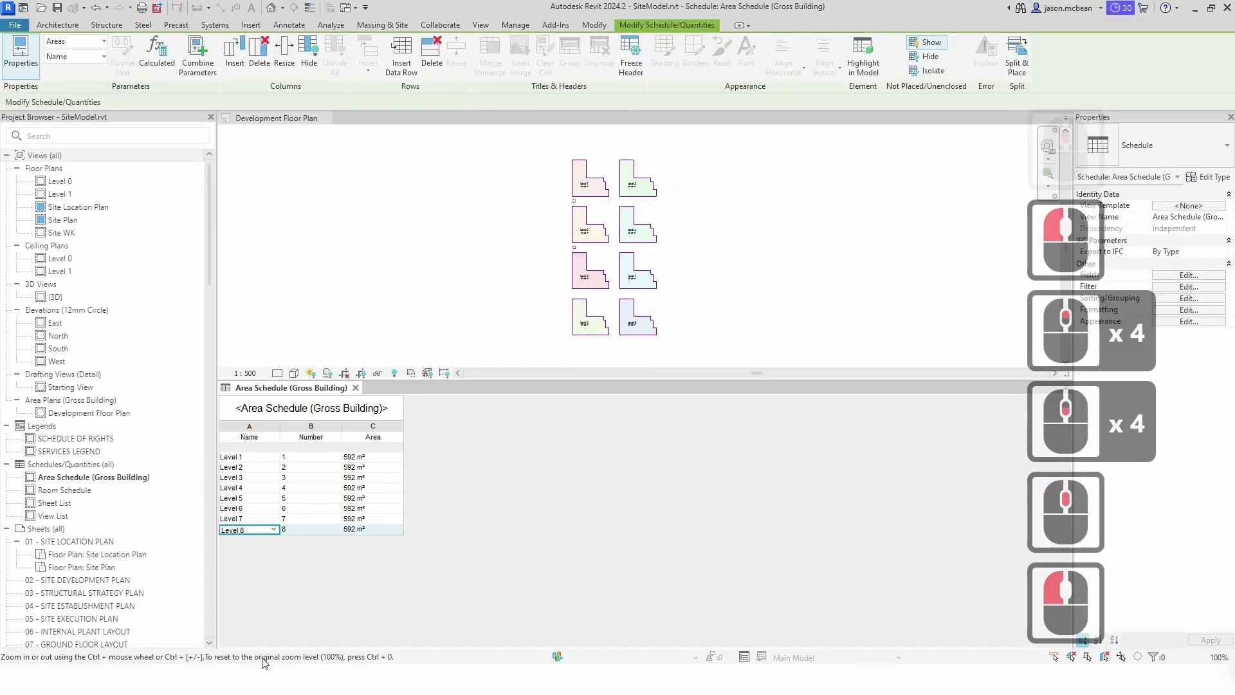
click(585, 591)
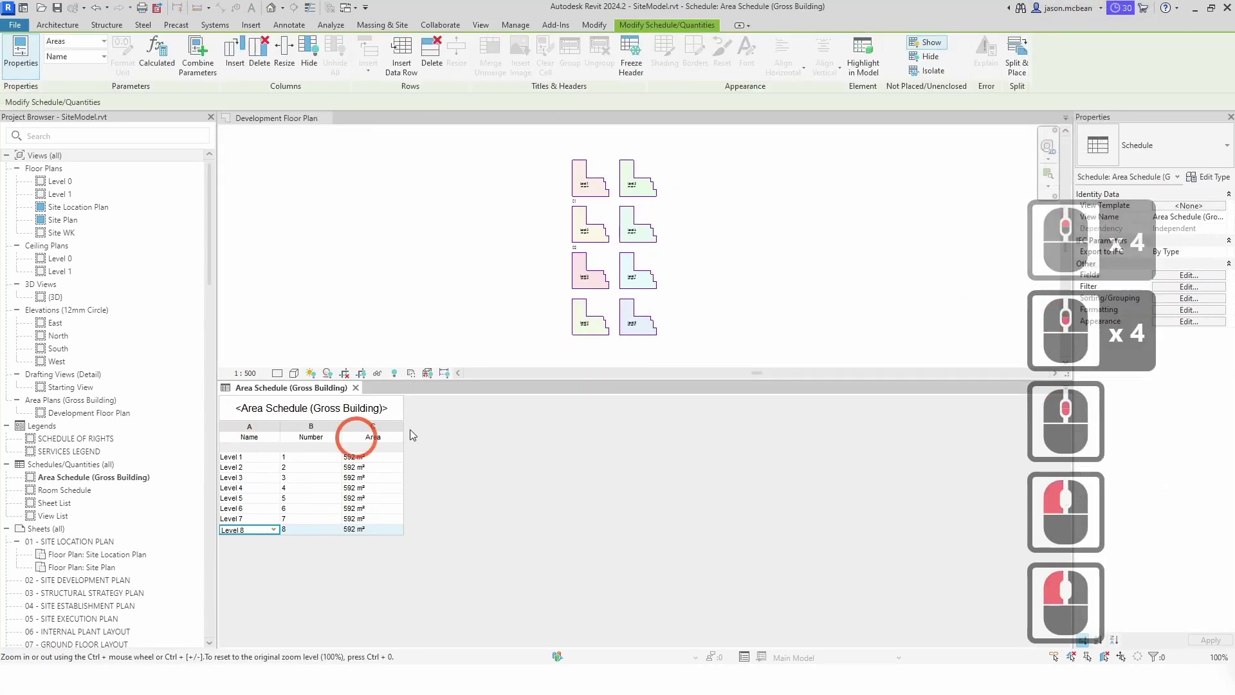
click(1177, 288)
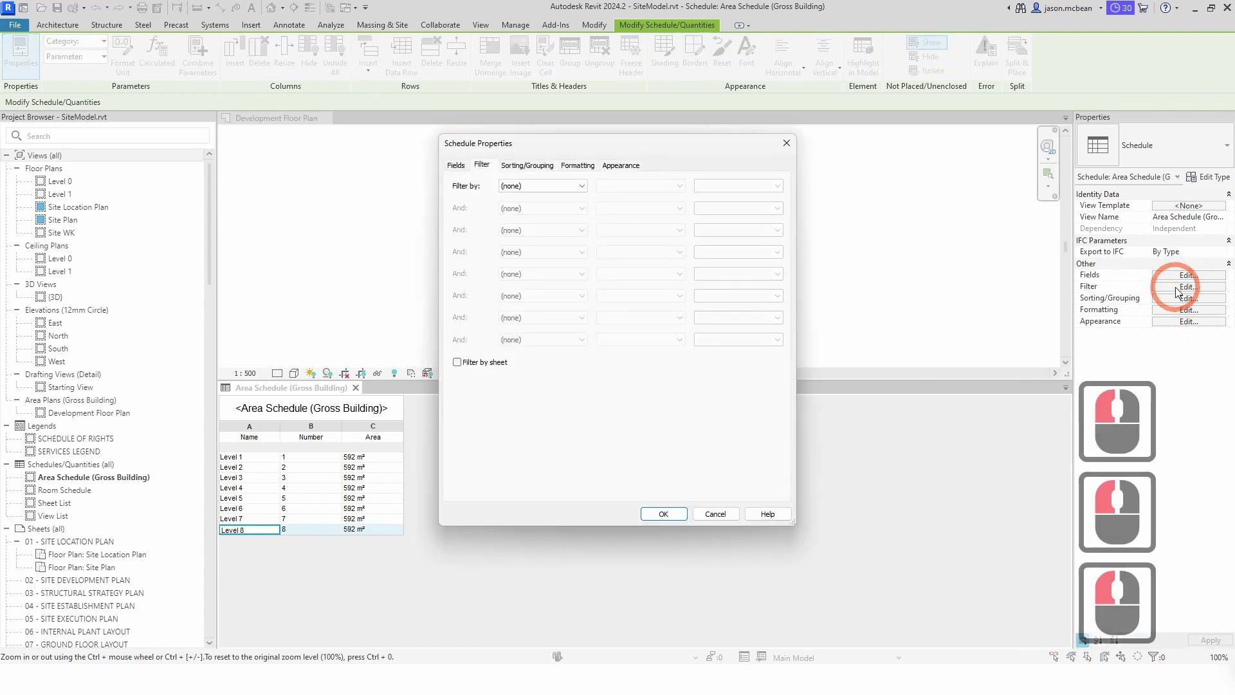
click(455, 165)
click(515, 196)
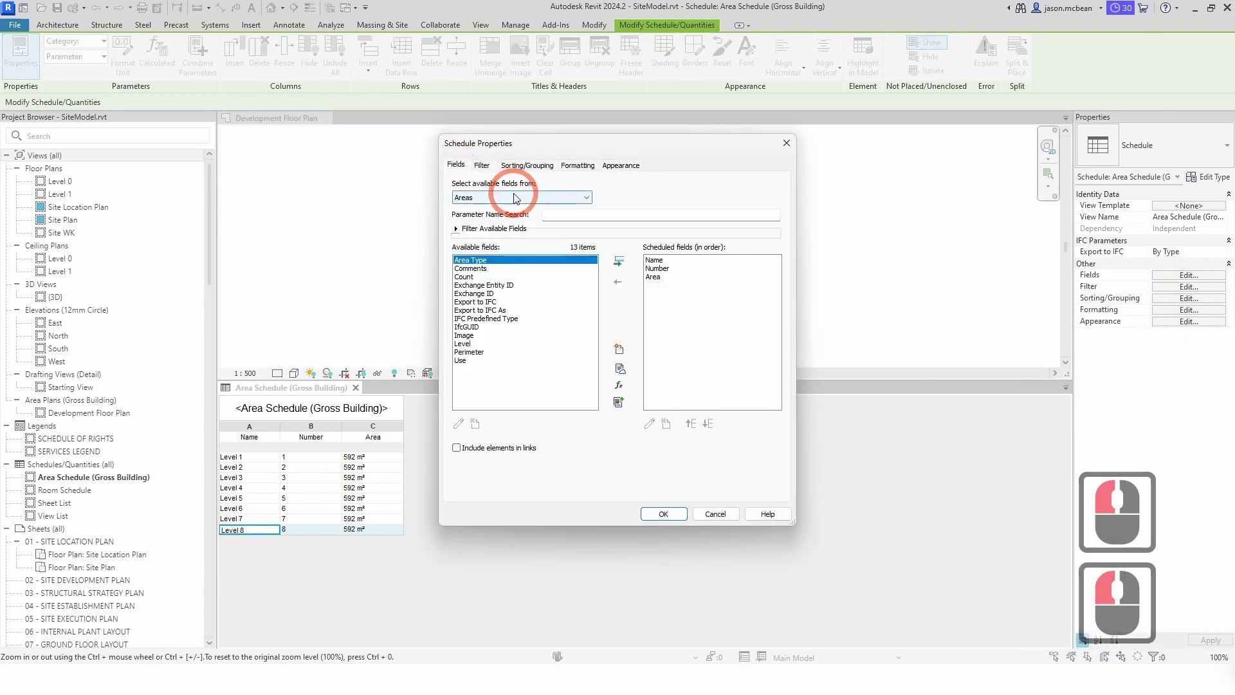
click(460, 361)
click(618, 261)
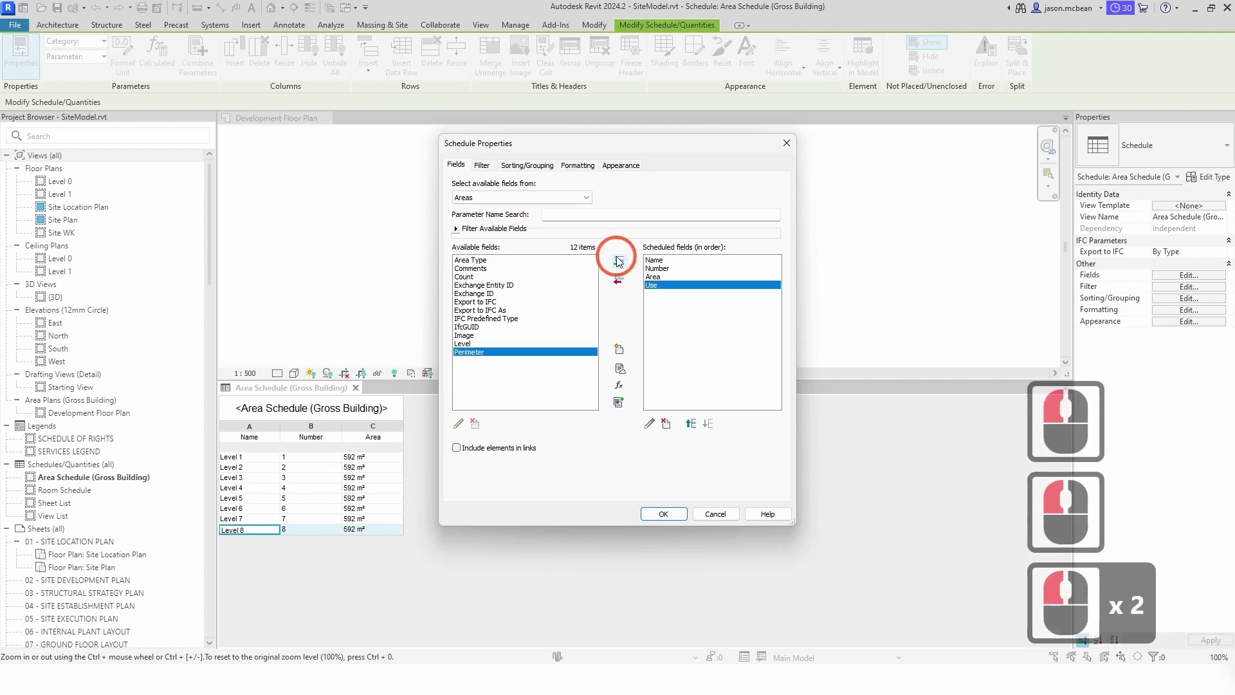
click(666, 287)
click(690, 423)
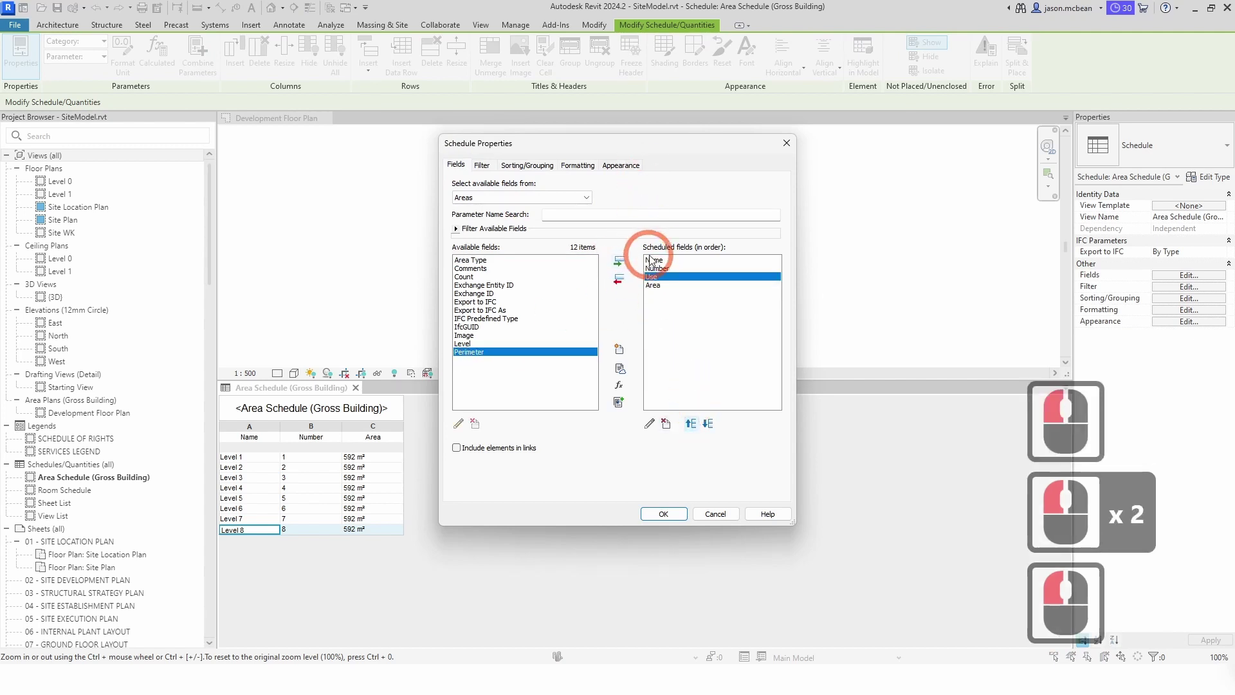
- Make Number the first scheduled field, ahead of Name, and apply the schedule properties
click(658, 269)
click(690, 424)
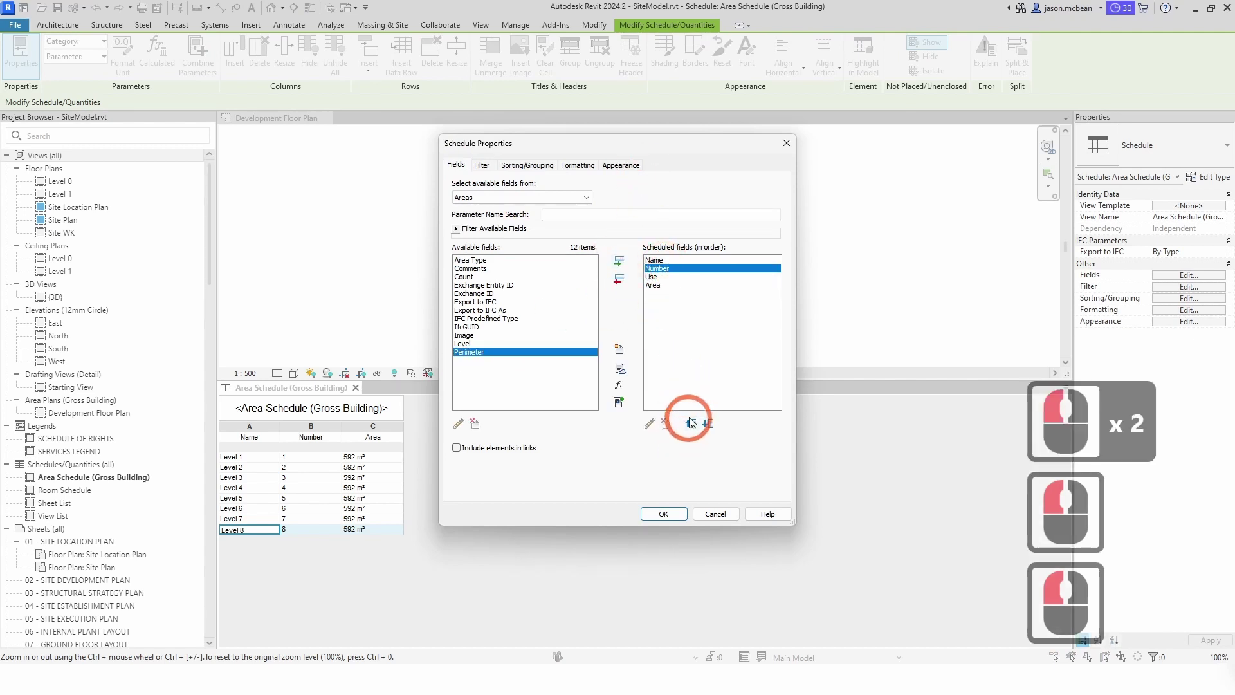
click(690, 423)
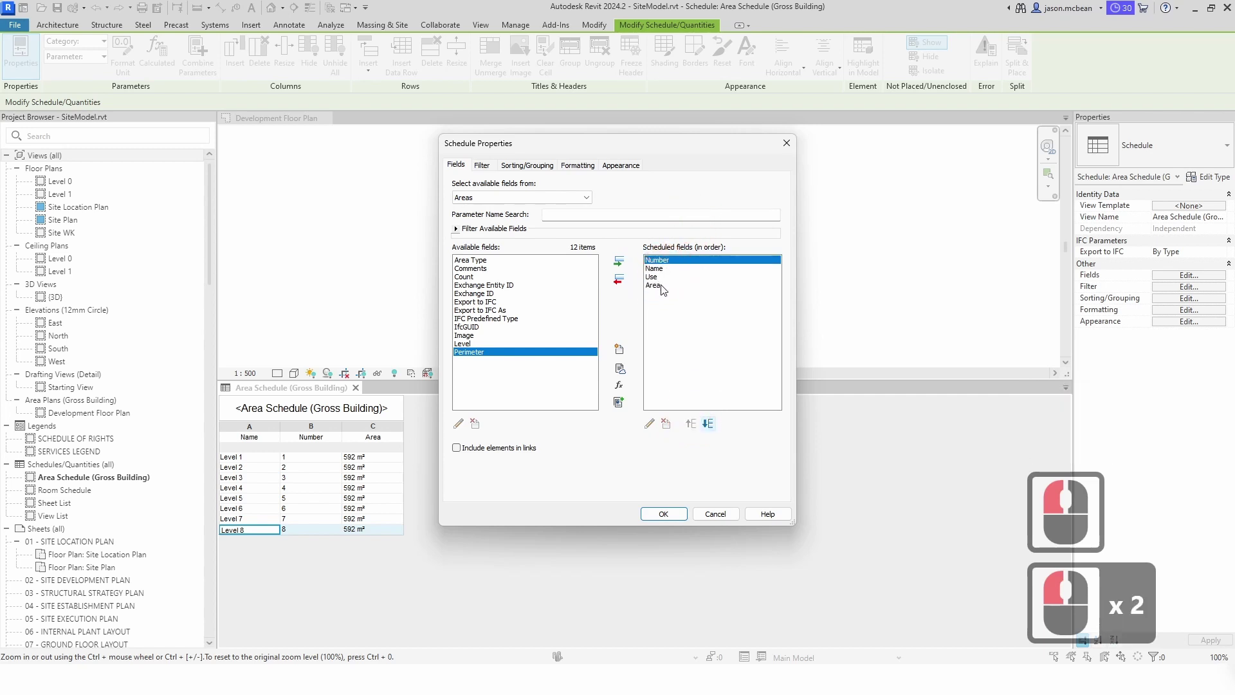
click(663, 512)
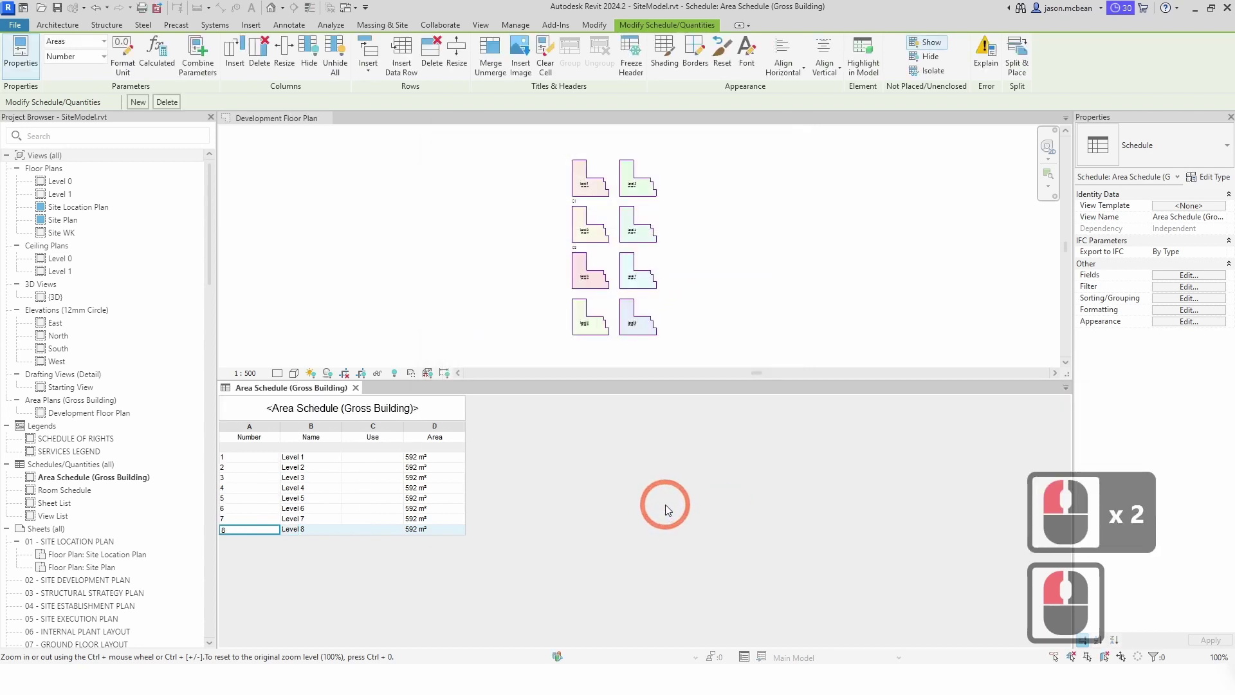
- Enter GLA as the Use of the Level 1 area in the schedule
click(350, 457)
click(375, 465)
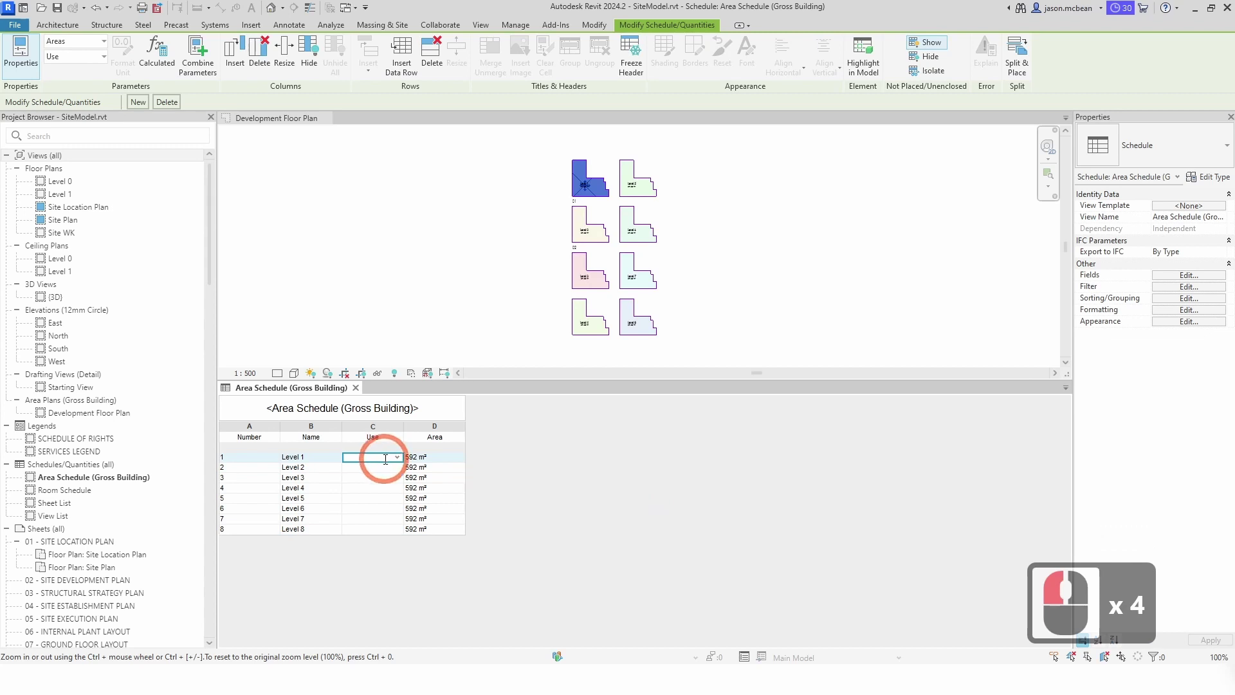
text(GLA)
key(Return)
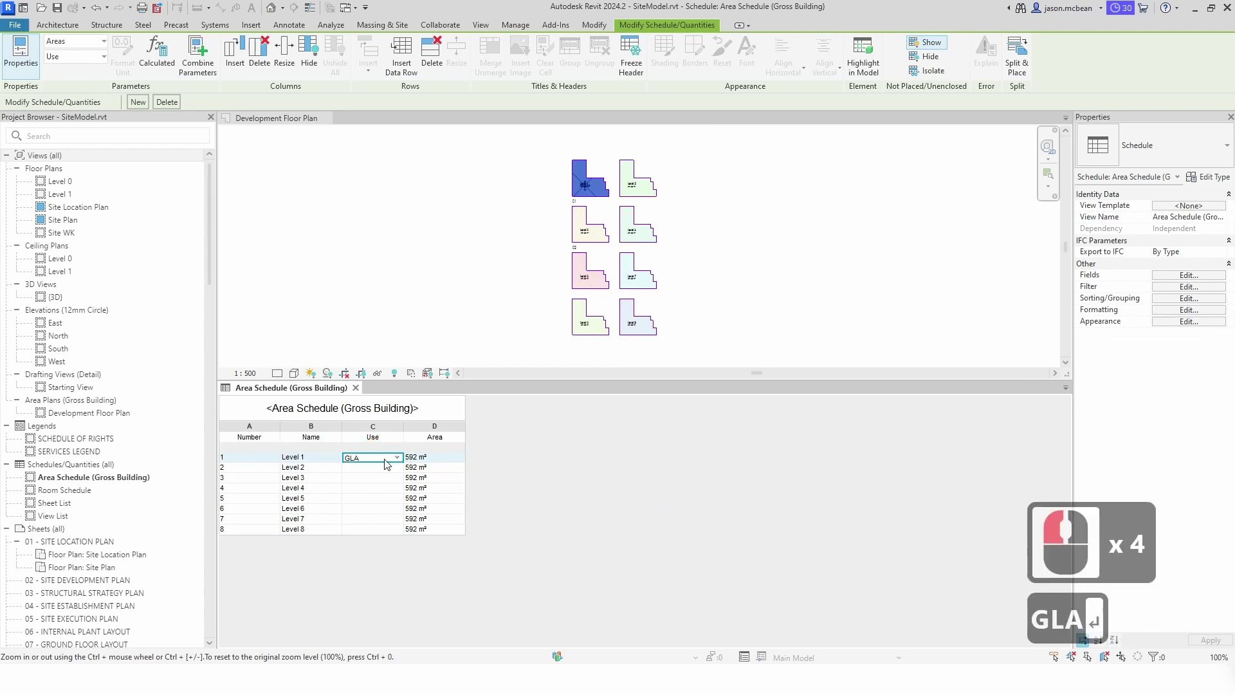
- Assign the existing GLA value as the Use of the Level 2 to Level 8 areas
click(389, 468)
click(397, 467)
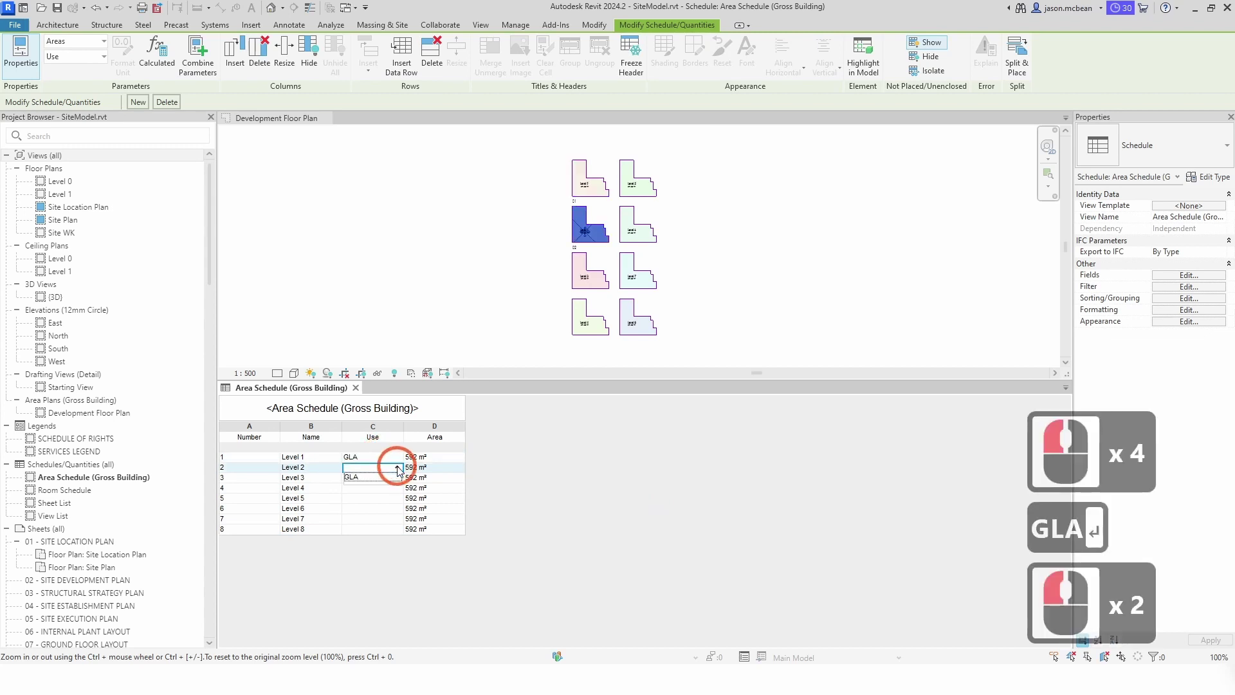
click(395, 478)
click(385, 479)
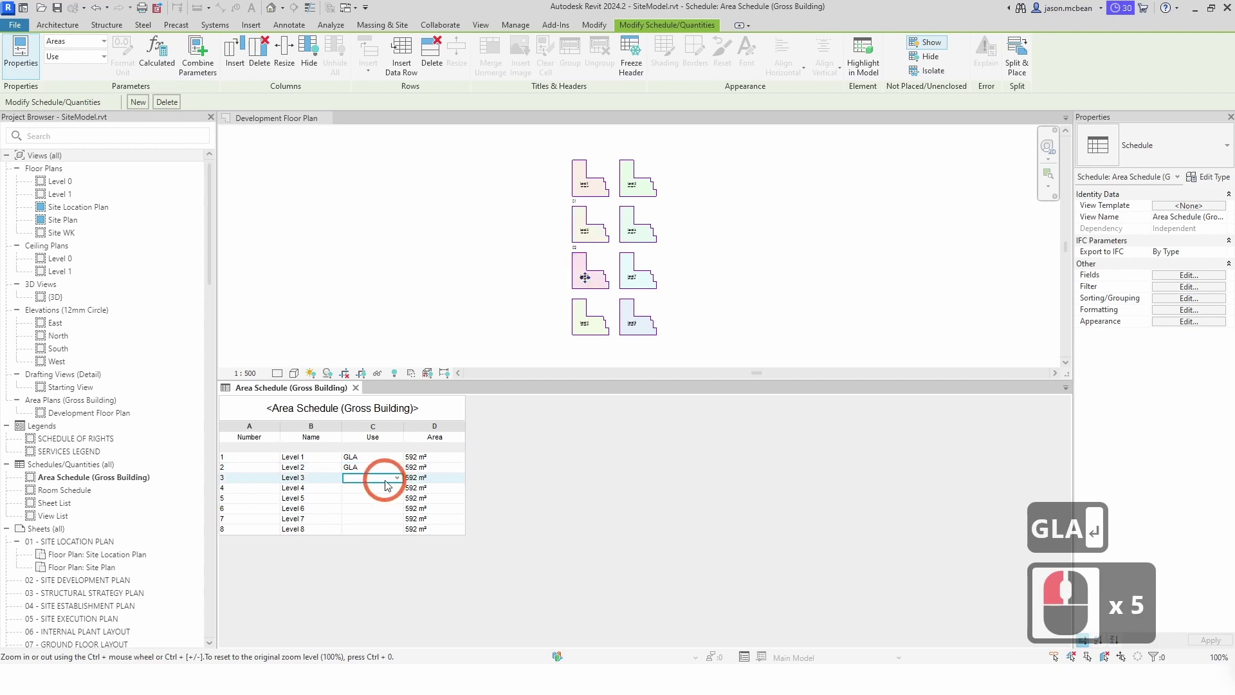
click(395, 479)
click(398, 489)
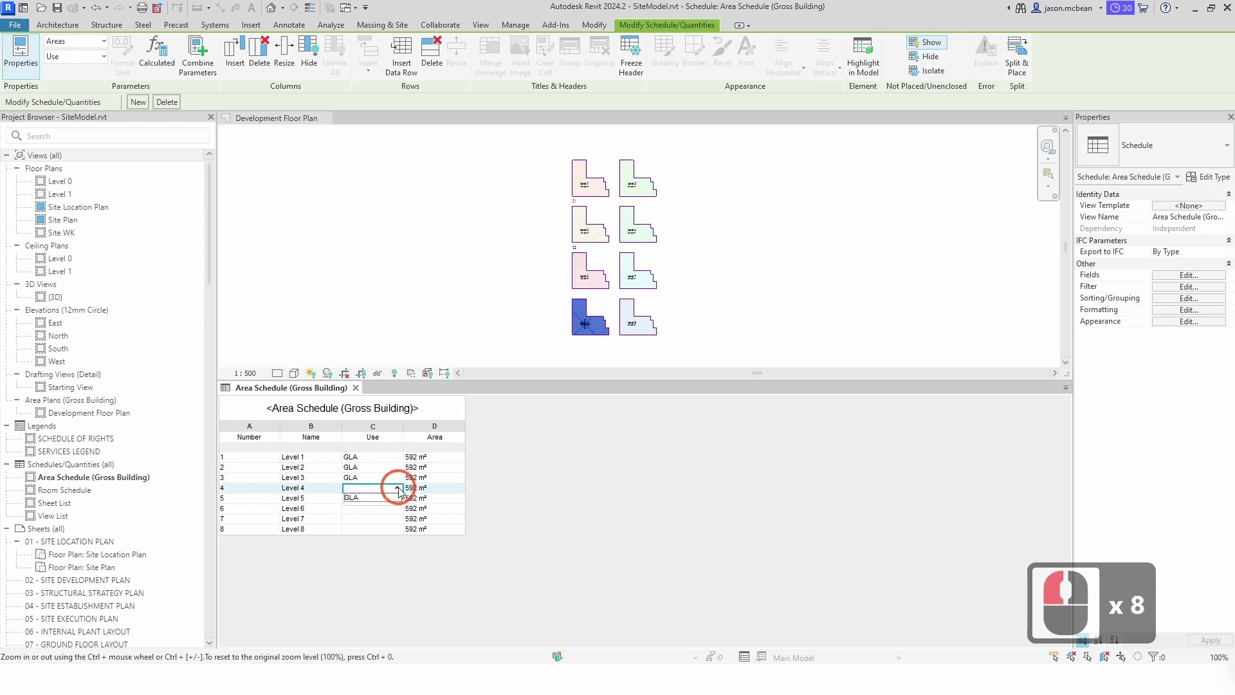
click(393, 499)
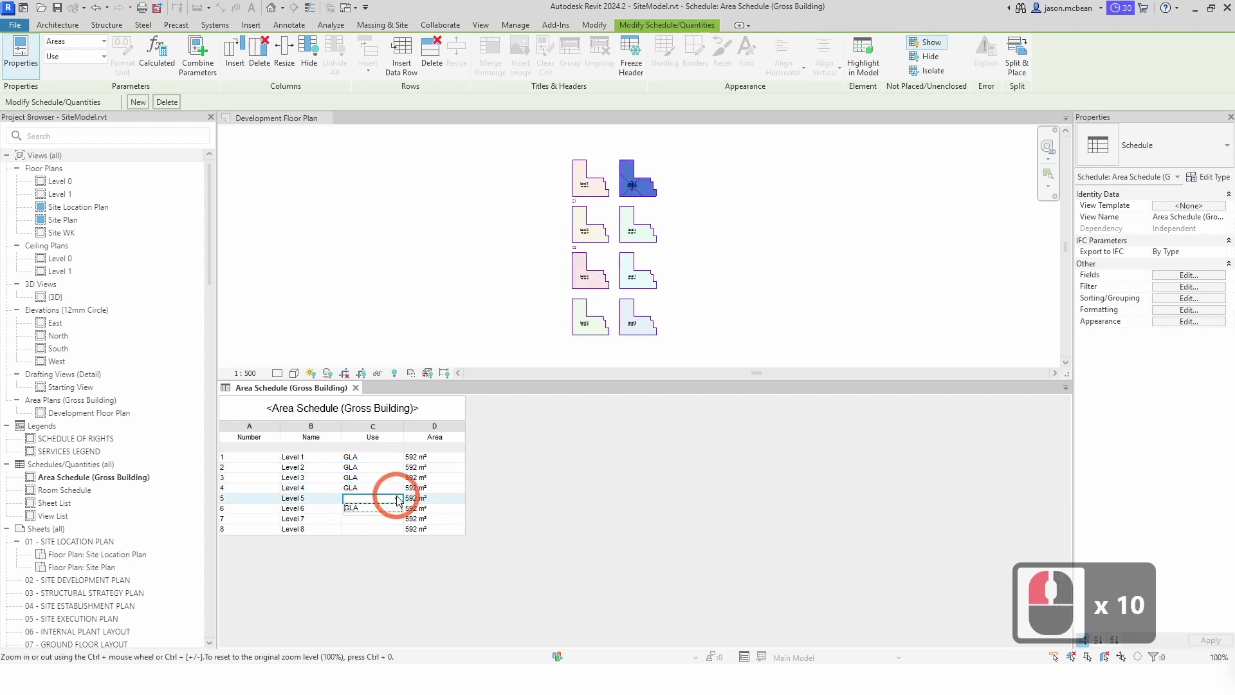
click(397, 498)
click(392, 510)
click(391, 510)
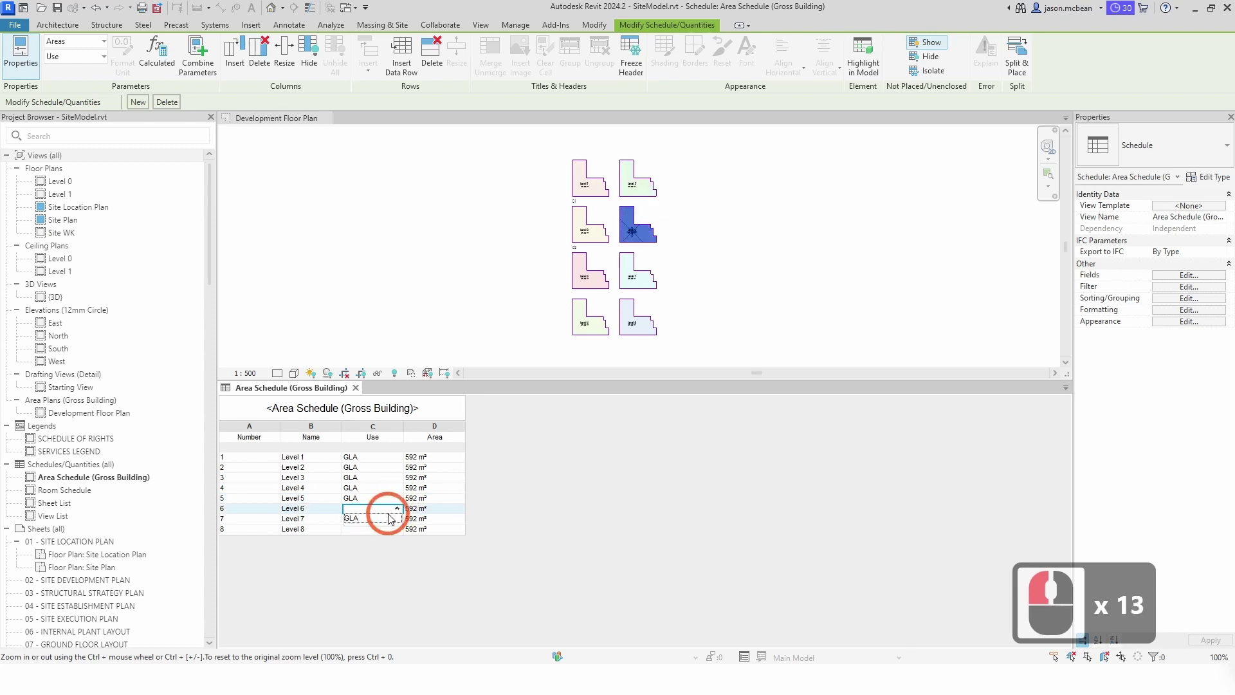
click(397, 518)
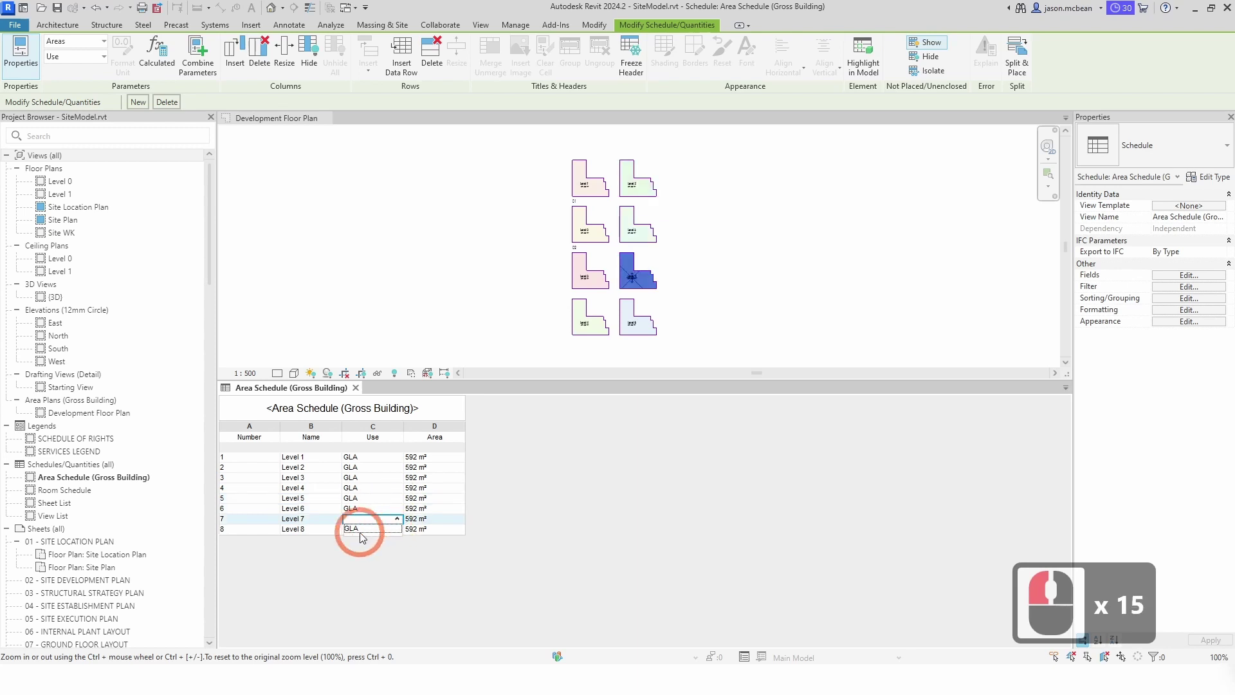
click(392, 532)
click(397, 530)
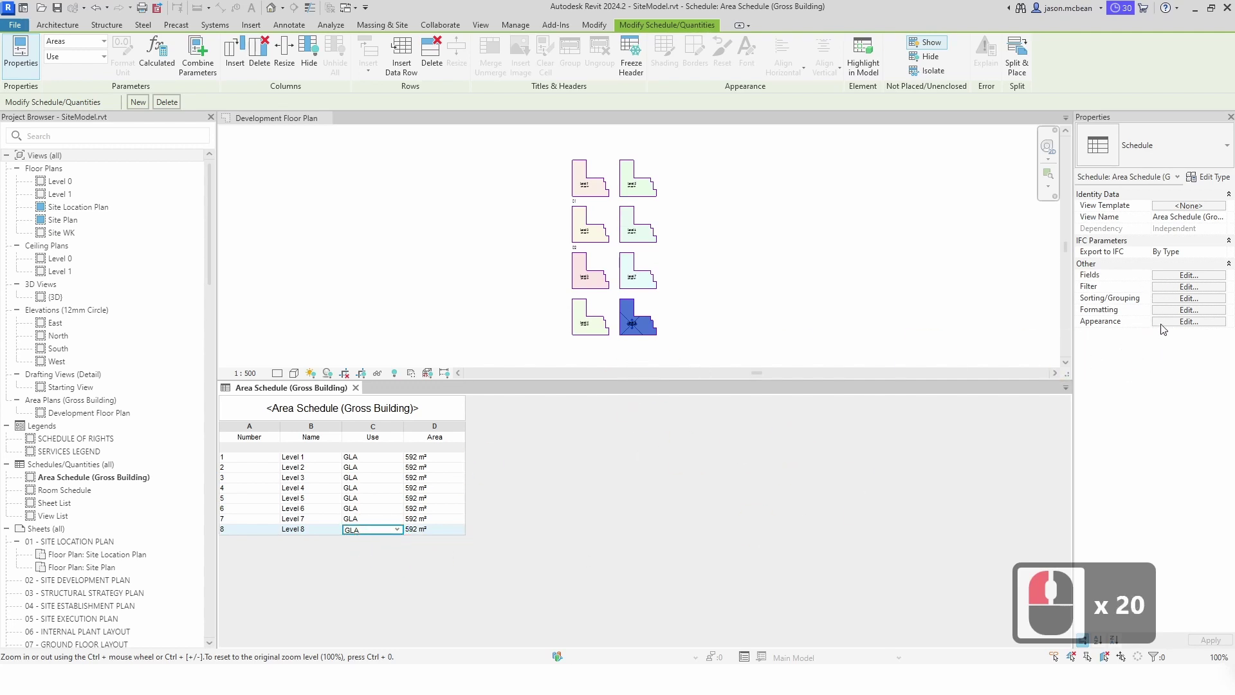
- Set the Area field of the schedule to Calculate totals in its formatting and apply the schedule properties
click(1181, 274)
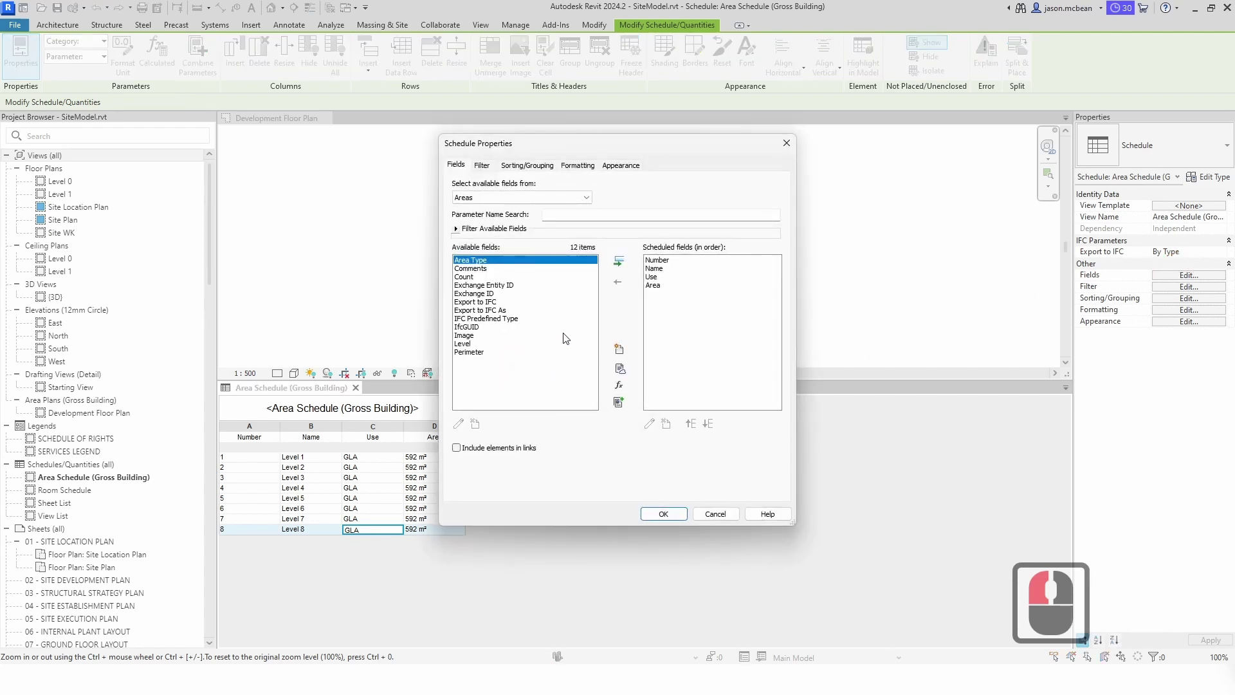
click(654, 285)
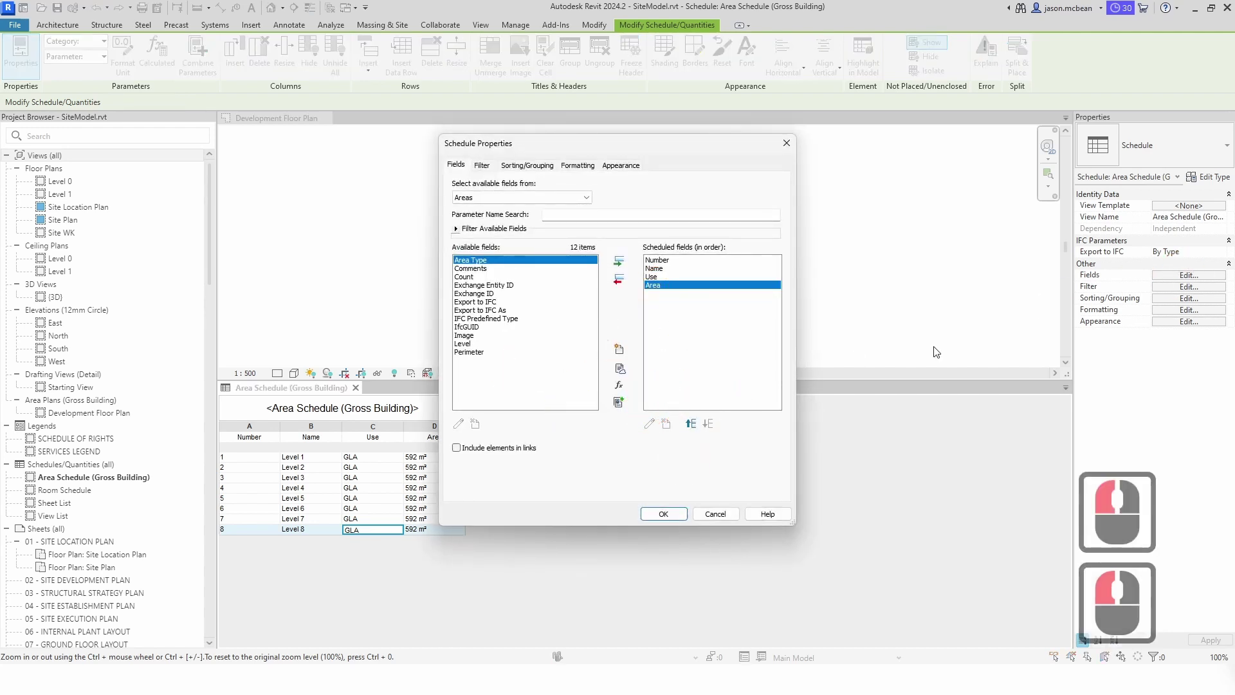
click(1091, 308)
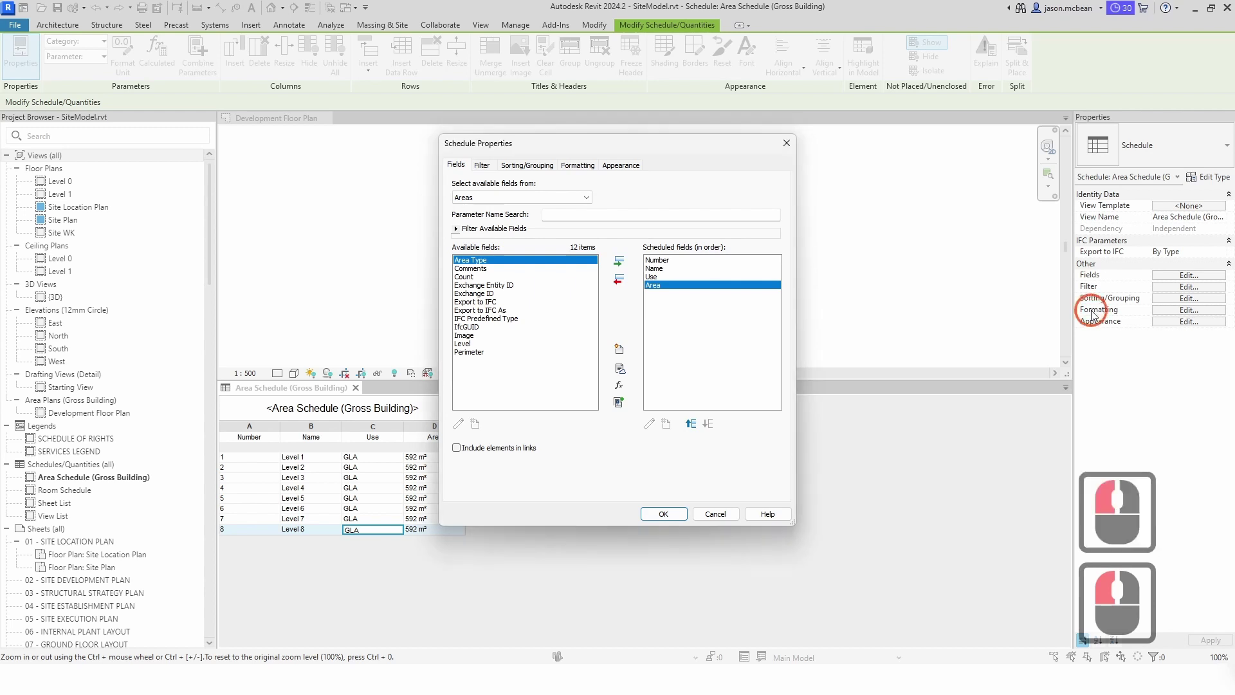
click(581, 168)
click(521, 195)
click(462, 226)
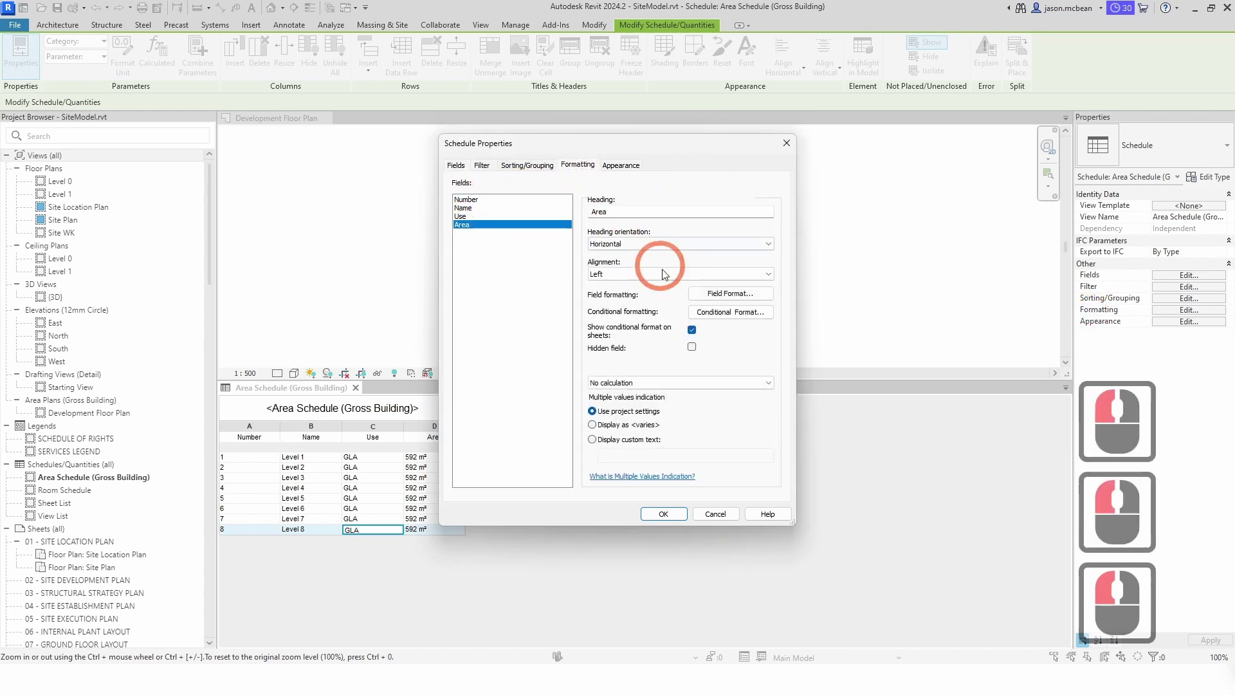
click(631, 384)
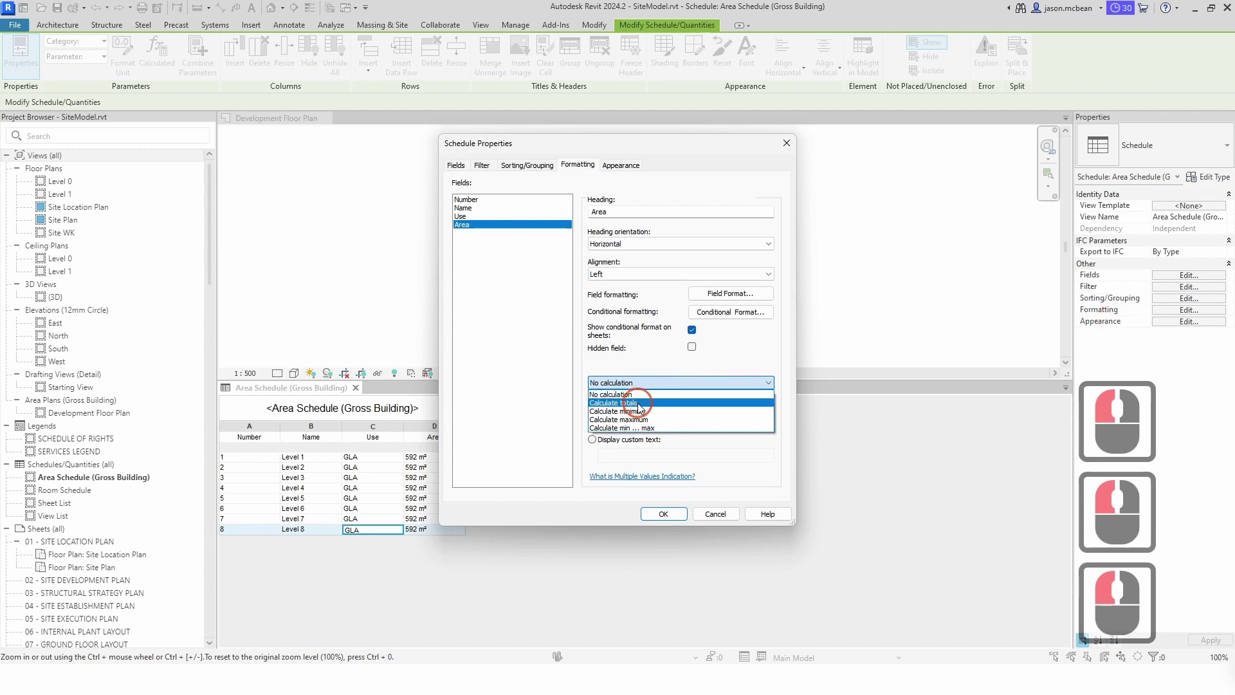
click(627, 402)
click(664, 514)
click(418, 583)
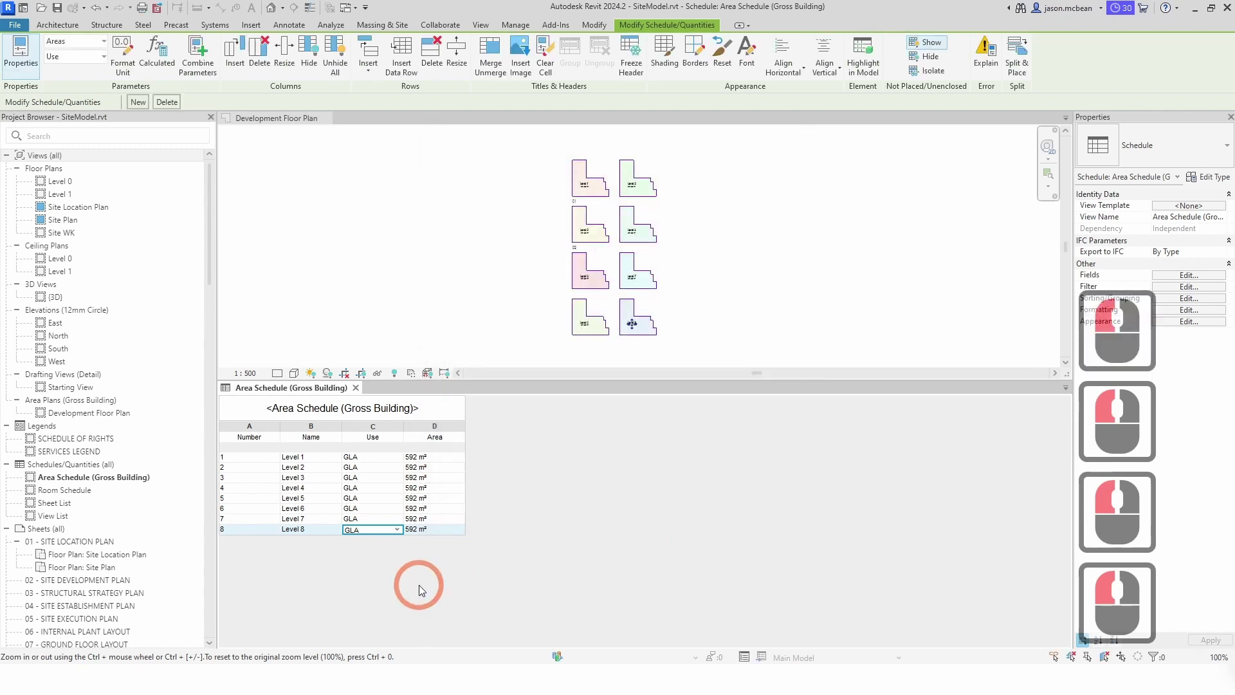
- Check the Area field's calculation setting and the schedule's appearance options in the schedule properties
click(1188, 275)
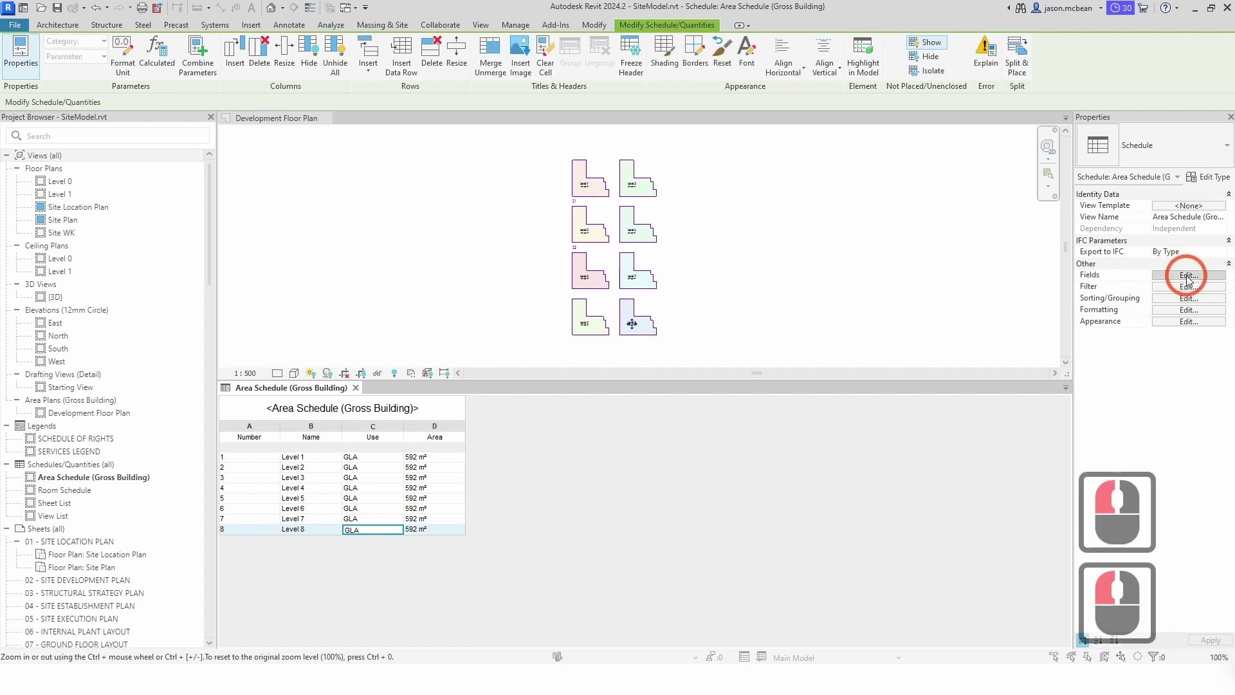
click(576, 165)
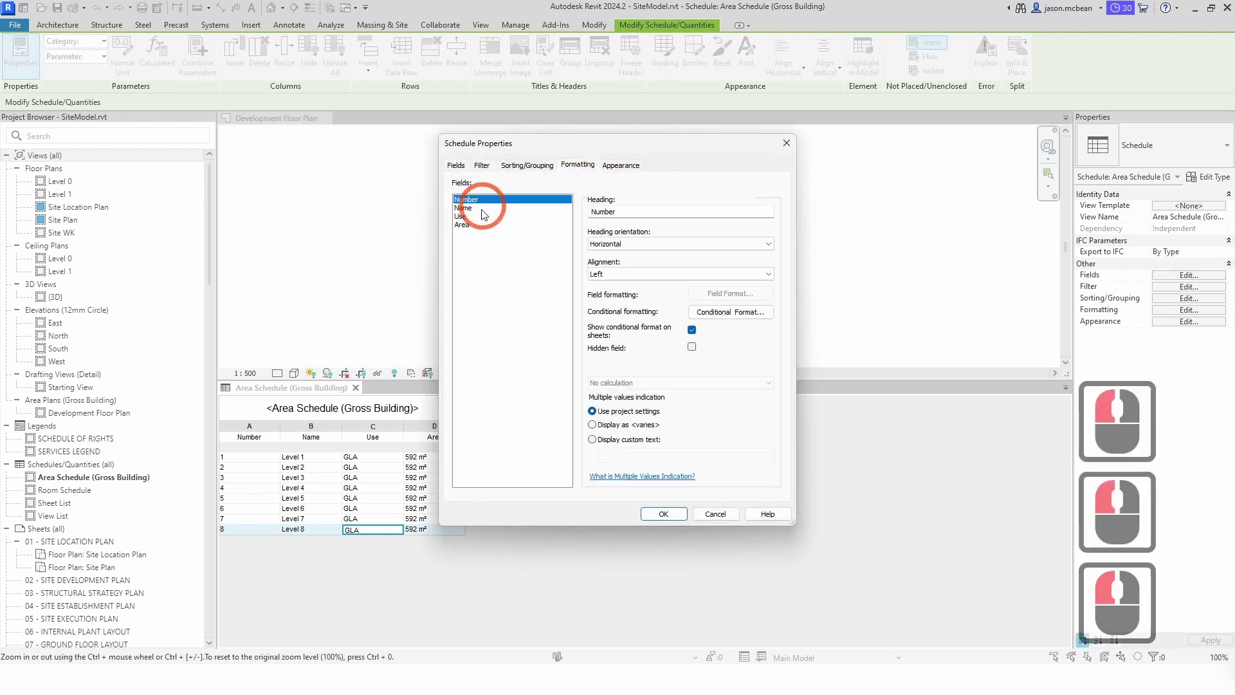
click(462, 225)
click(639, 382)
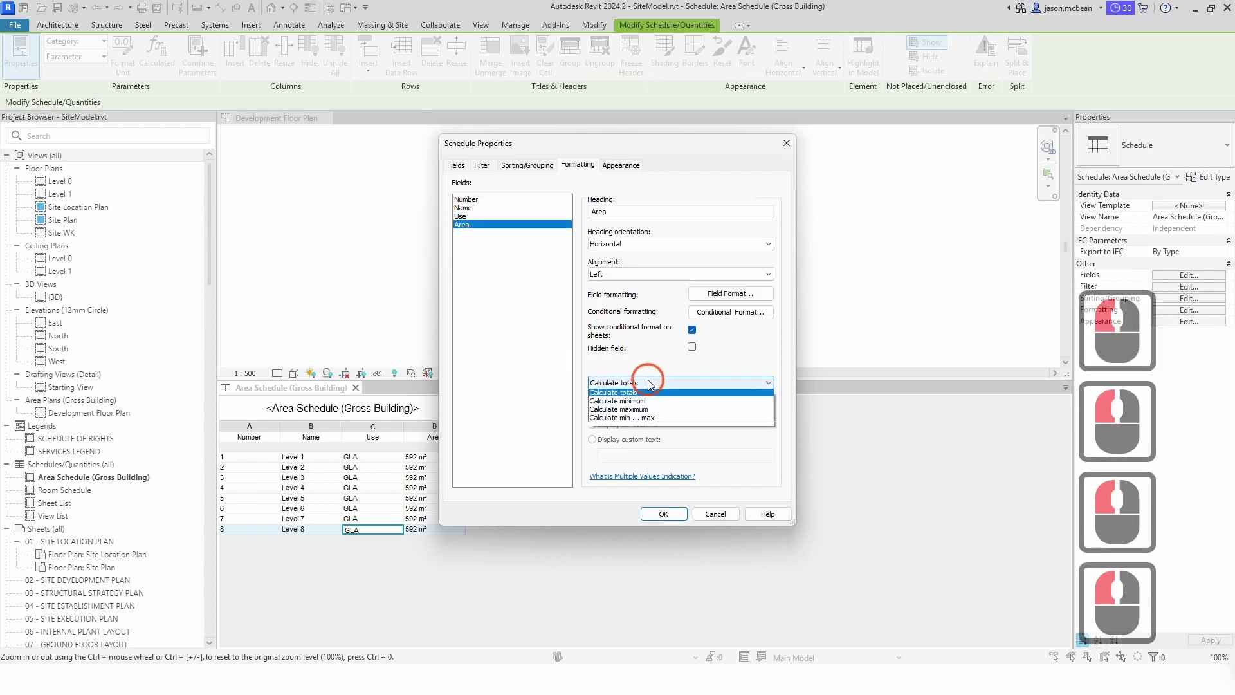
click(639, 382)
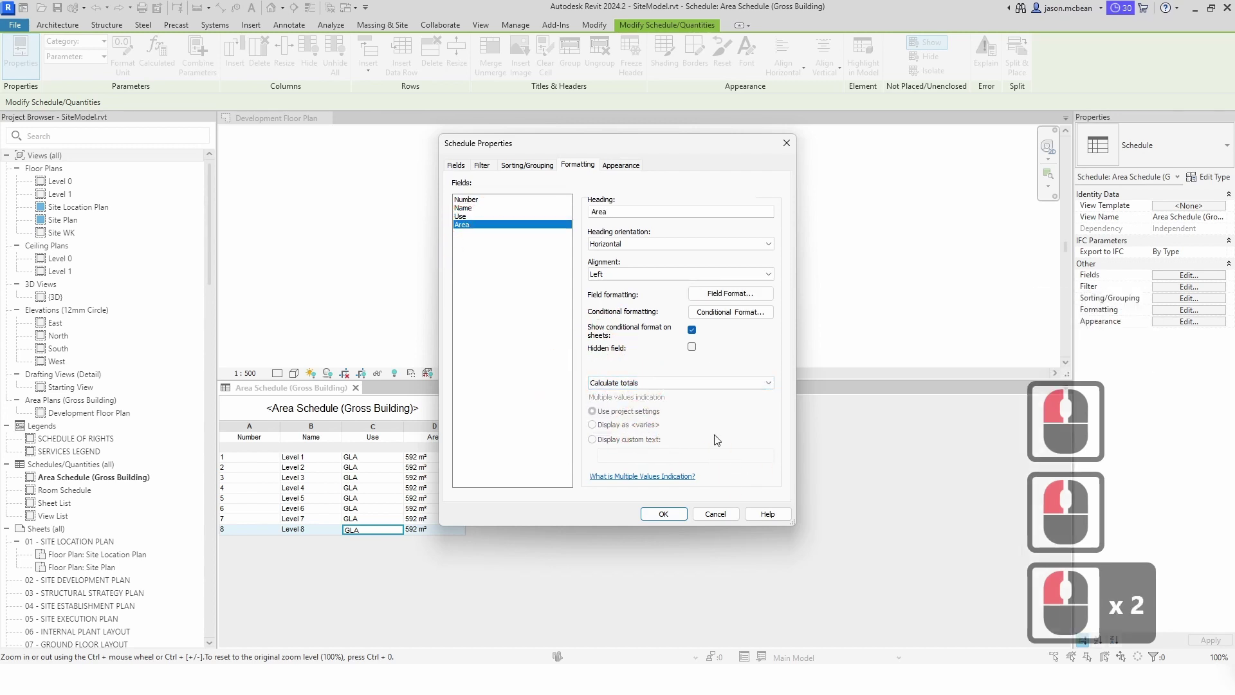
click(615, 166)
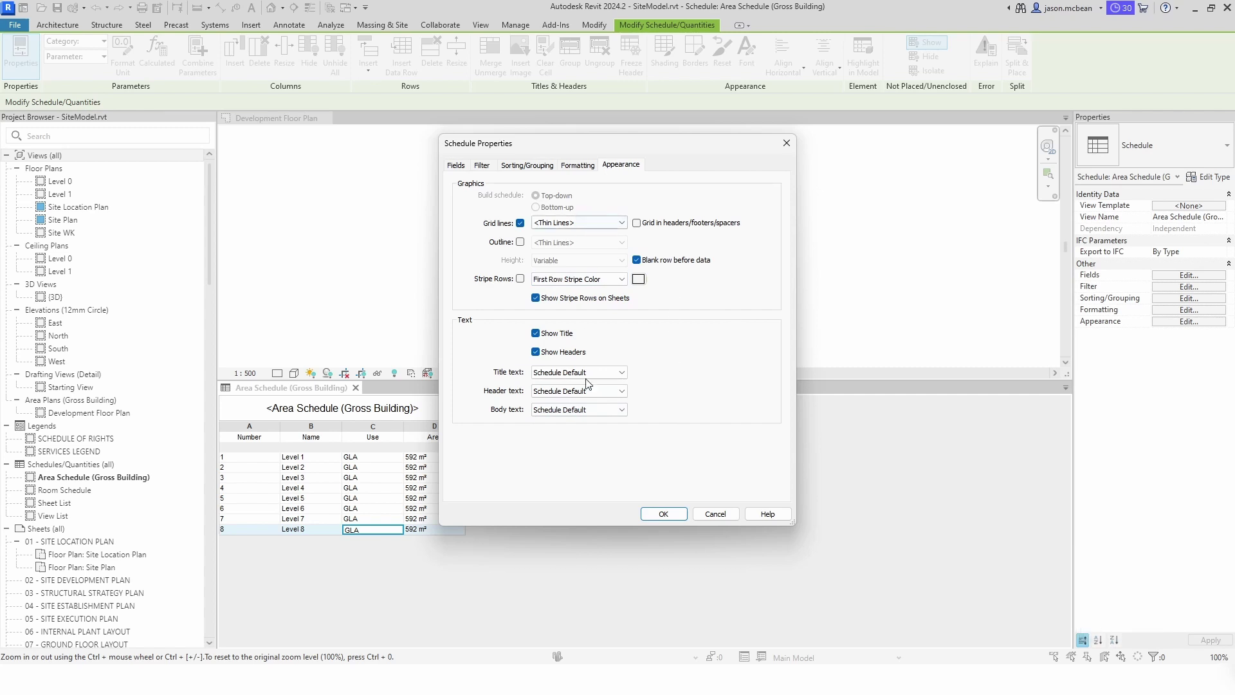
click(671, 515)
click(791, 457)
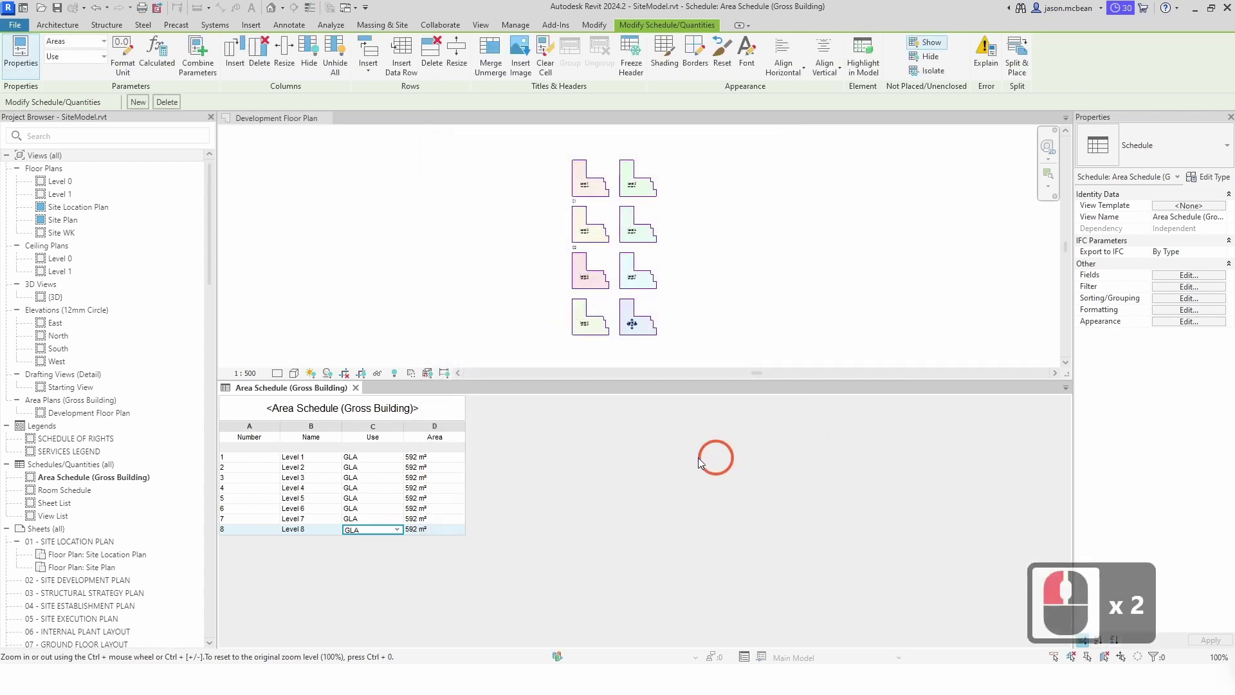
middle_click(697, 460)
middle_click(697, 460)
- Shorten the schedule's title to Area Schedule by removing the bracketed text
click(385, 405)
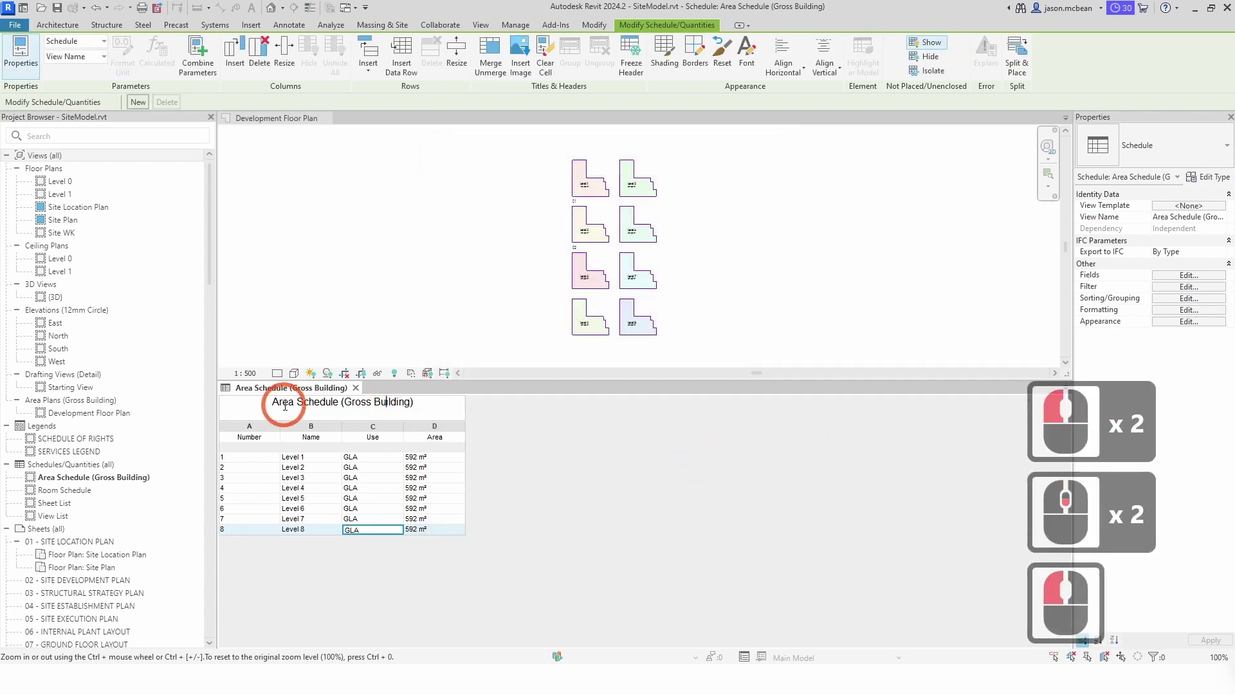
click(437, 403)
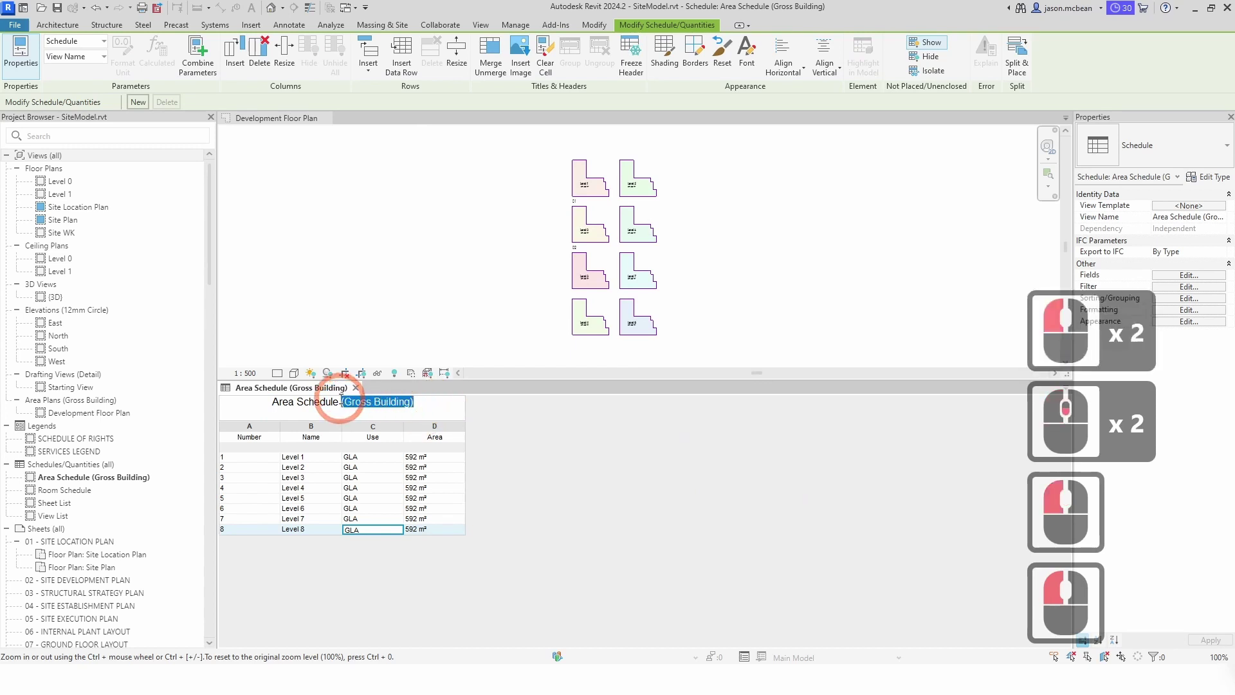
key(Delete)
key(BackSpace)
click(546, 459)
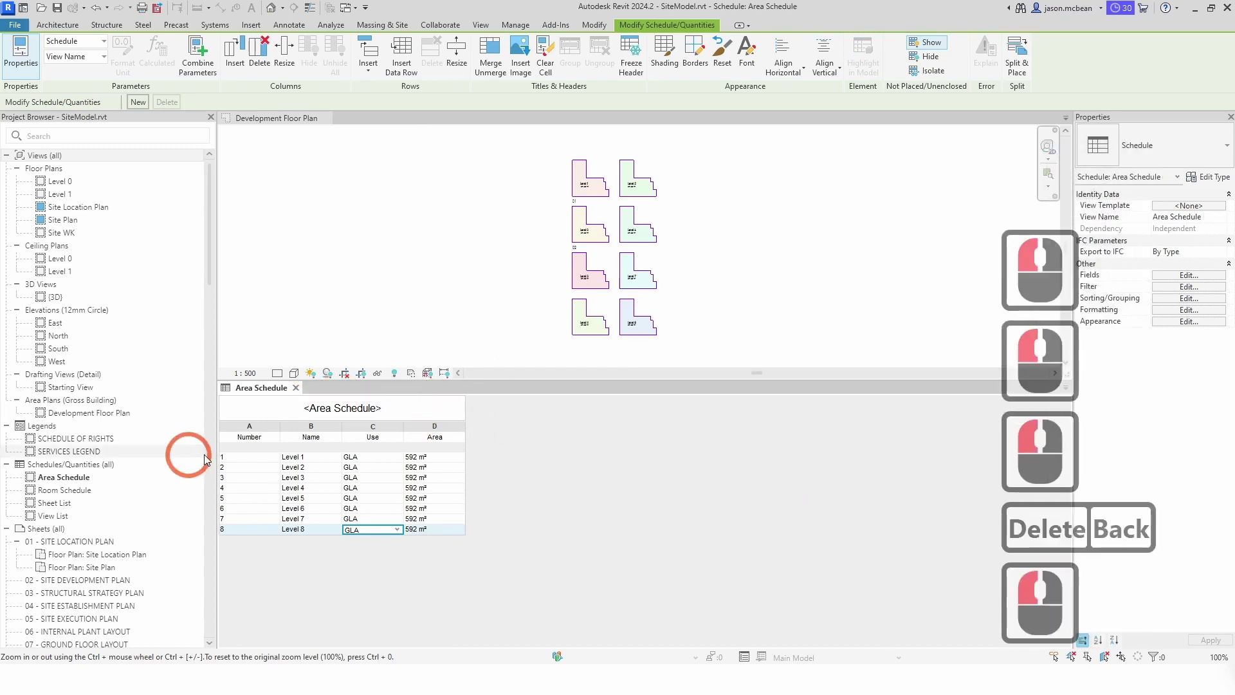
drag(604, 517, 684, 478)
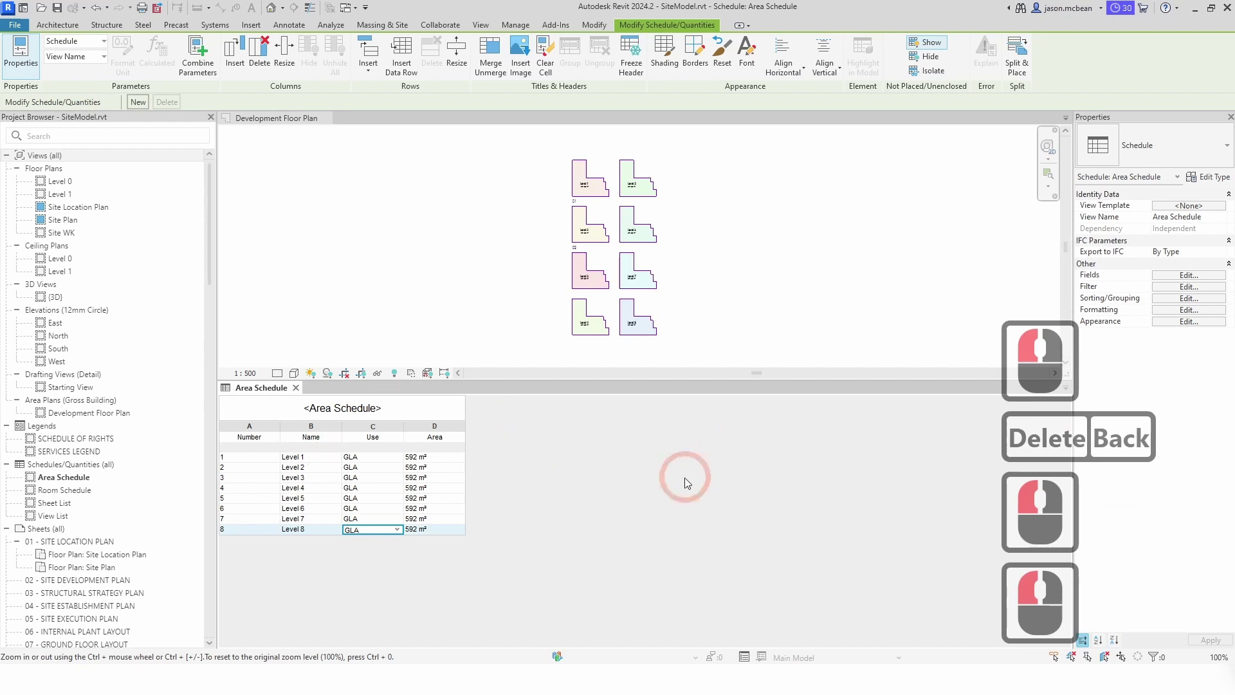
click(714, 494)
drag(828, 455, 457, 423)
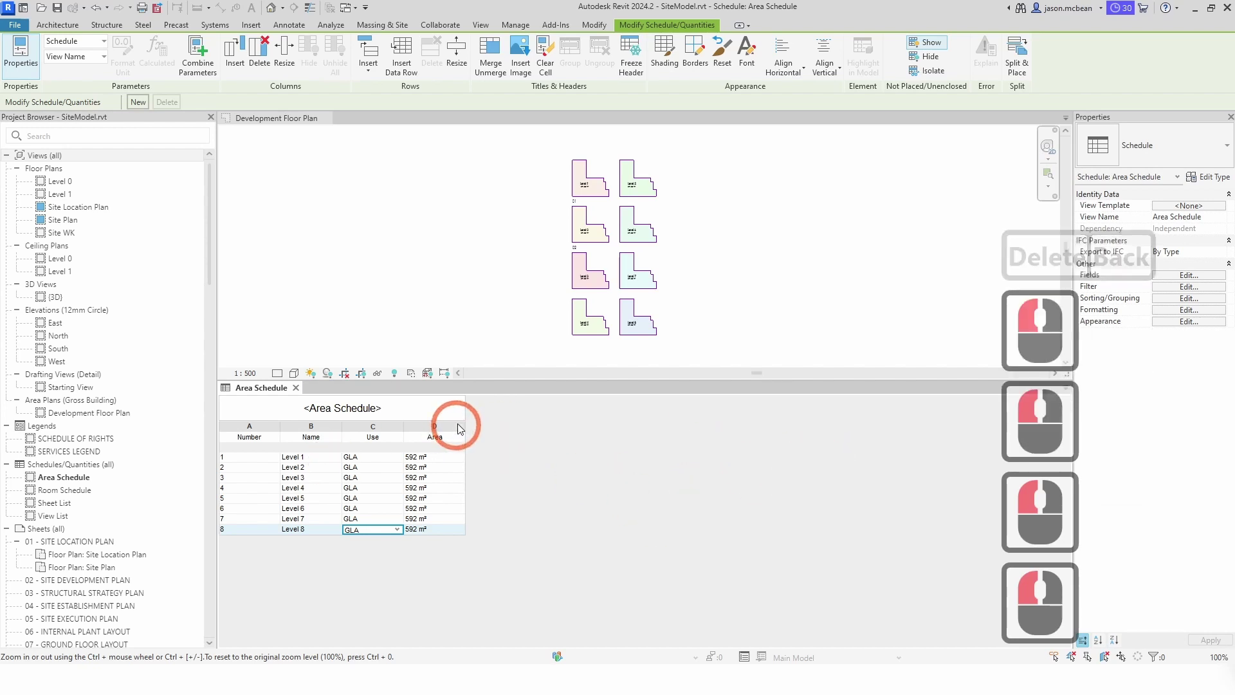
- Change the Areas colour scheme of the Development Floor Plan to colour by Use and accept the change
click(497, 275)
scroll(739, 284, up, 3)
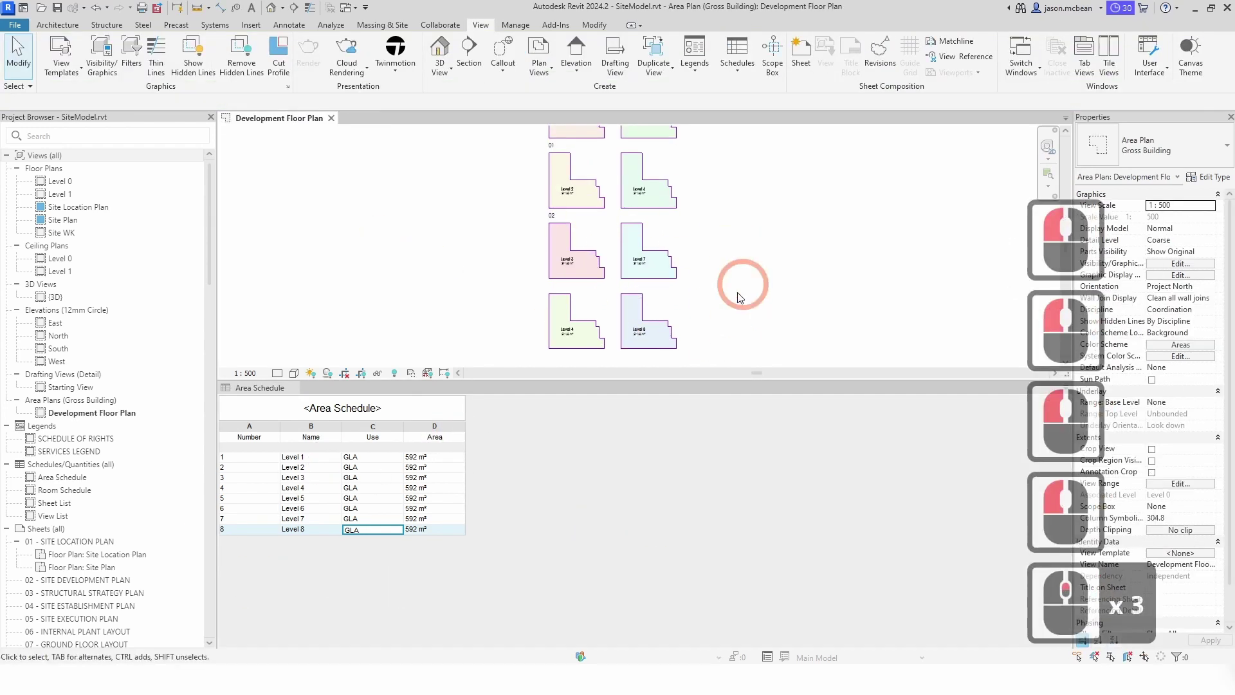
scroll(870, 307, down, 2)
click(598, 186)
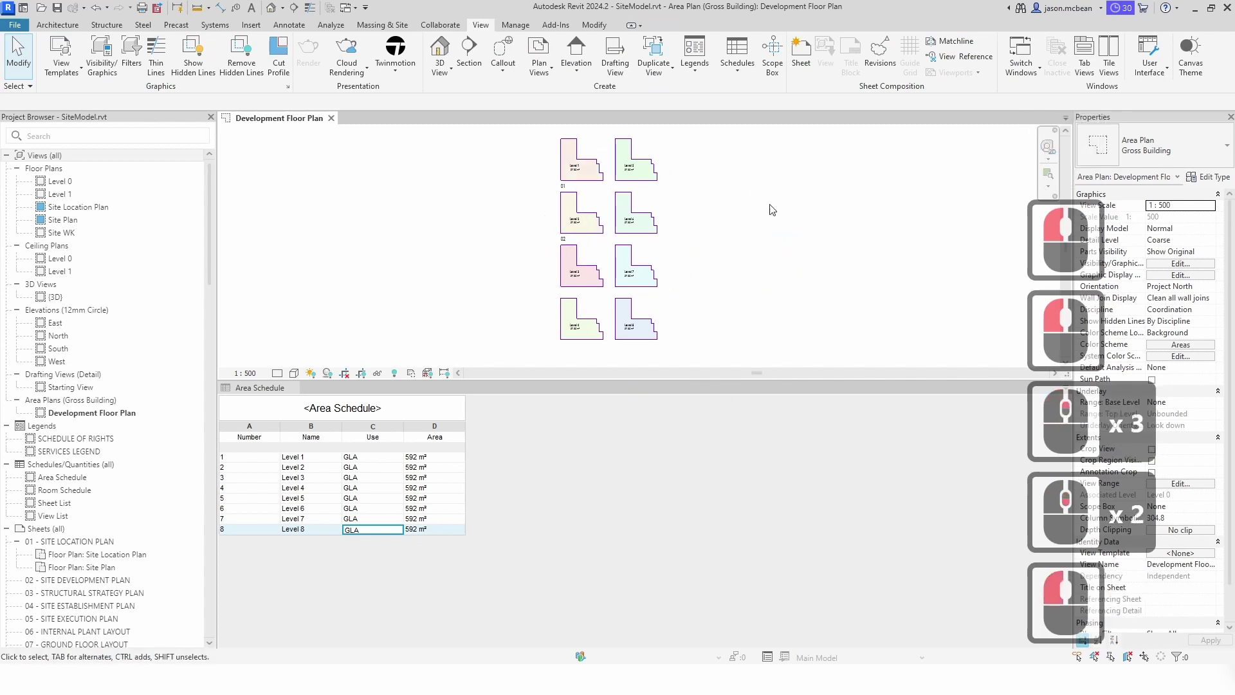
click(1186, 348)
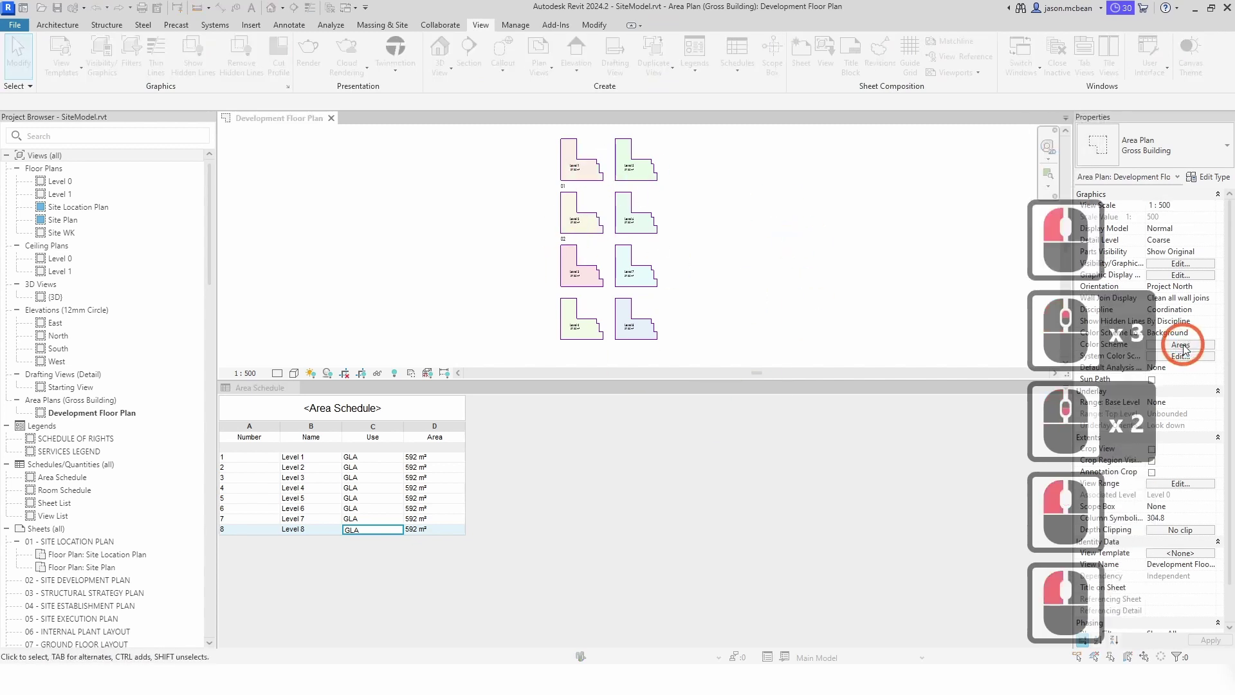
click(665, 216)
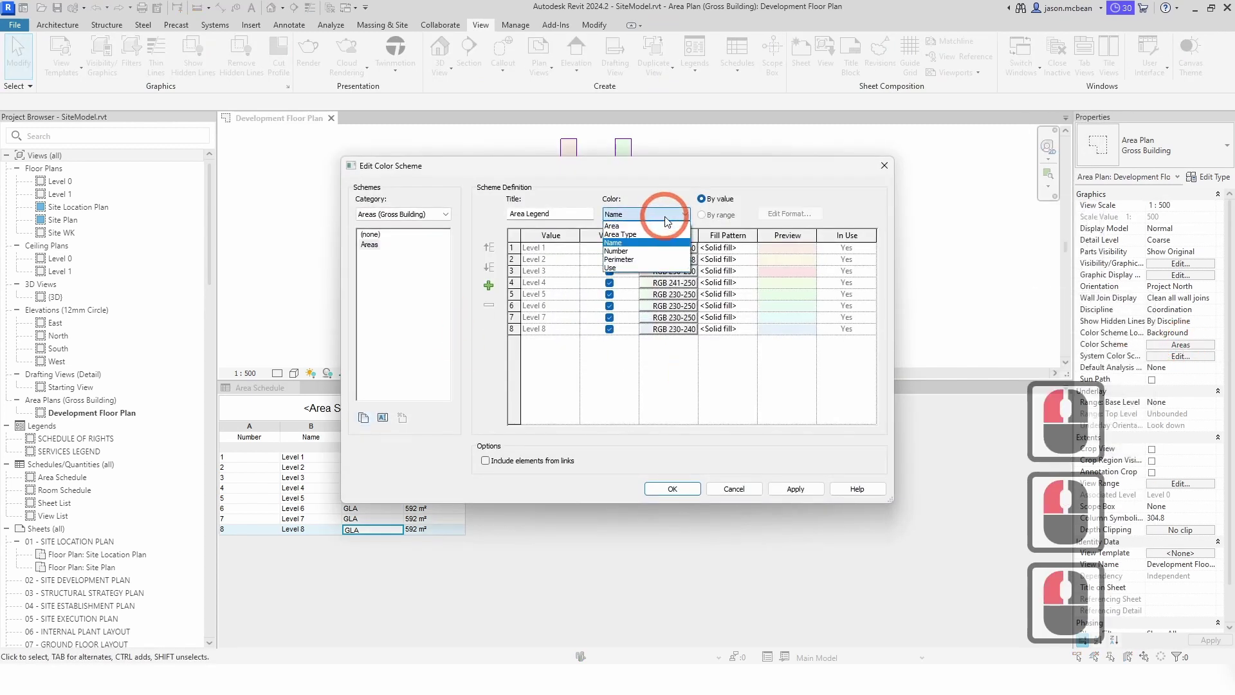
click(611, 255)
click(646, 359)
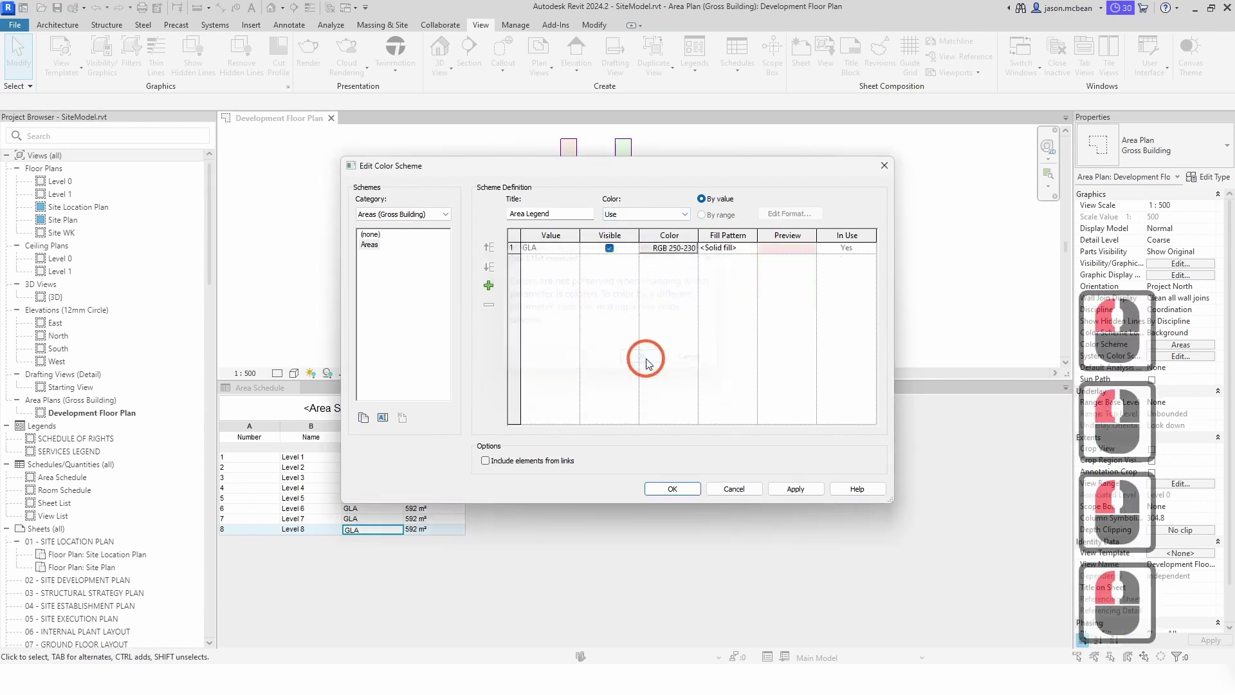
- Keep RGB 250-230-230 as the GLA colour and apply the colour scheme to the area plan
click(780, 255)
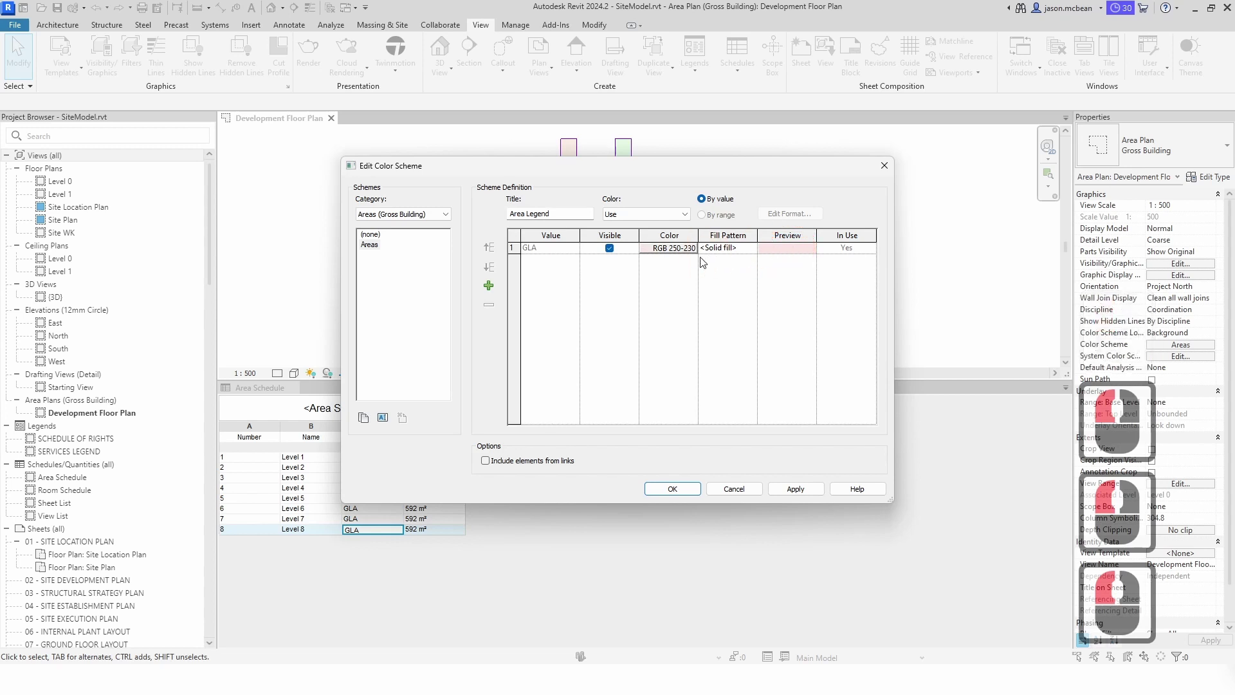
click(673, 252)
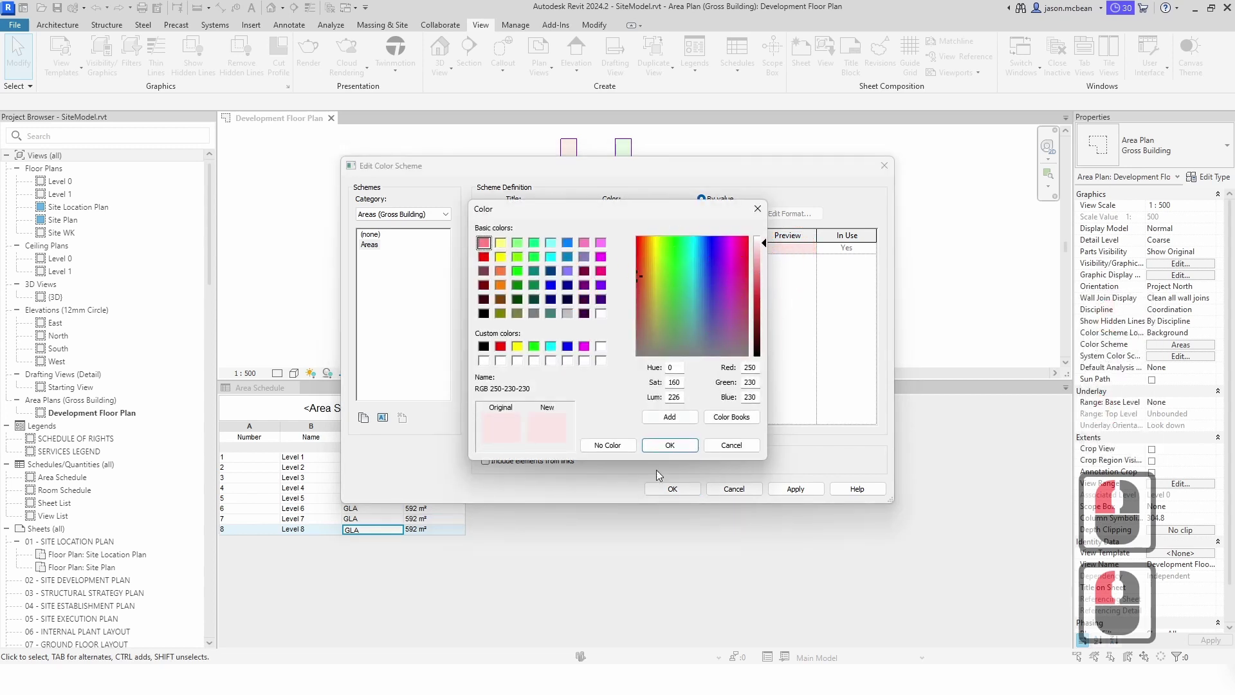
click(671, 445)
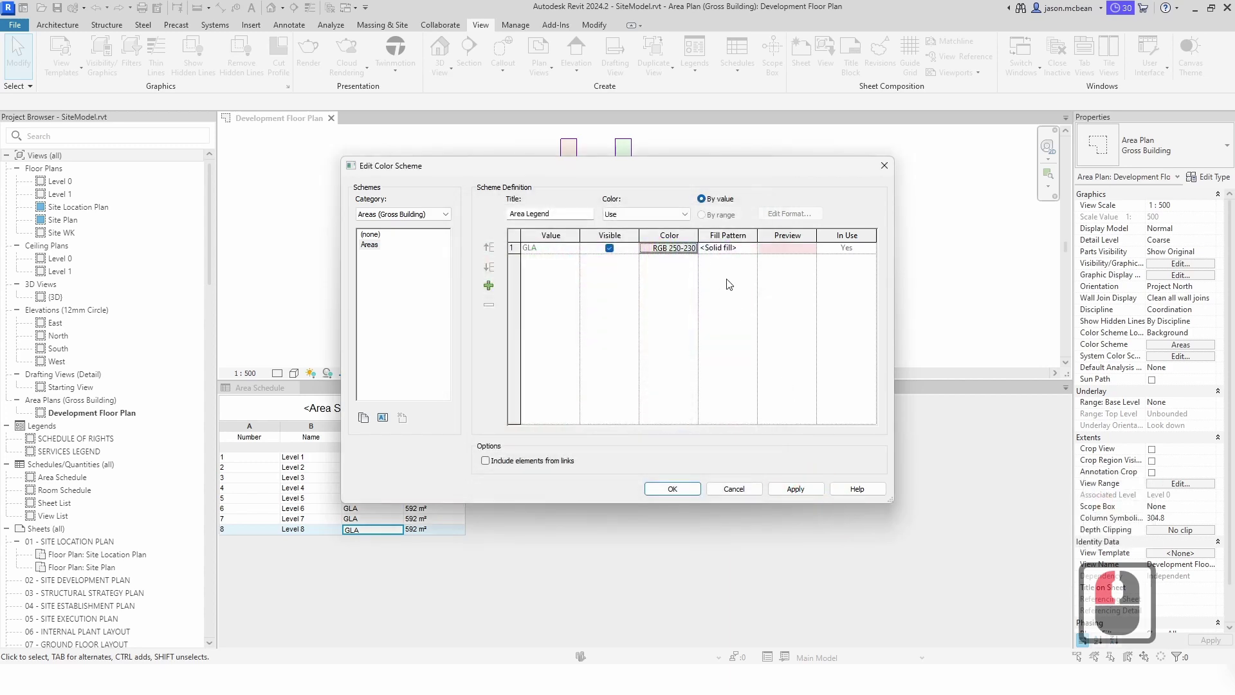
click(795, 494)
click(672, 487)
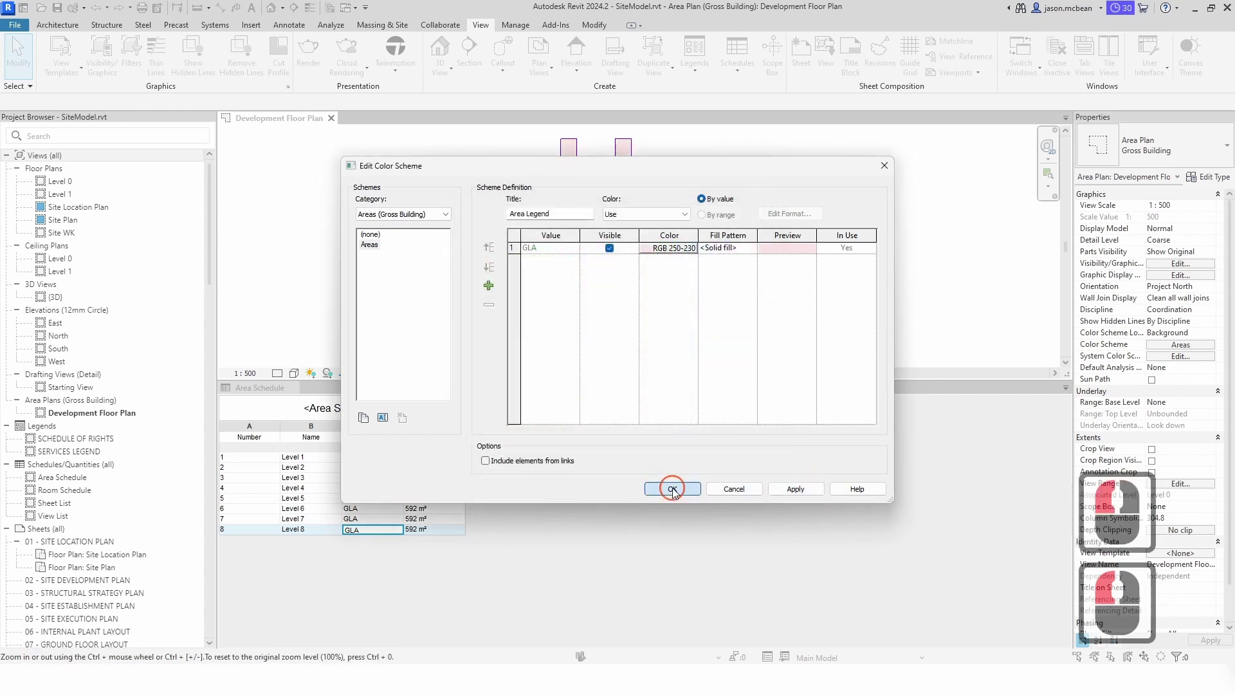
- Examine the level areas' colours and tags in the Development Floor Plan and compare them with the Area Schedule
click(607, 225)
scroll(607, 225, up, 2)
scroll(579, 270, down, 2)
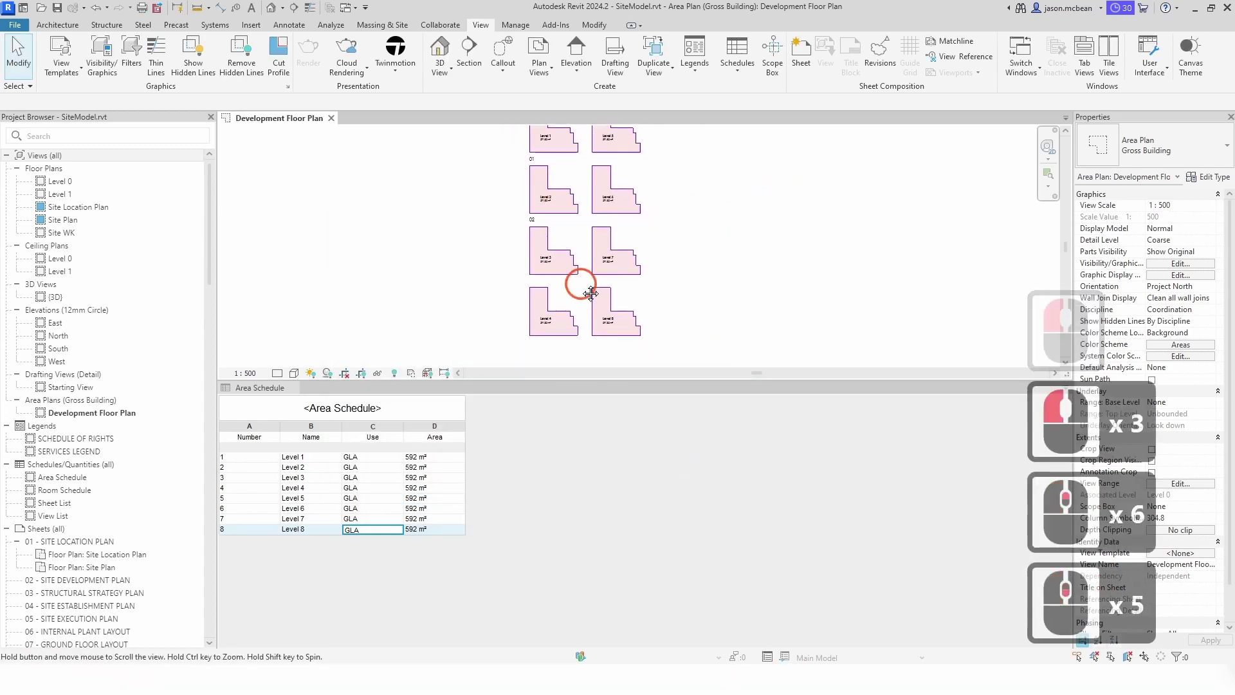
scroll(548, 171, up, 4)
scroll(490, 185, down, 3)
scroll(672, 323, up, 5)
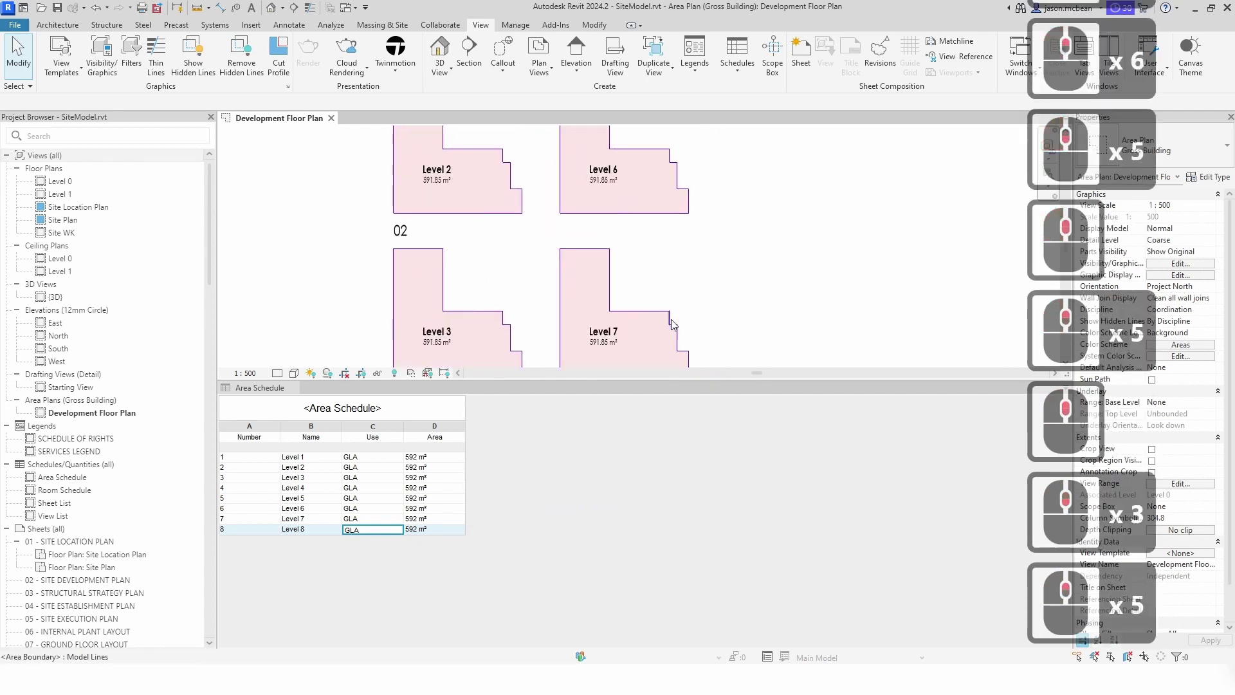
scroll(440, 335, down, 4)
scroll(588, 255, up, 6)
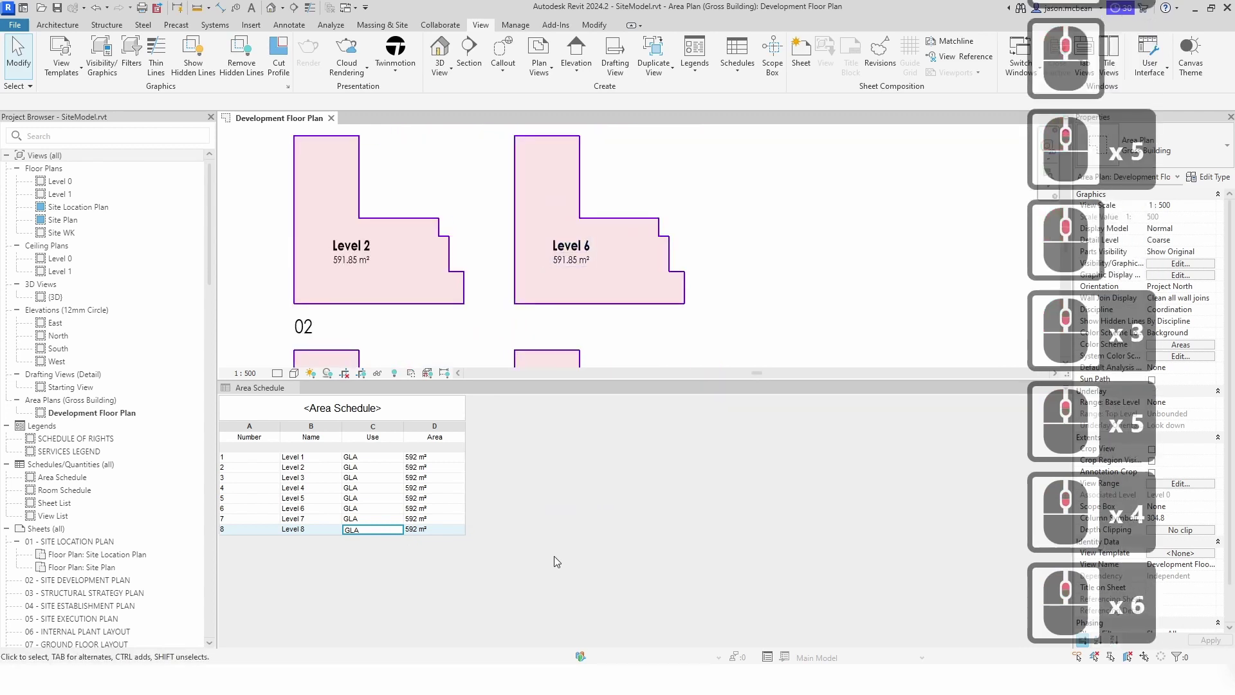
click(523, 538)
click(832, 276)
click(551, 598)
click(438, 547)
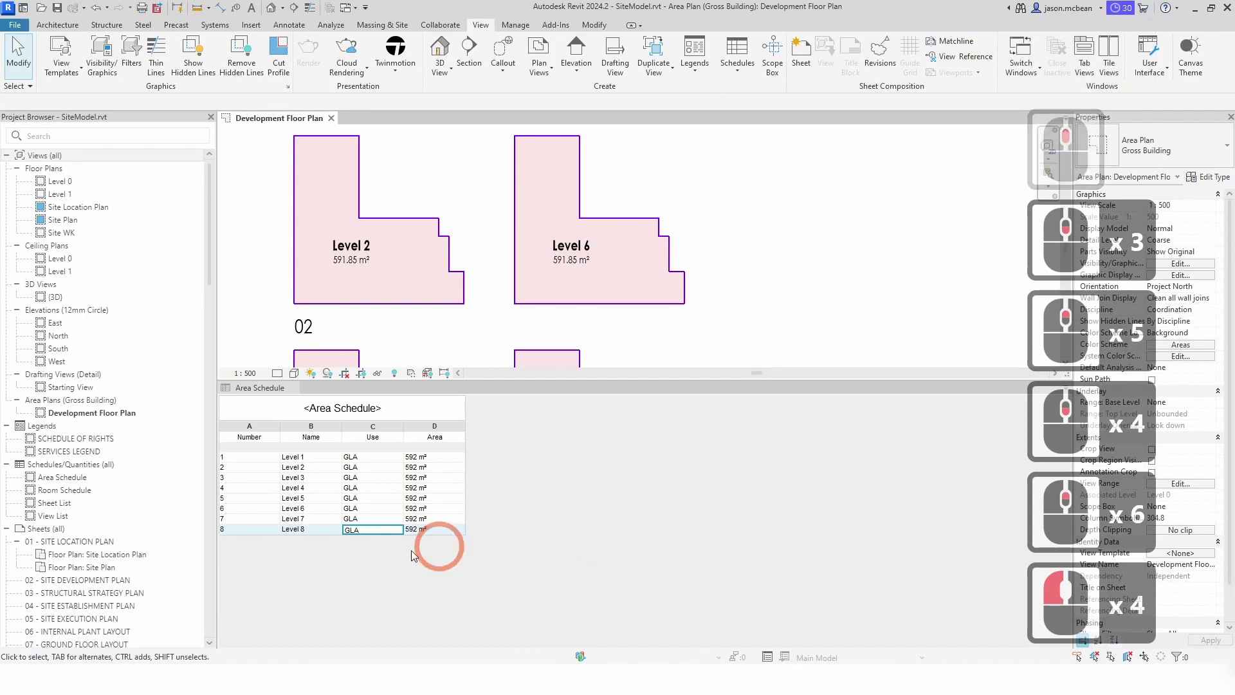
click(744, 279)
click(217, 413)
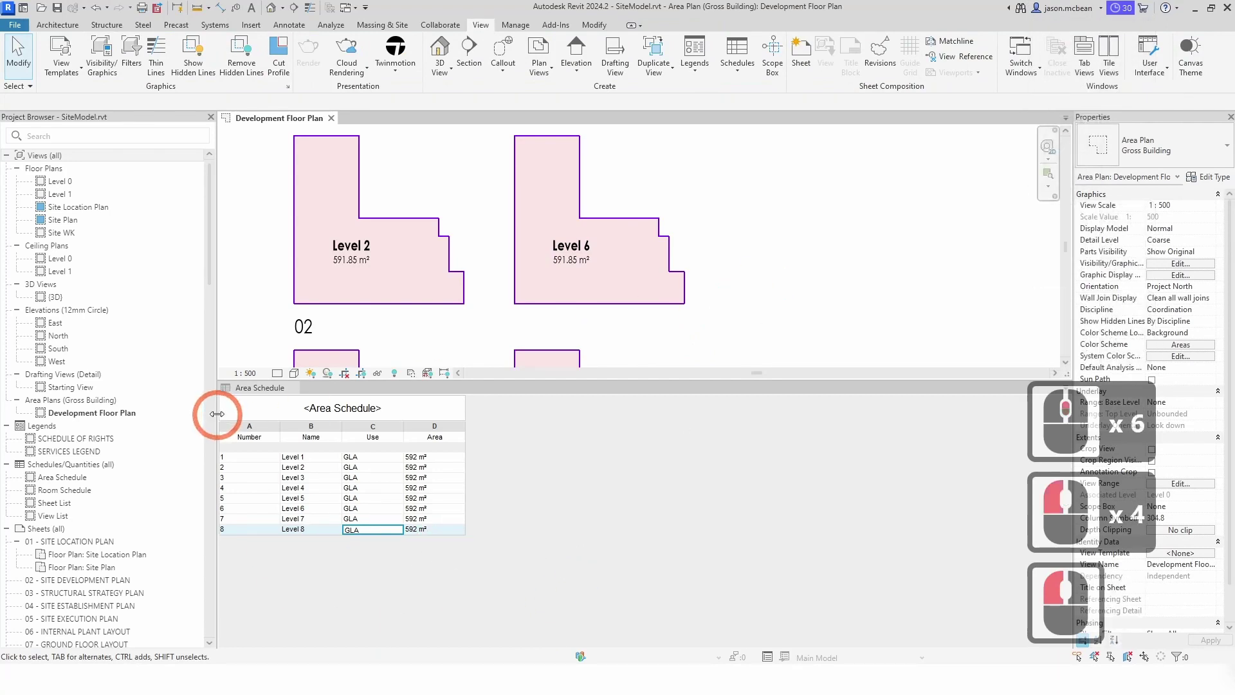
- Open sheet 02 - SITE DEVELOPMENT PLAN and place the Development Floor Plan on the left part of the sheet
double_click(82, 585)
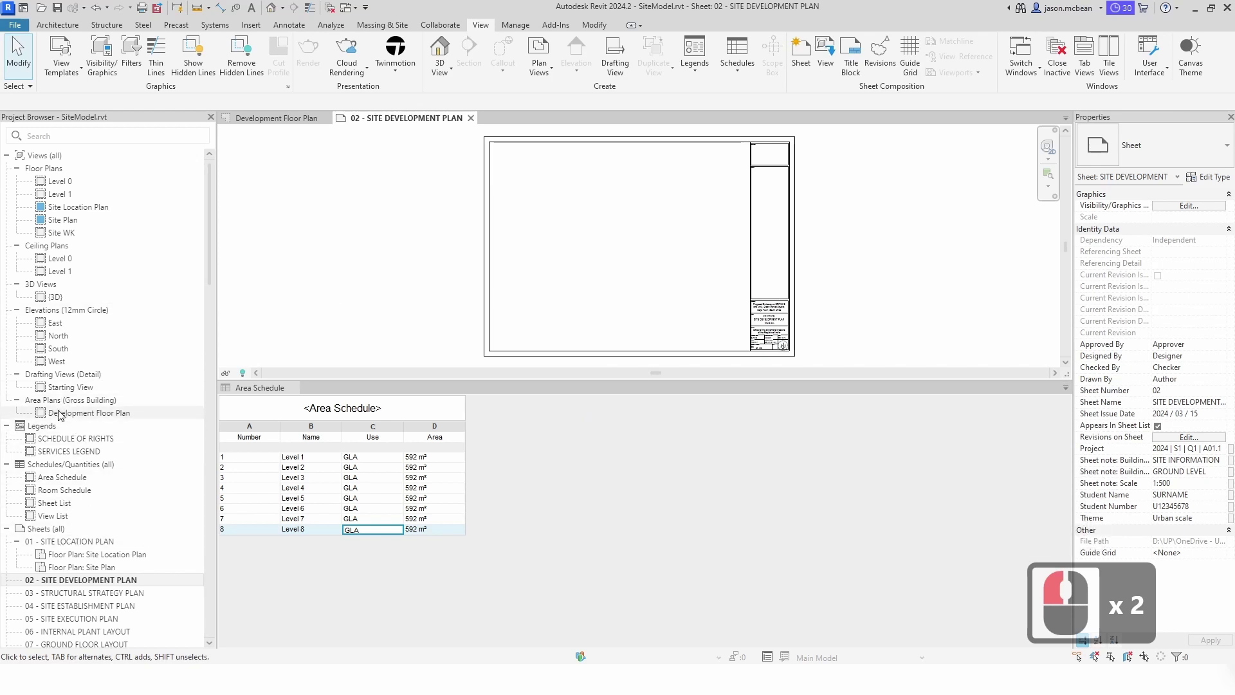
drag(86, 412, 523, 276)
click(612, 270)
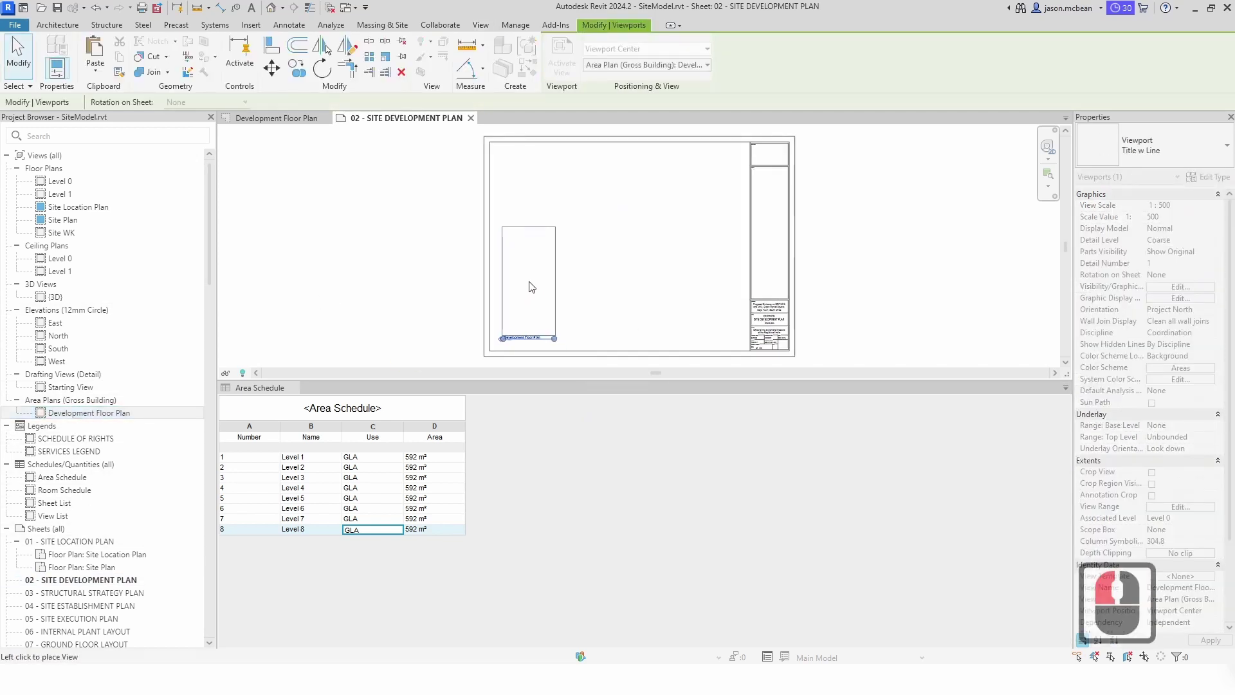
click(601, 264)
- Change the Development Floor Plan viewport's type to Title No Line
scroll(550, 322, up, 7)
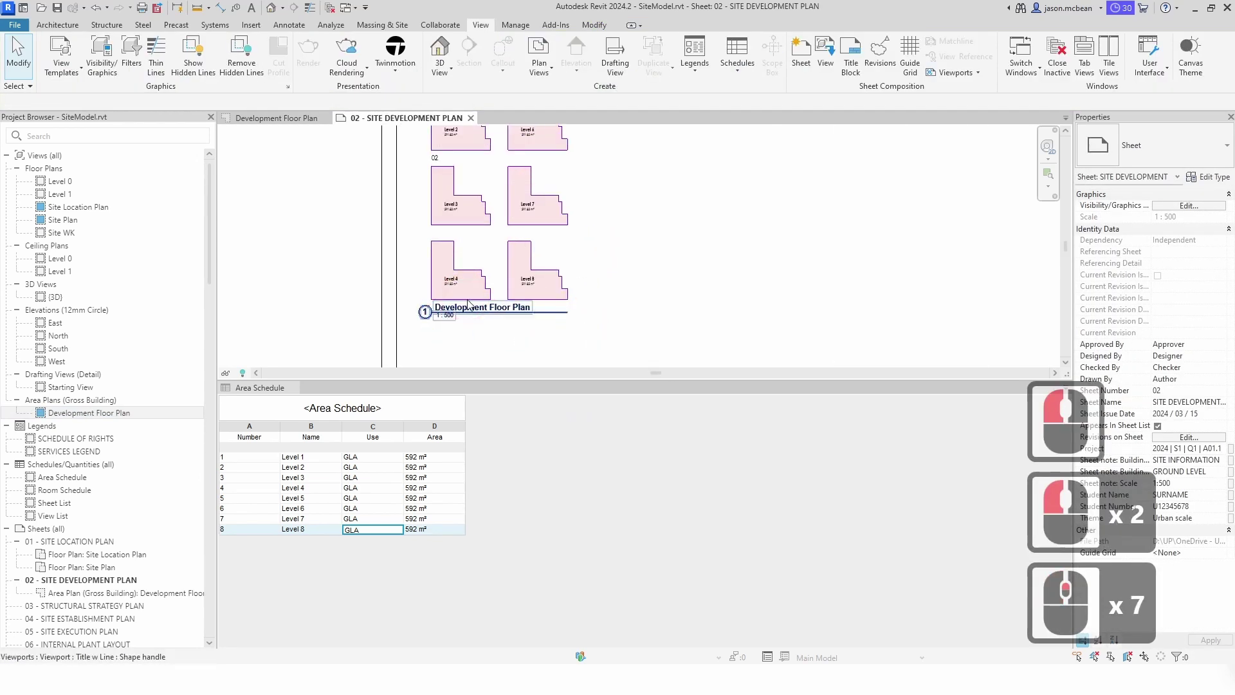
click(546, 320)
click(1151, 150)
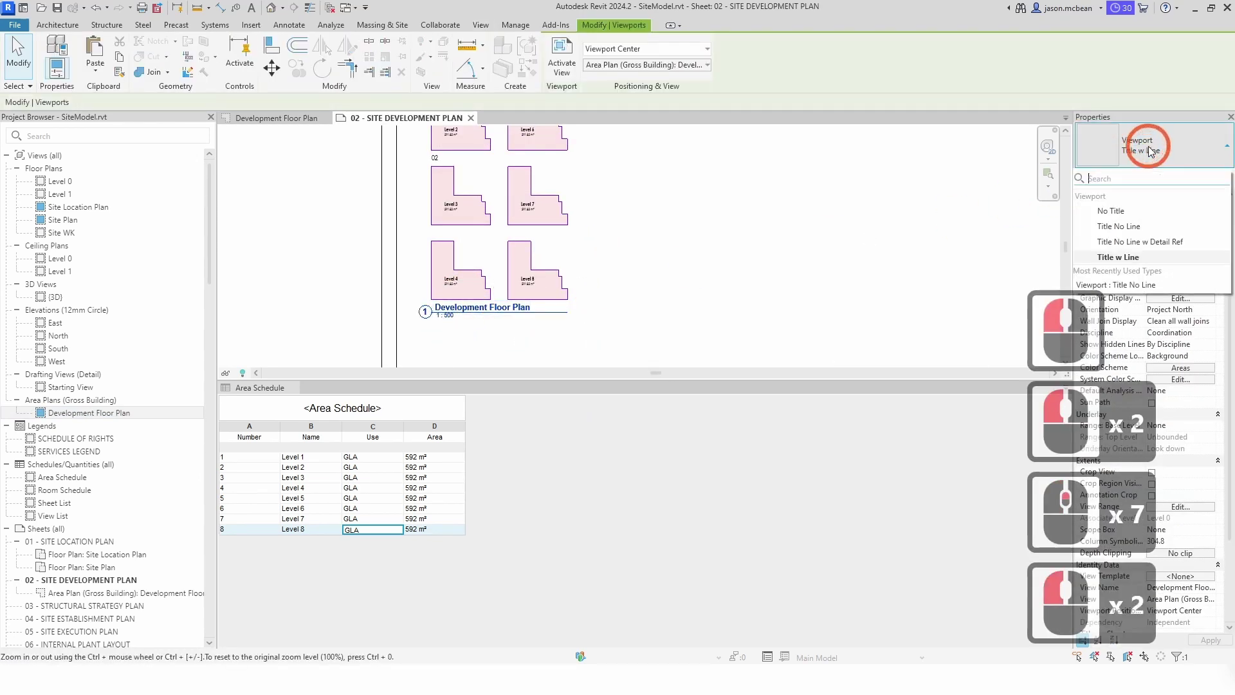
click(1152, 227)
- Move the Development Floor Plan's view title slightly lower beneath the Level 4 and Level 8 plans
click(479, 347)
scroll(428, 297, up, 6)
drag(461, 343, 463, 393)
scroll(852, 305, down, 5)
click(731, 242)
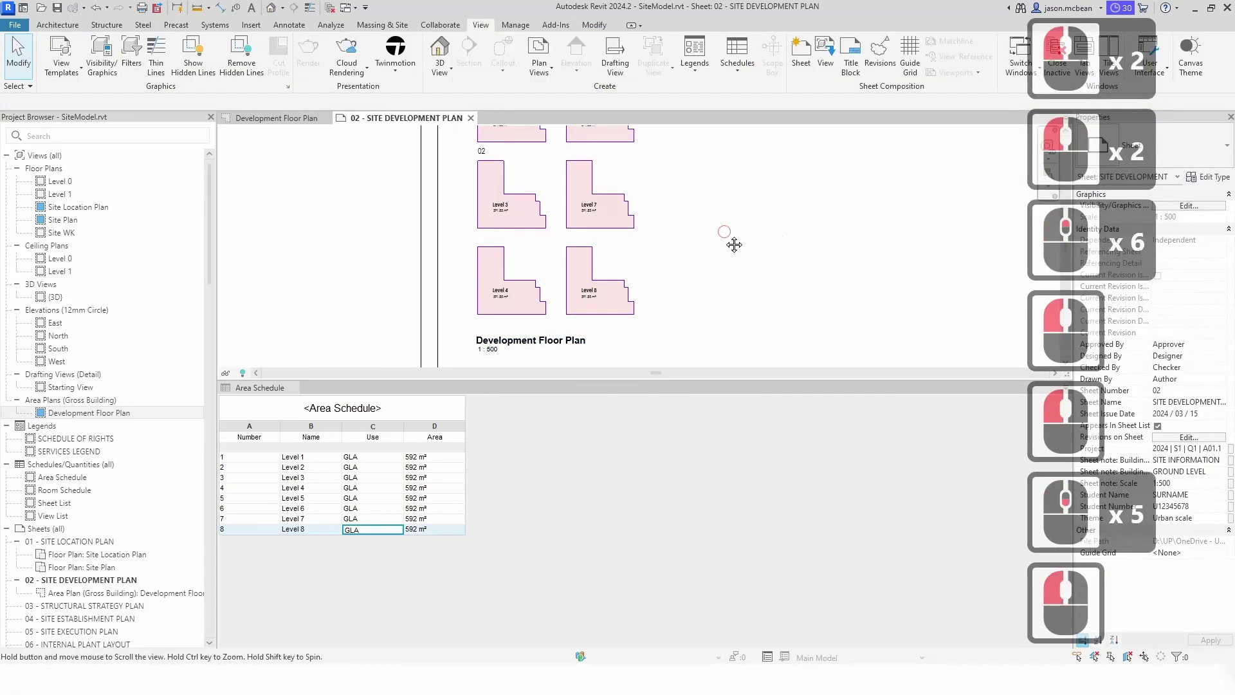
scroll(394, 243, down, 1)
scroll(720, 217, down, 6)
click(720, 215)
middle_click(721, 215)
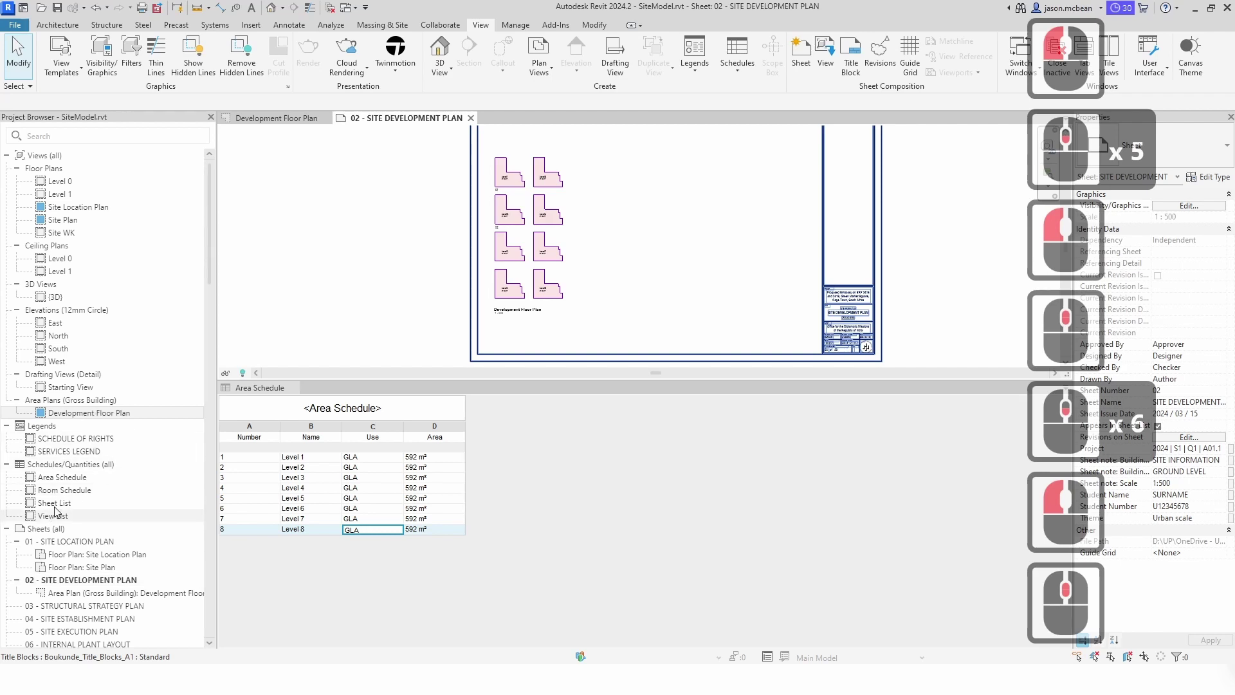
- Place the Area Schedule on sheet 02 and position it directly below the Development Floor Plan's title, aligned with its left edge
scroll(53, 419, down, 2)
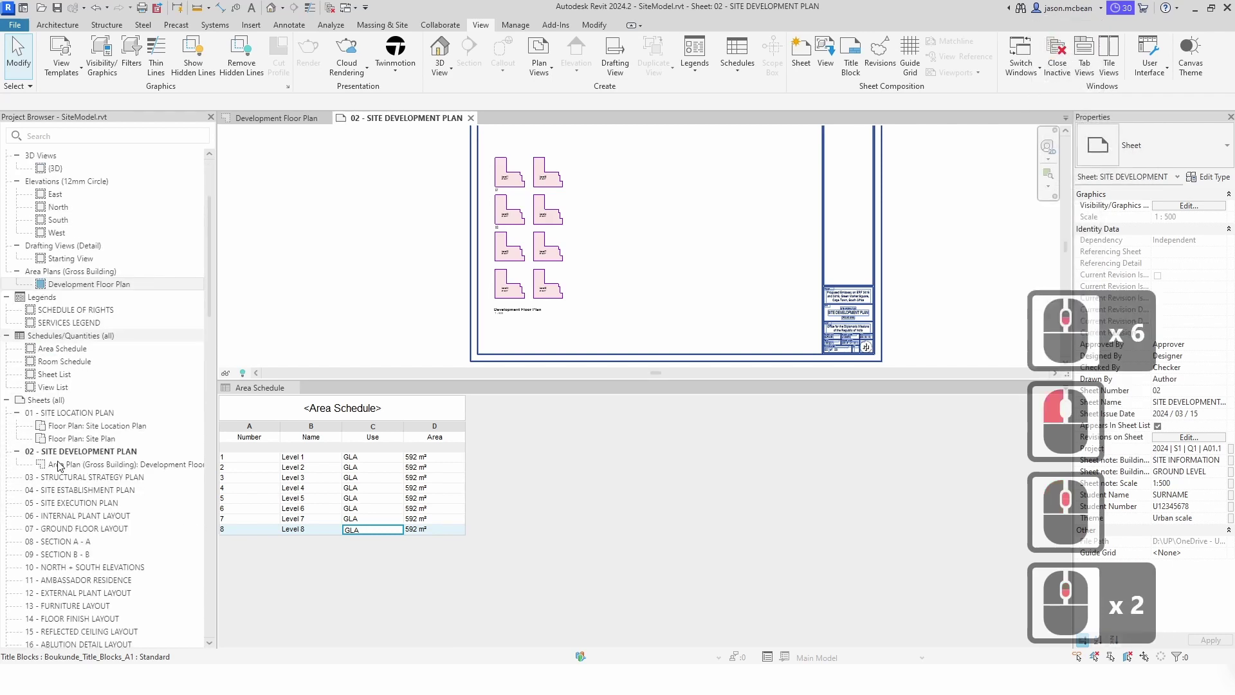
click(583, 265)
click(661, 237)
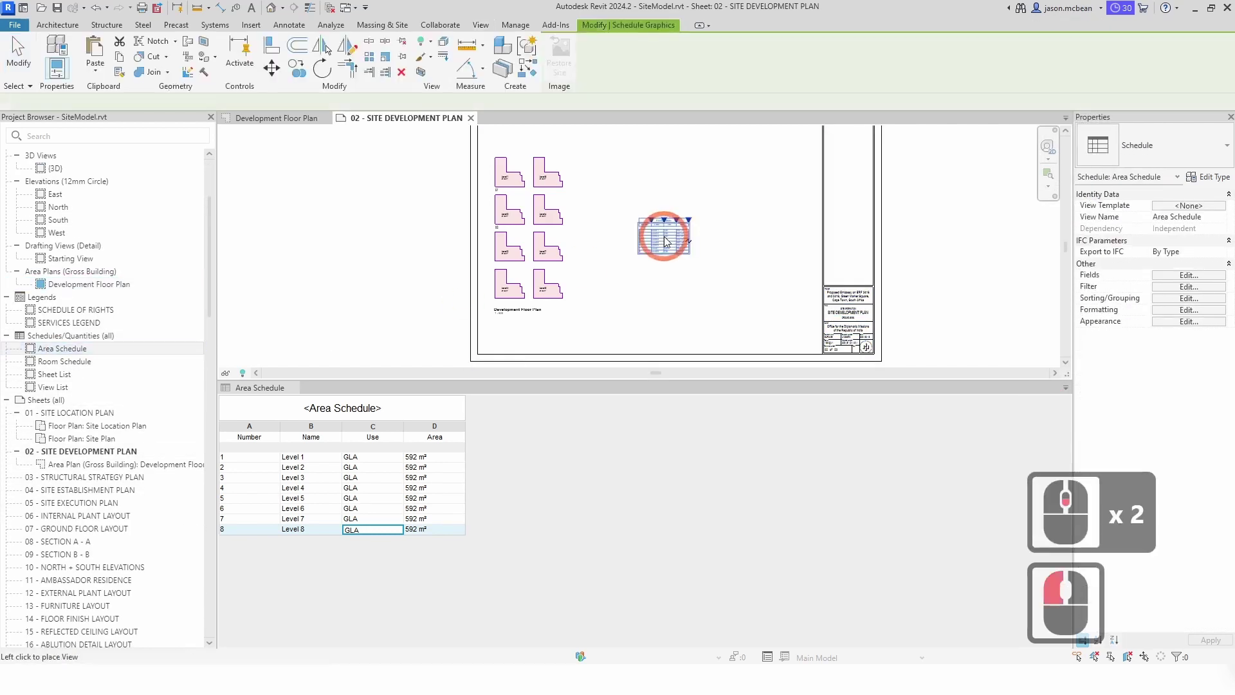
scroll(635, 193, up, 10)
middle_drag(635, 193, 662, 234)
scroll(730, 255, down, 6)
middle_drag(731, 254, 661, 161)
scroll(661, 160, down, 3)
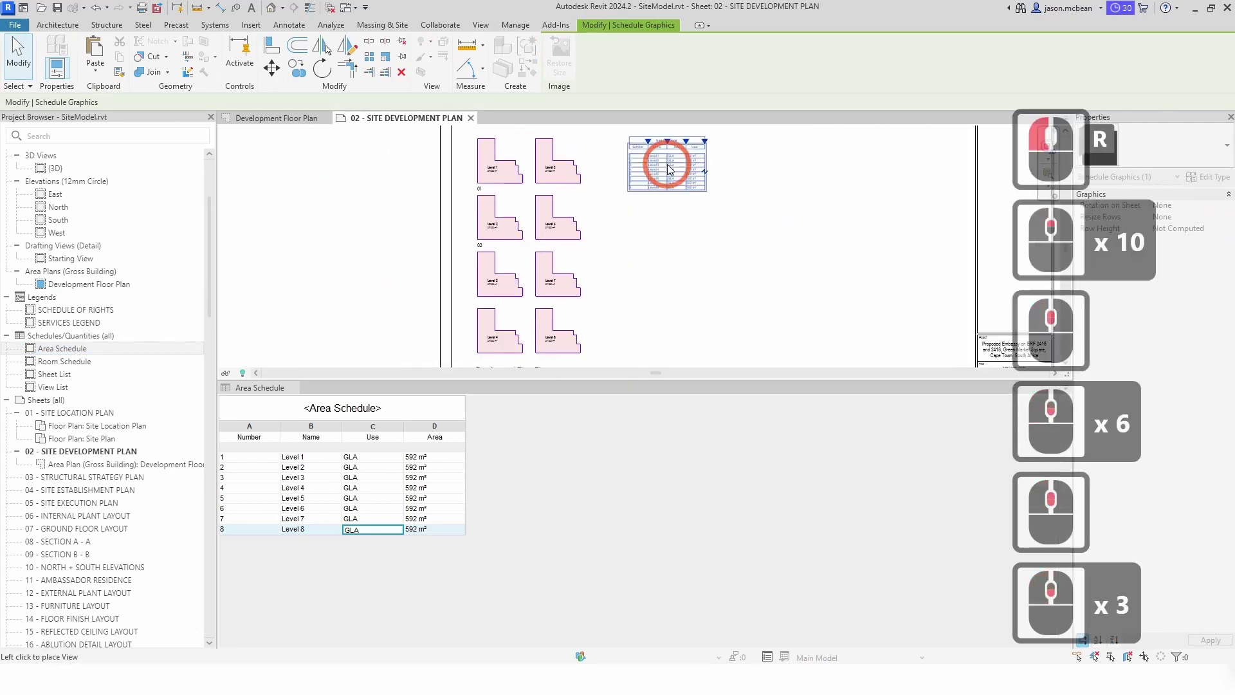
scroll(540, 353, down, 3)
middle_drag(504, 312, 532, 247)
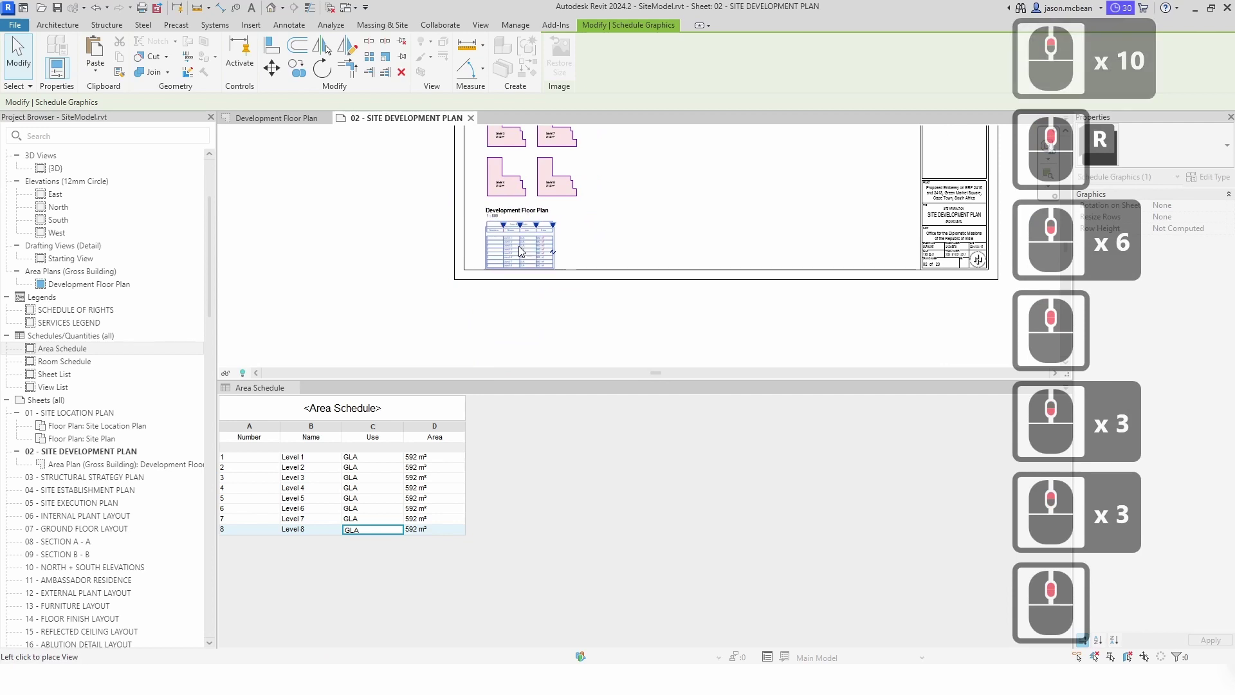
click(524, 247)
click(629, 221)
key(Escape)
middle_drag(628, 220, 606, 276)
scroll(605, 277, down, 3)
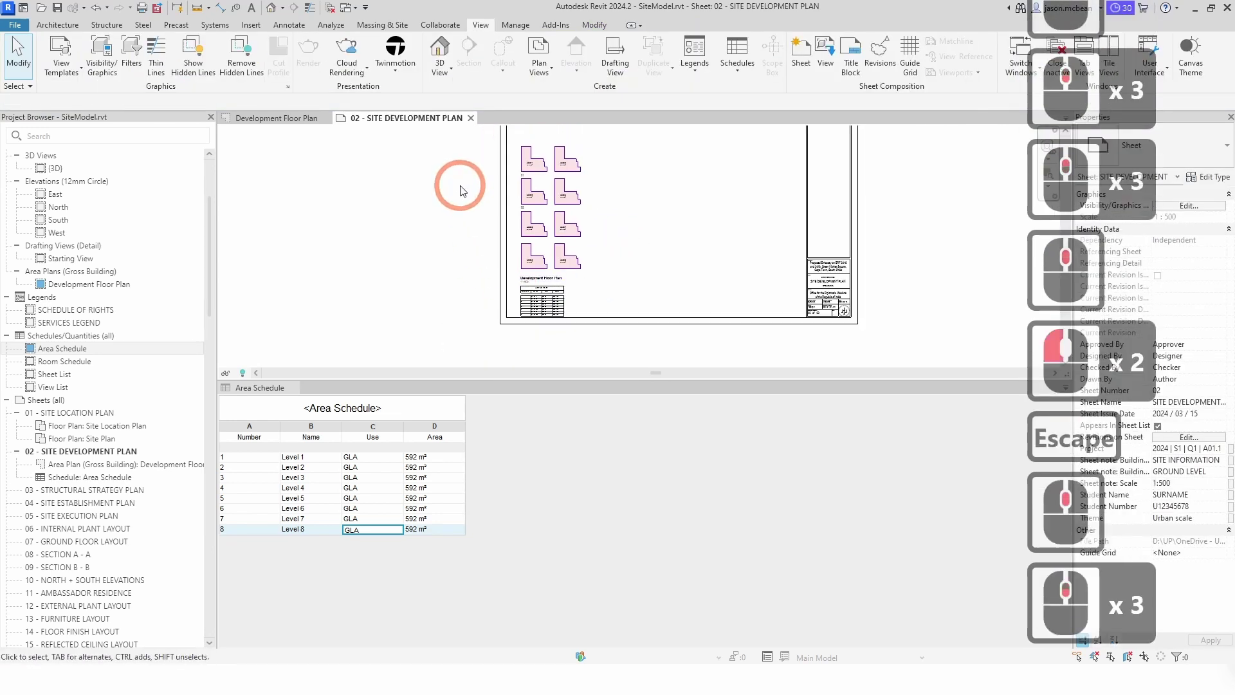
- Select the Development Floor Plan viewport and the Area Schedule together and nudge them six increments up the sheet
scroll(455, 184, down, 1)
middle_drag(444, 179, 433, 234)
scroll(429, 236, down, 2)
drag(398, 141, 565, 353)
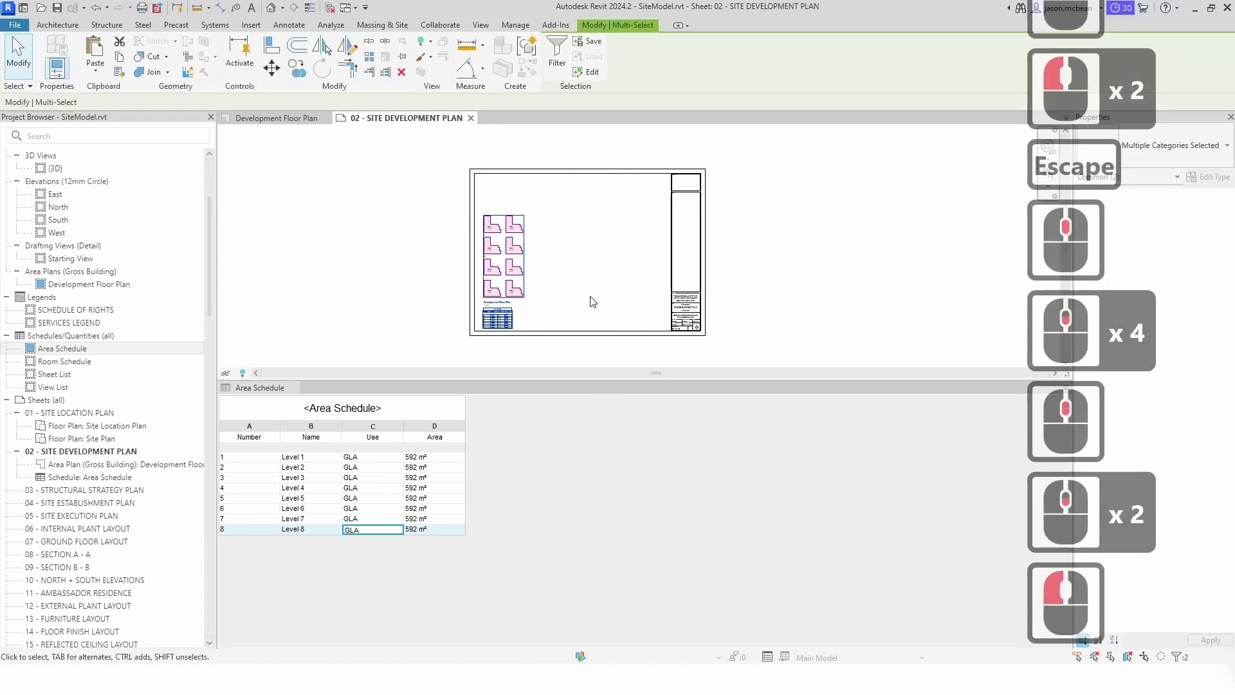
key(Up)
key(Up)
key(Up)
key(Up)
key(Up)
key(Up)
click(566, 278)
- Nudge only the Area Schedule down four increments to widen the gap below the floor plan's title
scroll(502, 325, up, 6)
click(661, 276)
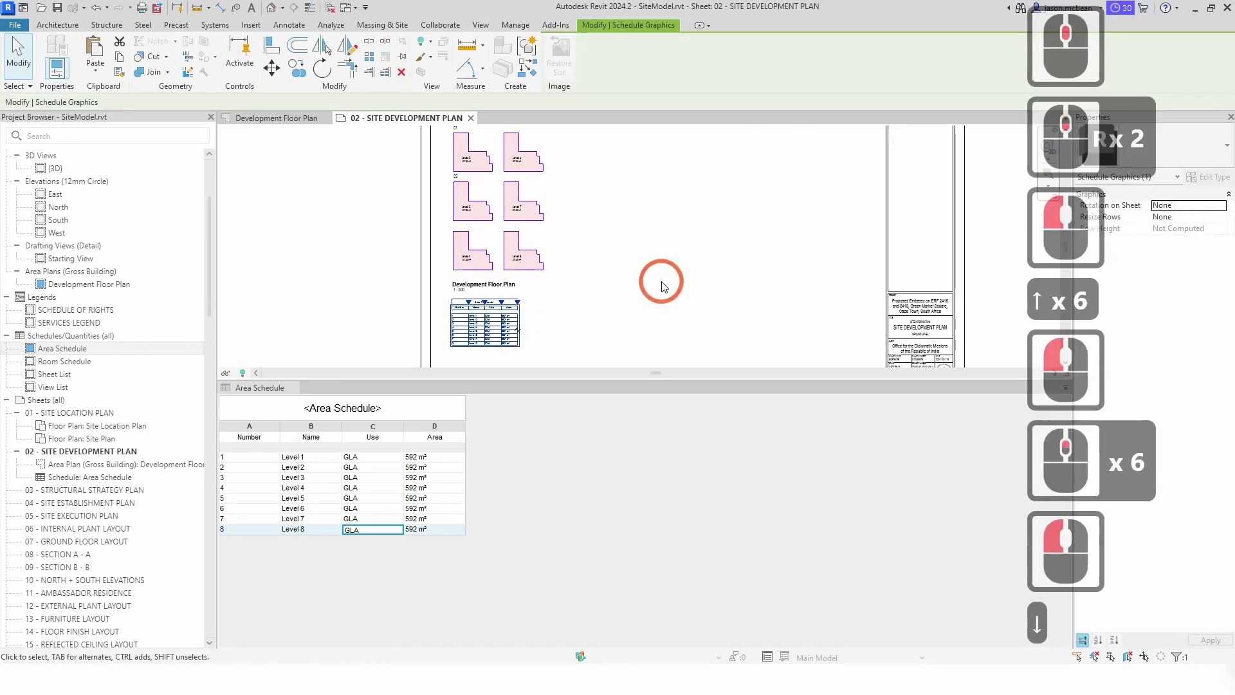
key(Down)
key(Down)
key(Down)
key(Down)
- Nudge the floor plan viewport and the Area Schedule together four increments up the sheet and clear the selection
scroll(595, 302, down, 4)
drag(437, 146, 649, 297)
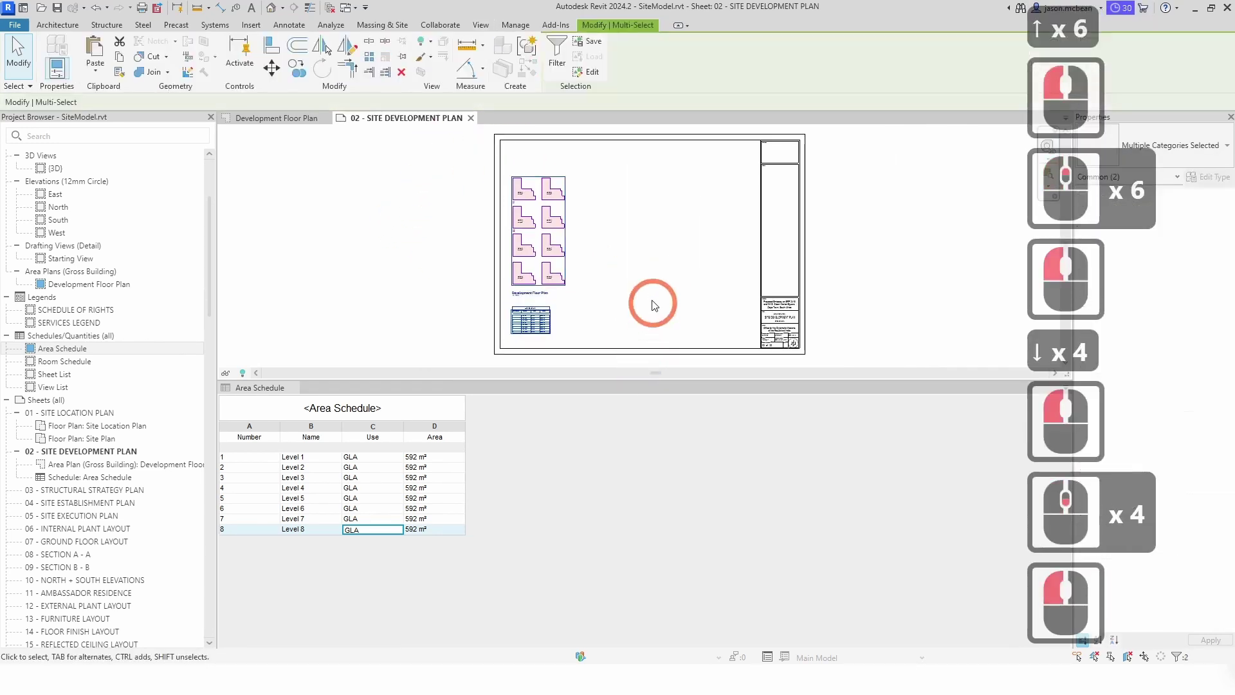
key(Up)
key(Up)
key(Up)
key(Up)
click(645, 291)
- Examine the arrangement of the floor plans, view title and Area Schedule on sheet 02
middle_drag(645, 290, 566, 300)
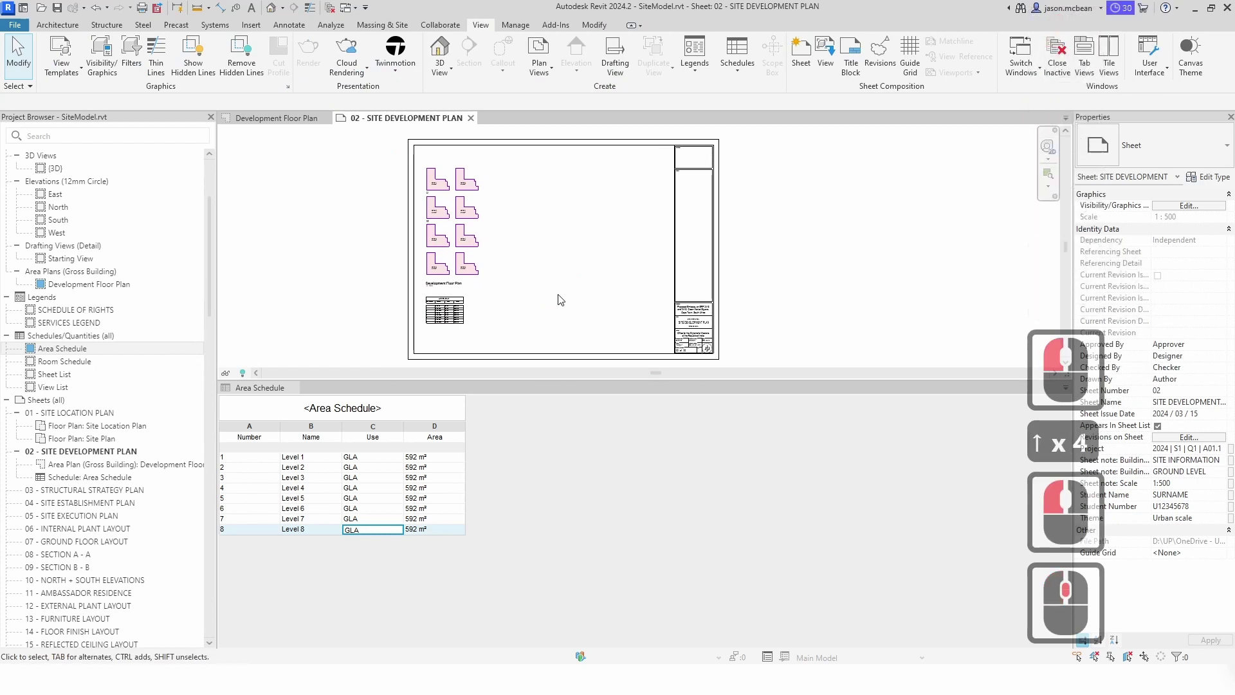
scroll(391, 312, up, 6)
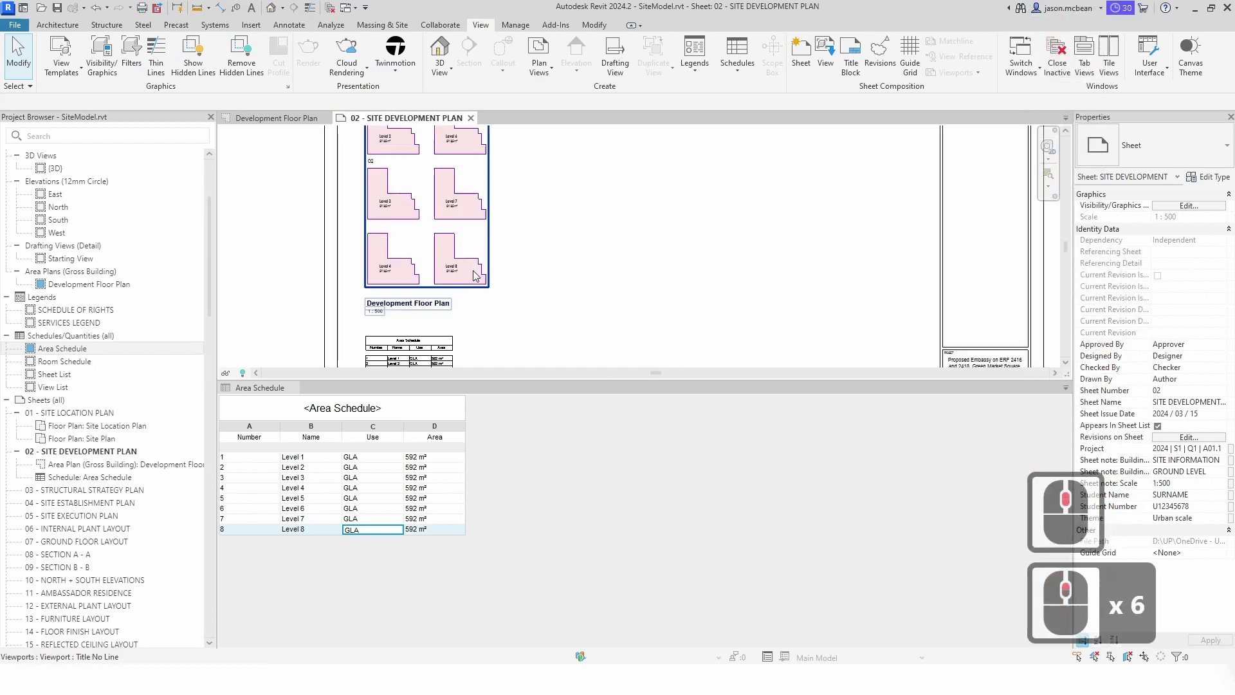
click(395, 363)
scroll(604, 293, down, 7)
click(605, 294)
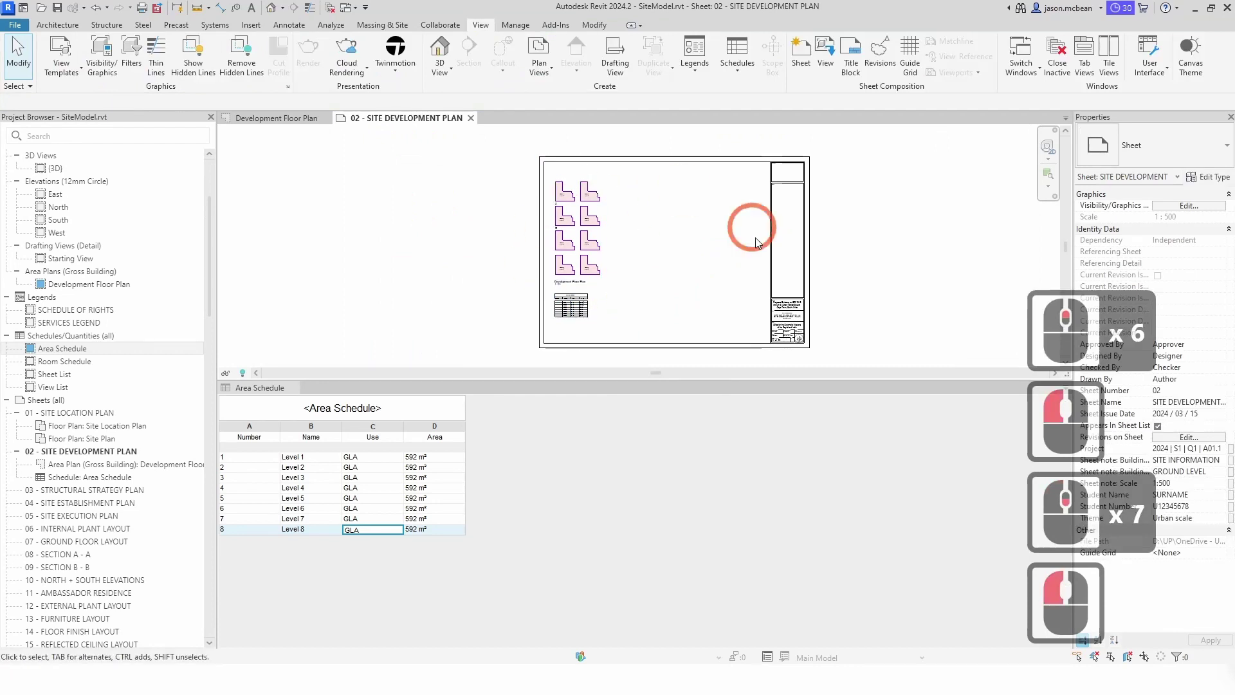
scroll(590, 260, up, 13)
scroll(569, 318, down, 7)
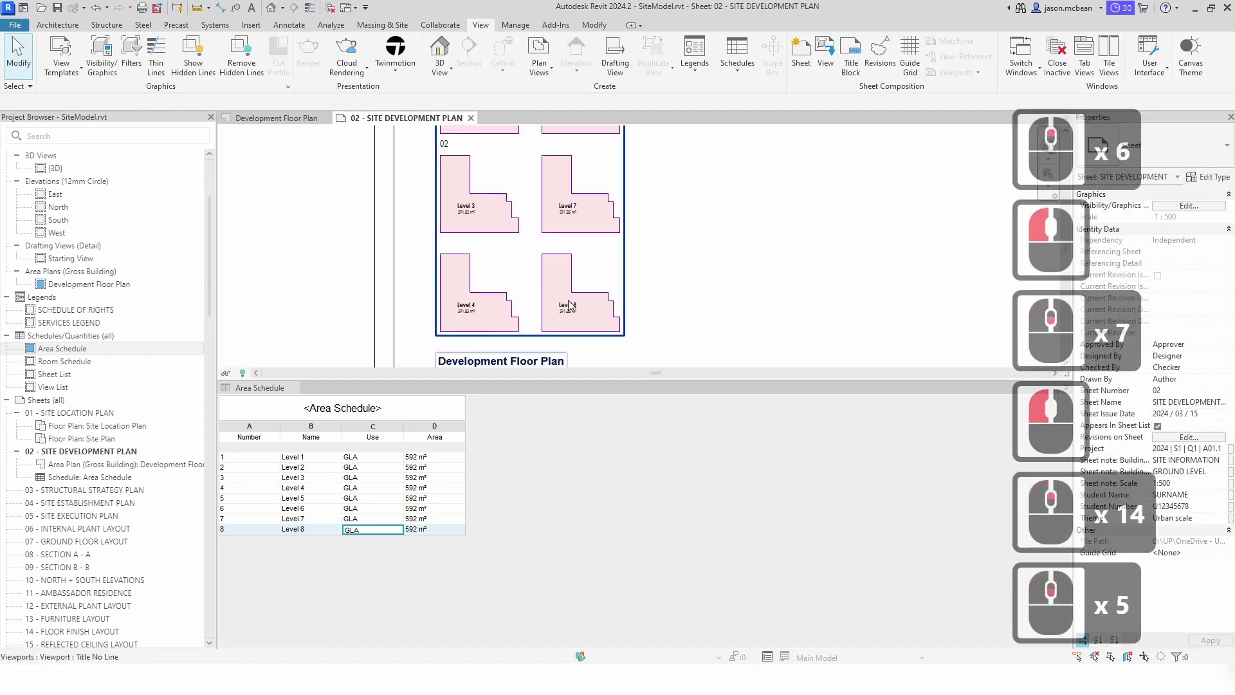
- Open the Area Schedule's properties and review its appearance, fields, filter and sorting/grouping settings
click(563, 534)
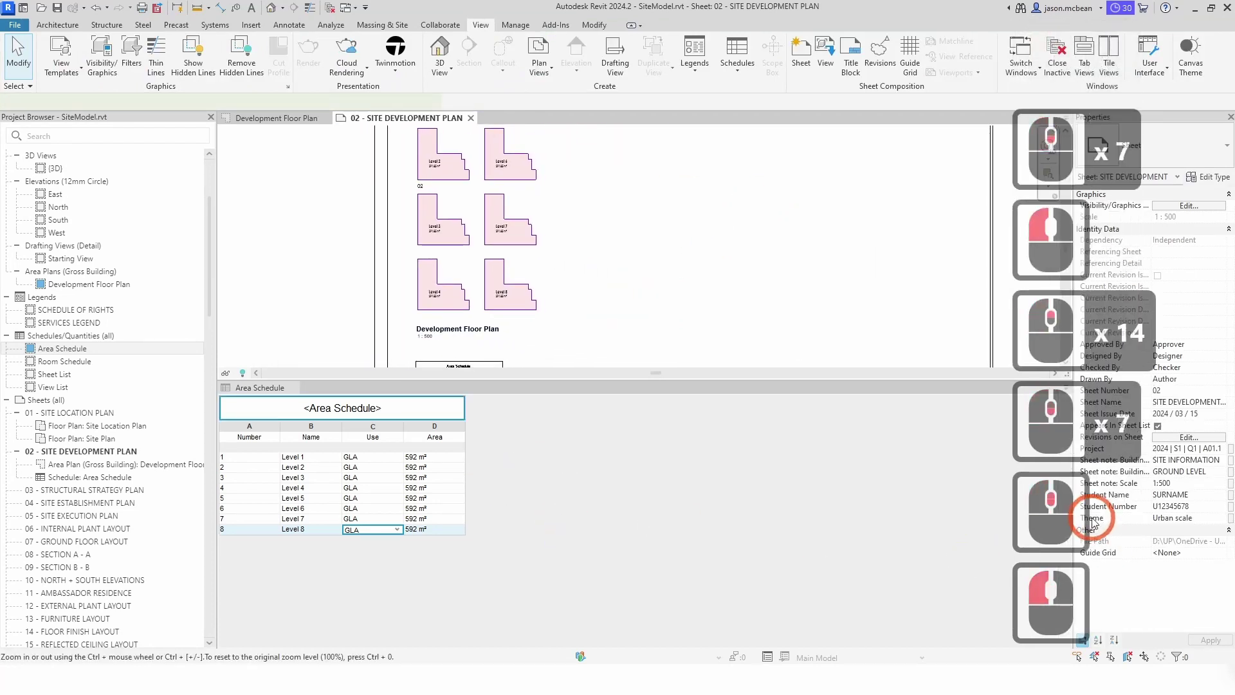
click(1216, 336)
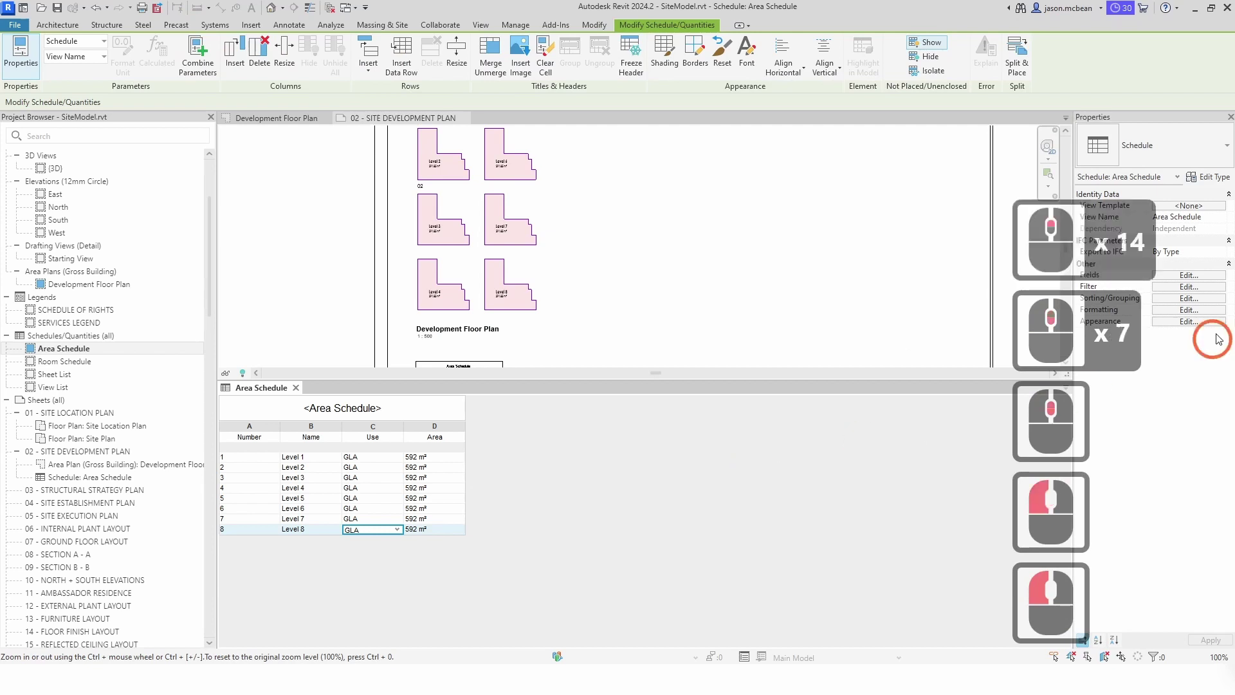
click(1183, 323)
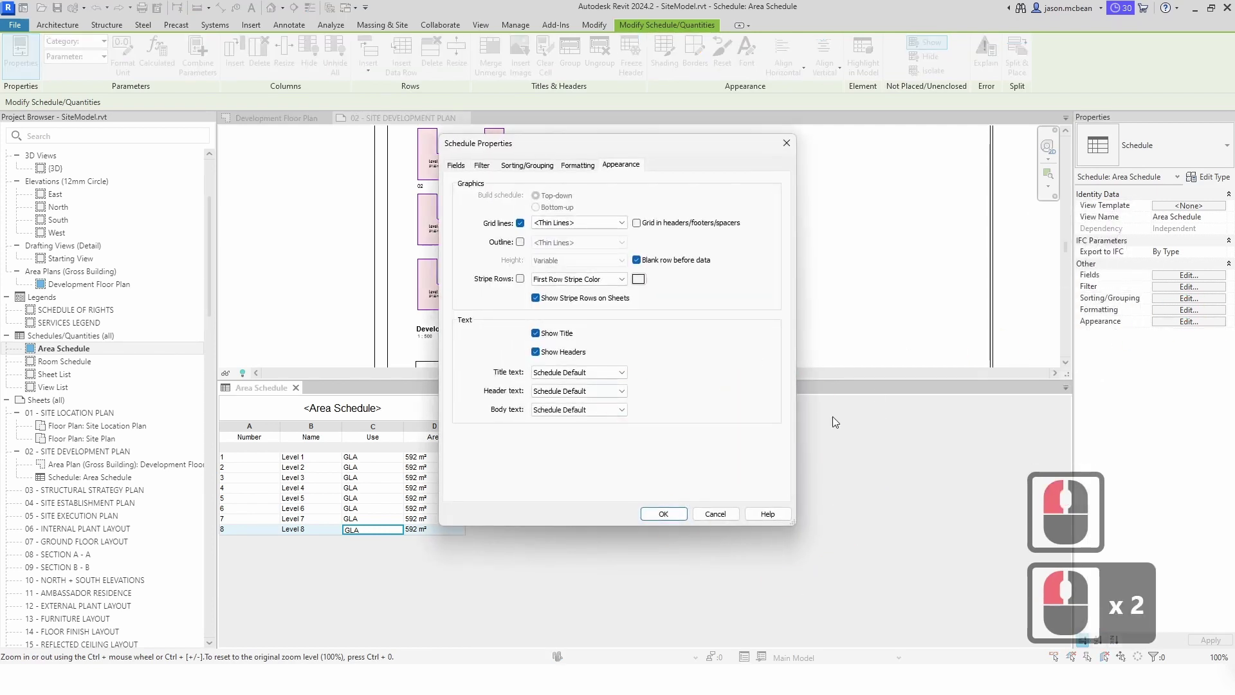
click(622, 372)
click(621, 372)
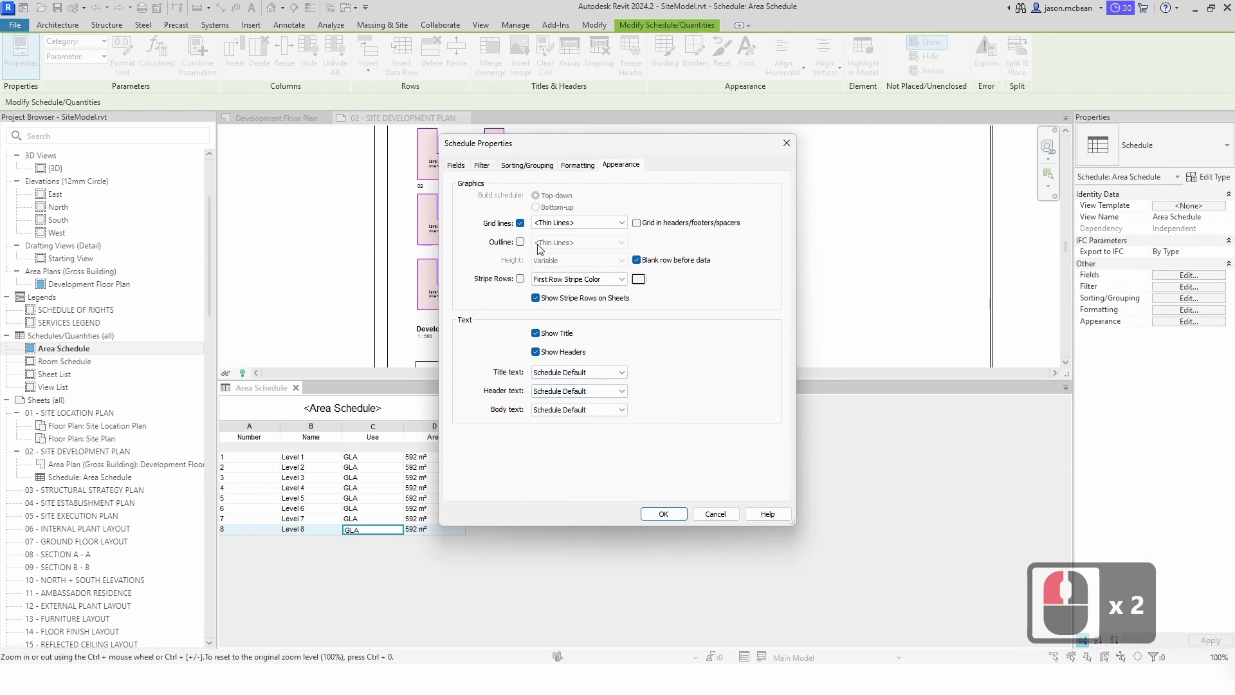
click(458, 165)
click(481, 165)
click(524, 166)
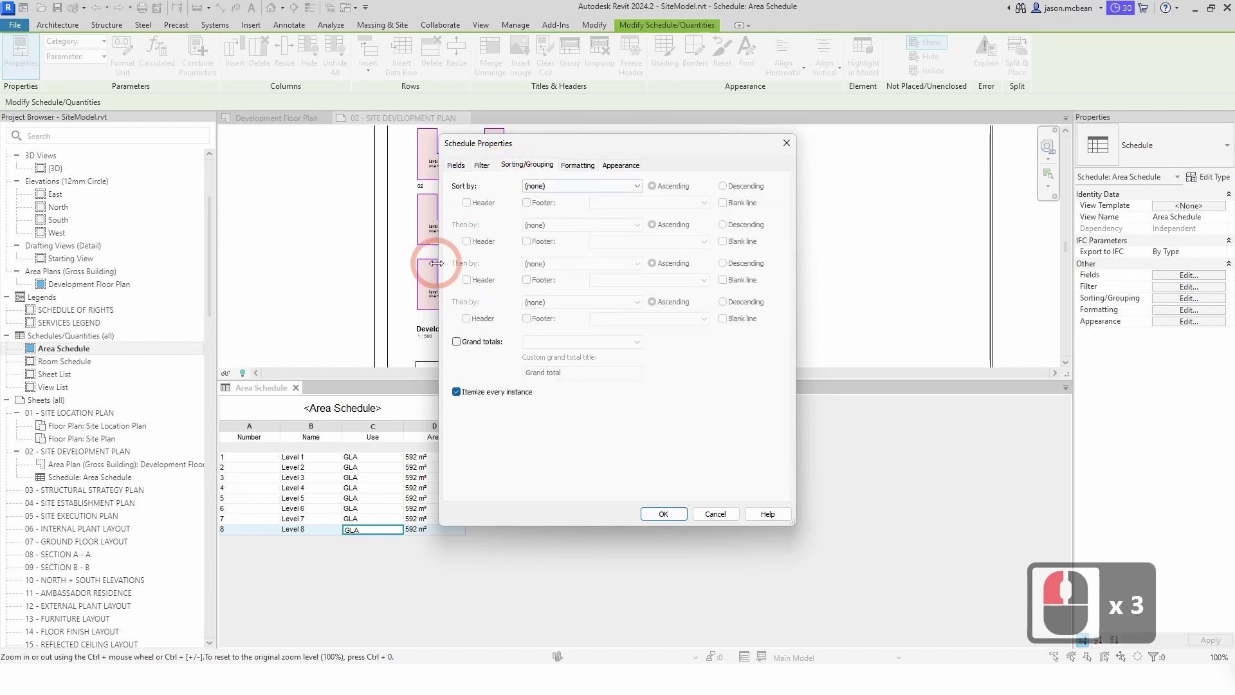
- Turn on grand totals for the Area Schedule, set them to Totals only, and accept the schedule properties
click(456, 342)
click(460, 346)
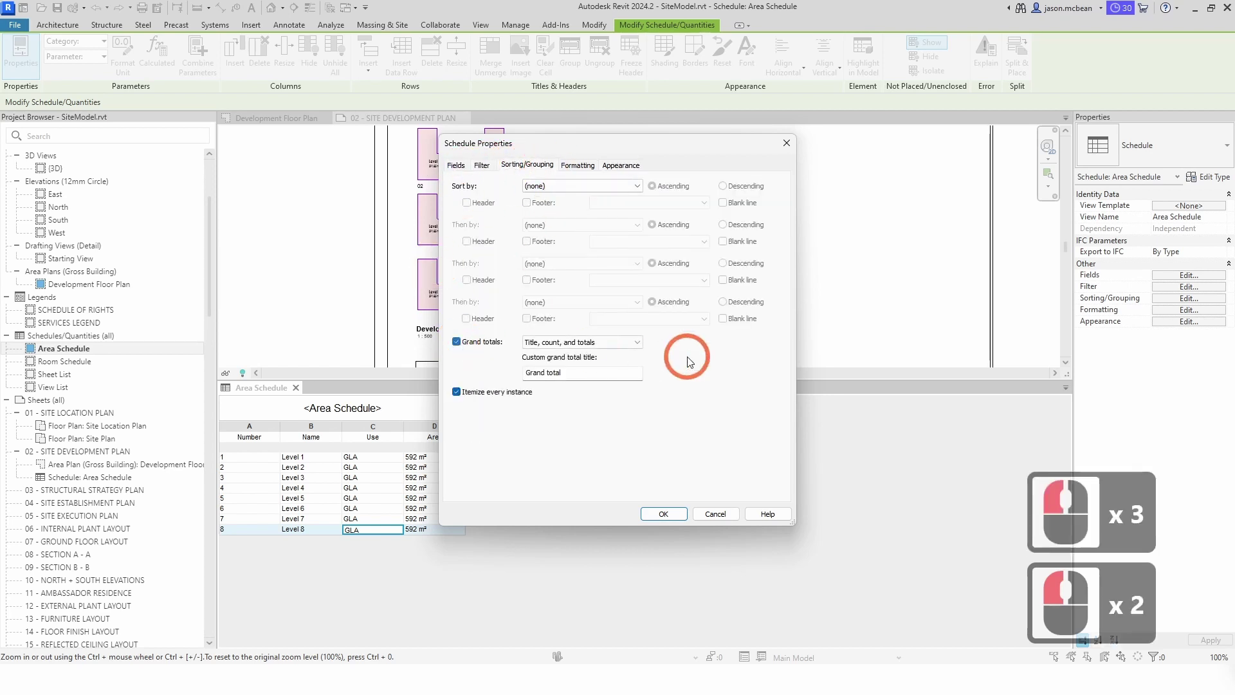
click(635, 342)
click(563, 379)
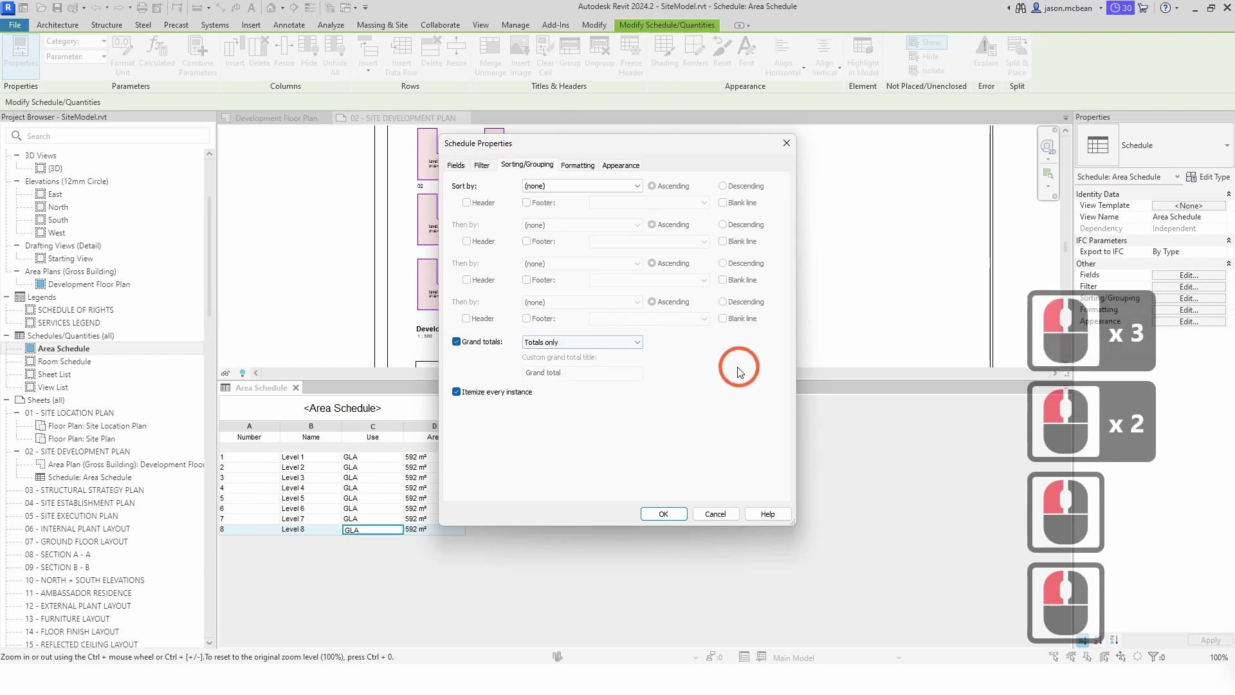
click(654, 514)
click(617, 523)
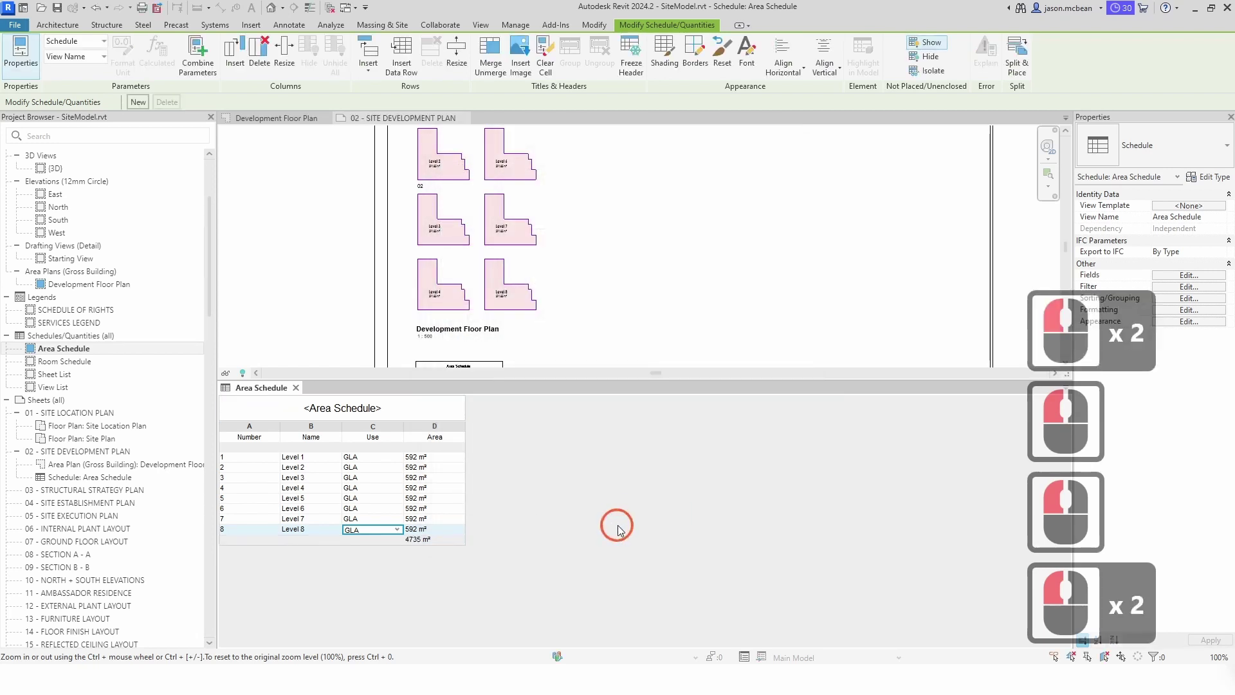
- Check the grand total row beneath the level areas in the Area Schedule
scroll(495, 496, down, 3)
click(410, 538)
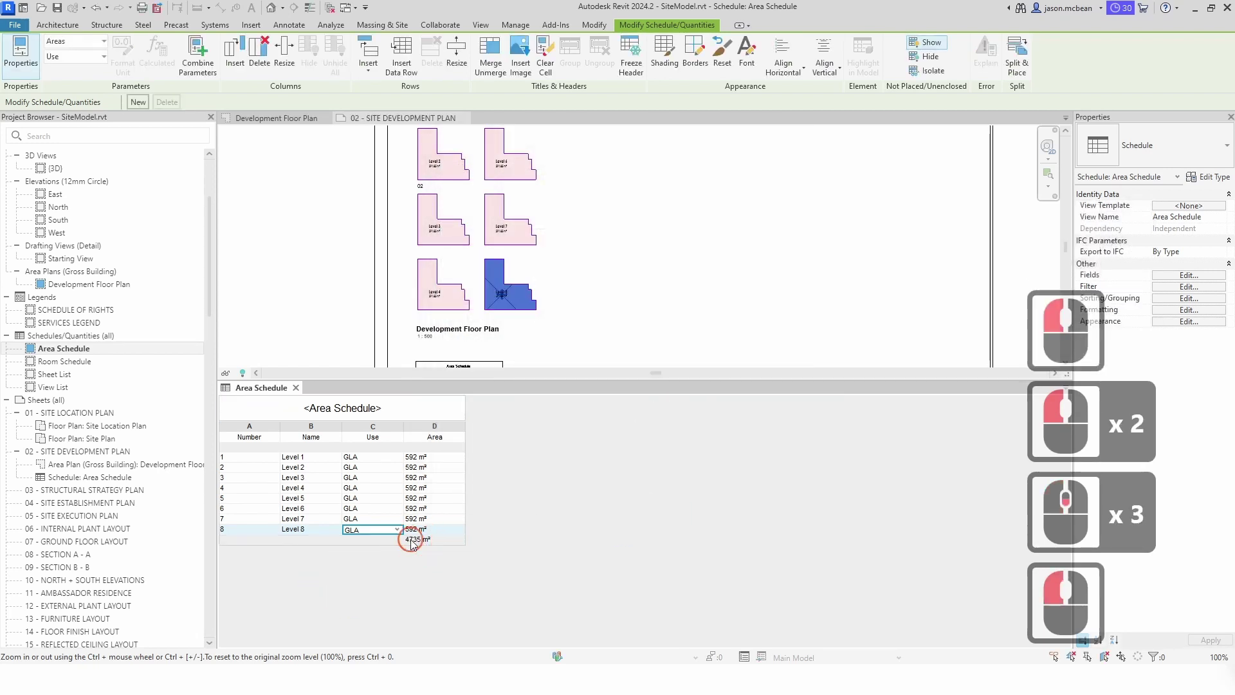
click(479, 559)
click(449, 569)
click(414, 546)
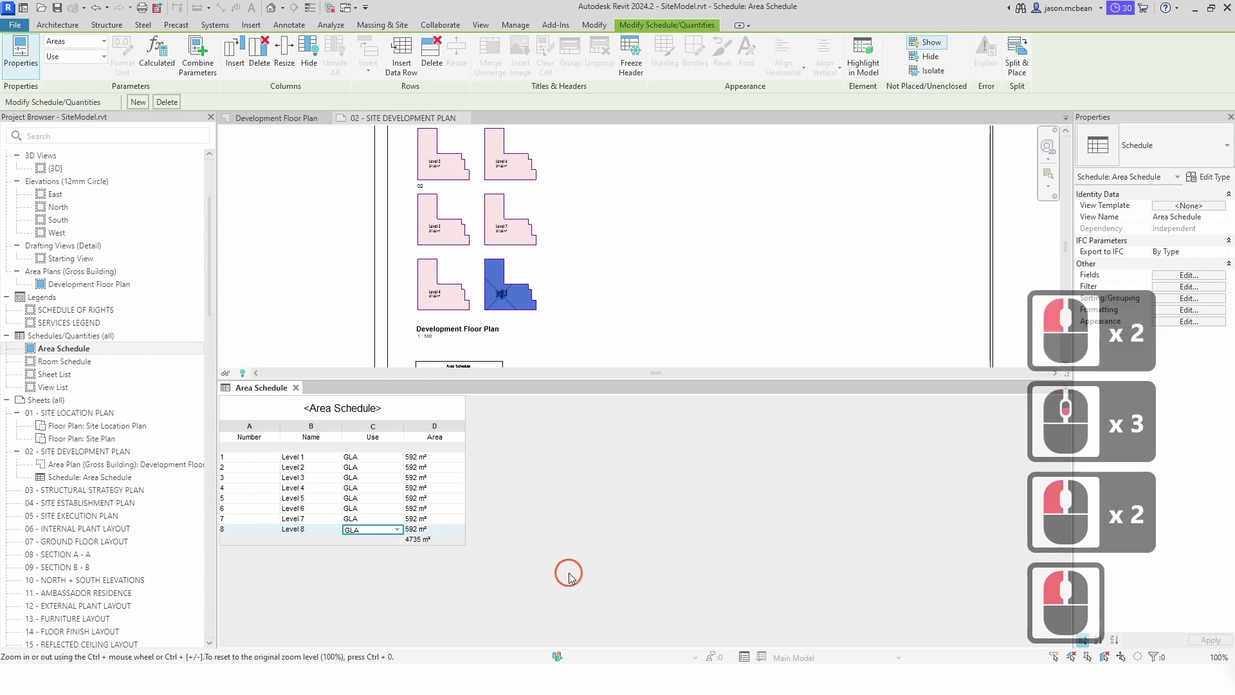
click(358, 532)
- Return to sheet 02, deselect the Level 8 area, and view the floor plans and schedule on the sheet
click(697, 287)
click(689, 286)
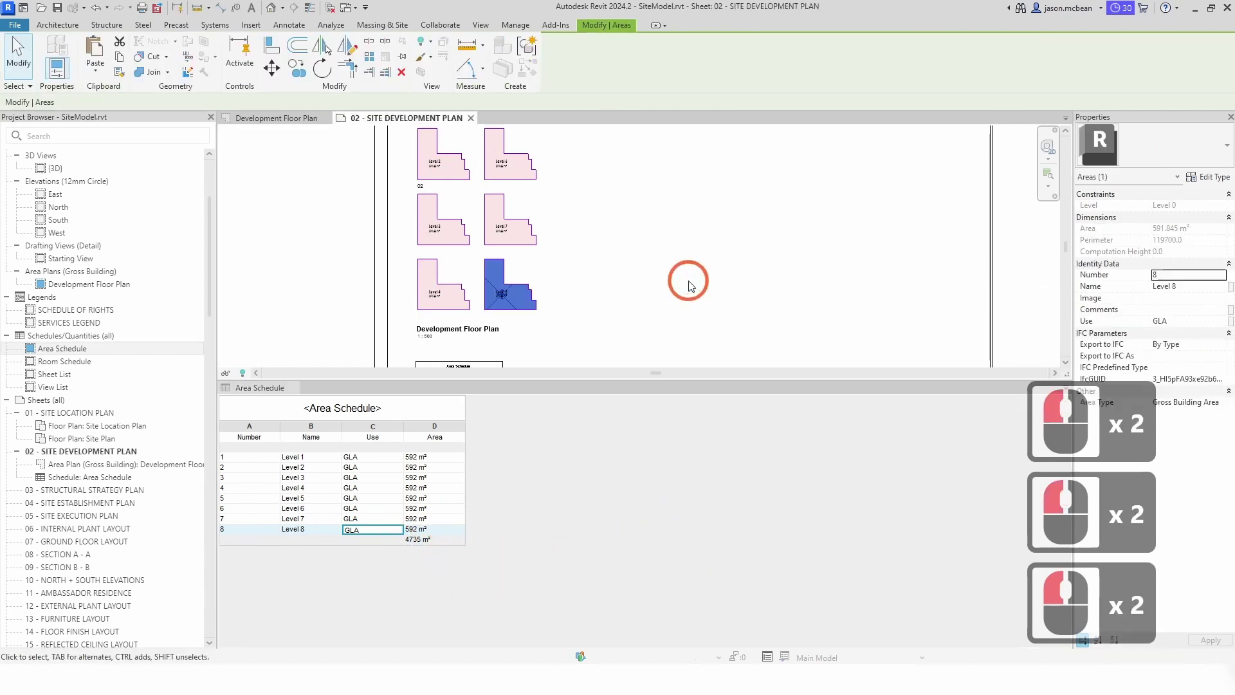
scroll(669, 284, down, 5)
scroll(489, 360, up, 1)
key(Escape)
scroll(411, 547, down, 4)
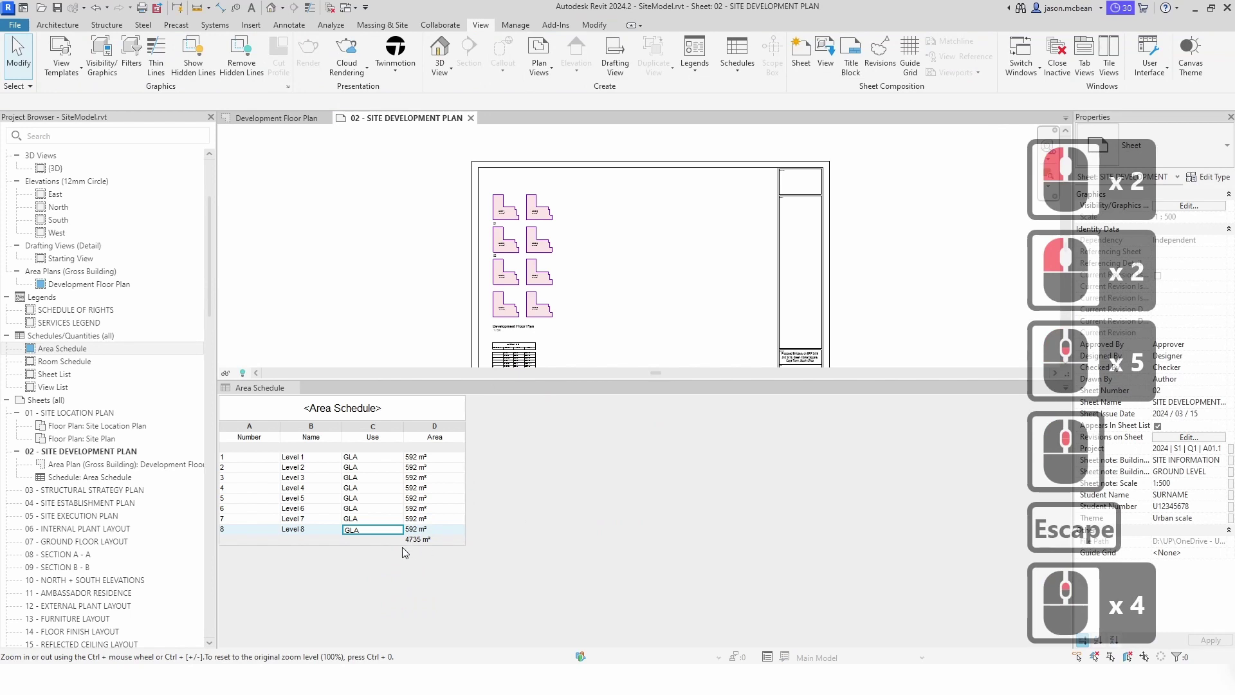
click(631, 267)
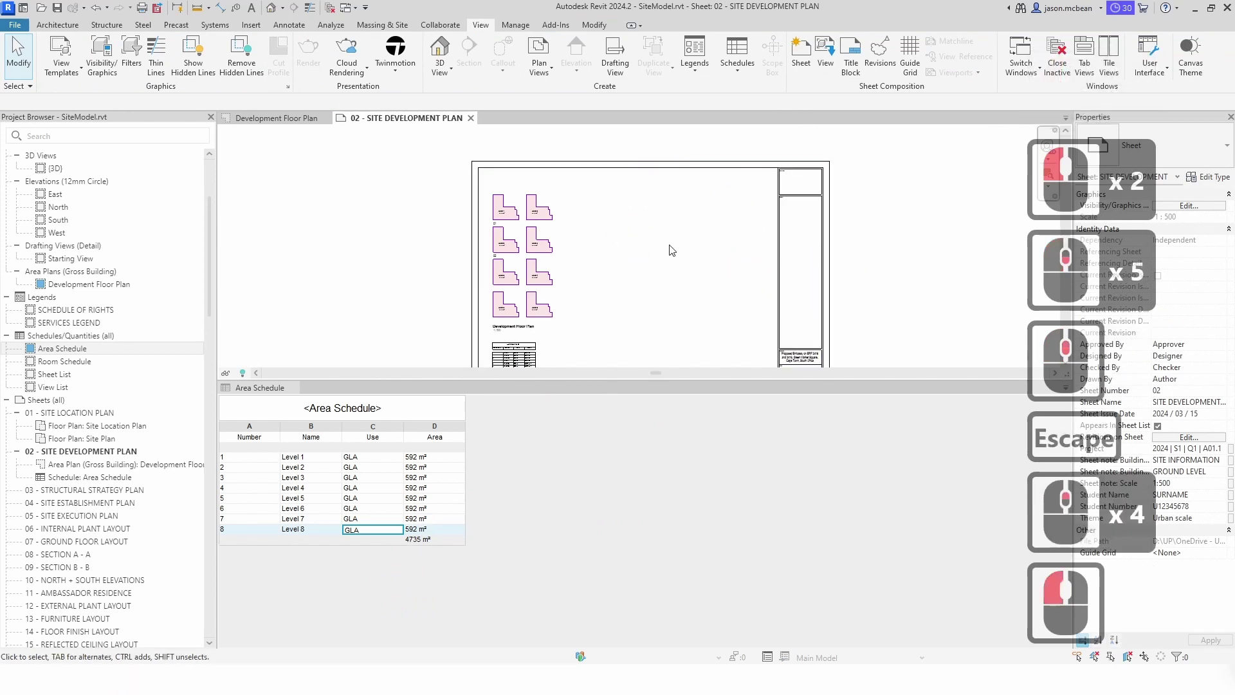
click(666, 201)
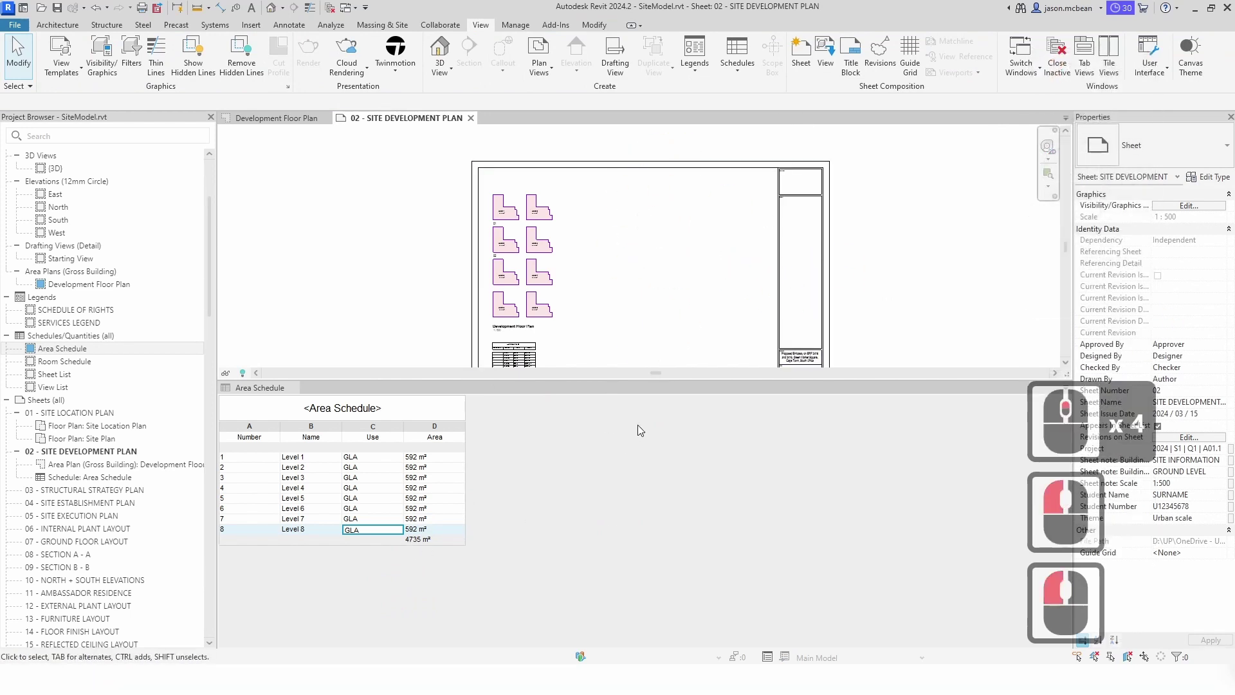
- Switch to the assignment brief in Adobe Acrobat and examine the example layout and required contents of the site development plan sheet
key(alt+Tab)
key(alt+Tab)
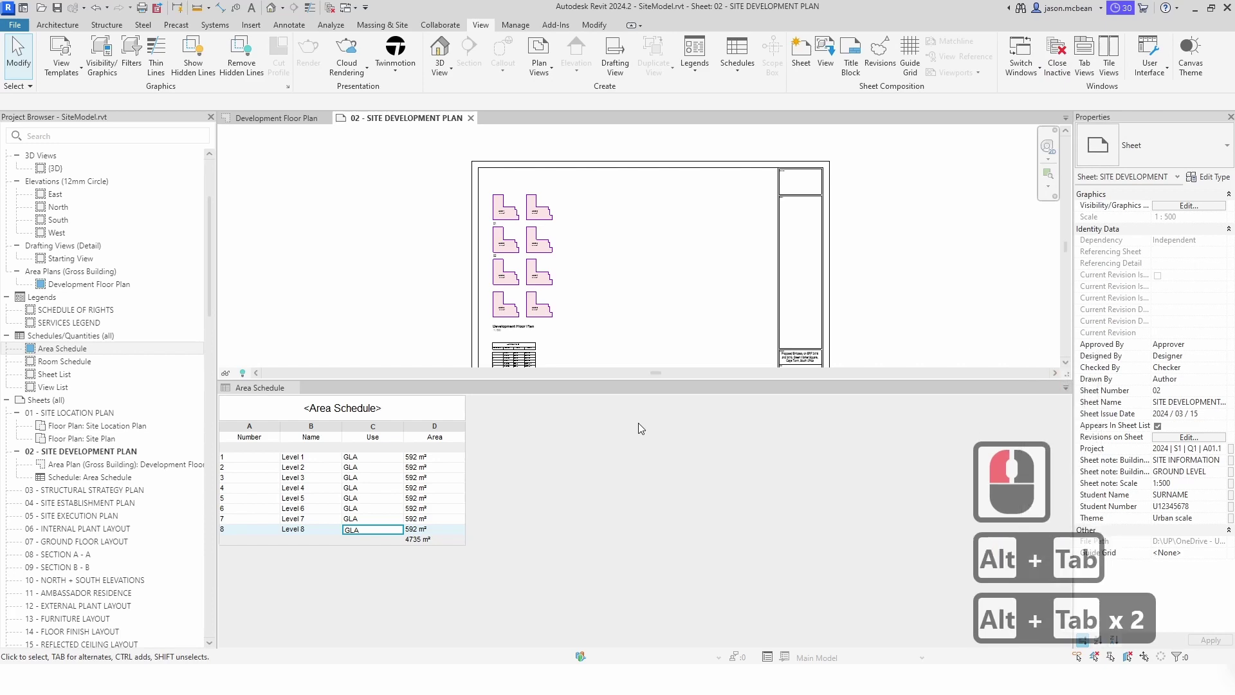
key(alt+Tab)
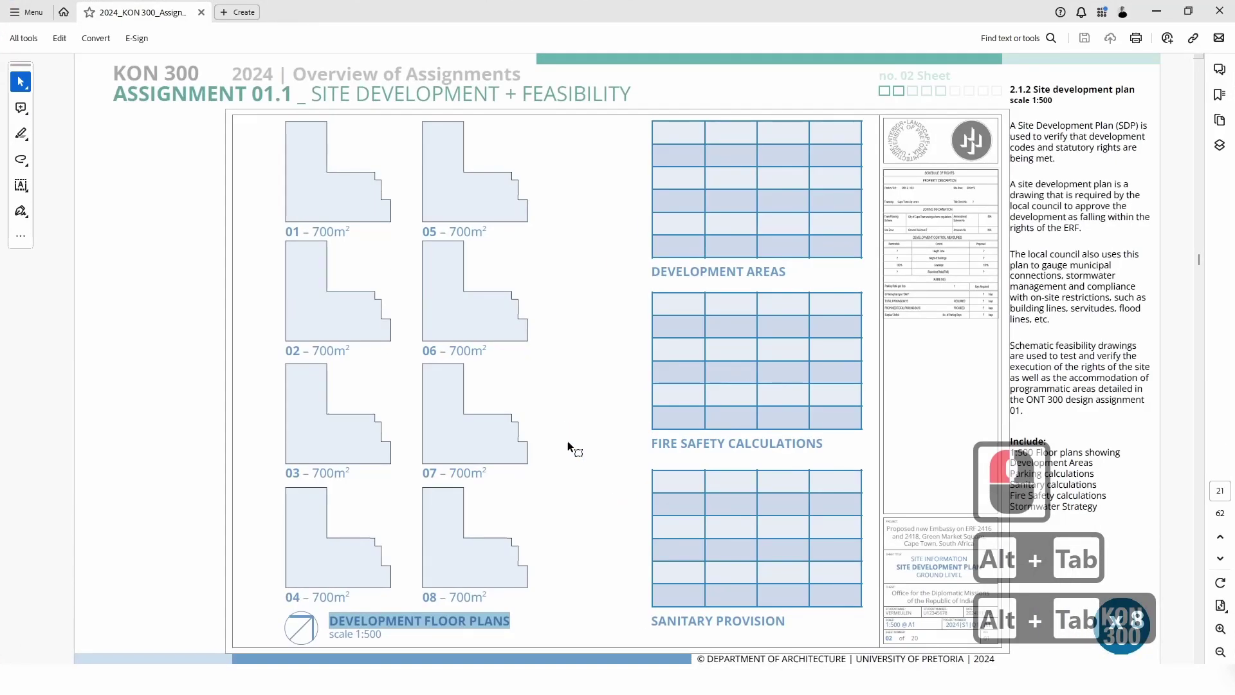
scroll(755, 283, down, 4)
scroll(773, 326, up, 4)
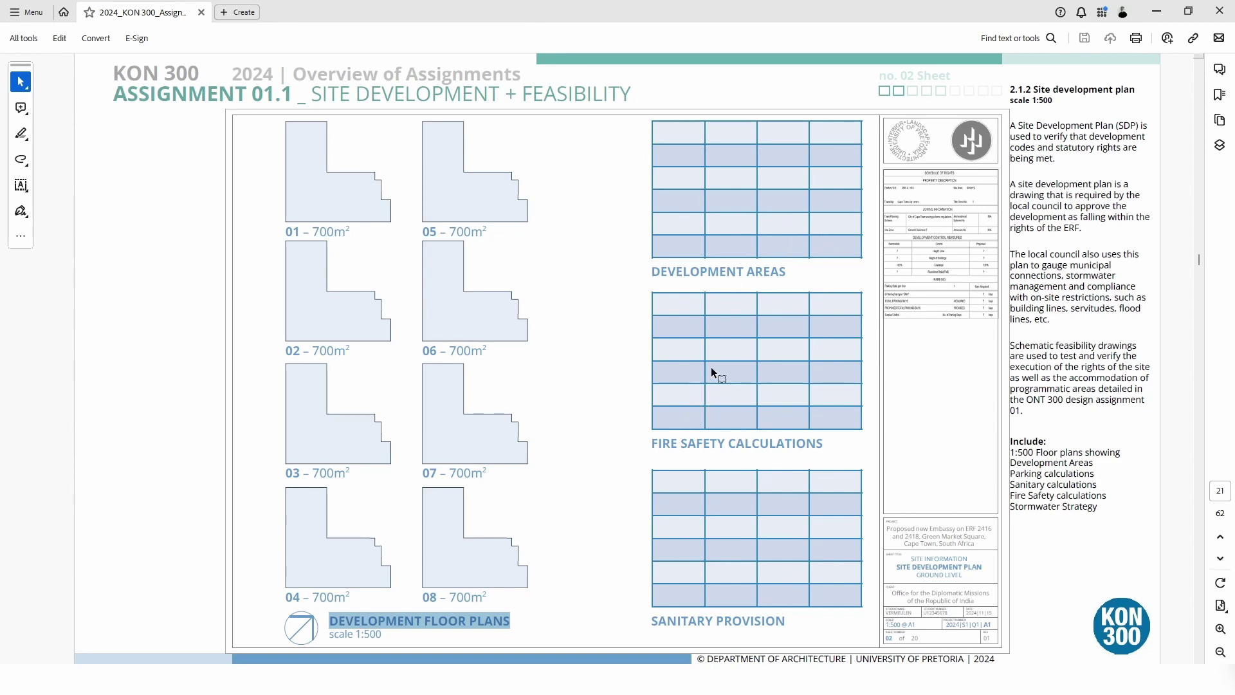
- Return to Revit and review the floor plans on sheet 02 against the assignment brief
click(1157, 11)
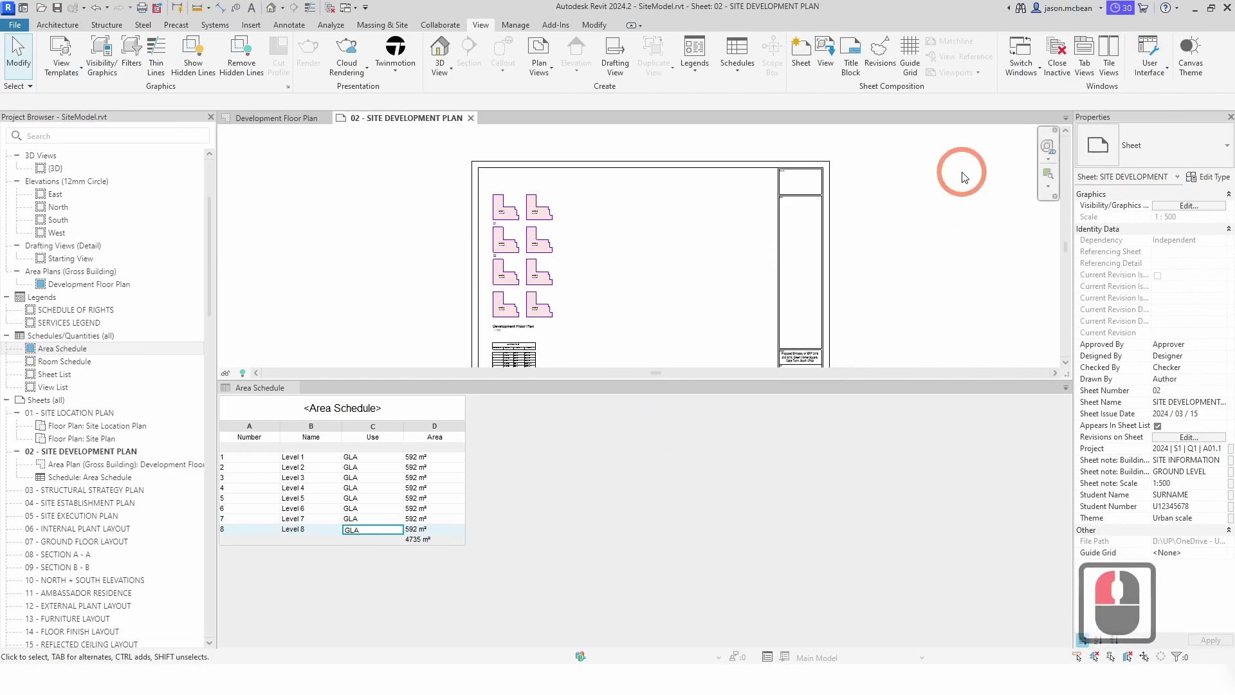
scroll(901, 212, down, 5)
middle_click(808, 287)
scroll(656, 295, up, 7)
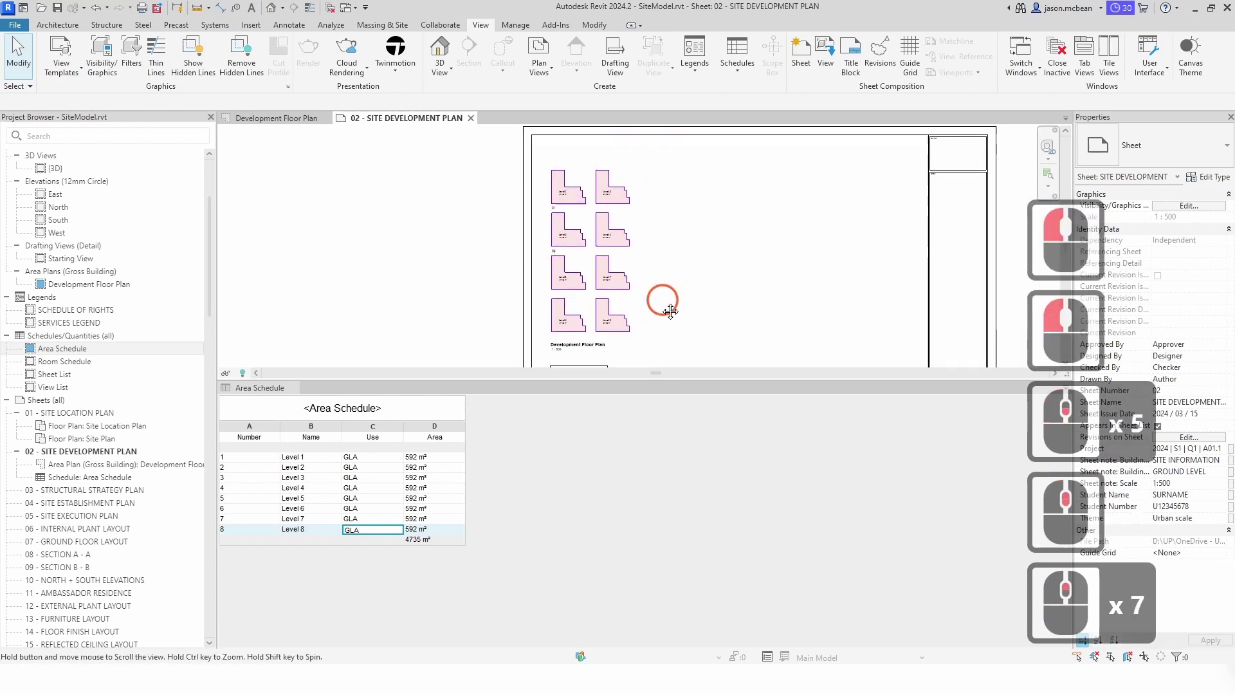
- Deselect the area schedule on sheet 02 and close the separate Area Schedule view
scroll(663, 299, down, 7)
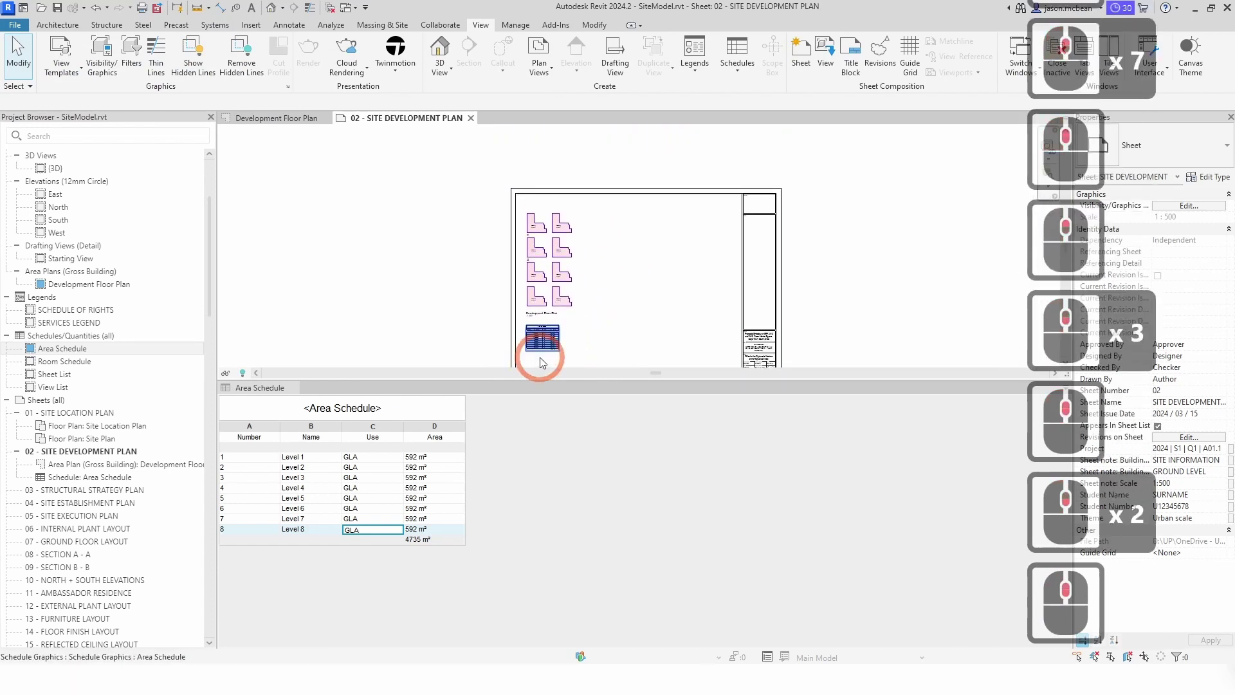
click(540, 362)
scroll(571, 304, up, 13)
scroll(721, 332, down, 6)
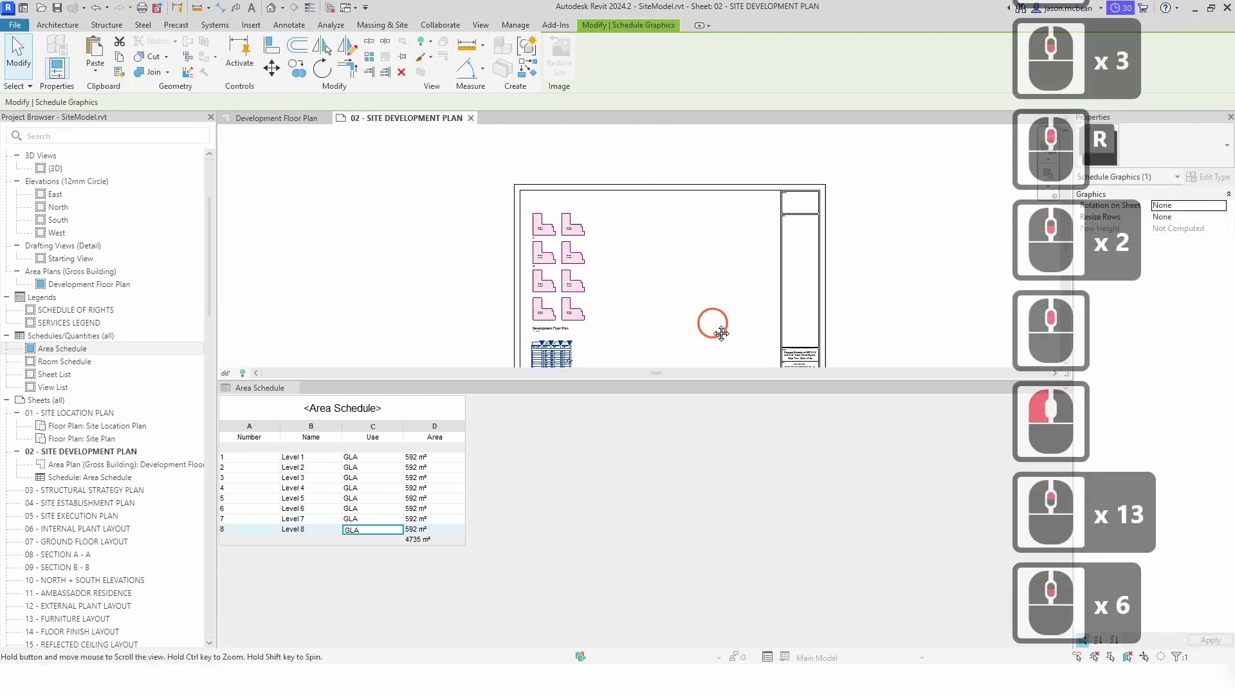
scroll(721, 333, down, 1)
click(884, 435)
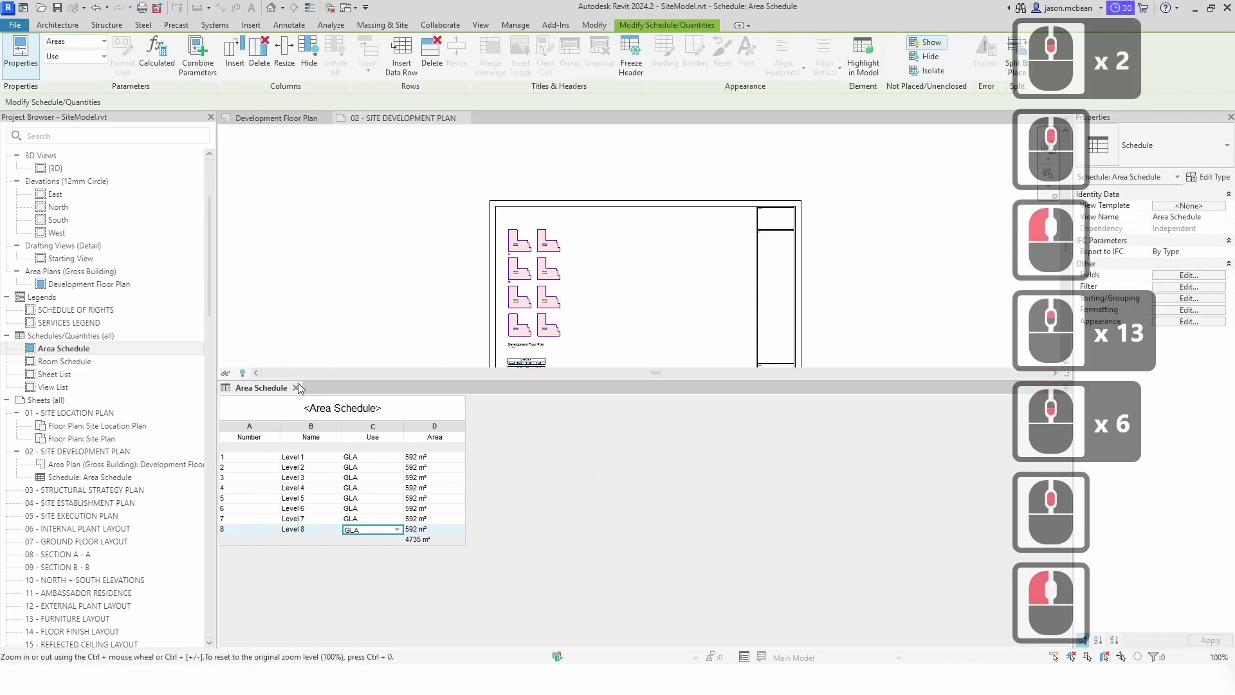
click(296, 387)
scroll(568, 361, up, 6)
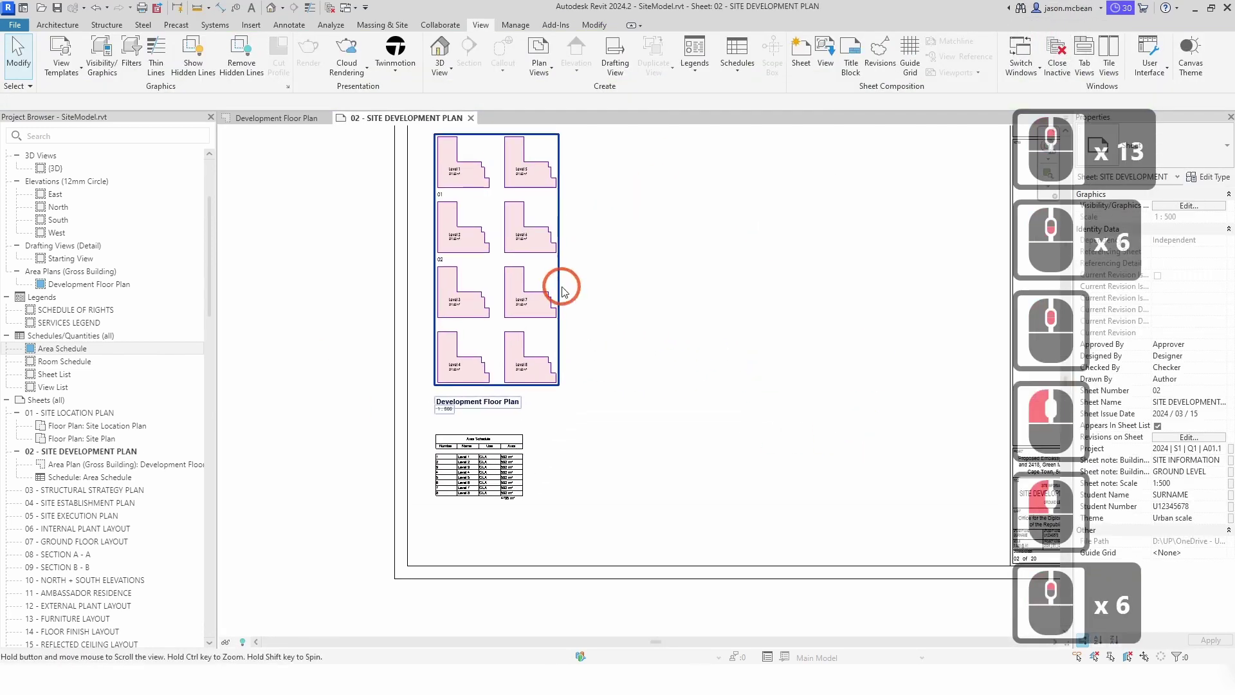
- Move the area schedule to the open space beside the floor plans and examine its rows and total up close
scroll(561, 291, down, 3)
click(517, 471)
drag(518, 471, 611, 286)
double_click(607, 242)
scroll(607, 257, up, 14)
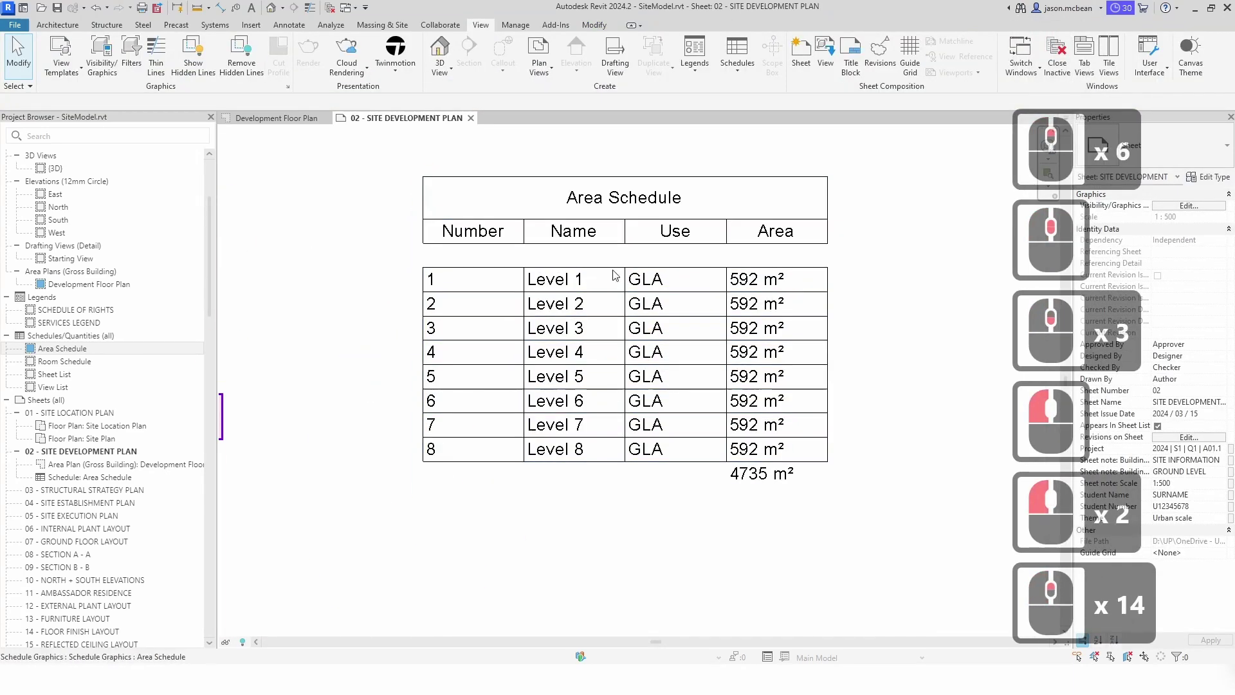
scroll(614, 277, down, 4)
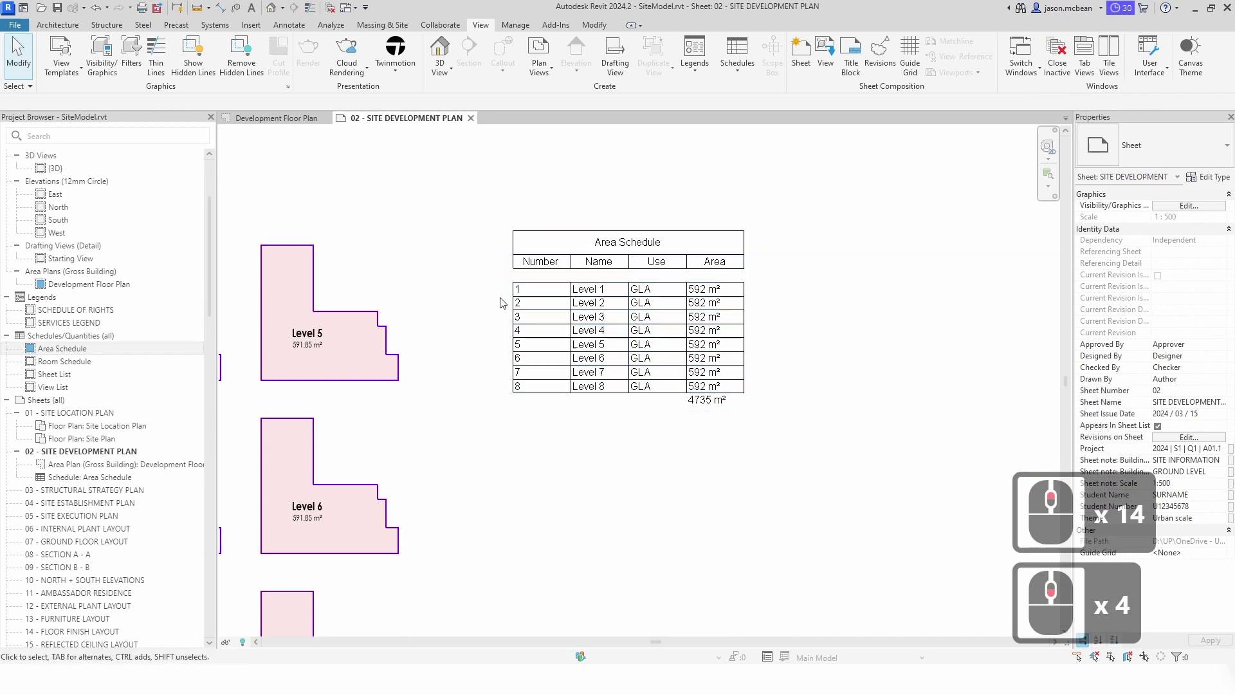
- Move the area schedule back beneath the Development Floor Plan title, lined up with the plans
scroll(435, 487, down, 4)
scroll(675, 494, down, 6)
middle_drag(676, 493, 651, 450)
click(642, 318)
drag(643, 309, 520, 514)
click(427, 292)
- Select the floor plan viewport and area schedule together and shift them slightly inward from the sheet border
drag(363, 267, 661, 585)
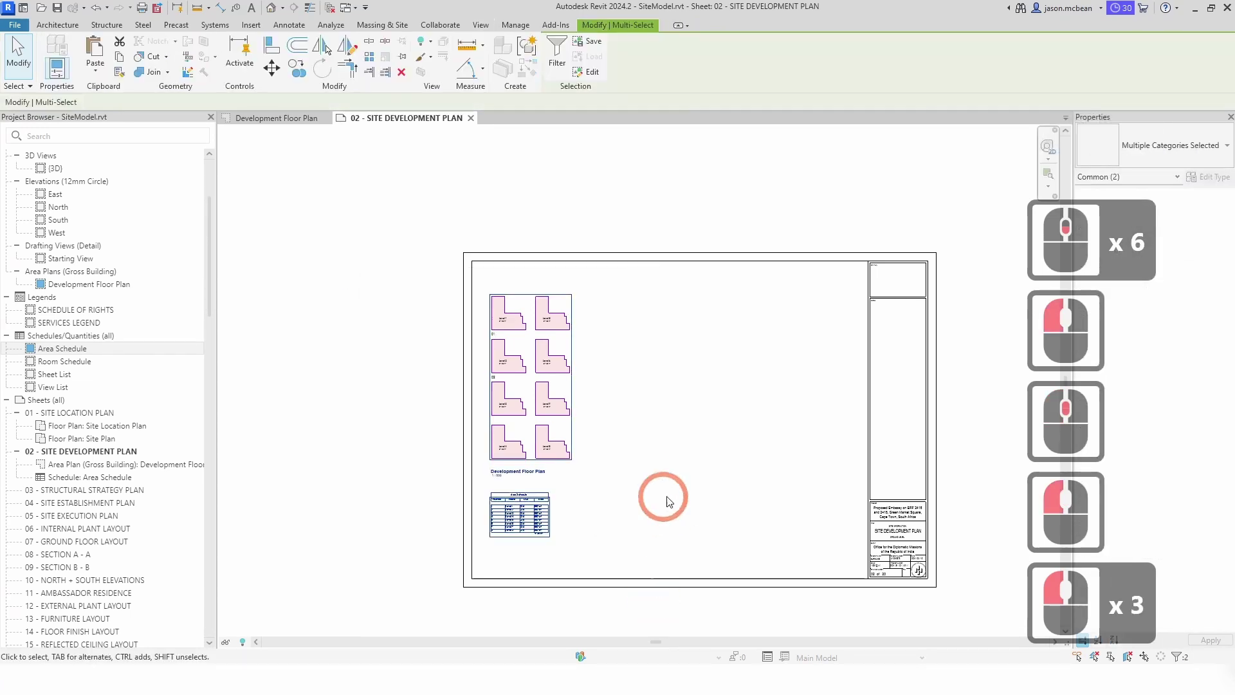
click(666, 499)
click(626, 501)
middle_drag(427, 331, 411, 322)
drag(344, 278, 641, 561)
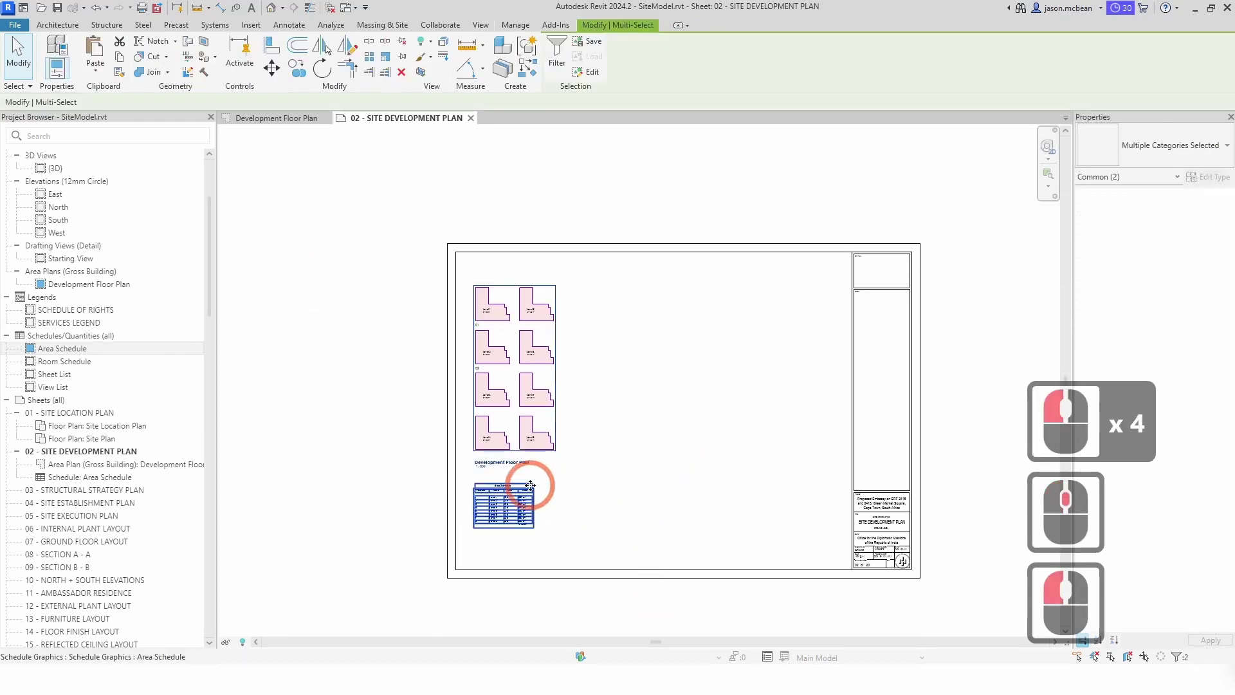
click(618, 476)
drag(354, 236, 685, 579)
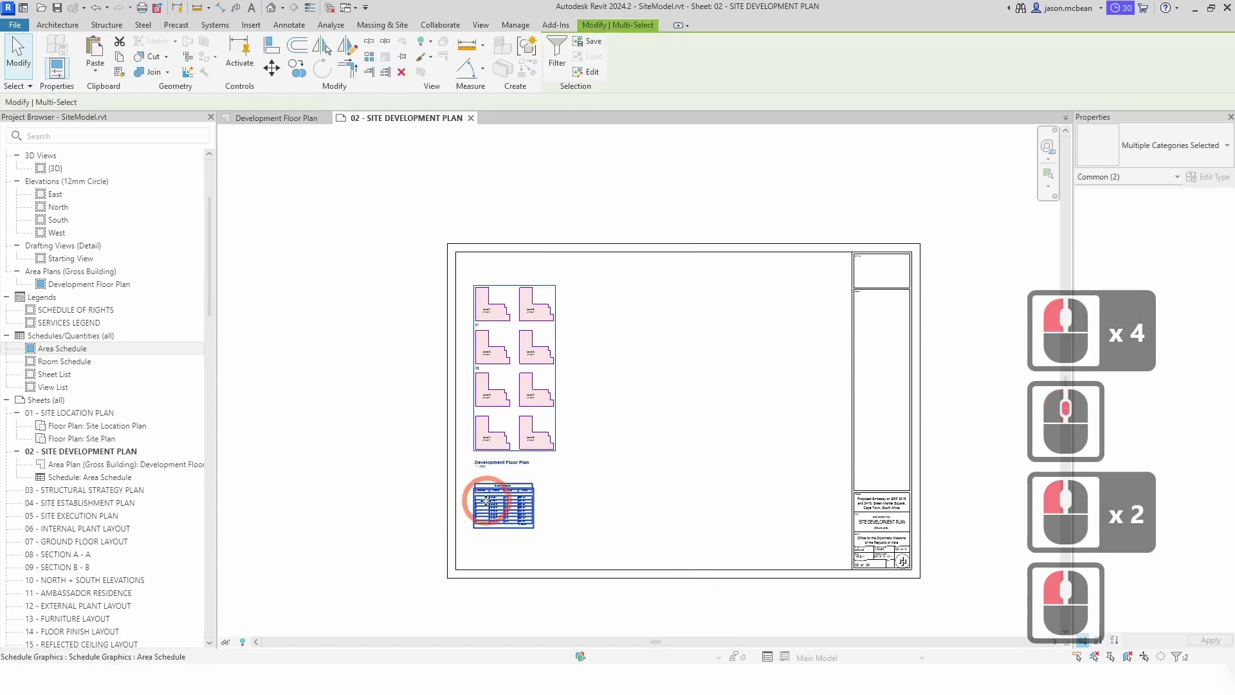
drag(488, 499, 521, 518)
click(595, 397)
- Examine the level plans and the overall layout of sheet 02 for remaining empty space
scroll(386, 276, up, 10)
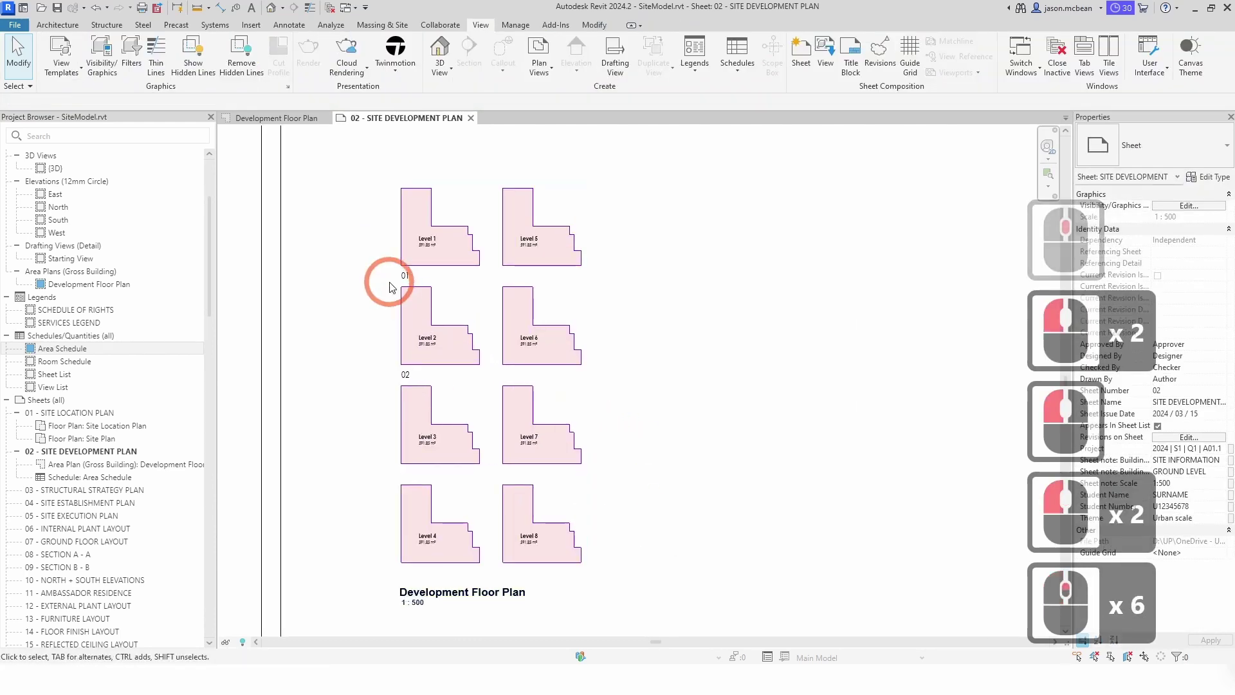
scroll(450, 231, down, 5)
scroll(527, 257, down, 4)
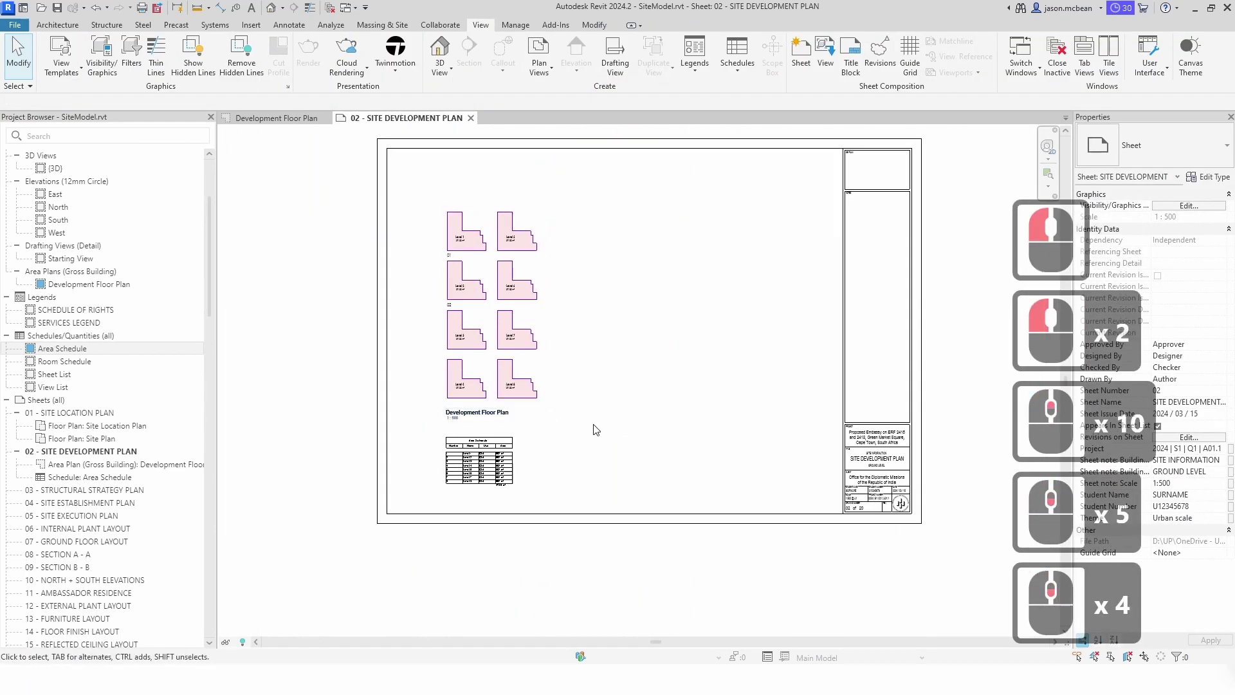
middle_click(648, 438)
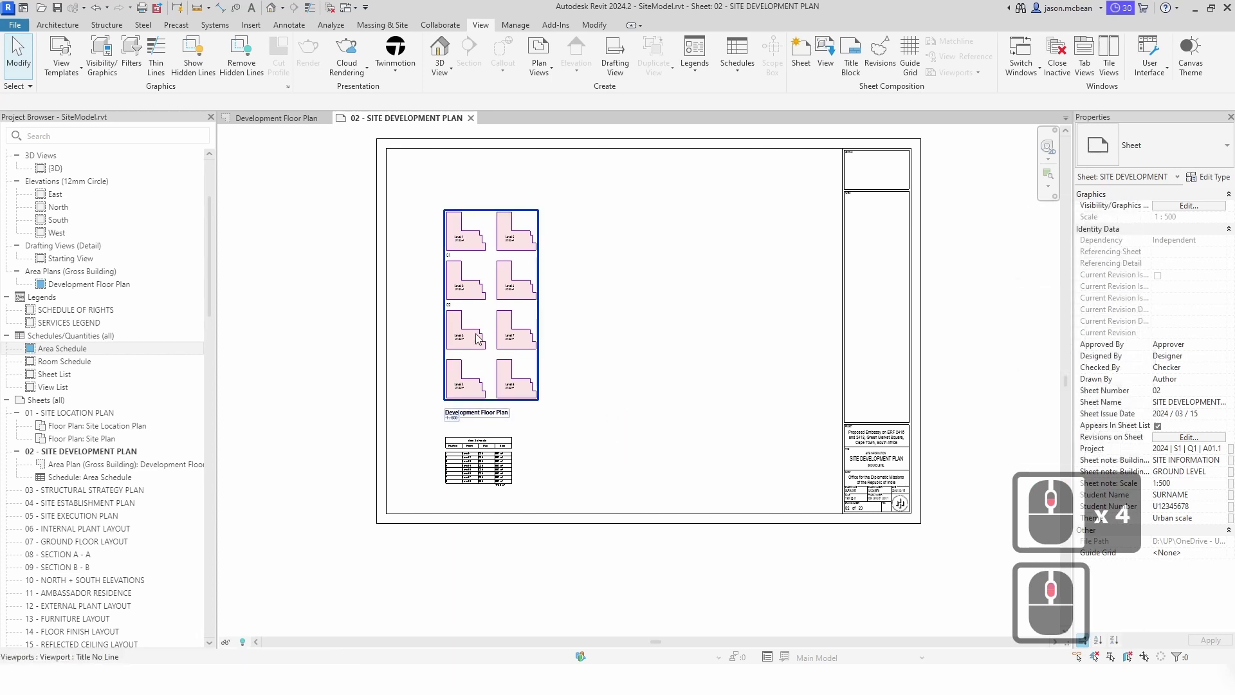
click(549, 225)
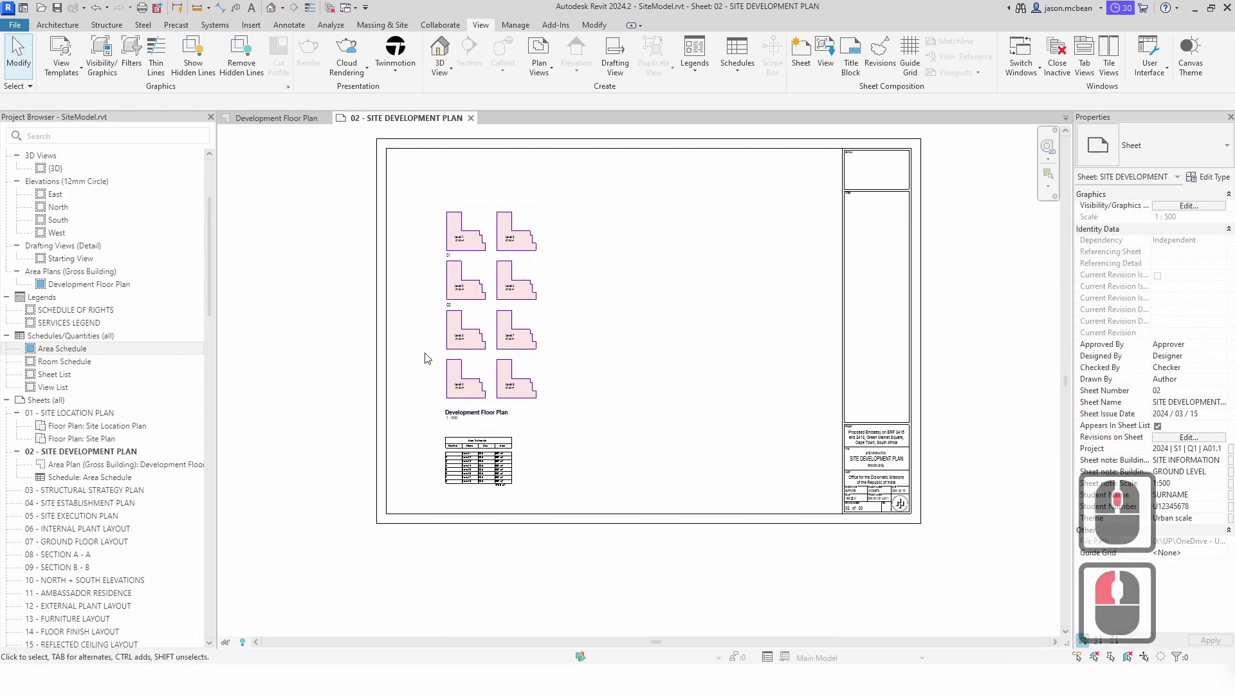
middle_drag(624, 361, 602, 371)
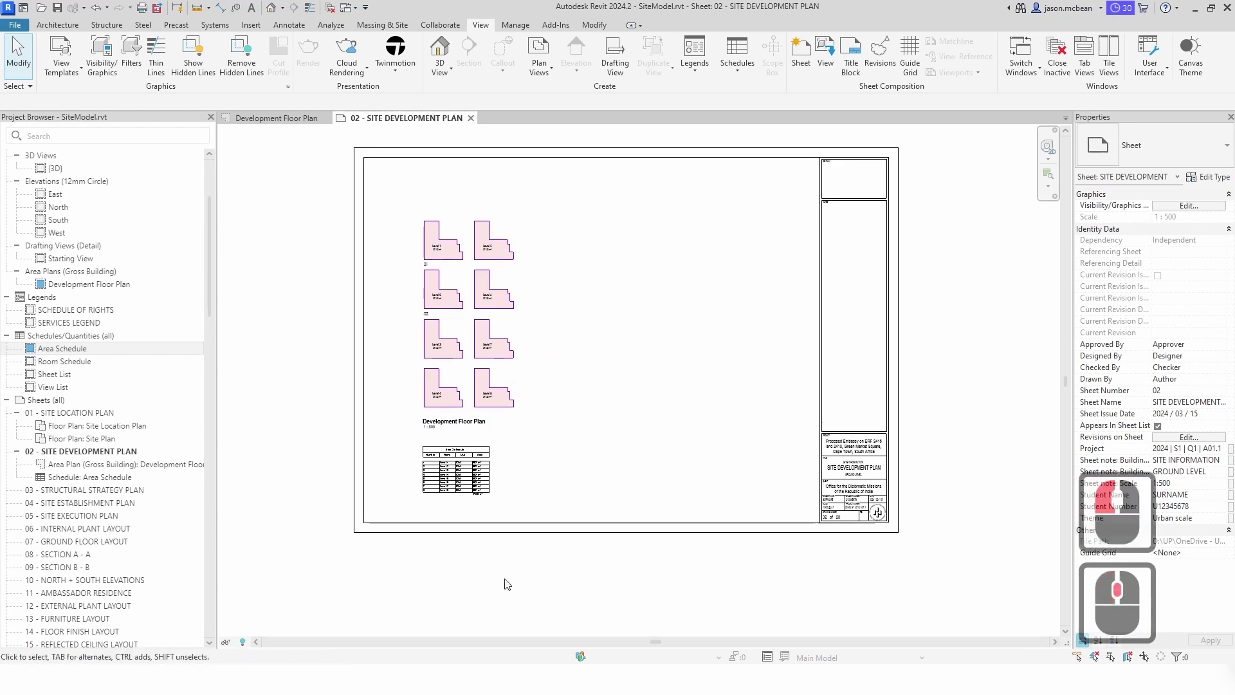
middle_click(665, 340)
click(286, 384)
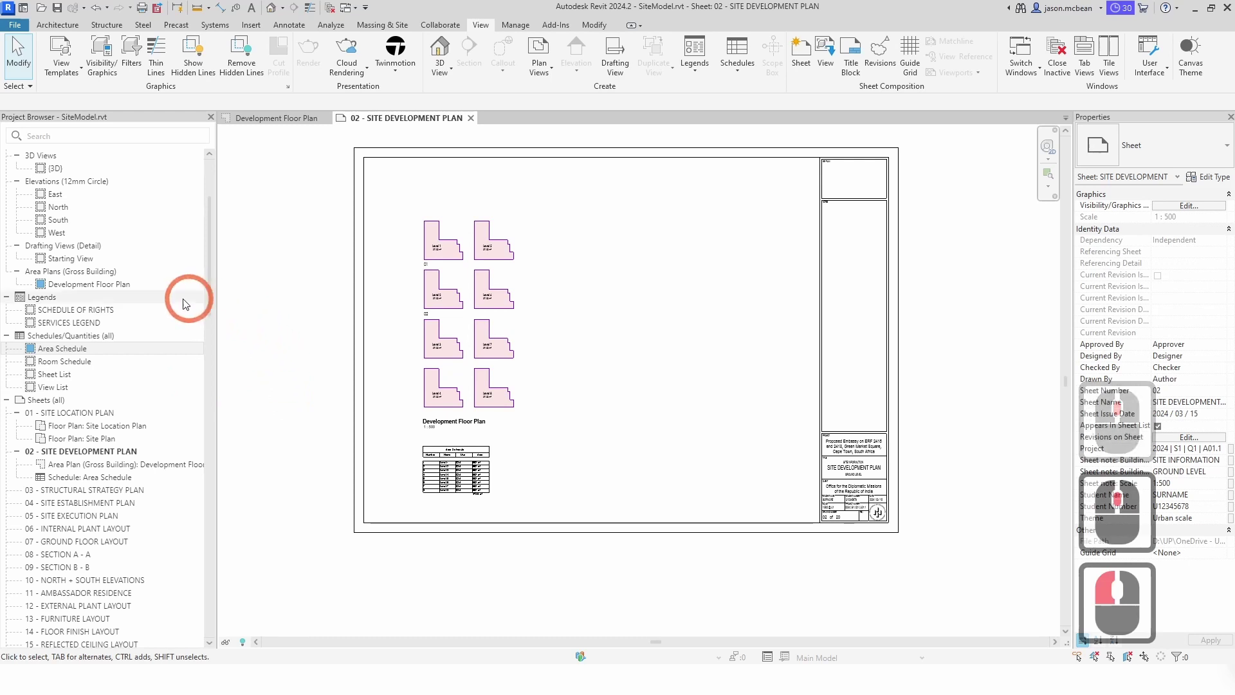
- Open the SCHEDULE OF RIGHTS legend, look over its contents, and return to sheet 02
click(43, 301)
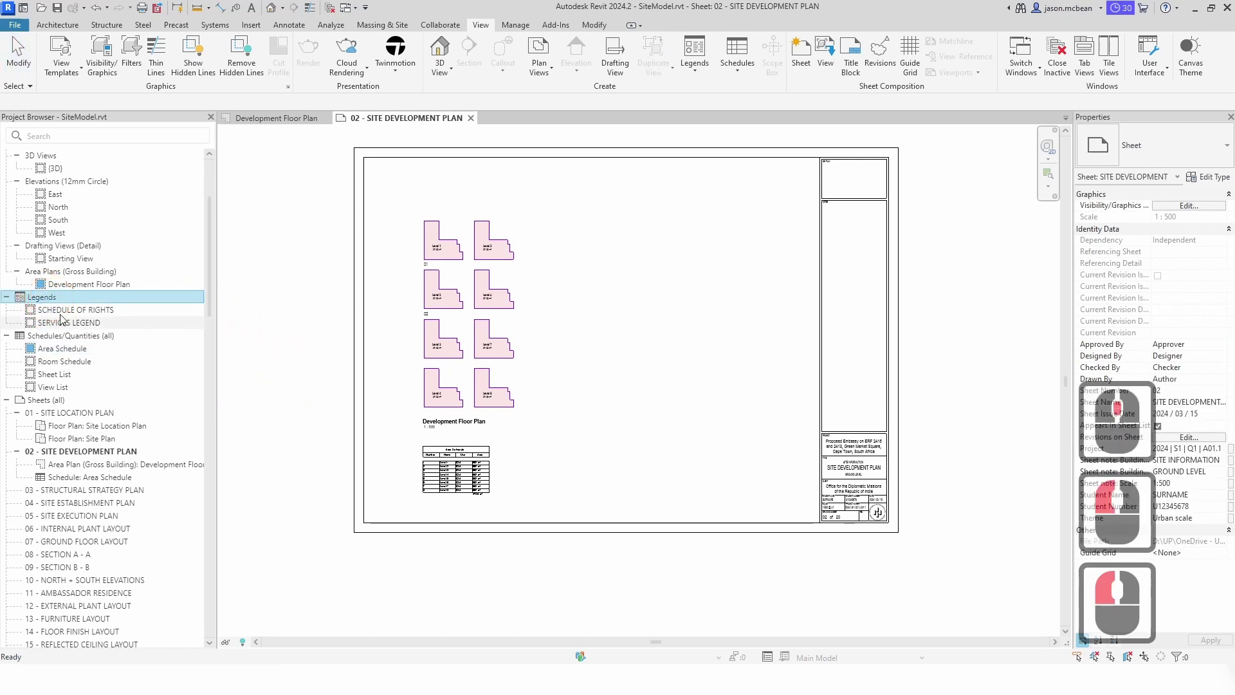
double_click(61, 312)
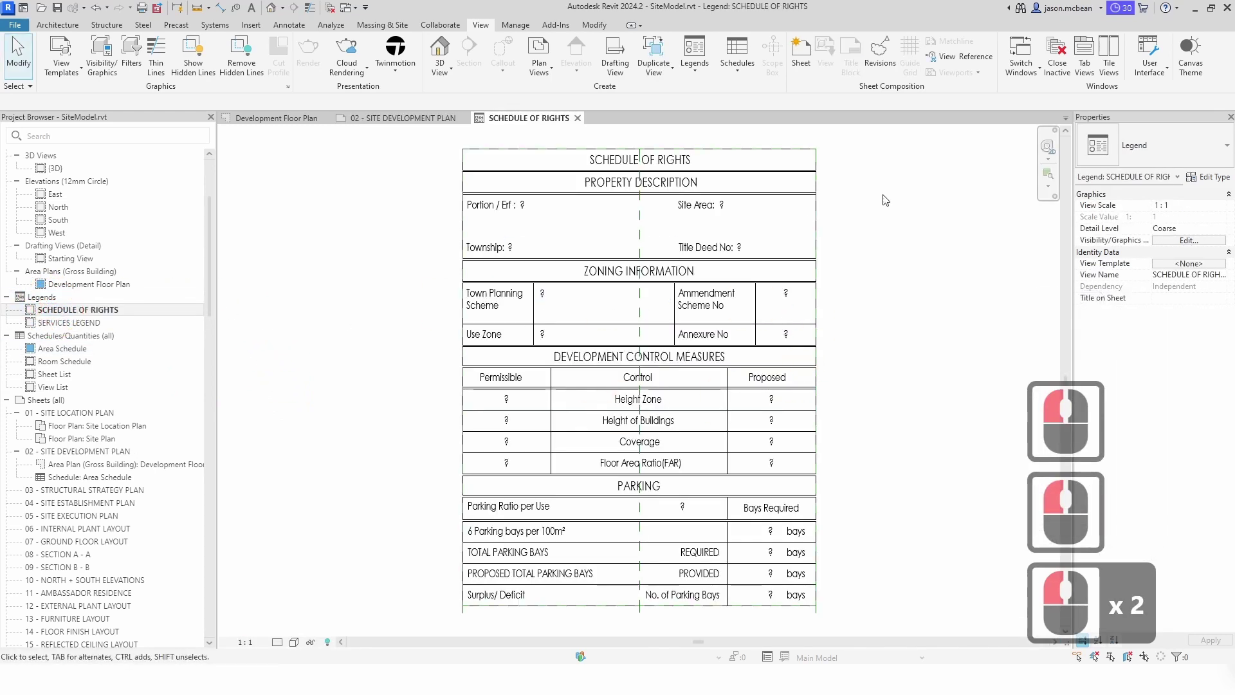
click(577, 117)
scroll(576, 335, down, 3)
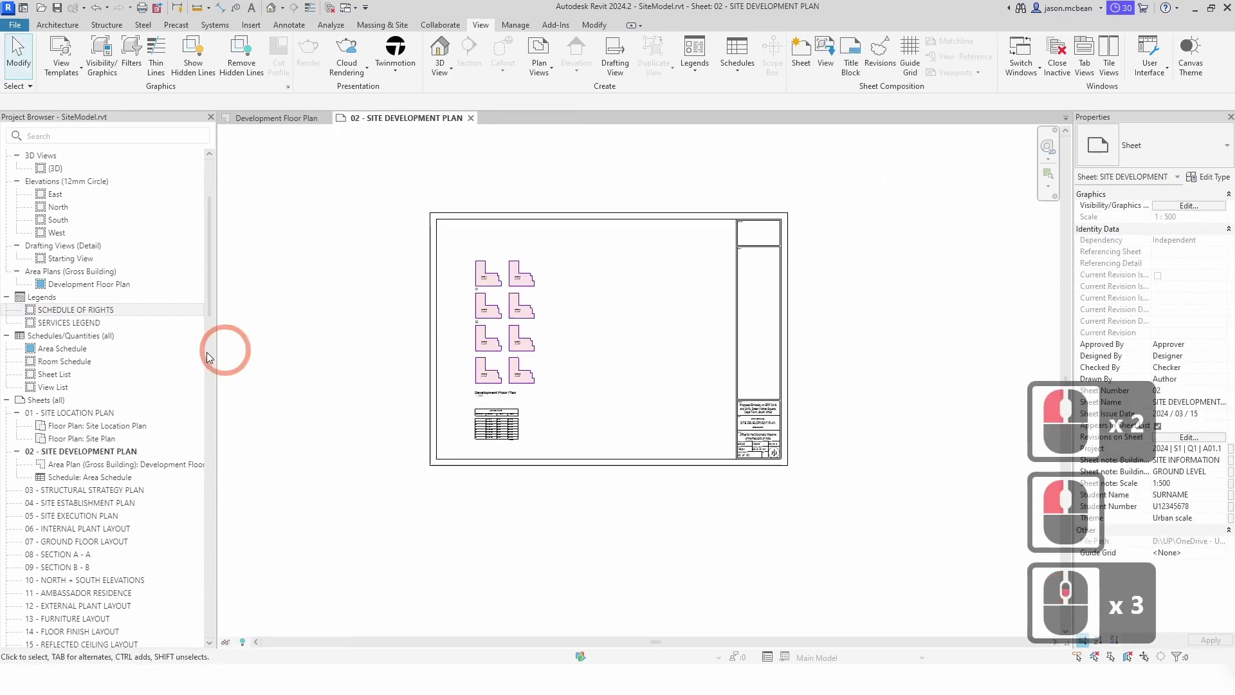
- Place the SCHEDULE OF RIGHTS legend on sheet 02 over the notes column of the title block
drag(66, 316, 654, 357)
scroll(740, 296, up, 10)
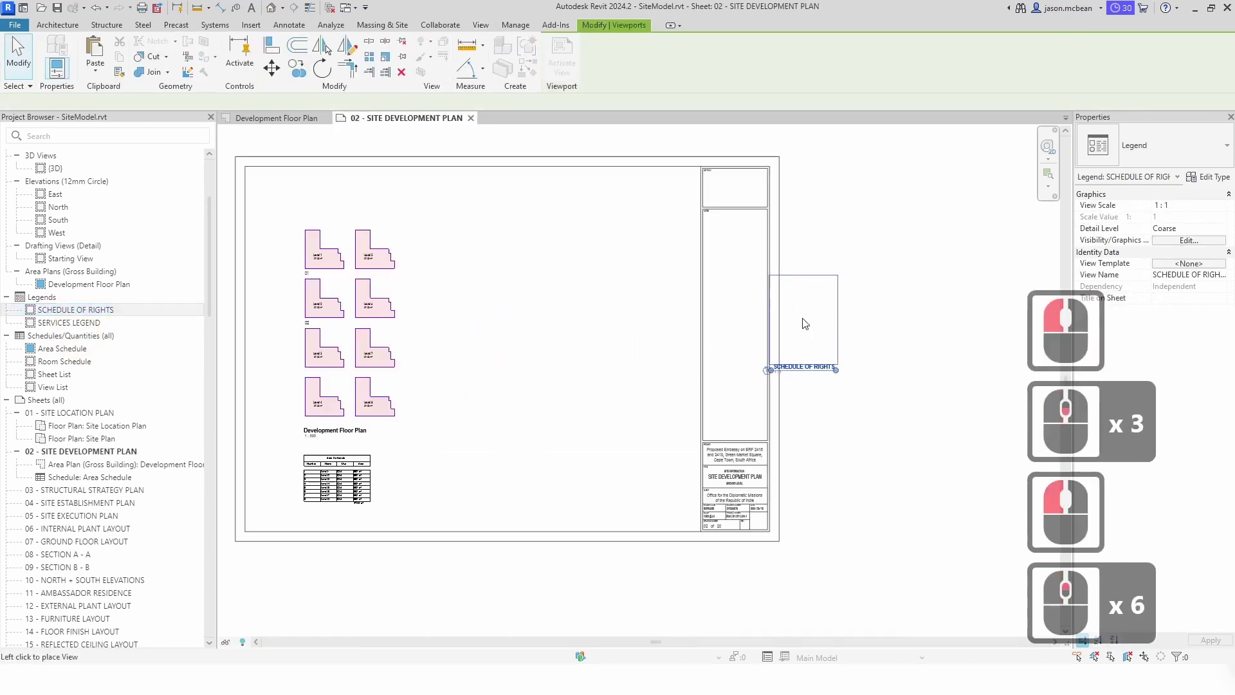
click(695, 261)
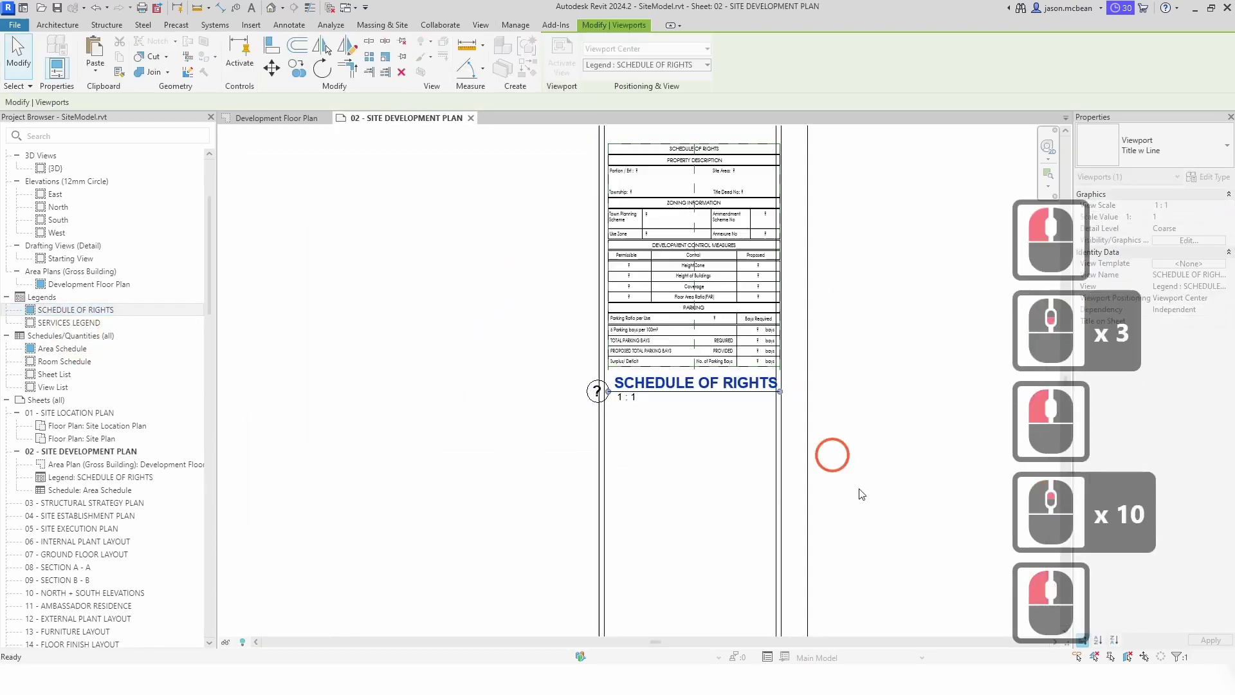
middle_drag(670, 182, 586, 319)
scroll(638, 563, down, 3)
key(Escape)
key(Escape)
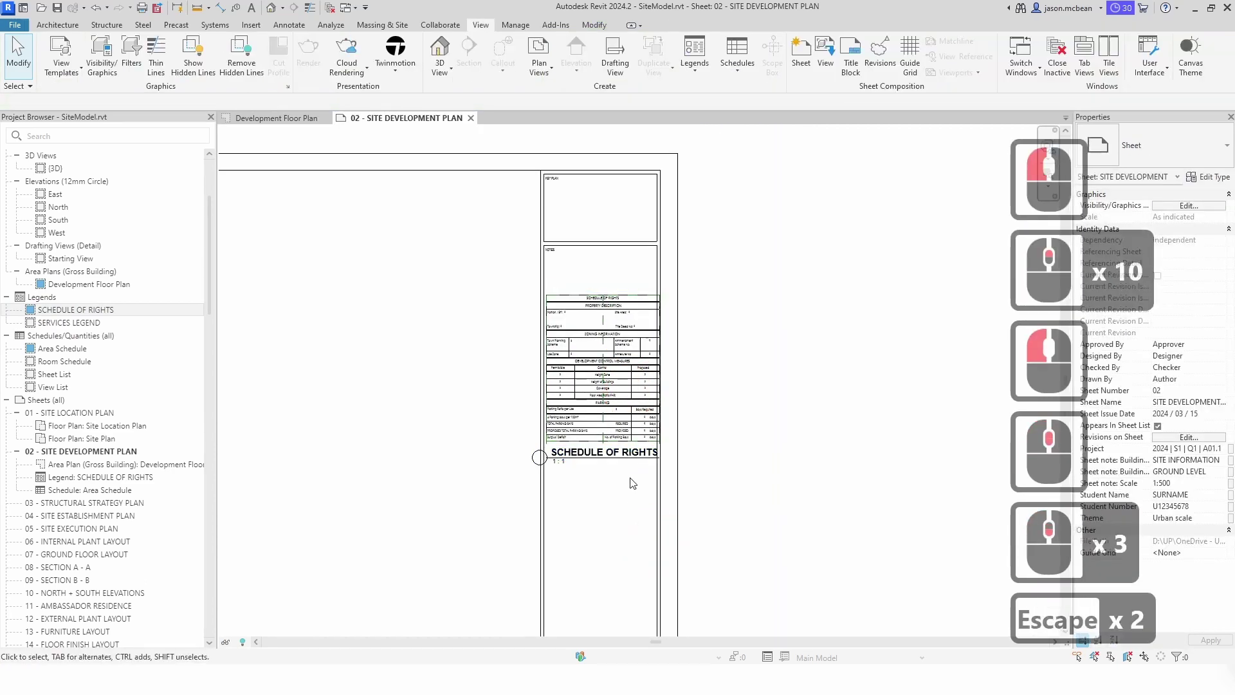
- Move the SCHEDULE OF RIGHTS viewport out of the notes column into the upper corner of the drawing area beside the key plan
click(621, 399)
drag(605, 378, 539, 377)
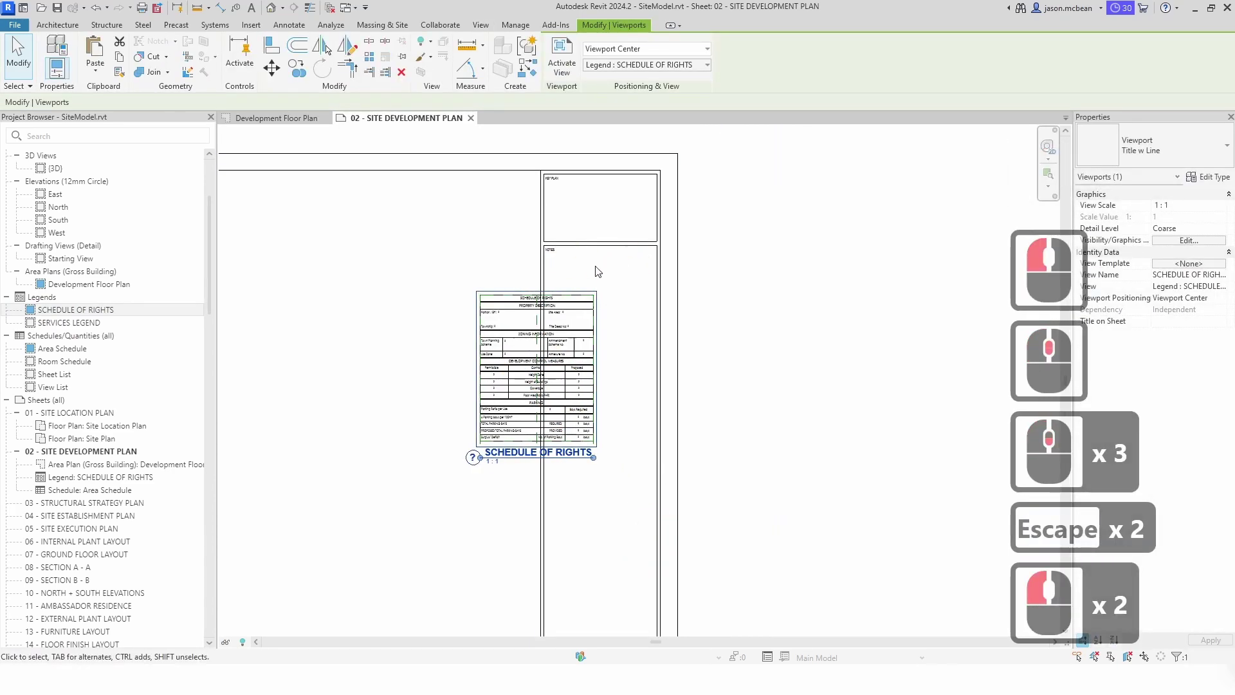
scroll(550, 379, up, 9)
scroll(644, 397, down, 7)
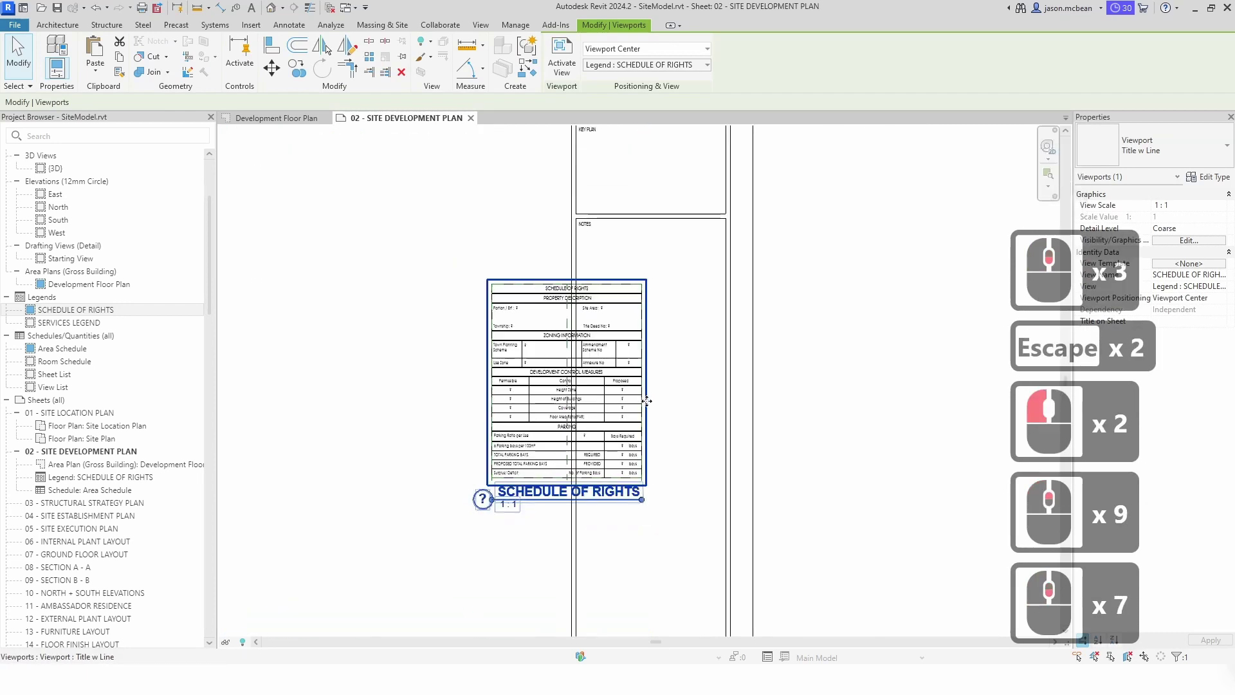
drag(615, 394, 488, 256)
middle_drag(625, 193, 642, 403)
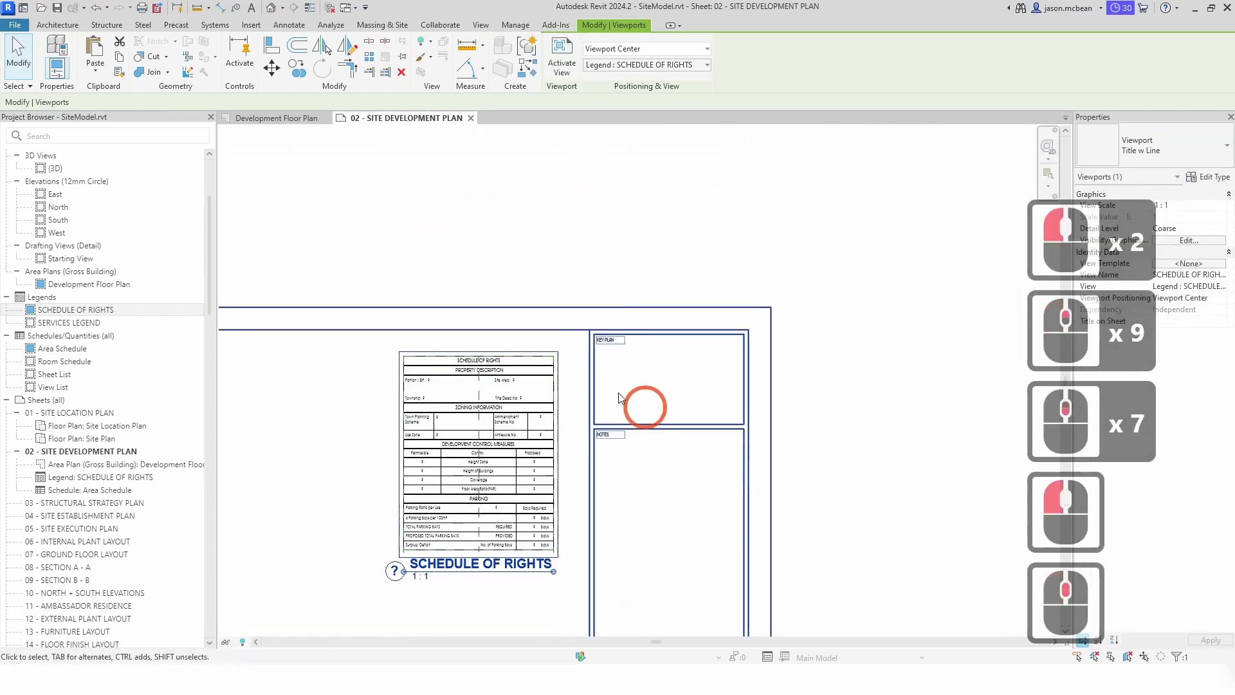
mouse_move(498, 421)
mouse_down()
mouse_move(543, 402)
mouse_move(511, 414)
mouse_up()
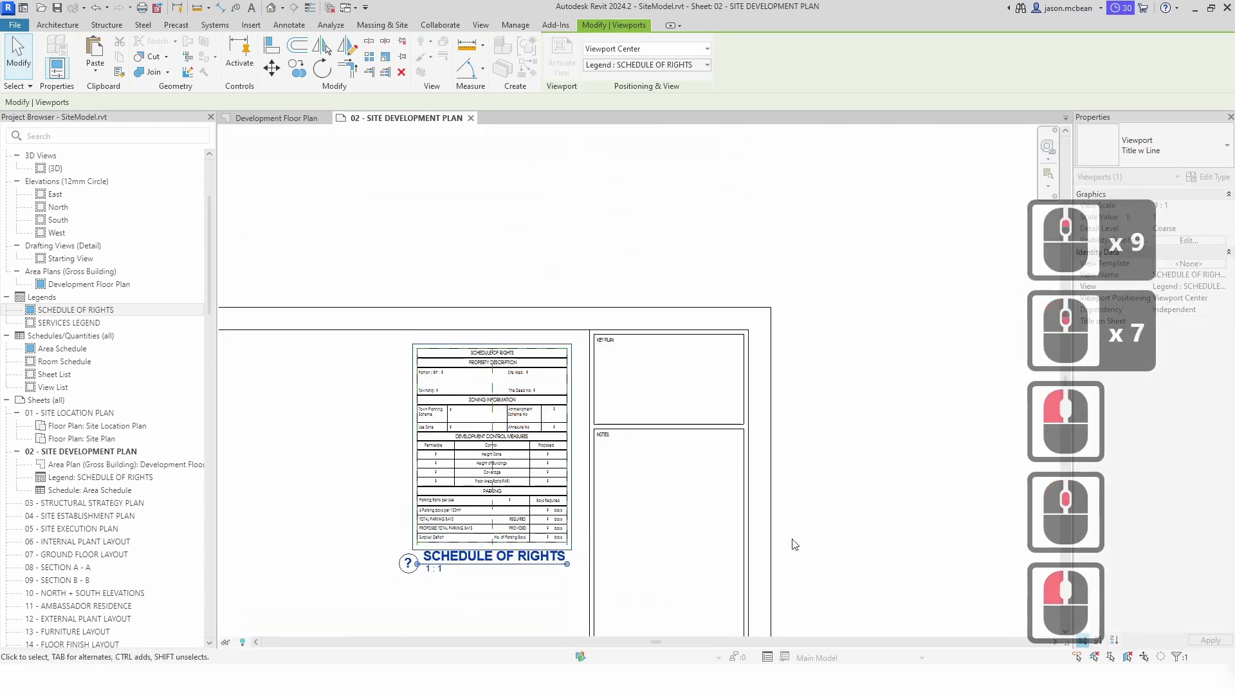
click(793, 542)
- Change the SCHEDULE OF RIGHTS viewport type to Title No Line
click(496, 513)
click(1161, 154)
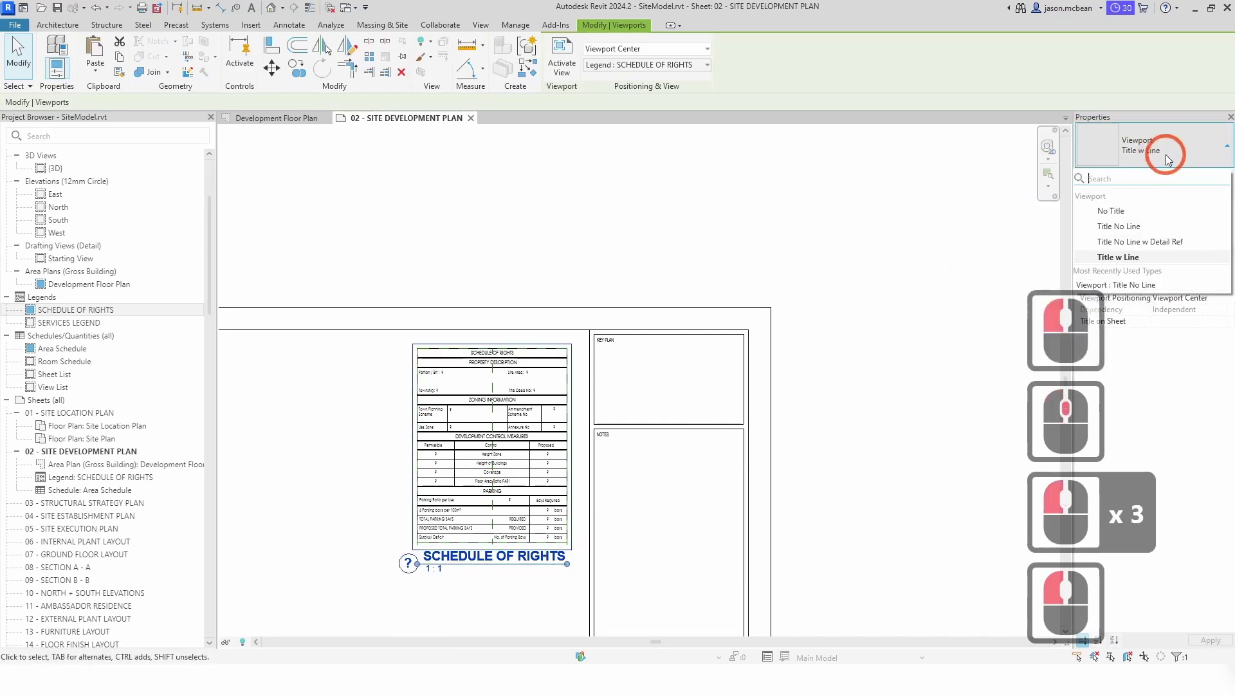
click(1130, 232)
scroll(496, 551, down, 5)
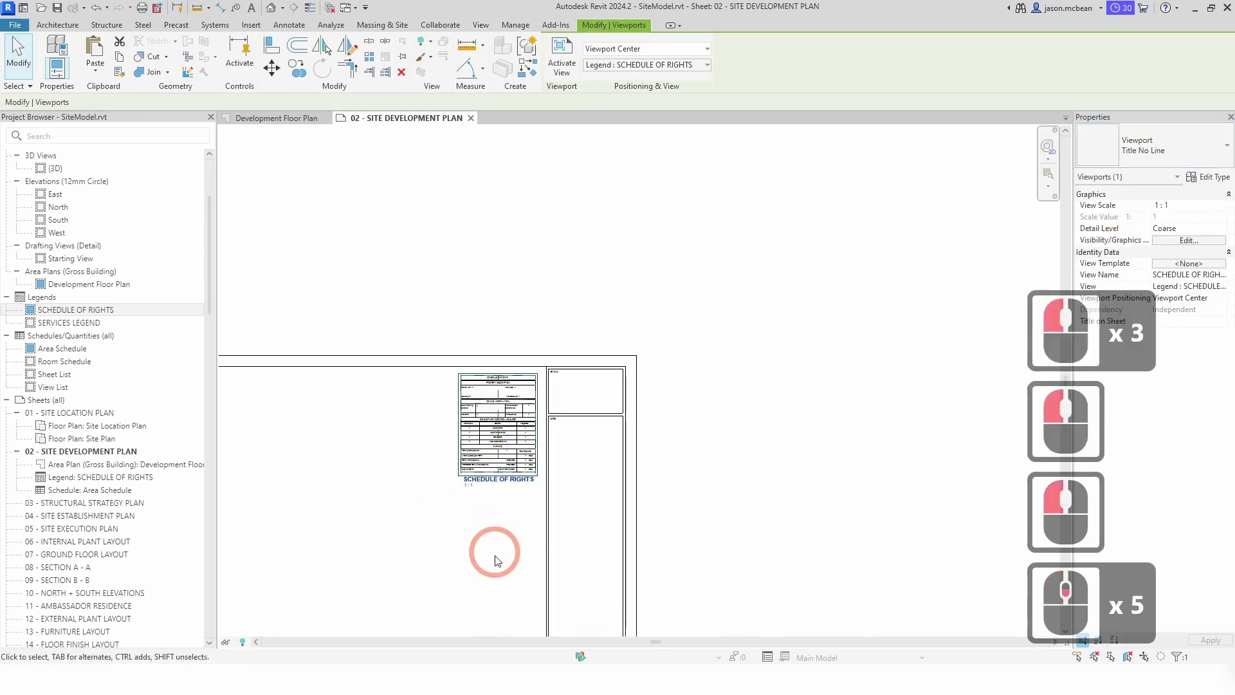
click(496, 551)
scroll(490, 448, down, 6)
- Set the SCHEDULE OF RIGHTS viewport type to No Title
click(516, 386)
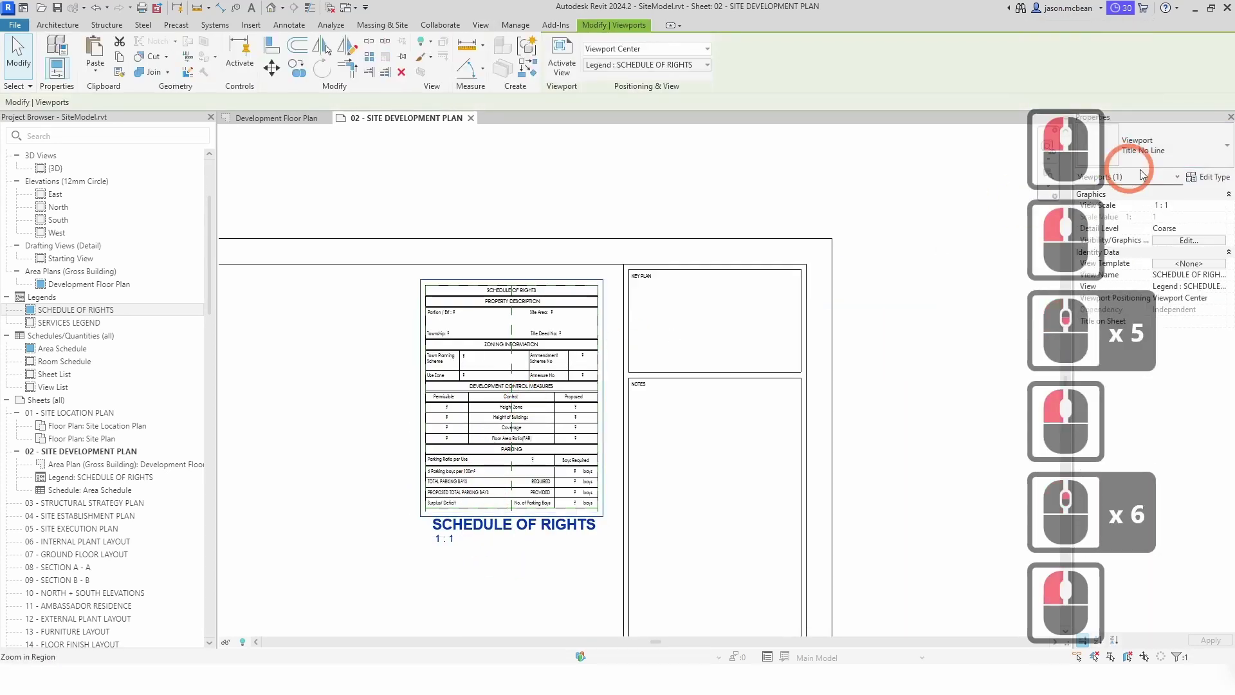
click(1195, 147)
click(1108, 211)
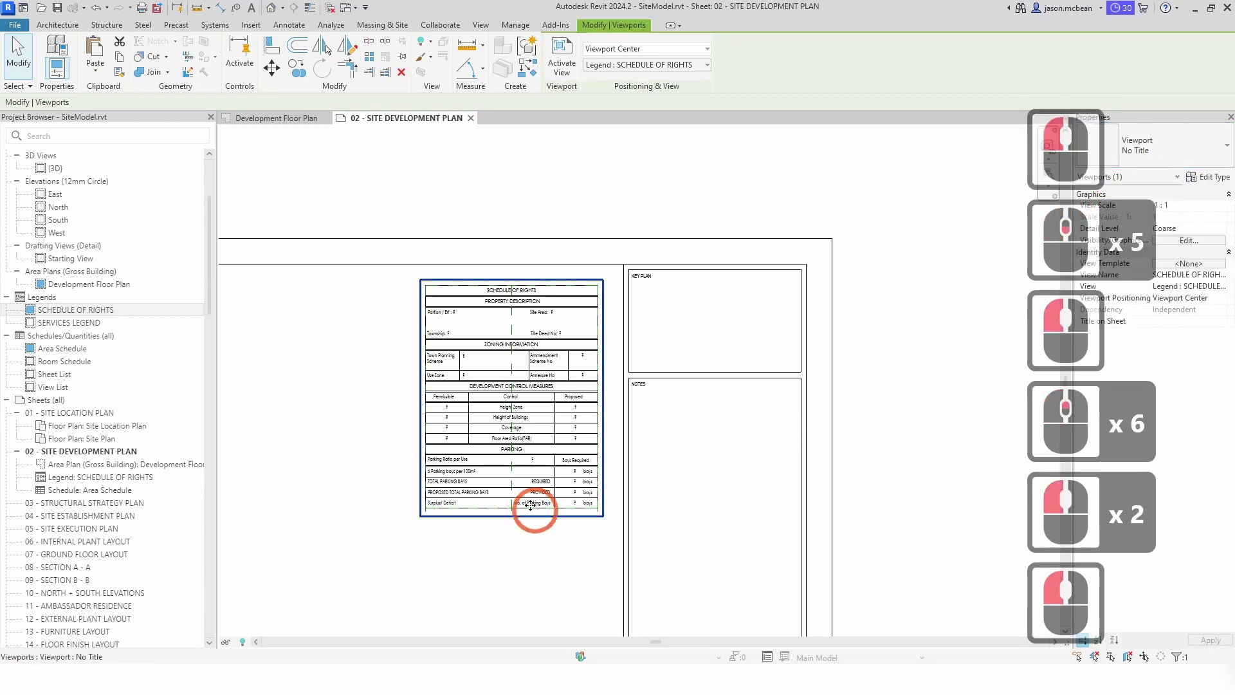
scroll(876, 375, down, 5)
click(583, 339)
- Nudge the SCHEDULE OF RIGHTS viewport into its final position beside the title block and inspect its placeholder fields
click(524, 309)
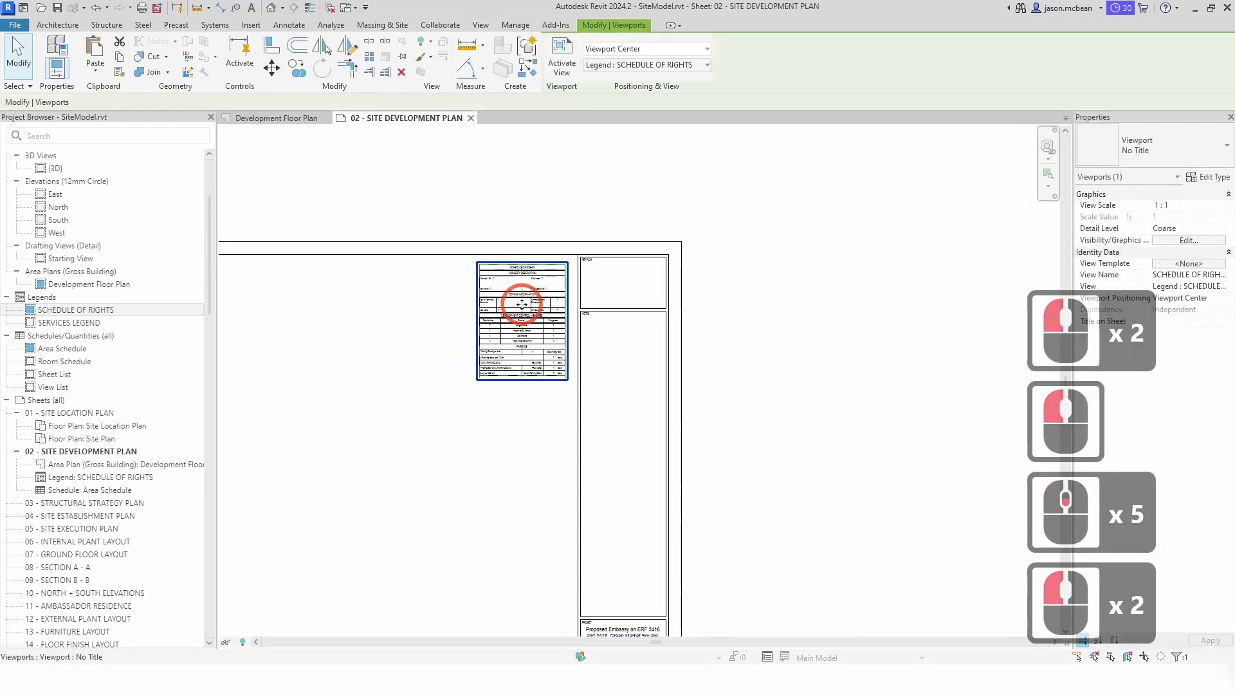
scroll(524, 308, up, 5)
drag(548, 291, 545, 297)
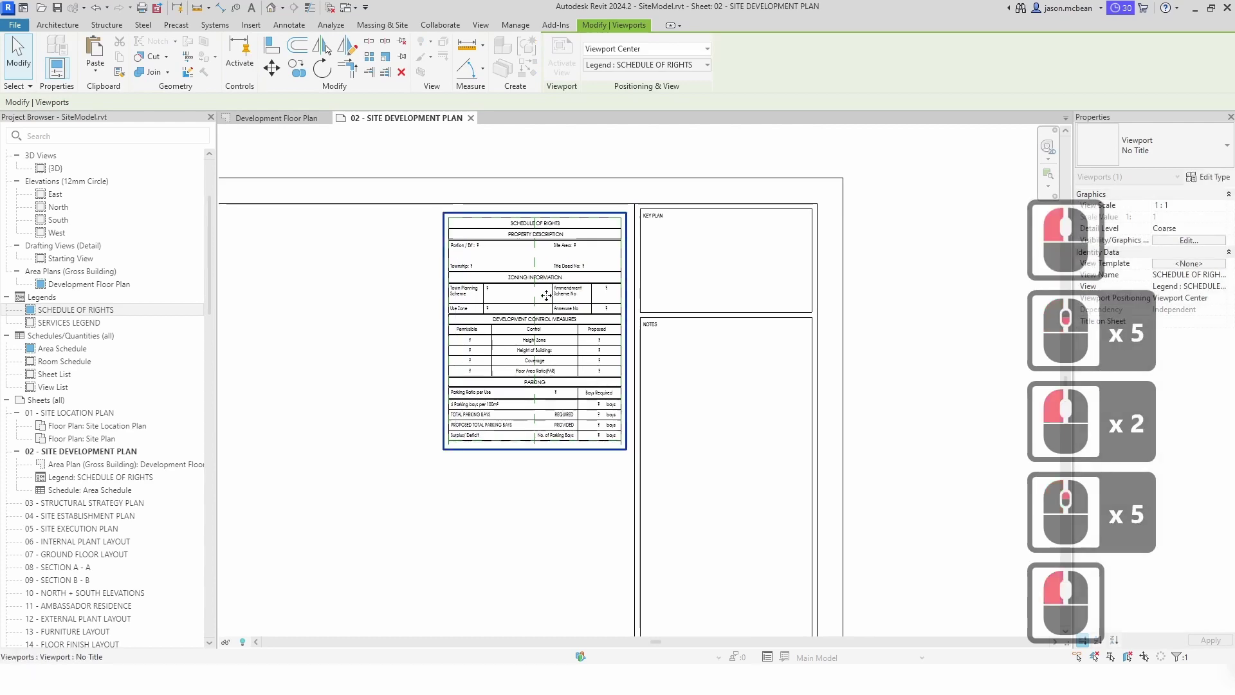
click(1037, 307)
middle_drag(581, 364, 783, 364)
scroll(787, 381, up, 7)
scroll(788, 384, down, 5)
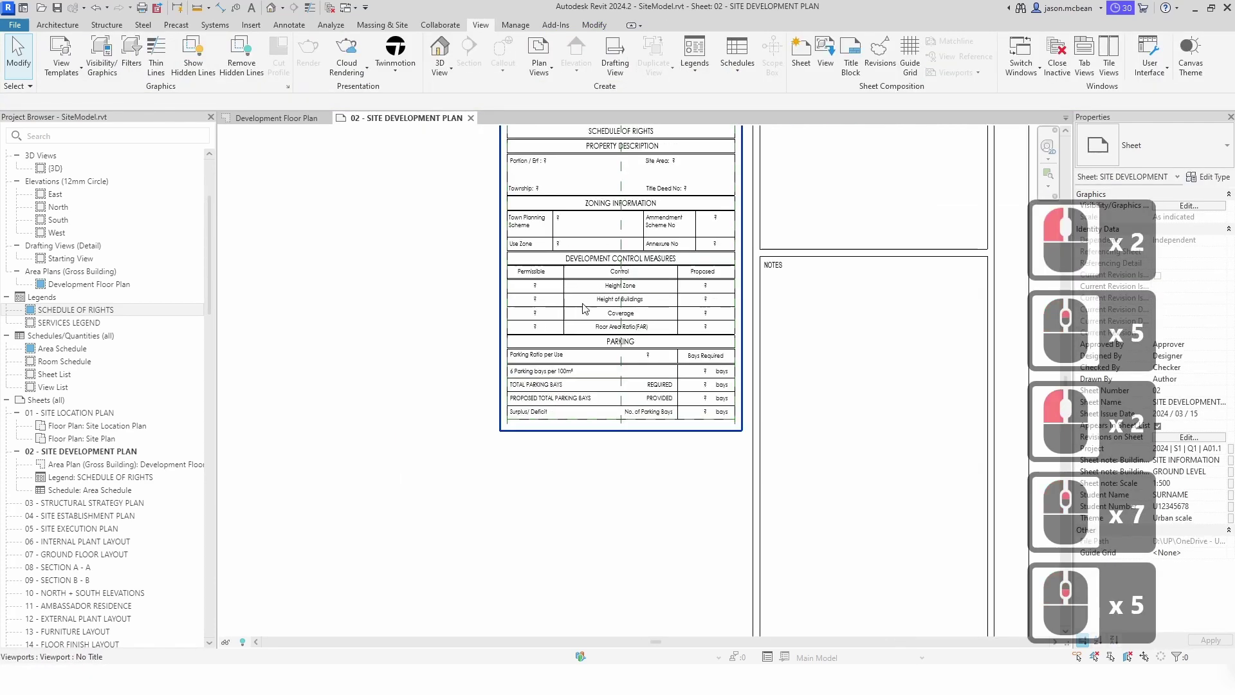
- Reopen the SCHEDULE OF RIGHTS legend view and check its view scale
double_click(69, 312)
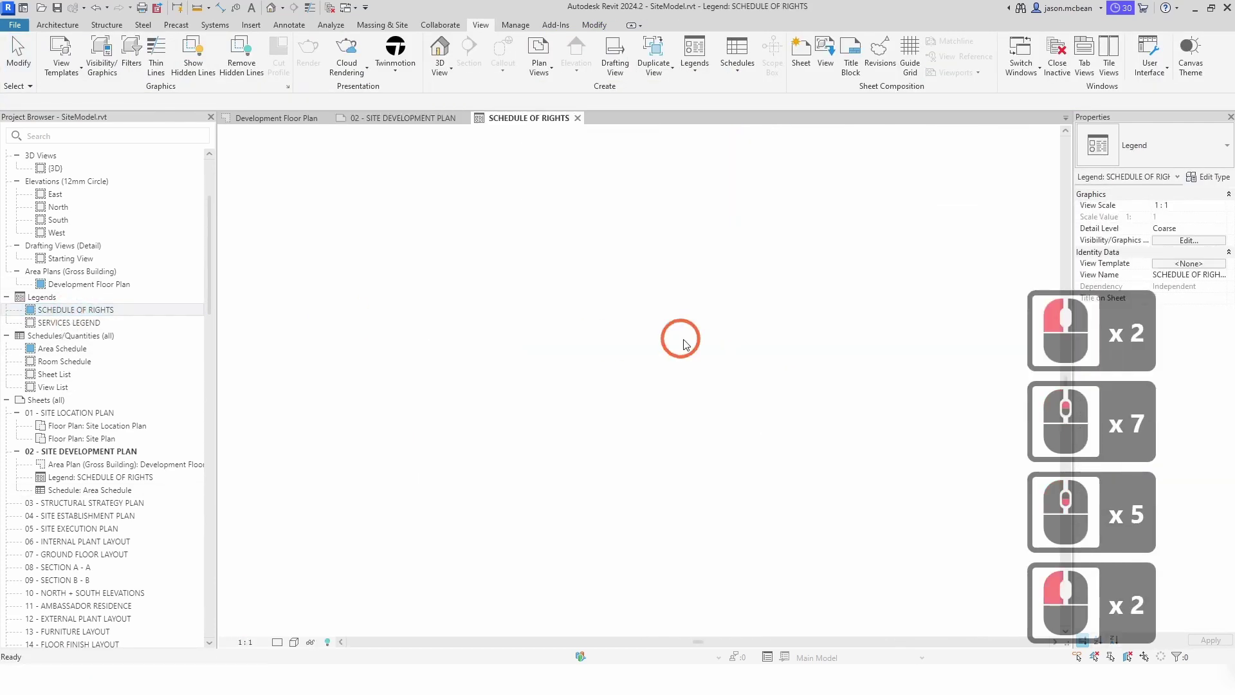
click(887, 421)
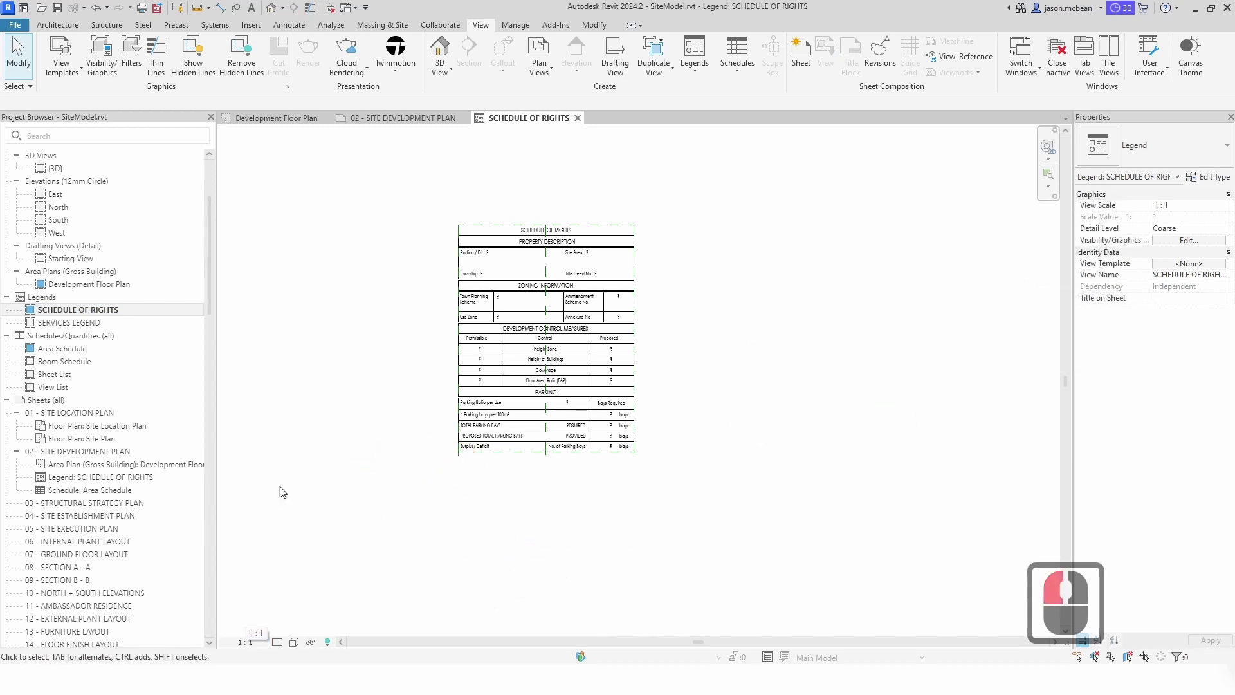
click(308, 575)
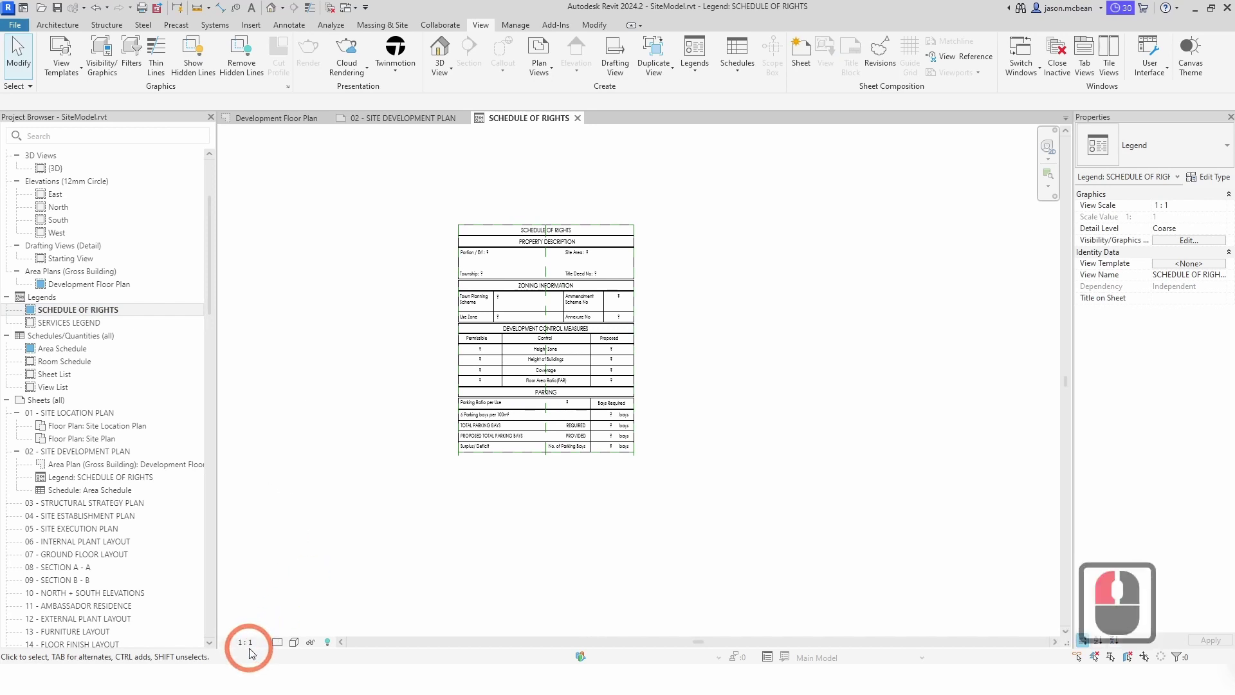
- Start a new legend view and set its scale to 1:1
click(388, 386)
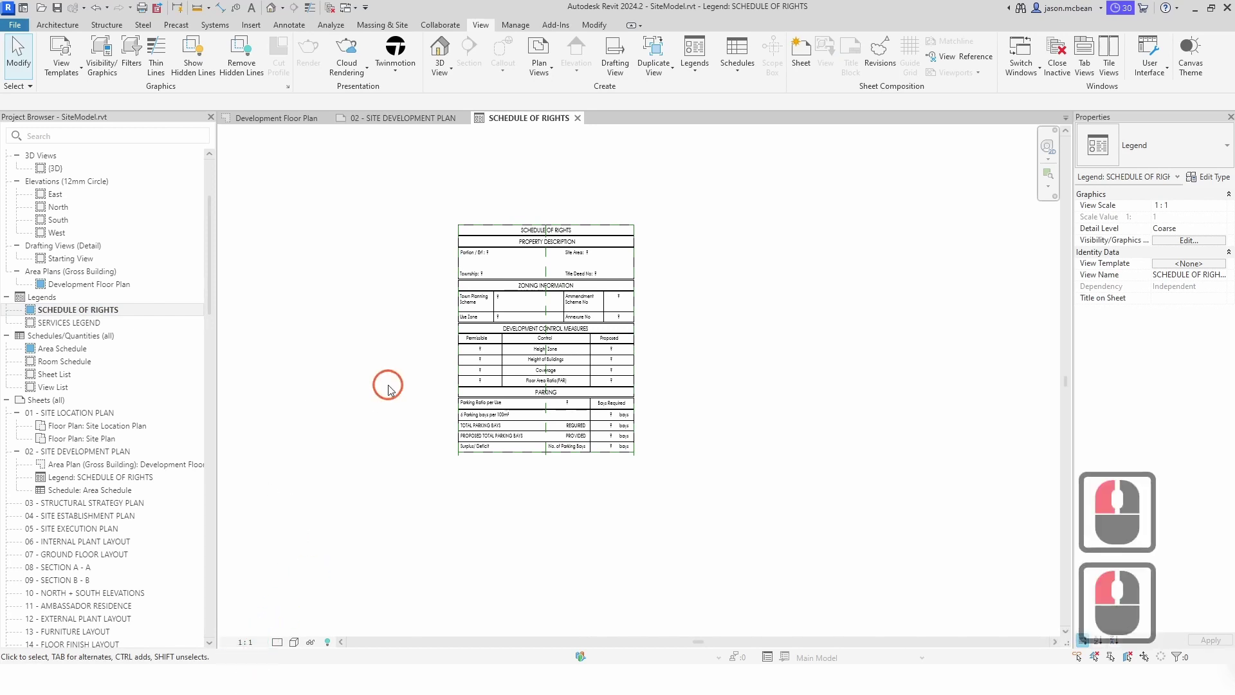
click(53, 299)
right_click(54, 299)
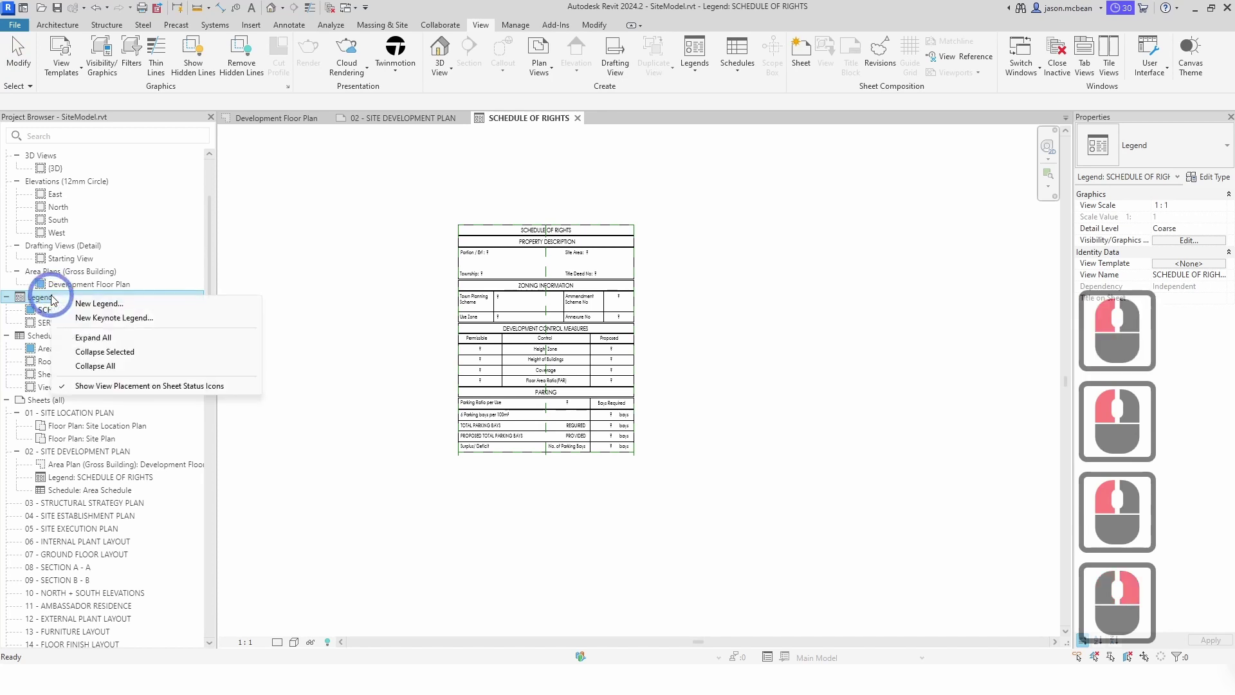
click(95, 301)
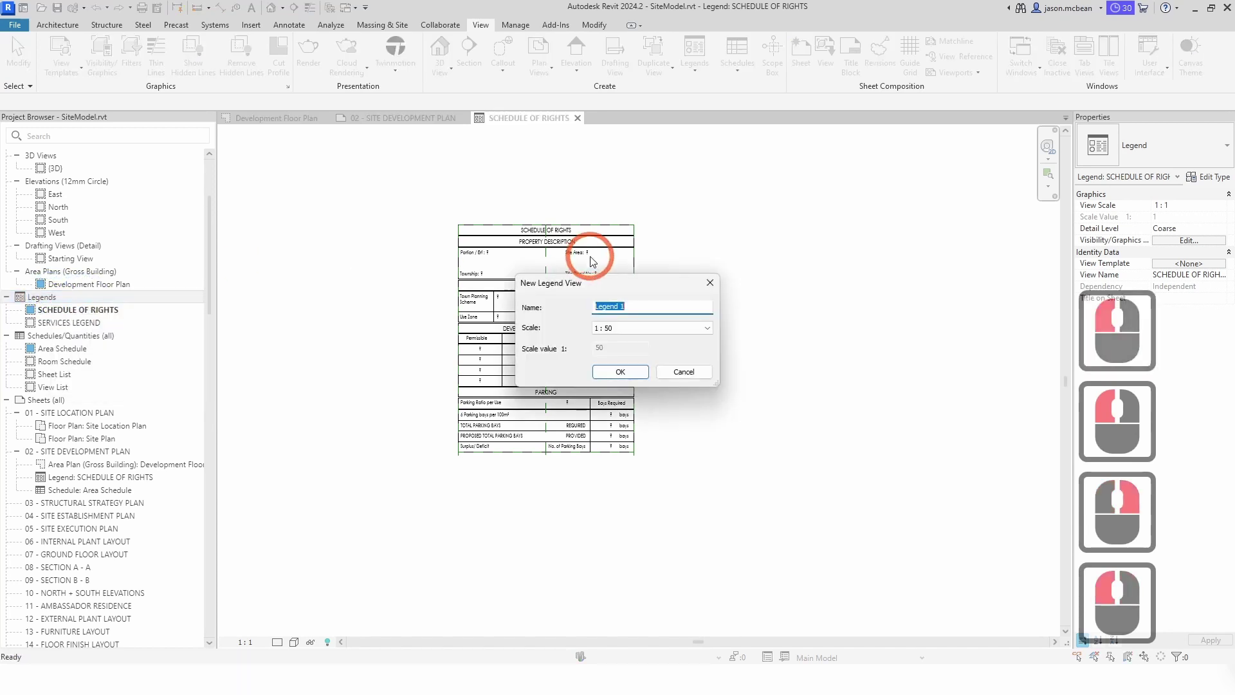
click(634, 327)
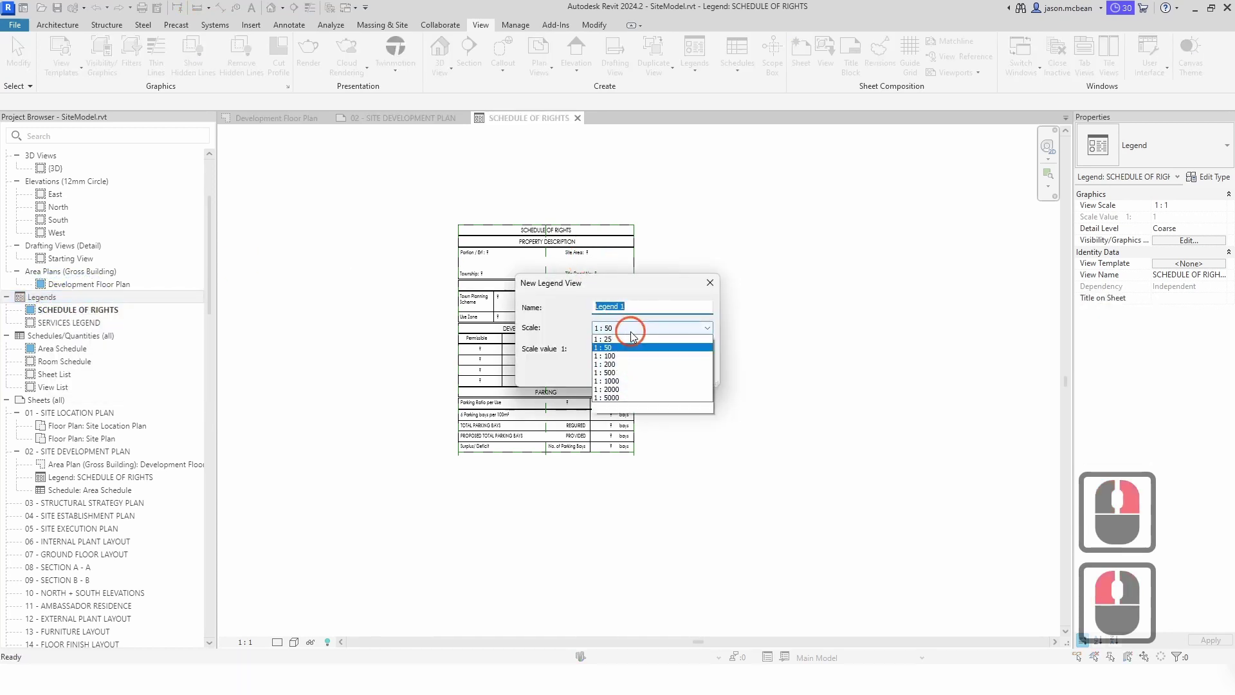
click(616, 351)
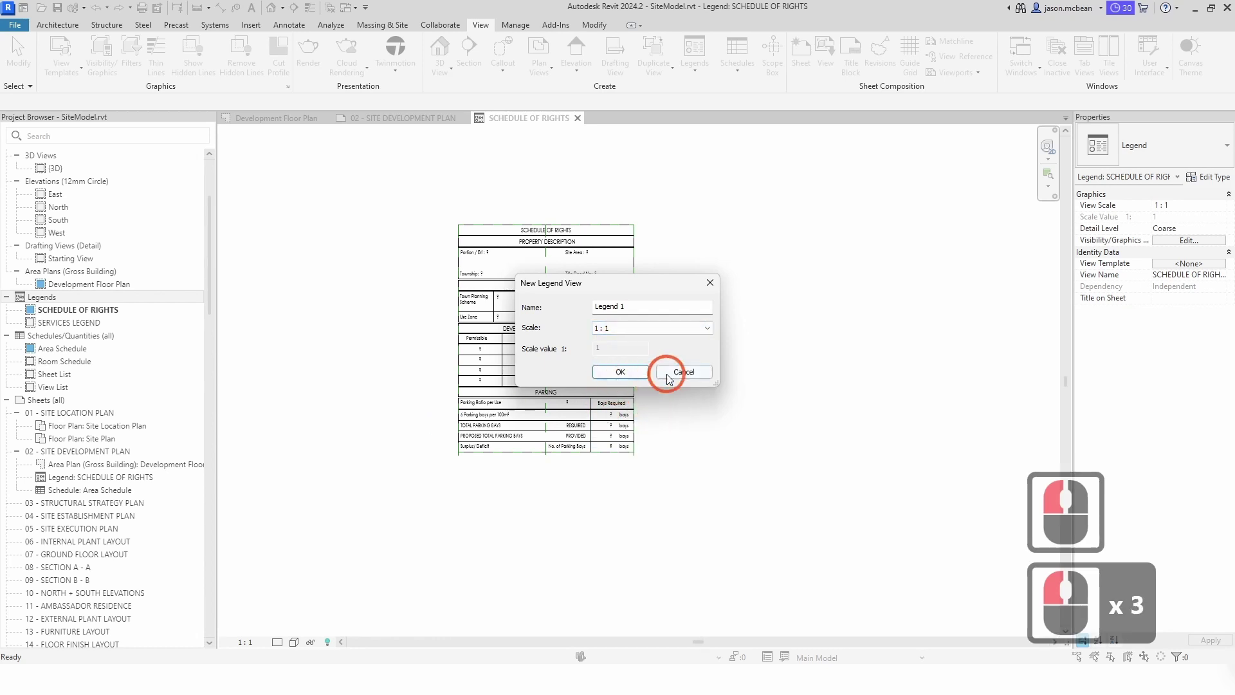
- Name the new legend FIRE SAFETY CALCULATIONS, copying the title from the assignment brief, and create the view
double_click(633, 302)
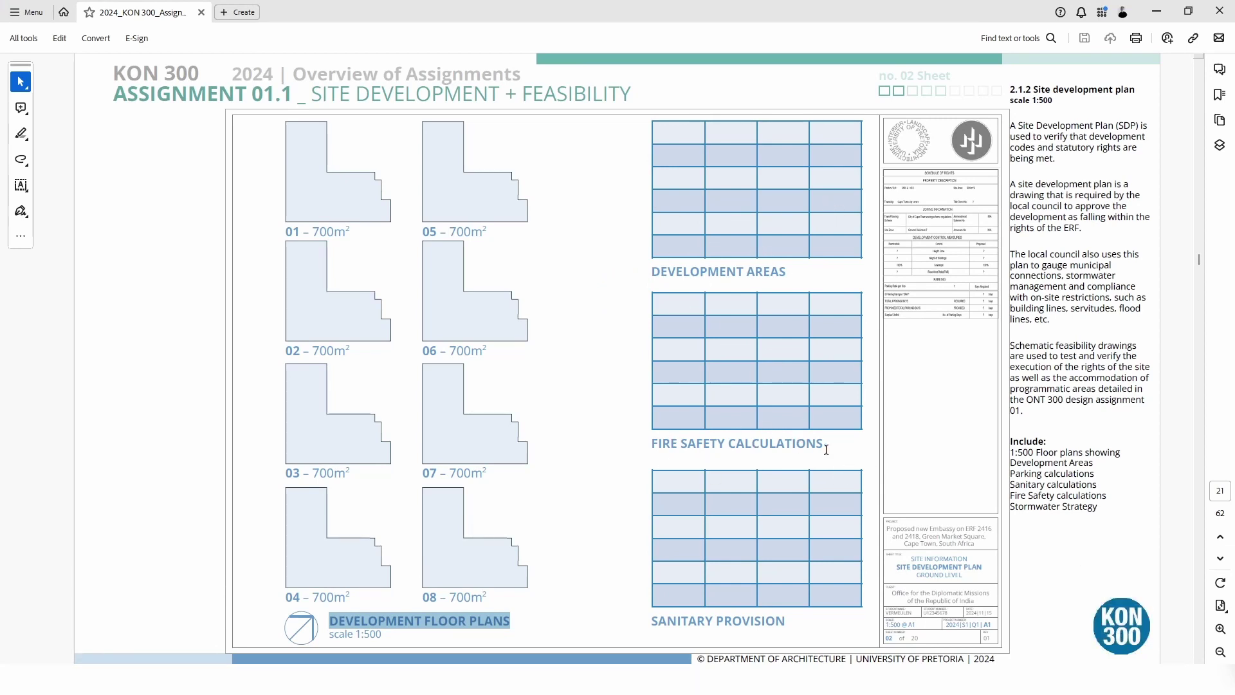
drag(826, 449, 647, 460)
key(ctrl+c)
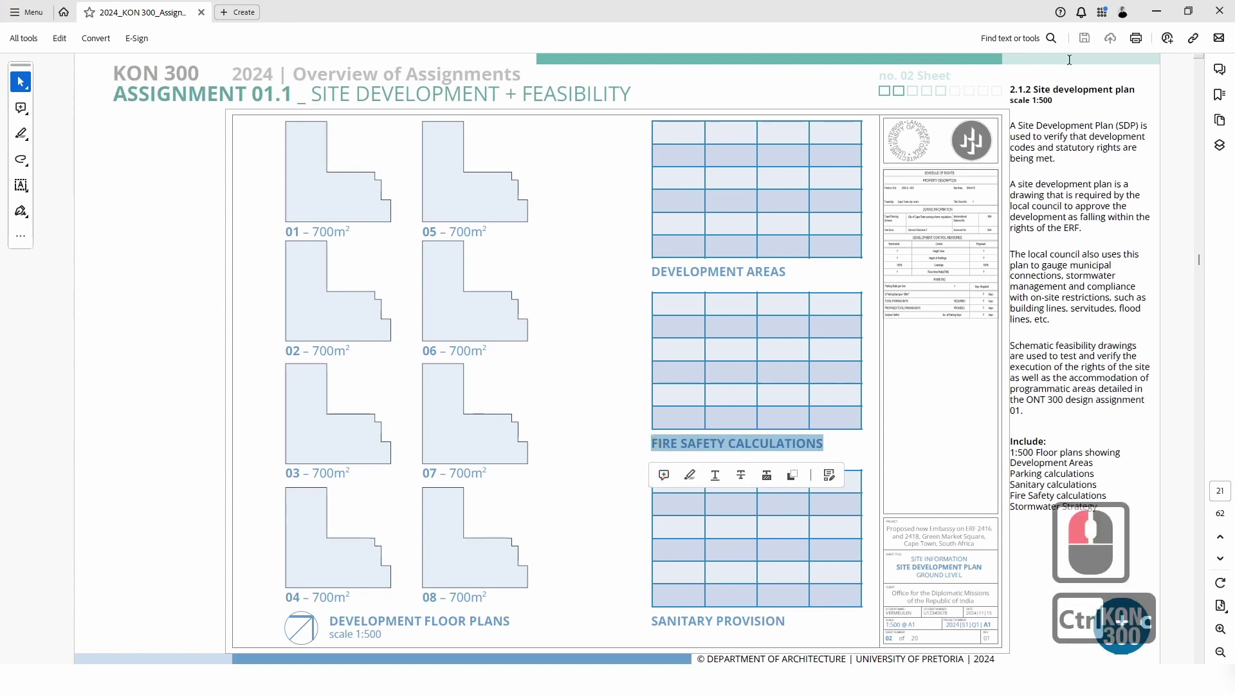
click(1155, 11)
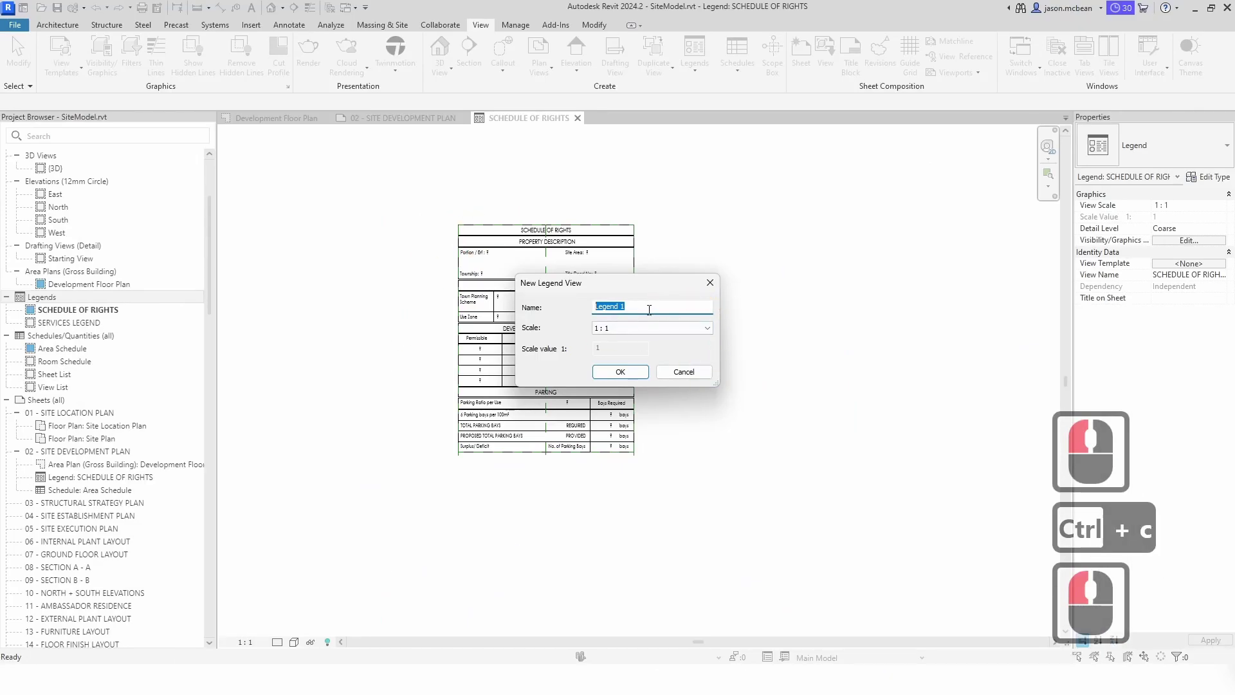
key(ctrl+v)
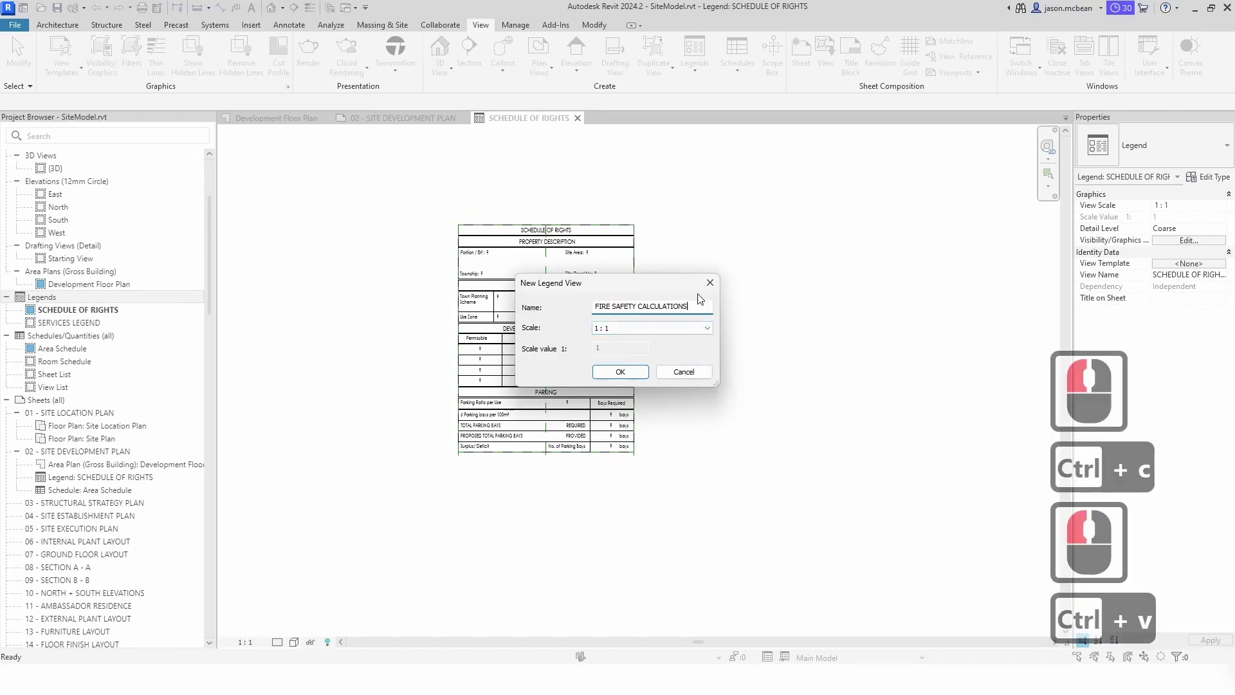
click(618, 372)
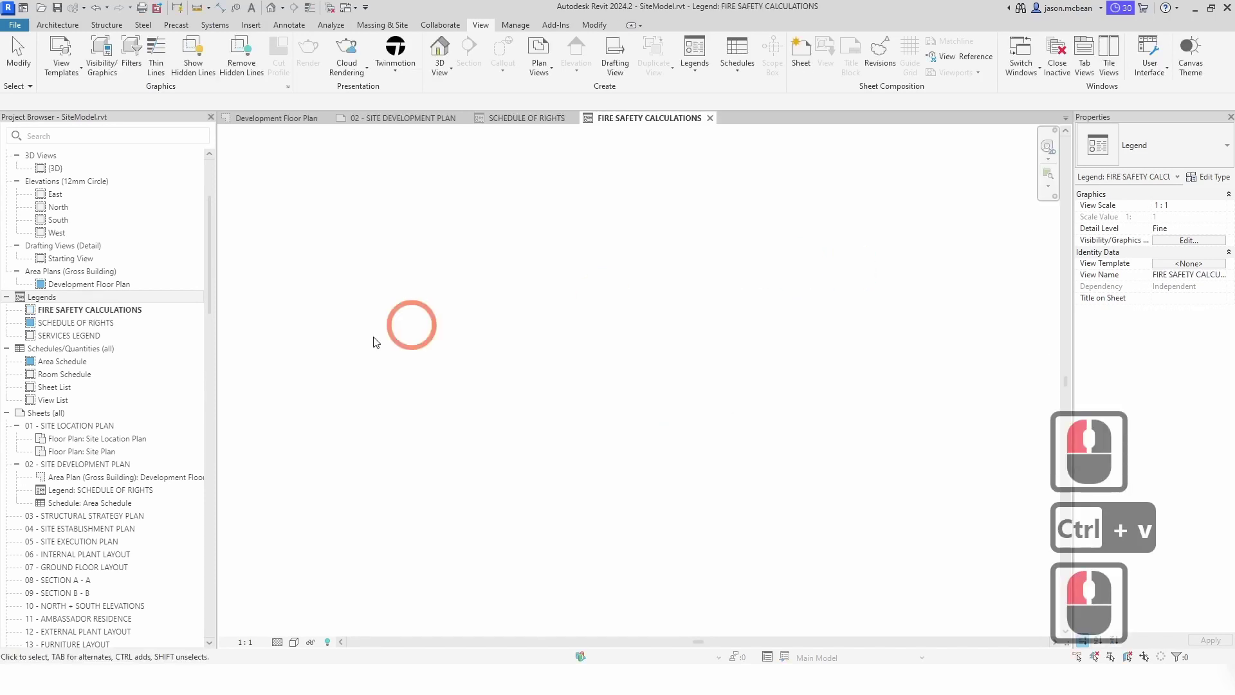
- Try to paste the clipboard content into the FIRE SAFETY CALCULATIONS legend and delete the red filled shape it brings in
click(100, 311)
click(626, 352)
key(ctrl+v)
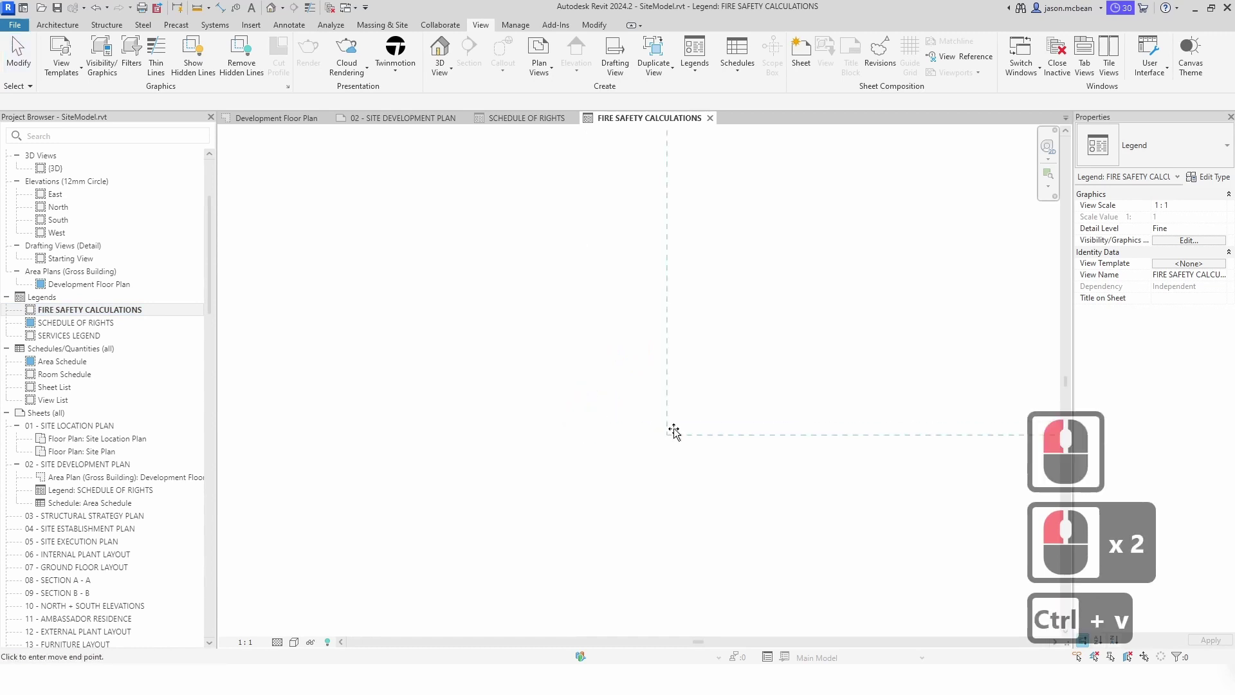
click(453, 490)
scroll(509, 508, down, 20)
key(Escape)
click(496, 384)
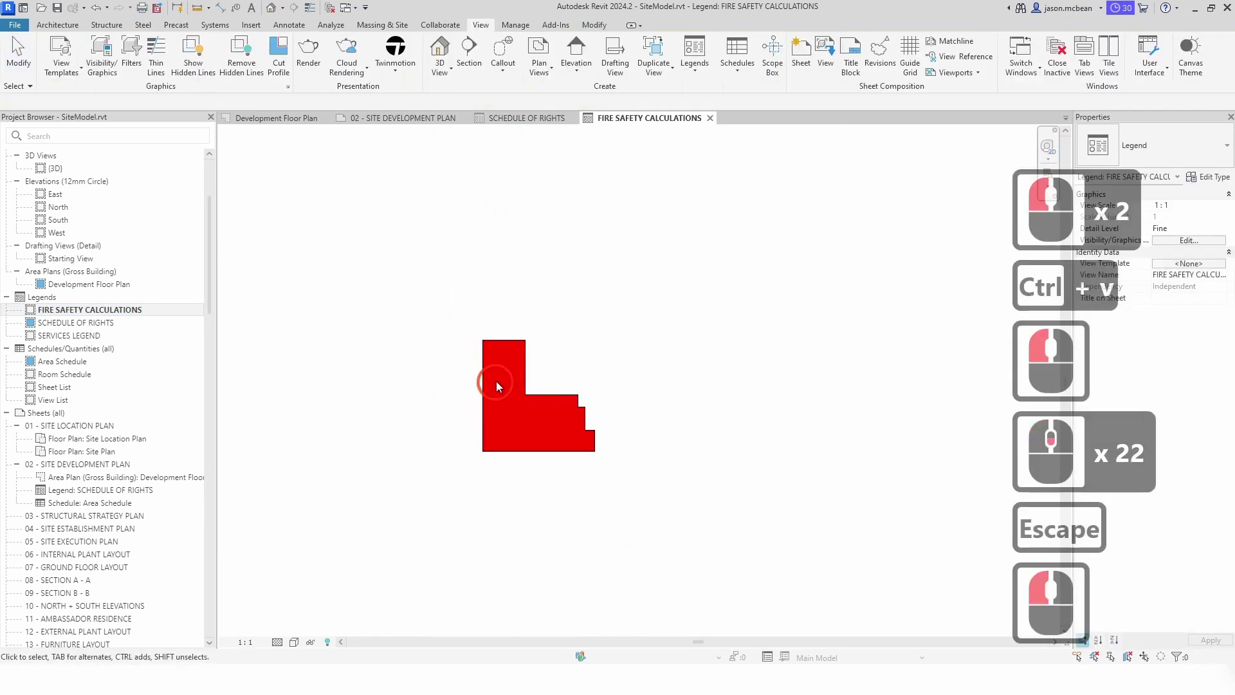
click(570, 394)
click(548, 392)
key(Delete)
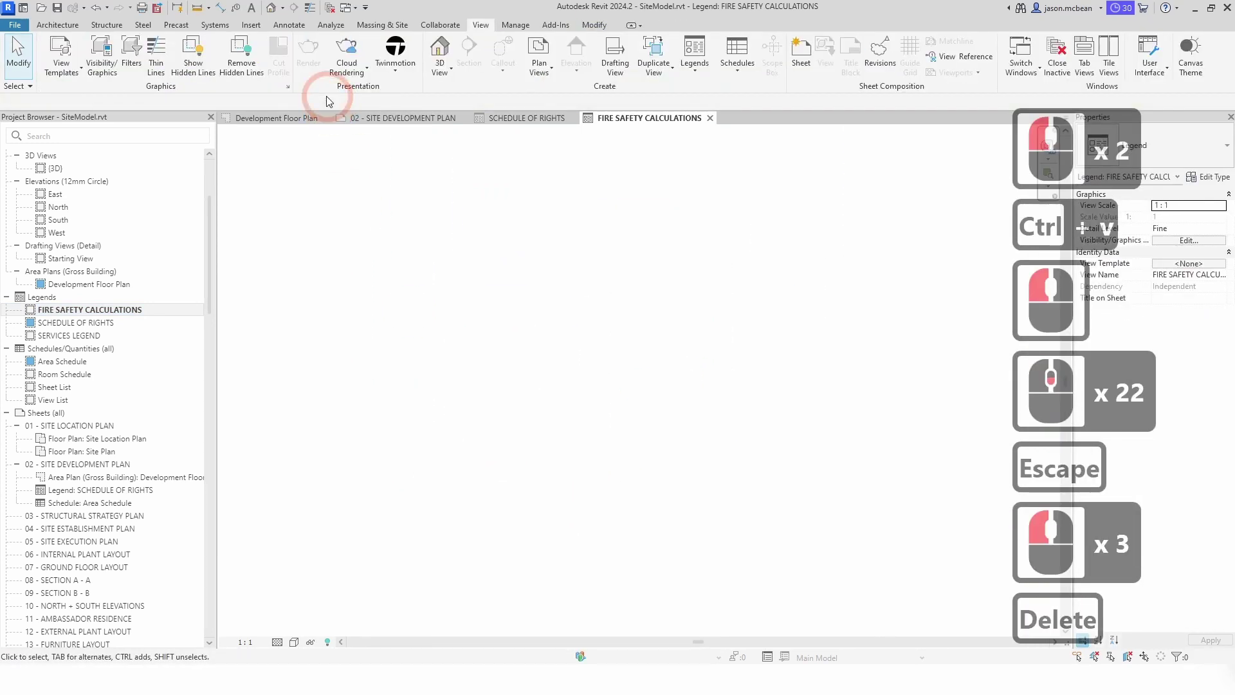
key(Escape)
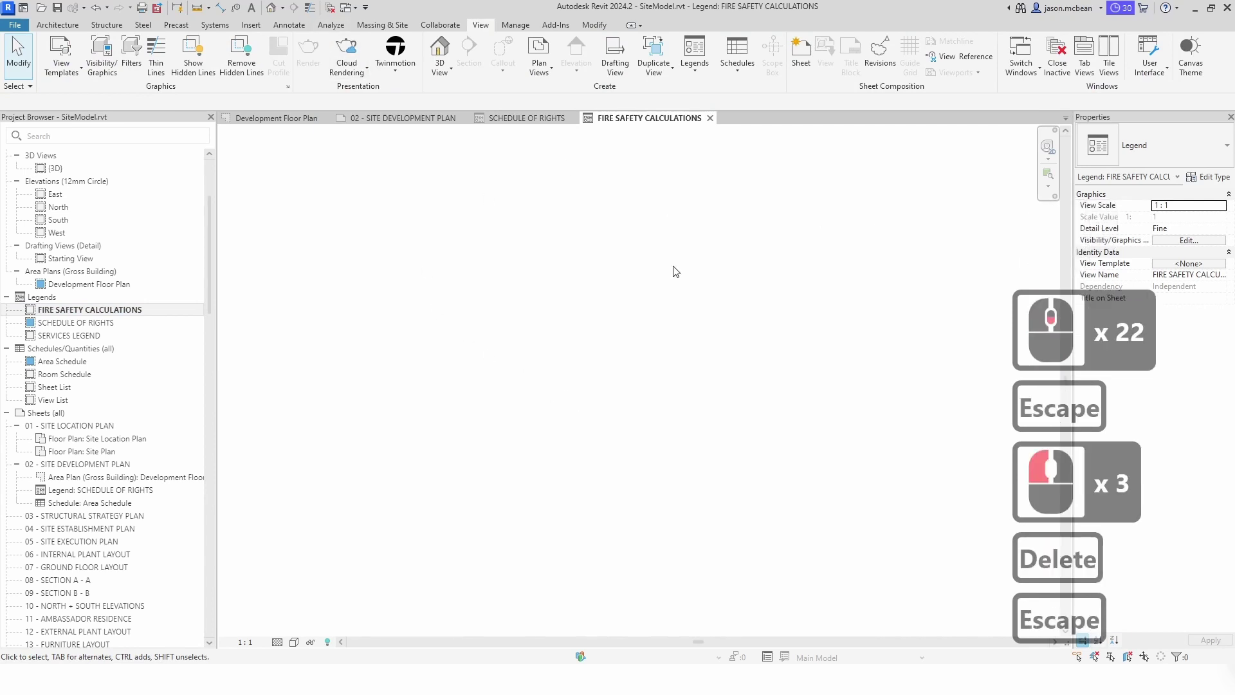
click(289, 24)
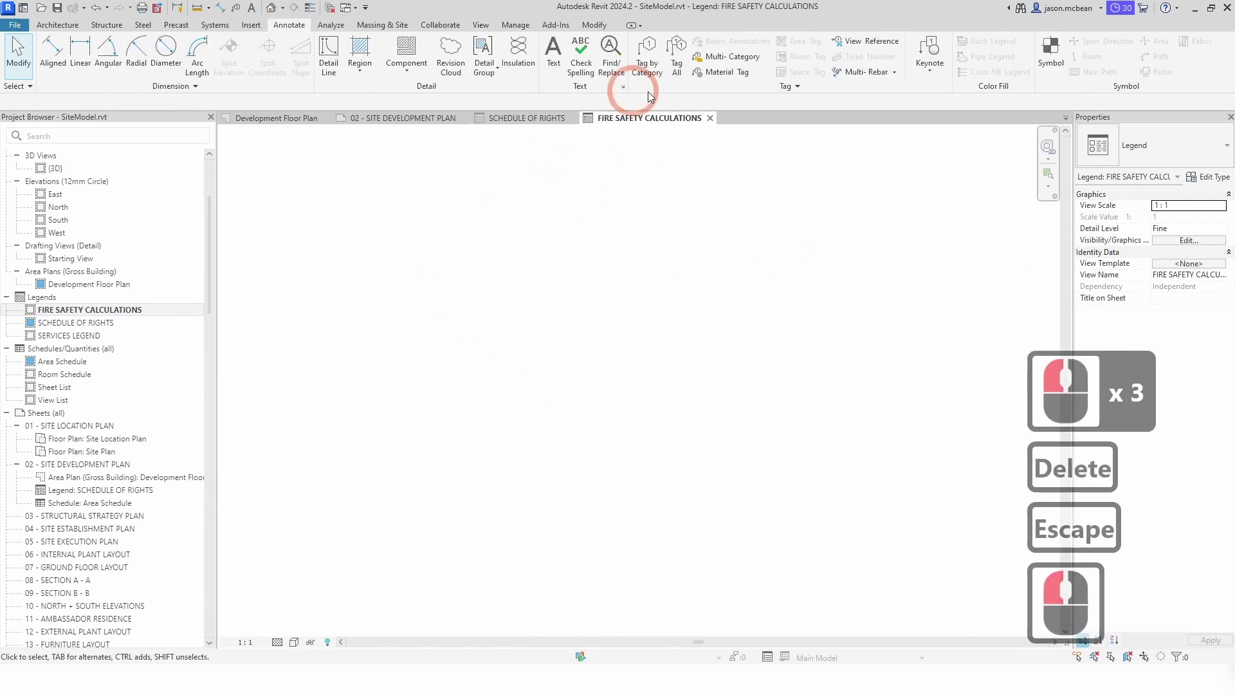
click(57, 25)
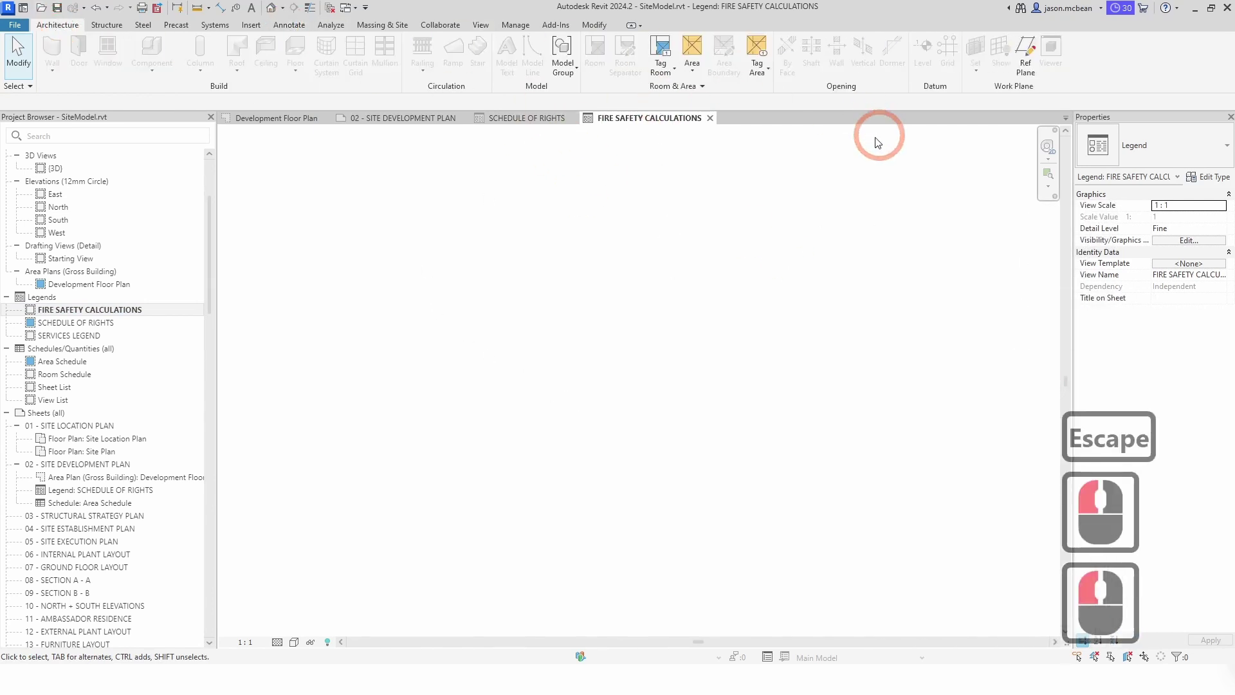
click(288, 25)
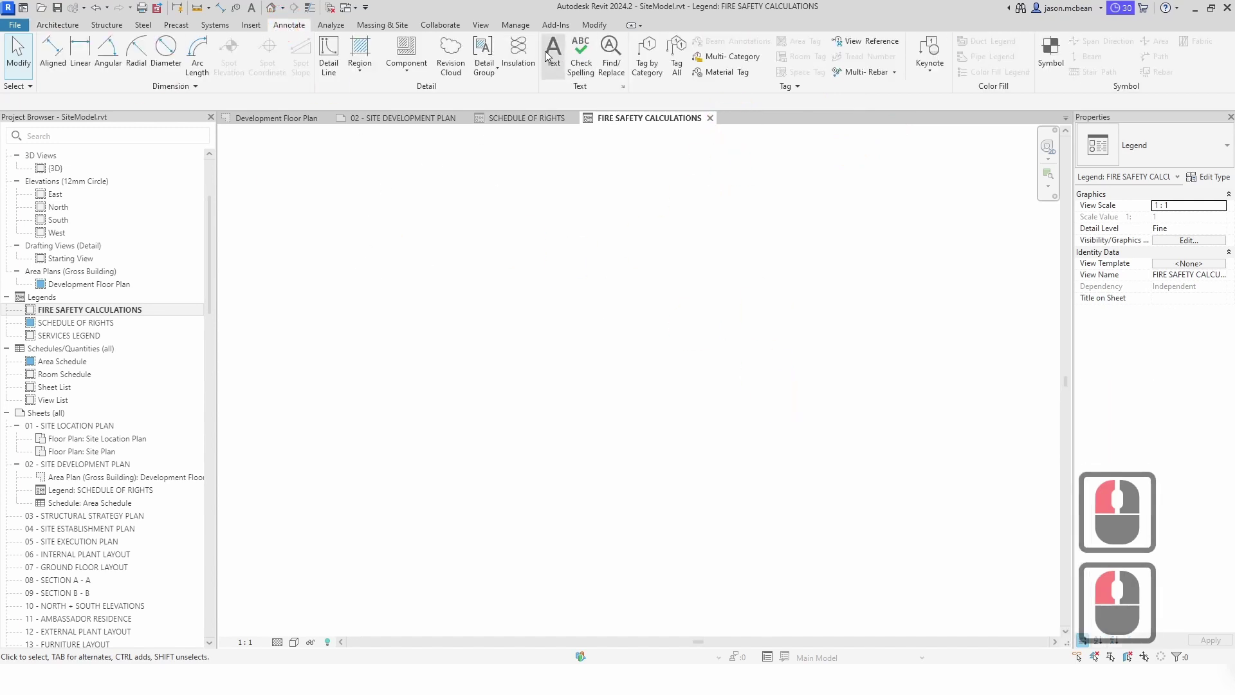
click(333, 58)
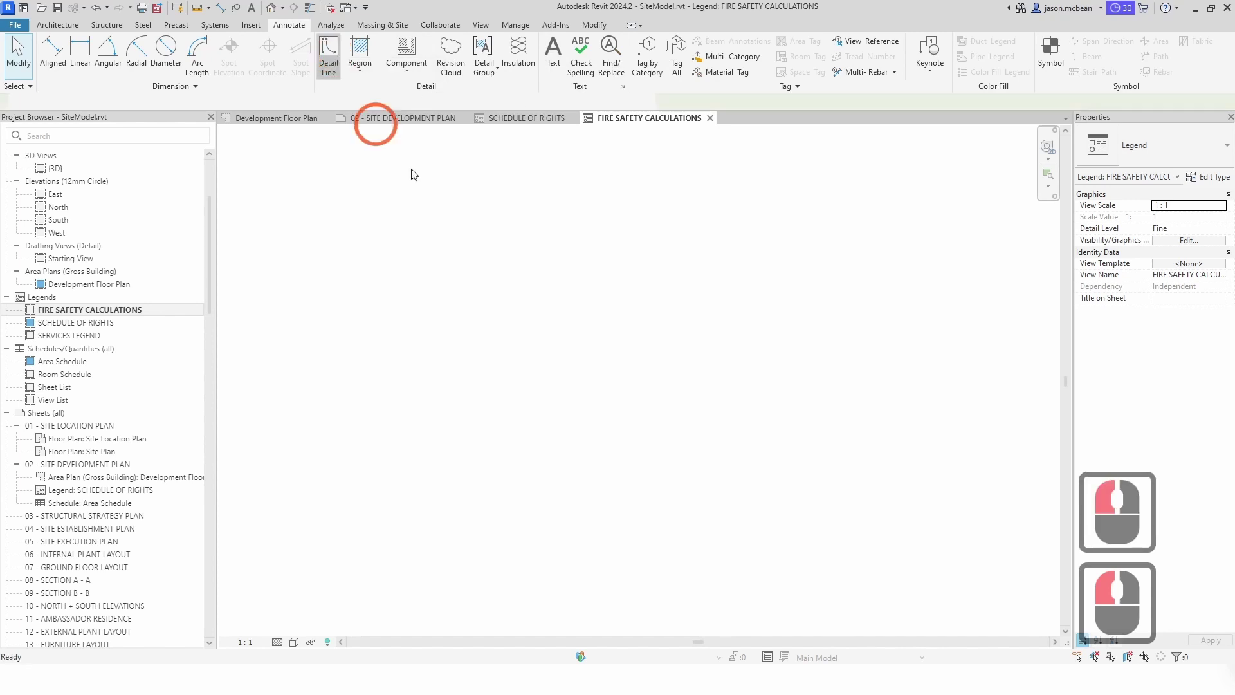
key(Escape)
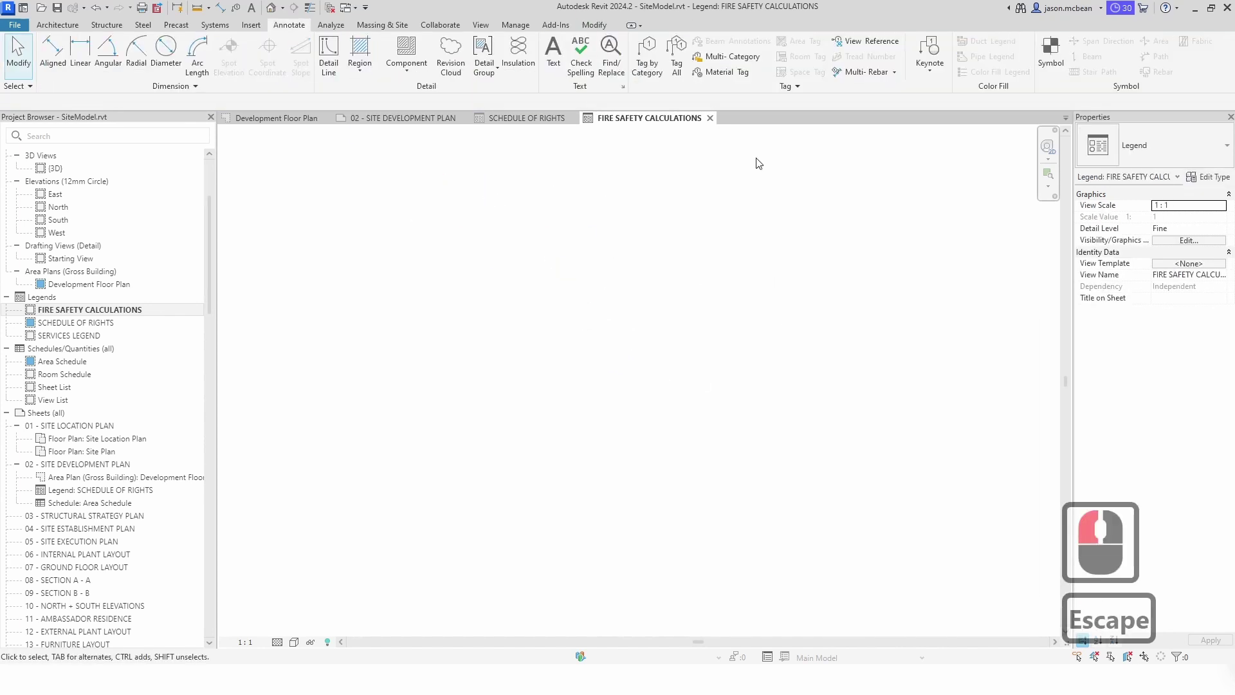
middle_click(703, 161)
middle_click(598, 200)
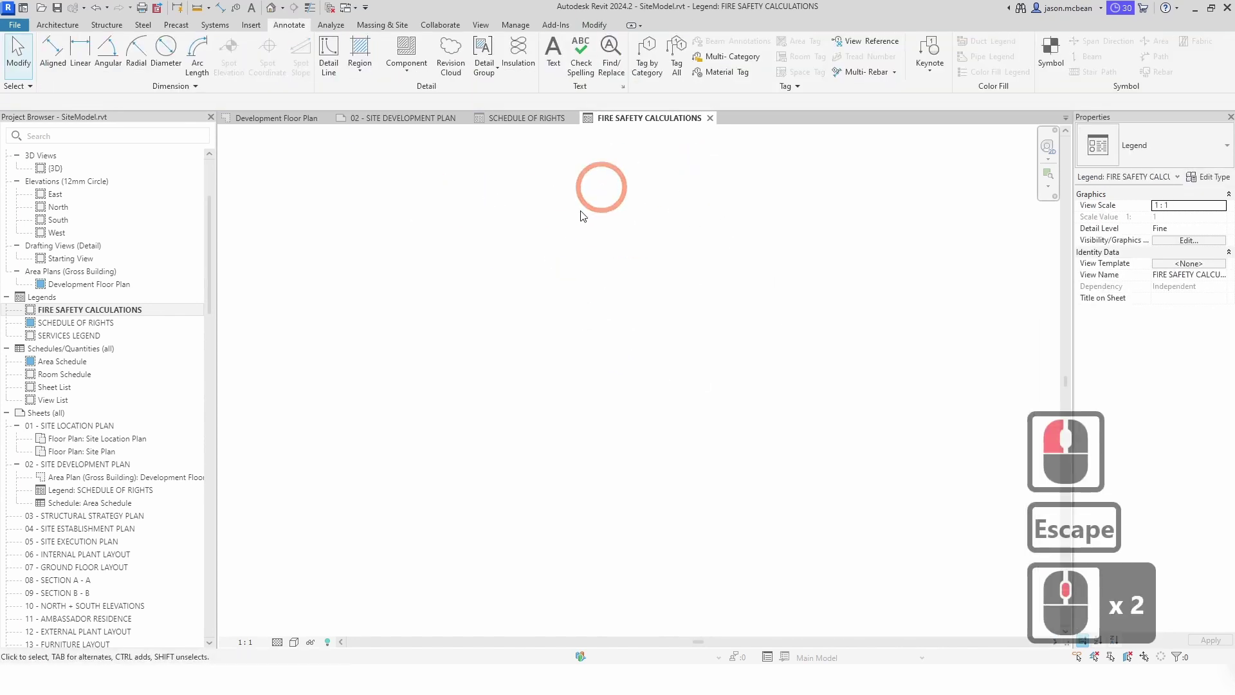
- Place a 5mm Century Gothic text note in the legend and paste FIRE SAFETY CALCULATIONS into it
click(553, 58)
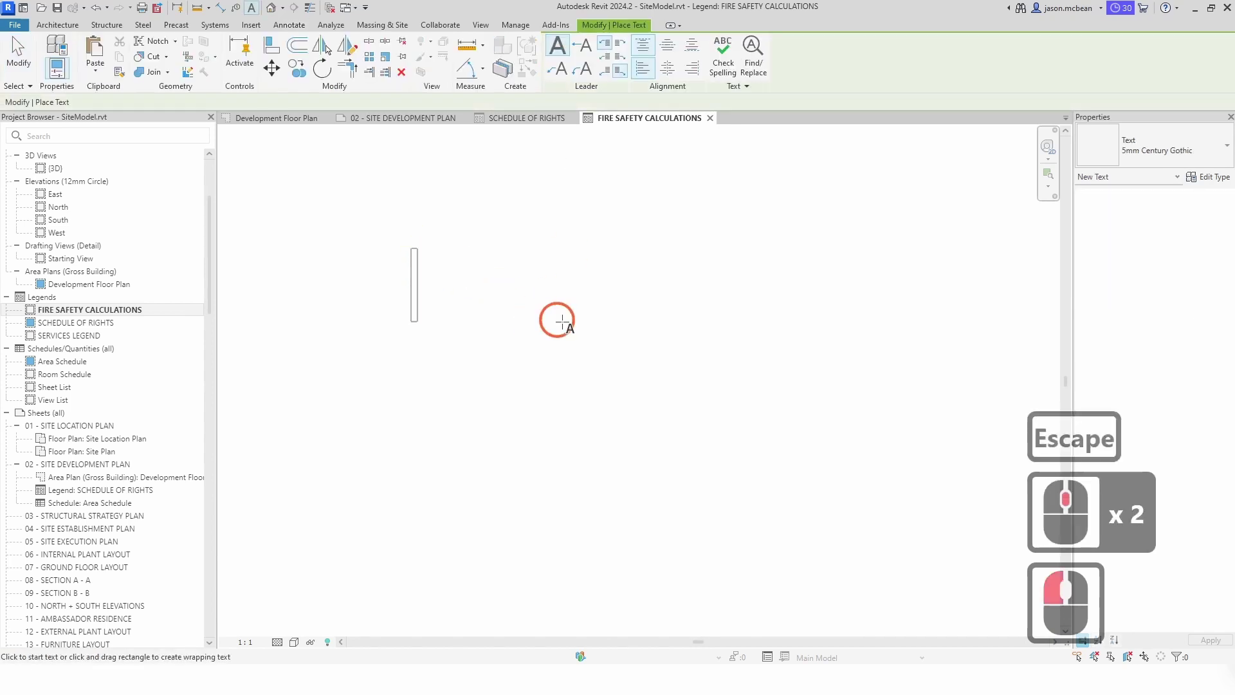
click(592, 342)
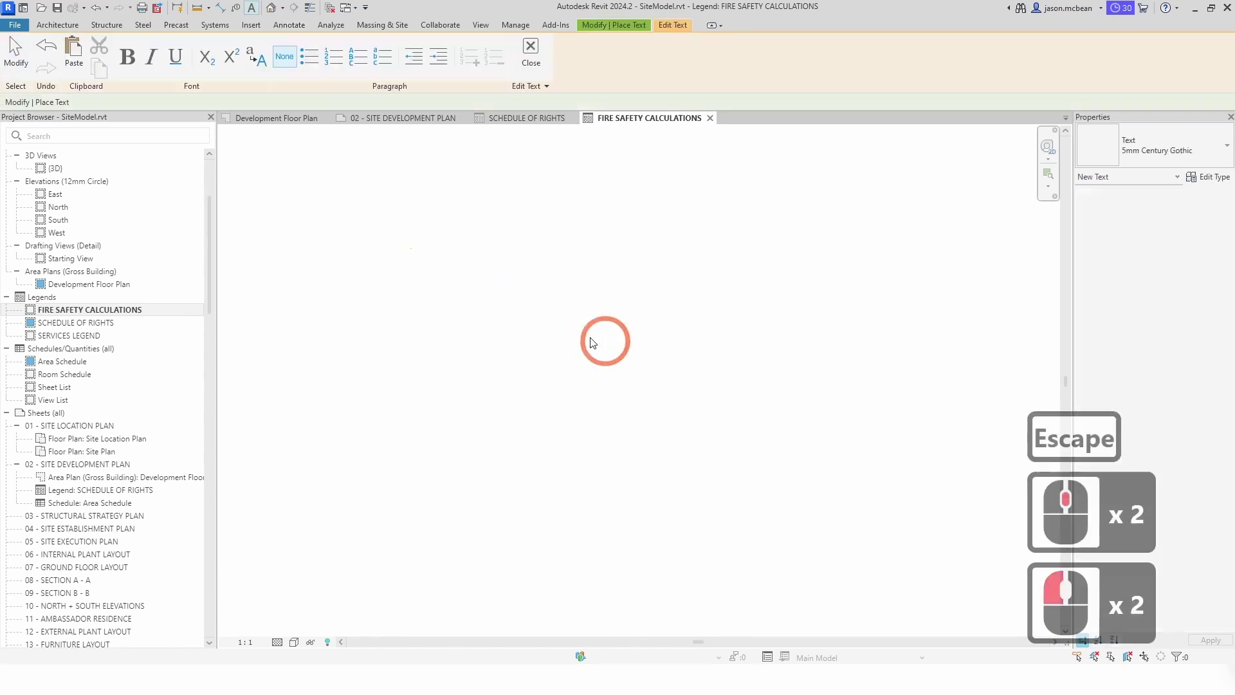
key(ctrl+v)
click(469, 300)
- Try to place further text boxes near the title note and leave the Text command with nothing selected
drag(338, 246, 741, 418)
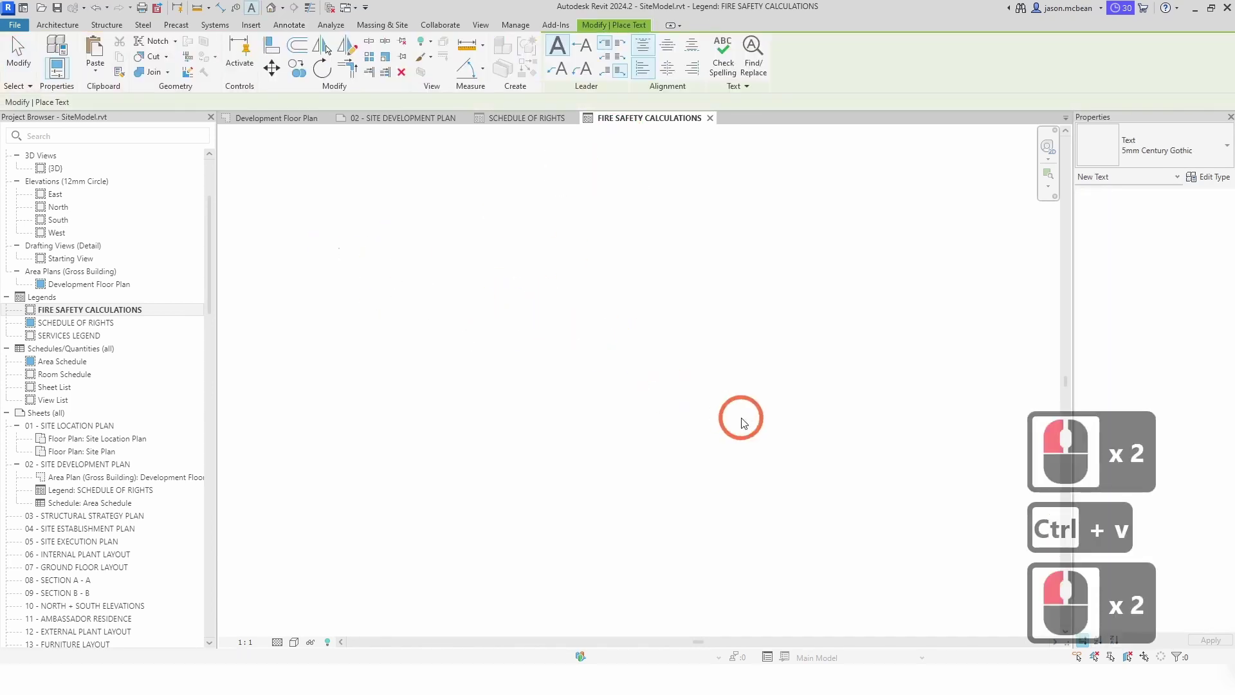
click(391, 249)
click(431, 284)
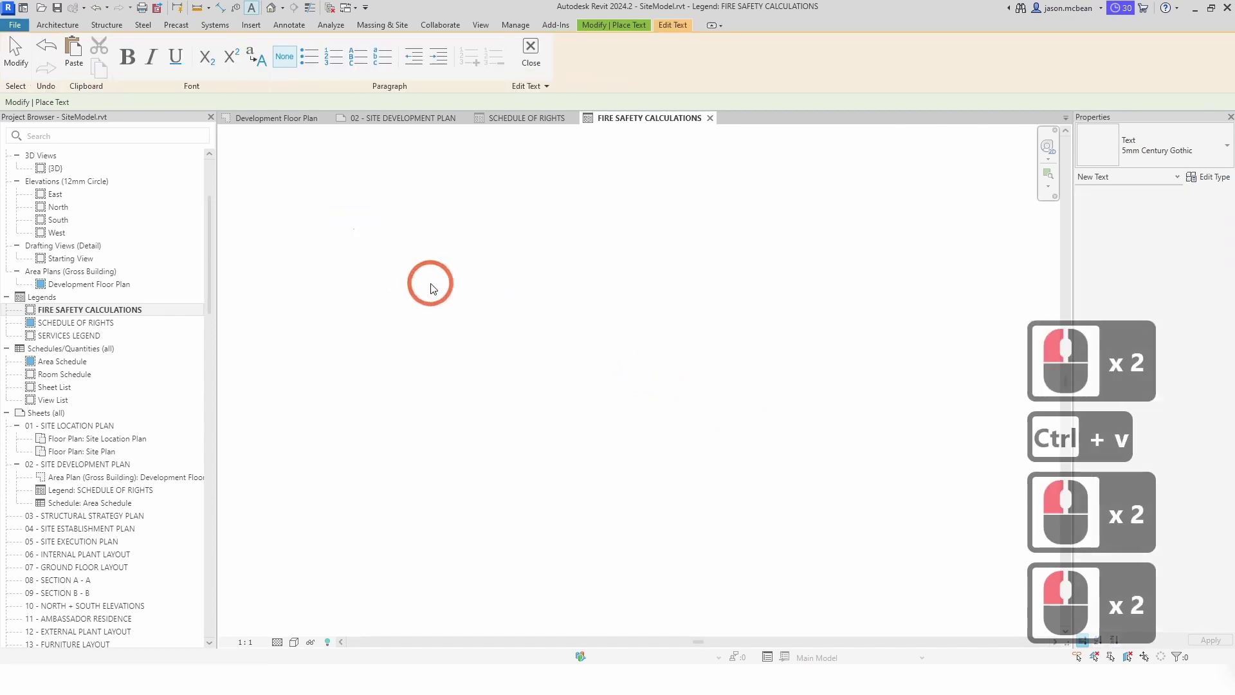
click(414, 264)
ctrl+scroll(364, 226, up, 8)
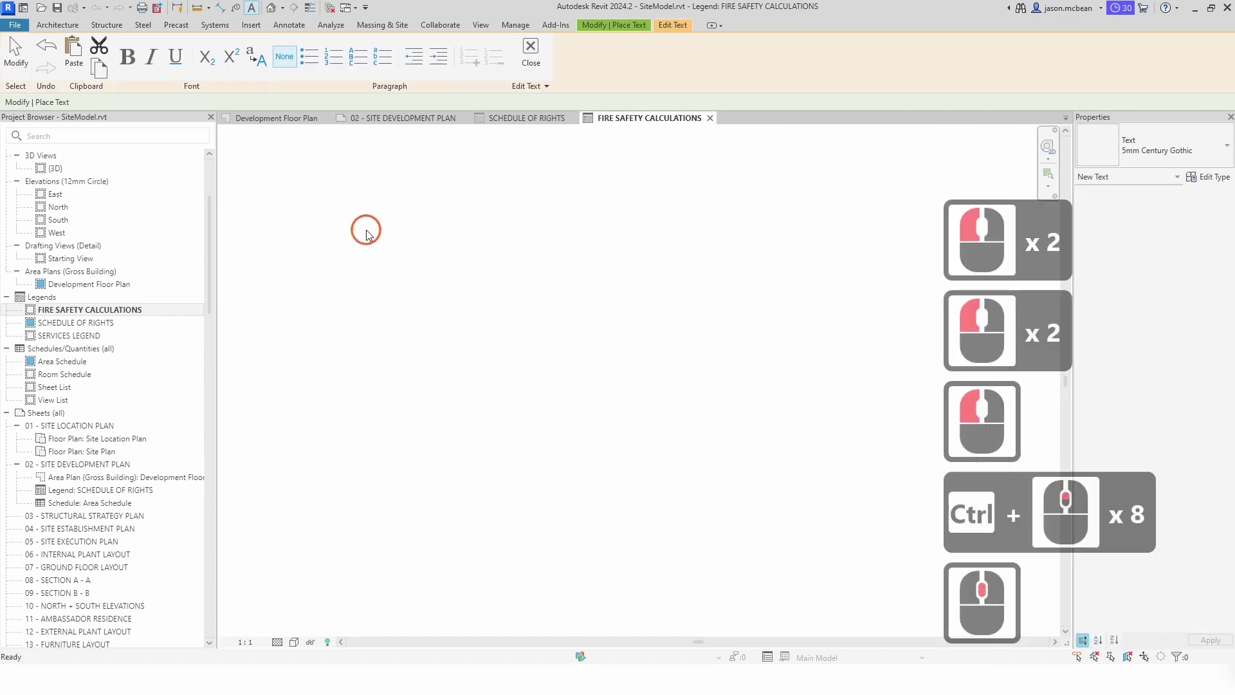
scroll(466, 530, up, 2)
ctrl+scroll(450, 427, down, 6)
scroll(449, 427, down, 5)
double_click(448, 421)
scroll(455, 421, down, 6)
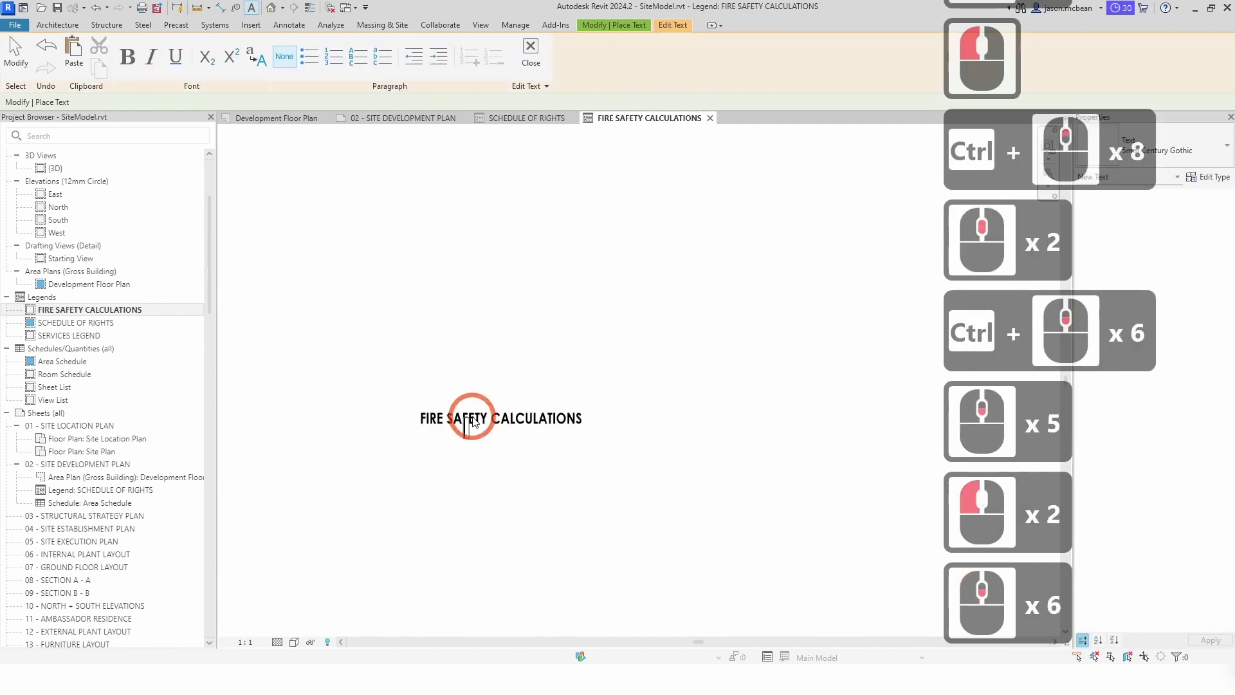
key(Escape)
key(Escape)
key(Escape)
click(573, 457)
key(Escape)
key(Escape)
scroll(510, 464, down, 7)
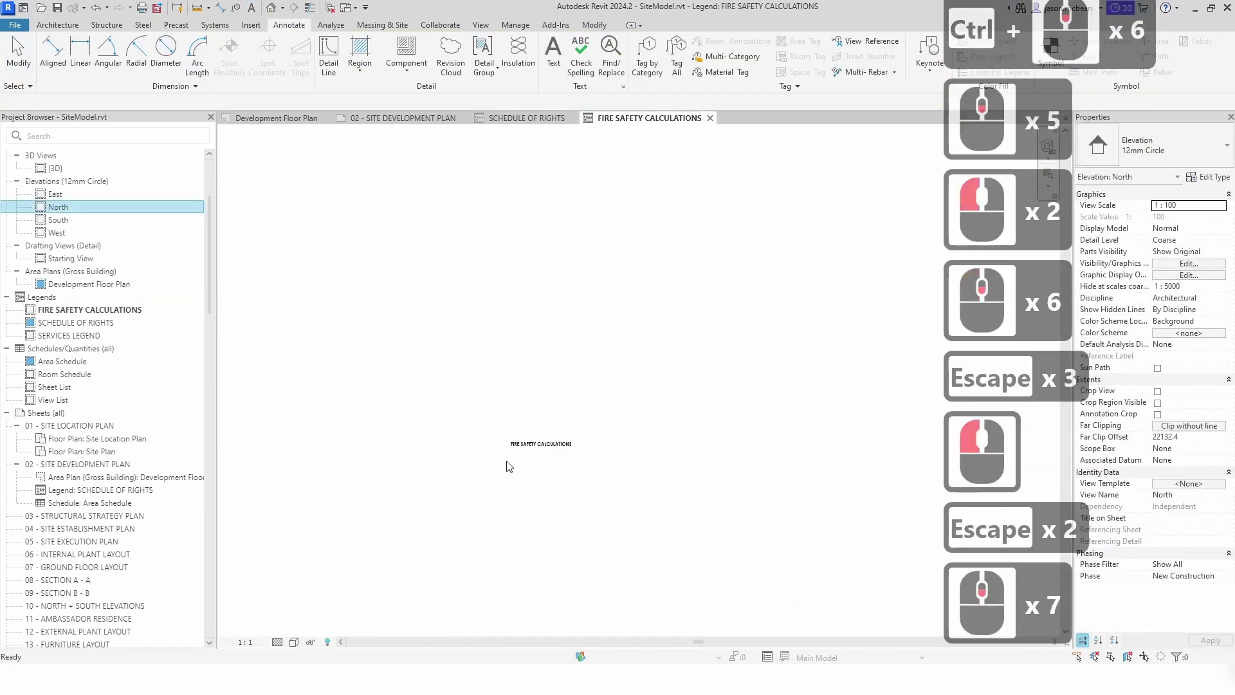
click(640, 460)
key(Escape)
- Edit the title note and apply All Caps to its whole text, FIRE SAFETY CALCULATIONS
key(ctrl+a)
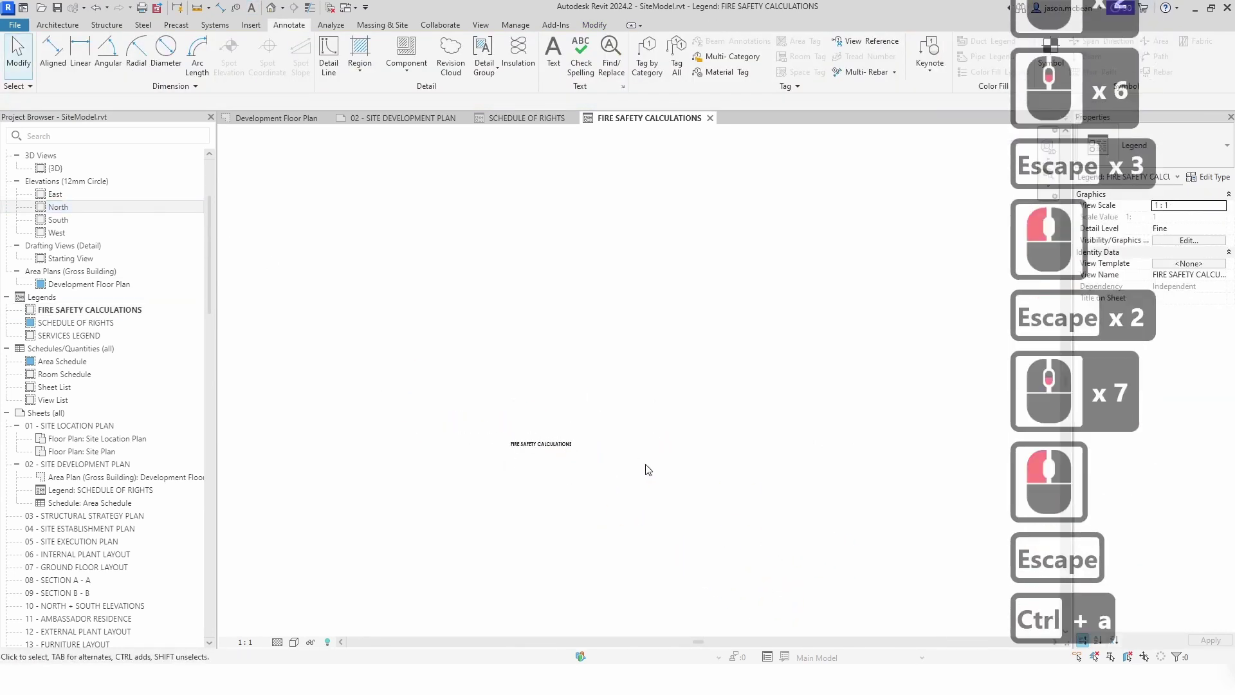
scroll(647, 466, down, 1)
click(560, 449)
key(ctrl+a)
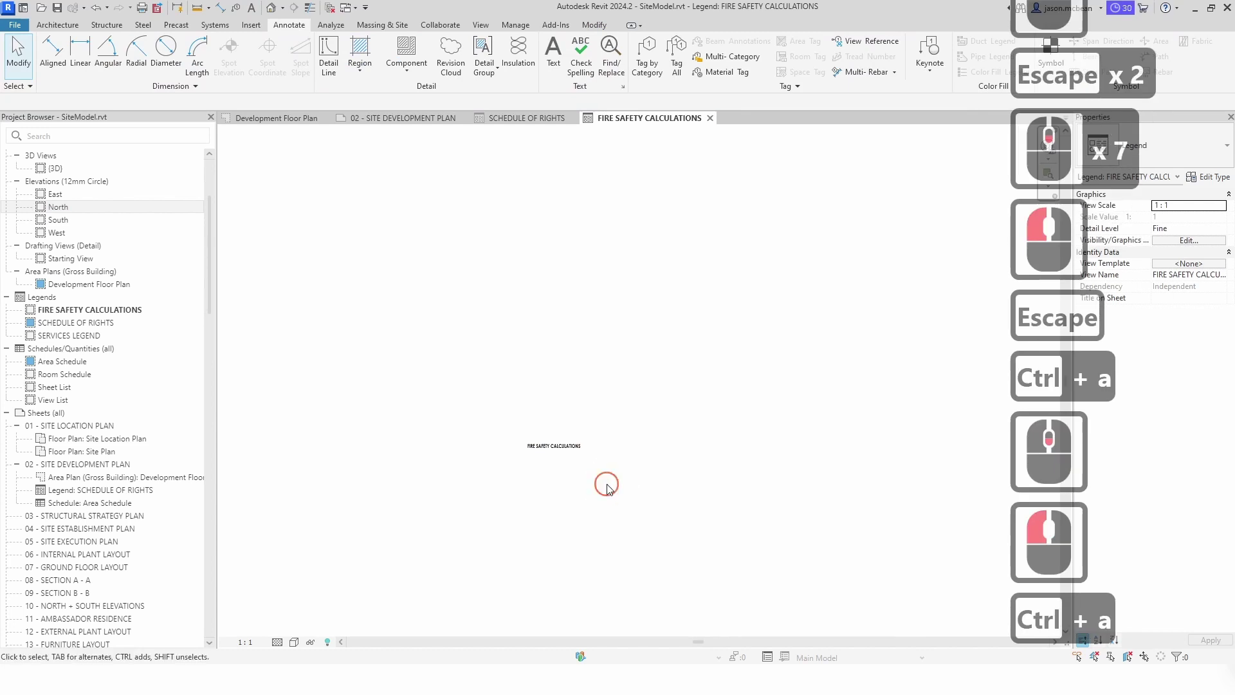
double_click(565, 449)
scroll(565, 448, up, 13)
double_click(563, 445)
triple_click(563, 445)
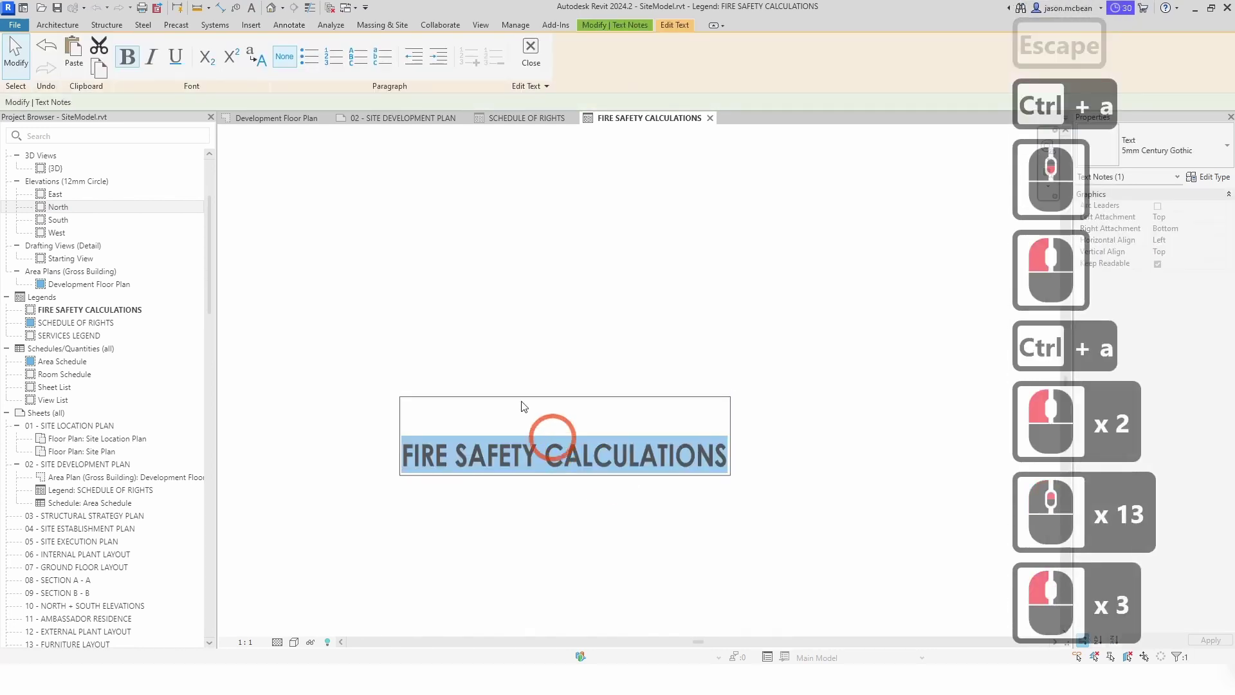
click(257, 61)
click(511, 497)
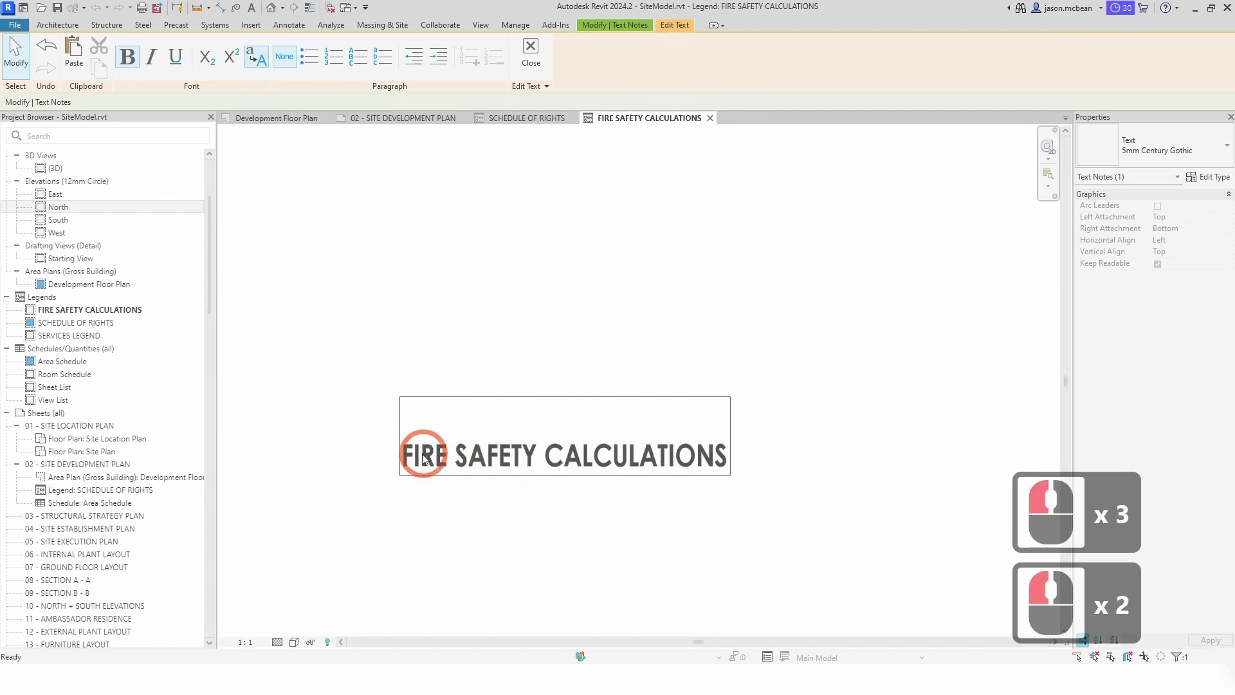
- Toggle All Caps for part of the word FIRE in the title note and finish editing the text
click(319, 230)
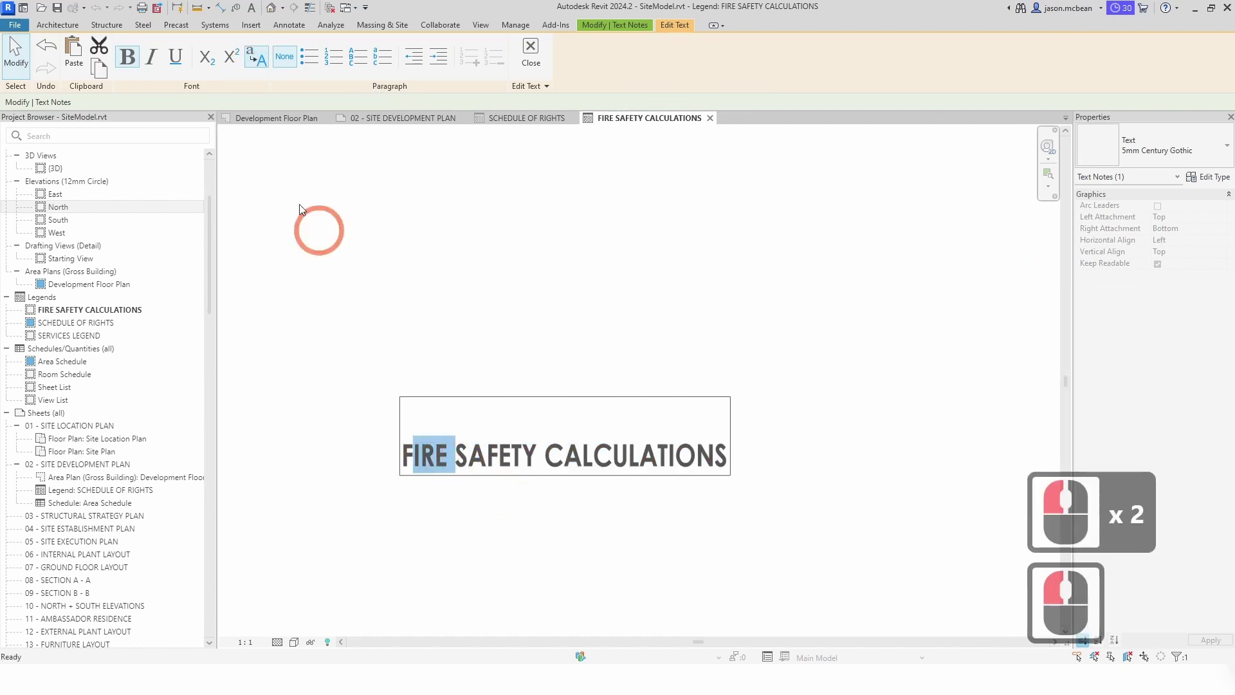
click(253, 61)
click(499, 457)
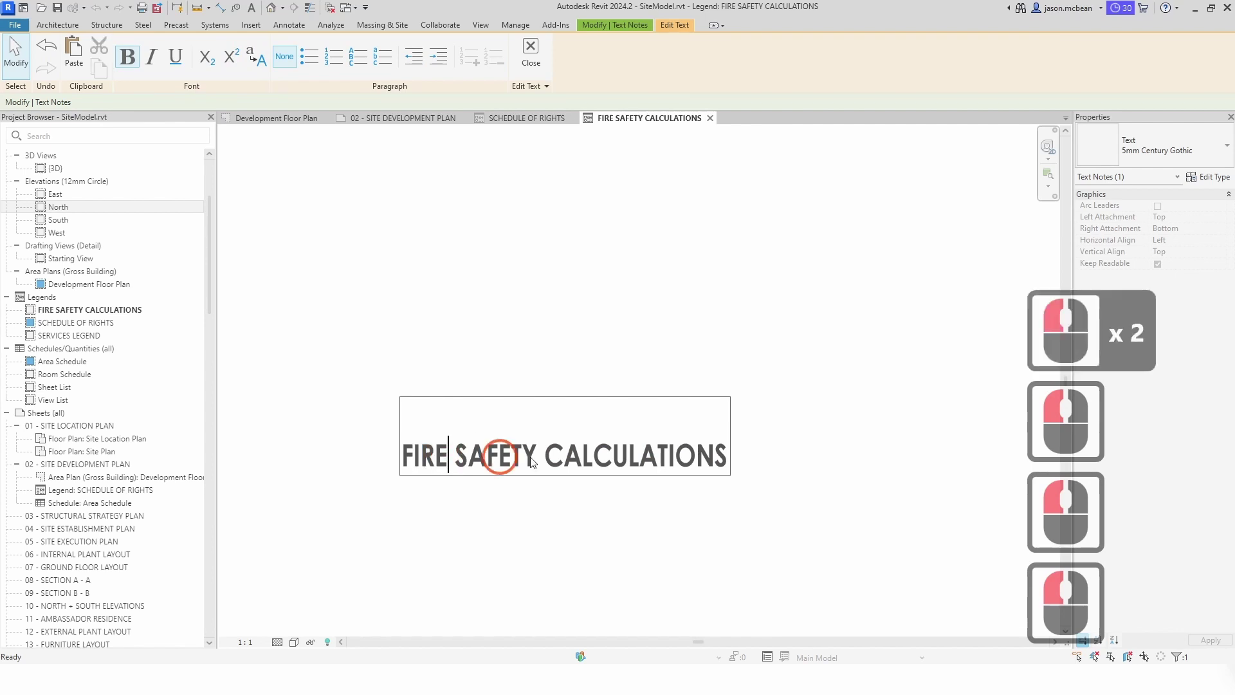
double_click(689, 456)
click(689, 455)
click(643, 538)
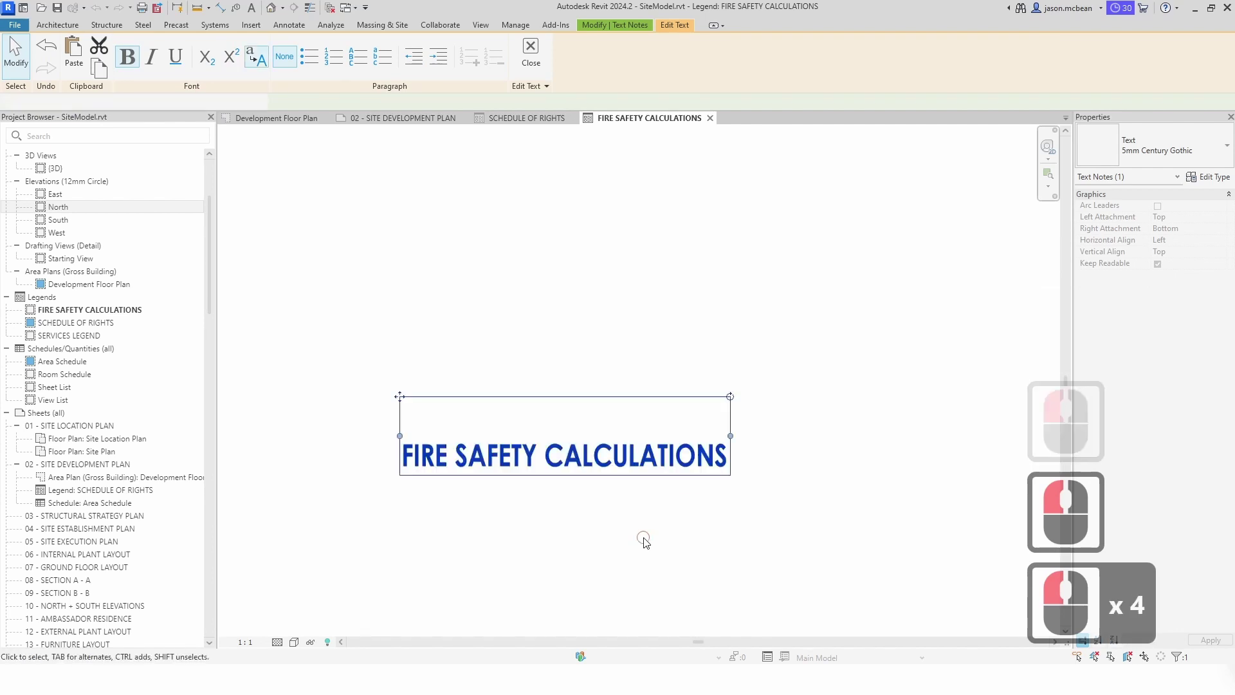
- Delete the blank line above the text FIRE SAFETY CALCULATIONS in the title note and finish editing it
click(869, 452)
click(551, 474)
click(582, 454)
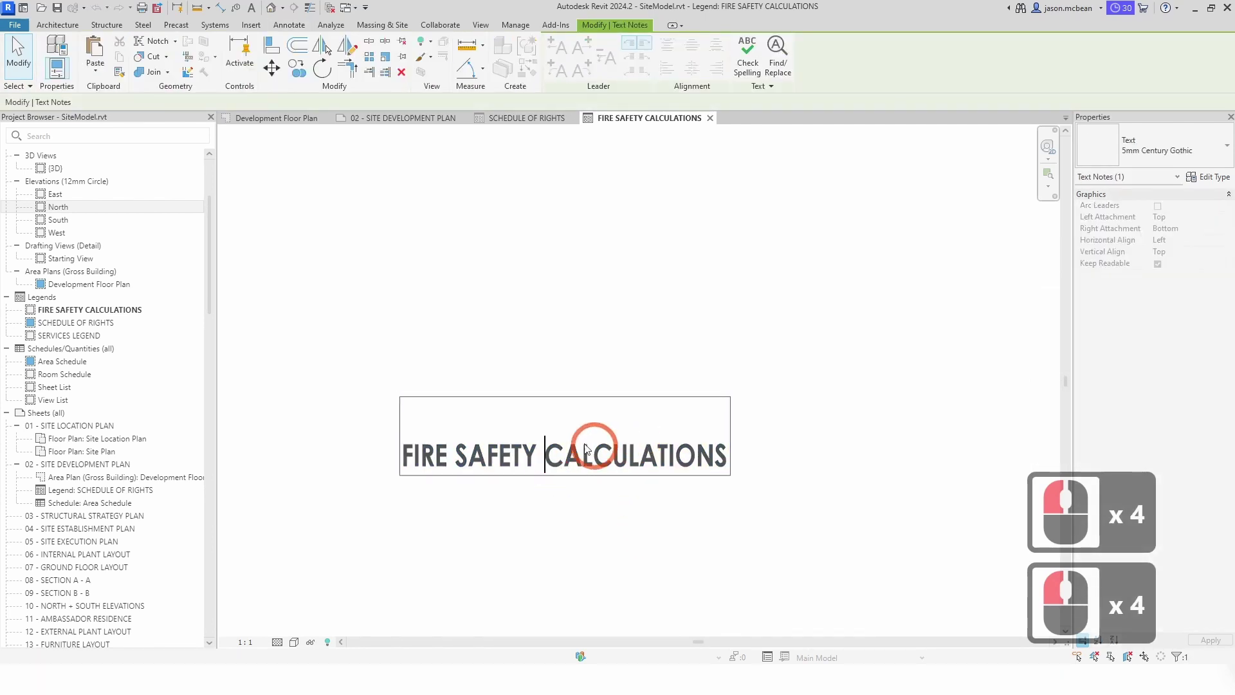
click(490, 425)
key(Delete)
click(557, 499)
scroll(558, 499, down, 6)
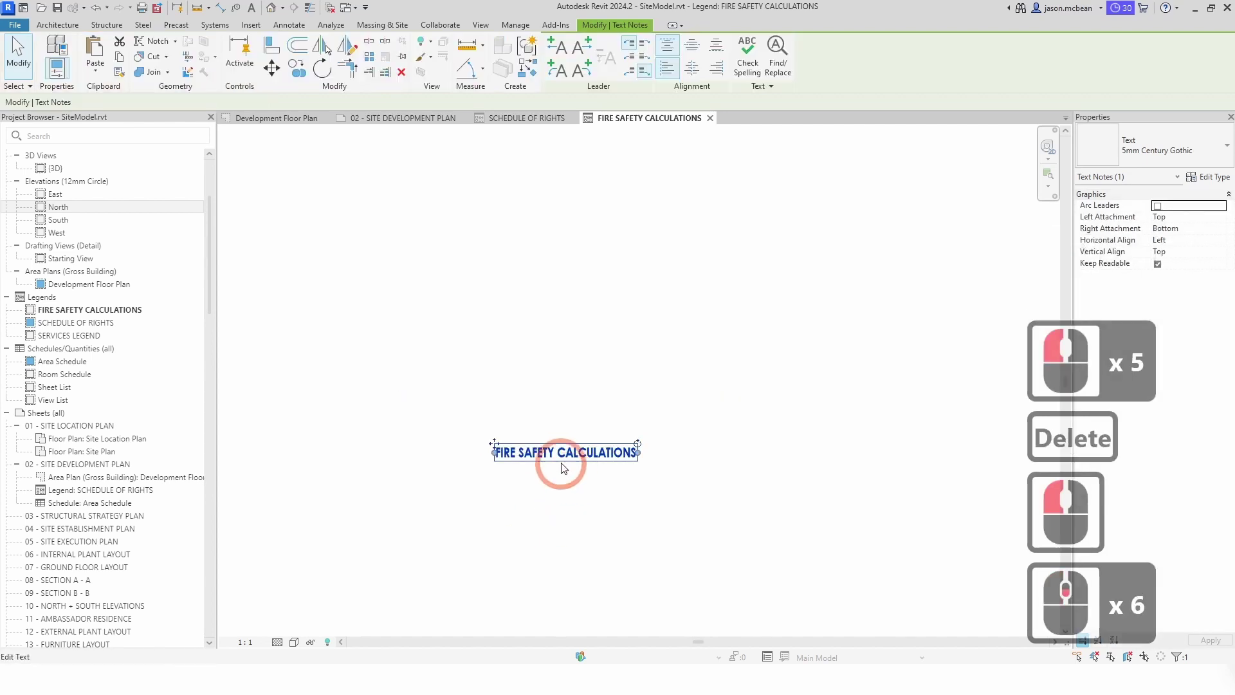
click(553, 451)
click(611, 524)
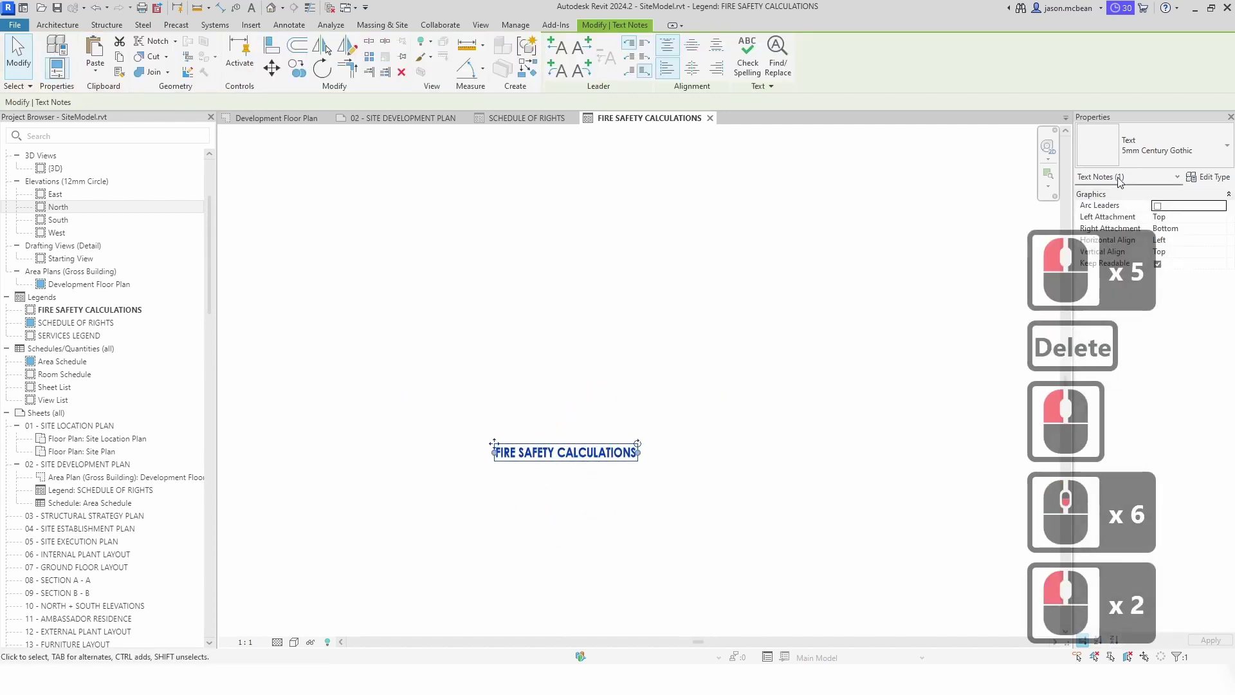
- Change the title note's text type to 3.5mm Century Gothic and deselect the note
click(1155, 137)
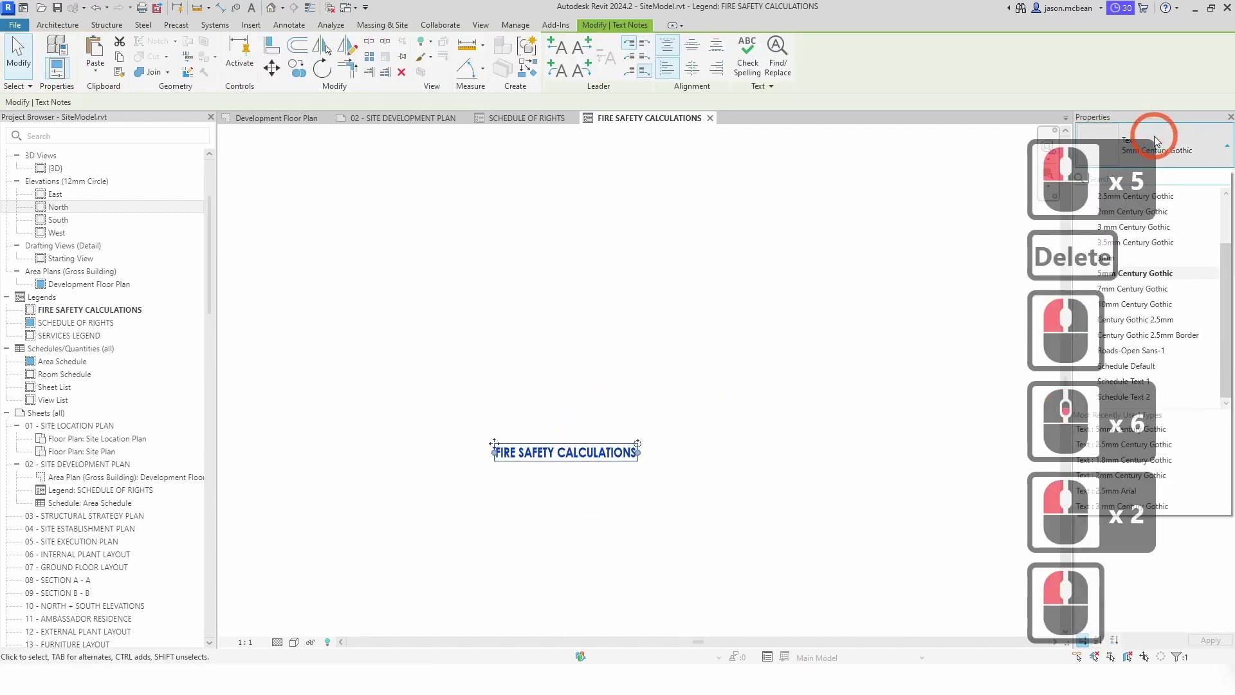
click(1160, 243)
click(595, 317)
scroll(562, 526, up, 3)
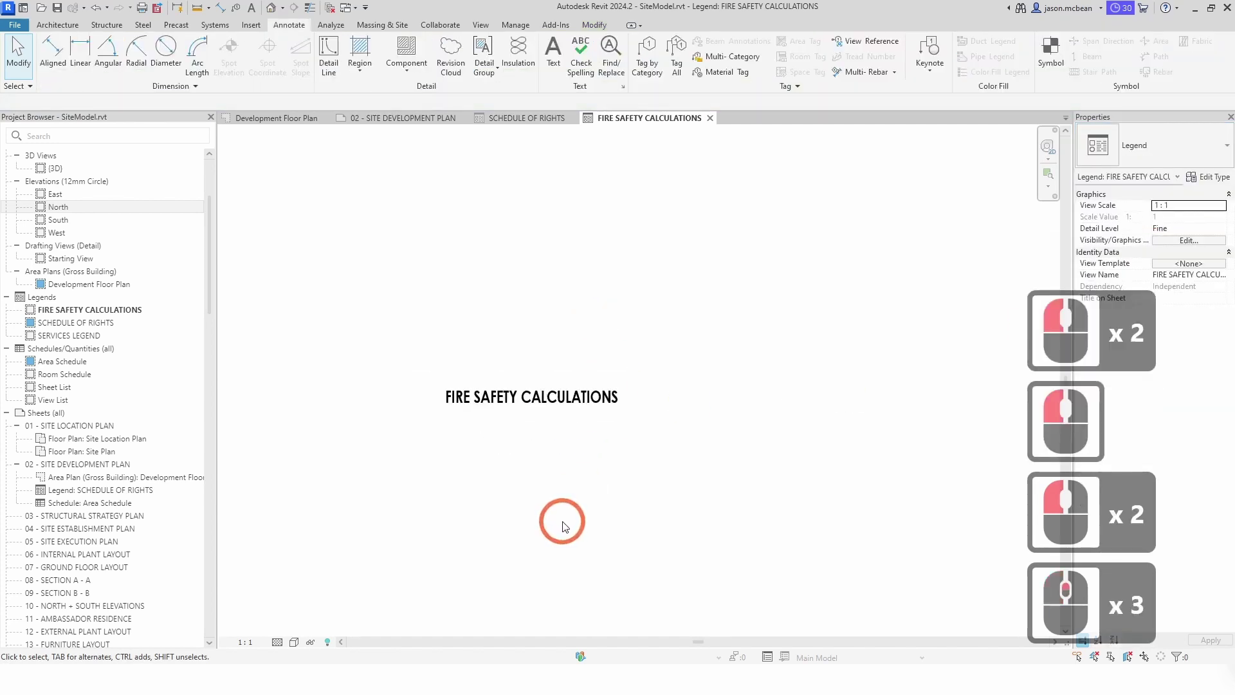
scroll(569, 548, up, 3)
middle_drag(574, 537, 579, 521)
click(544, 438)
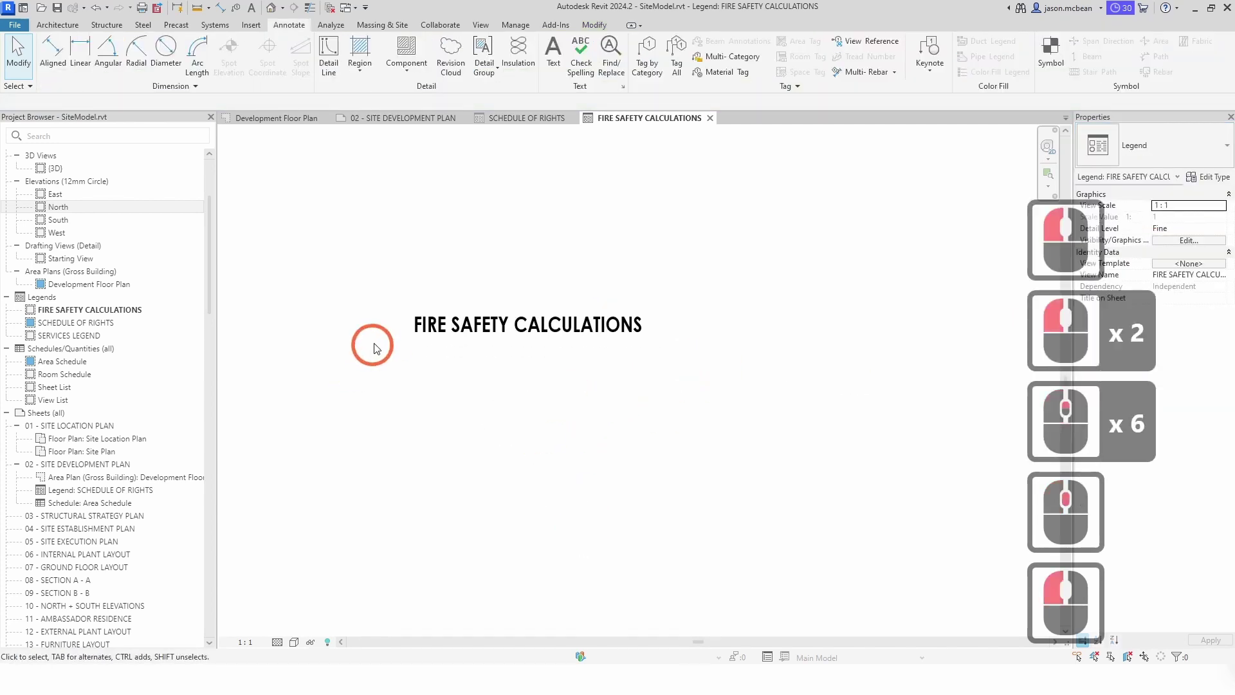
- Start the Detail Line command and set its line style to 2
click(331, 52)
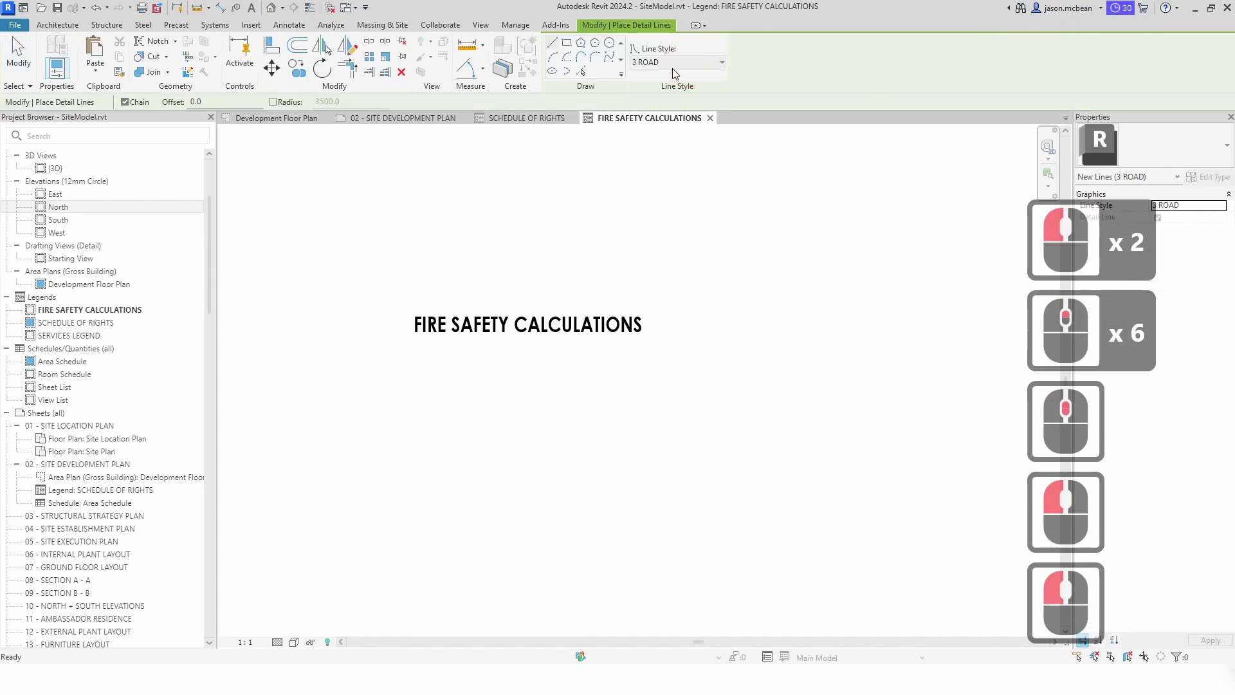
click(675, 61)
scroll(677, 221, down, 4)
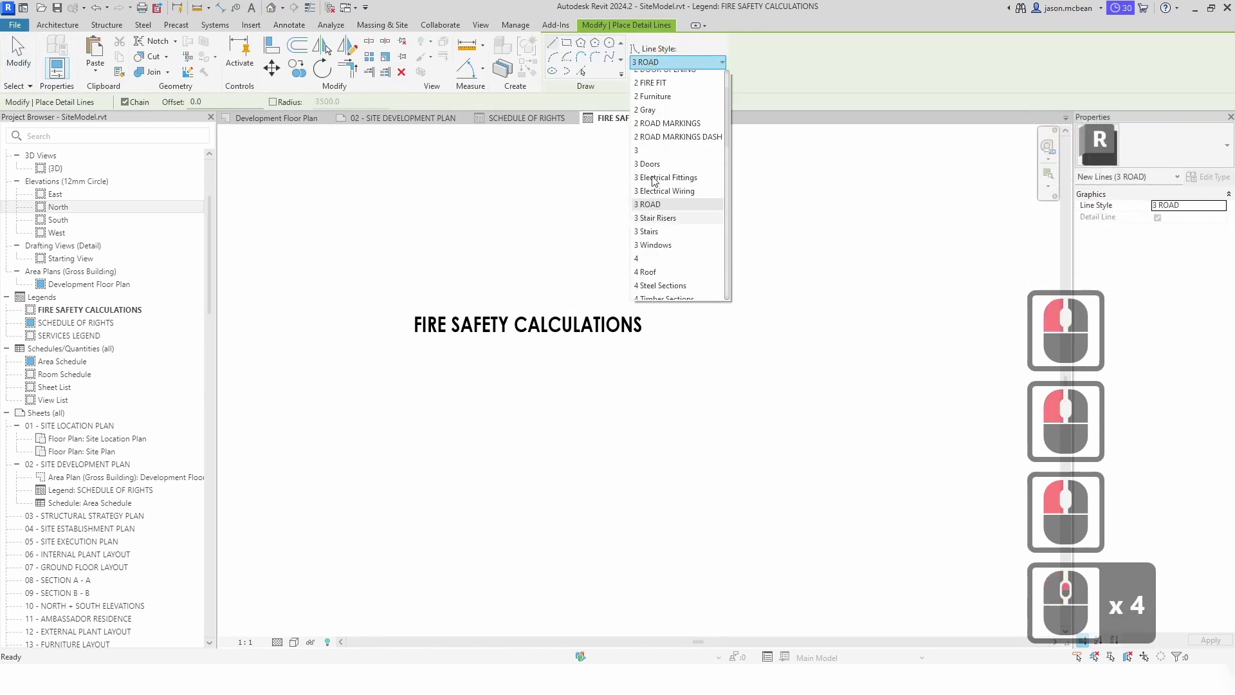
scroll(680, 56, up, 3)
click(651, 107)
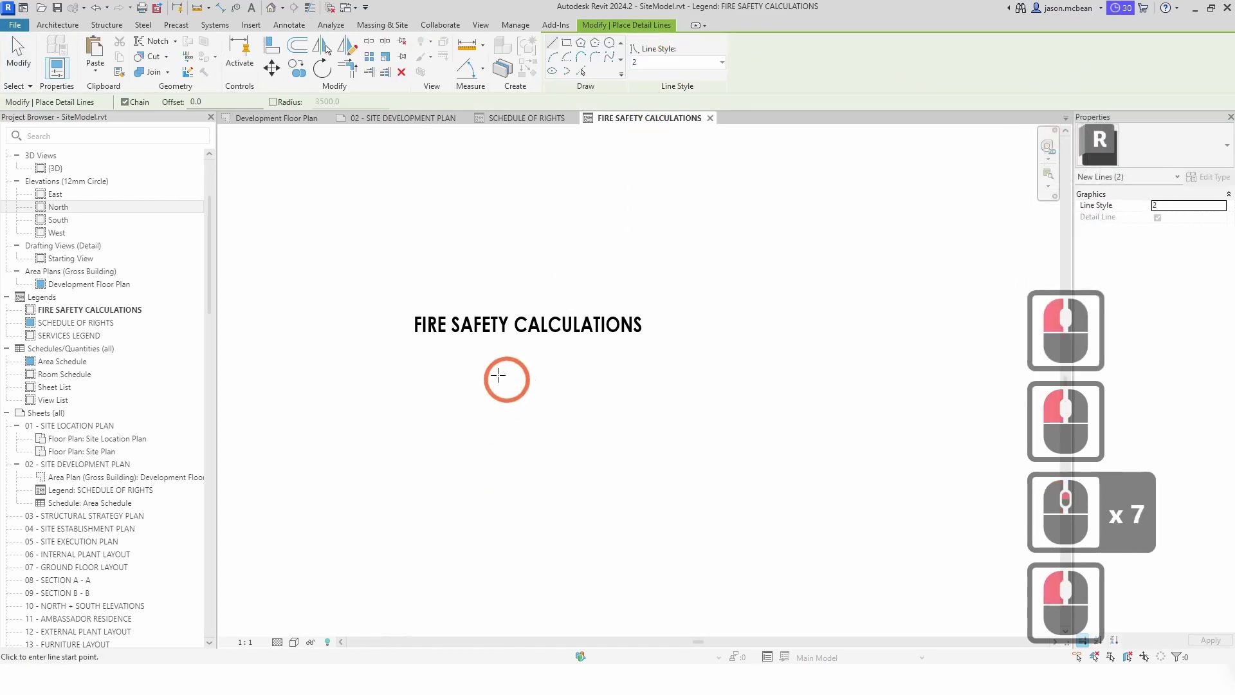
- Try to draw a detail line beneath the title, undo it and leave the command
click(410, 371)
click(246, 372)
click(764, 386)
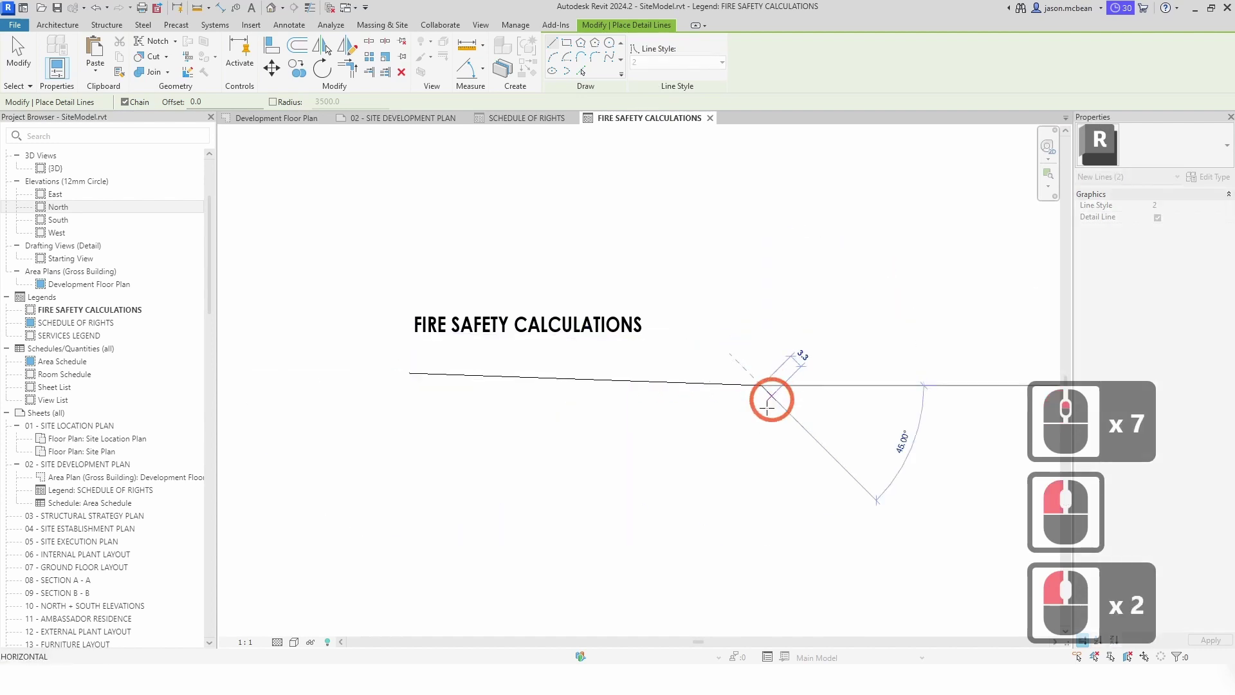
key(ctrl+z)
key(Escape)
key(Escape)
click(565, 378)
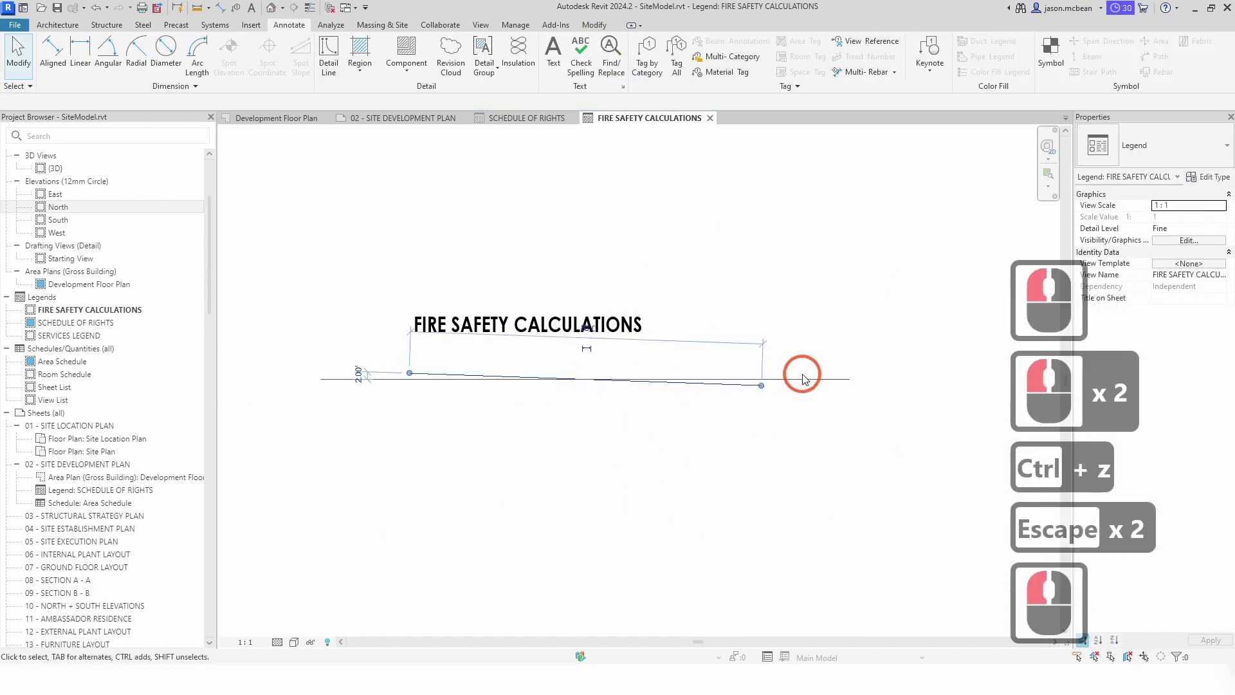
key(ctrl+z)
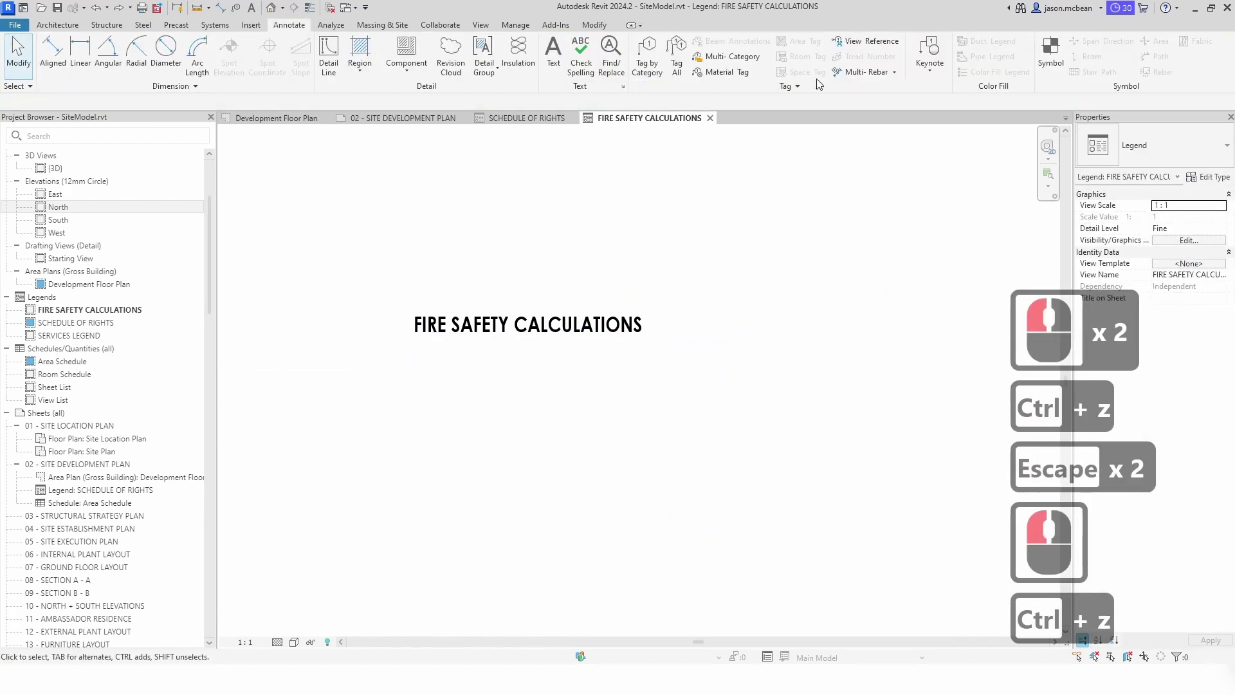
key(d)
key(l)
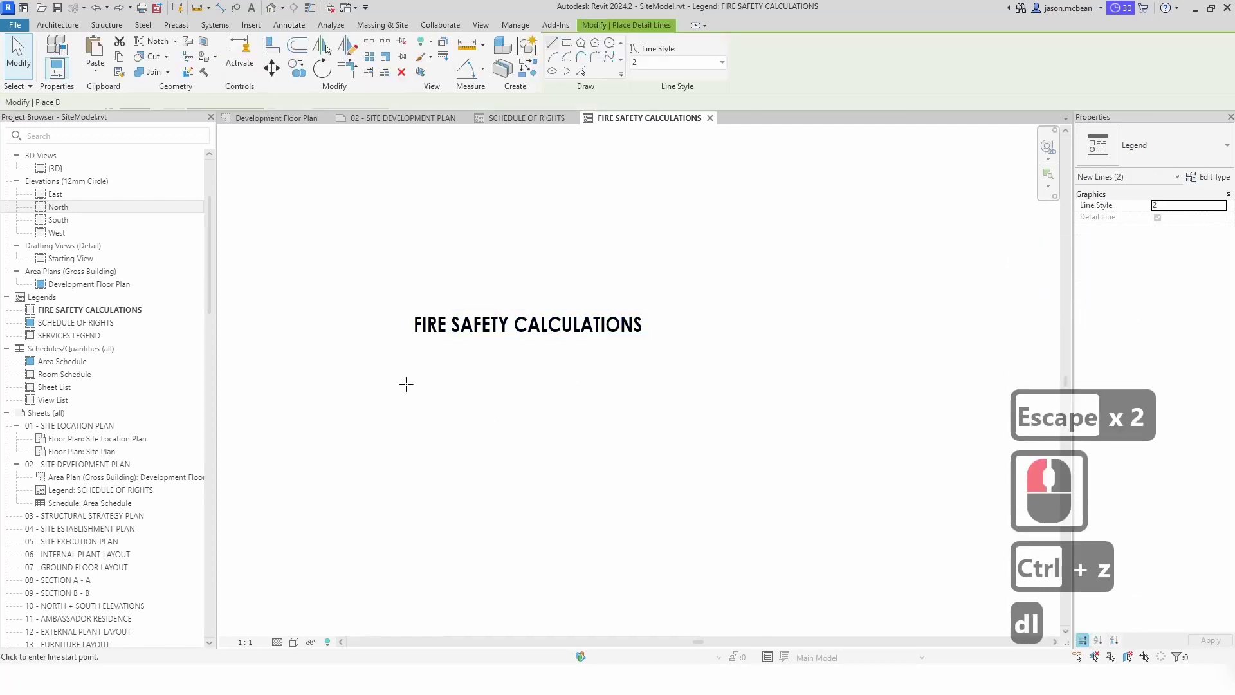
key(Escape)
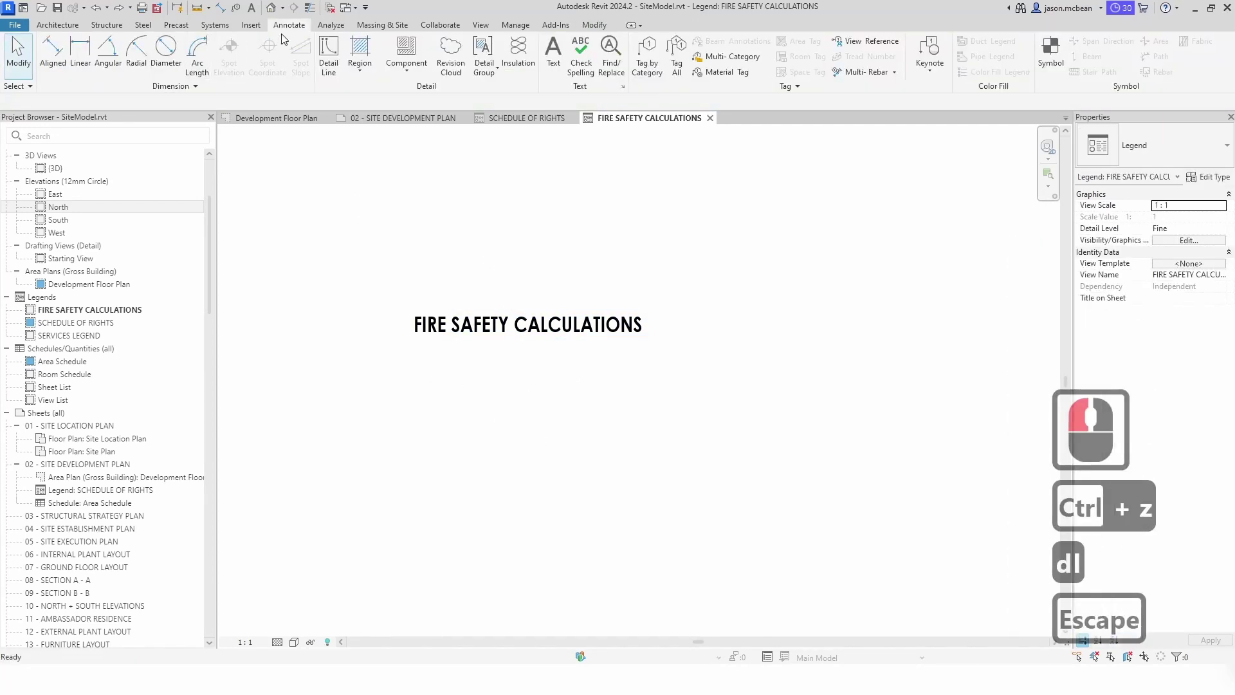
- Draw a horizontal detail line about 66.6 mm long beneath the title, starting in line with the title's left edge
click(328, 54)
click(411, 354)
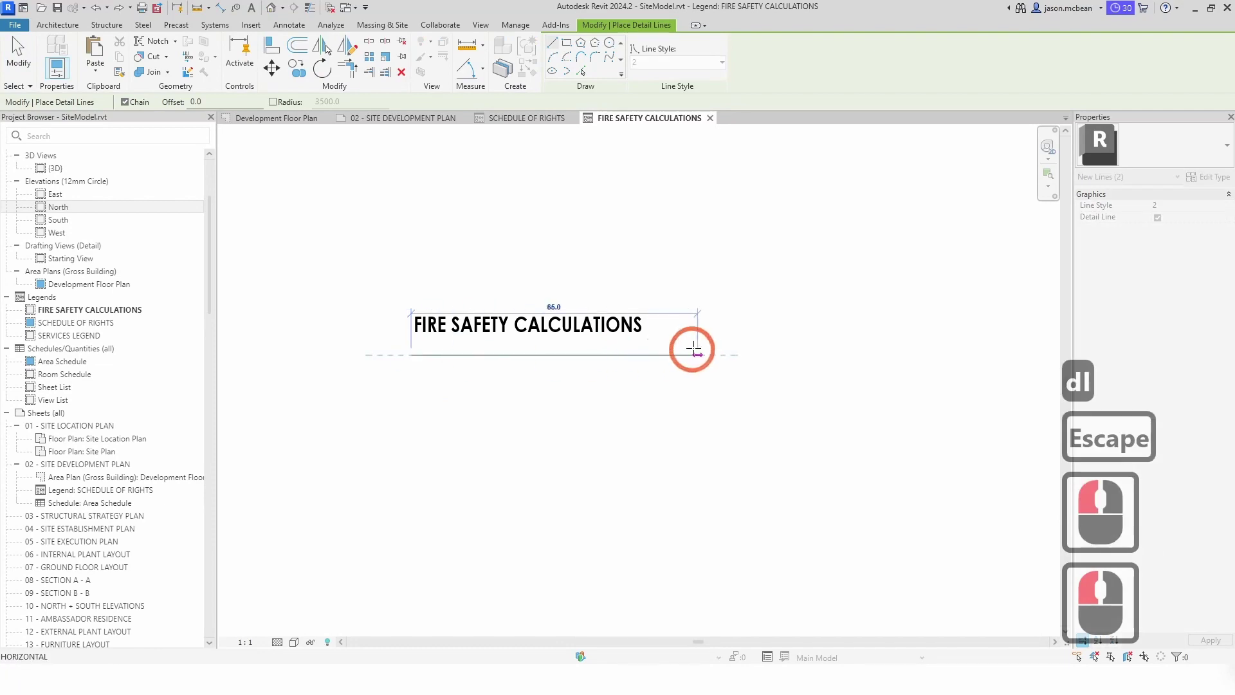
click(703, 350)
key(Escape)
key(Escape)
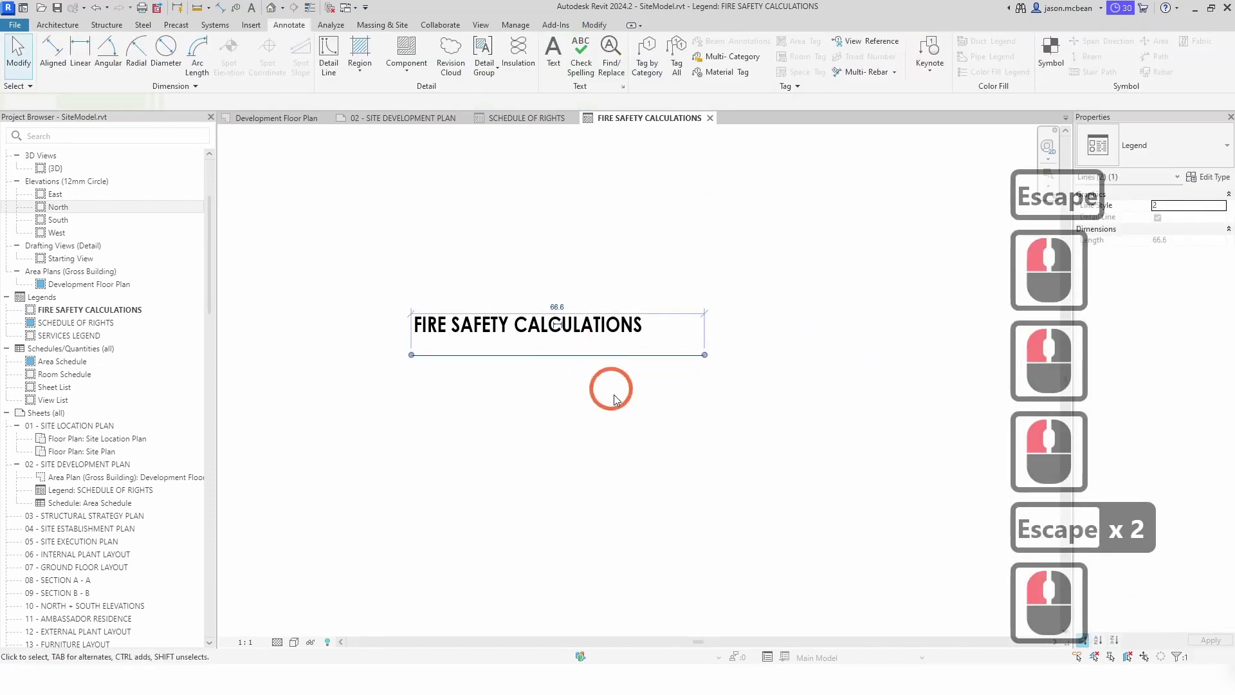
- Array the horizontal line straight down over about 105 mm, spacing to the last member, with 10 lines in total
click(525, 358)
click(368, 57)
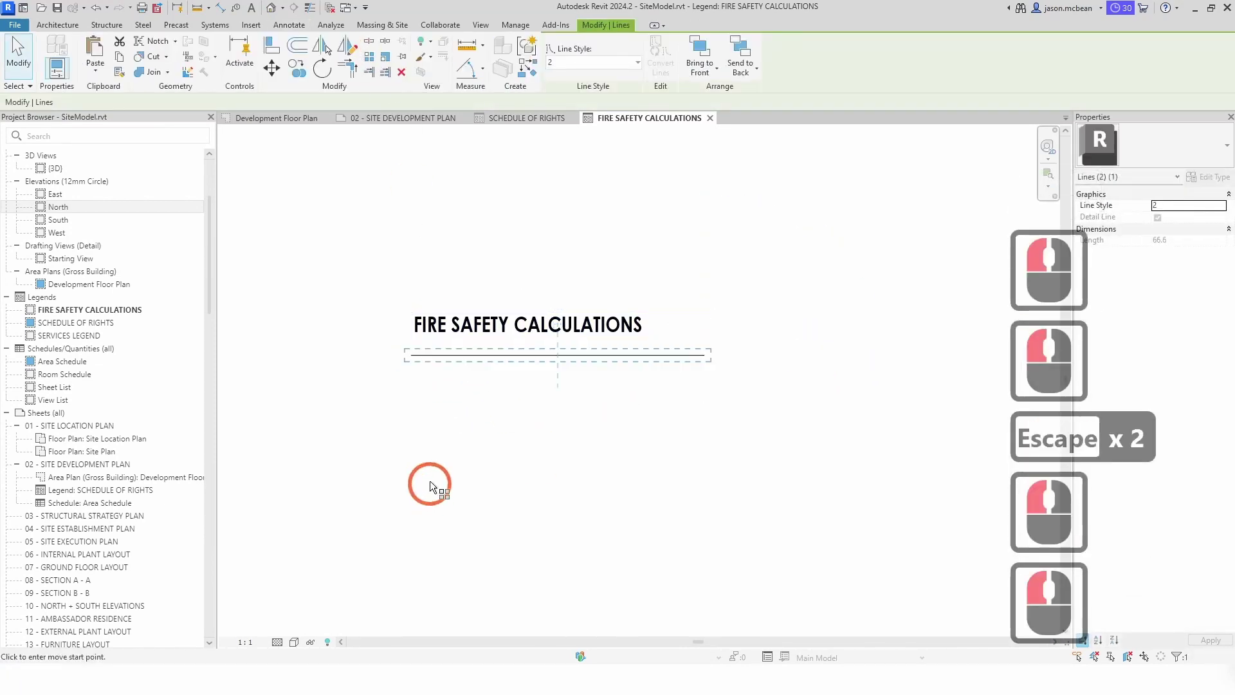
click(411, 353)
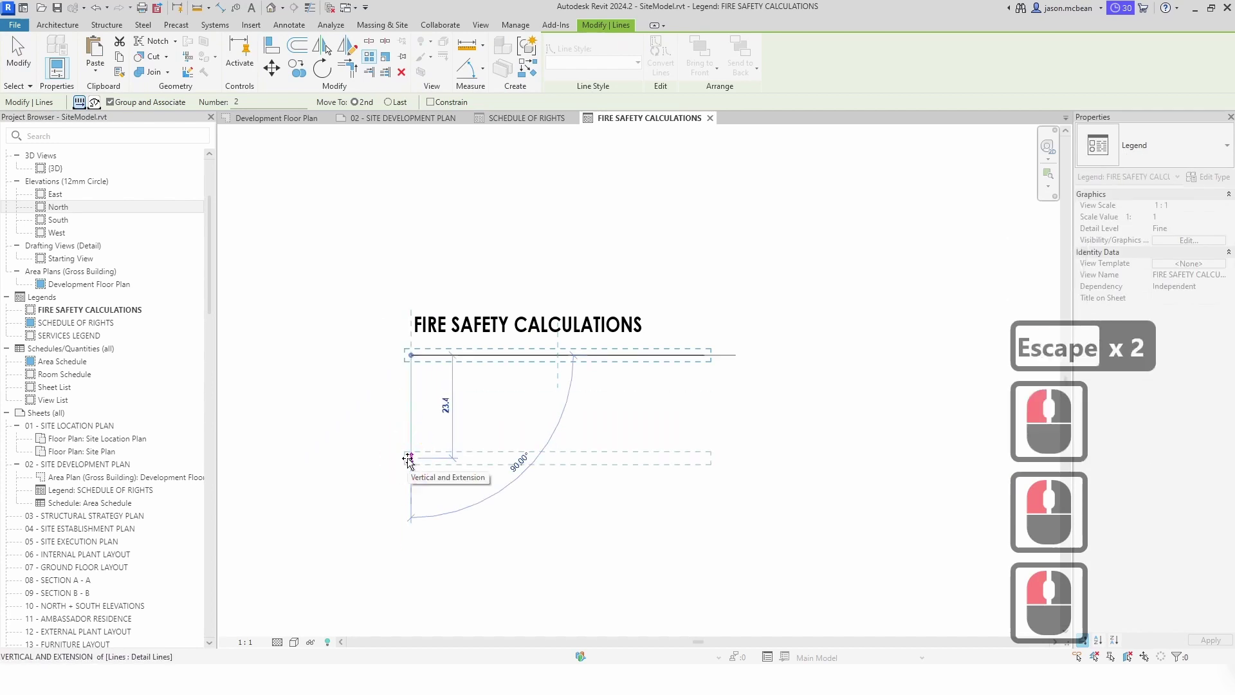
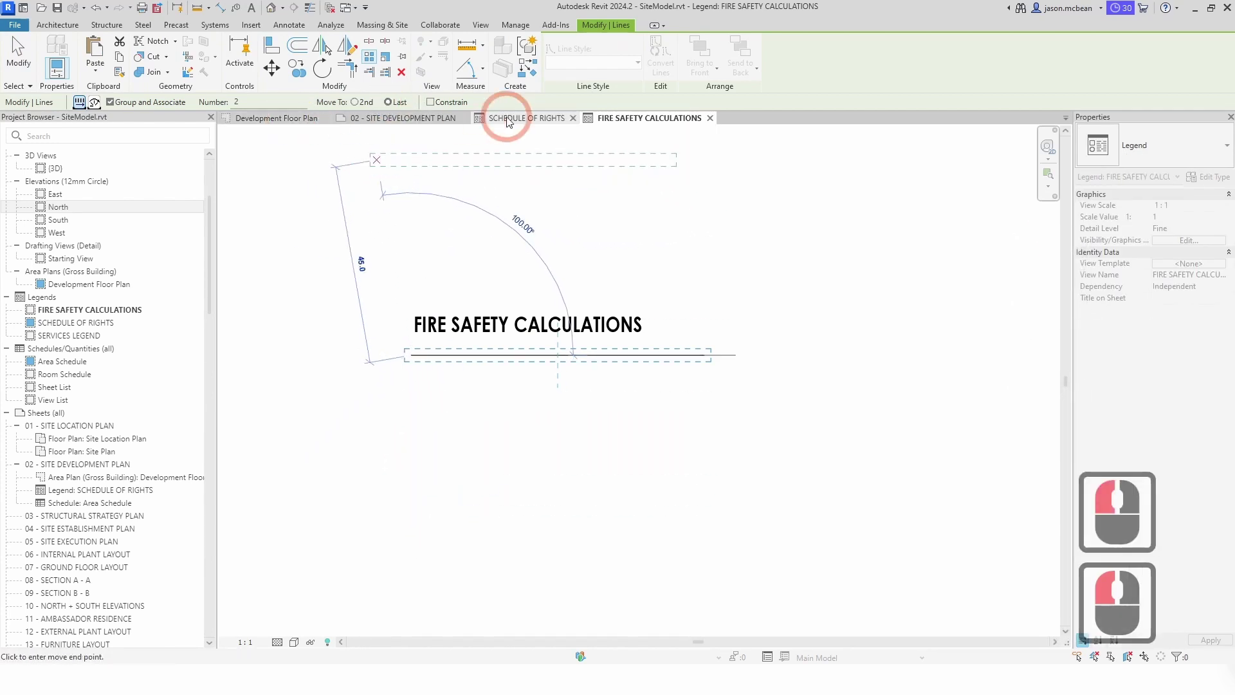
scroll(570, 464, down, 7)
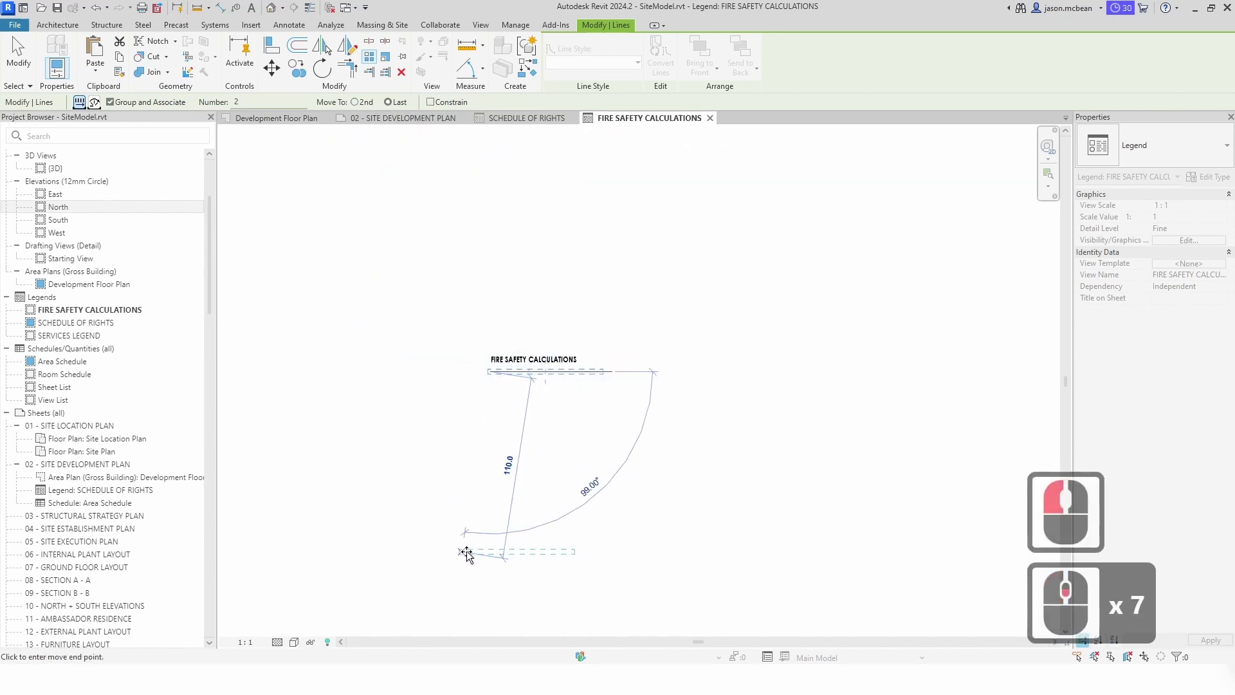
click(652, 509)
click(576, 461)
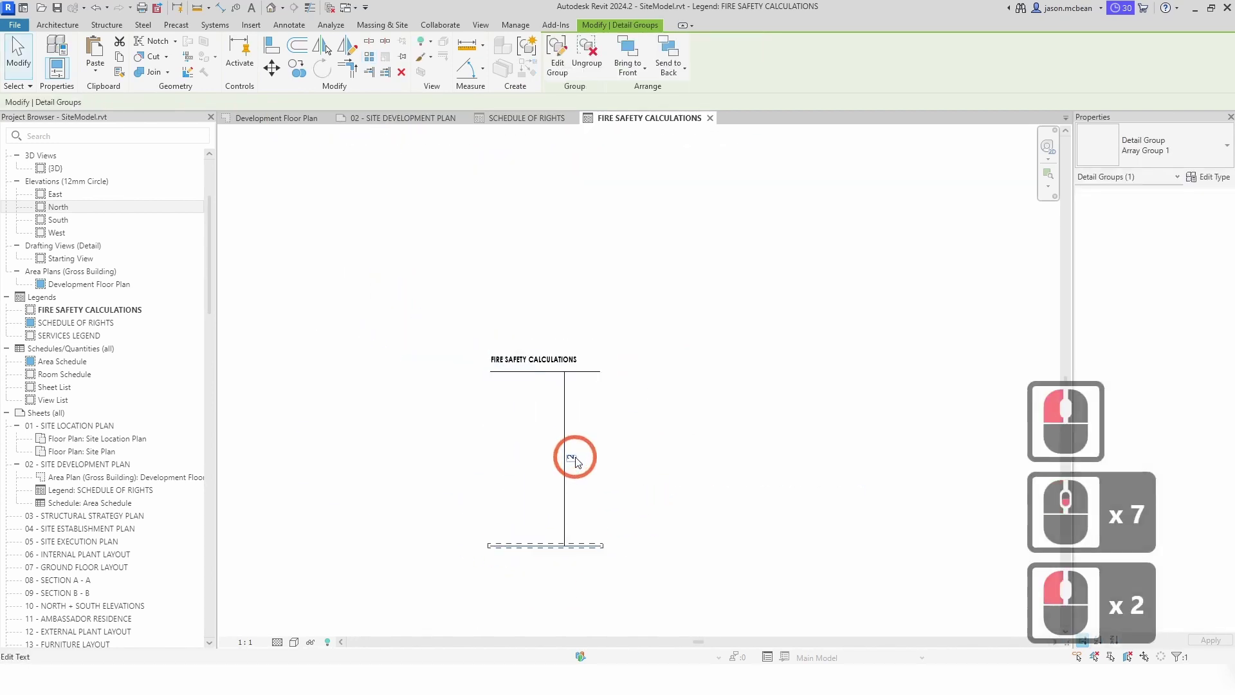
text(10)
key(Return)
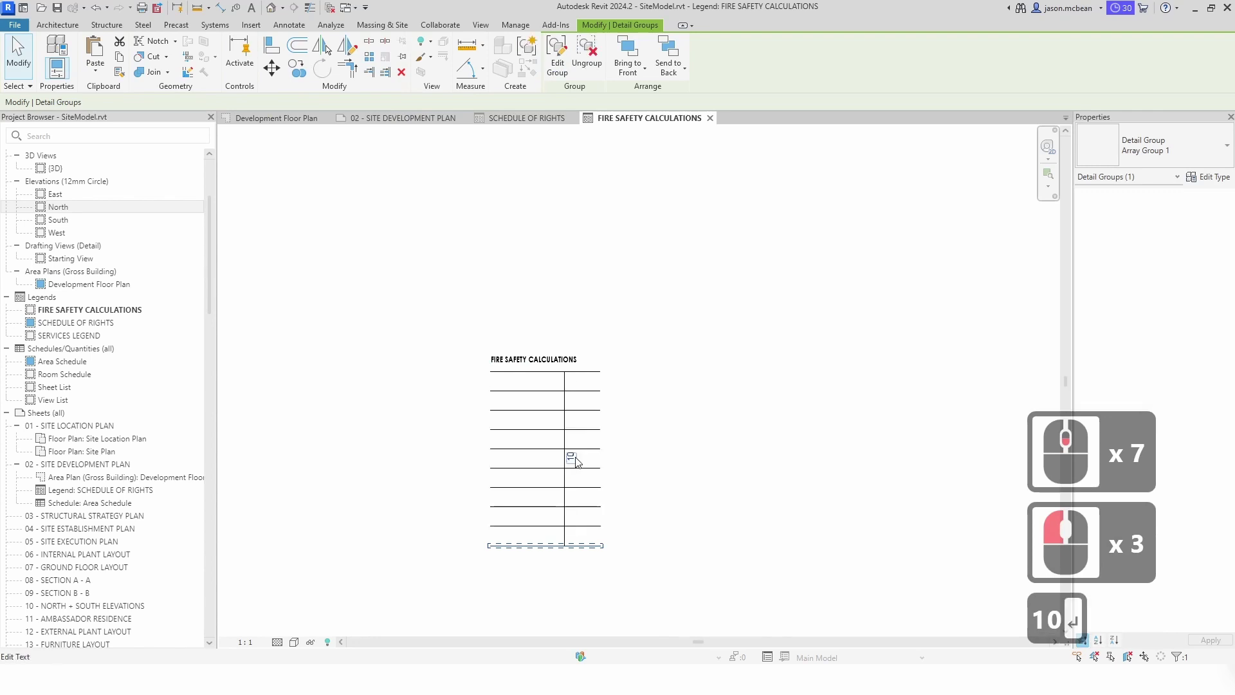
click(696, 483)
scroll(505, 496, up, 1)
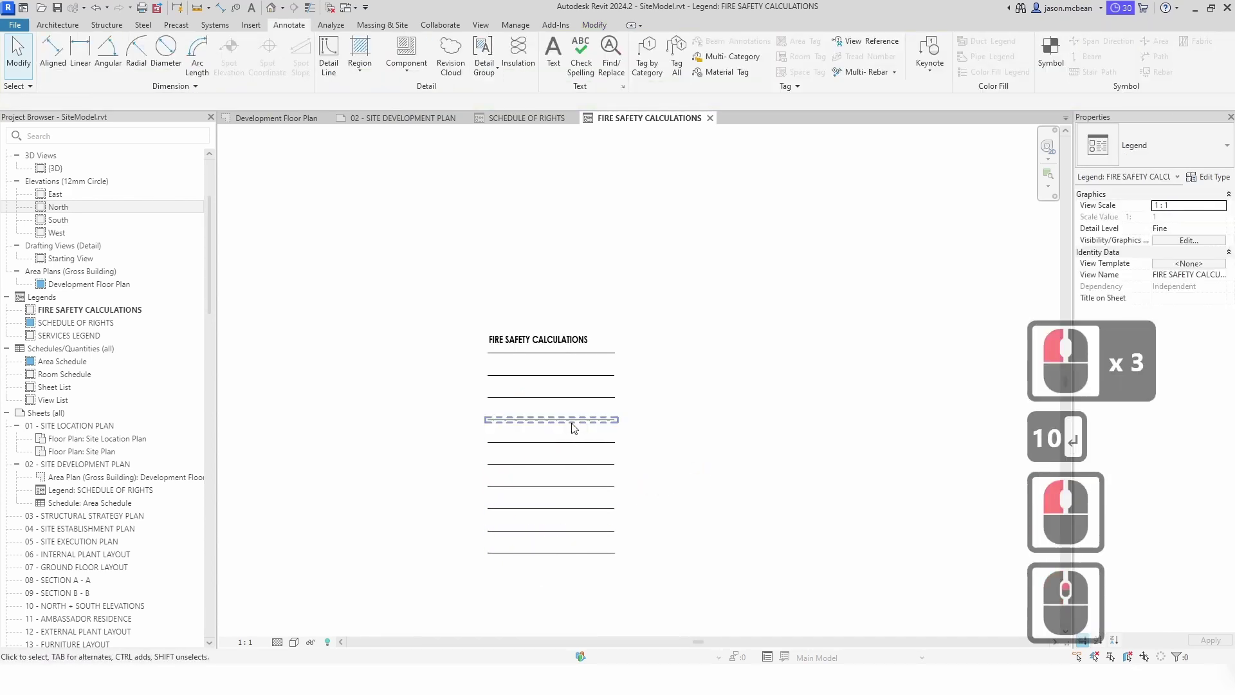
- Select all instances of the arrayed line group visible in the view and ungroup them
click(608, 557)
click(609, 568)
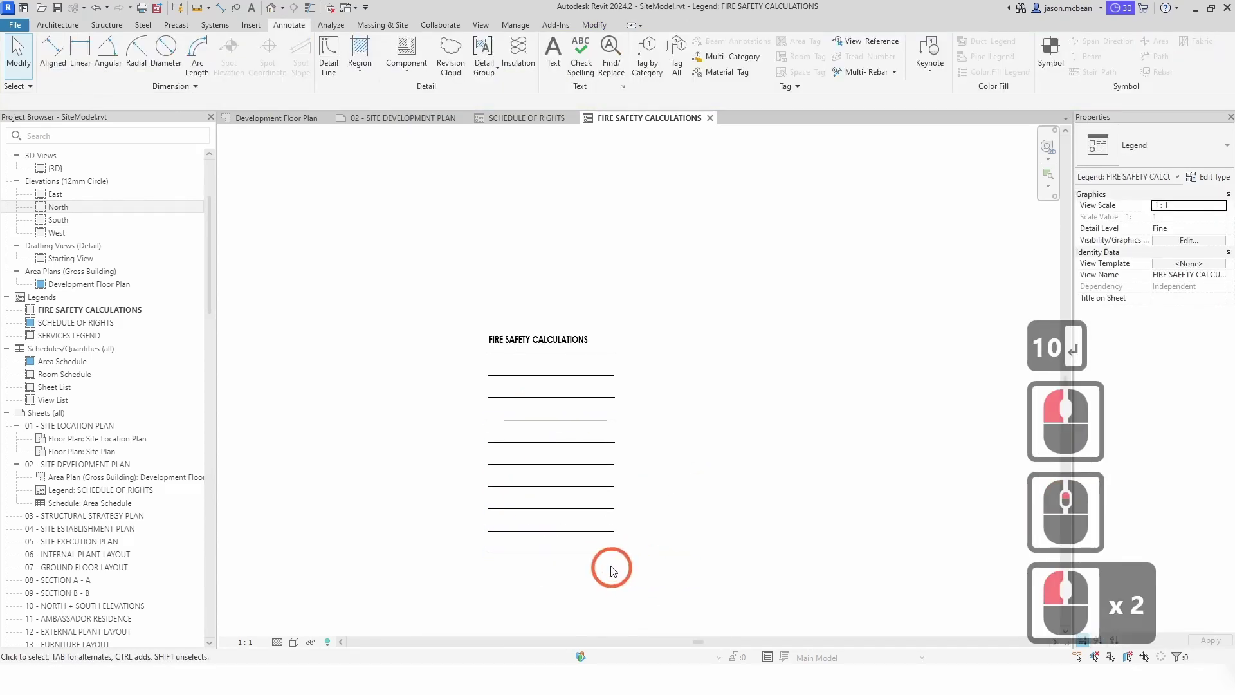
click(609, 553)
right_click(610, 557)
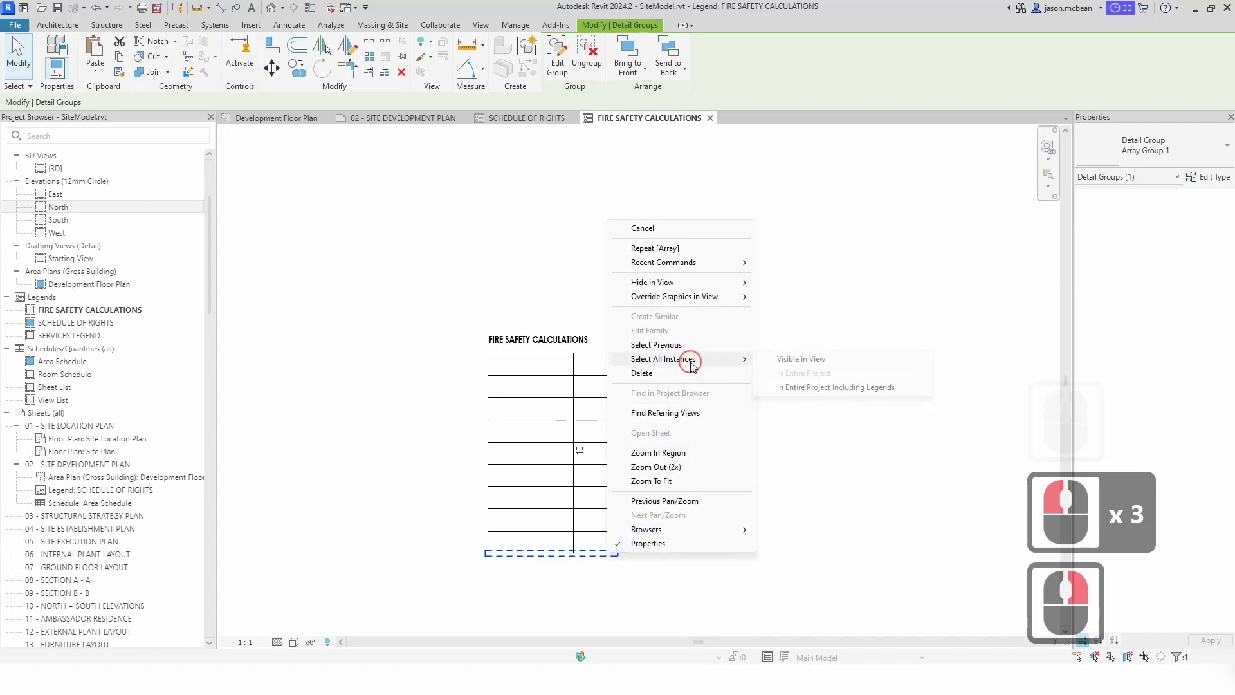
click(810, 355)
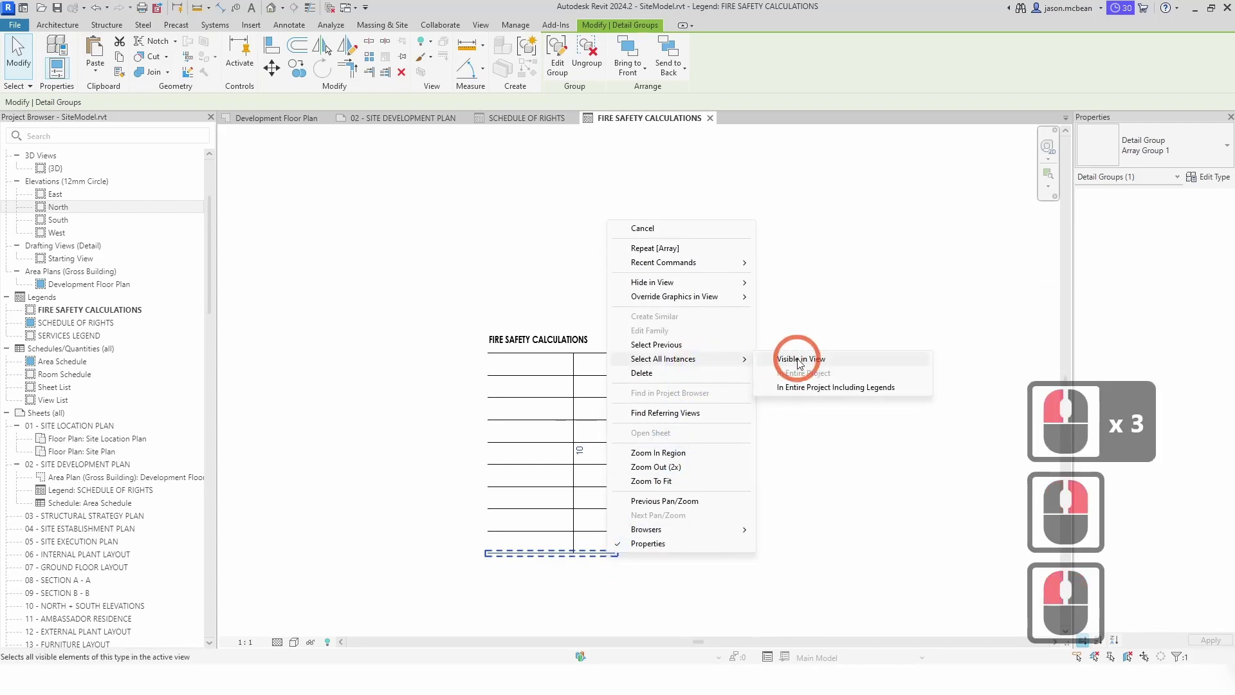
click(590, 60)
click(697, 436)
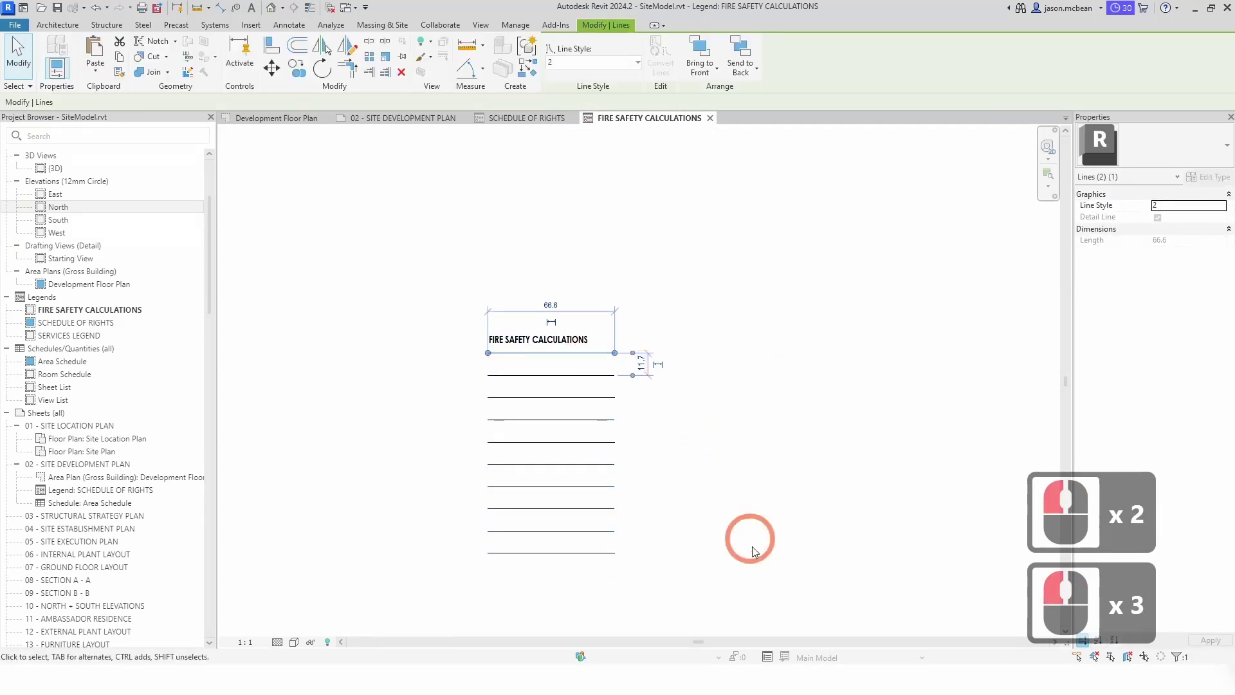
click(621, 351)
- Draw a vertical detail line joining the left ends of the rows, from the top line to the bottom line
scroll(591, 364, up, 5)
scroll(485, 429, down, 5)
middle_drag(484, 429, 481, 386)
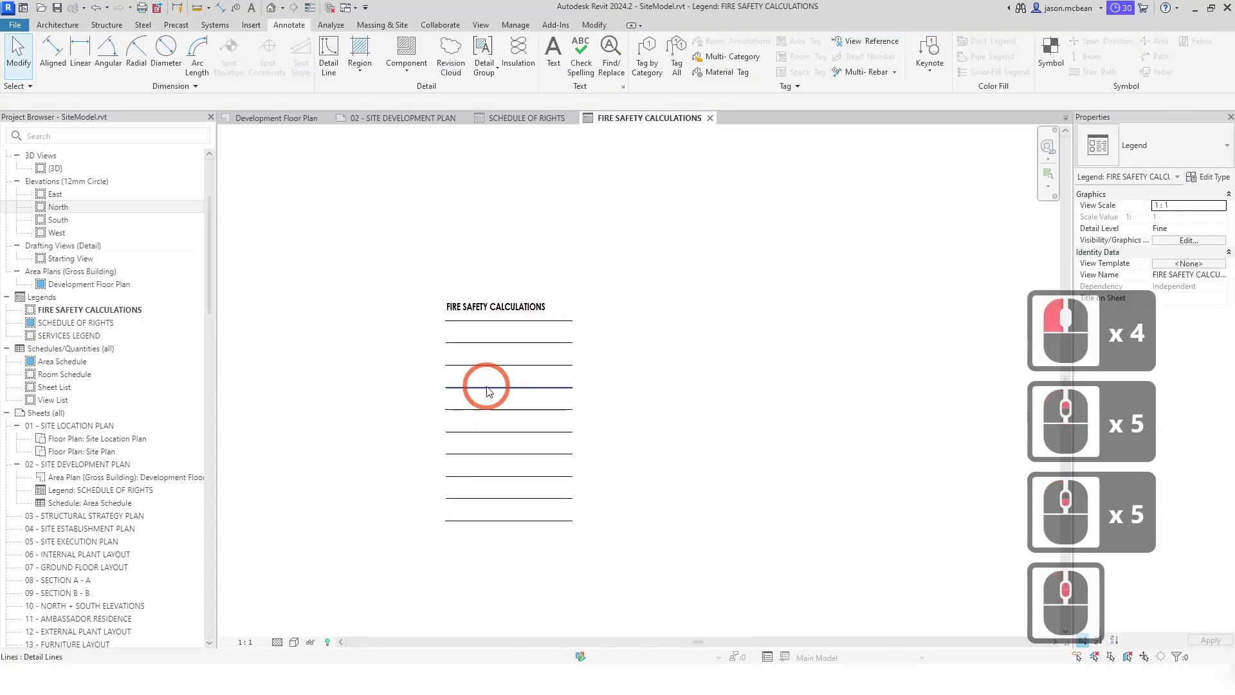
key(d)
click(444, 321)
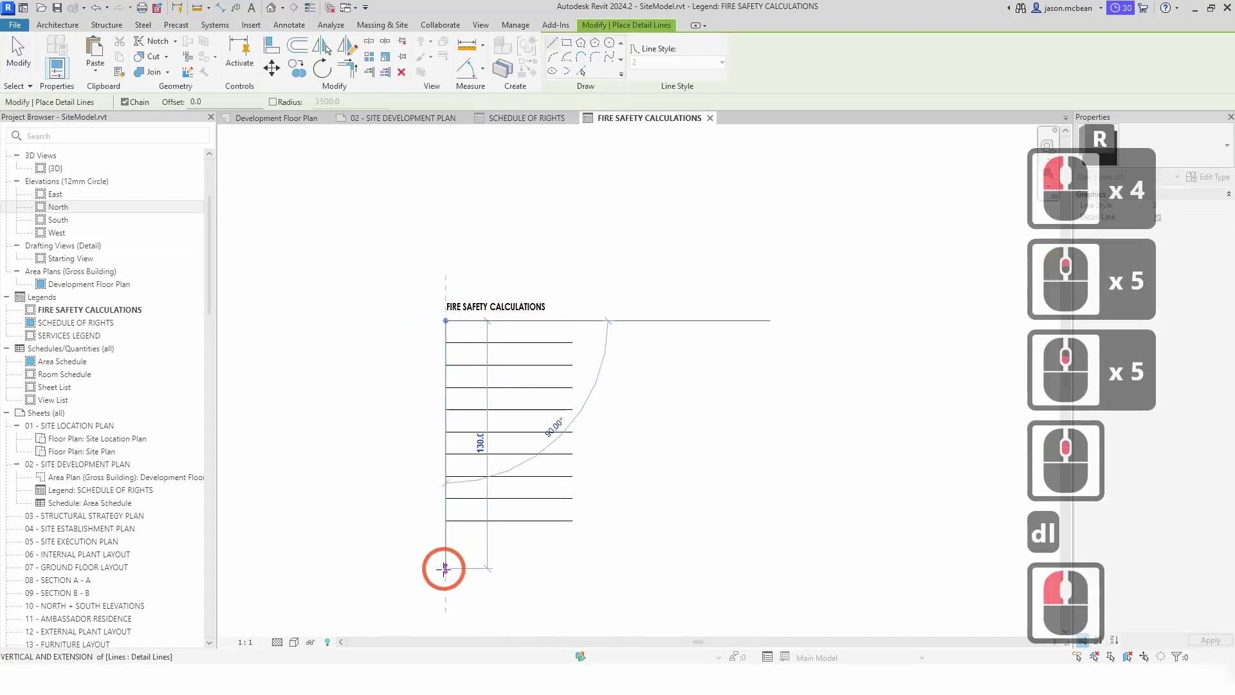
click(448, 520)
key(Escape)
scroll(484, 299, up, 4)
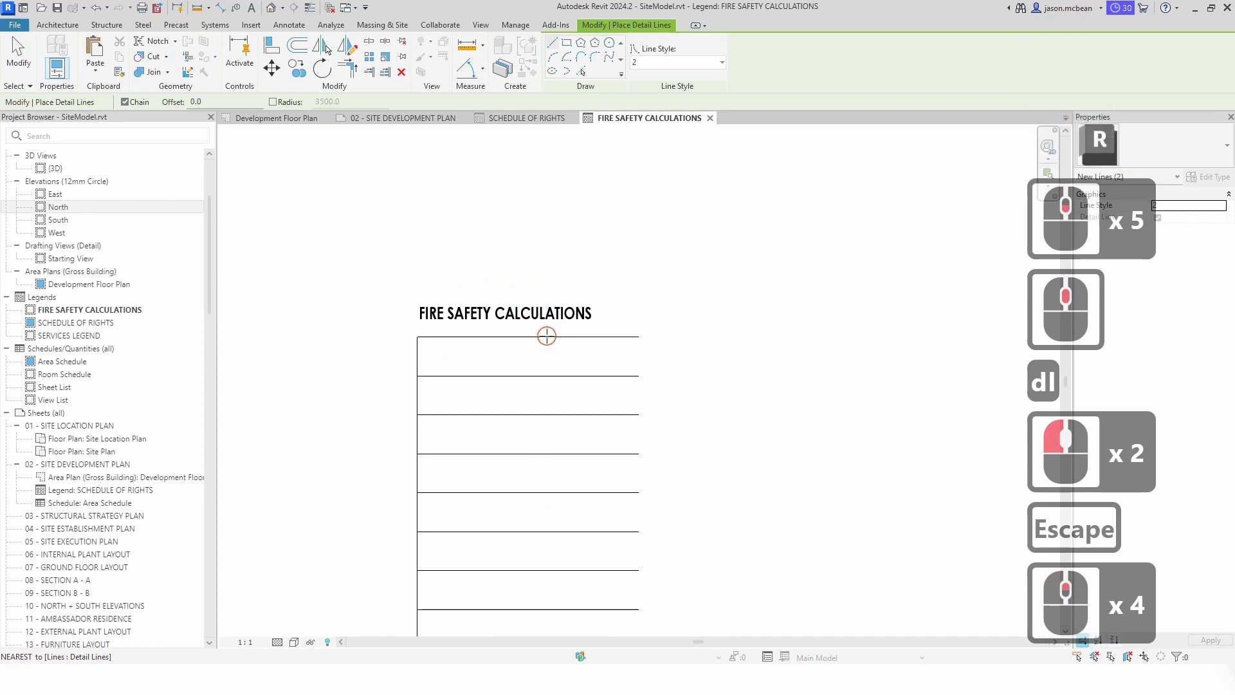
- Draw a vertical column divider about 27.7 mm from the rows' right ends and a vertical line closing the table's right edge
click(546, 336)
scroll(553, 408, down, 5)
click(548, 547)
scroll(598, 376, up, 4)
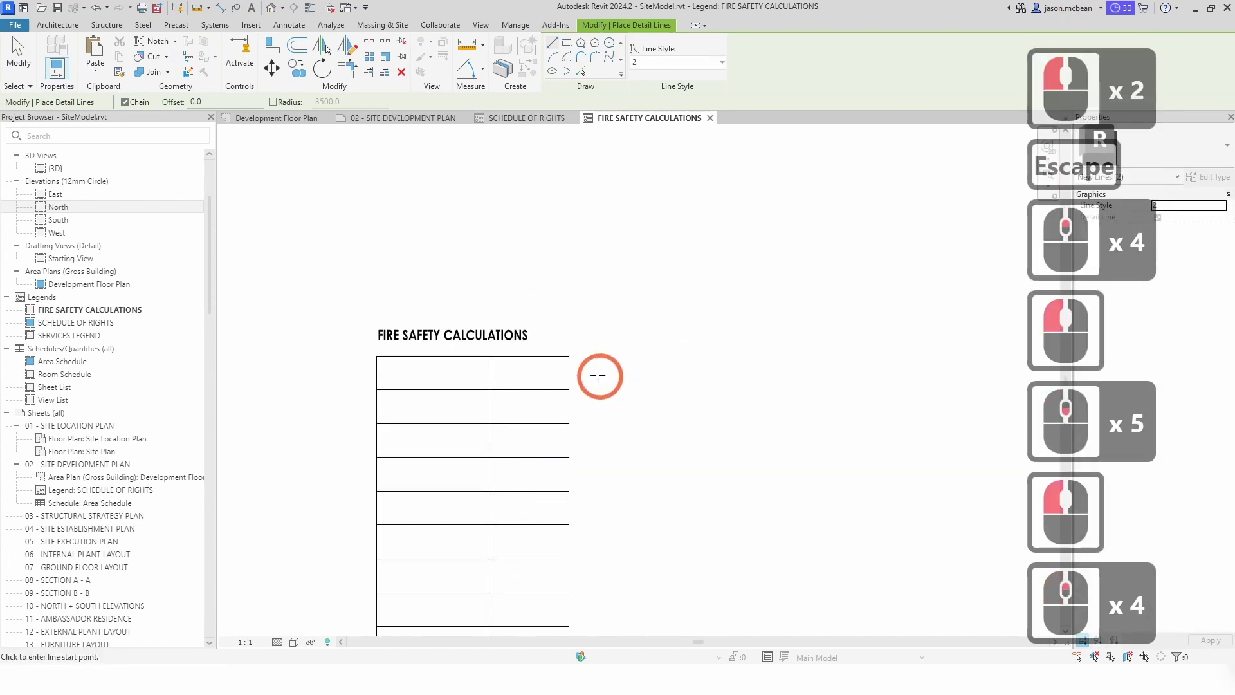
click(569, 355)
scroll(579, 376, down, 4)
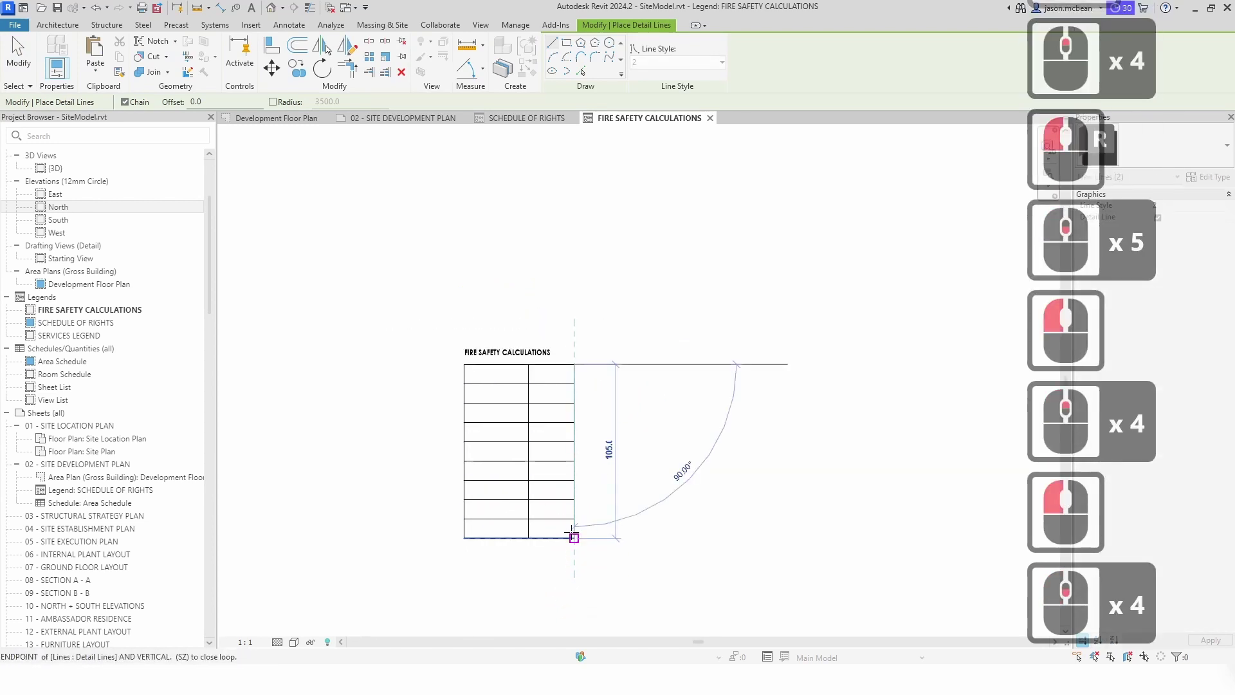
click(573, 537)
scroll(628, 417, up, 2)
key(Escape)
scroll(629, 417, up, 1)
key(Escape)
- Widen the second column by moving the table's right edge line outward to 55 mm from the divider
click(543, 415)
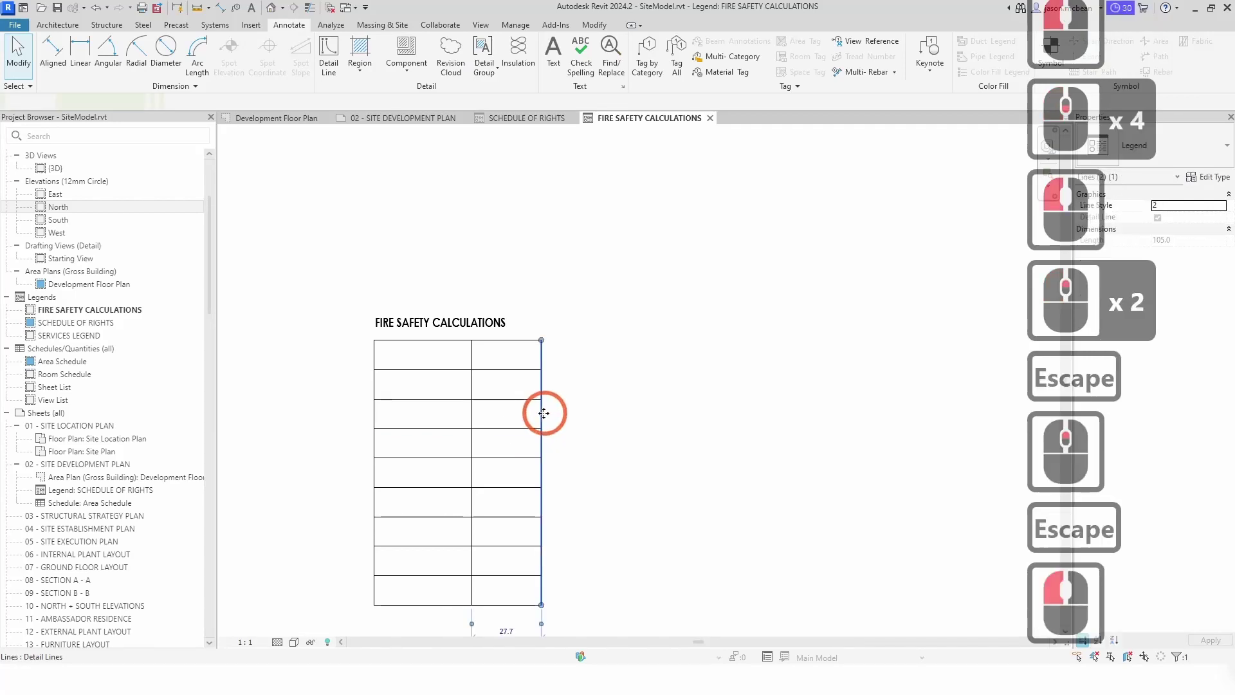
drag(543, 415, 637, 420)
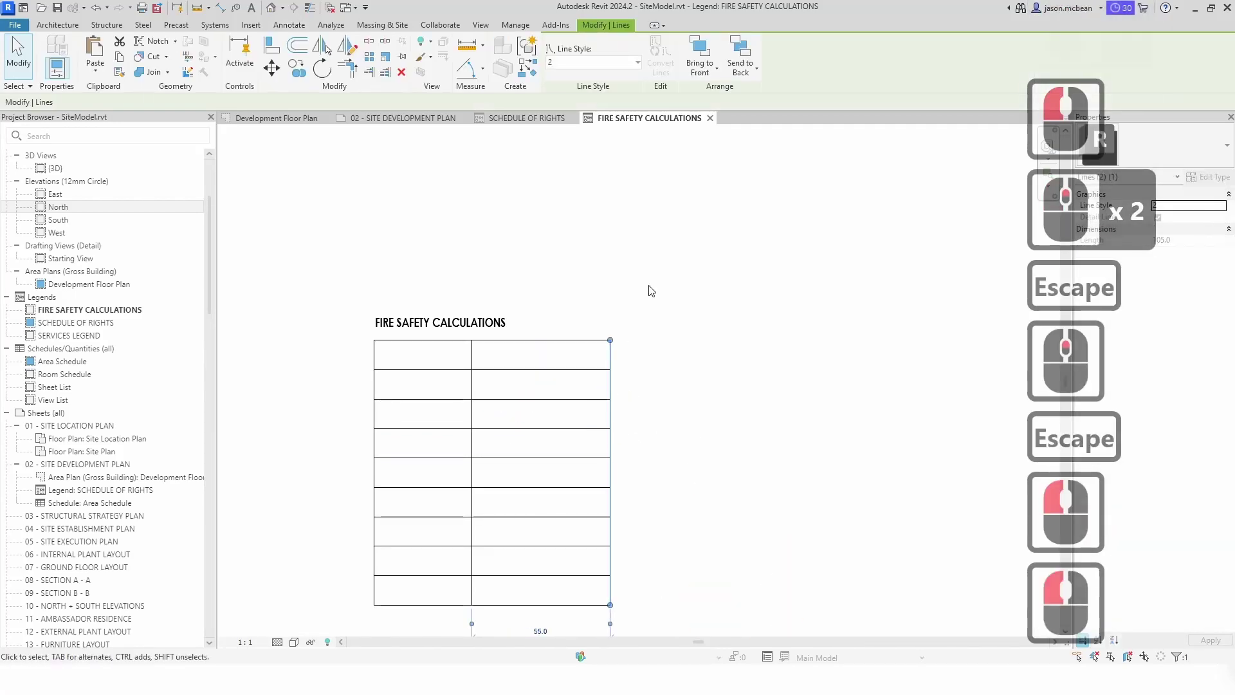
scroll(663, 418, down, 3)
middle_drag(725, 429, 744, 419)
key(Escape)
middle_drag(759, 554, 706, 468)
scroll(629, 387, up, 3)
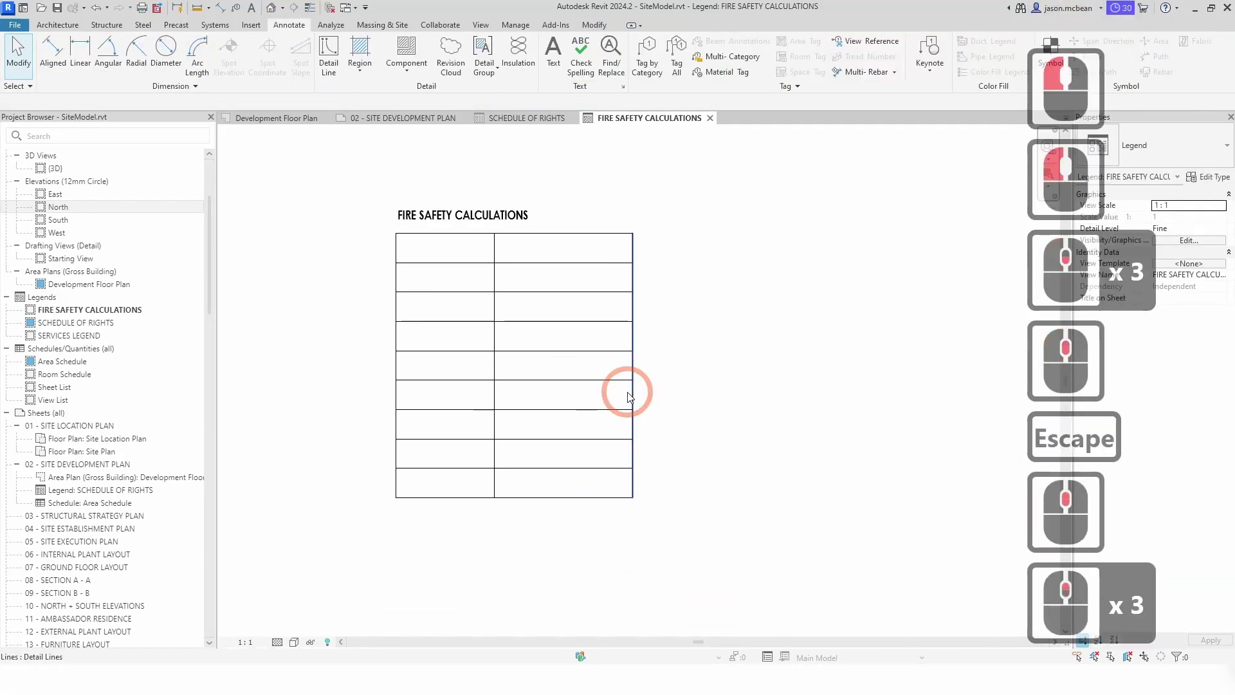
middle_drag(629, 388, 639, 394)
key(Escape)
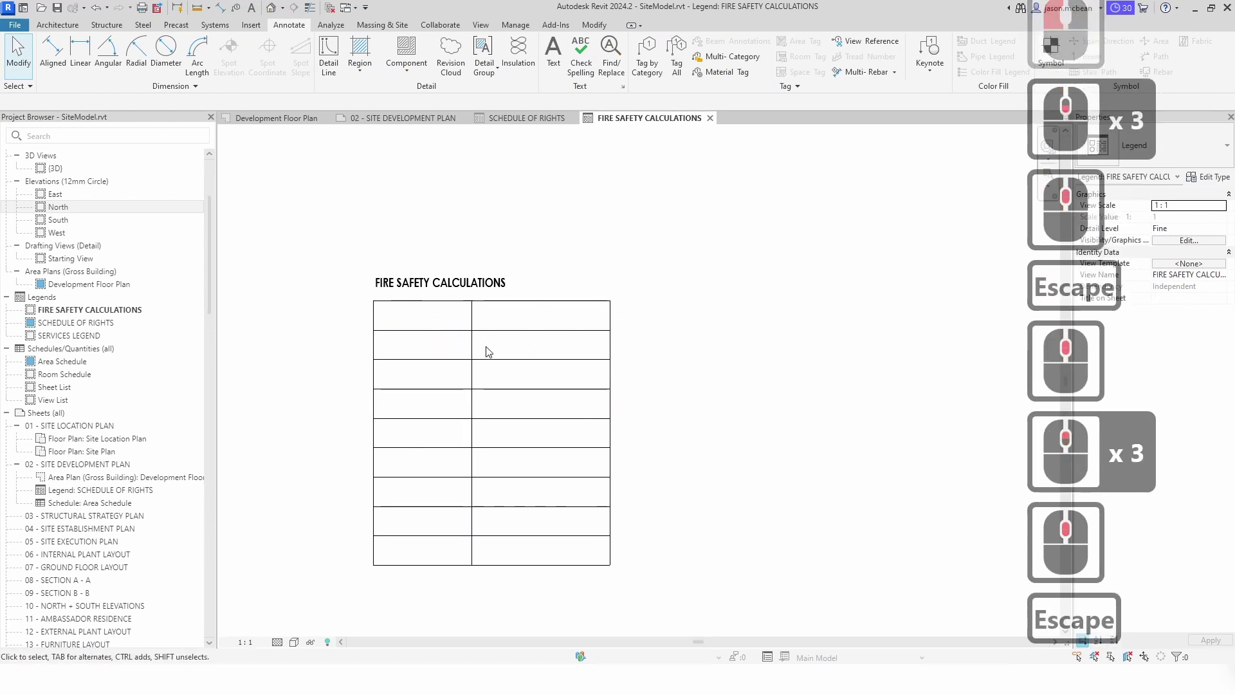
key(d)
key(i)
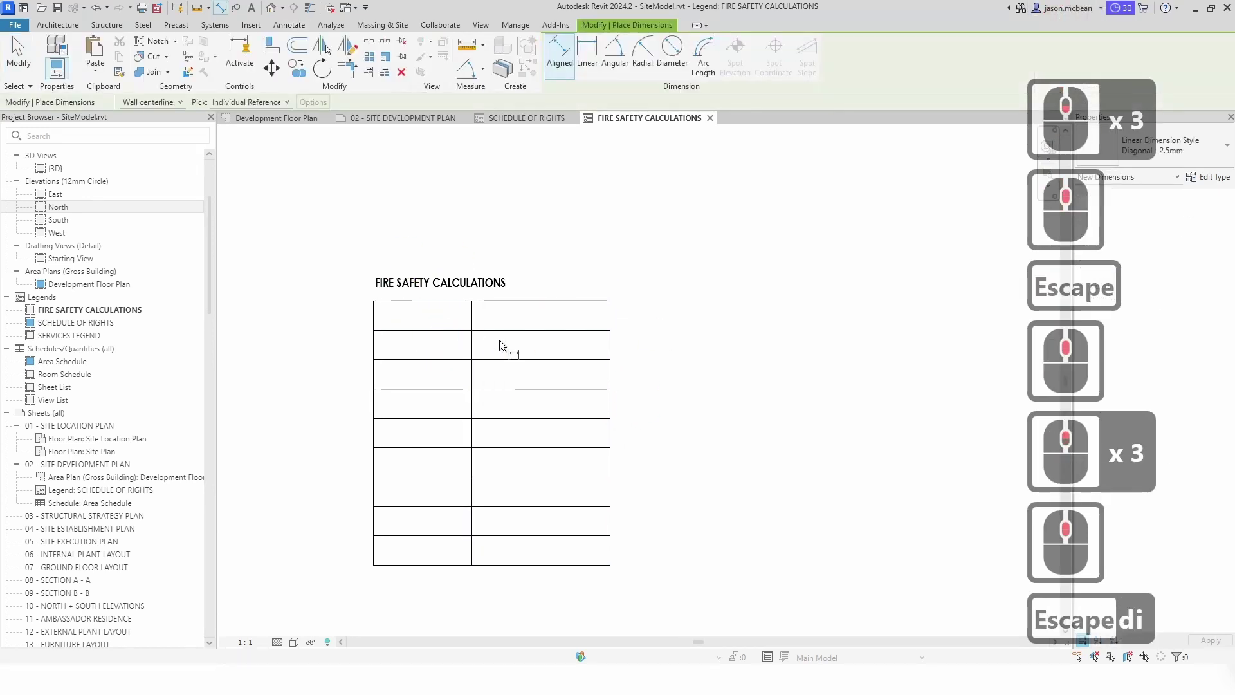
click(375, 311)
key(Escape)
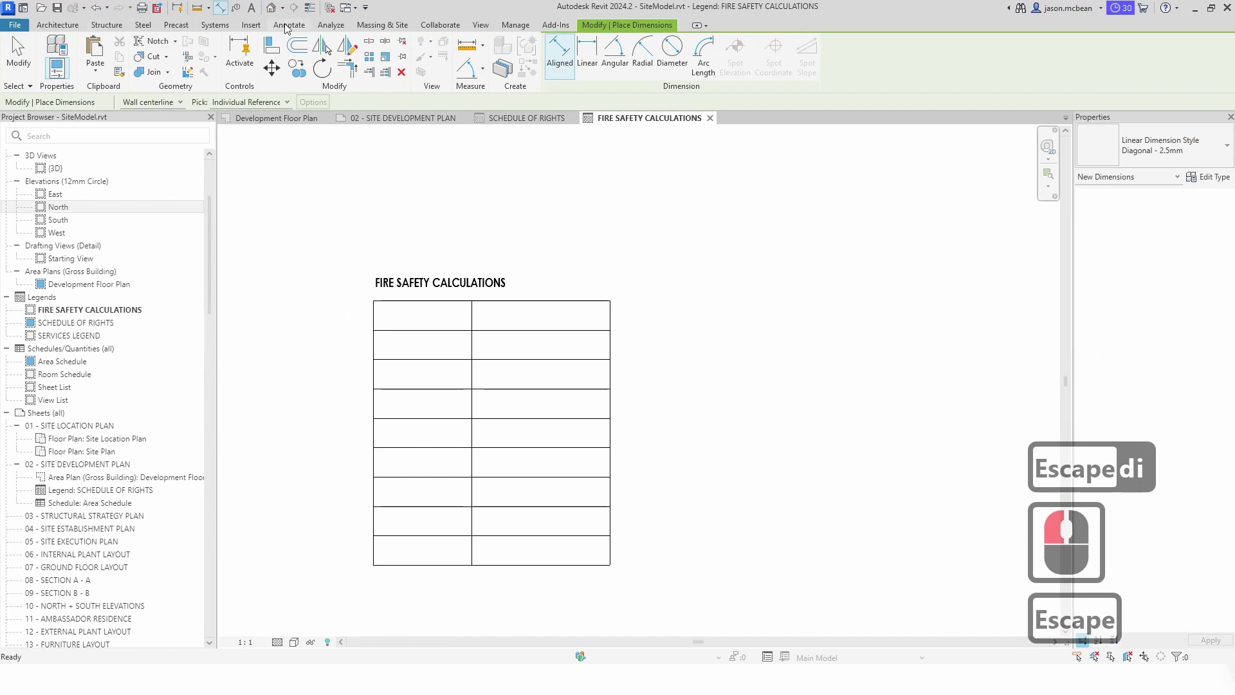
- Add an aligned dimension string below the table measuring the widths of both columns
click(287, 26)
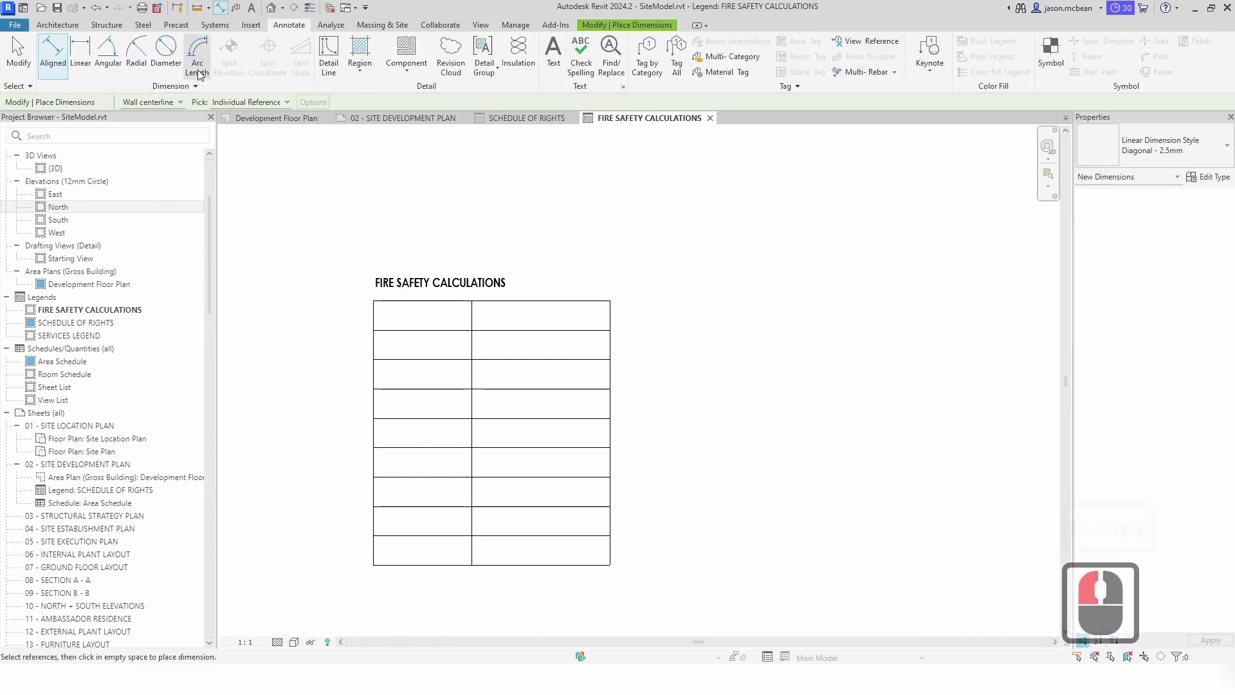
click(54, 49)
click(361, 239)
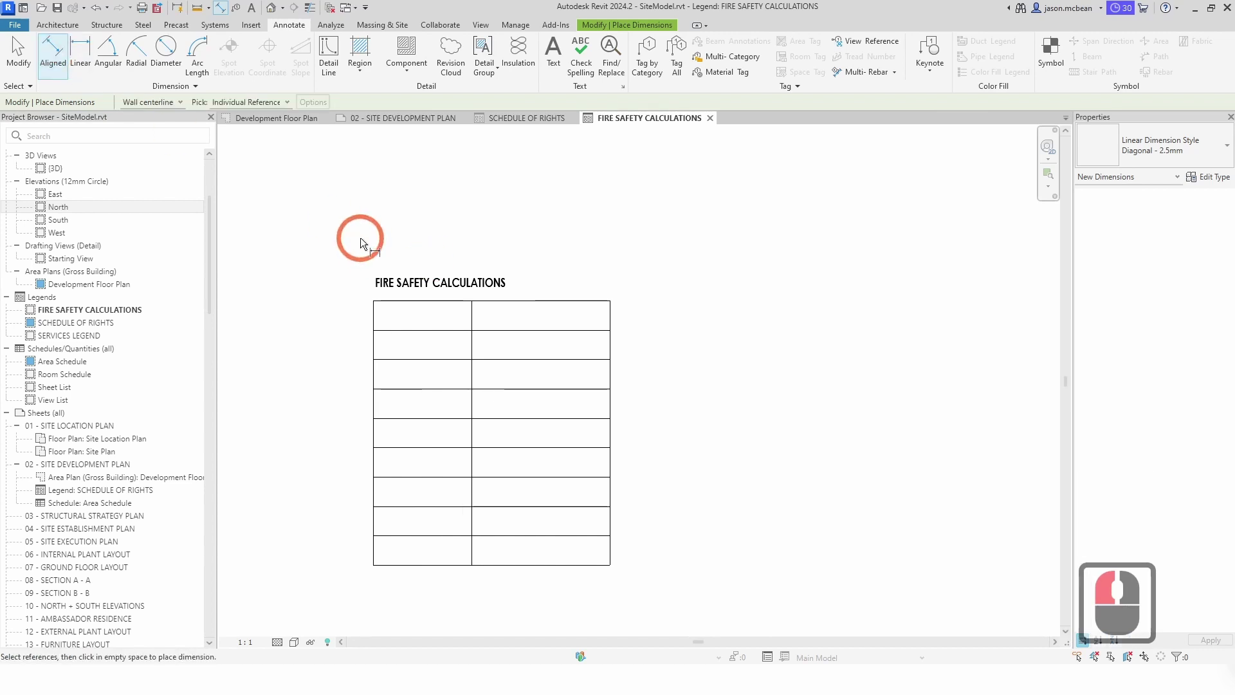
click(374, 309)
click(479, 321)
click(610, 316)
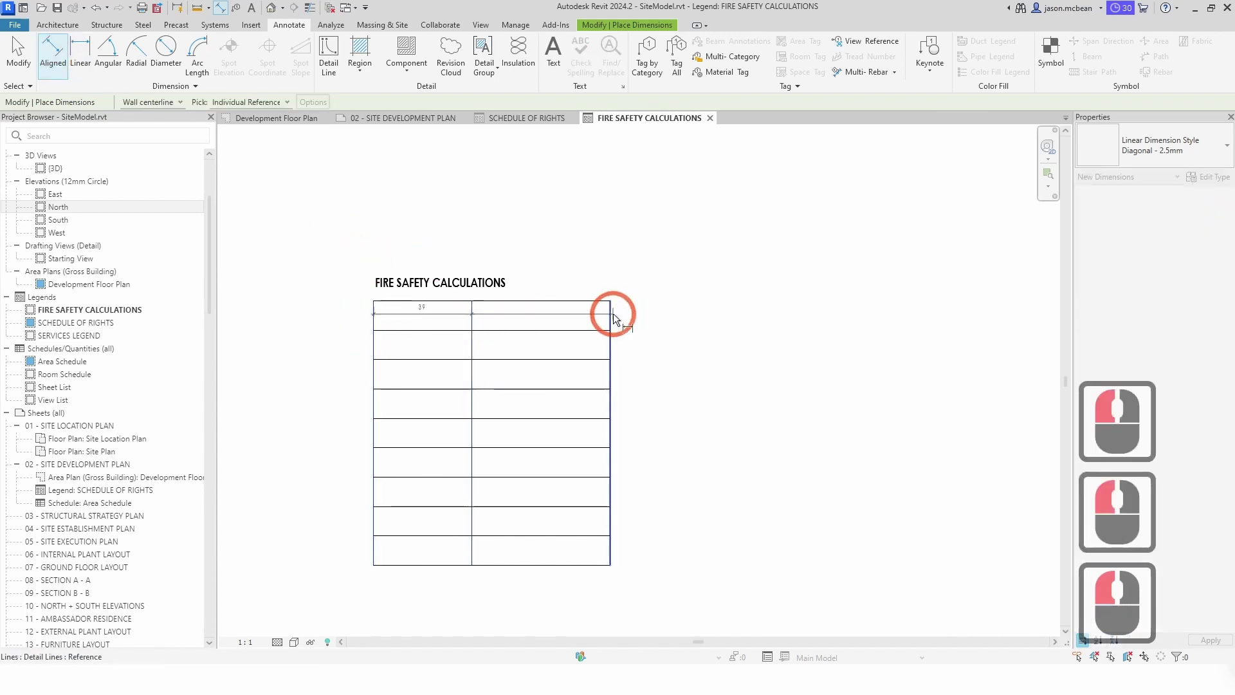
click(611, 315)
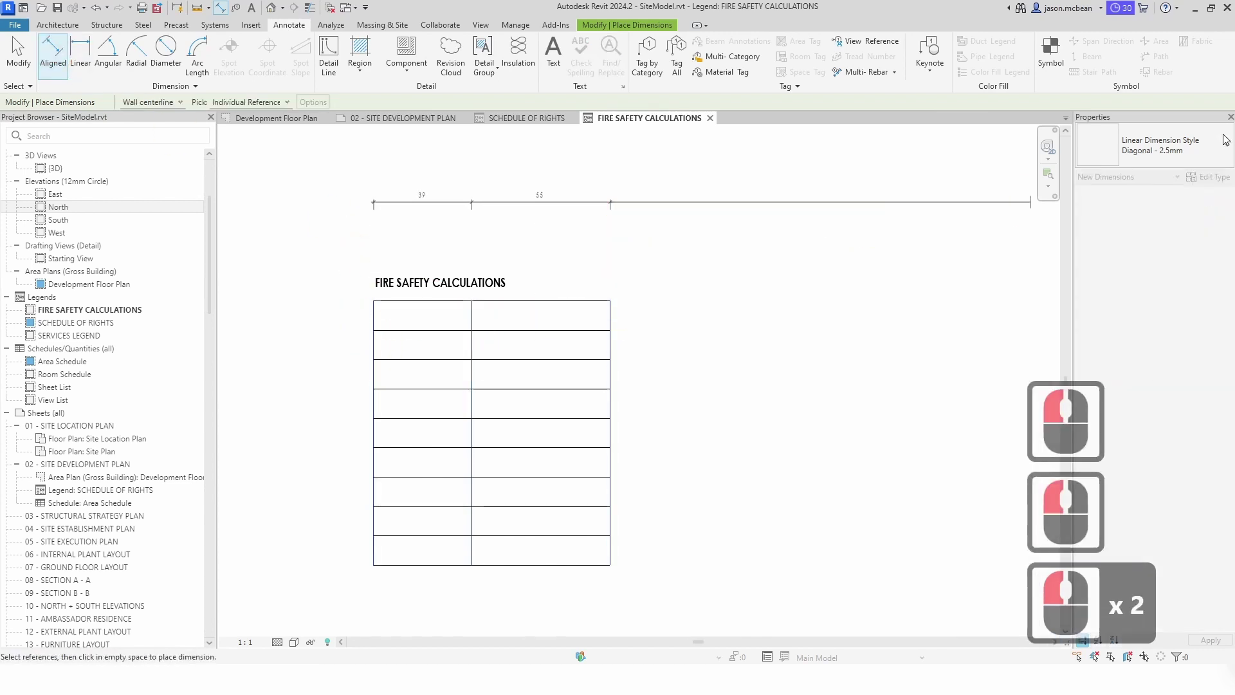
scroll(569, 465, down, 5)
scroll(541, 431, up, 5)
click(557, 480)
- Add a continuous aligned dimension string left of the table measuring the heights of all the rows
click(438, 214)
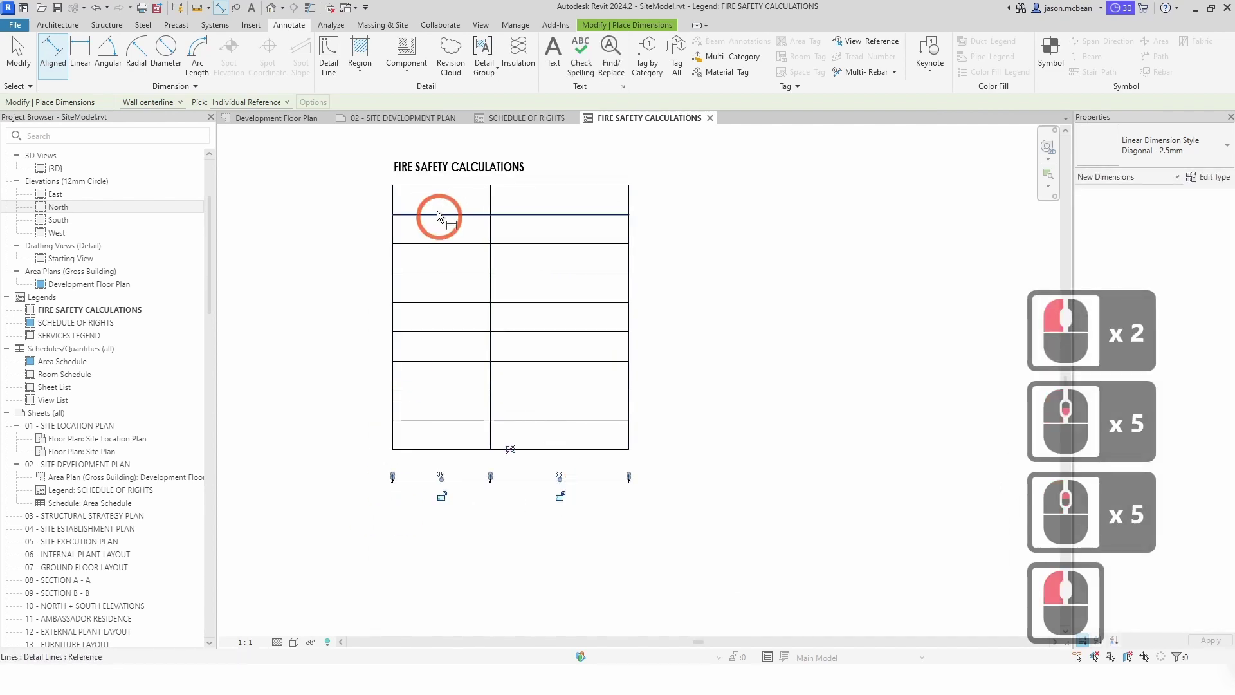
click(423, 185)
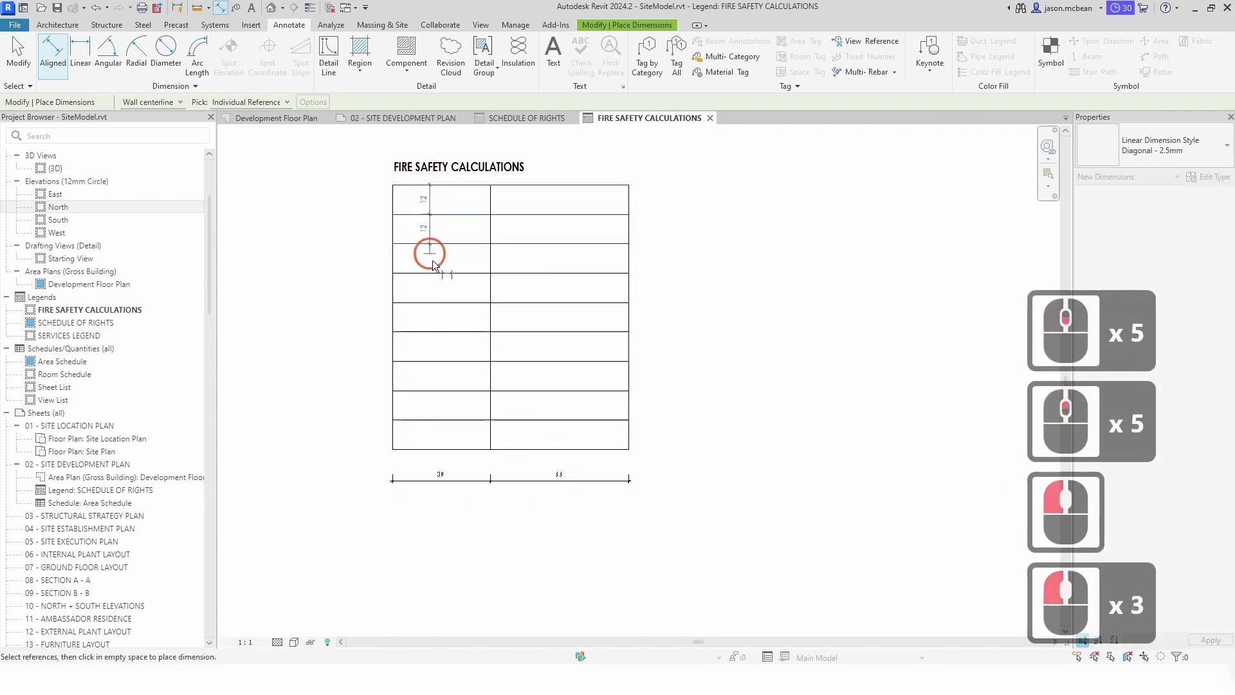
click(437, 307)
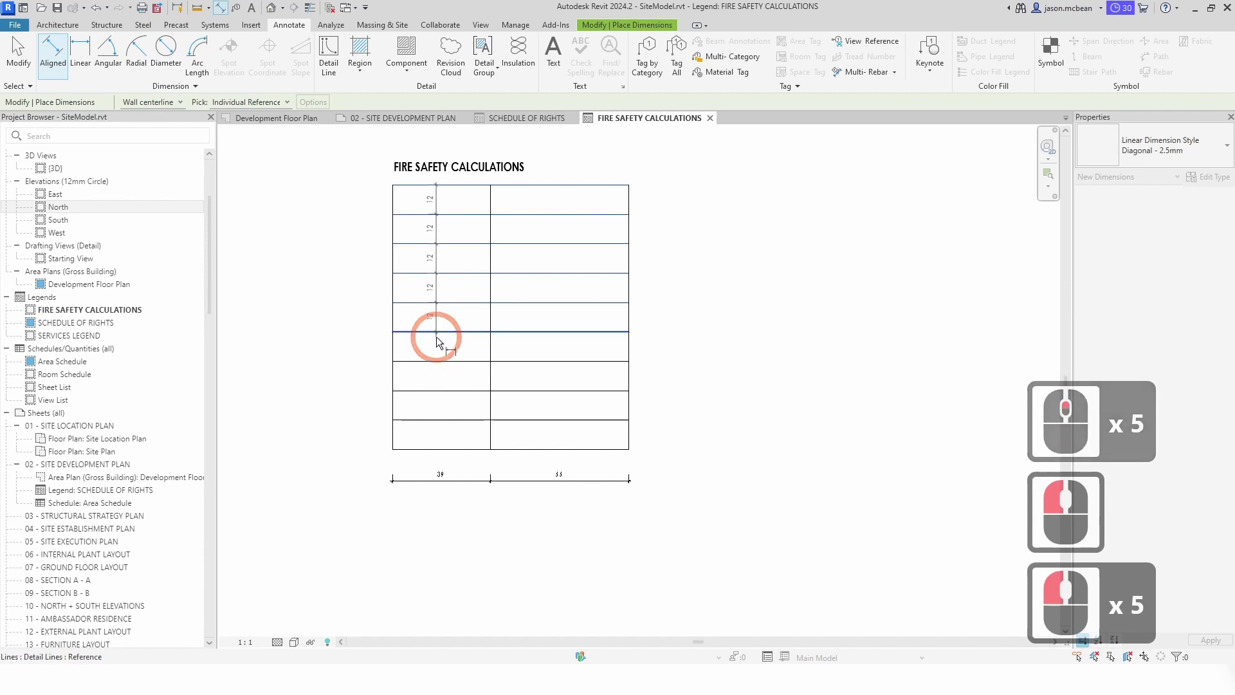
click(434, 339)
click(435, 367)
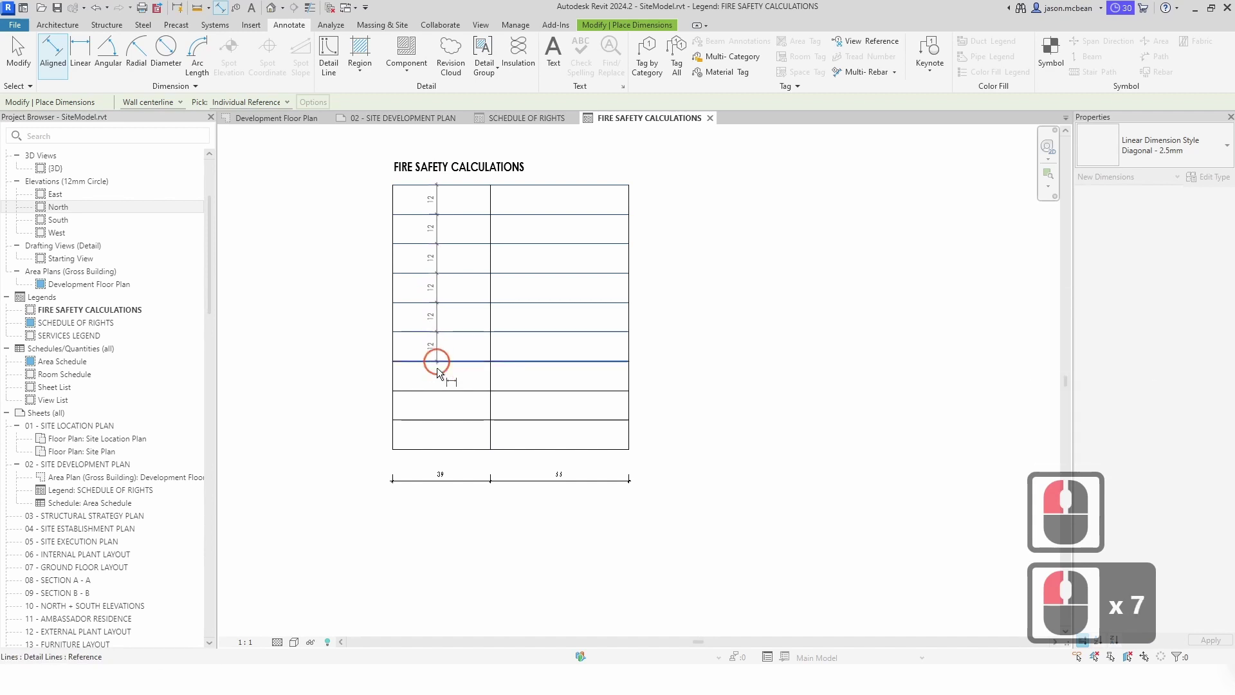
click(439, 452)
click(333, 399)
key(Escape)
key(Escape)
click(315, 355)
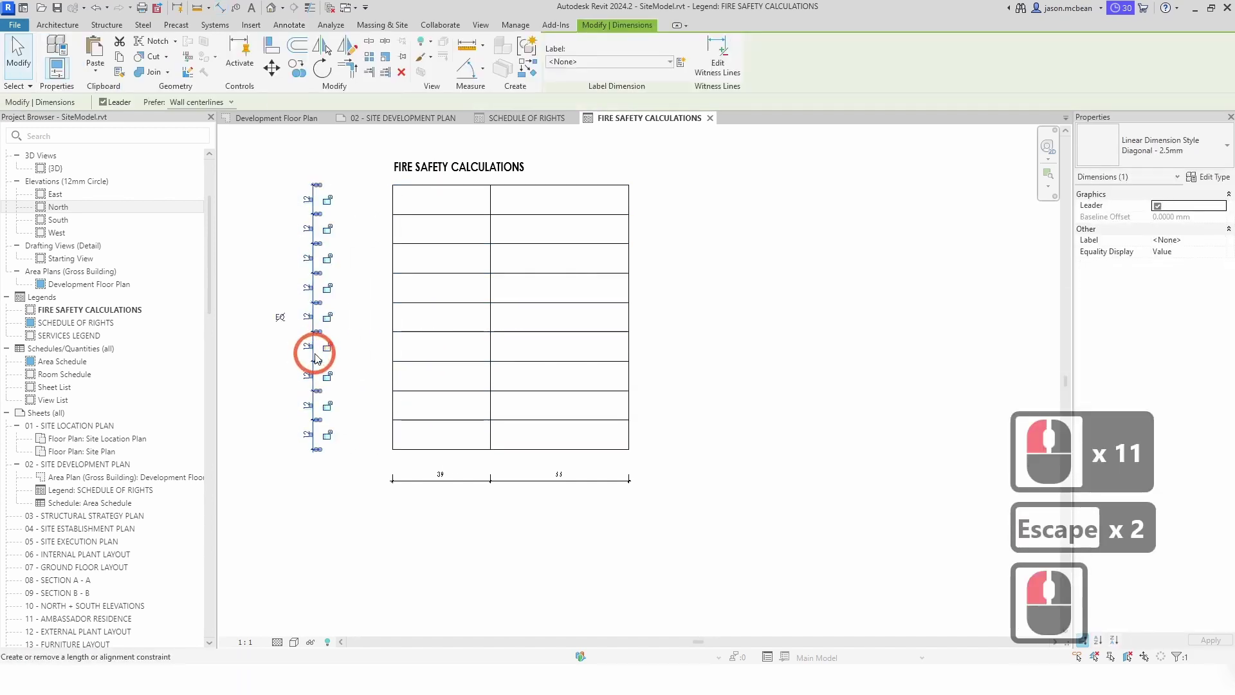
right_click(316, 358)
key(Escape)
key(Escape)
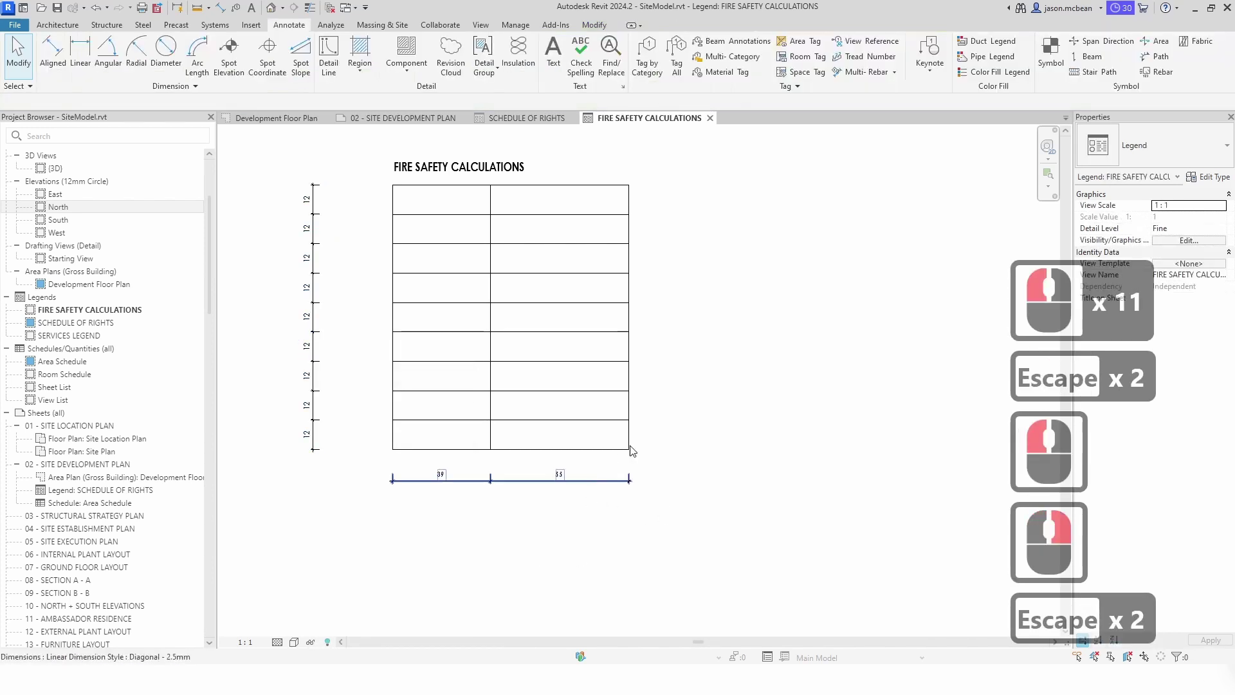
scroll(632, 433, up, 3)
scroll(632, 433, down, 5)
key(Escape)
scroll(431, 461, up, 4)
click(419, 435)
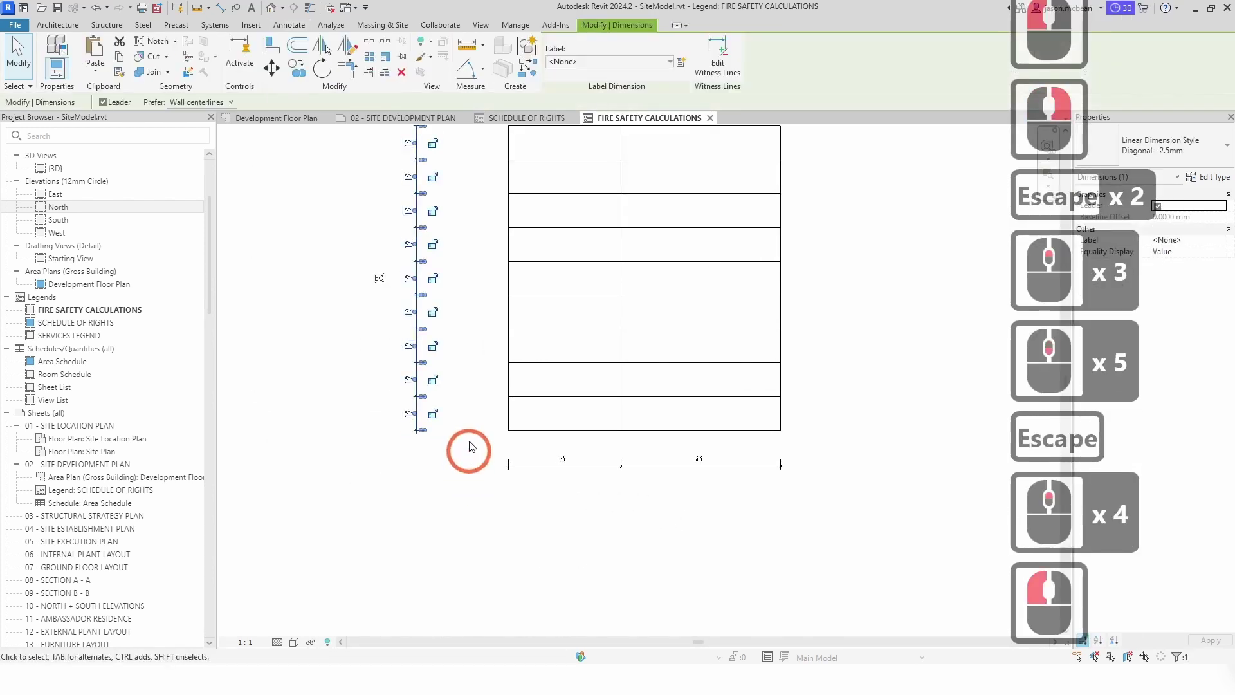
click(494, 471)
scroll(493, 471, down, 4)
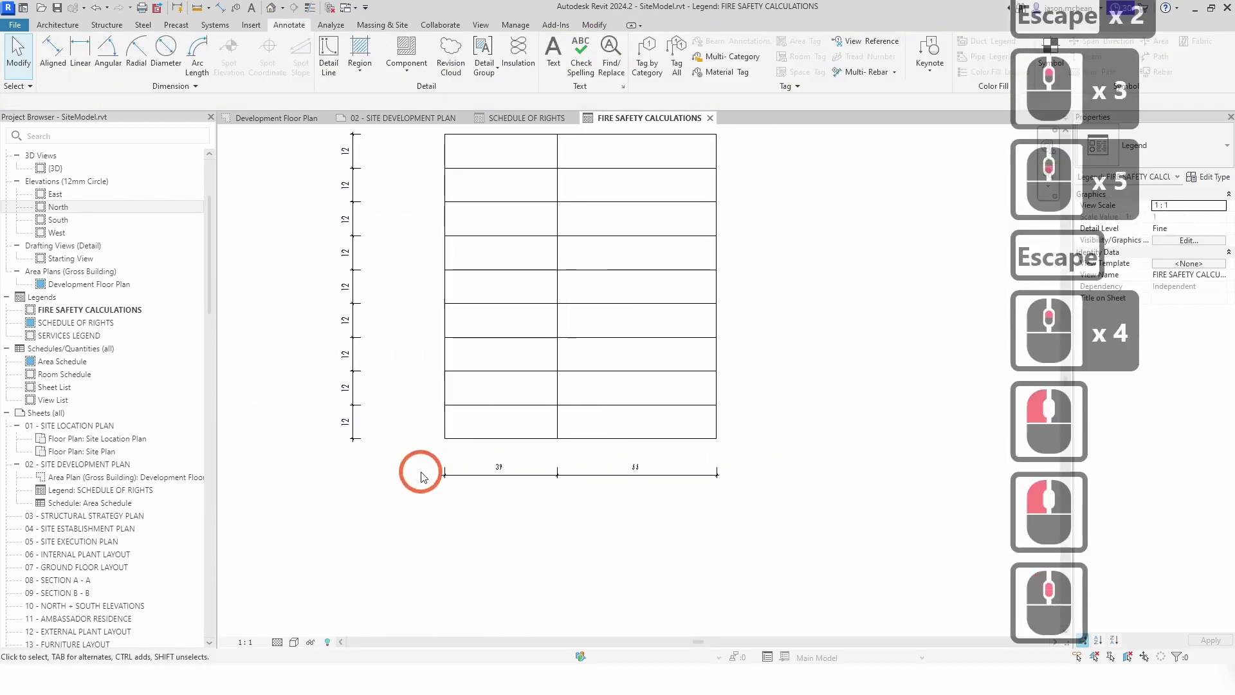
scroll(577, 449, up, 2)
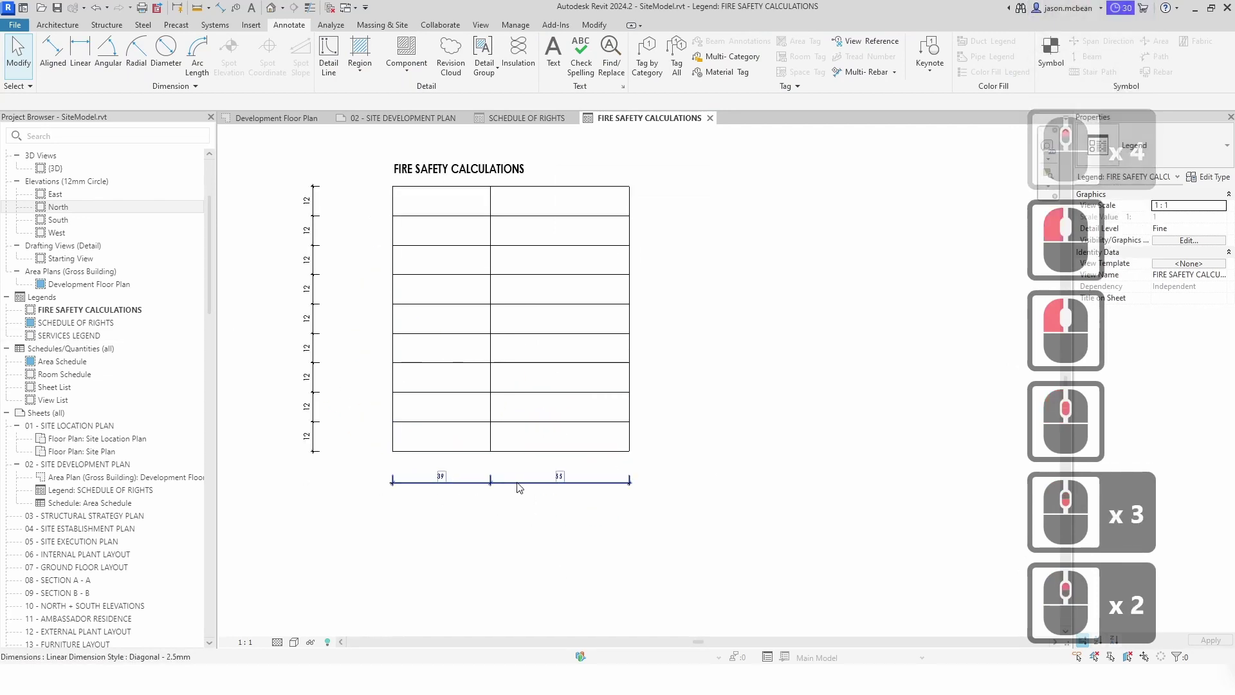
- Set the table's first column width to 40 mm by moving the column divider line
scroll(559, 481, up, 2)
click(468, 380)
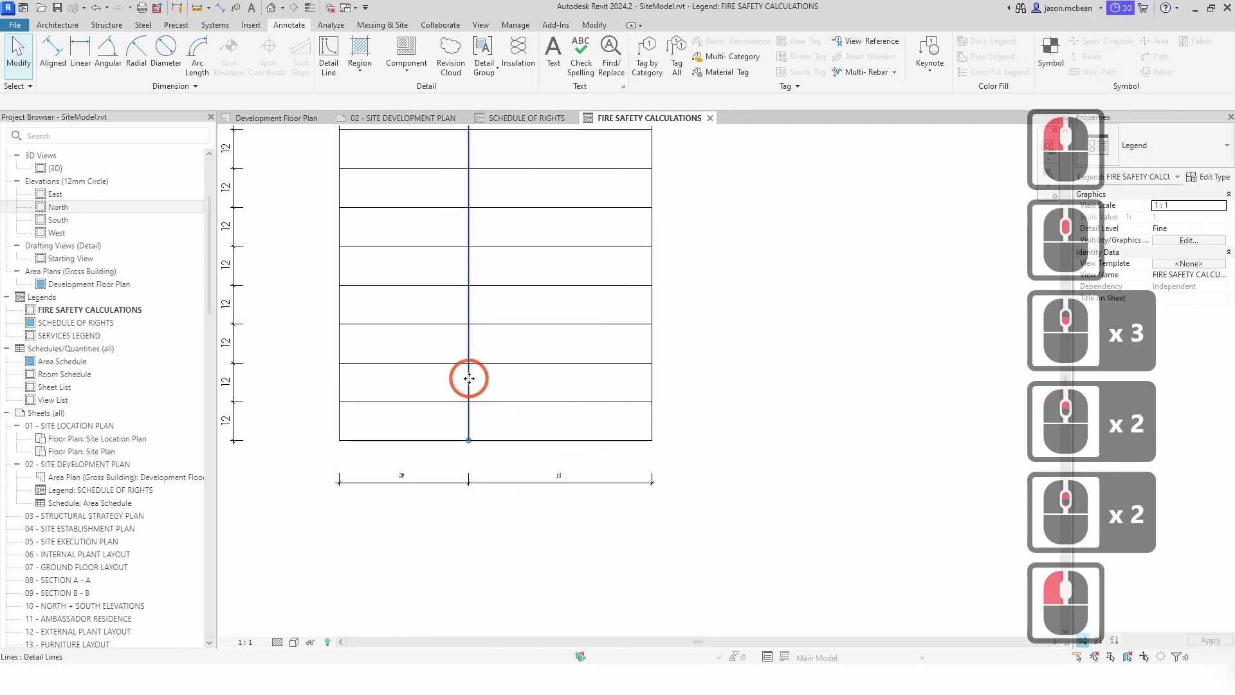
click(400, 472)
text(40)
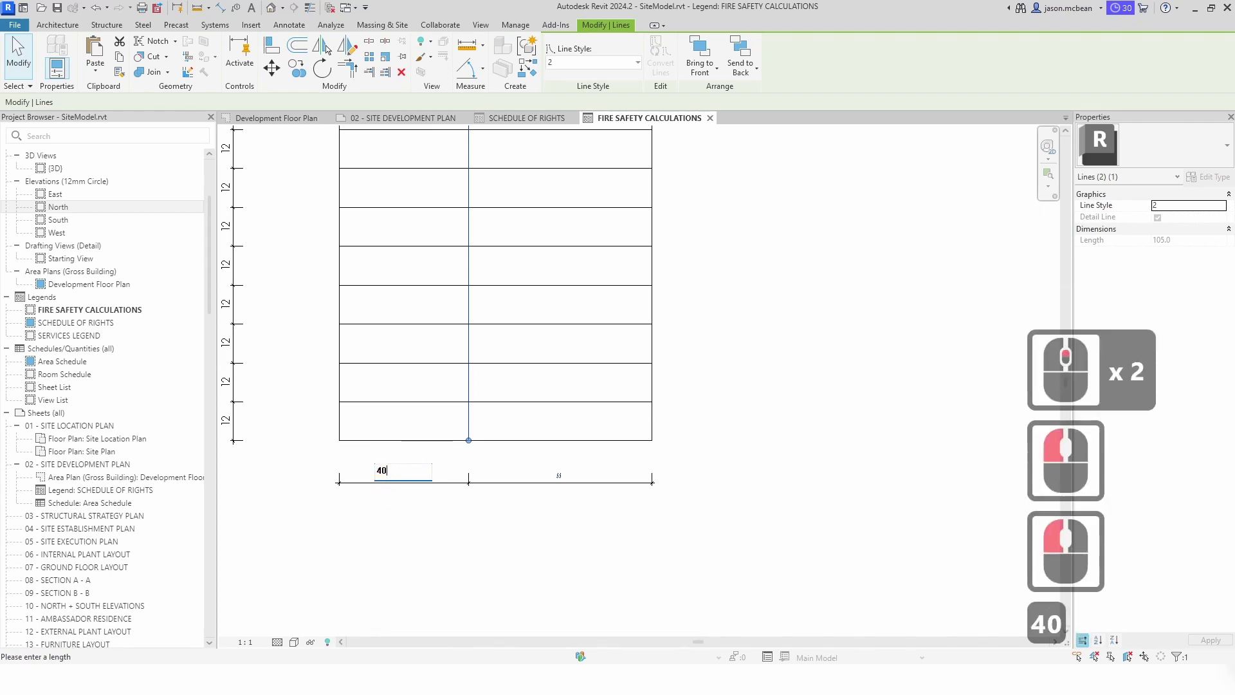
key(Return)
- Set the table's second column width to 60 mm by moving the right edge line
click(671, 373)
click(652, 374)
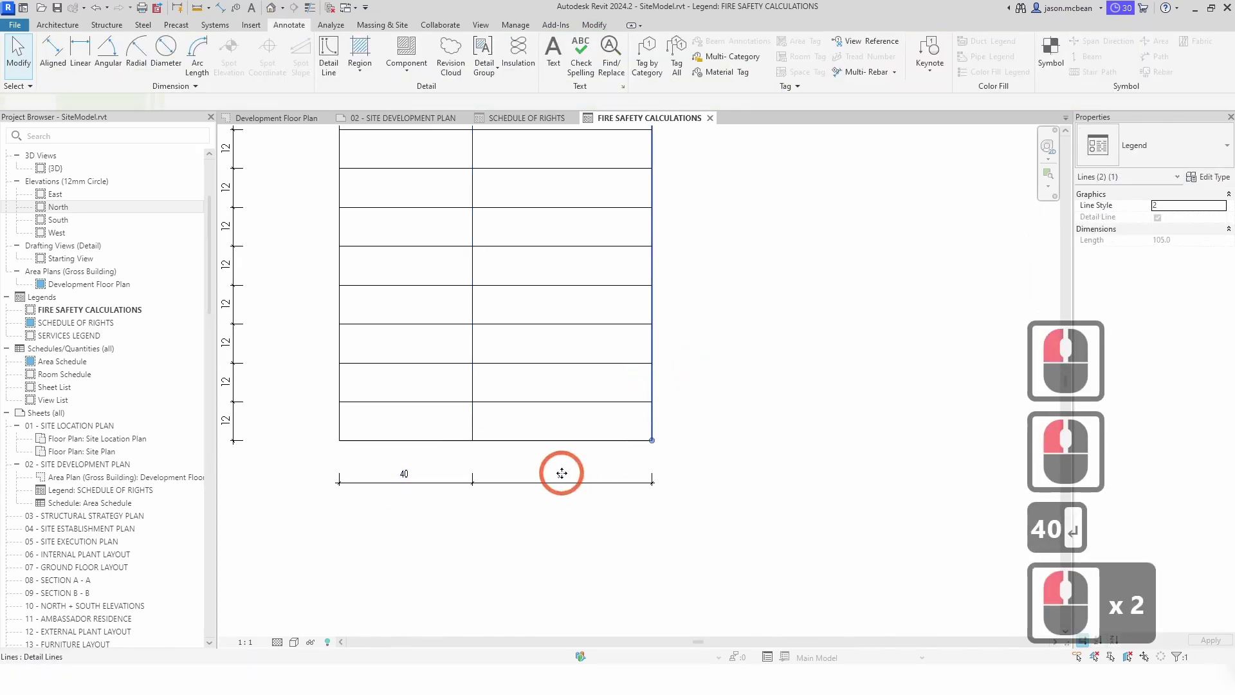
click(559, 473)
text(60)
key(Return)
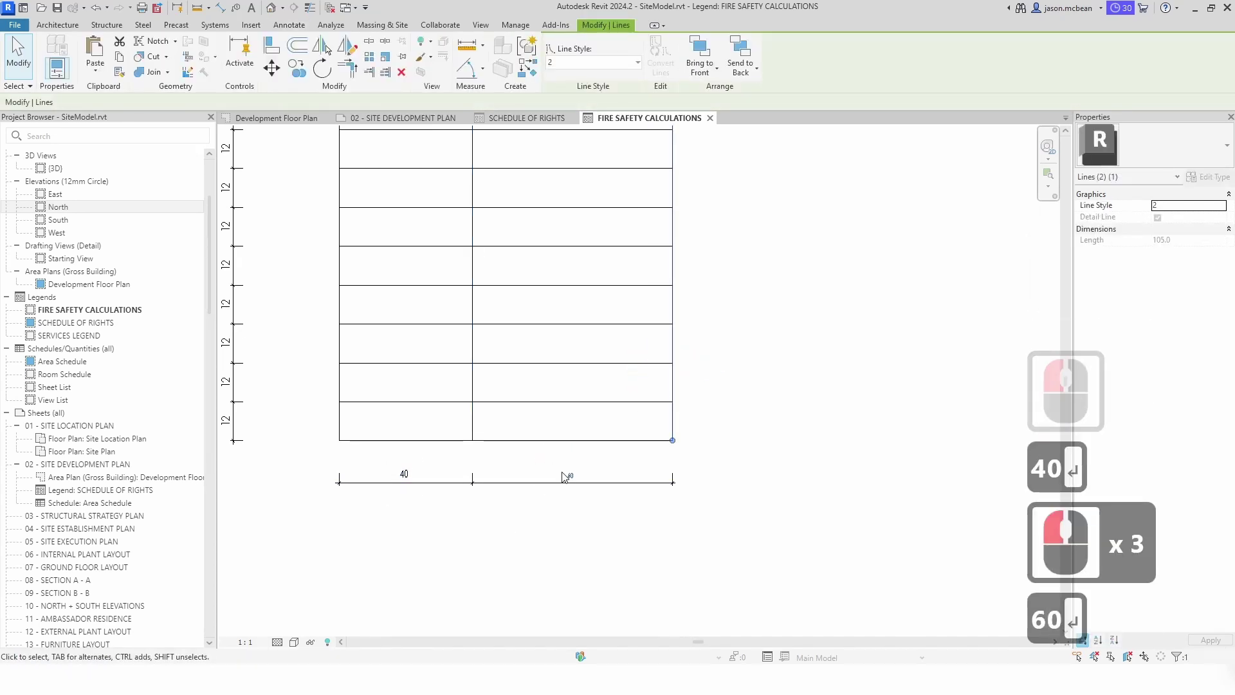
key(Escape)
- Set the height of the table's top row to 8 mm by moving the line beneath it
scroll(643, 611, down, 5)
scroll(547, 450, up, 4)
click(479, 331)
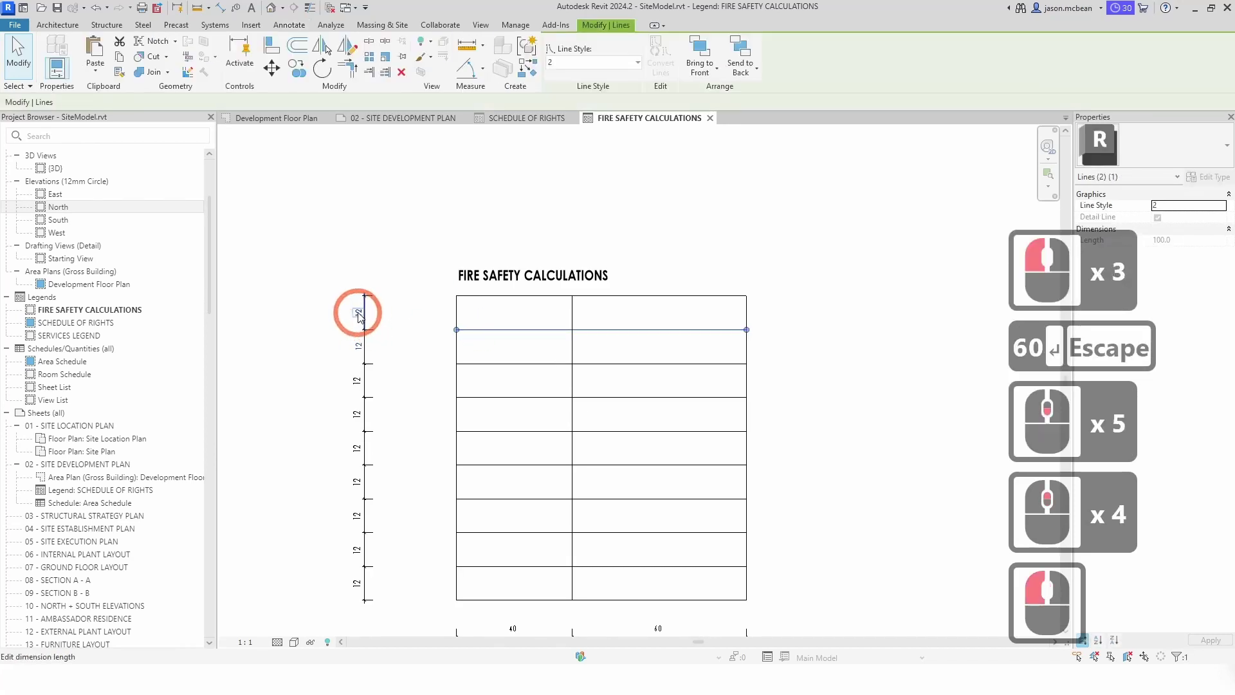
text(8)
key(Return)
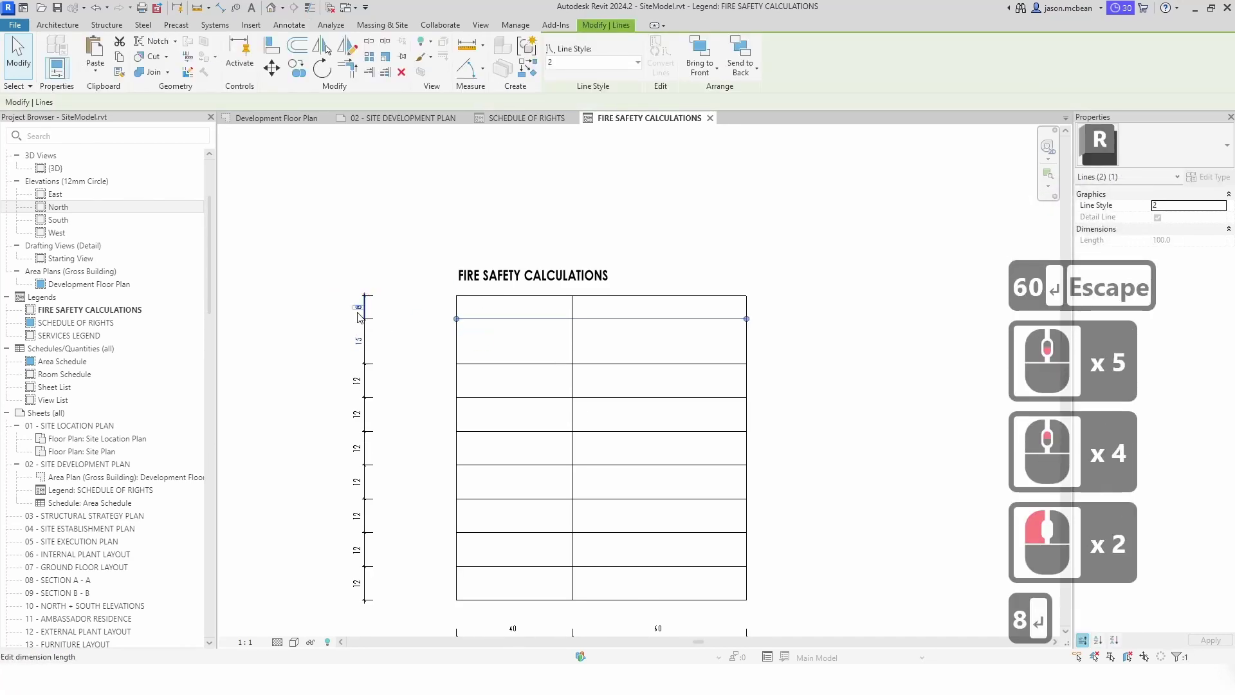
click(405, 414)
- Delete the row-height dimension string beside the table
scroll(509, 388, down, 3)
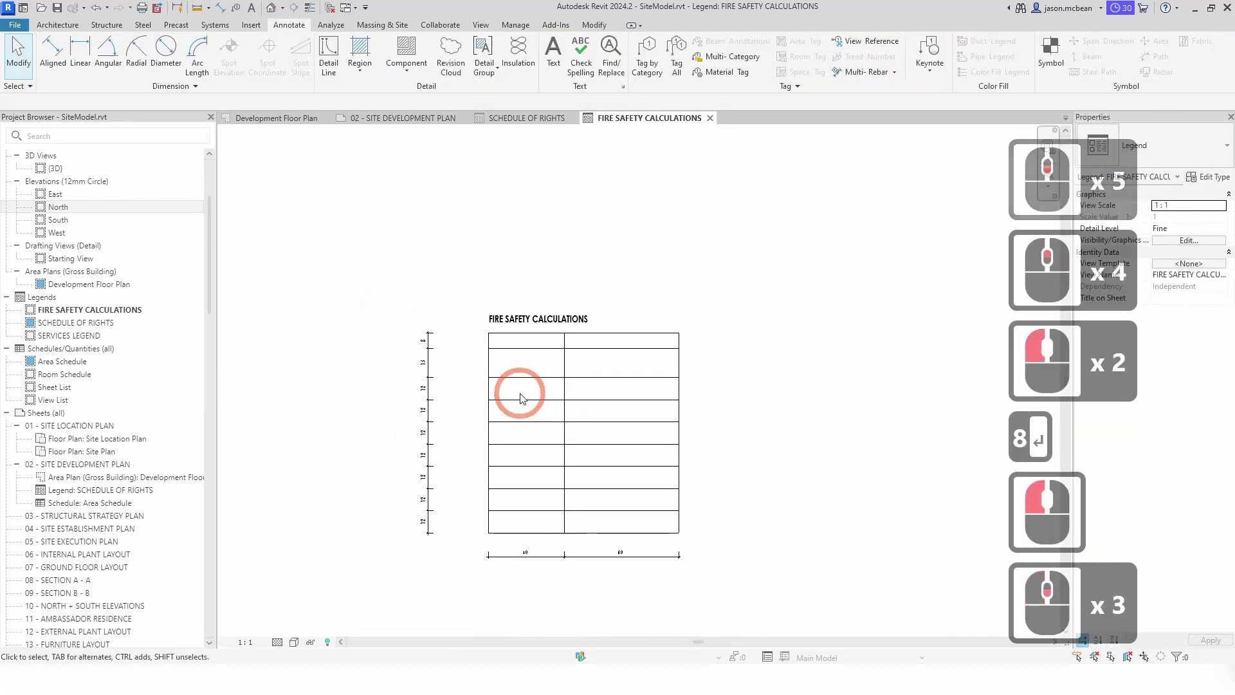
click(426, 365)
scroll(427, 364, up, 4)
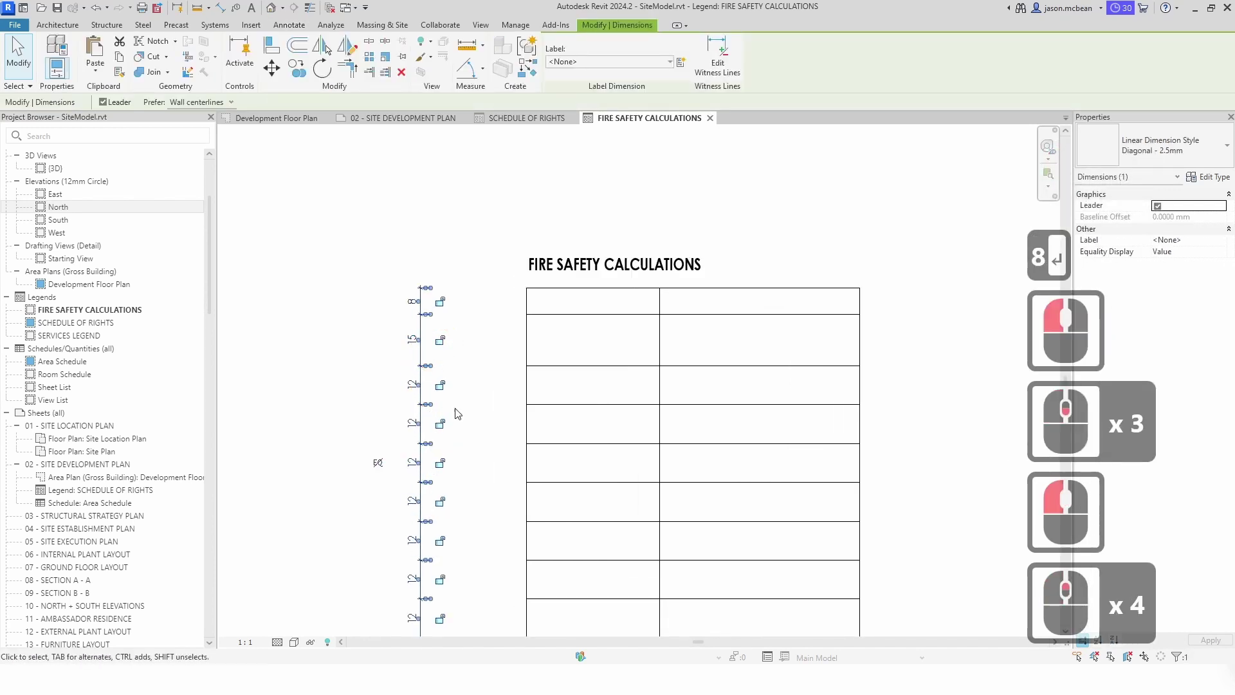
click(469, 380)
click(421, 302)
key(Delete)
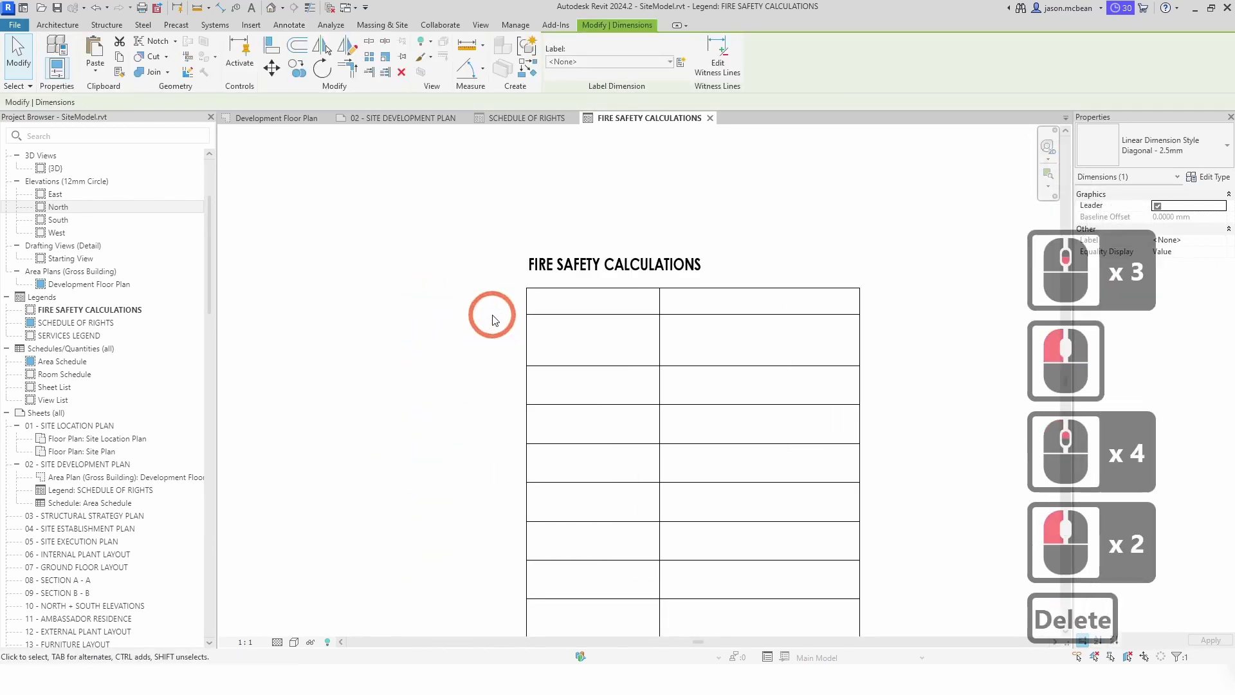
- Dimension the four rows below the top row in one string and constrain them to equal spacing
key(i)
click(576, 314)
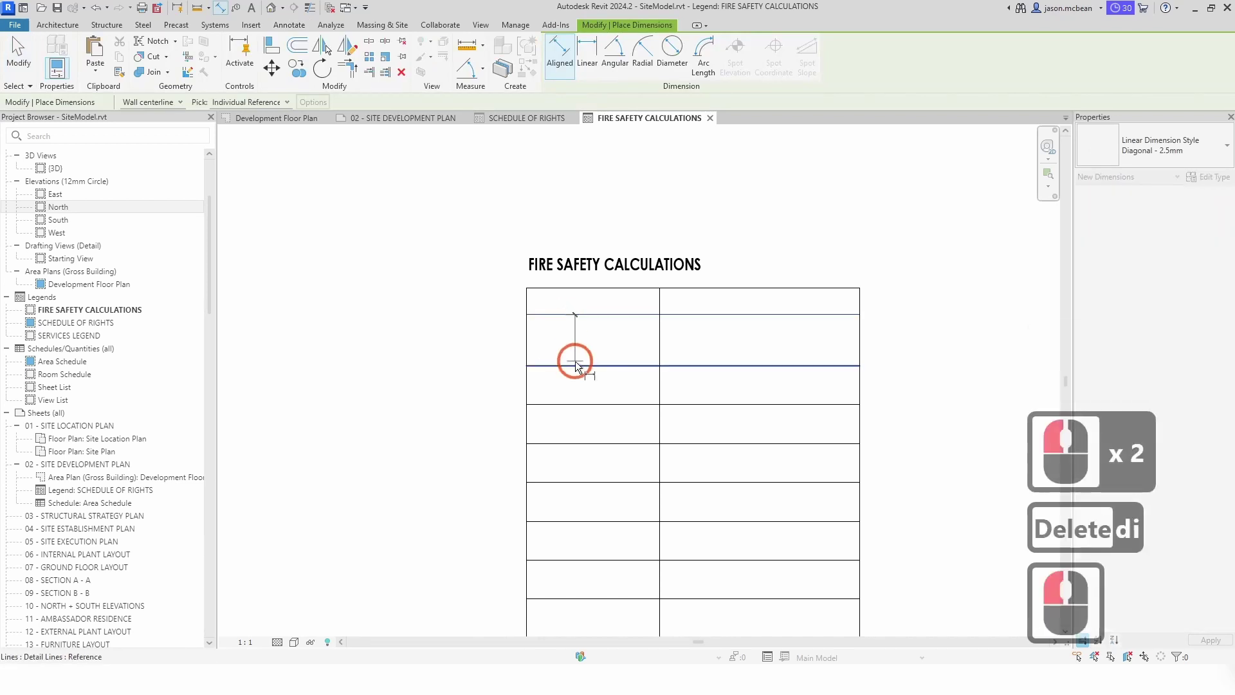
click(576, 365)
click(576, 403)
click(576, 443)
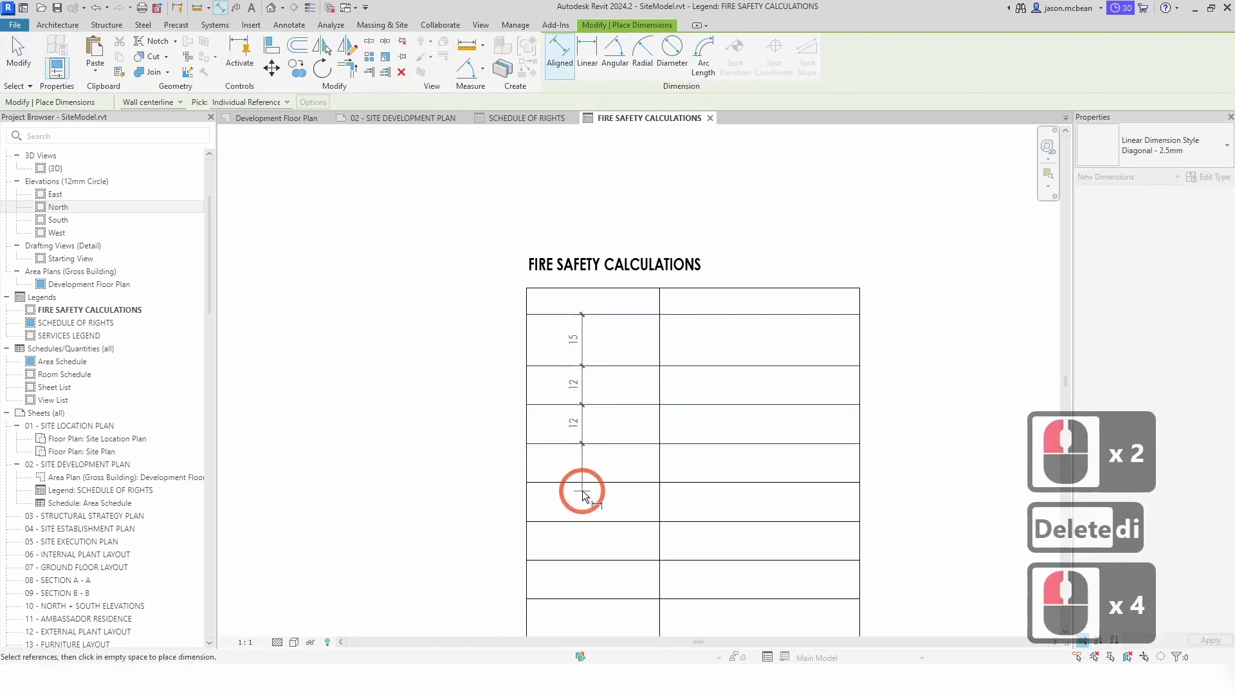
click(581, 482)
click(426, 456)
click(383, 398)
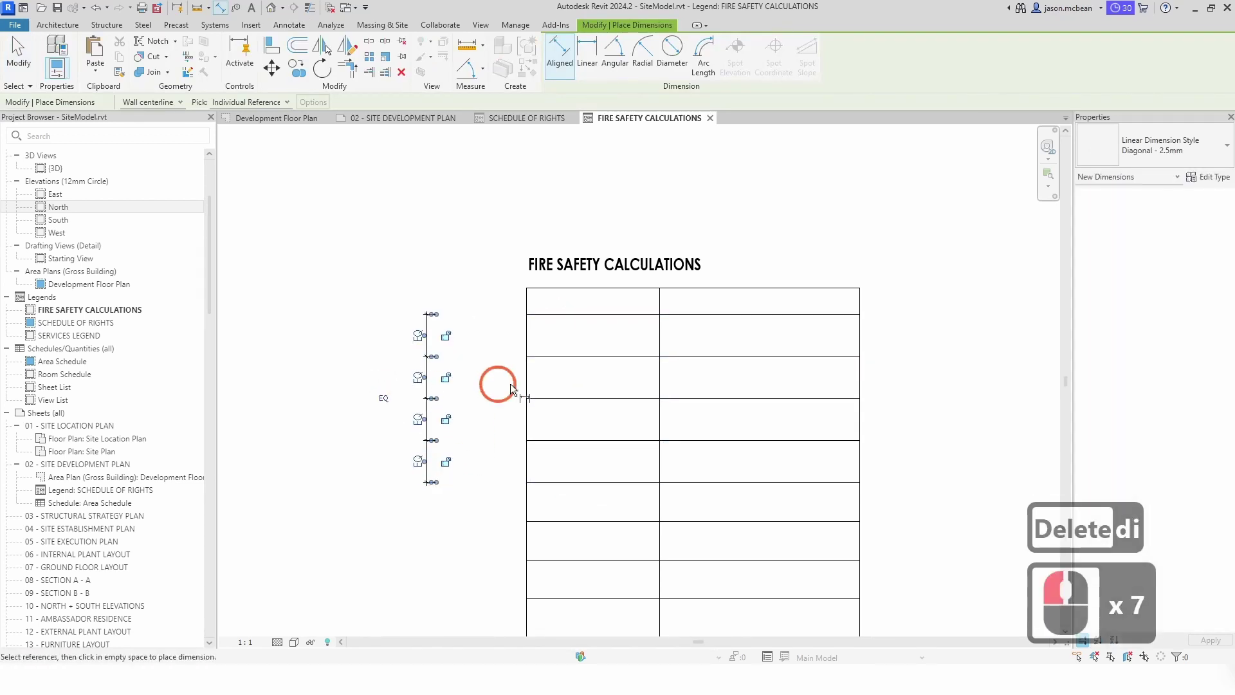
key(Escape)
key(Escape)
- Nudge the line beneath the second row until the equally spaced rows are about 14 mm high
click(723, 347)
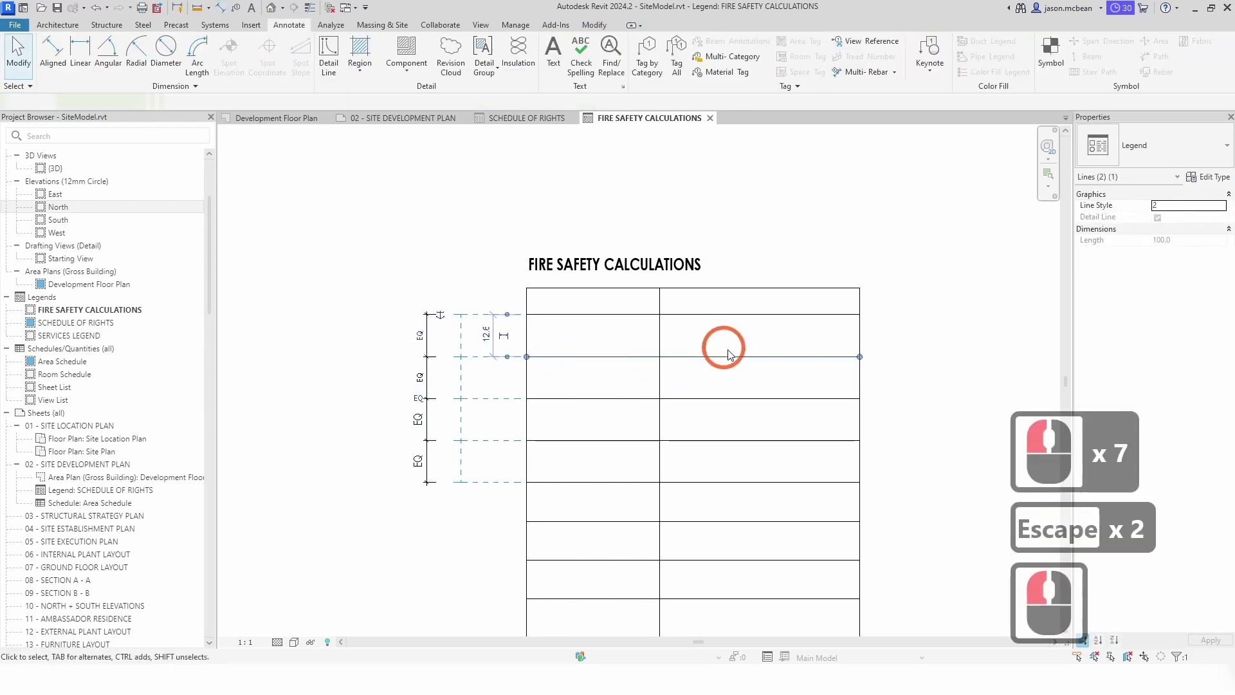
key(Up)
key(Up)
key(Up)
key(Down)
key(Down)
key(Down)
key(Down)
key(Down)
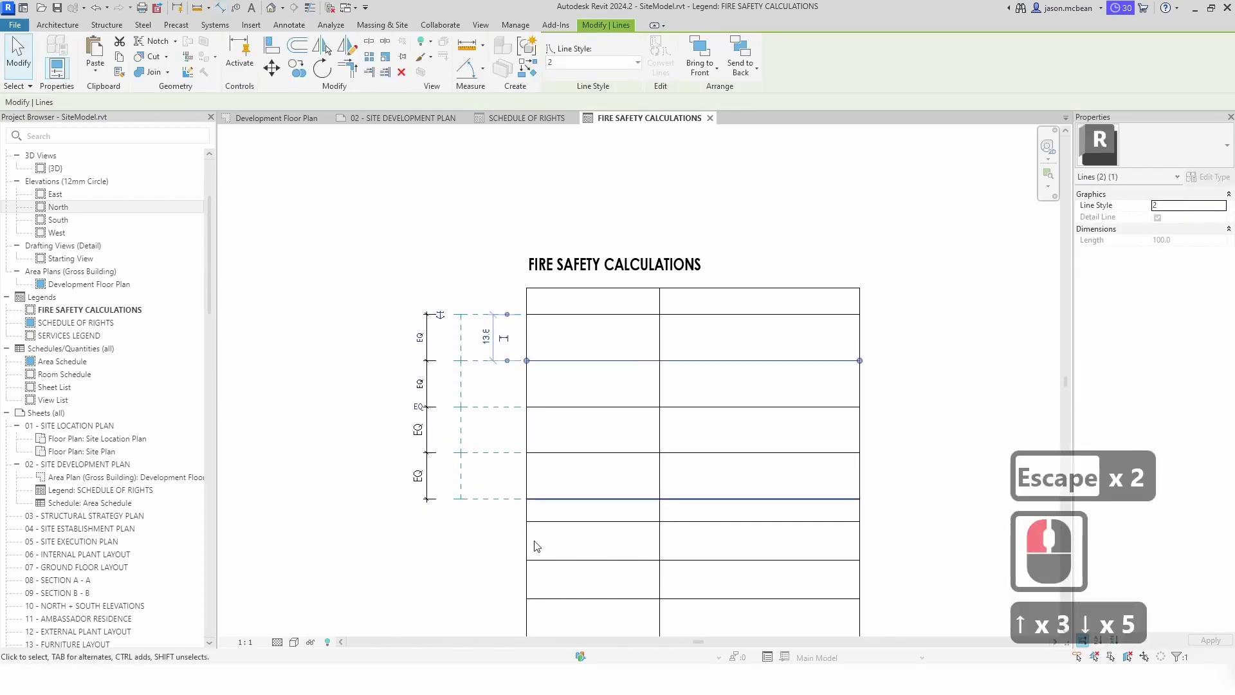
click(389, 565)
key(Up)
key(Up)
key(Down)
- Delete the equal-spacing dimension string and the column-width dimension string below the table
scroll(423, 499, down, 4)
click(414, 441)
key(Delete)
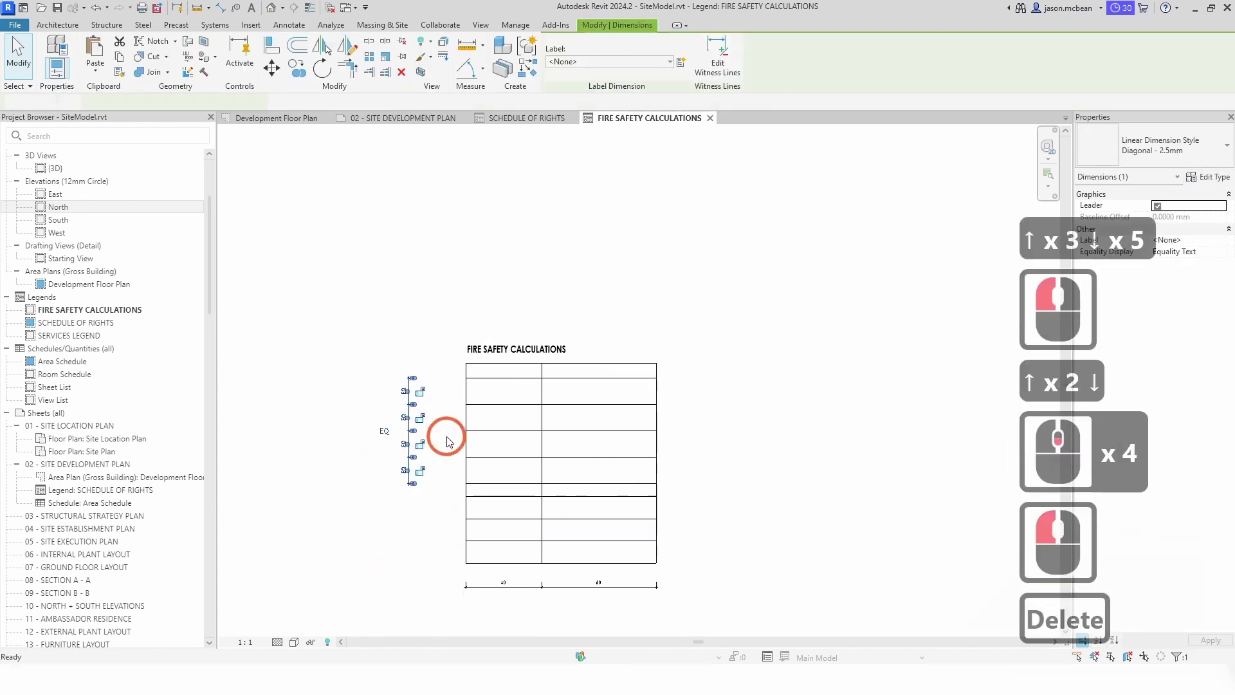
click(1132, 645)
drag(699, 606, 437, 586)
key(Delete)
- Add the text "Area" in the first cell of the fire safety table's top row
scroll(514, 360, up, 5)
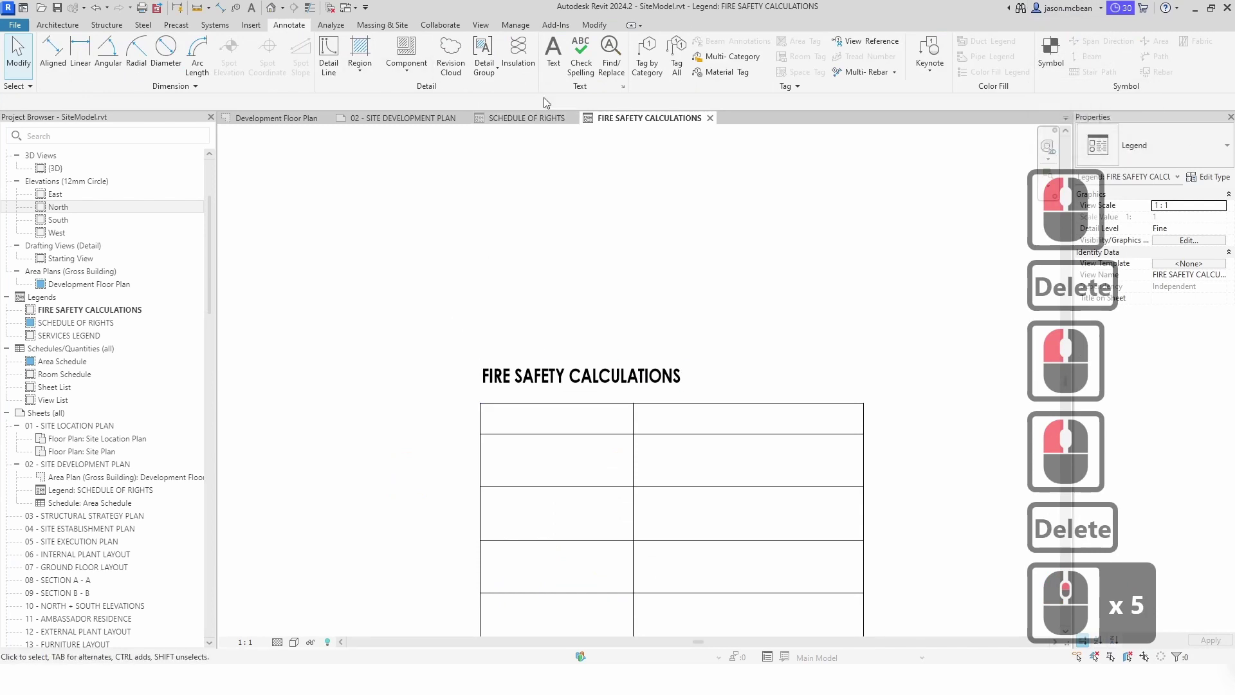
click(558, 52)
scroll(493, 475, up, 6)
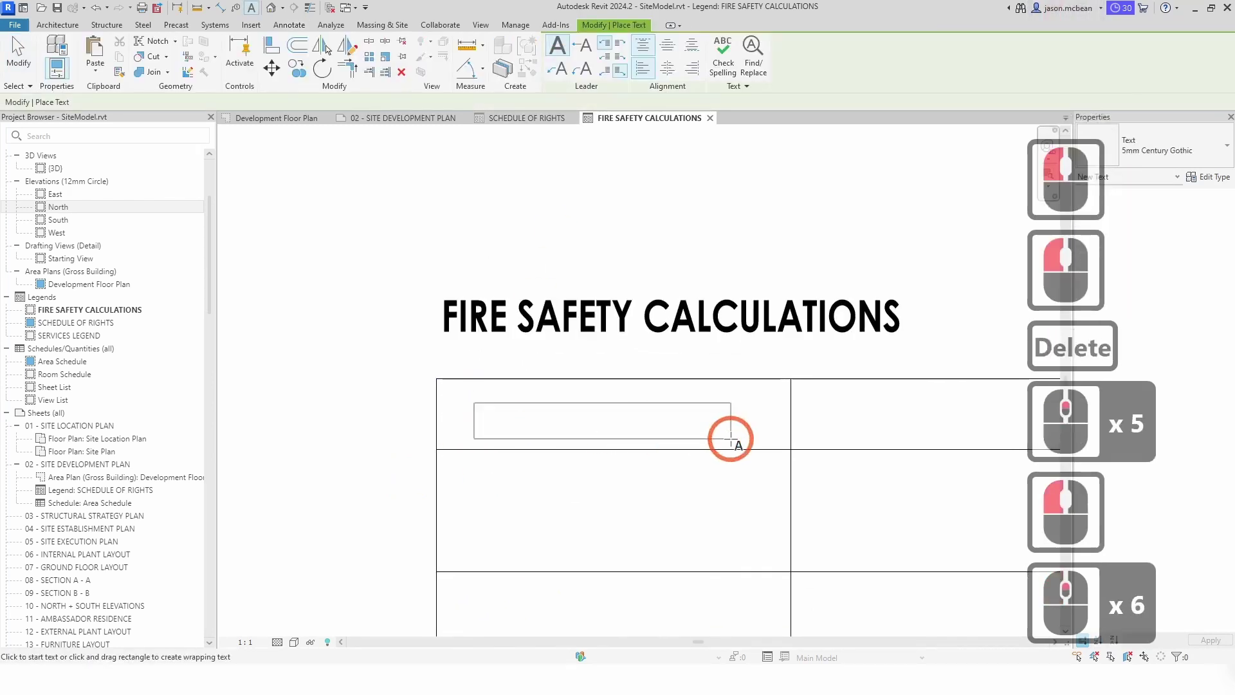
drag(731, 439, 732, 440)
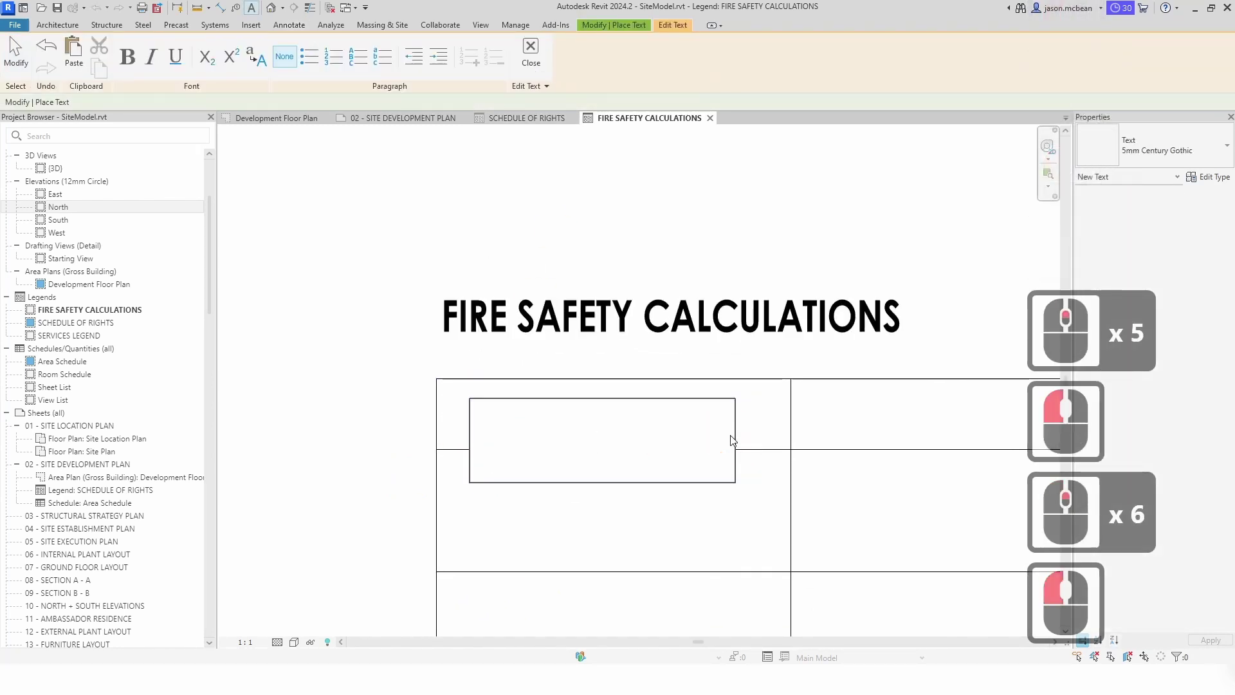
text(area)
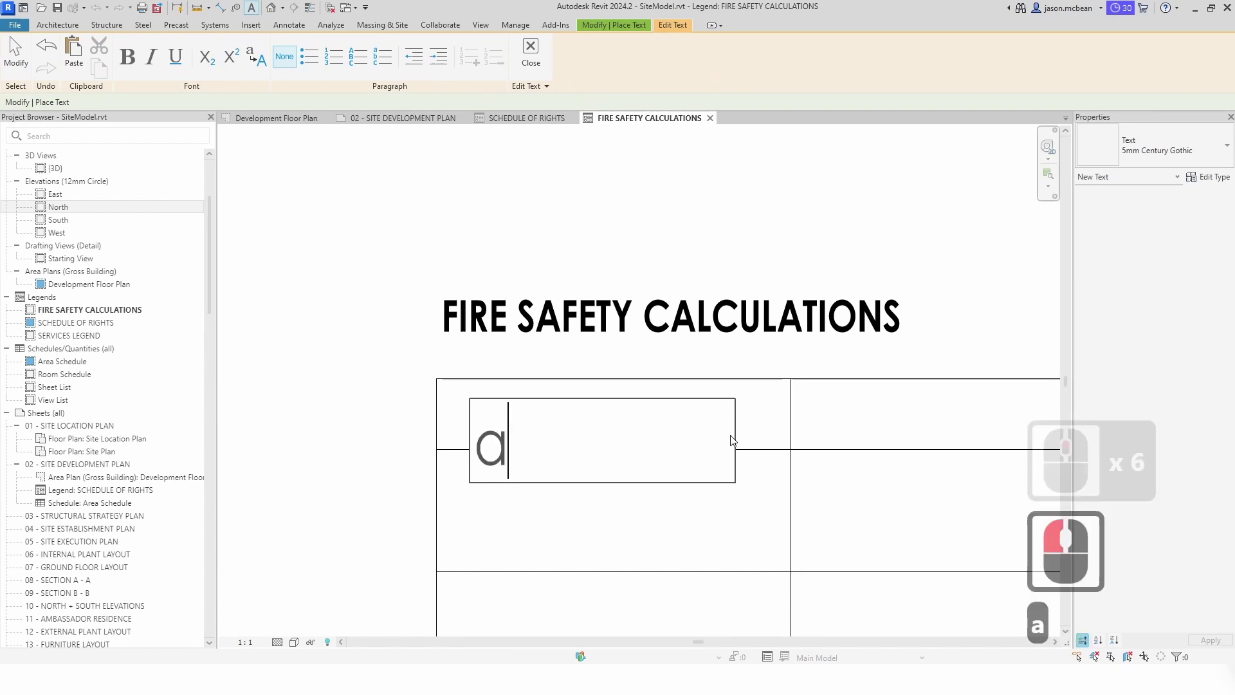
key(BackSpace)
key(BackSpace)
key(BackSpace)
key(BackSpace)
text(Are)
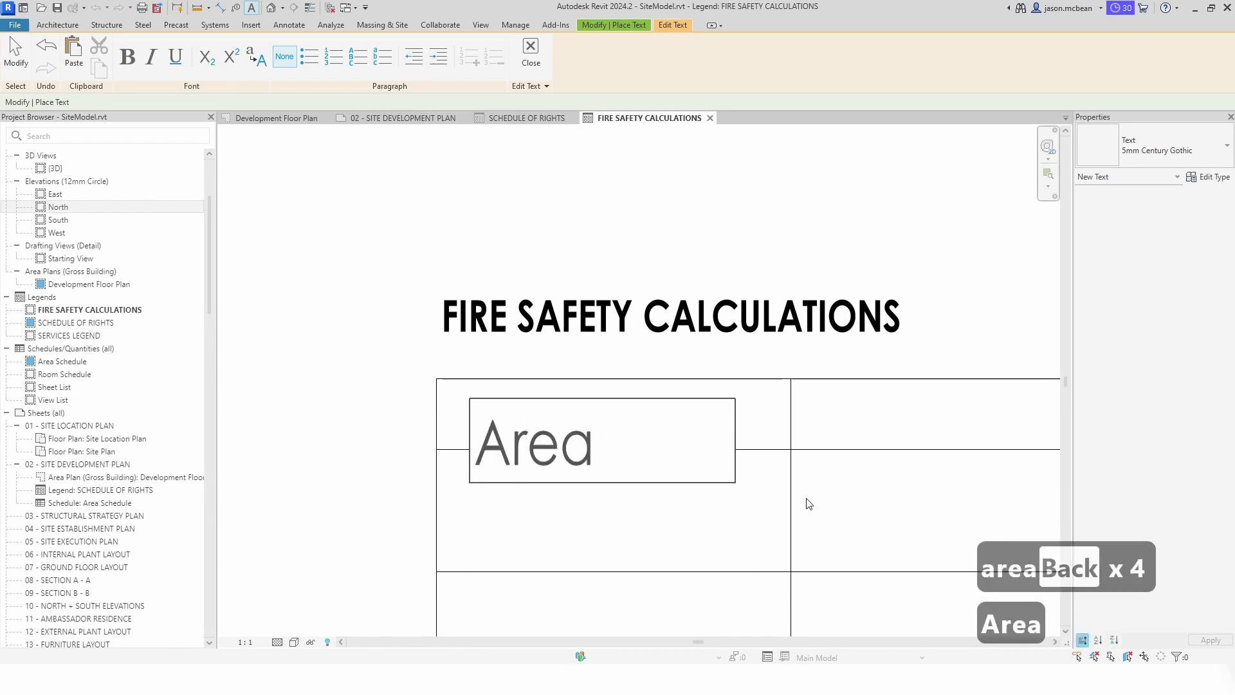
click(548, 450)
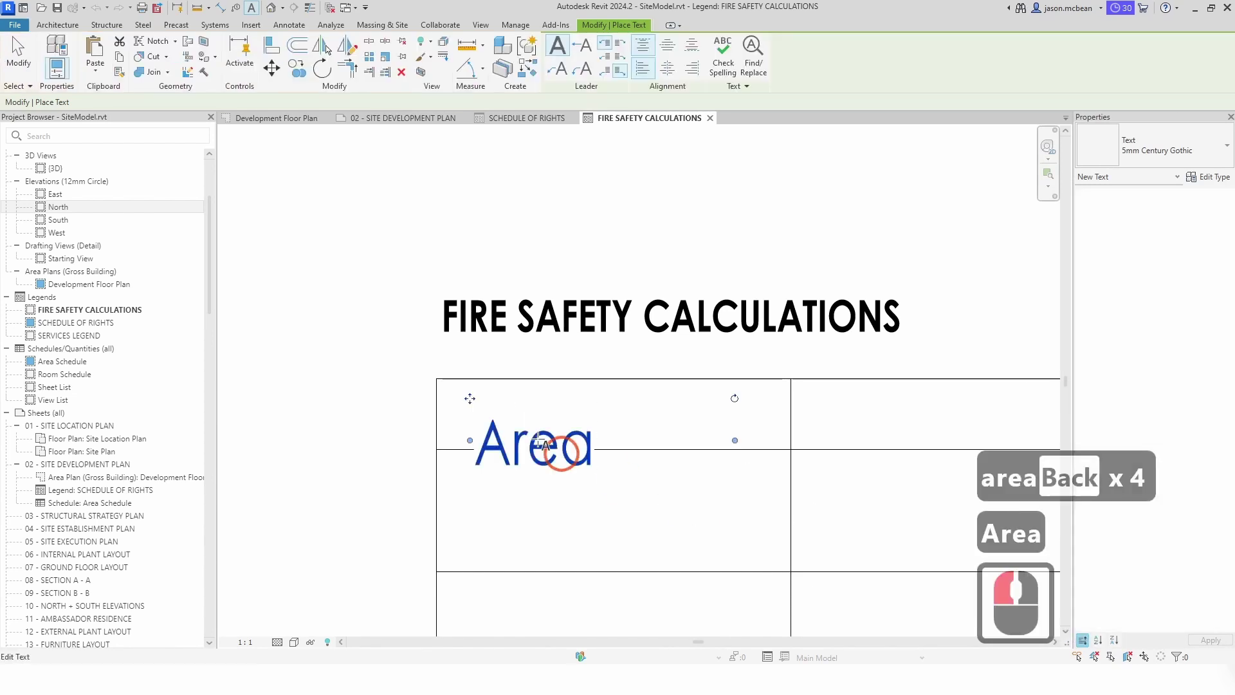
- Change the "Area" text to the 2.5mm Century Gothic type and move it up and left inside its cell
key(Escape)
key(Escape)
click(553, 450)
click(1165, 157)
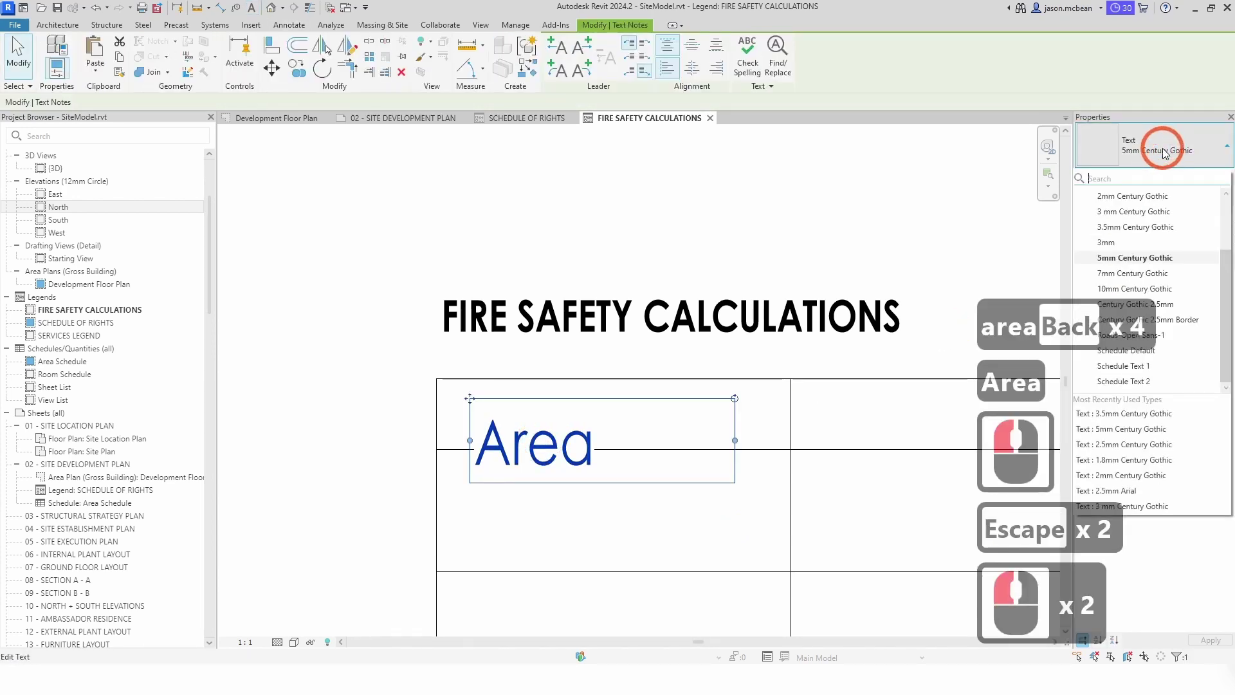
scroll(1119, 218, up, 2)
click(1116, 227)
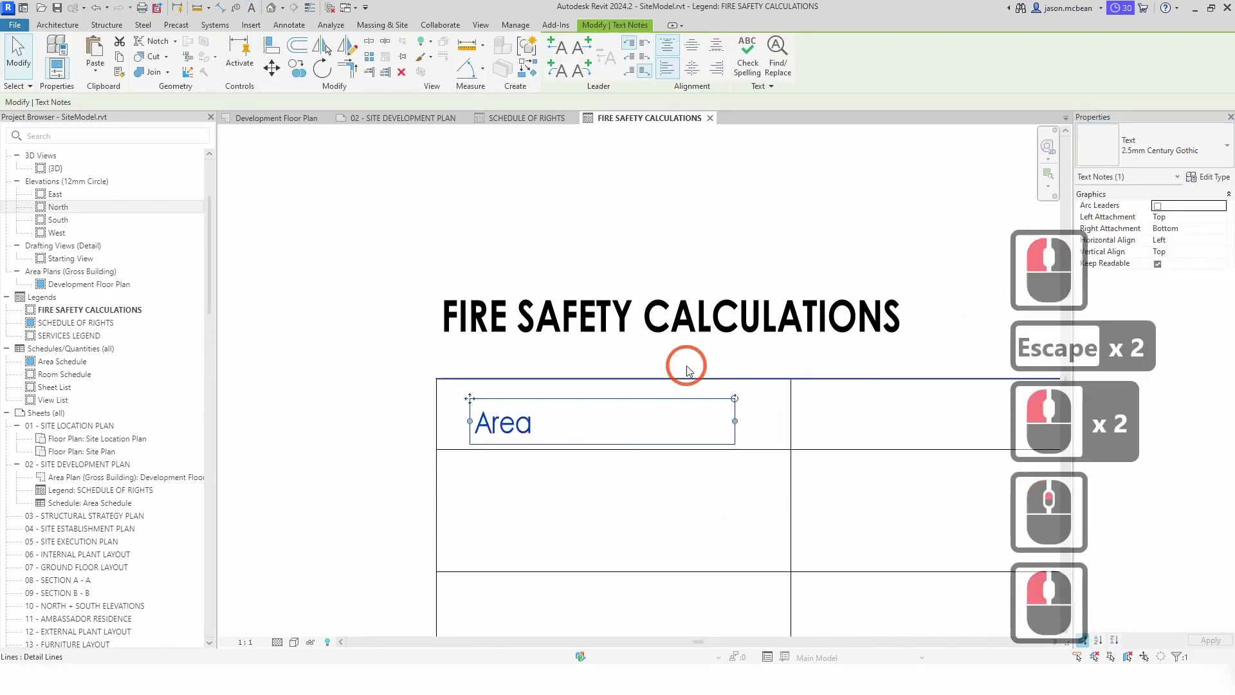
drag(468, 399, 447, 390)
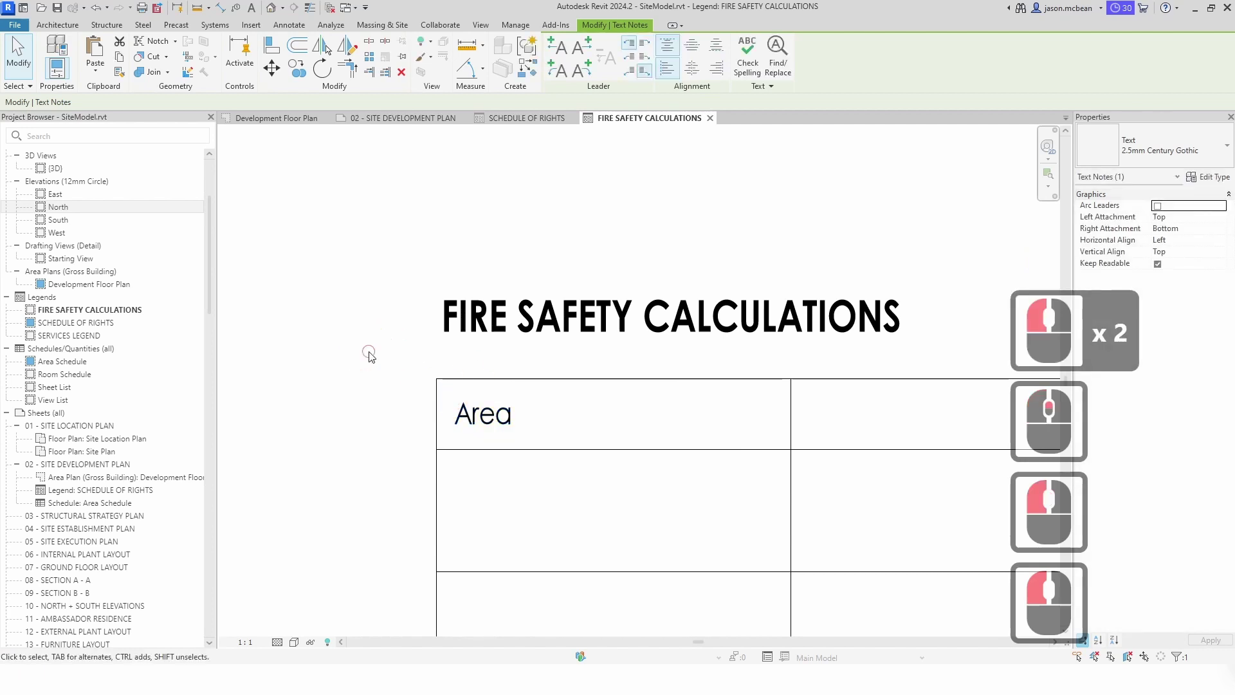
- Nudge the line beneath the top row up until that row is about 7.1 mm high
click(586, 461)
click(593, 449)
key(Up)
key(Up)
key(Up)
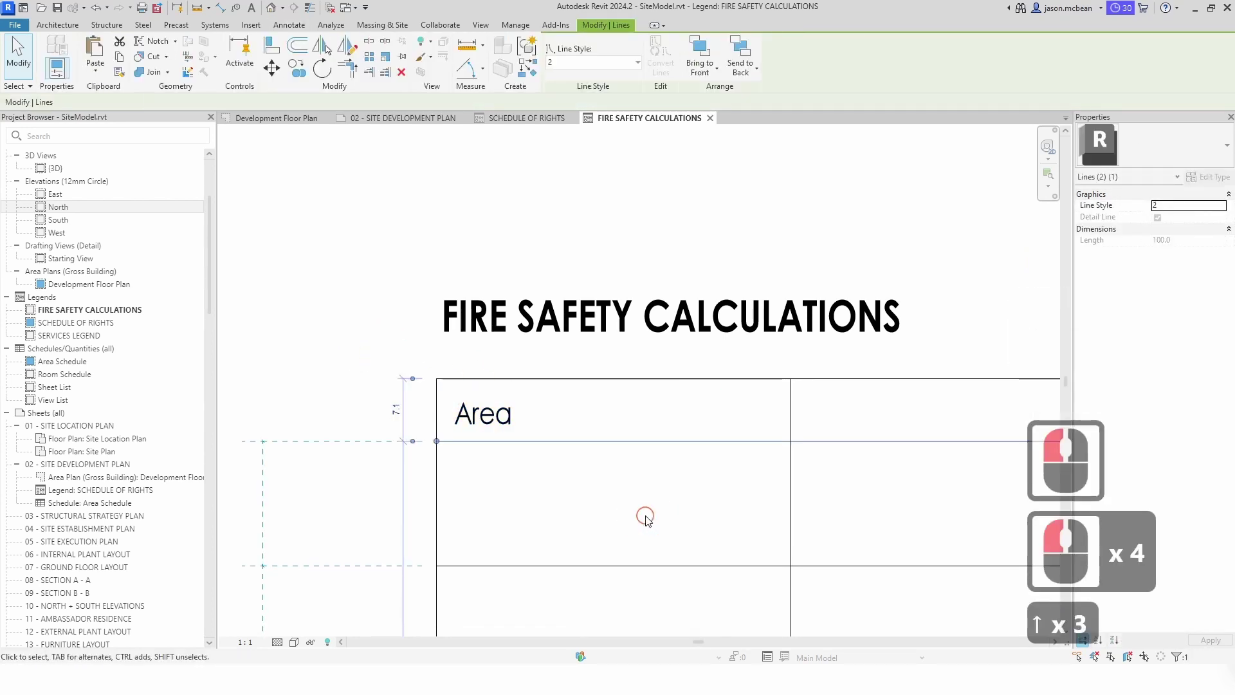
click(644, 514)
- Delete the remaining equal-spacing constraint on the four rows below the top row
scroll(450, 473, down, 6)
scroll(454, 485, down, 2)
click(489, 503)
scroll(400, 521, down, 5)
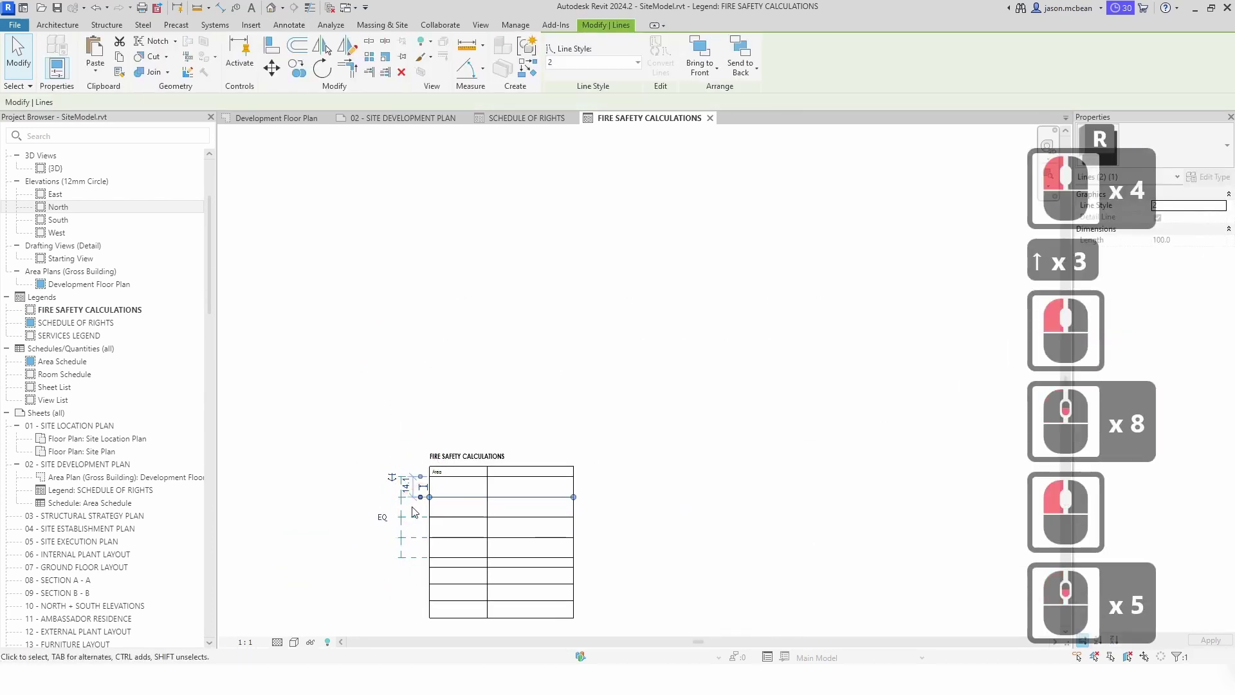
scroll(358, 513, up, 5)
middle_drag(468, 522, 462, 429)
click(440, 437)
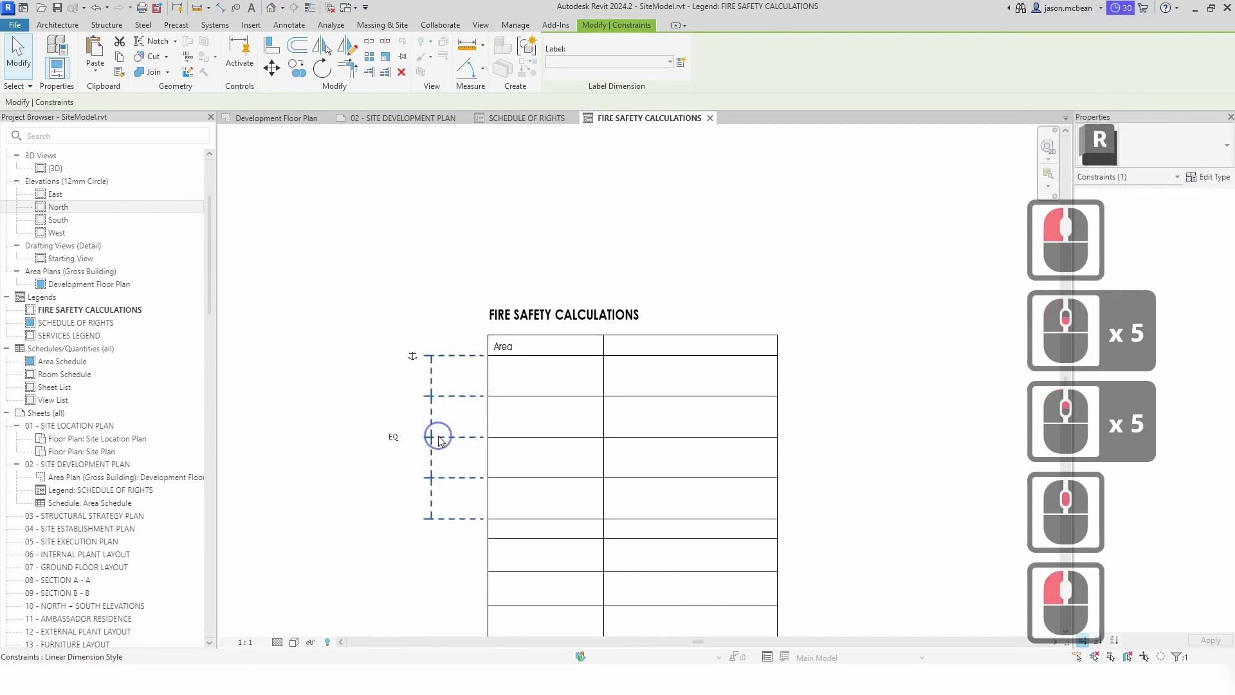
right_click(440, 440)
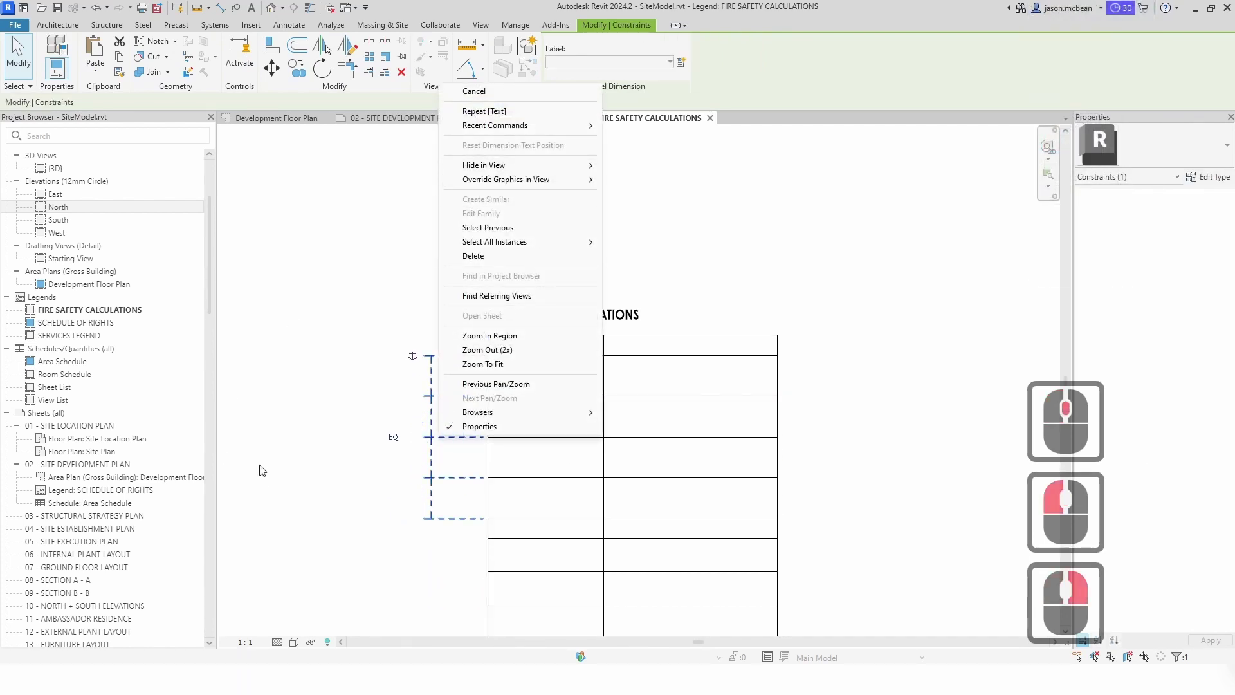
click(431, 490)
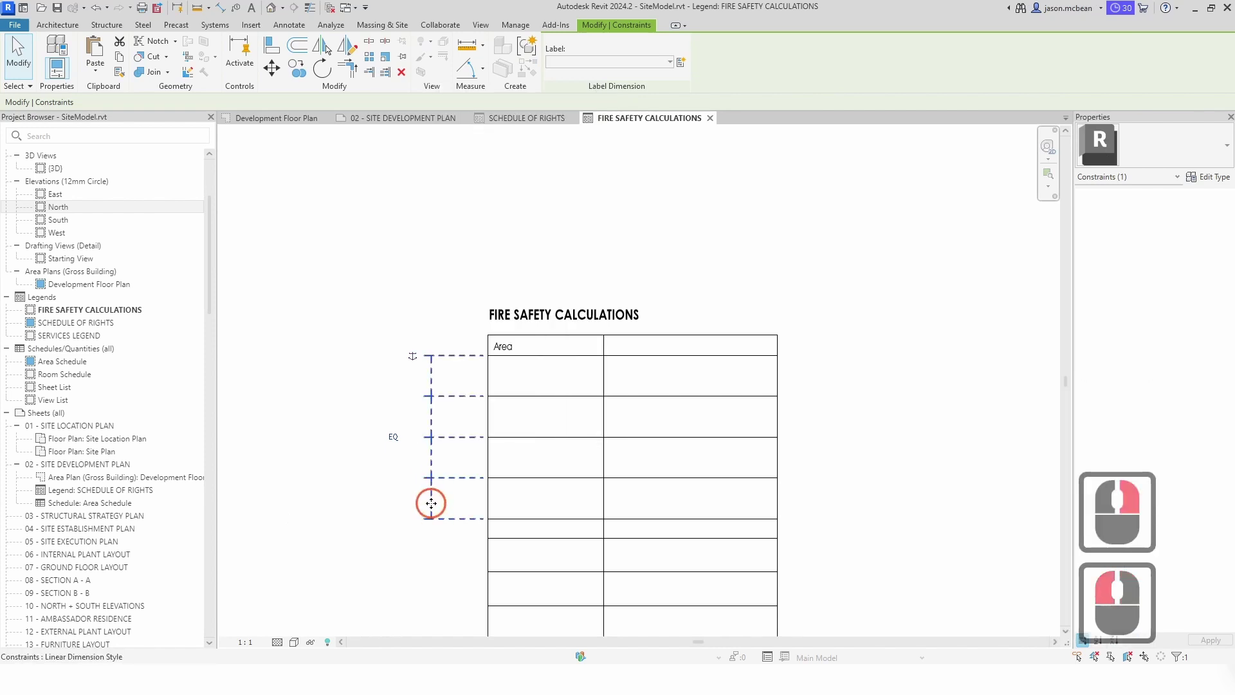
right_click(431, 503)
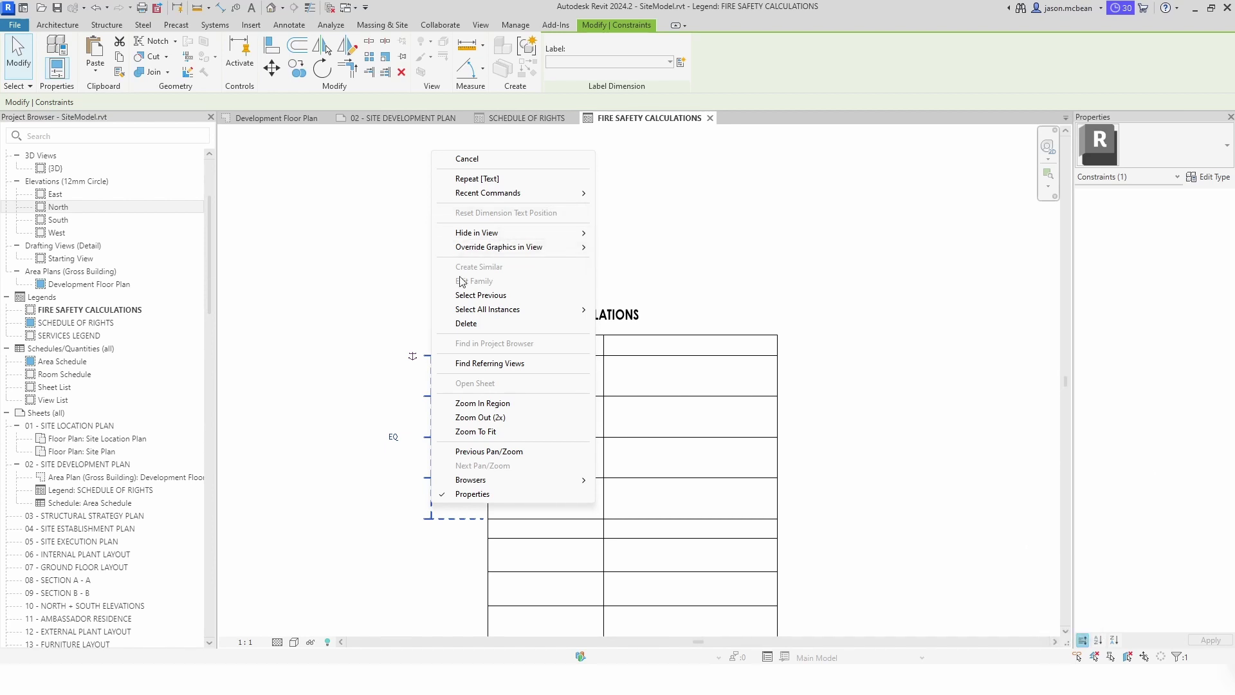
click(417, 575)
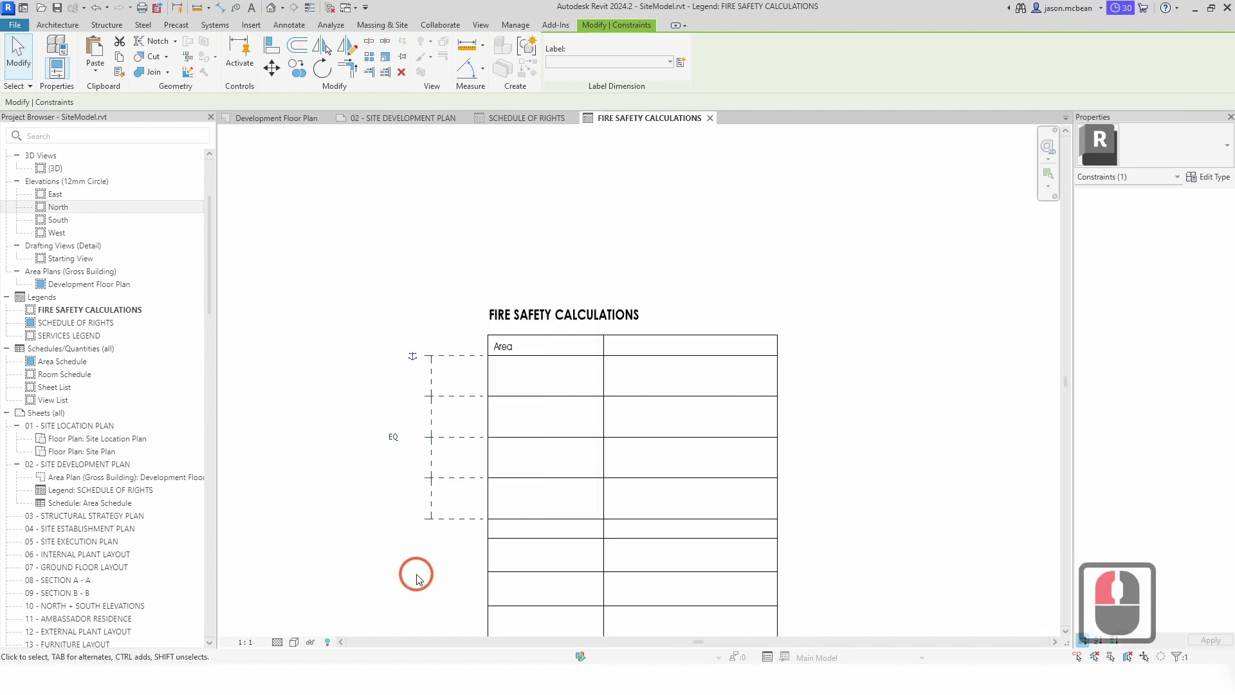
right_click(441, 522)
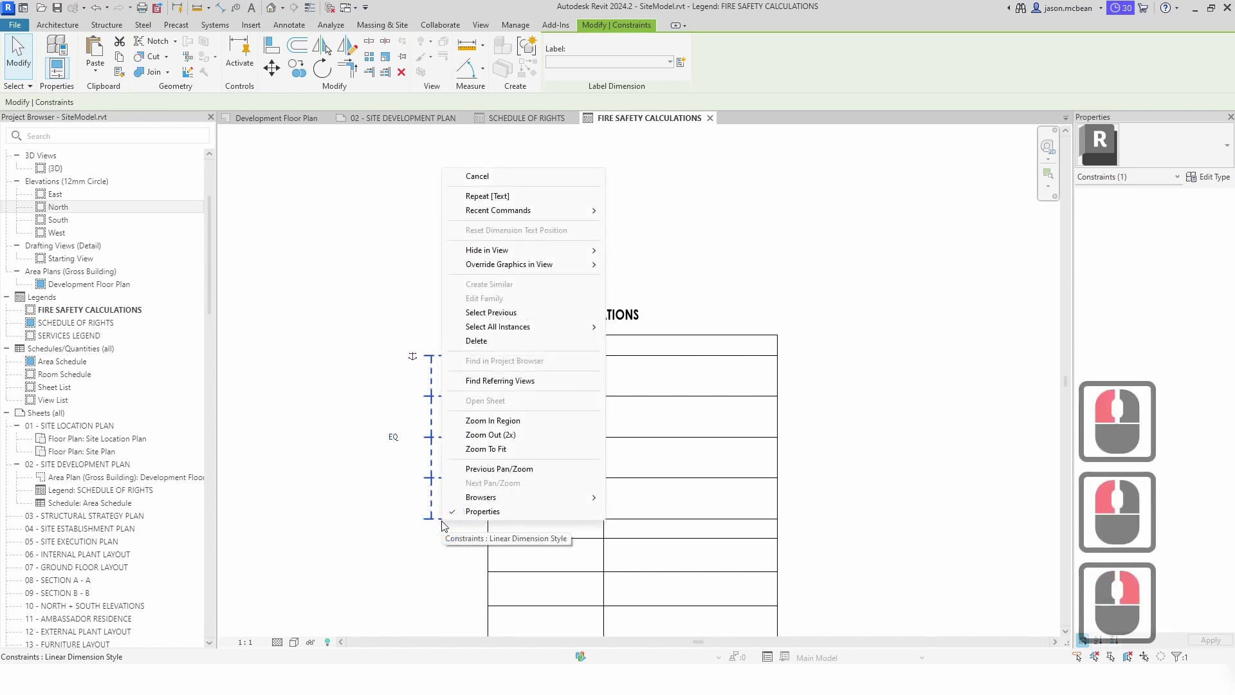
key(Delete)
click(433, 470)
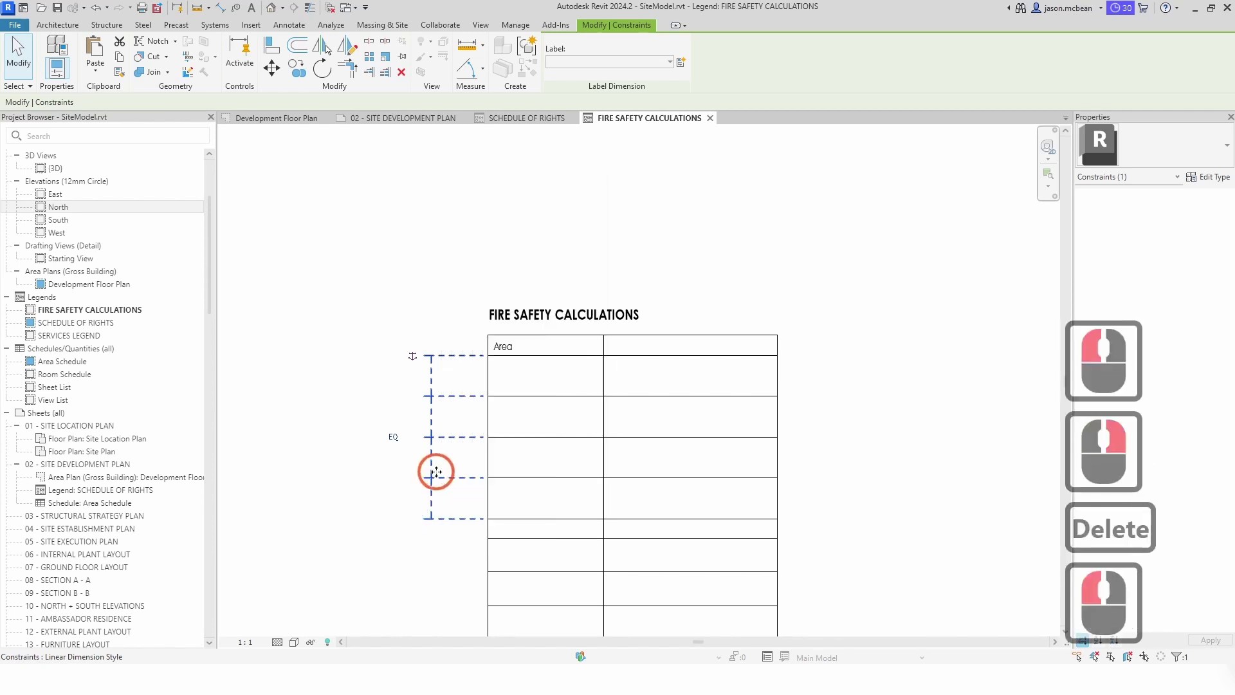
key(Delete)
- Nudge the line beneath the second row up until that row is about 12.6 mm high
click(545, 392)
click(749, 395)
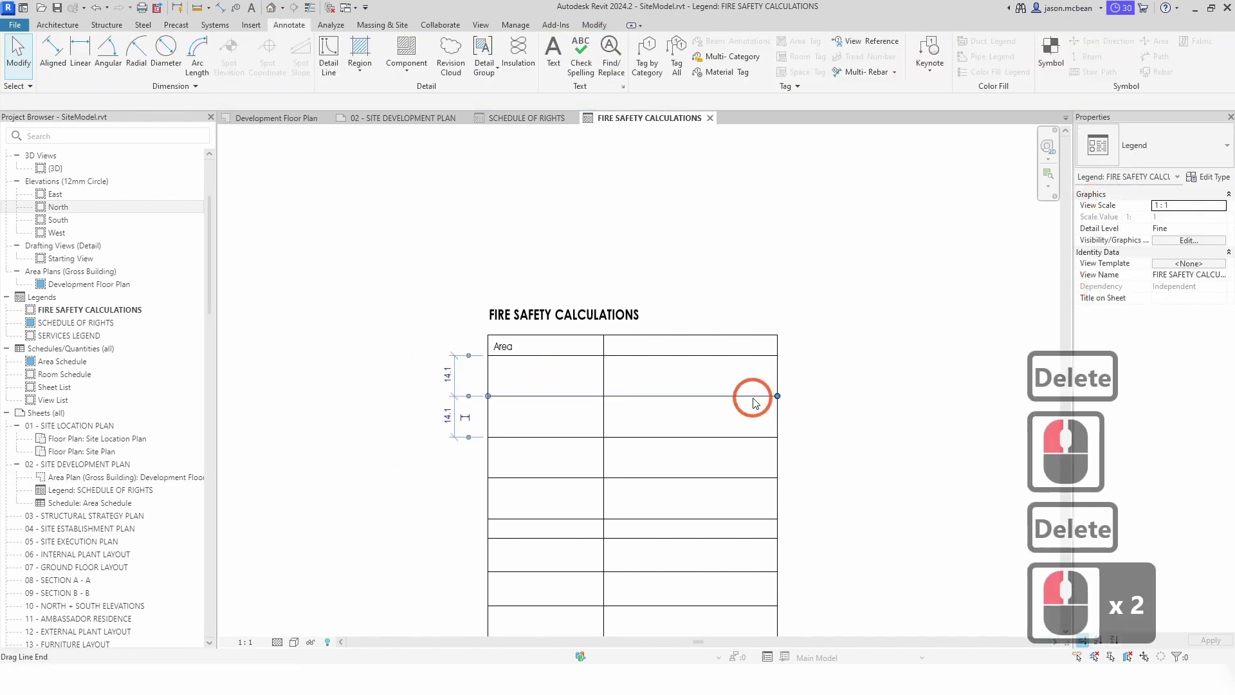
key(Up)
key(Up)
key(Up)
key(Down)
key(Down)
click(895, 436)
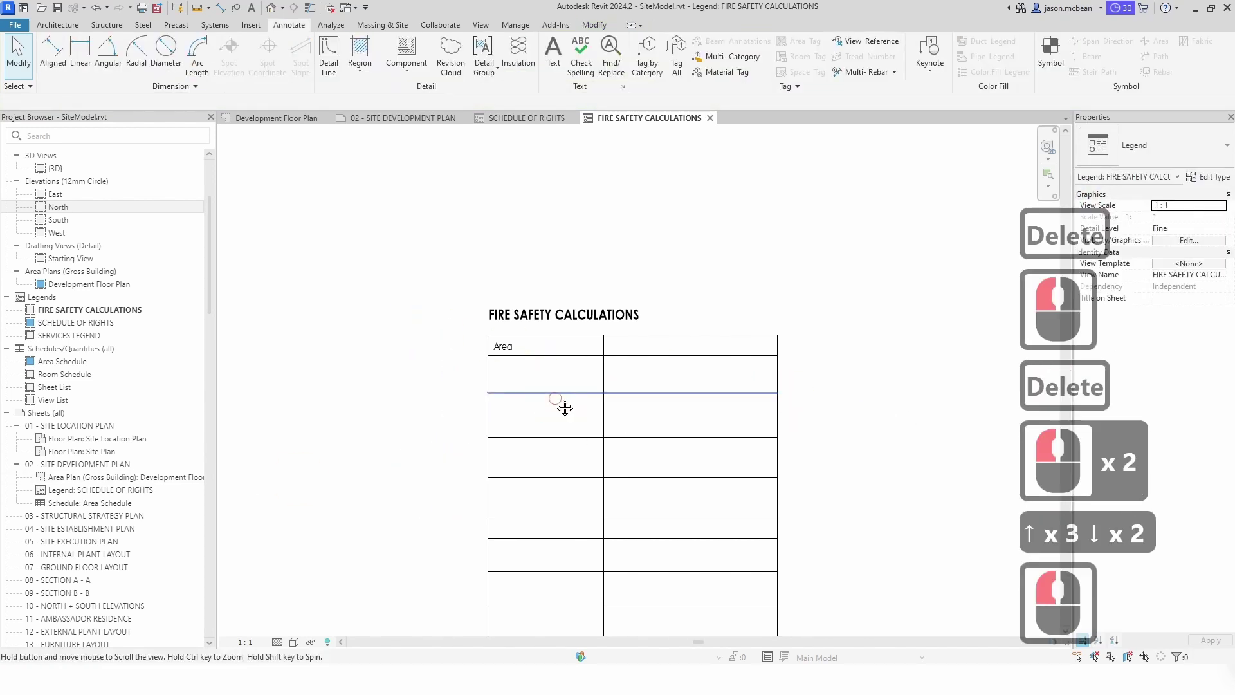
- Set the top row's height to 6 mm after trying 8 mm
middle_drag(552, 352, 465, 232)
click(460, 236)
scroll(348, 225, up, 6)
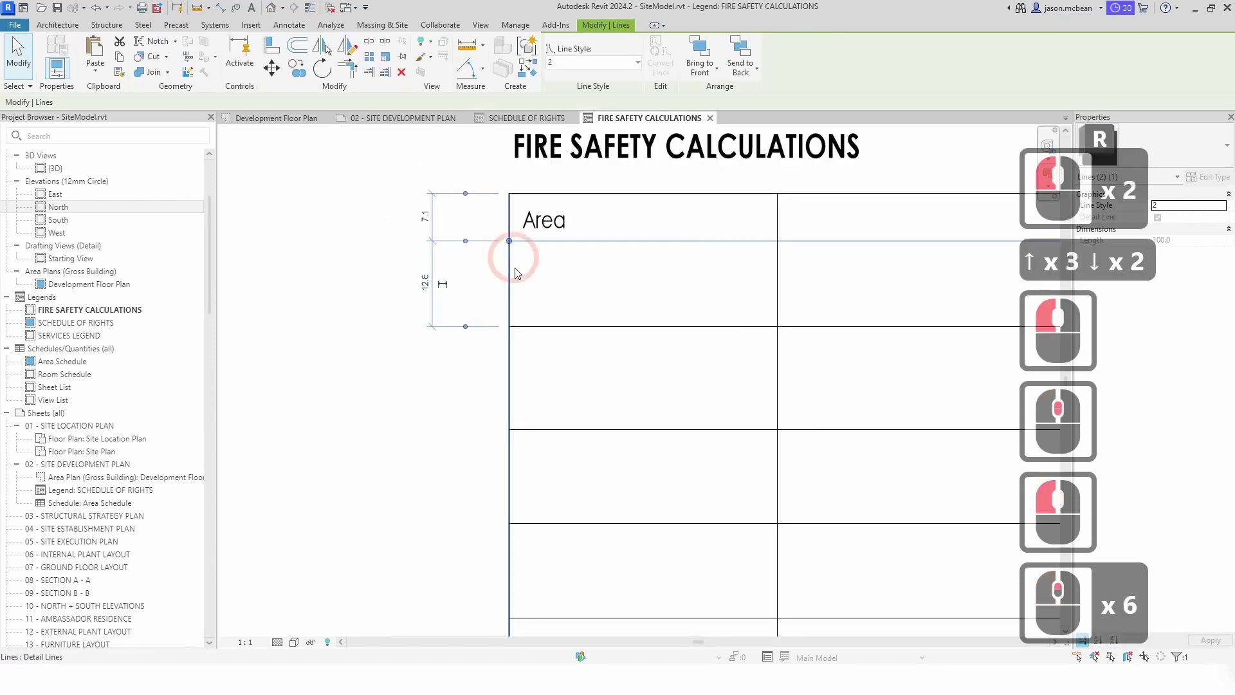
click(423, 216)
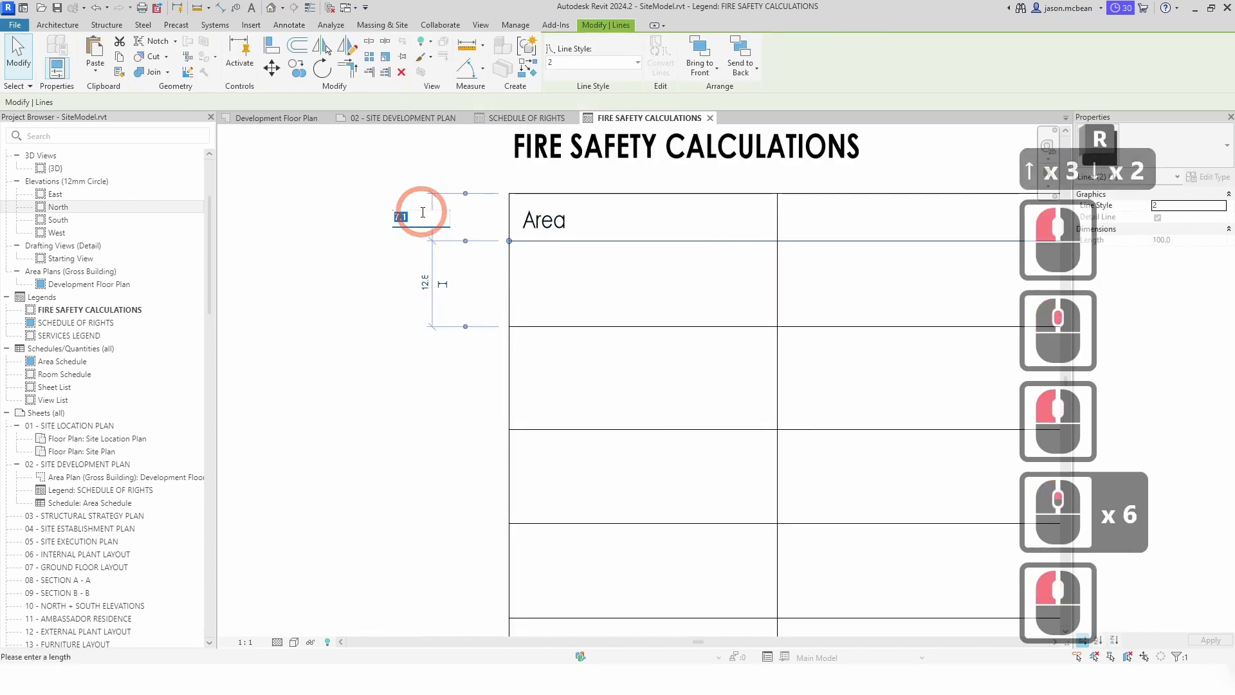
text(8)
key(Return)
click(424, 223)
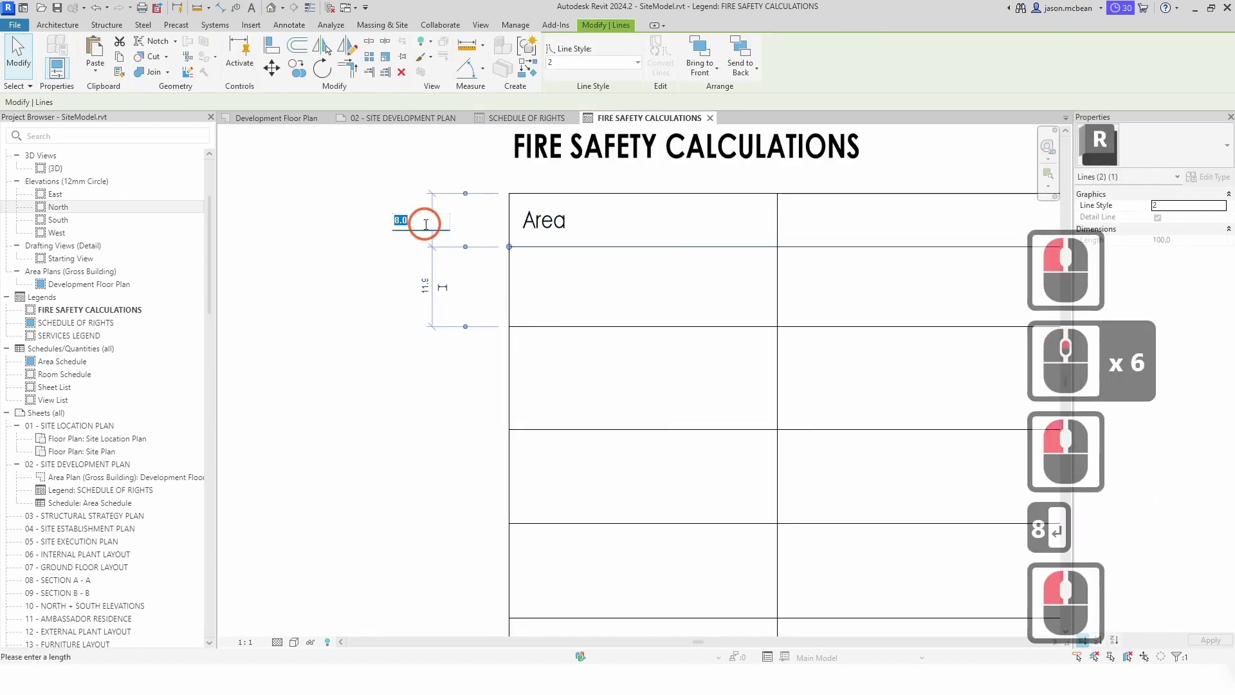
text(6)
key(Return)
click(667, 304)
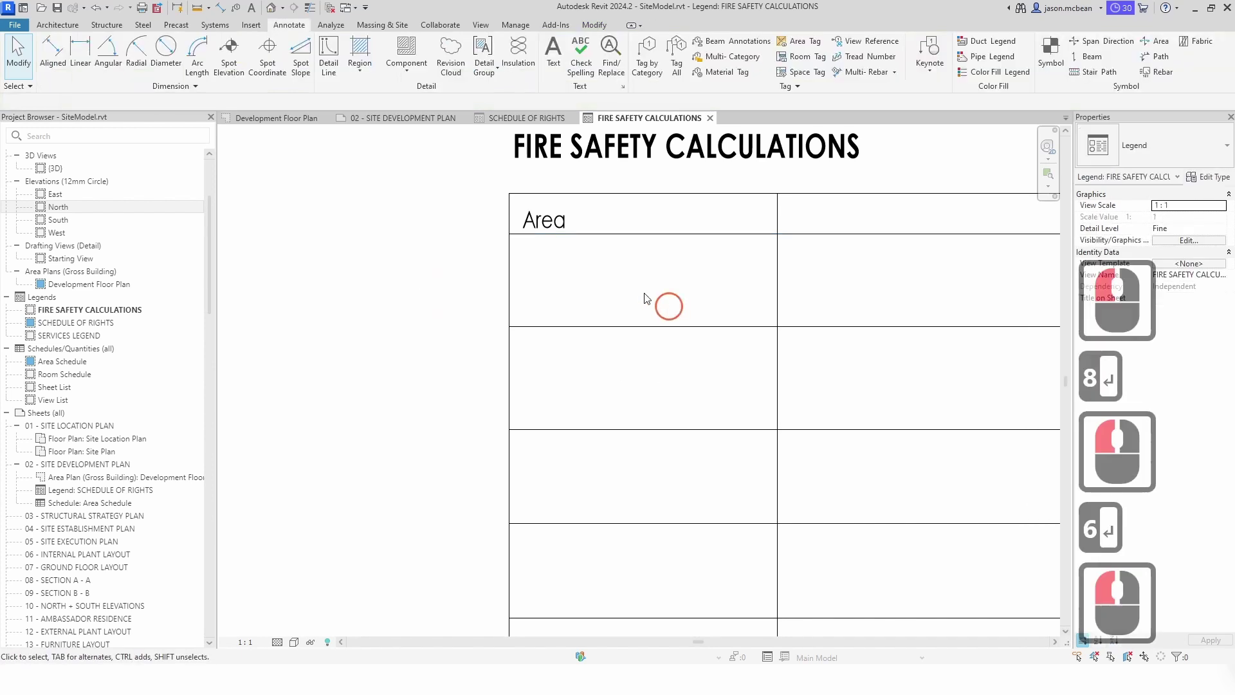
- Nudge the "Area" text up within the top row and copy it into the first cell of the fourth row
click(547, 220)
mouse_move(600, 237)
mouse_down()
mouse_move(598, 270)
mouse_move(605, 232)
mouse_up()
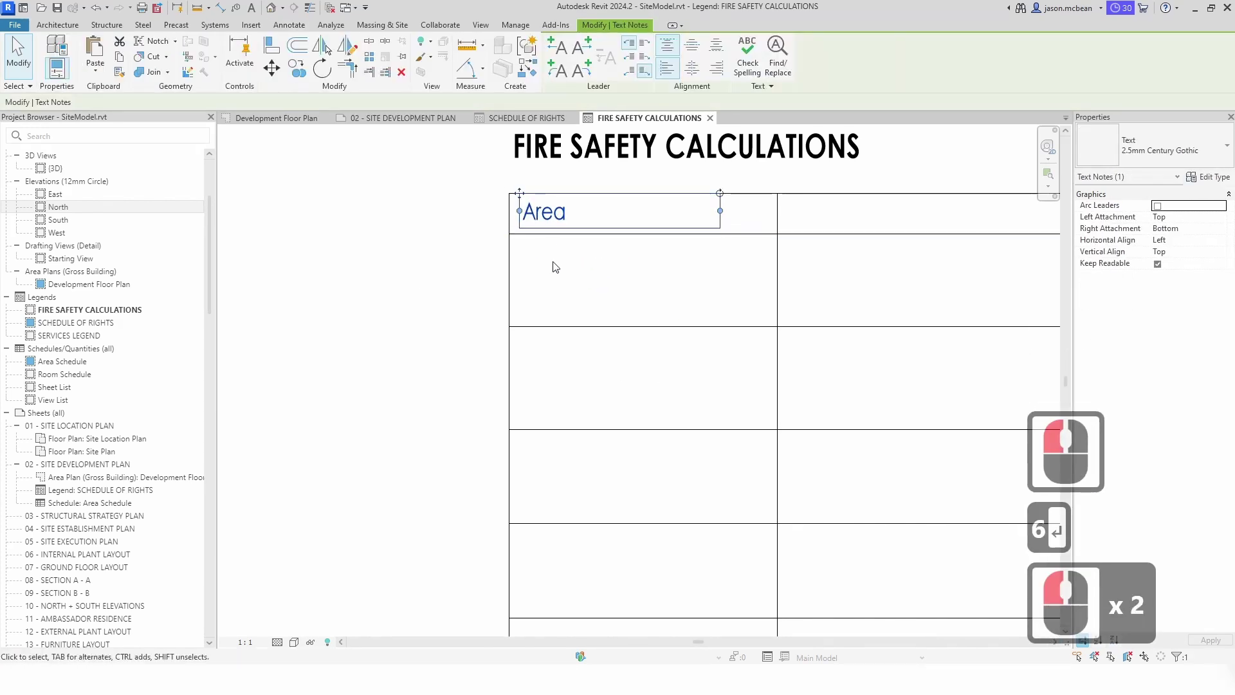
key(c)
key(o)
click(512, 193)
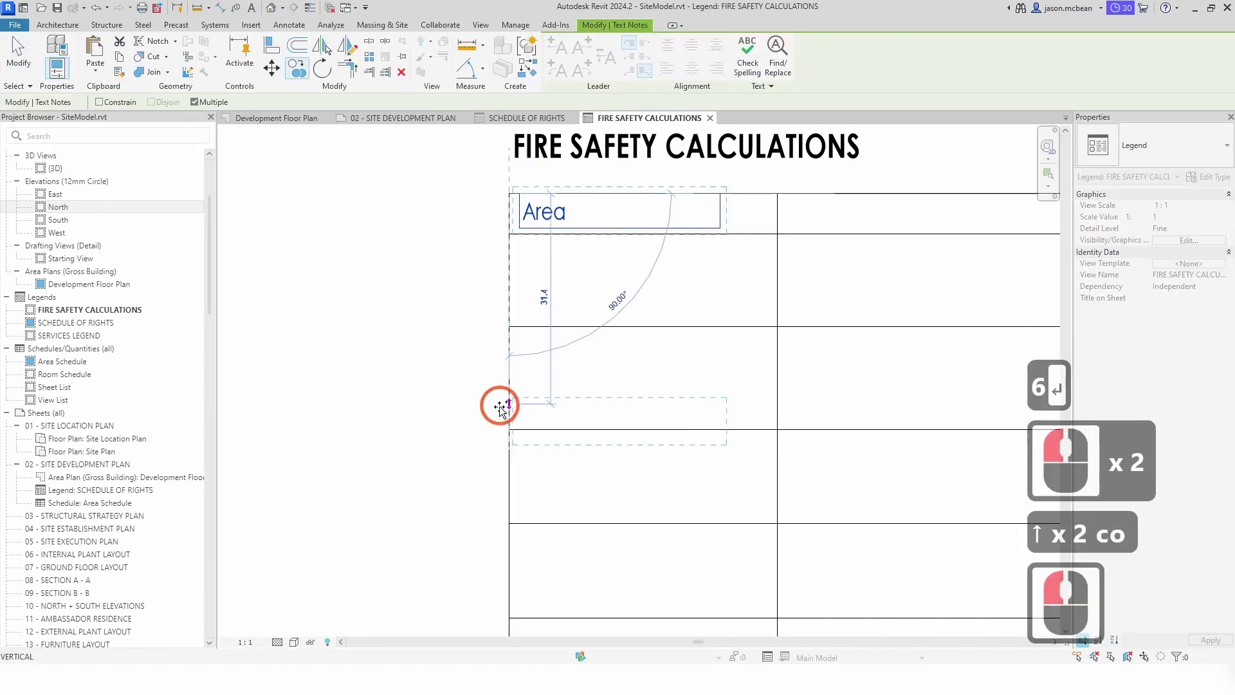
click(512, 429)
key(Escape)
key(Escape)
- Set the height of the fourth row, holding the copied "Area" text, to 6 mm
click(551, 235)
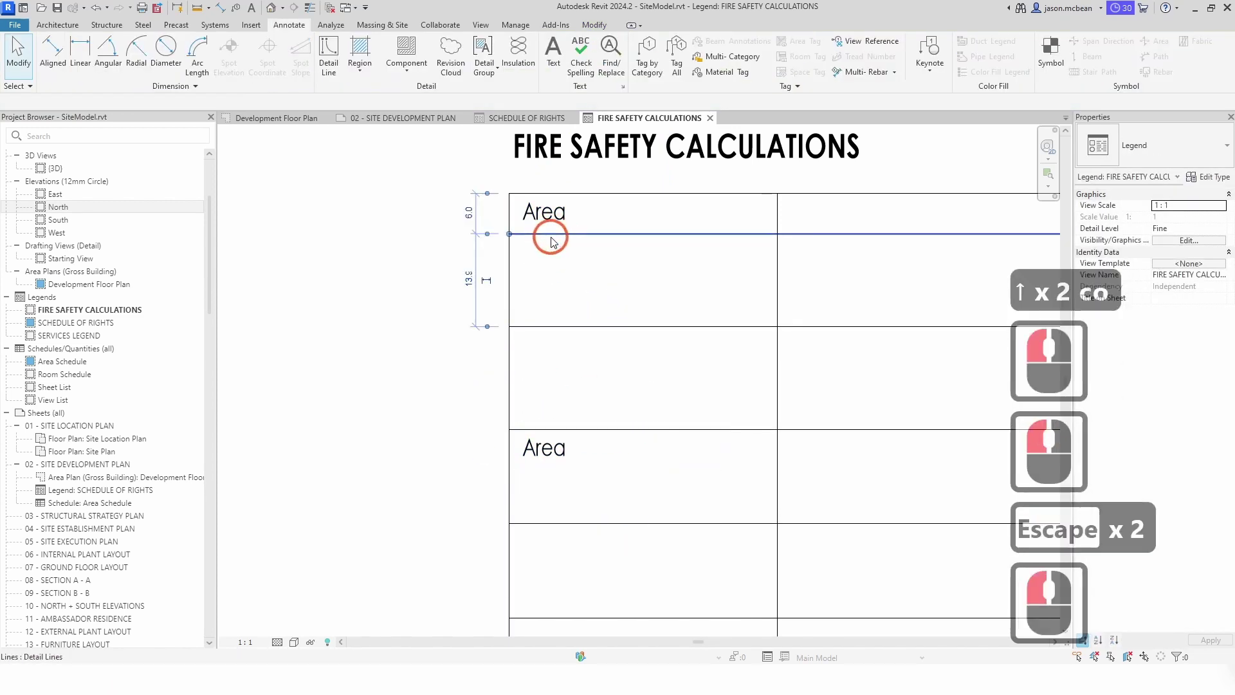
key(Escape)
click(610, 524)
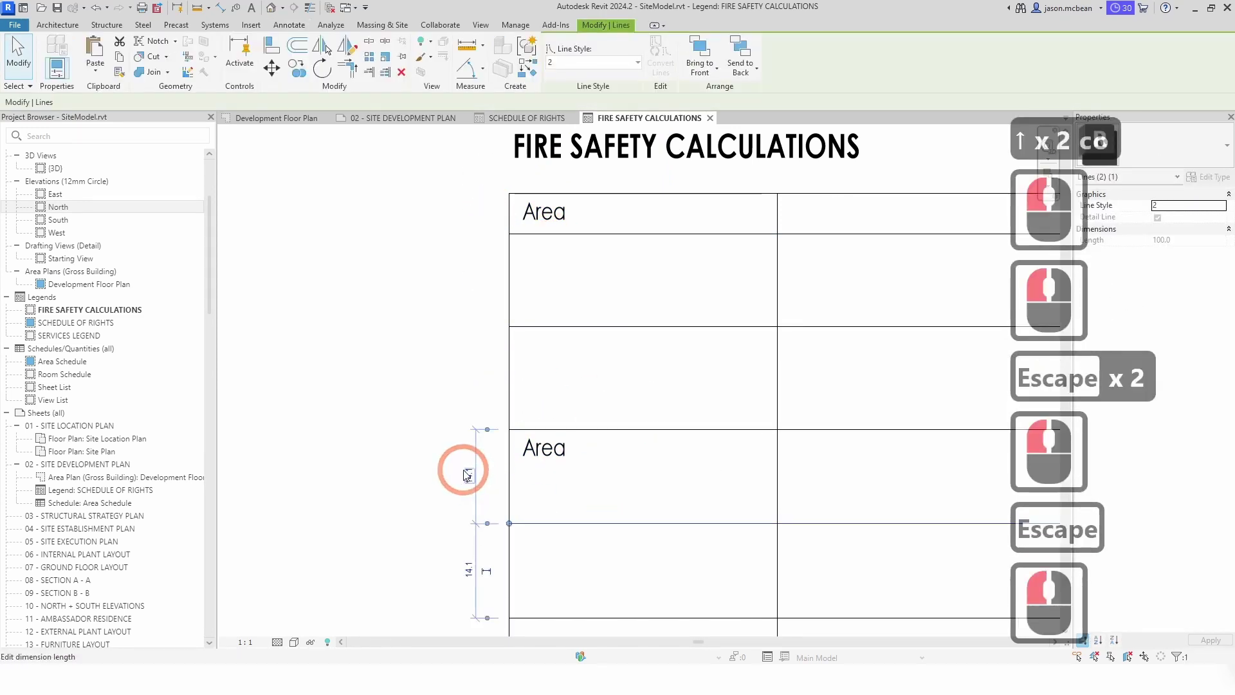
click(468, 475)
text(6)
key(Return)
key(Escape)
scroll(450, 473, down, 7)
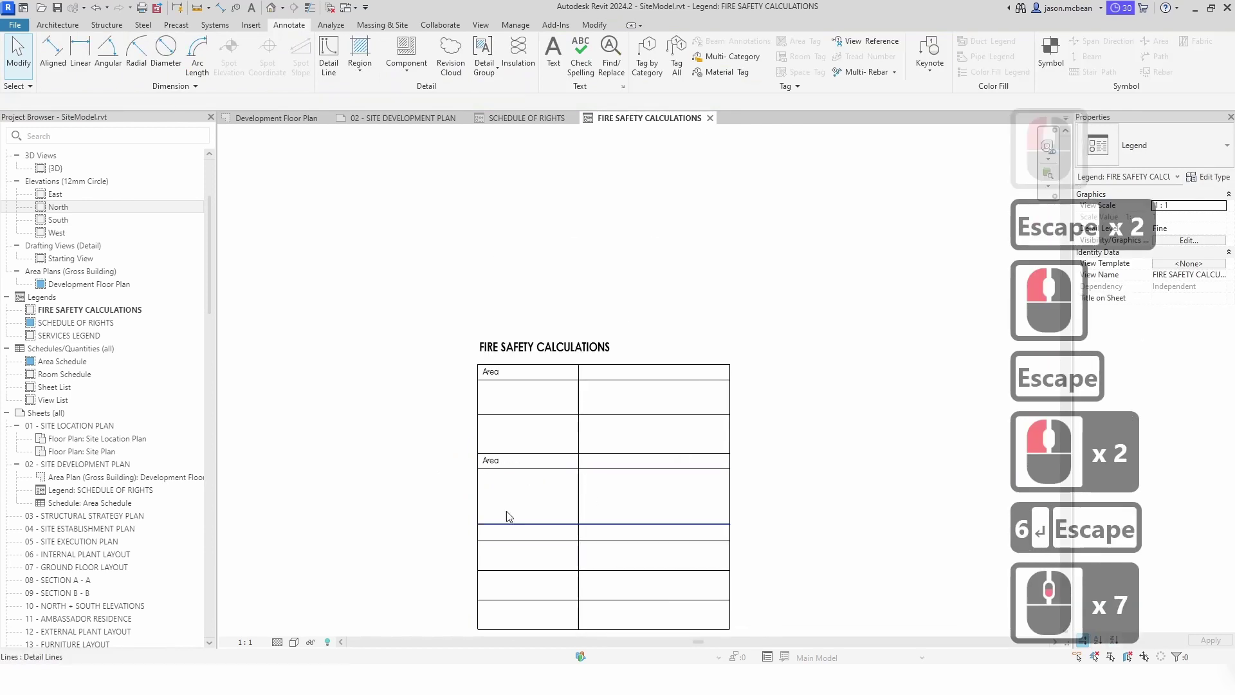
middle_drag(658, 377, 528, 282)
key(Escape)
middle_drag(710, 301, 720, 306)
key(Escape)
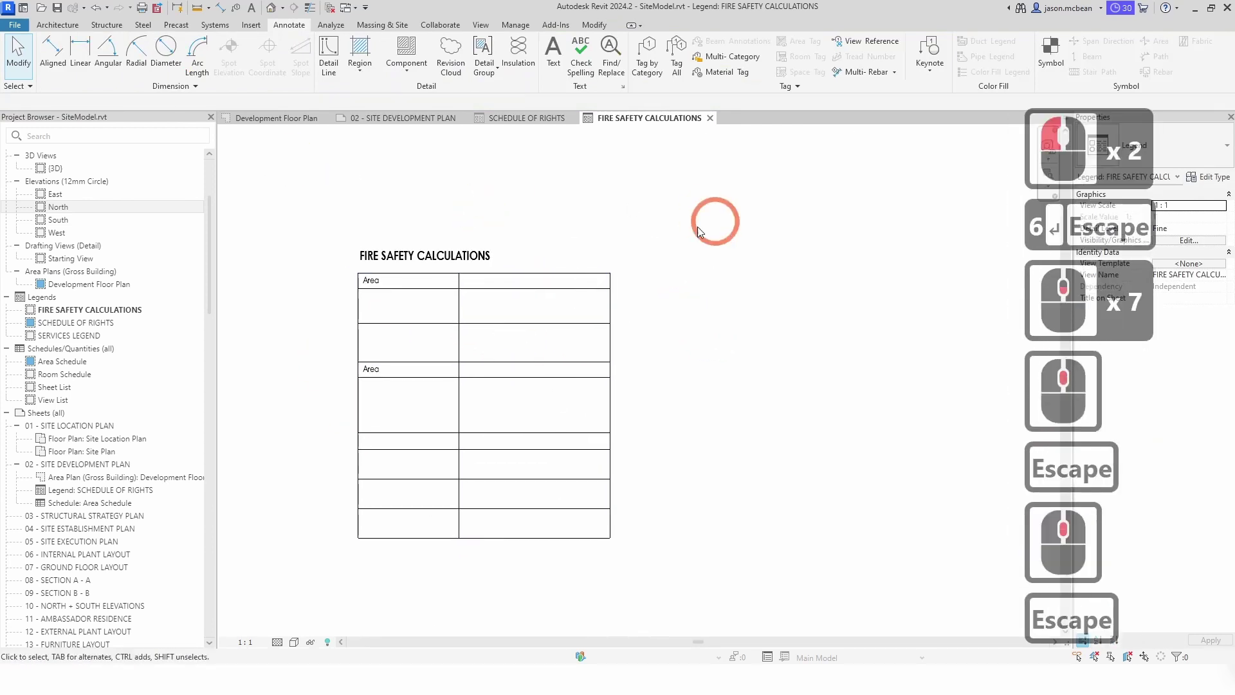
click(843, 289)
- Place the FIRE SAFETY CALCULATIONS legend on sheet 02 - SITE DEVELOPMENT PLAN, directly beneath the schedule of rights
click(524, 120)
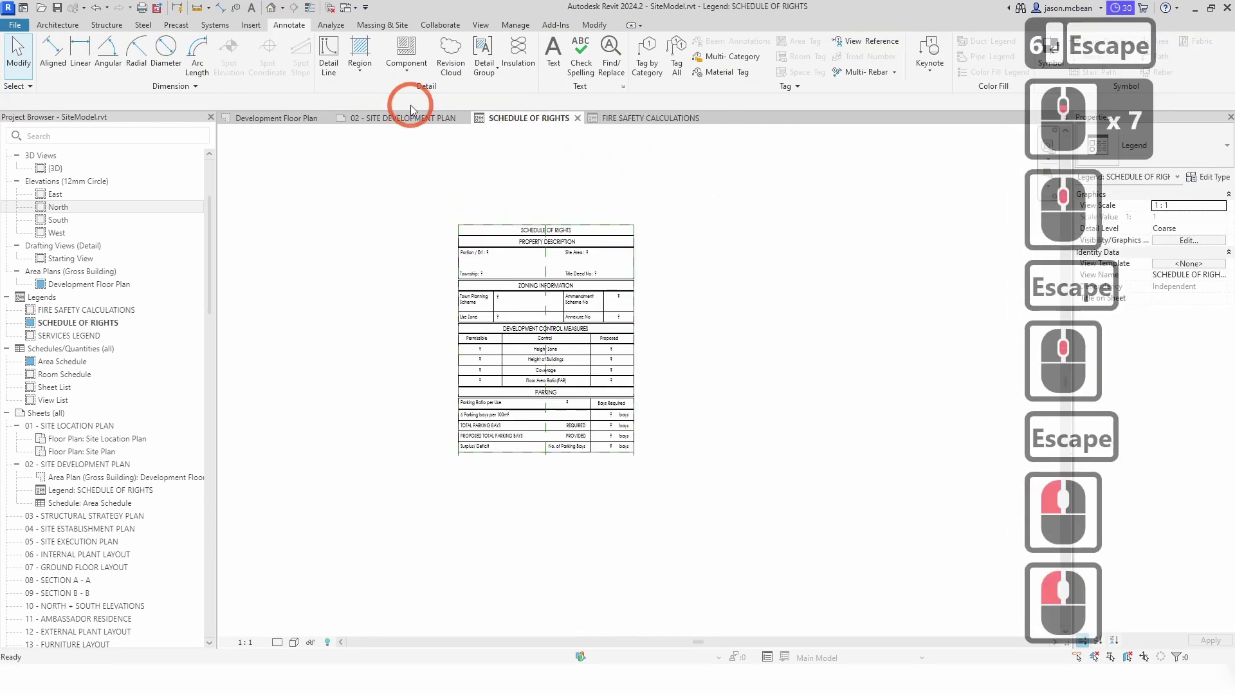
click(398, 118)
scroll(611, 322, down, 8)
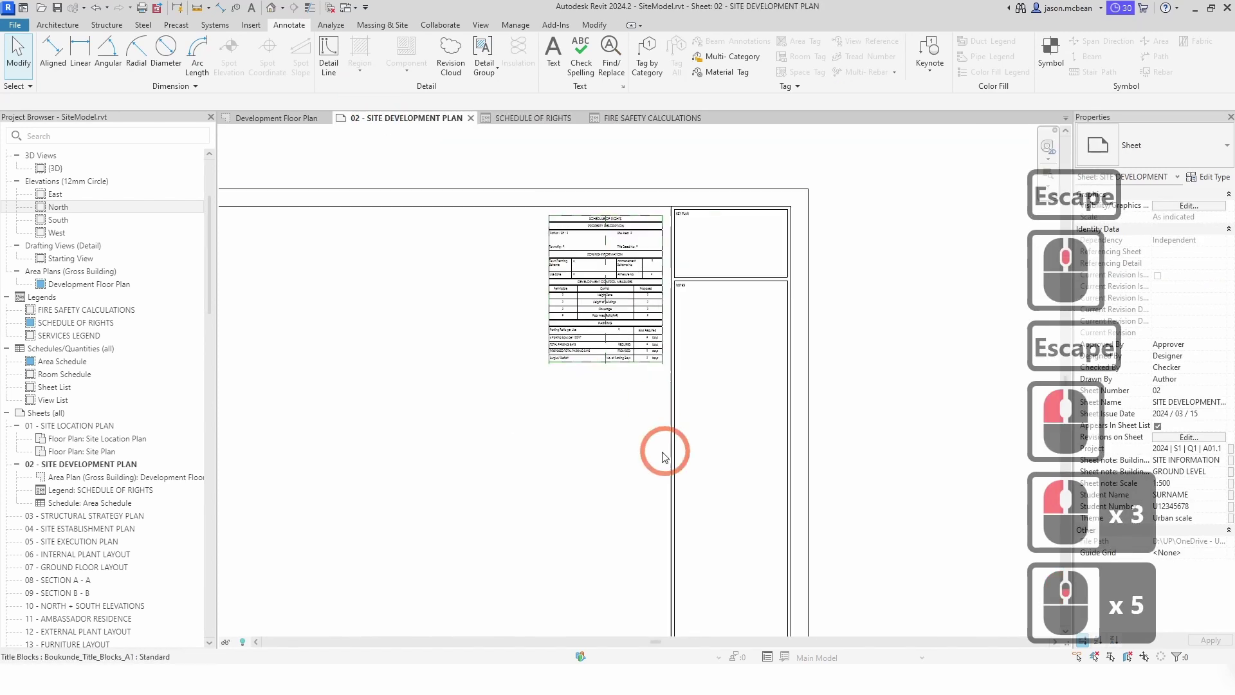
click(394, 470)
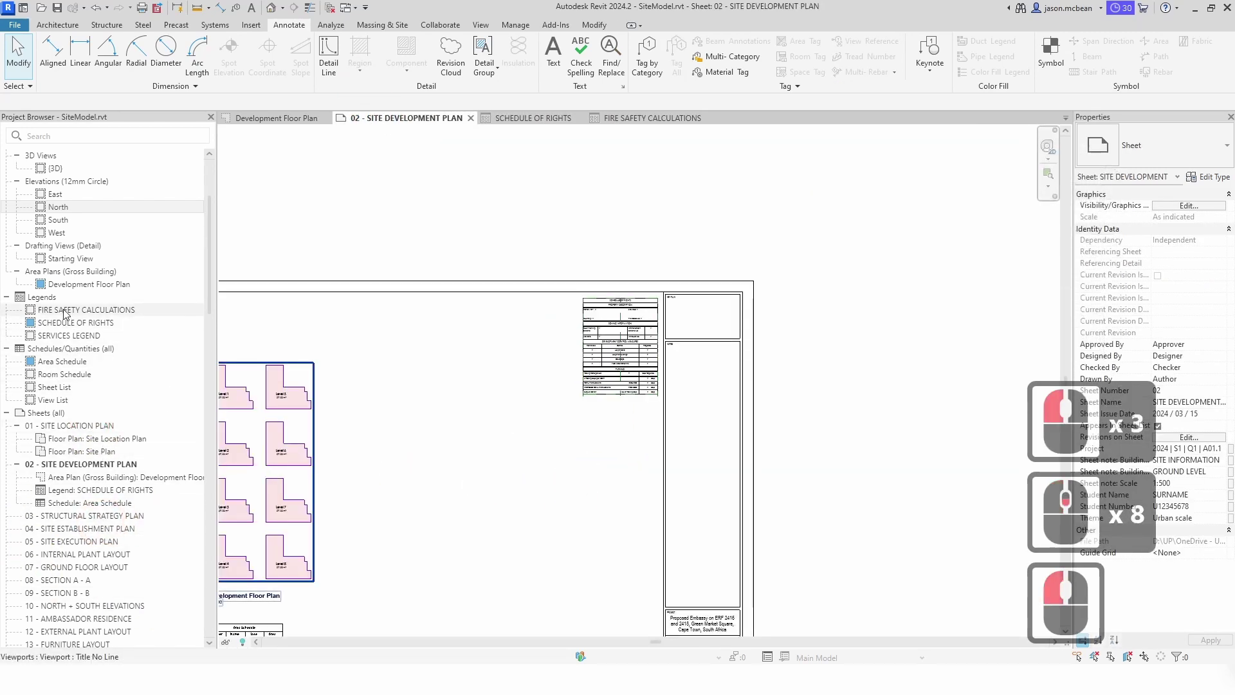
drag(64, 313, 579, 504)
scroll(634, 447, up, 6)
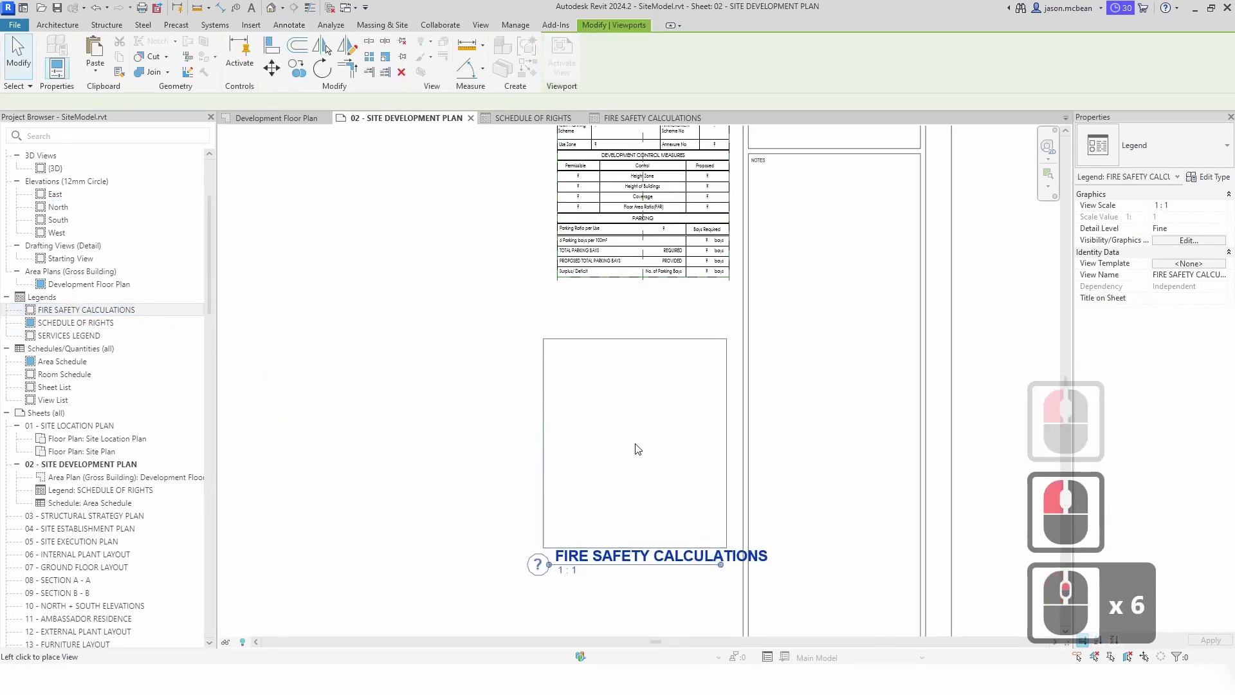
click(636, 409)
key(Escape)
key(Escape)
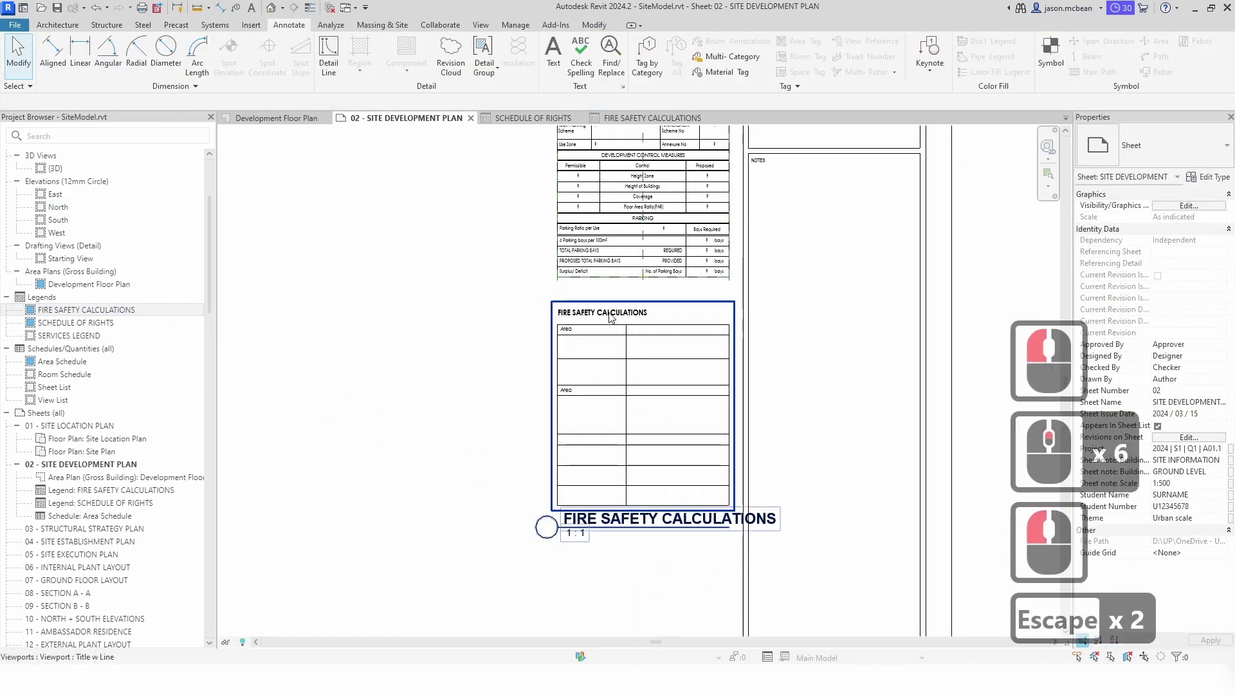
- Change the FIRE SAFETY CALCULATIONS viewport type to No Title after trying Title No Line
click(611, 316)
click(1205, 138)
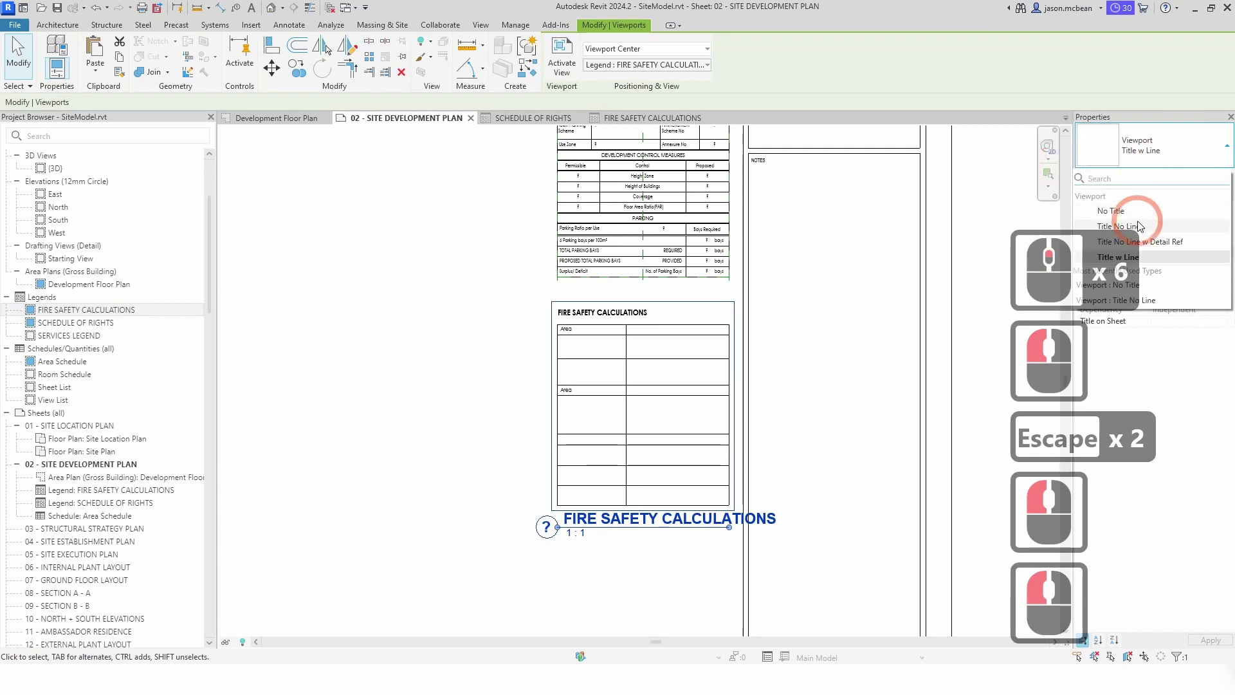
click(1140, 226)
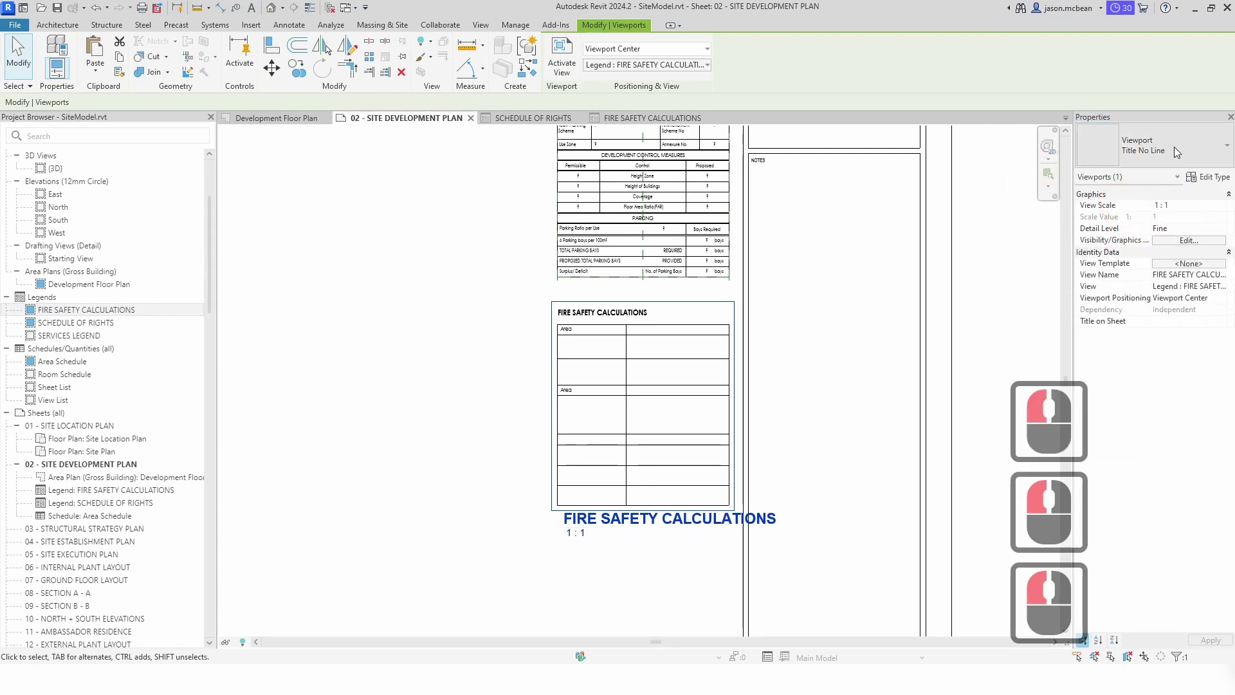
click(1174, 147)
click(1114, 210)
key(Escape)
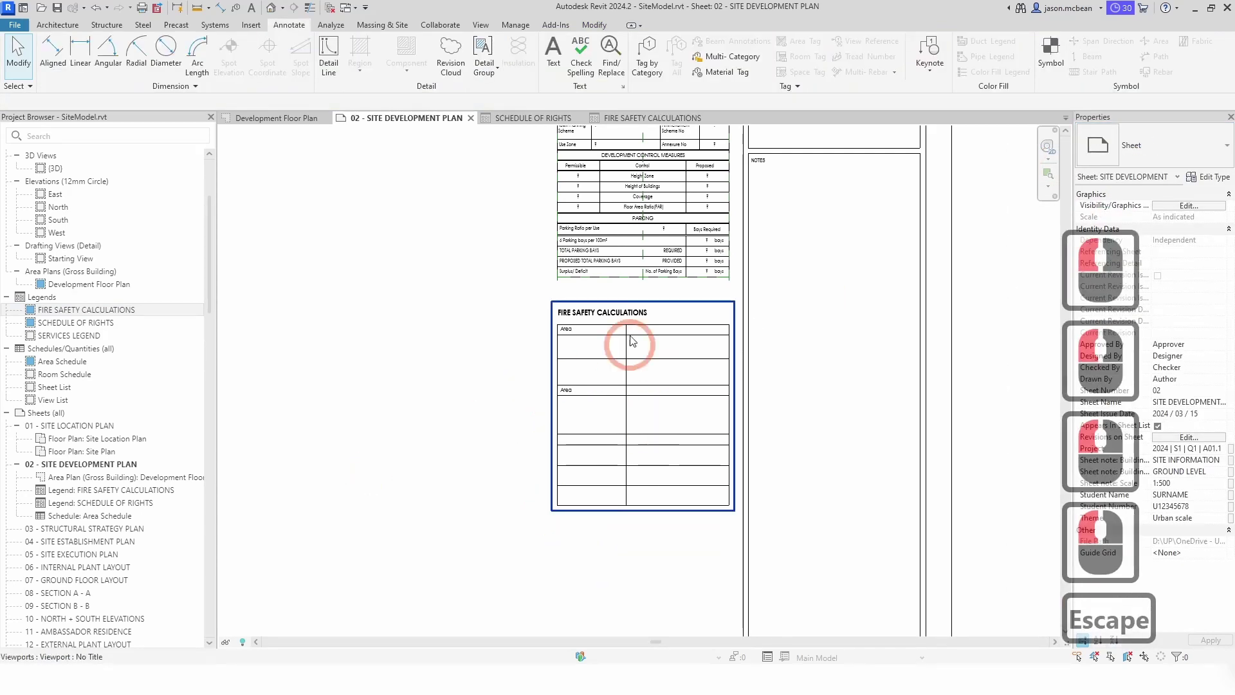
click(633, 340)
key(Escape)
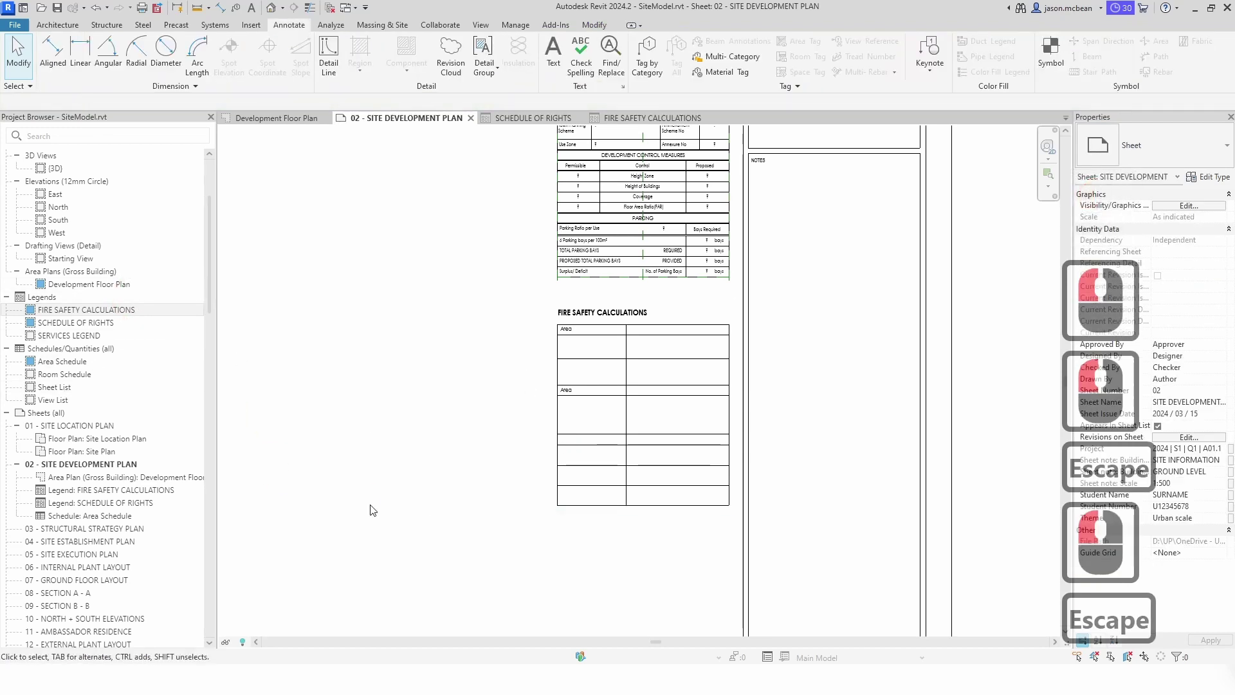
- Place the FIRE SAFETY CALCULATIONS legend on sheet 01 - SITE LOCATION PLAN above the site plan, and delete that placement again
scroll(373, 510, down, 8)
click(62, 425)
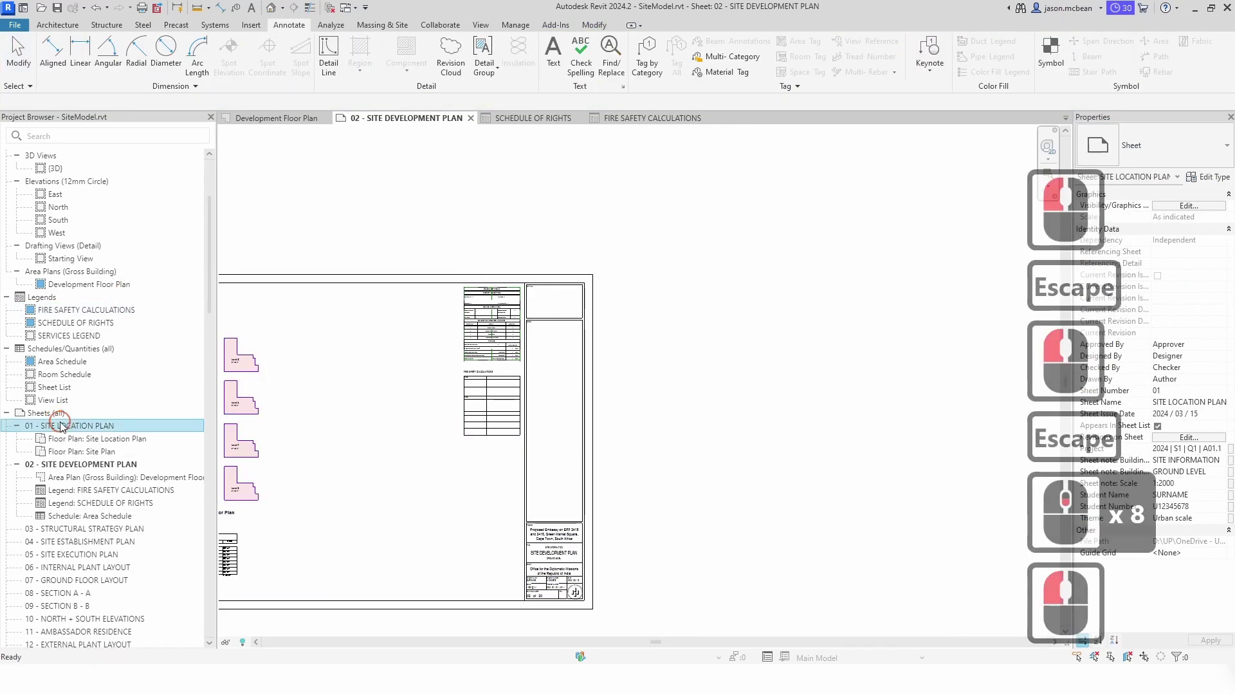
double_click(62, 425)
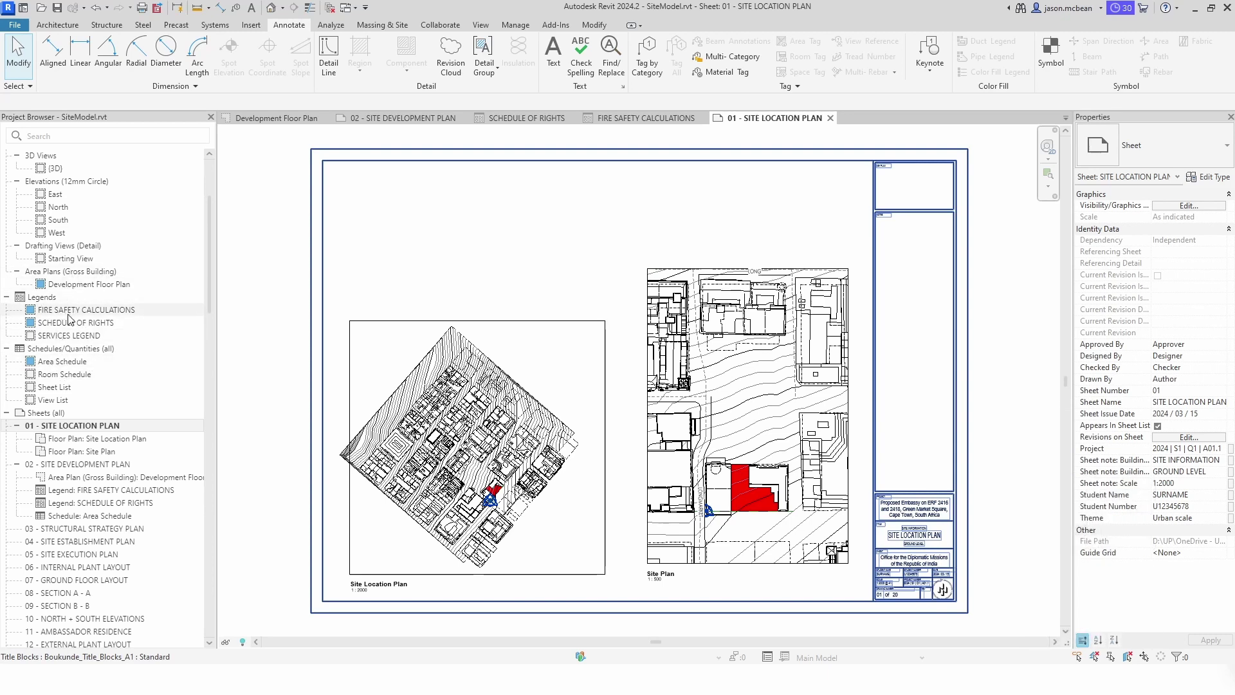
drag(68, 311, 717, 207)
click(717, 206)
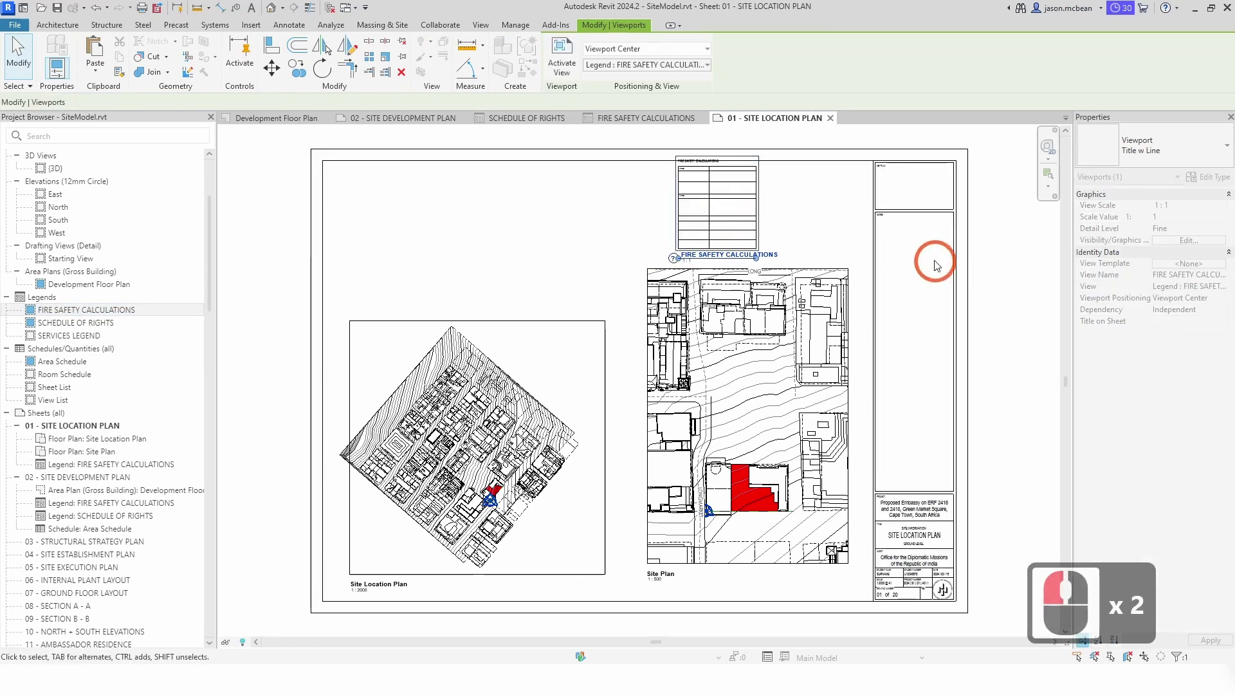
key(Escape)
click(740, 226)
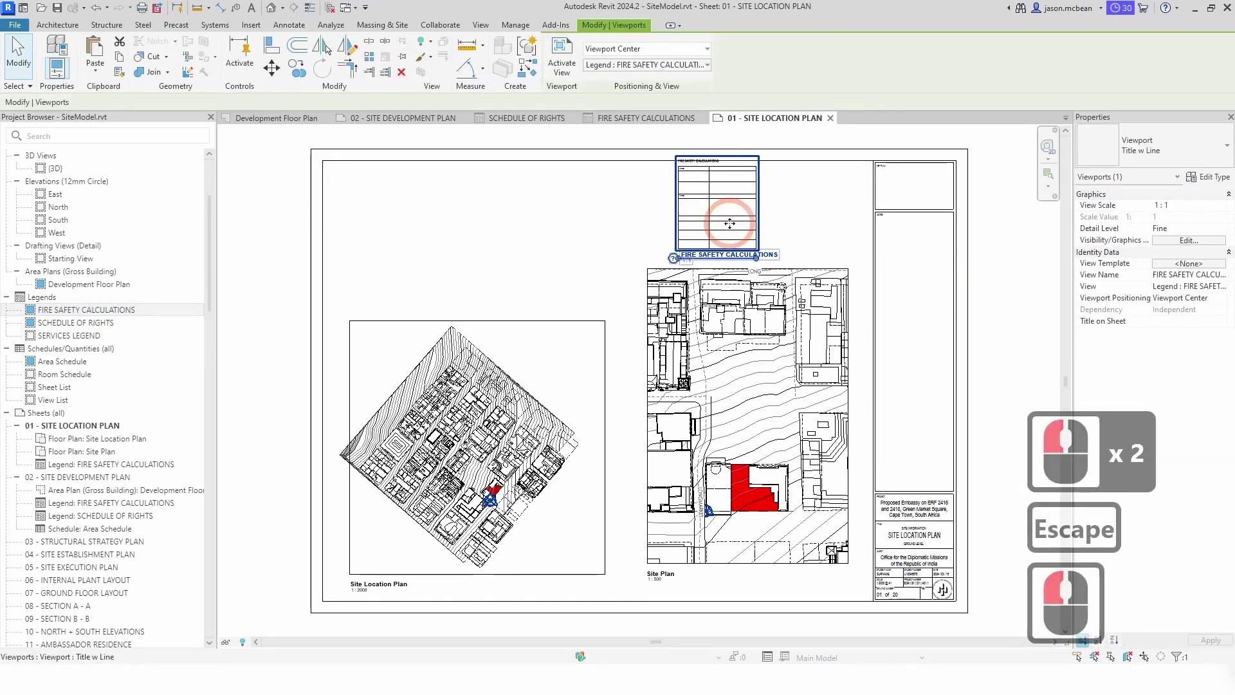
key(Delete)
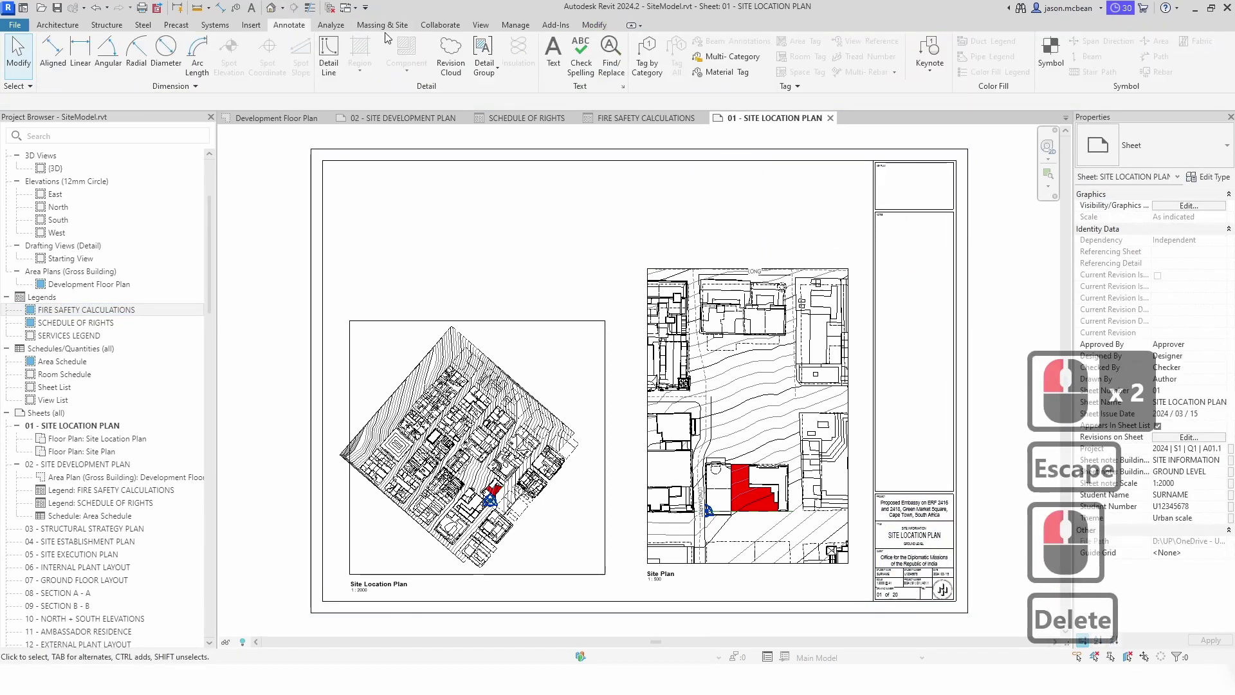
- Open the Starting View drafting view and examine its line styles and line weights
click(481, 26)
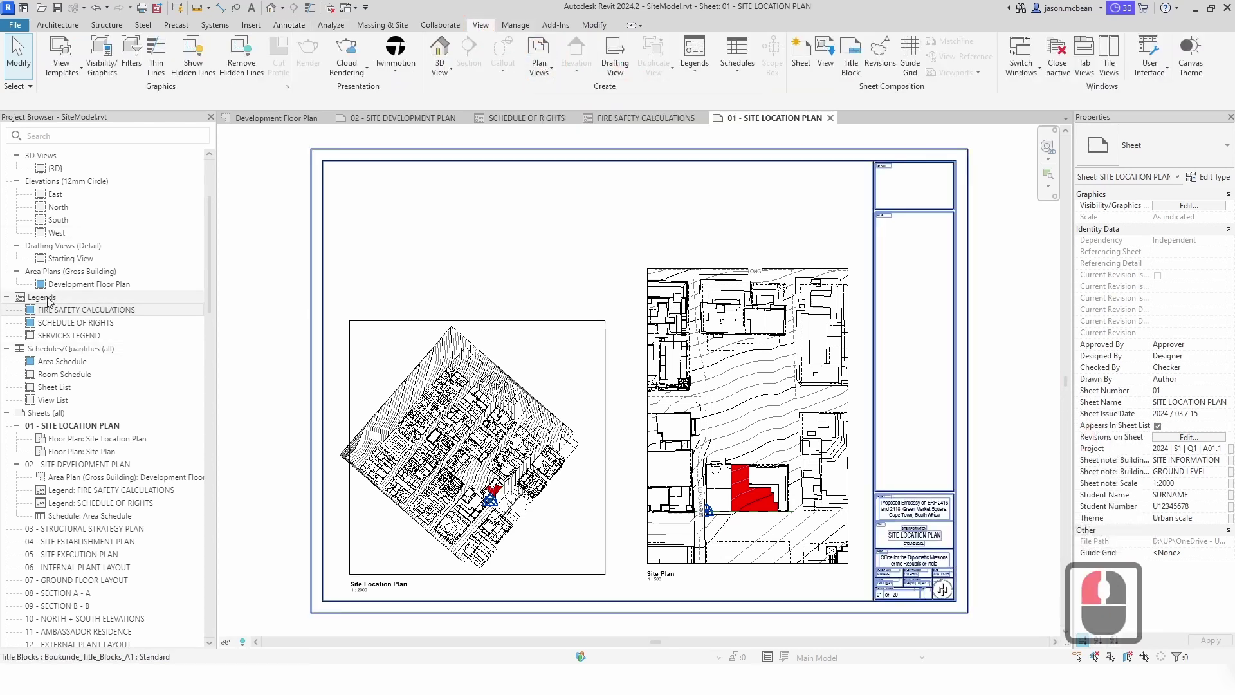
double_click(58, 259)
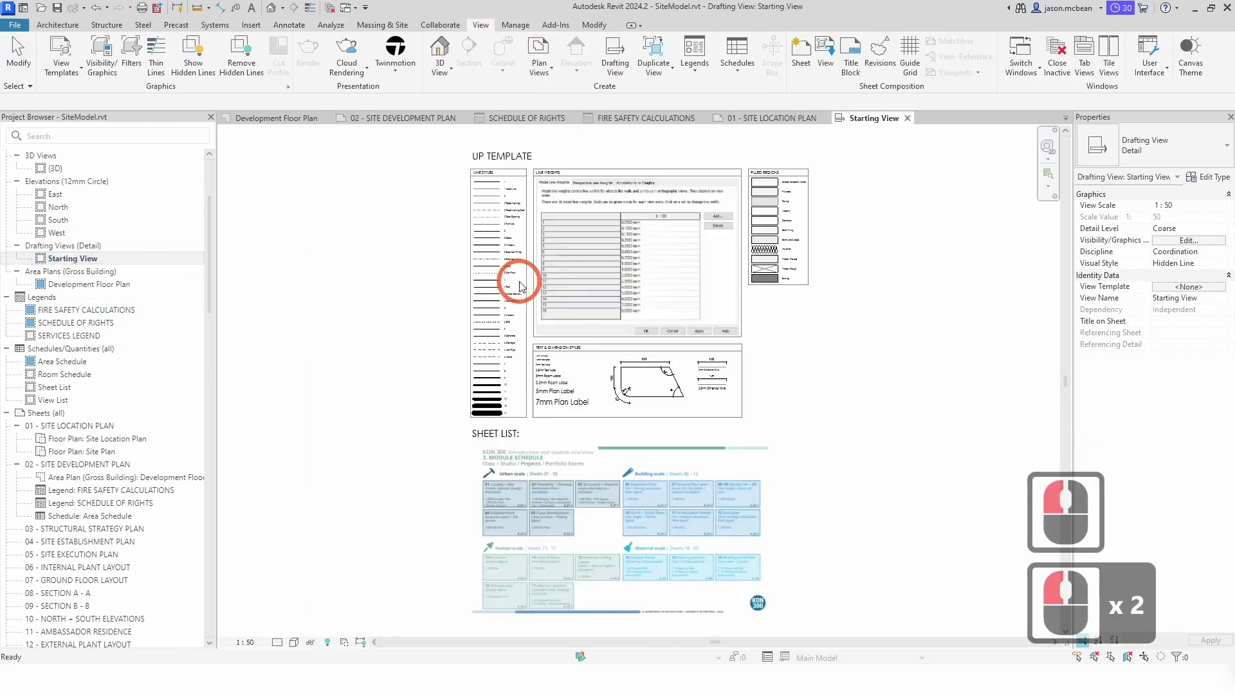
scroll(506, 225, up, 6)
middle_drag(564, 230, 446, 384)
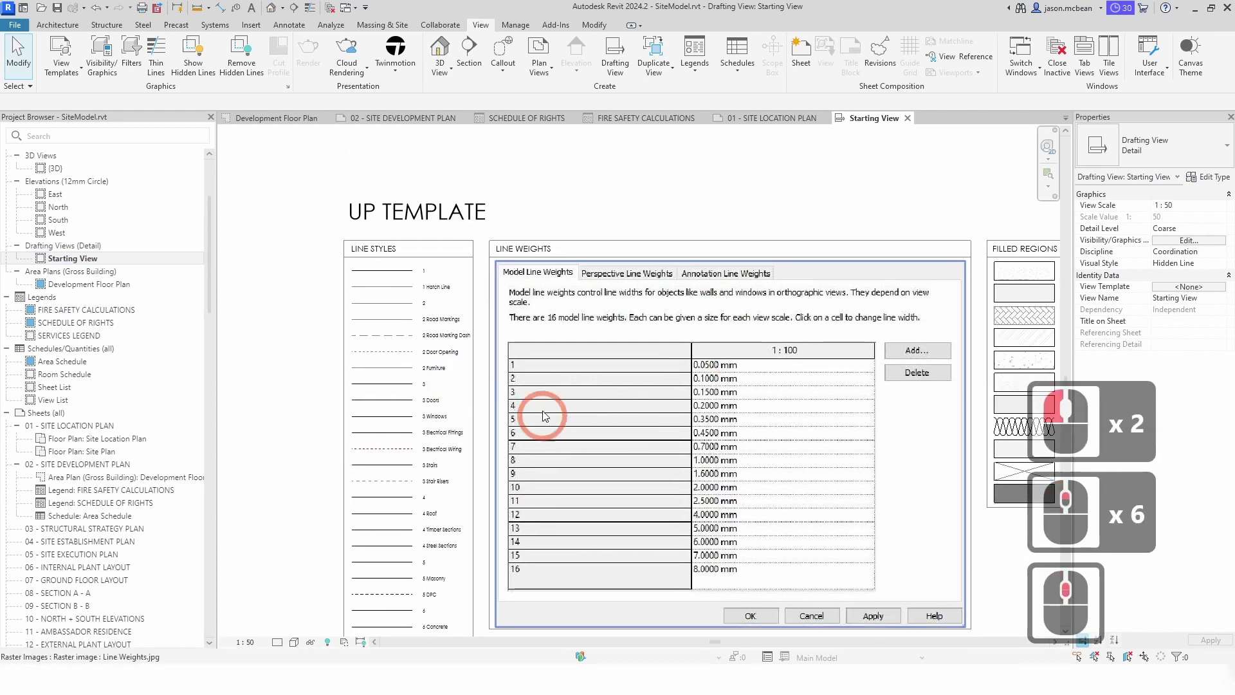